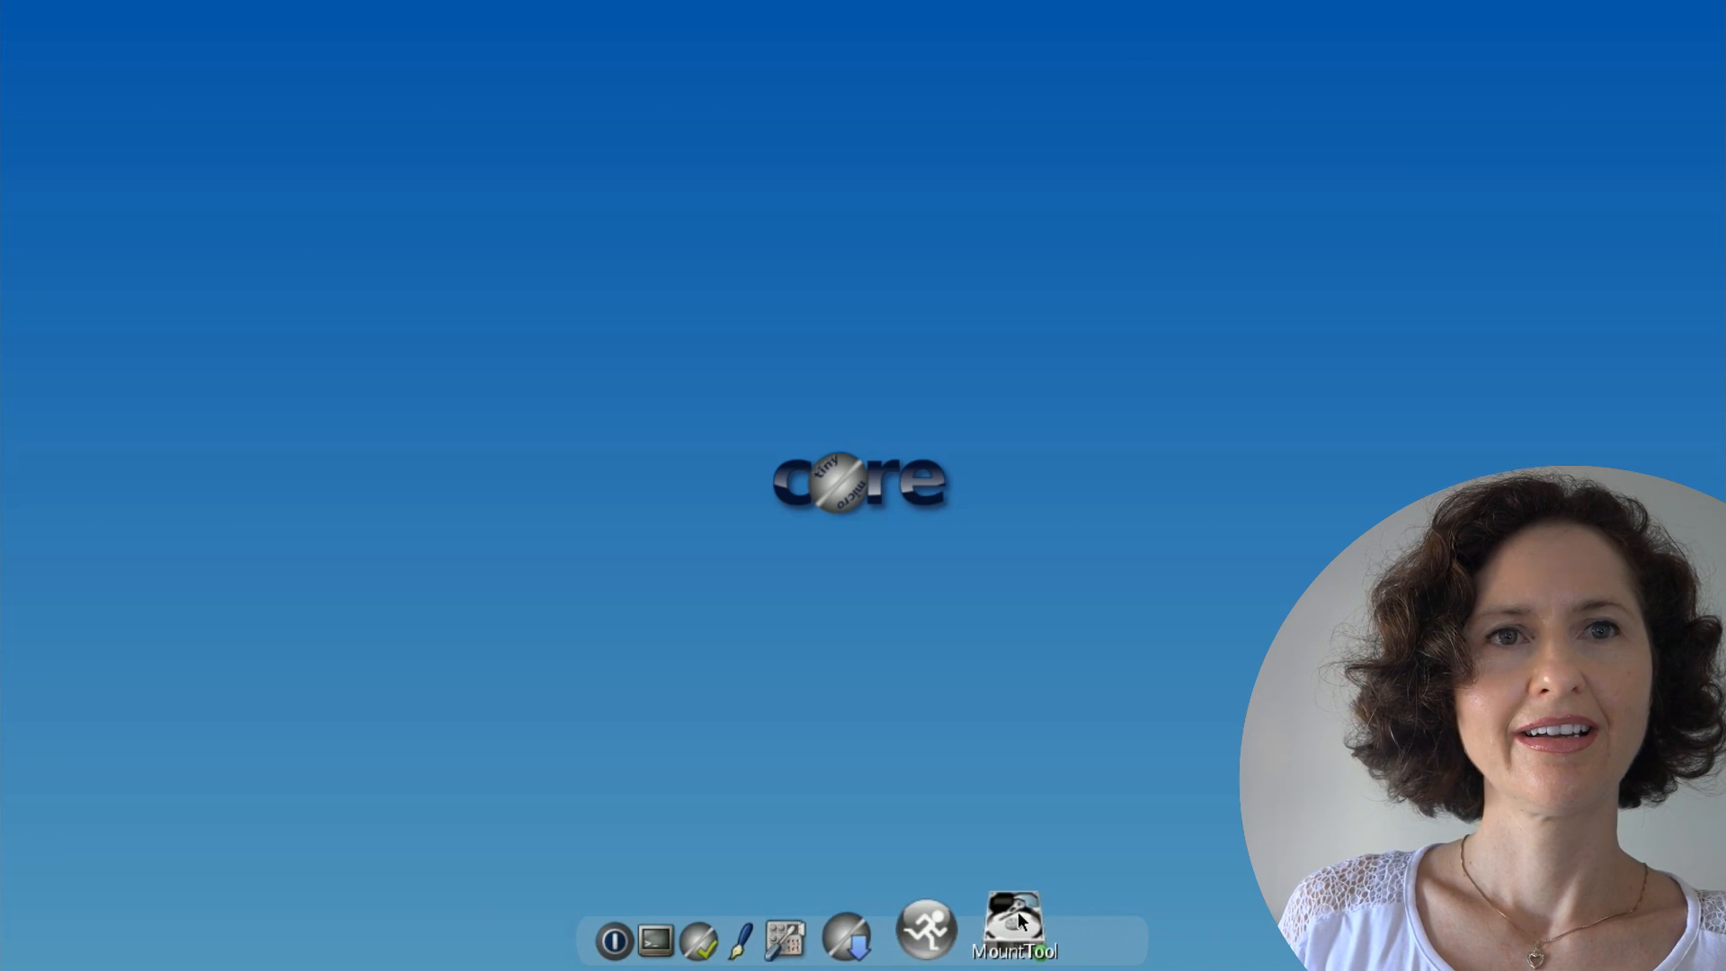
# - Open the Tiny Core extension browser, connect to the online repository and look through its extension list
pyautogui.click(931, 924)
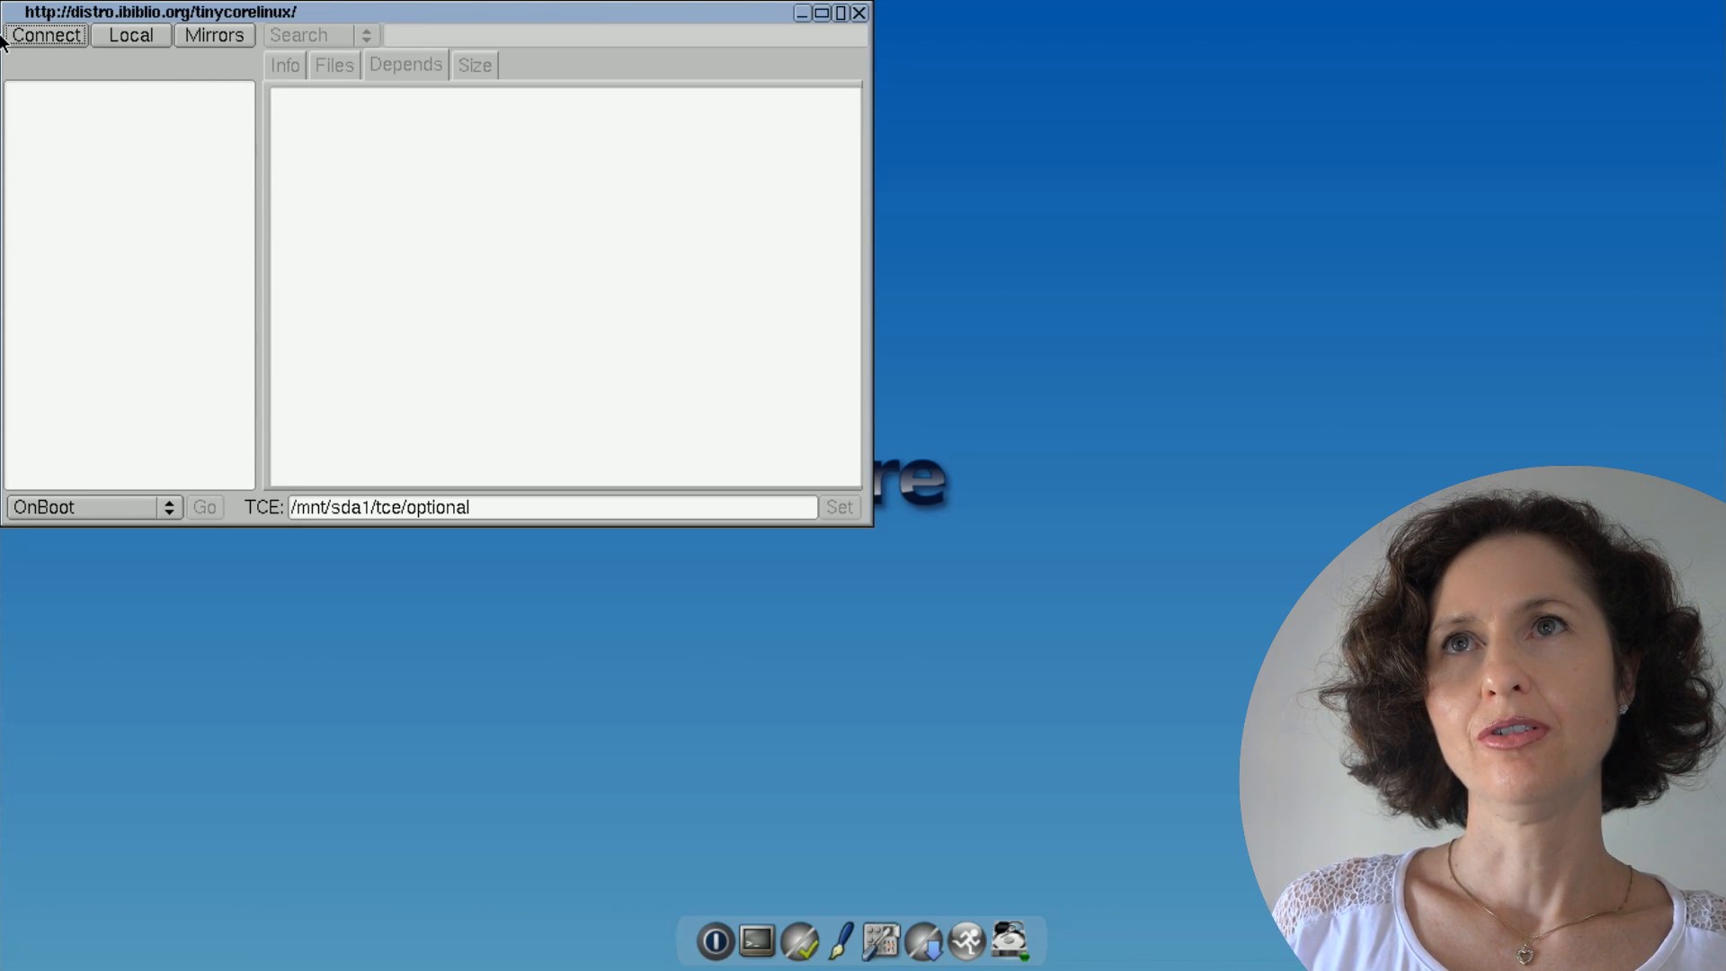
pyautogui.click(36, 36)
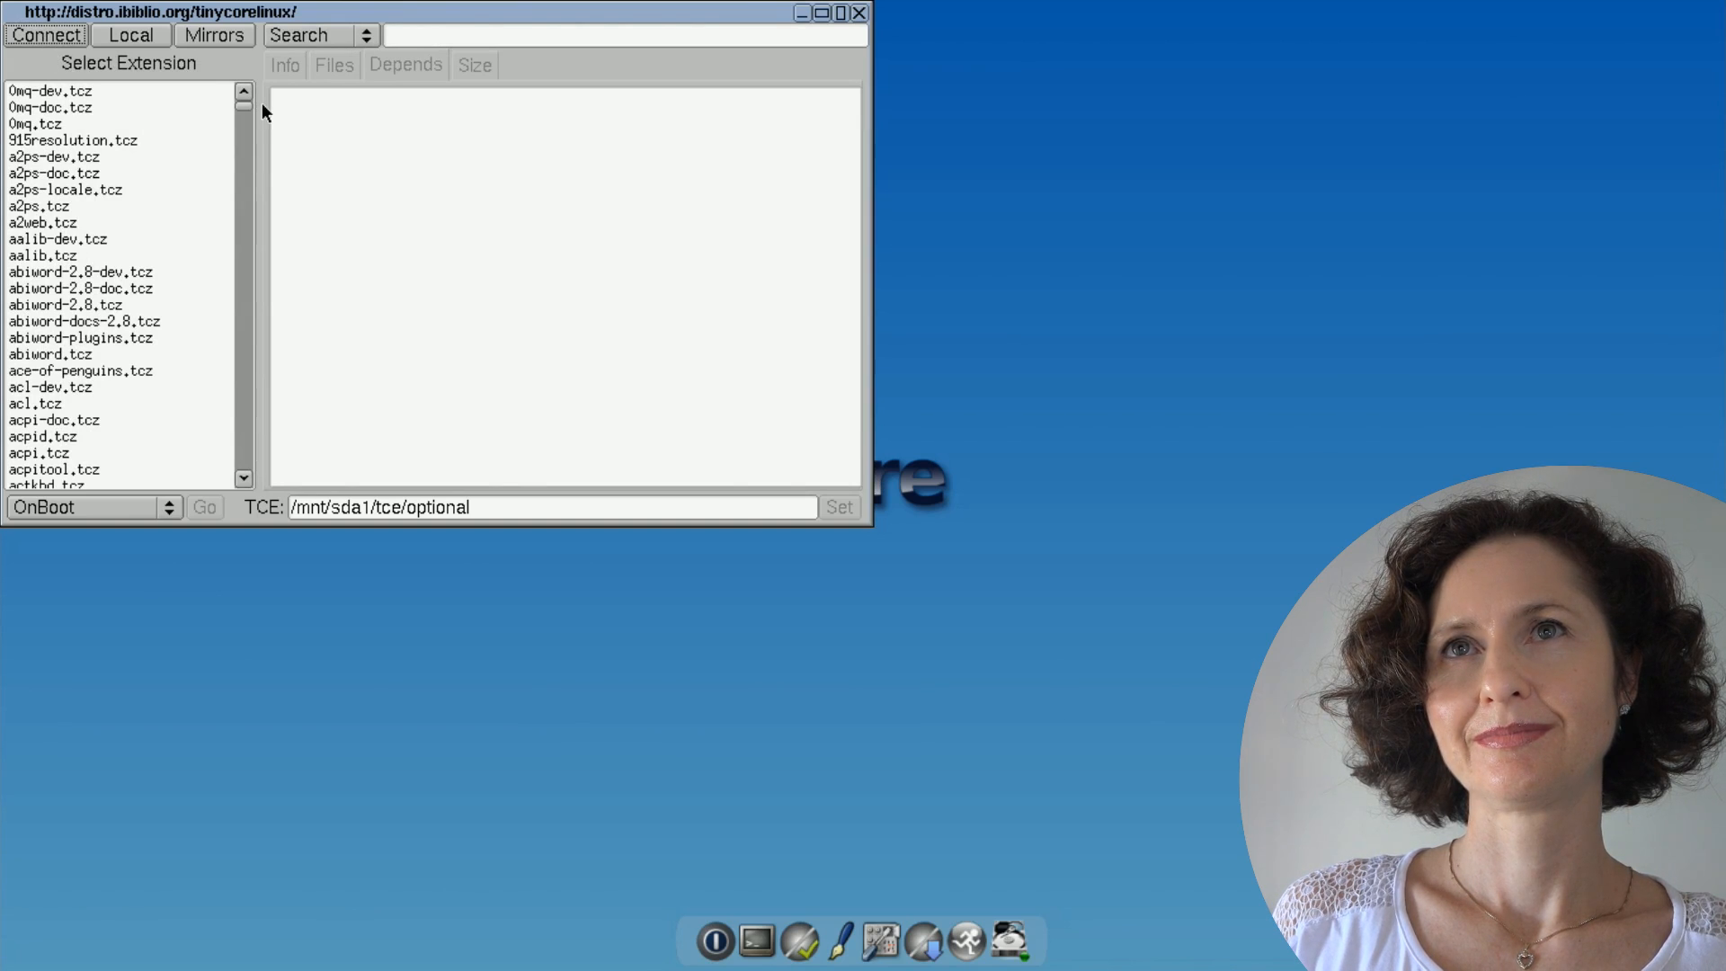
pyautogui.click(244, 478)
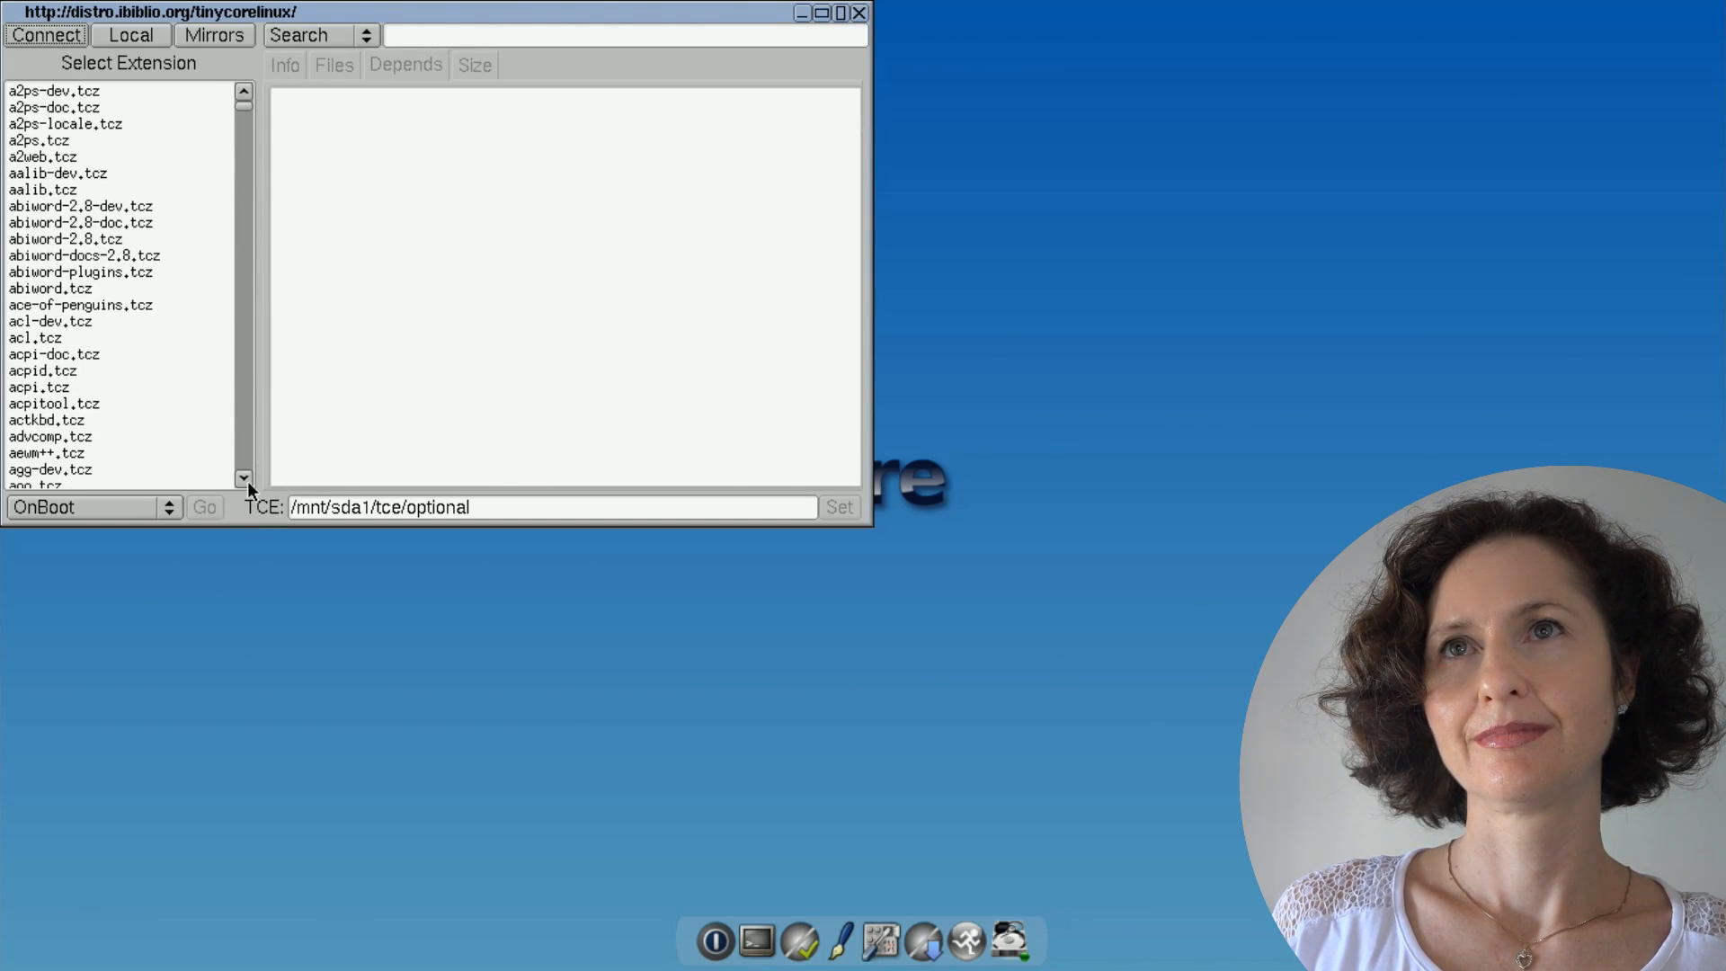
pyautogui.click(244, 478)
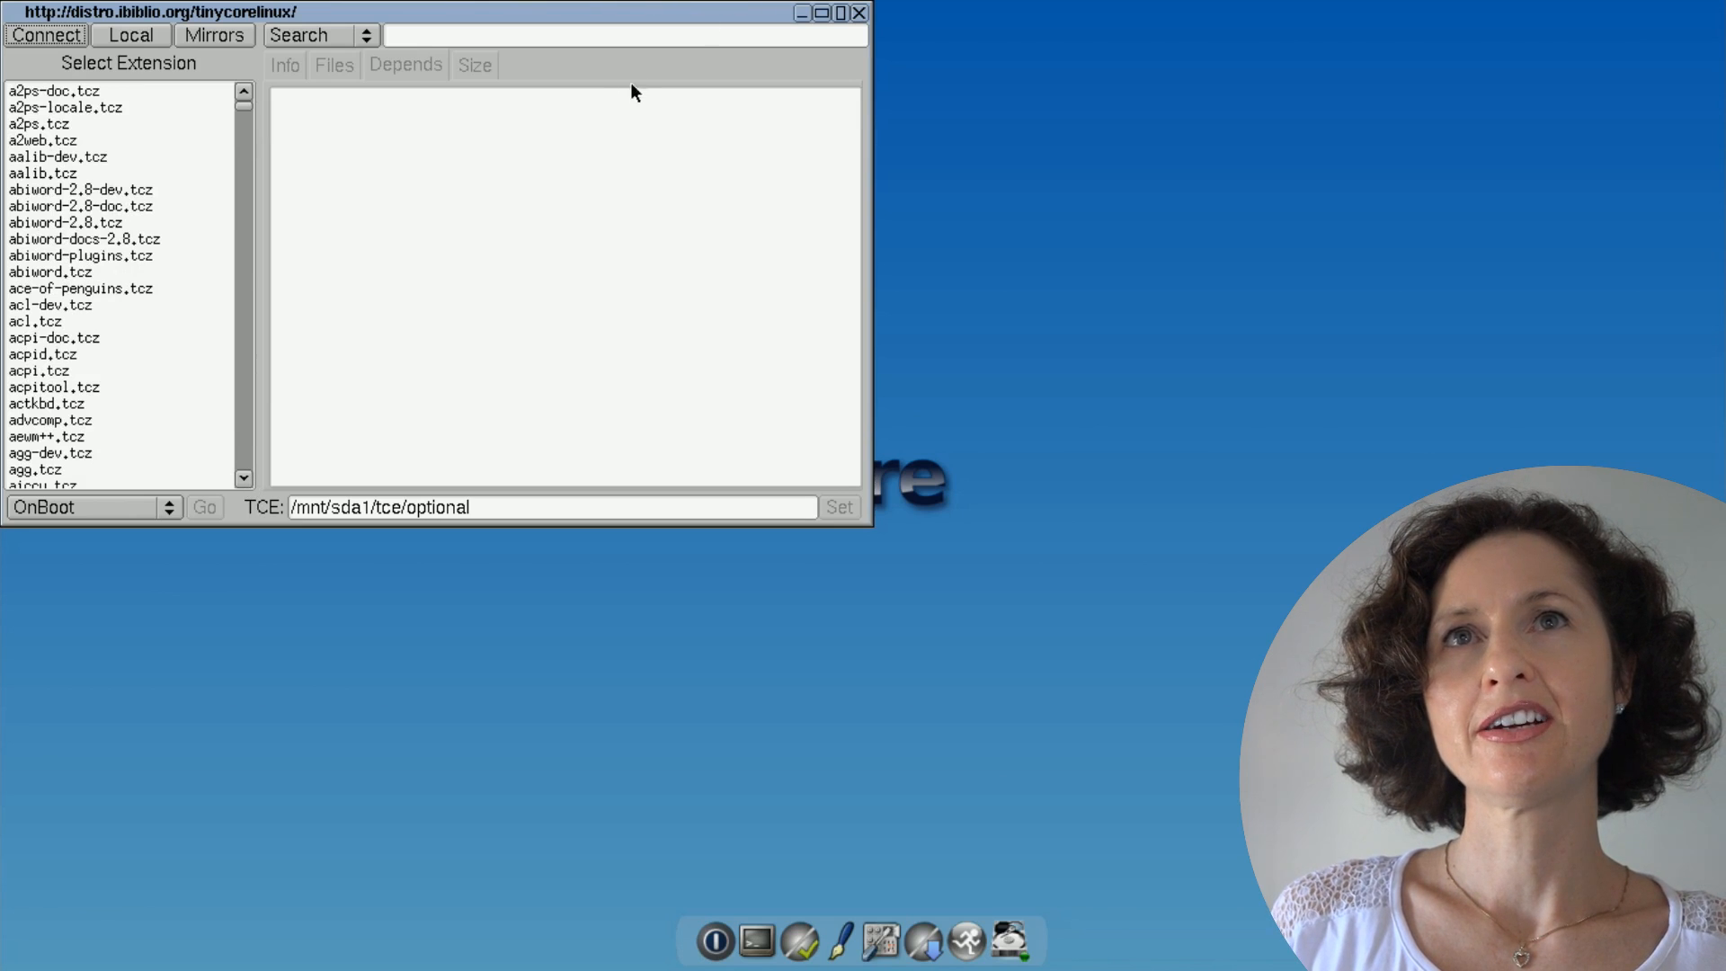
# - Search the repository's extensions for "ice"
pyautogui.click(594, 30)
pyautogui.write('ice')
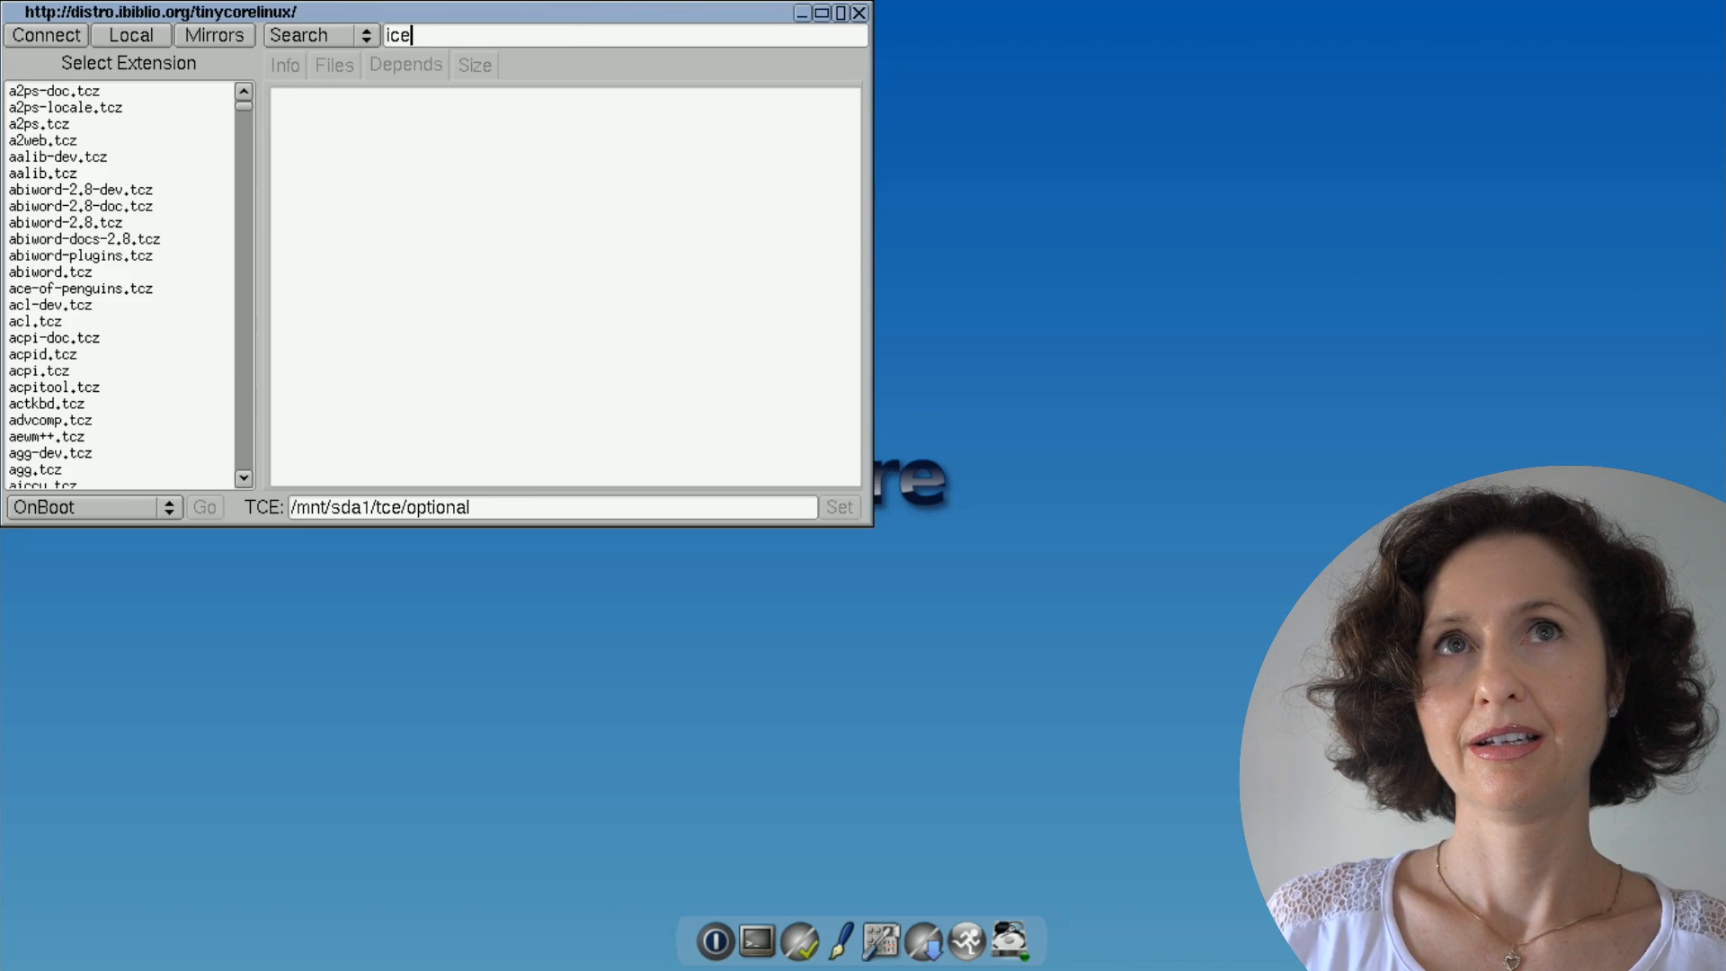
pyautogui.press('Return')
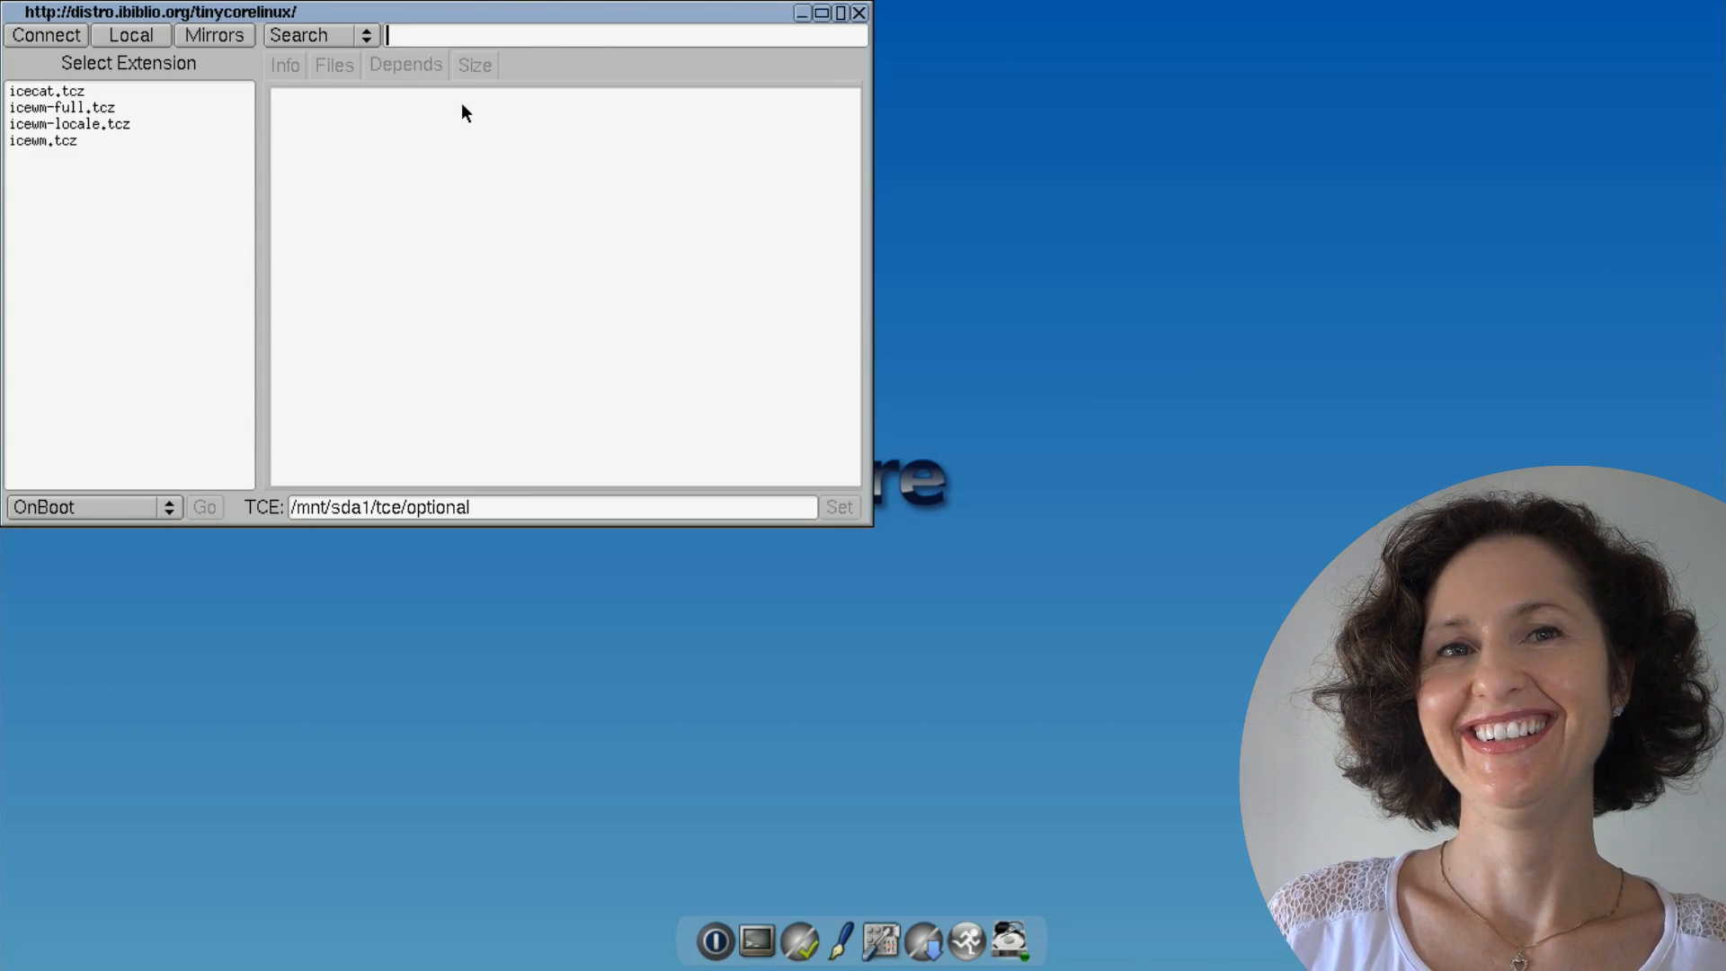
# - View the details of icecat.tcz, and install the icewm.tcz extension with the OnBoot option
pyautogui.click(49, 94)
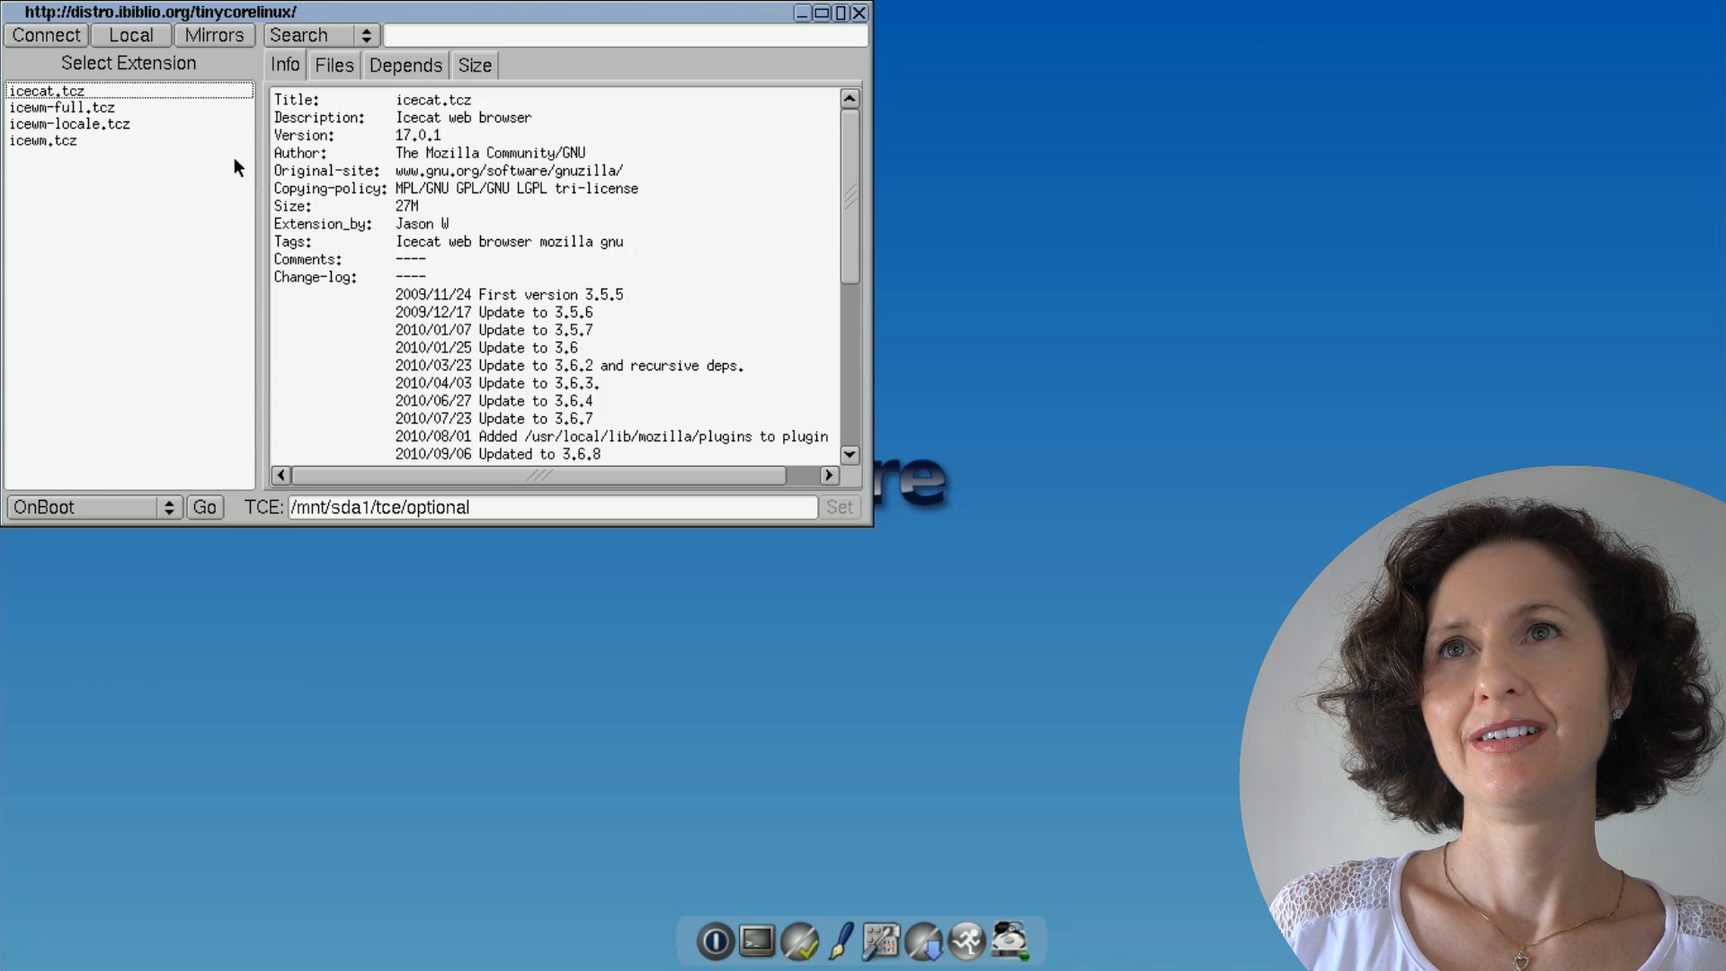
pyautogui.click(67, 142)
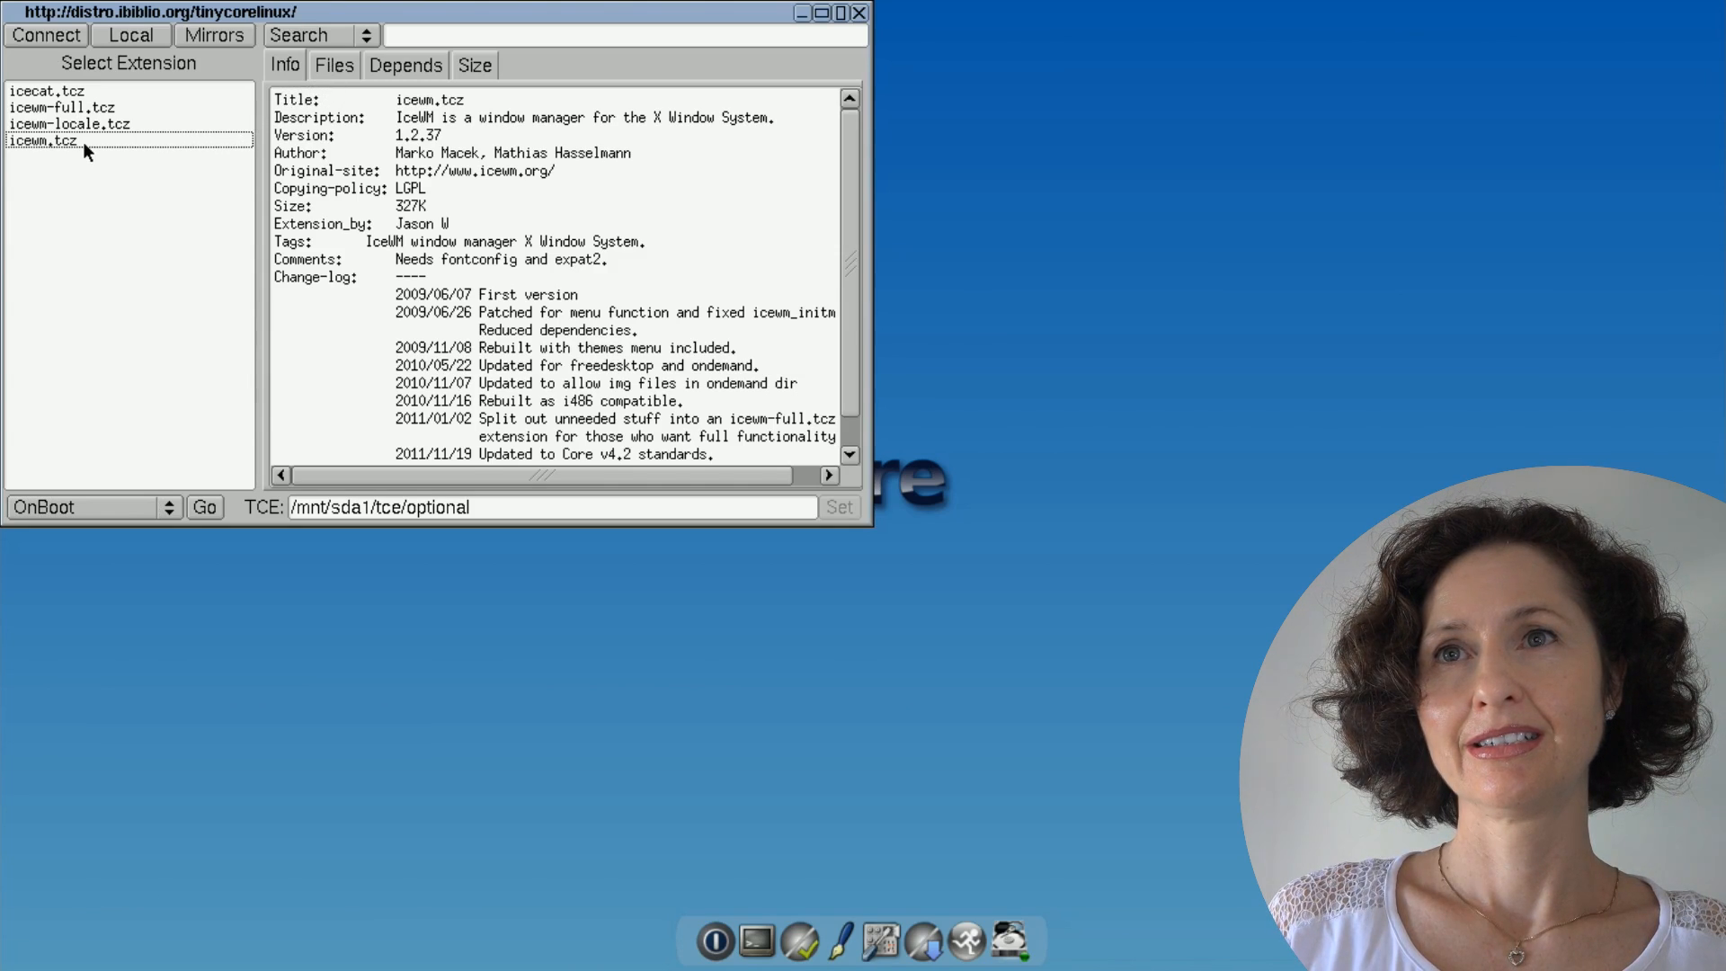
pyautogui.click(204, 507)
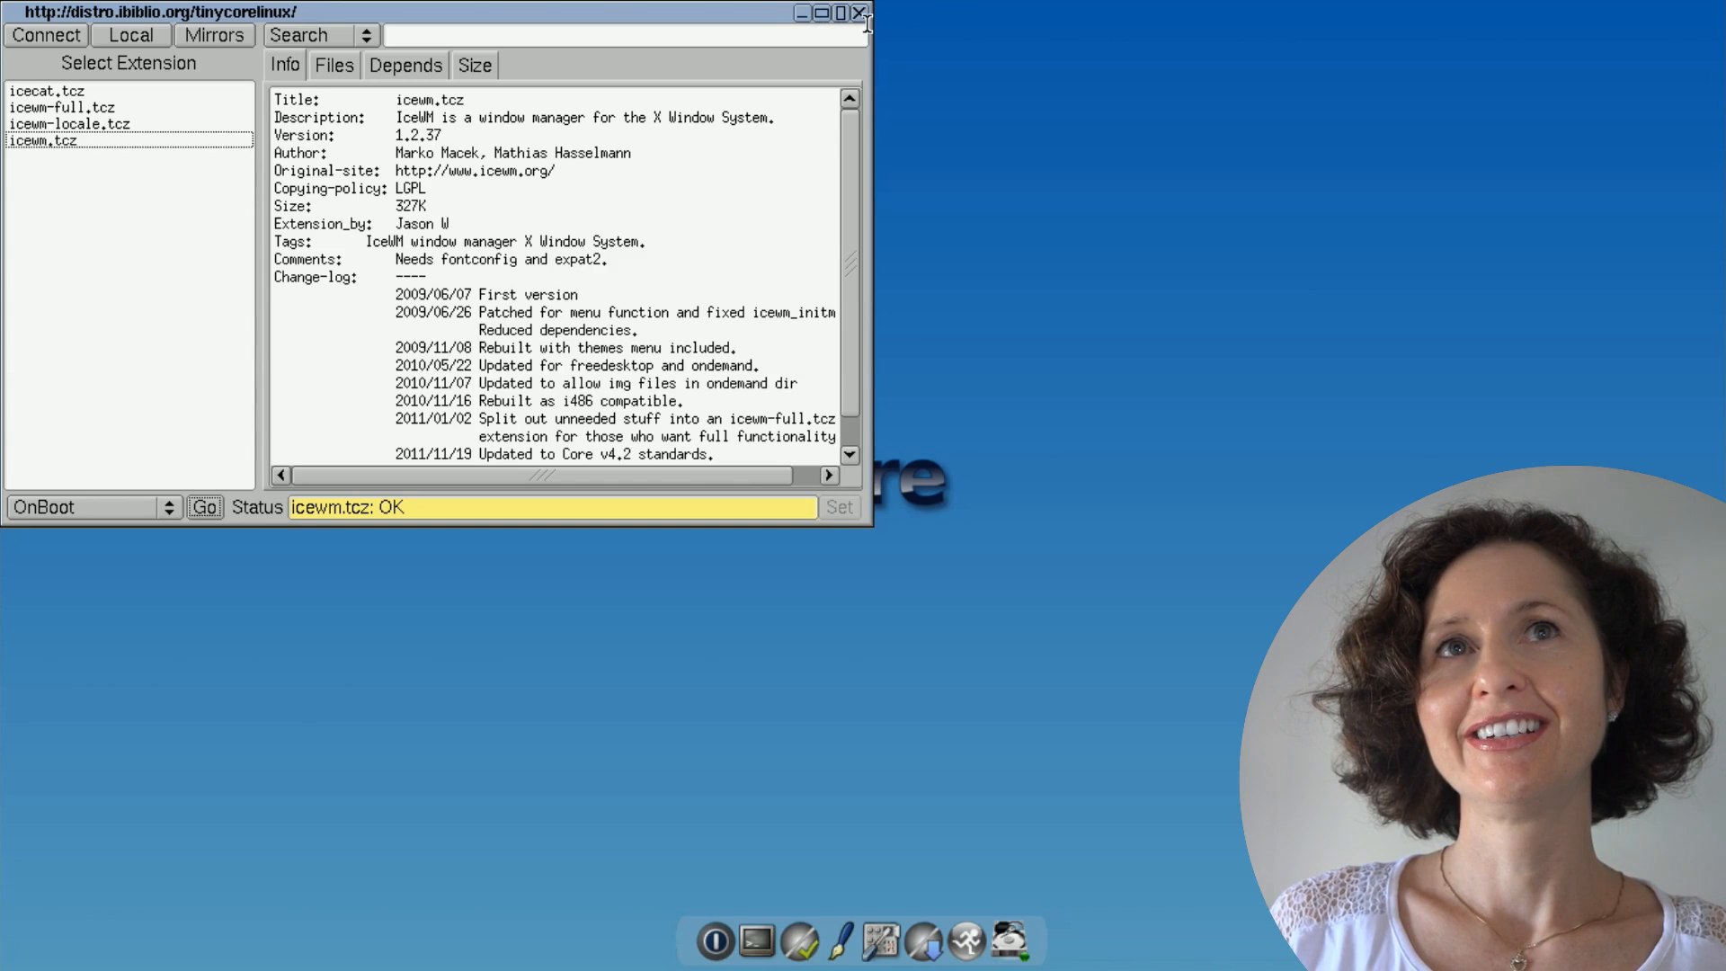
# - Try the extension browser window at full width and full height, and close it
pyautogui.click(818, 14)
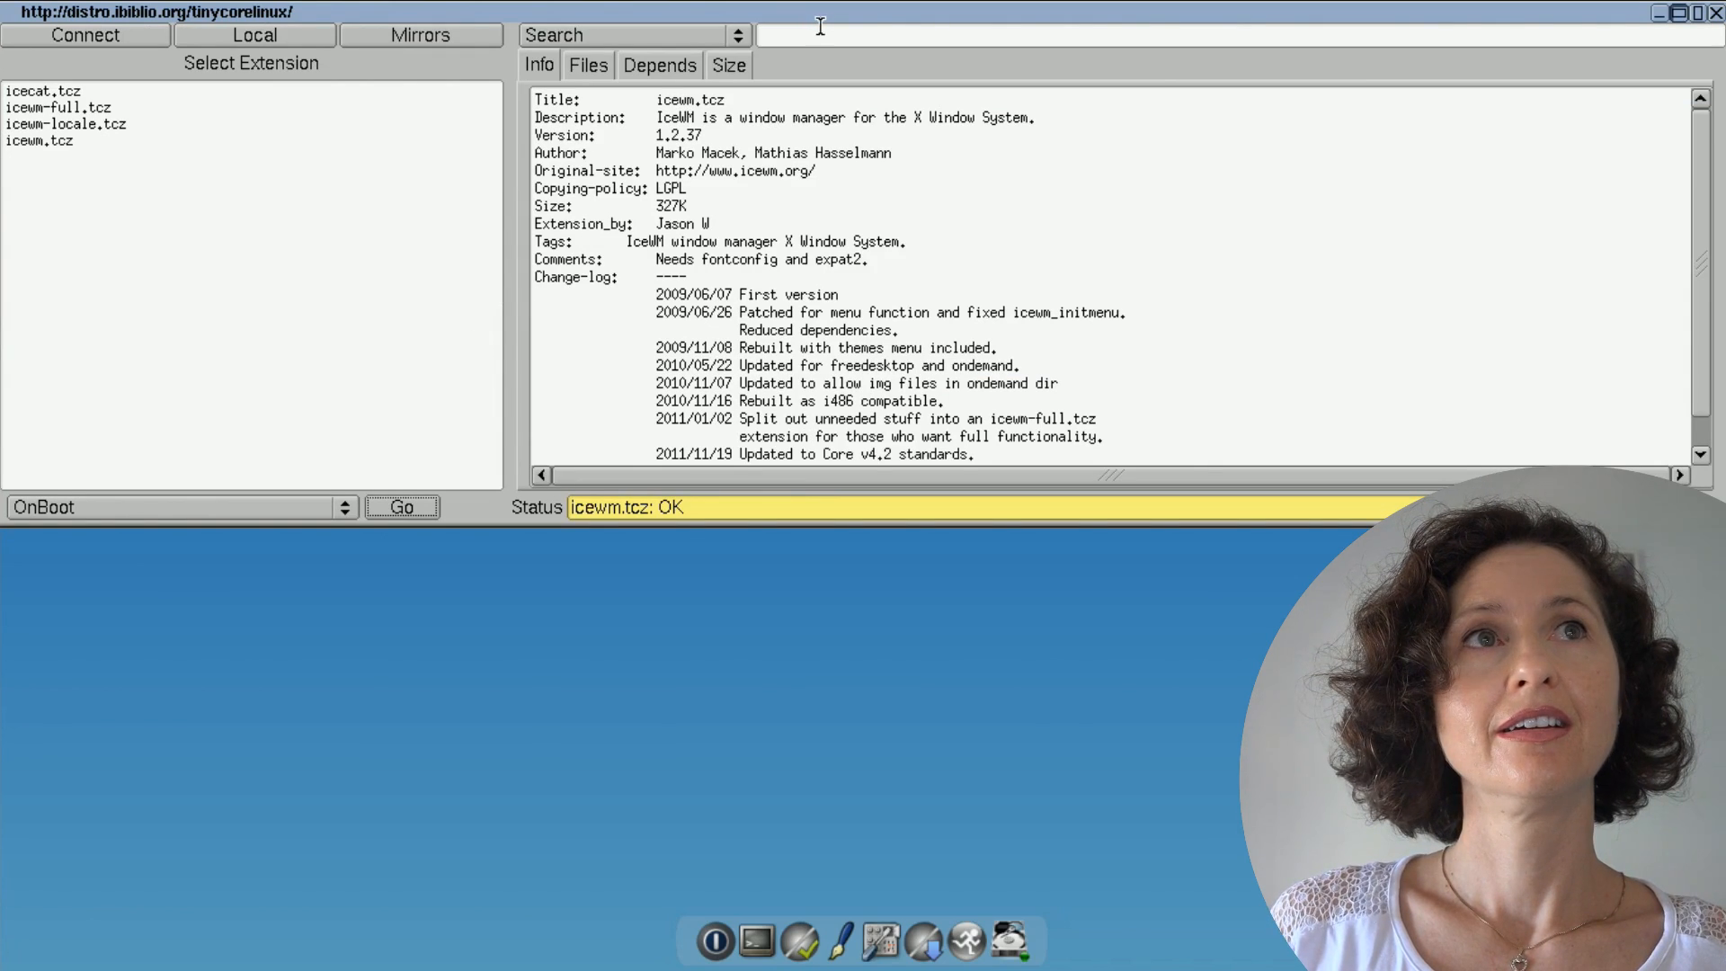
pyautogui.click(1698, 13)
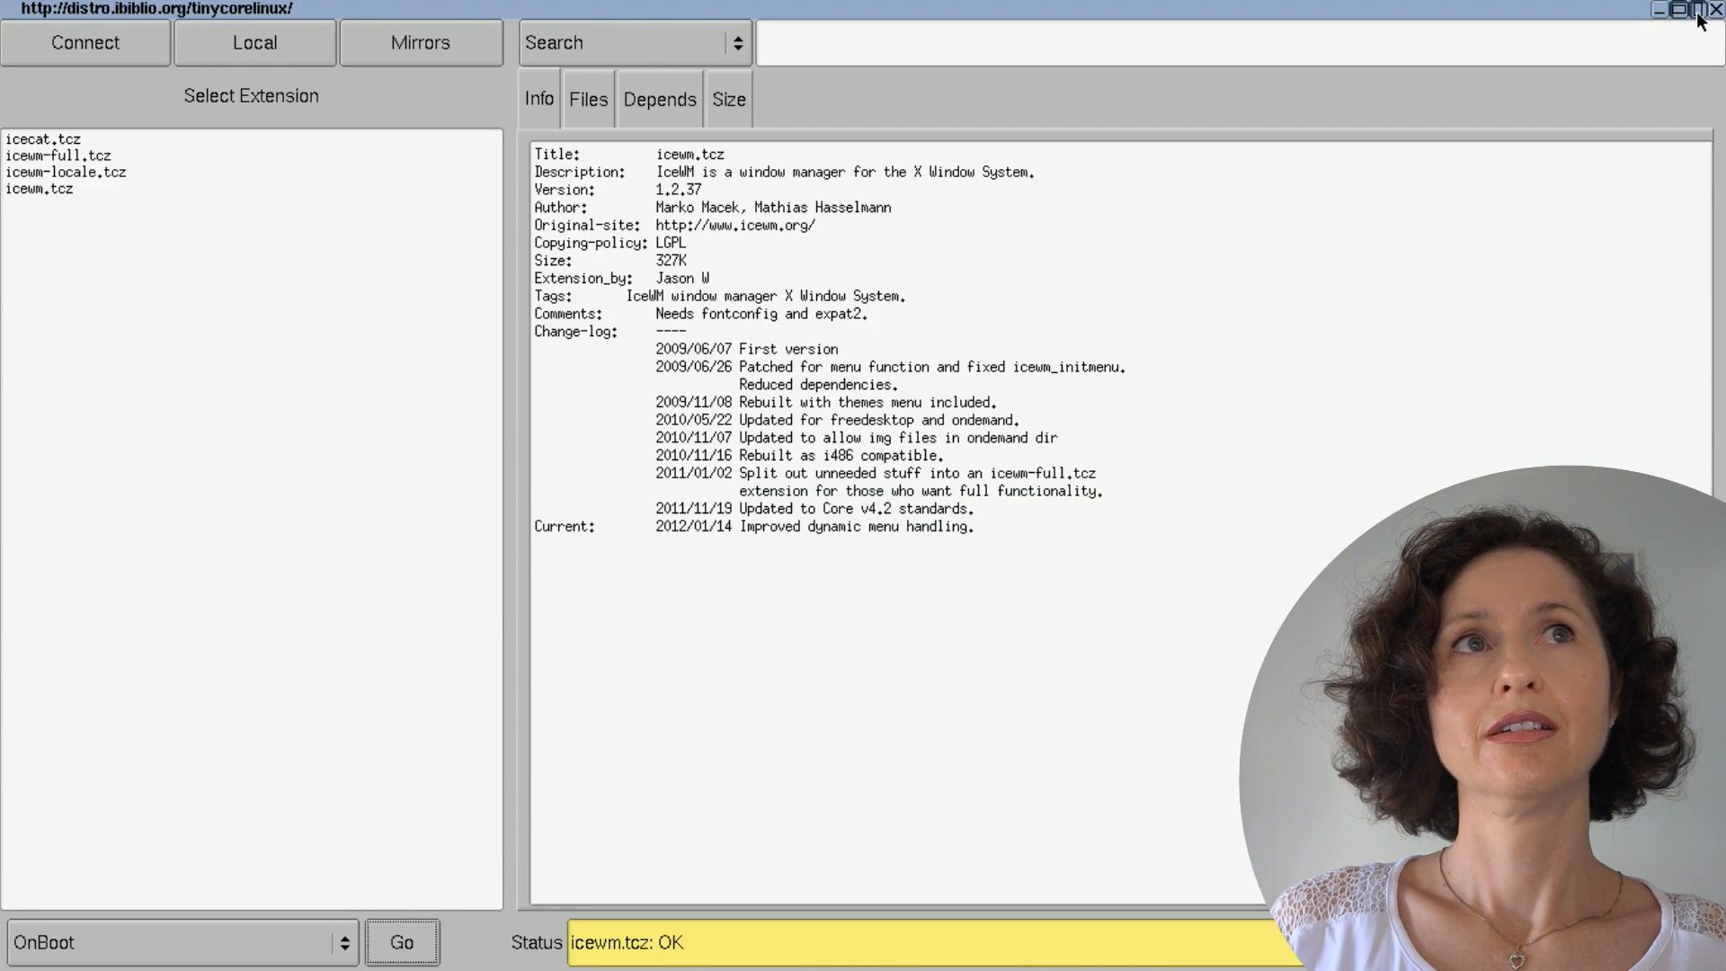
pyautogui.click(1698, 13)
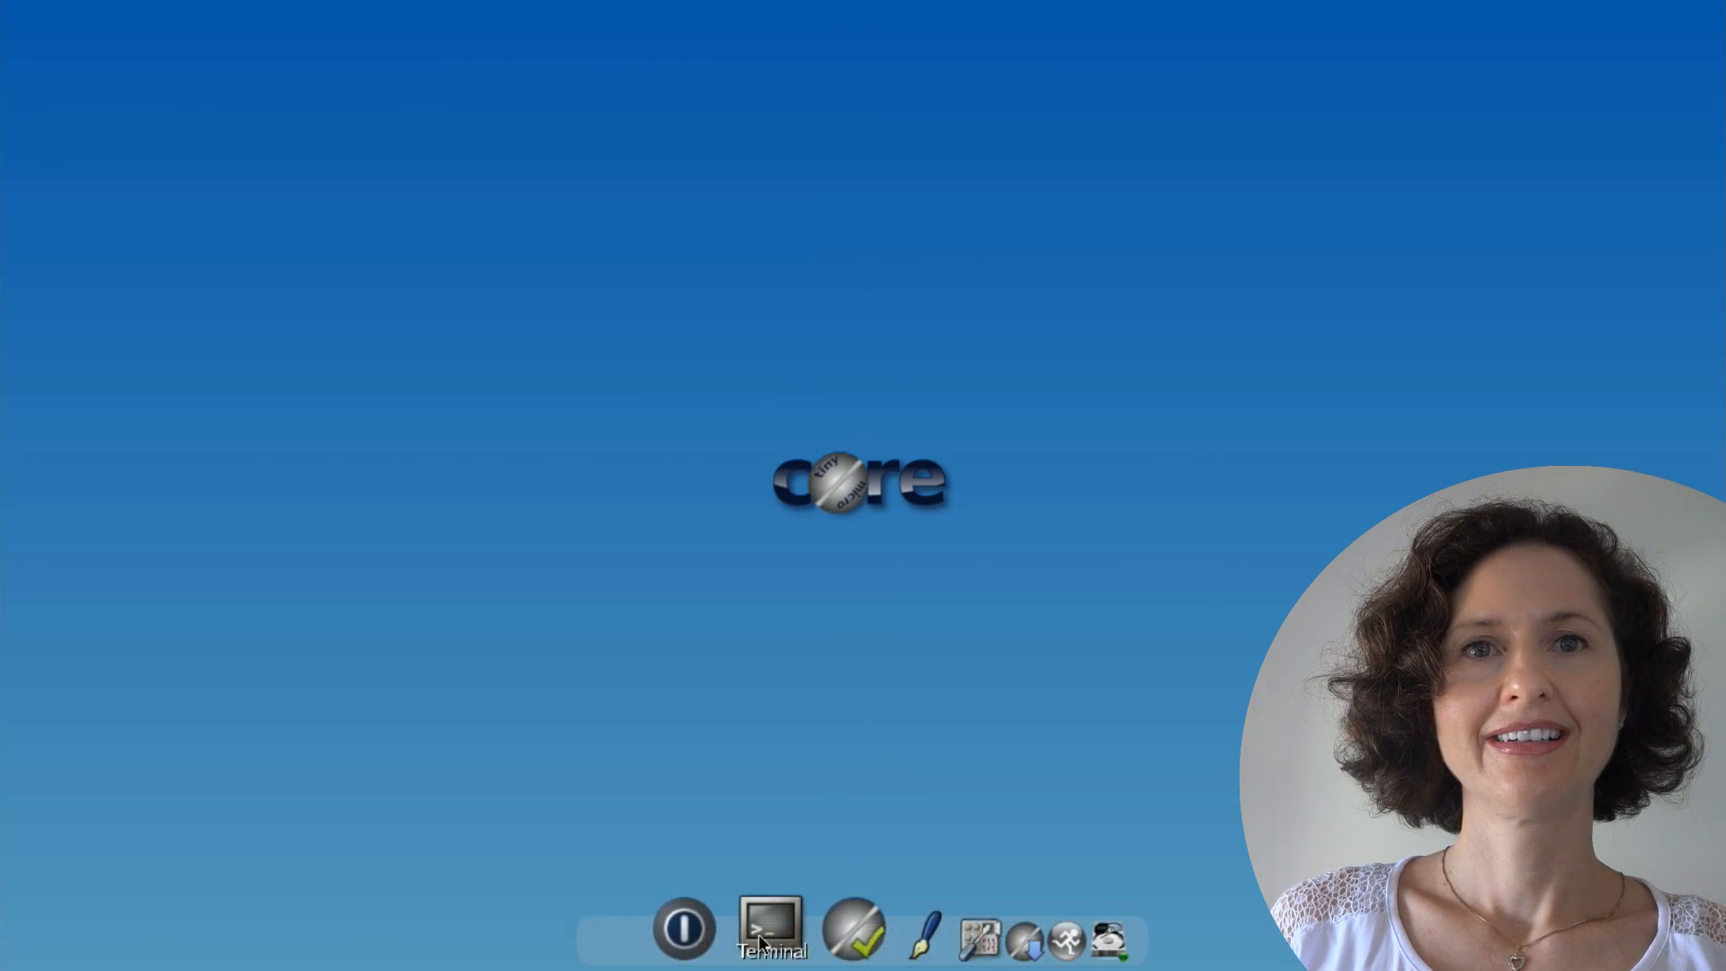
pyautogui.click(859, 11)
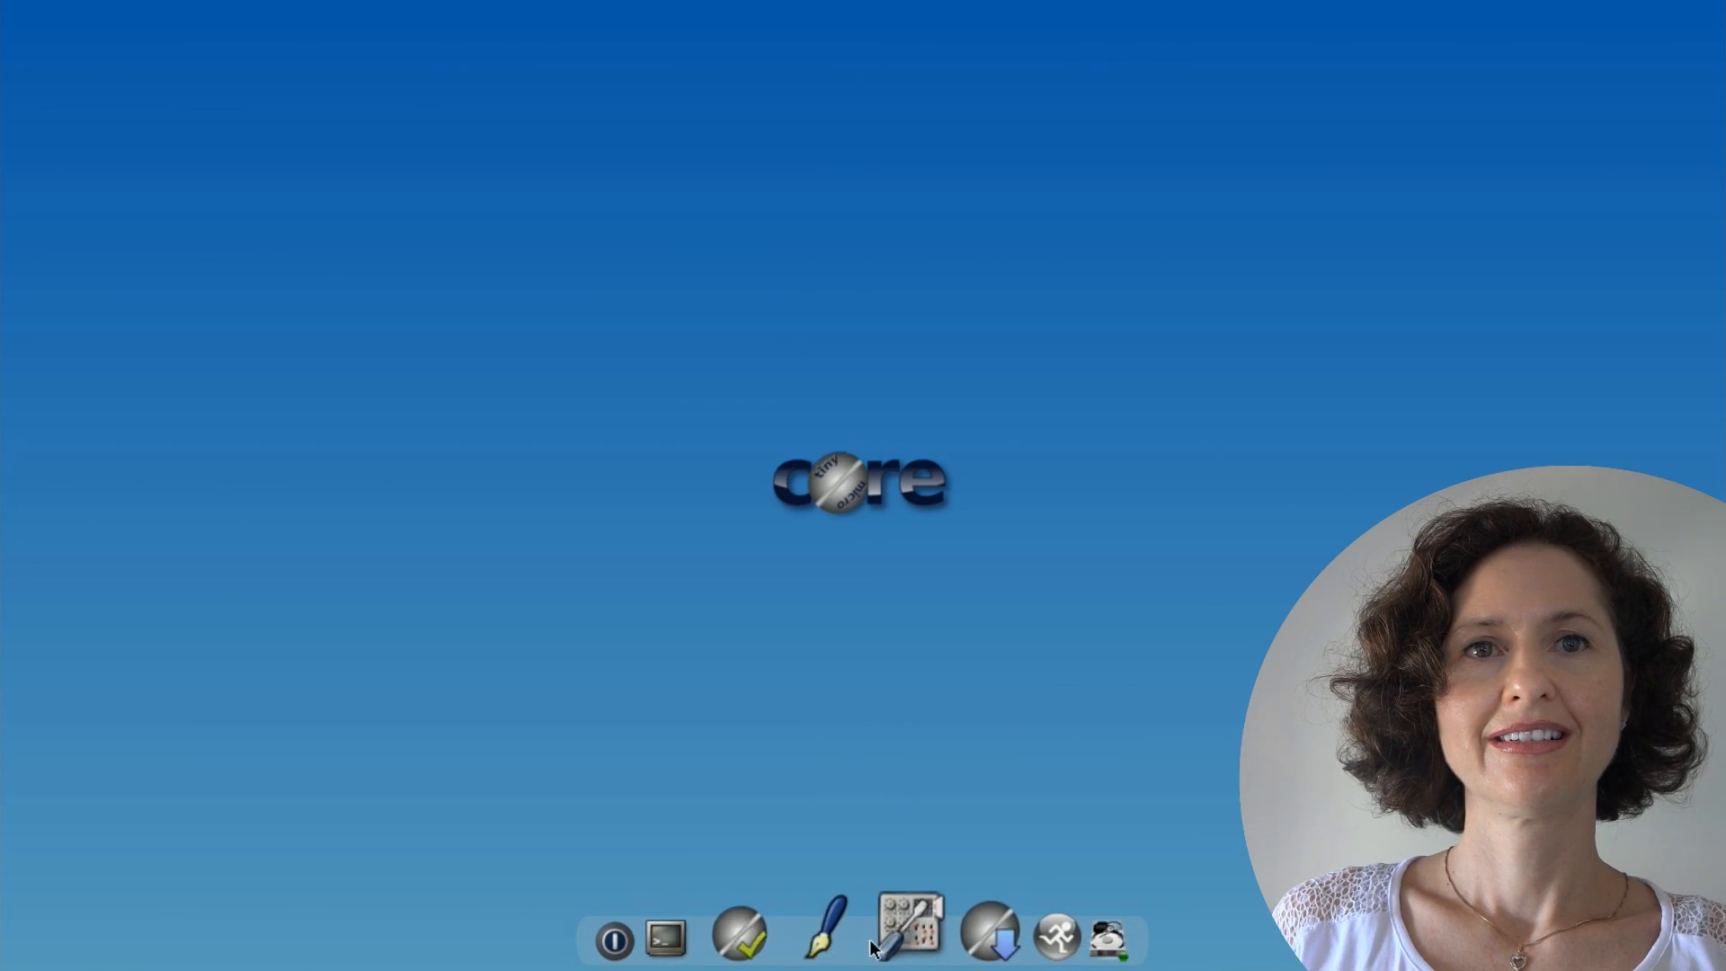
# - Reboot the system with the Backup option to sda1/tce
pyautogui.click(734, 926)
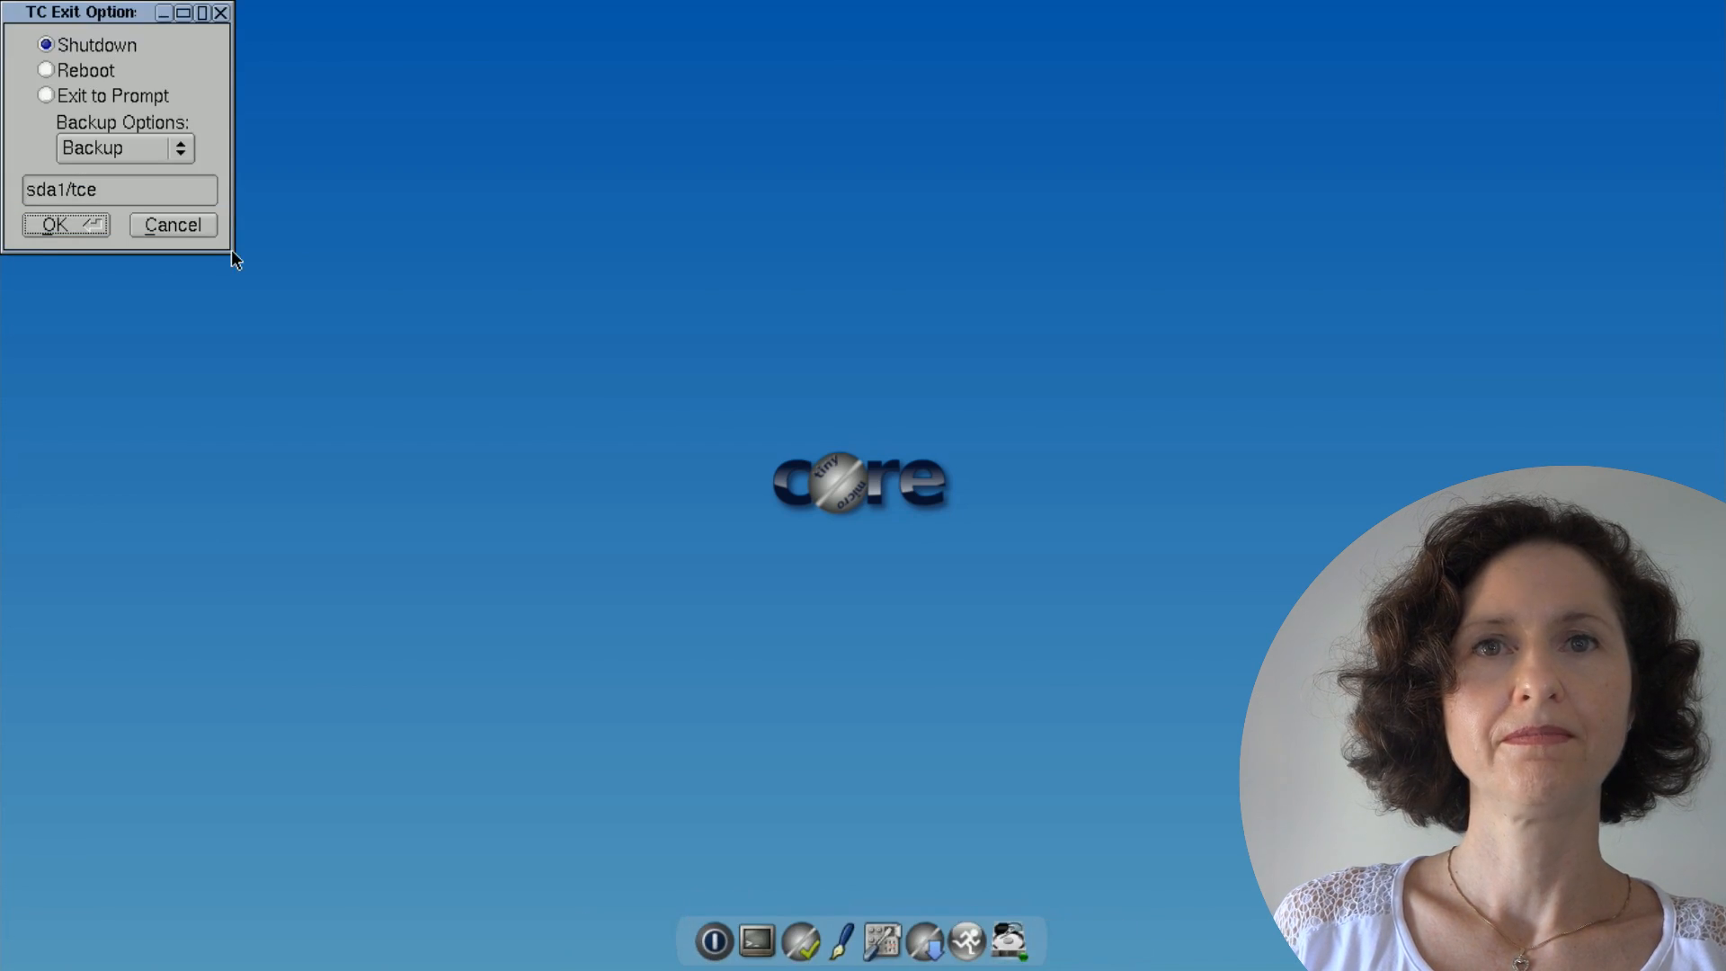
pyautogui.click(52, 75)
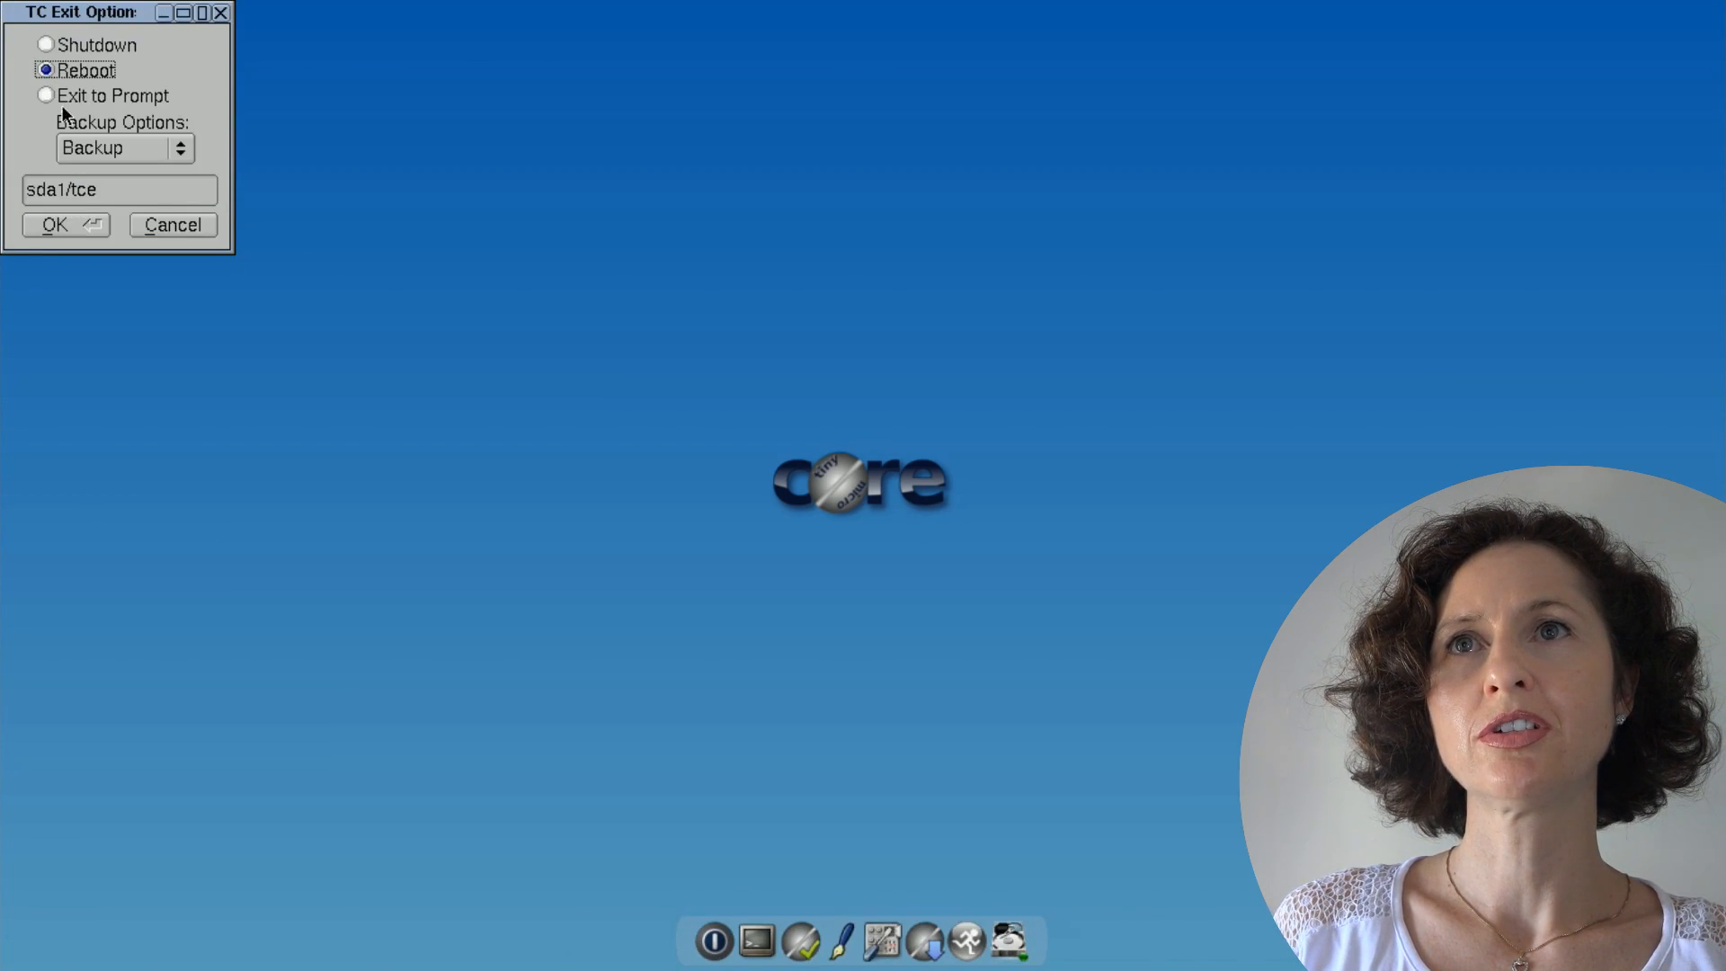
pyautogui.click(69, 223)
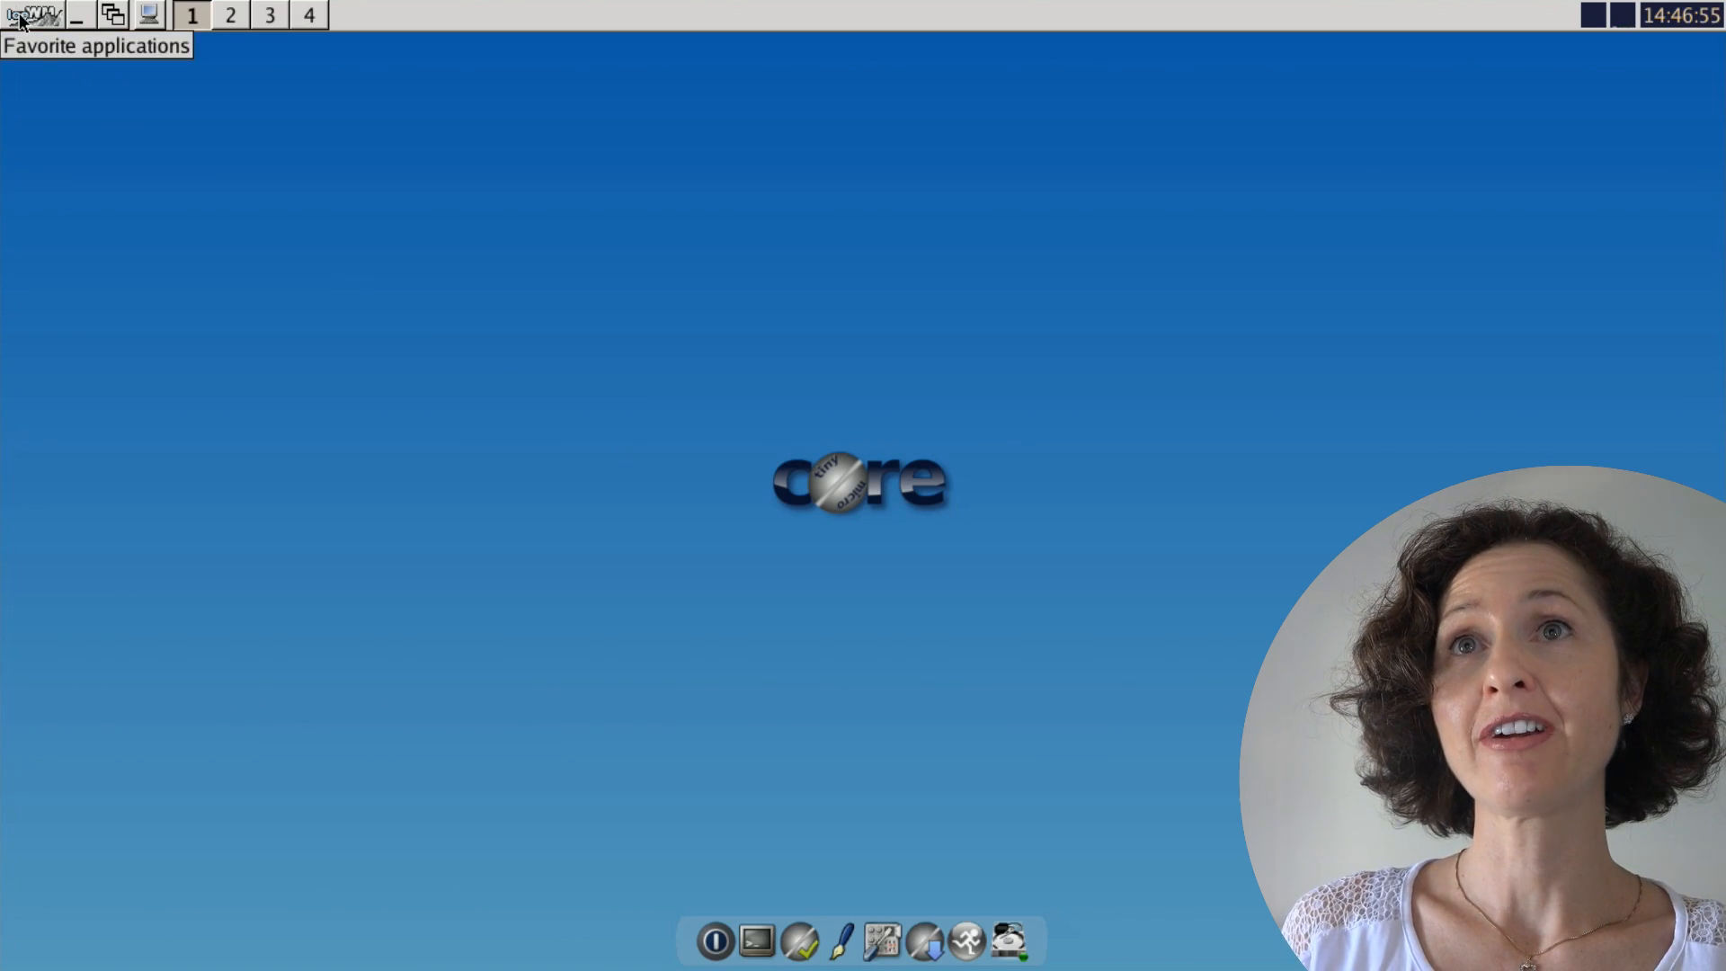
# - Look over IceWM's favorite applications and the System Tools entries
pyautogui.click(20, 20)
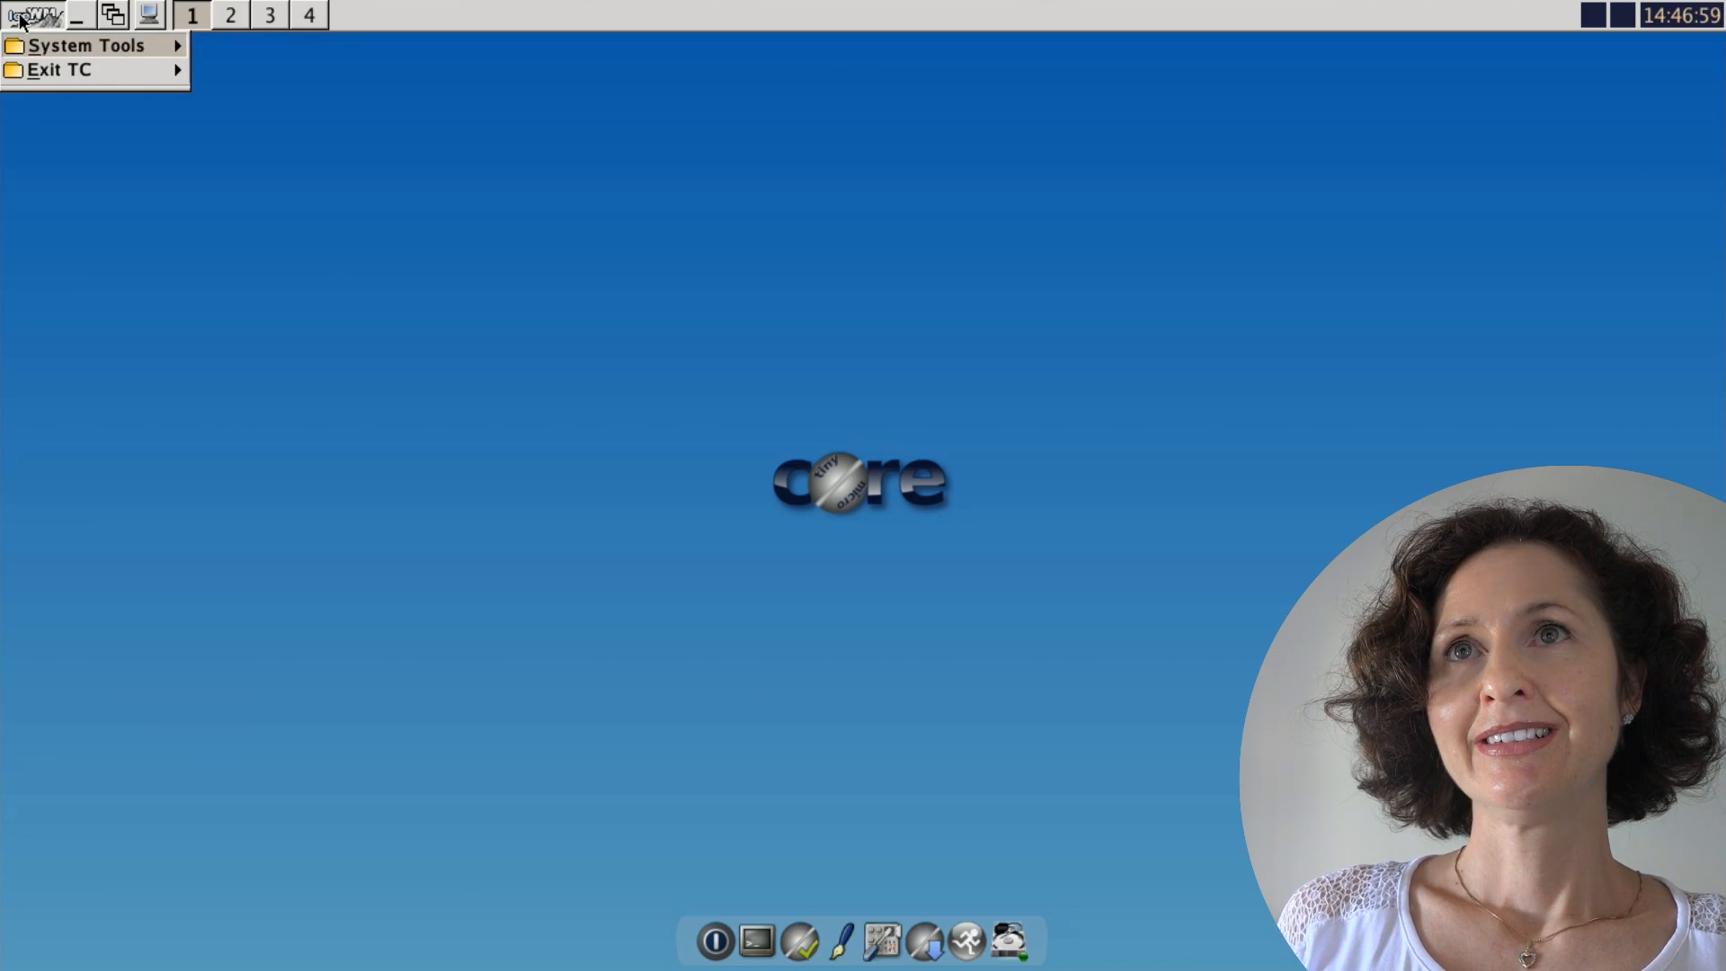
pyautogui.moveTo(80, 50)
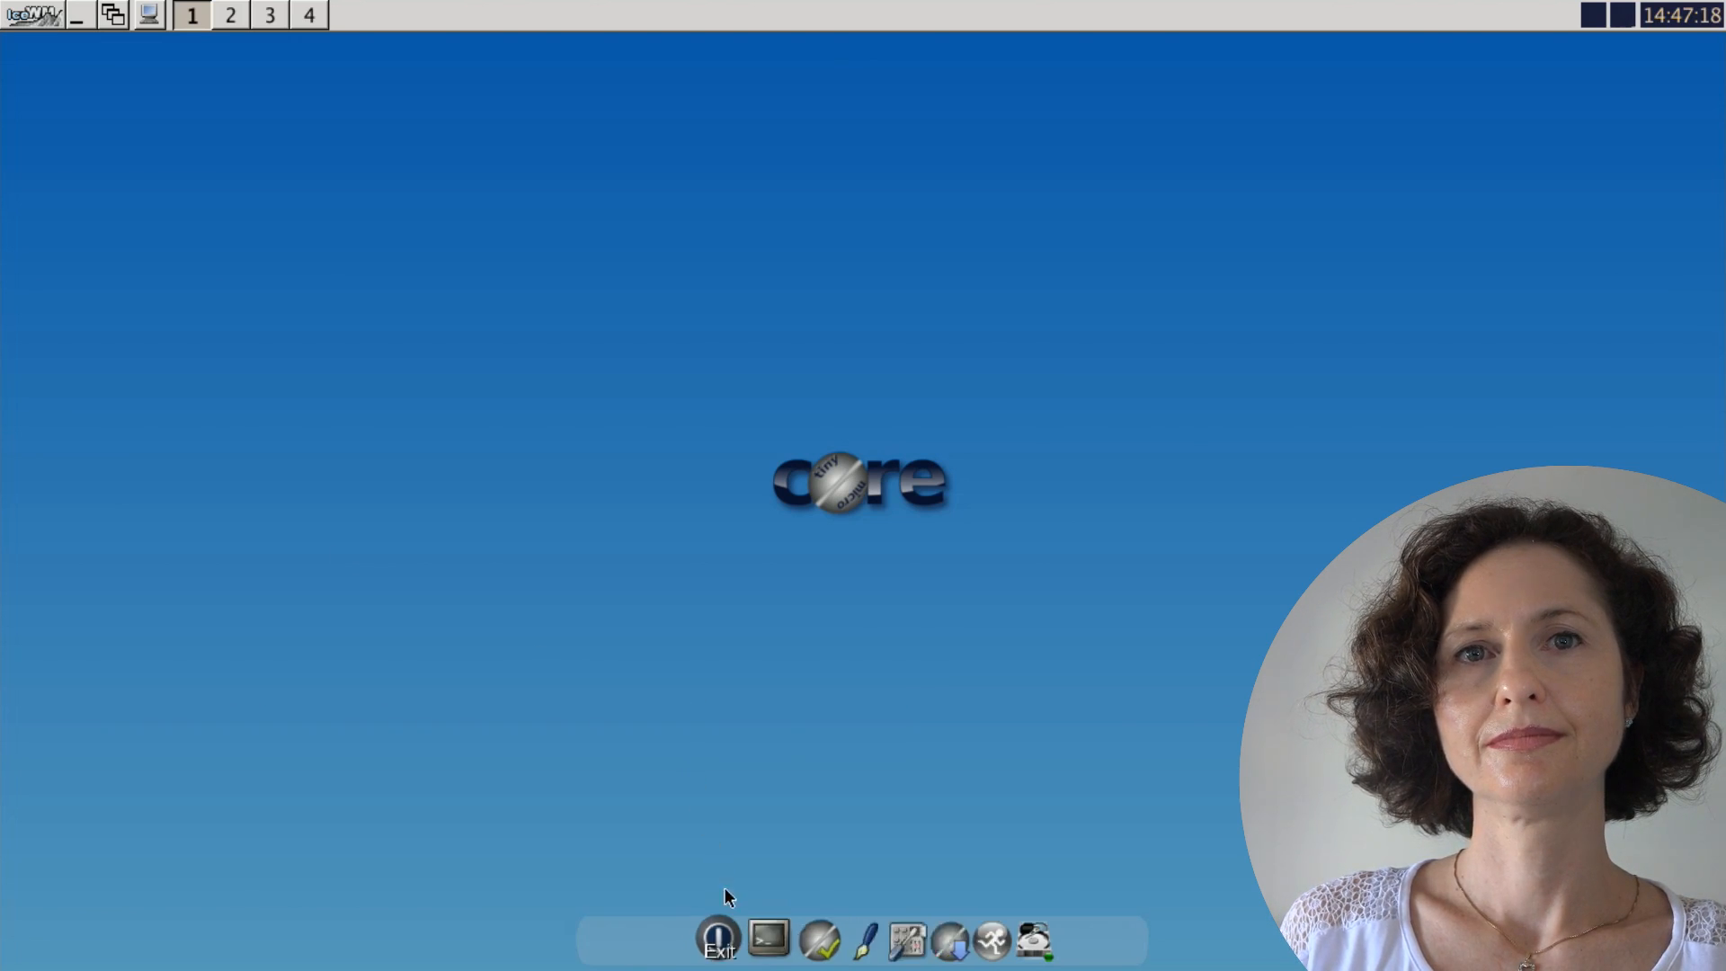
# - Connect the extension browser to the online repository and install abiword-2.8.tcz with the OnBoot option
pyautogui.click(930, 899)
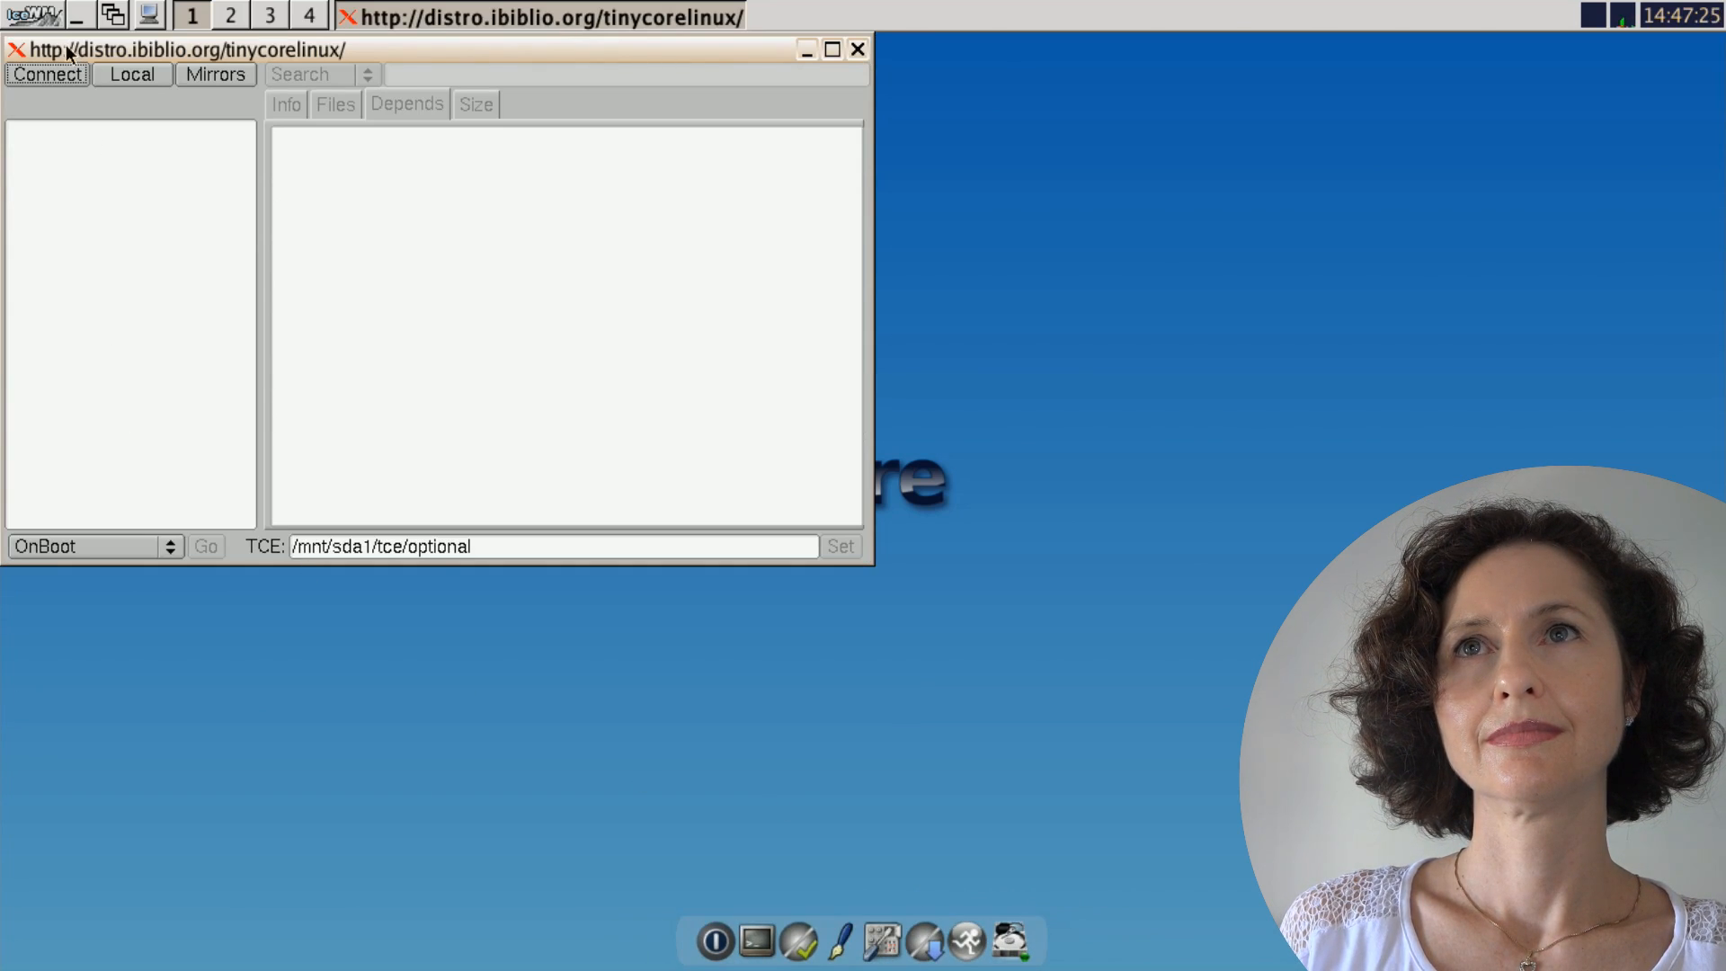
pyautogui.click(47, 78)
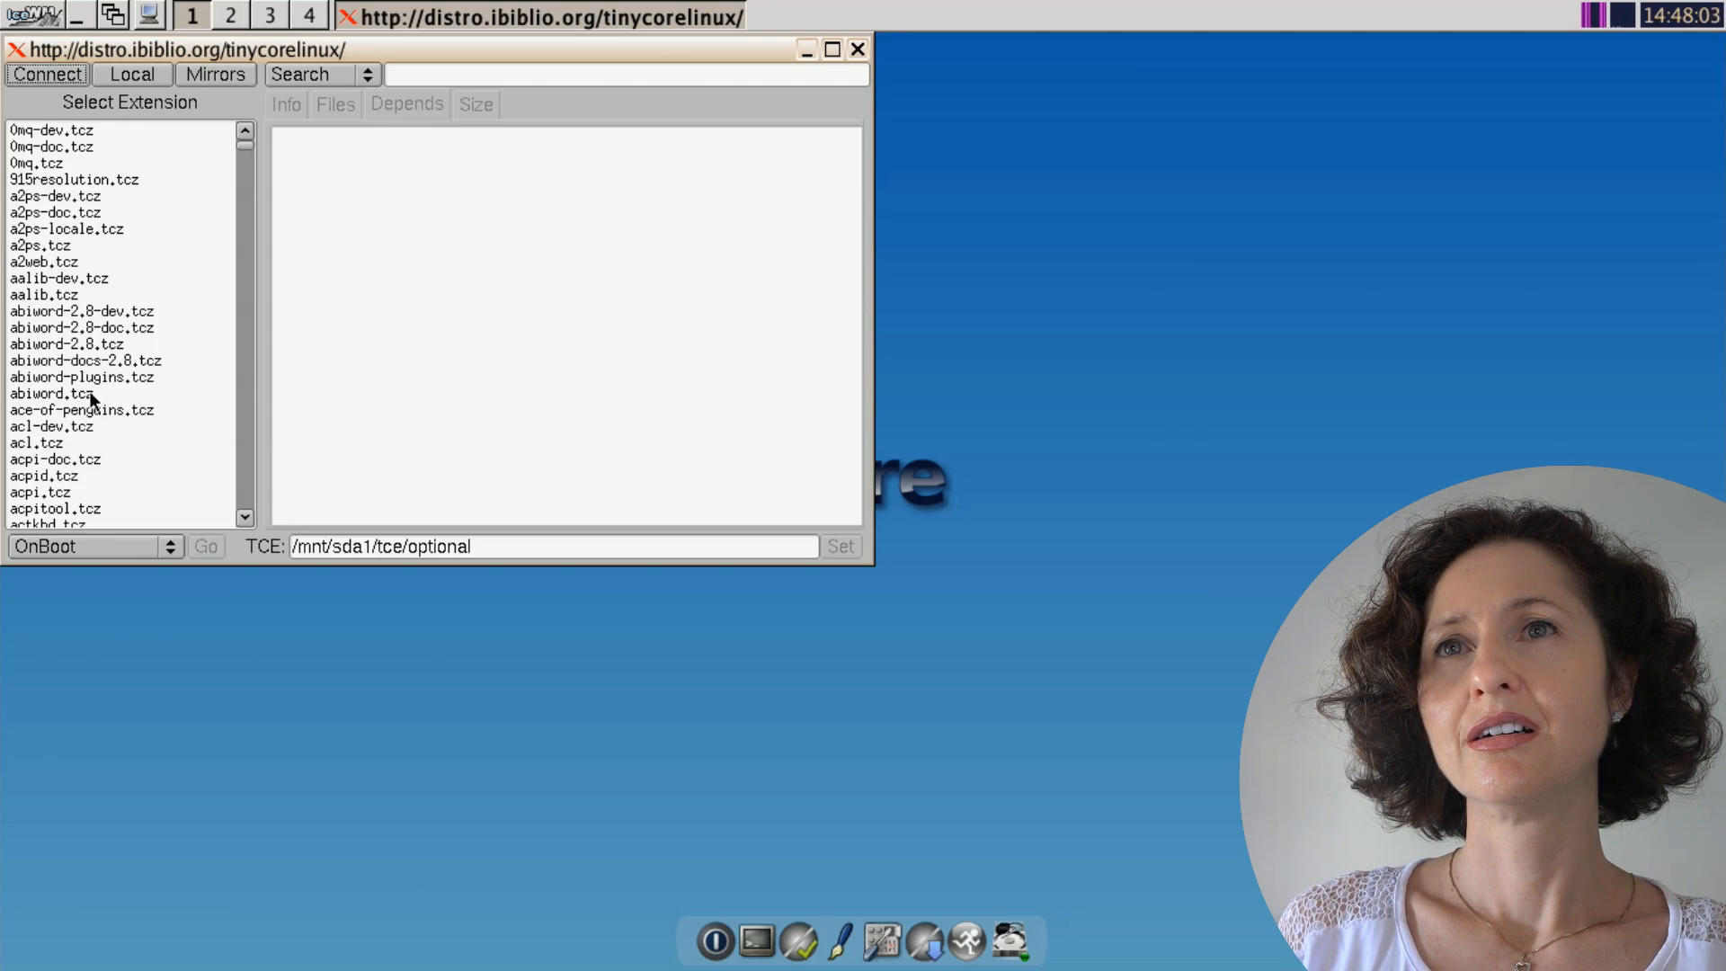
pyautogui.click(87, 345)
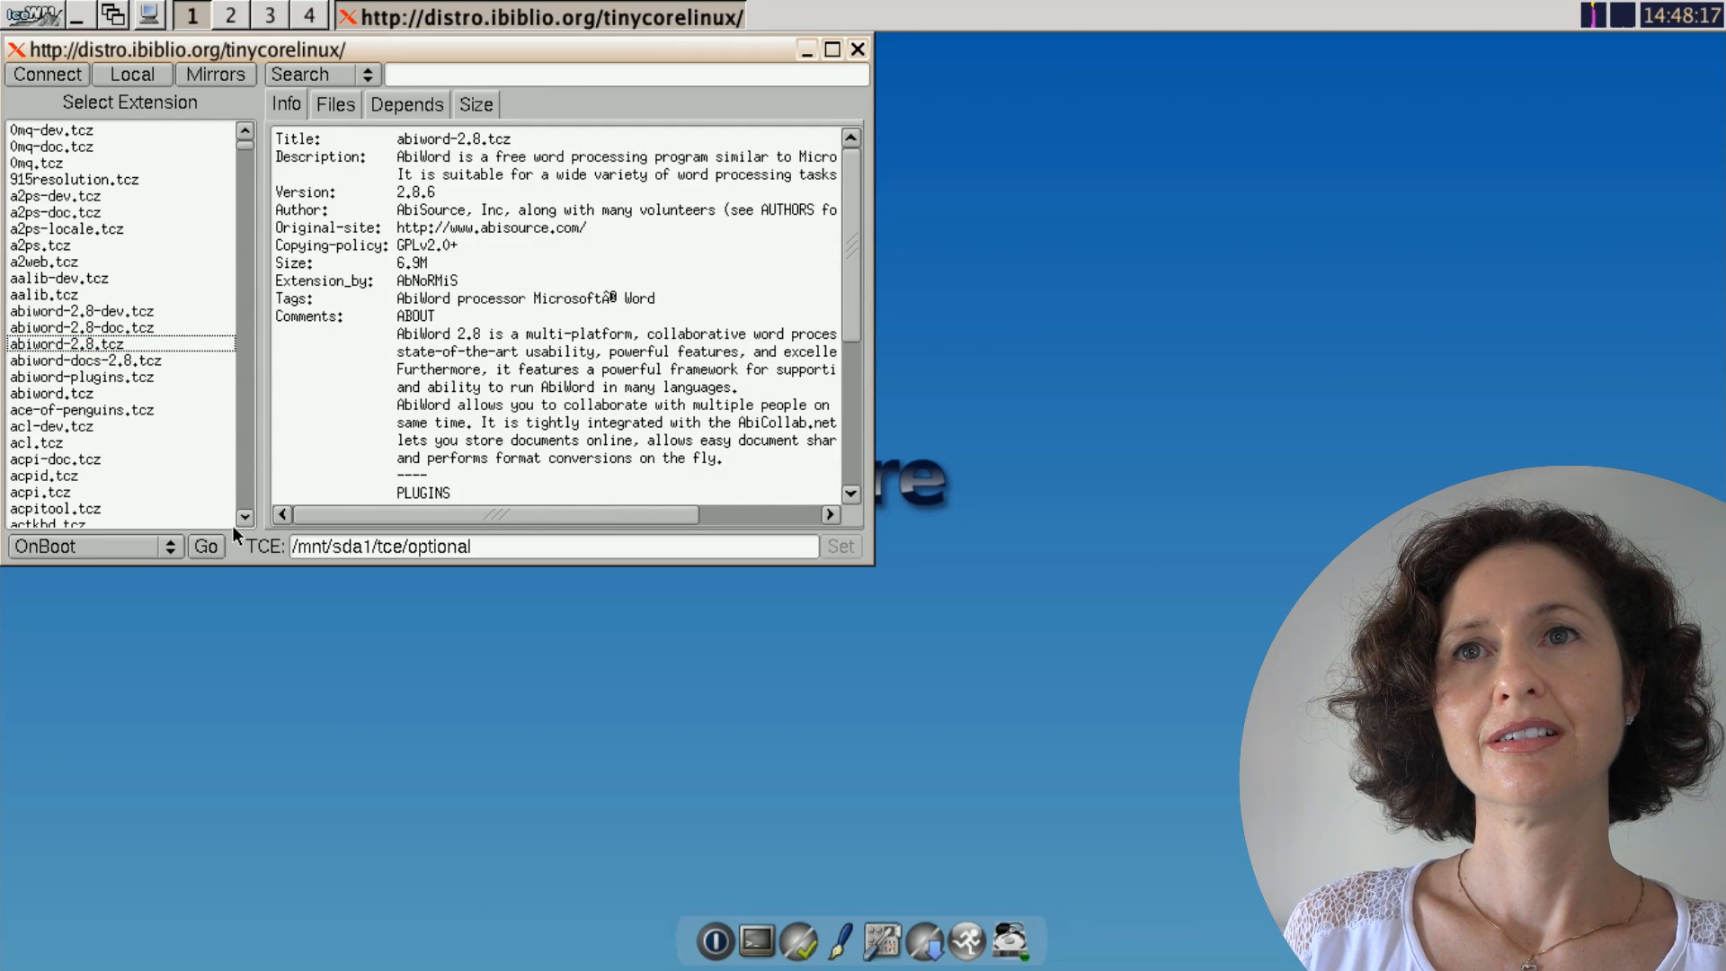
pyautogui.click(205, 547)
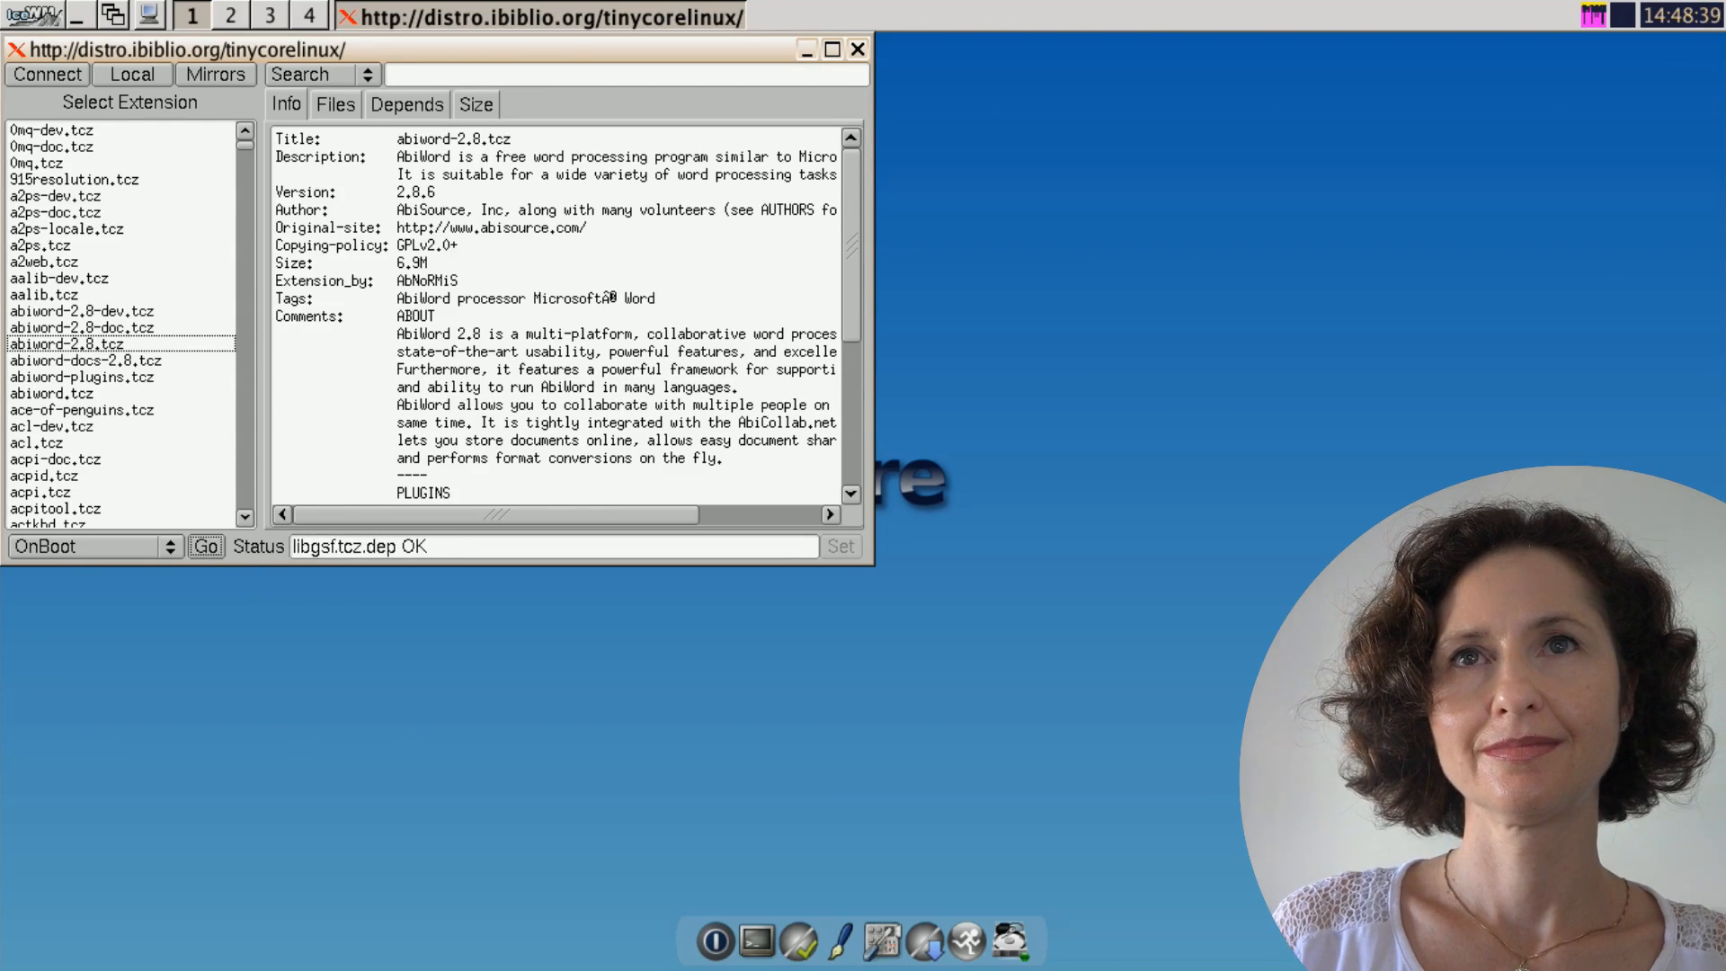
pyautogui.moveTo(484, 48); pyautogui.dragTo(577, 87)
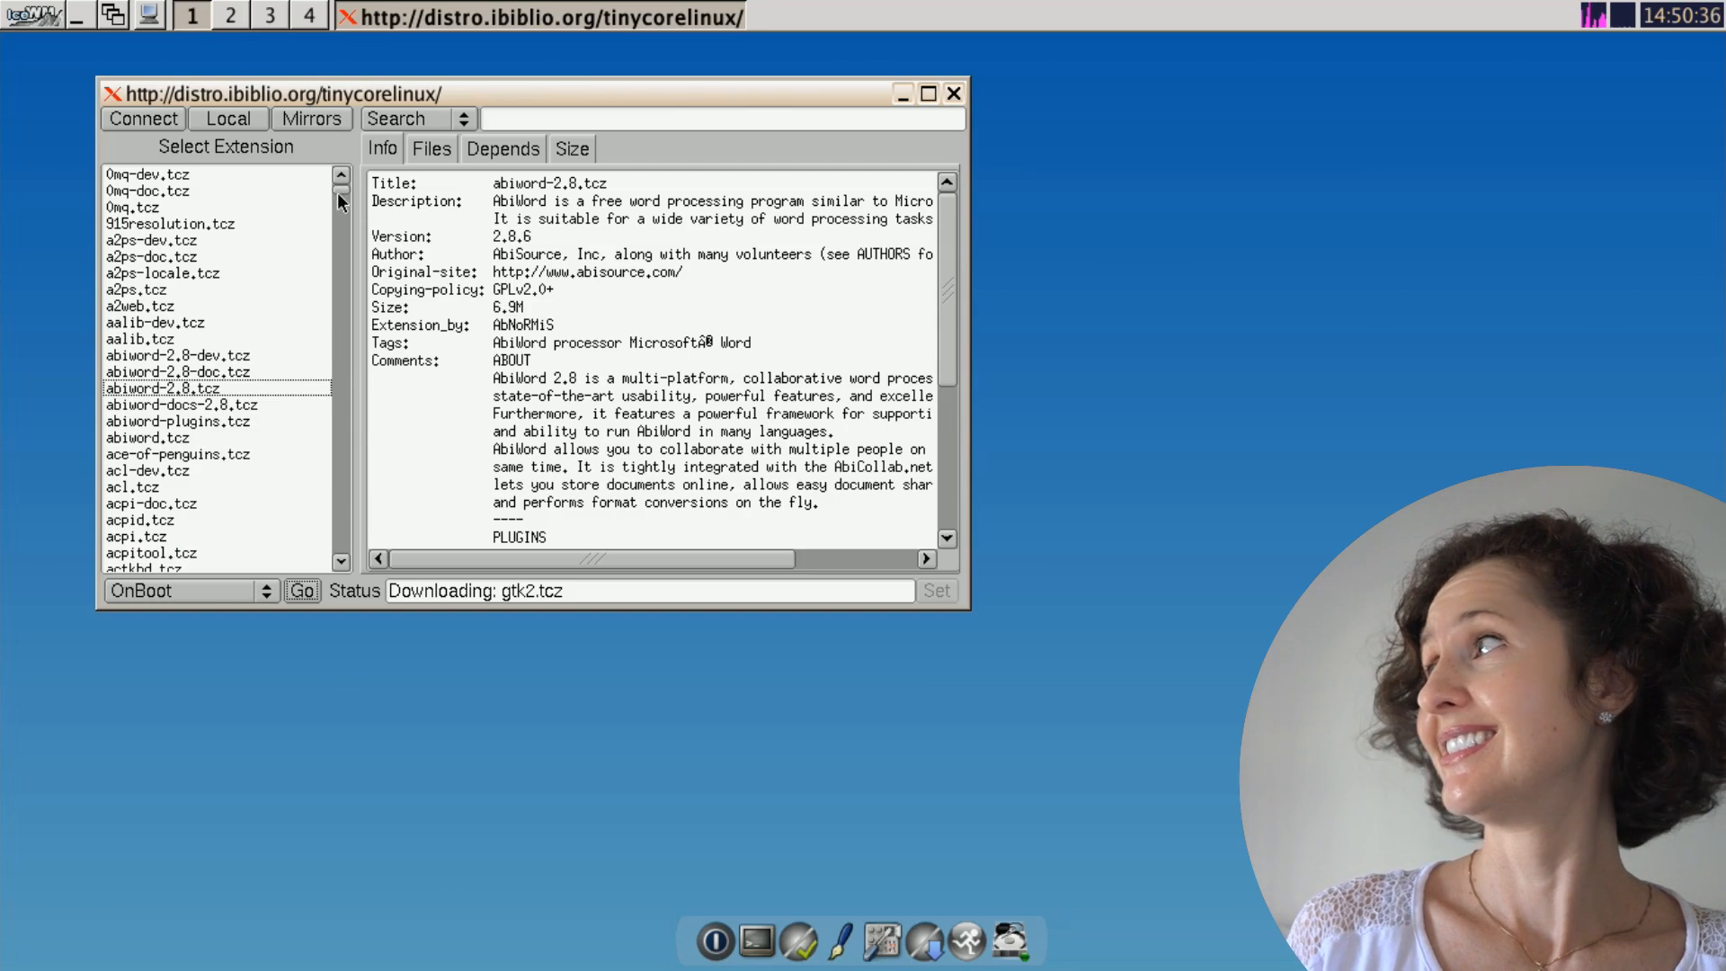
# - Search the repository's extensions for "icecat" and select icecat.tcz
pyautogui.click(544, 119)
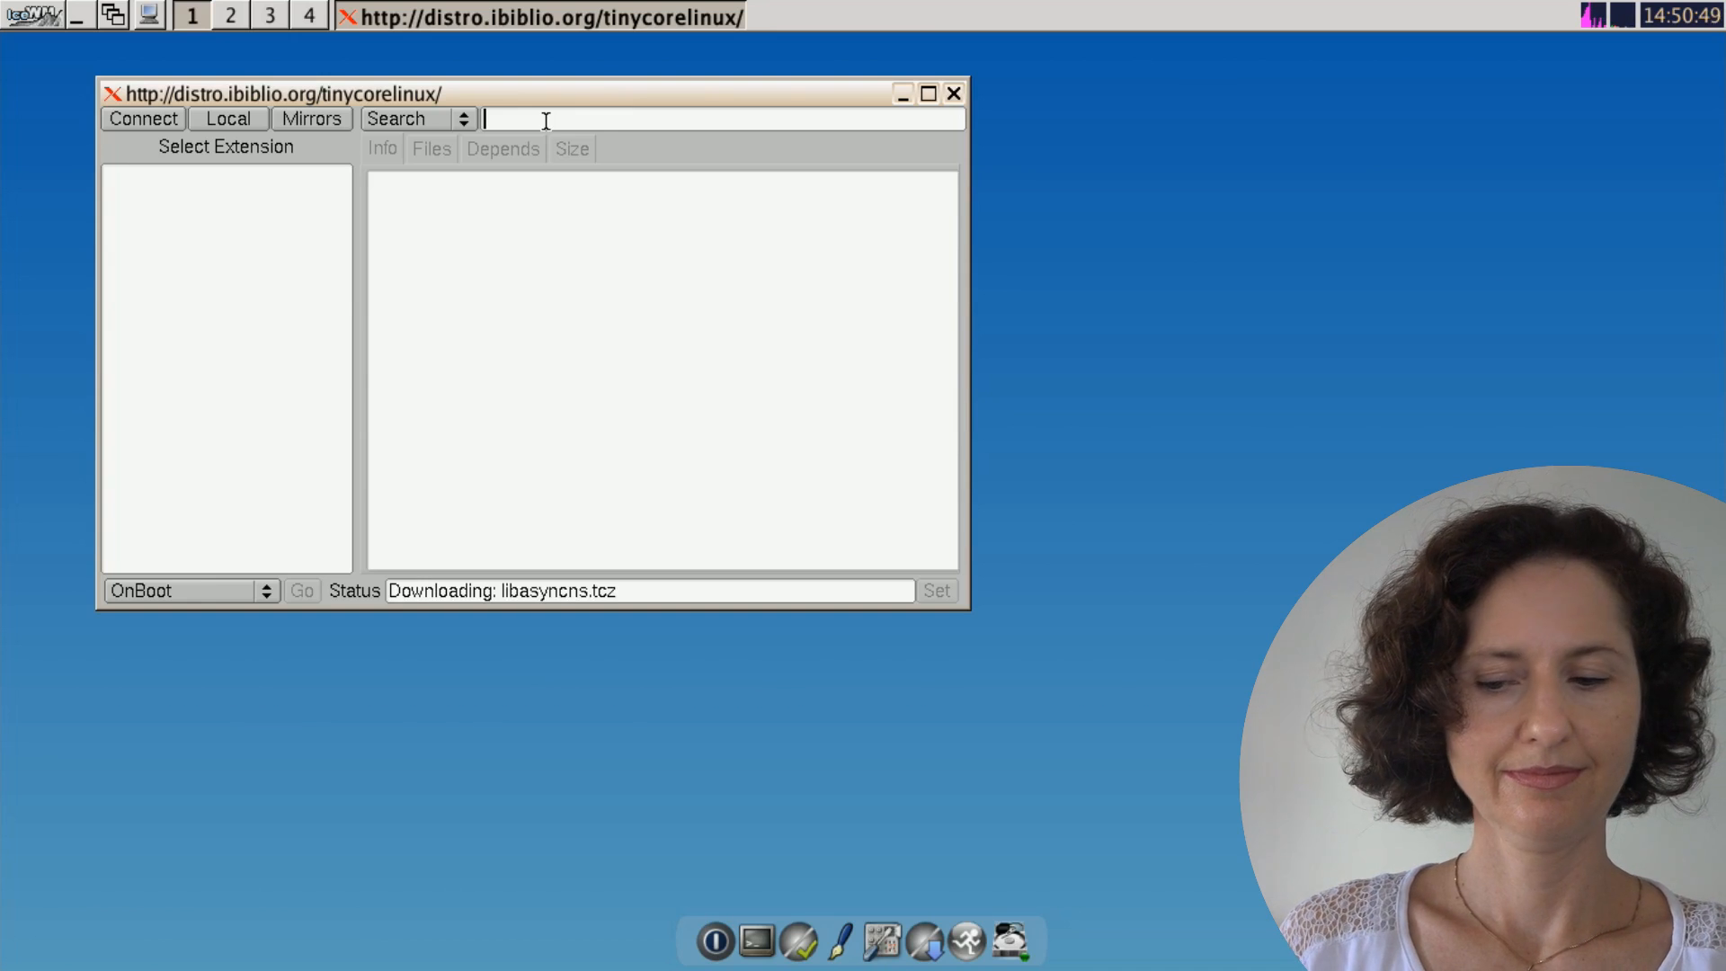
pyautogui.press('BackSpace')
pyautogui.press('BackSpace')
pyautogui.press('BackSpace')
pyautogui.press('BackSpace')
pyautogui.press('BackSpace')
pyautogui.press('BackSpace')
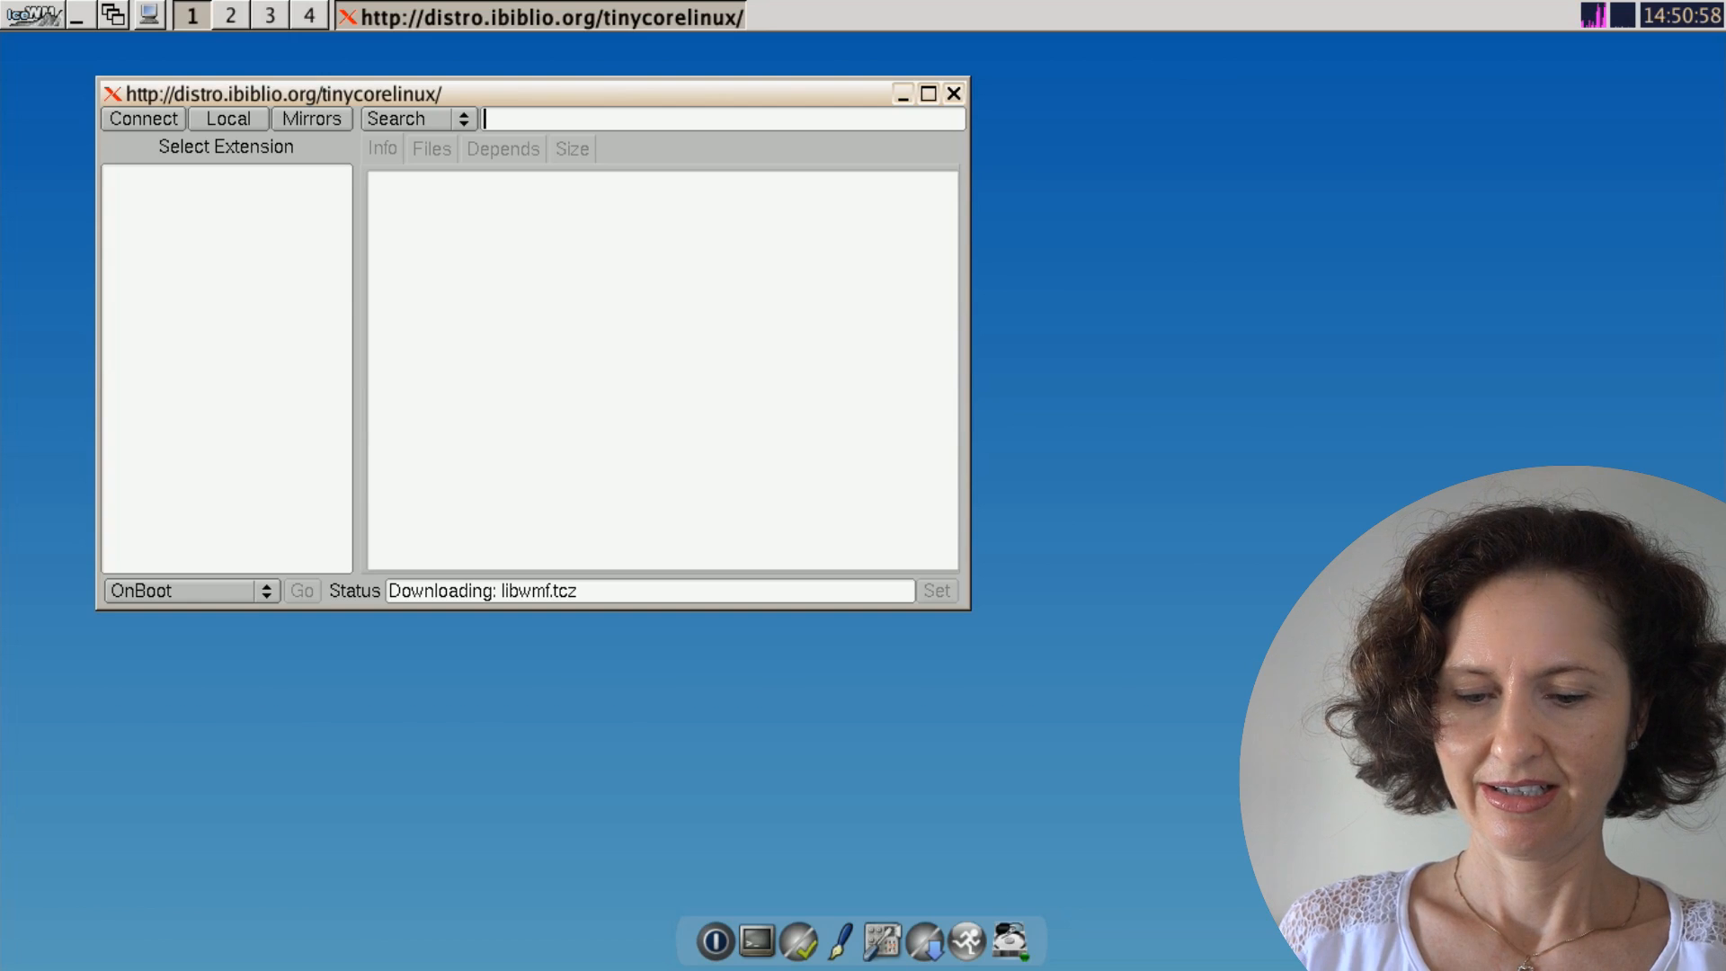
pyautogui.write('ice cat')
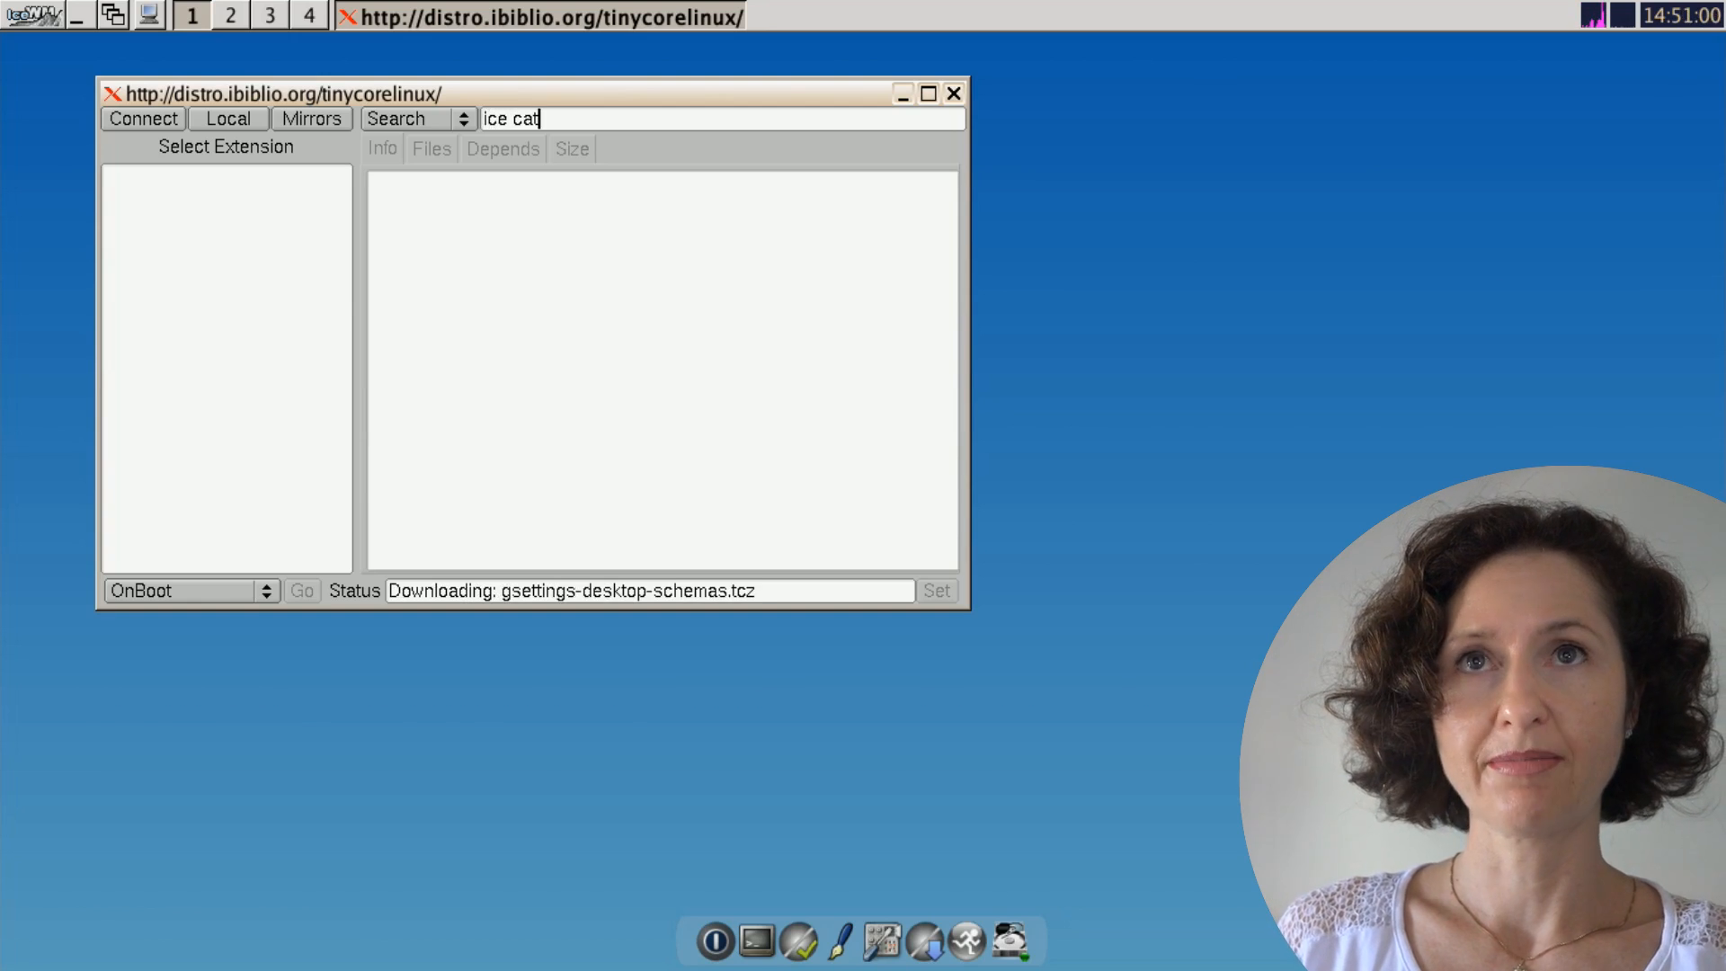
pyautogui.press('BackSpace')
pyautogui.press('BackSpace')
pyautogui.press('BackSpace')
pyautogui.press('BackSpace')
pyautogui.press('BackSpace')
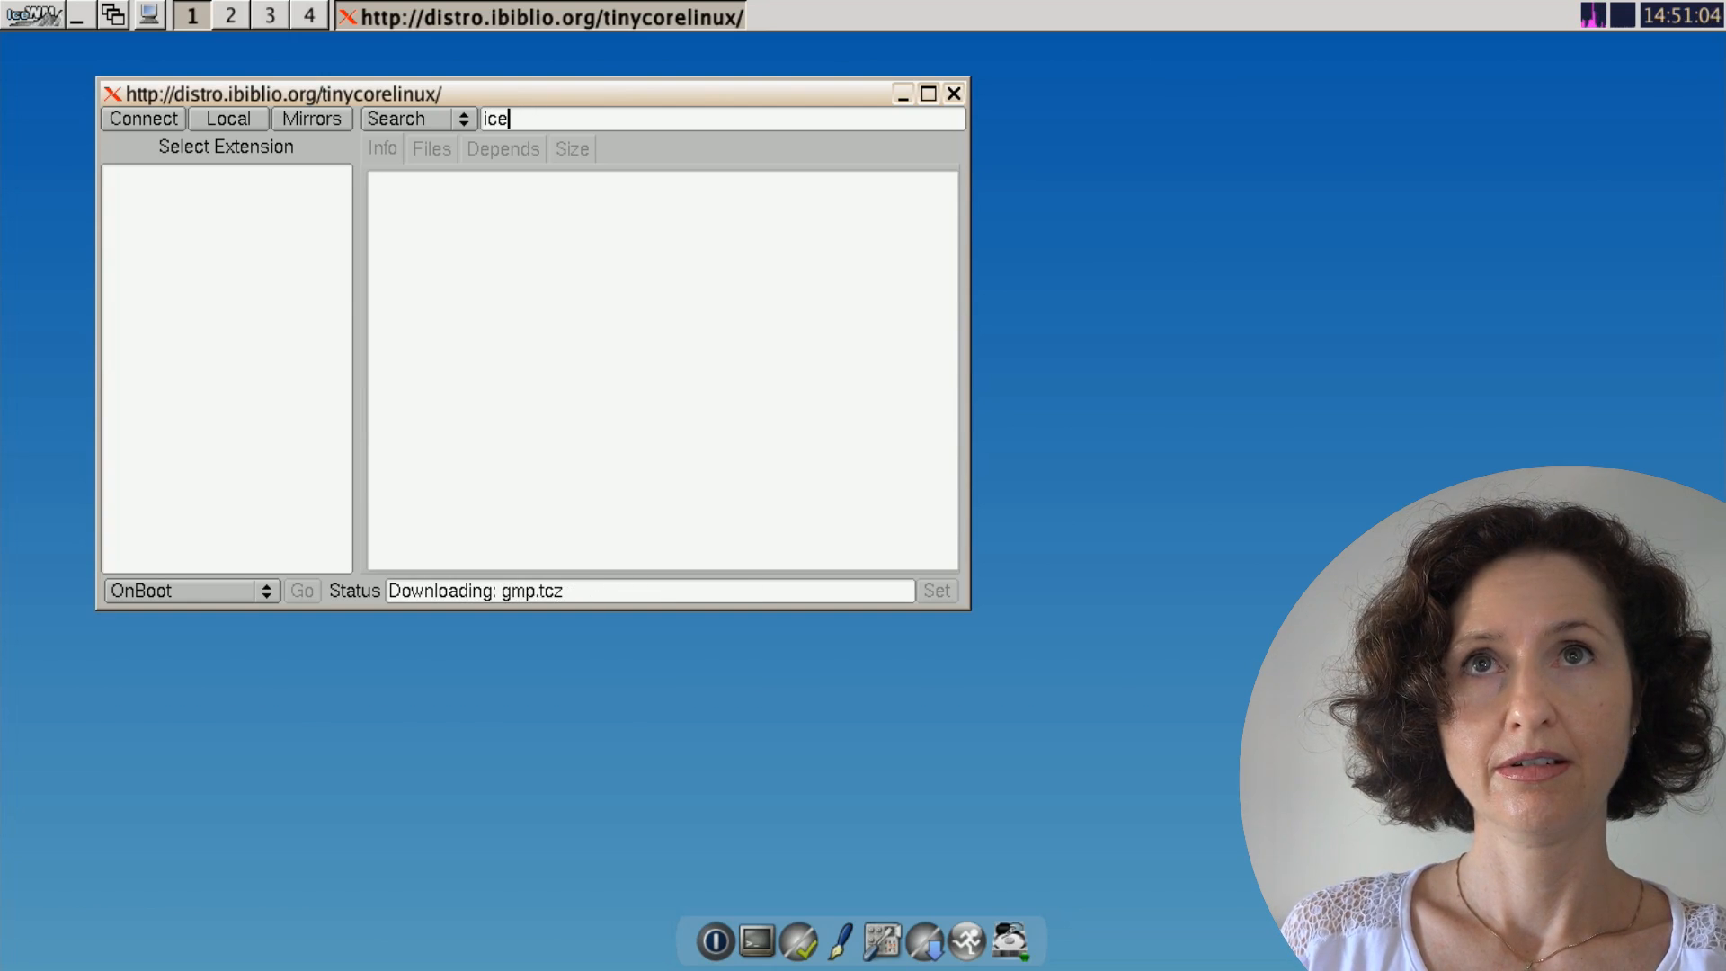
pyautogui.write('ecat')
pyautogui.press('Return')
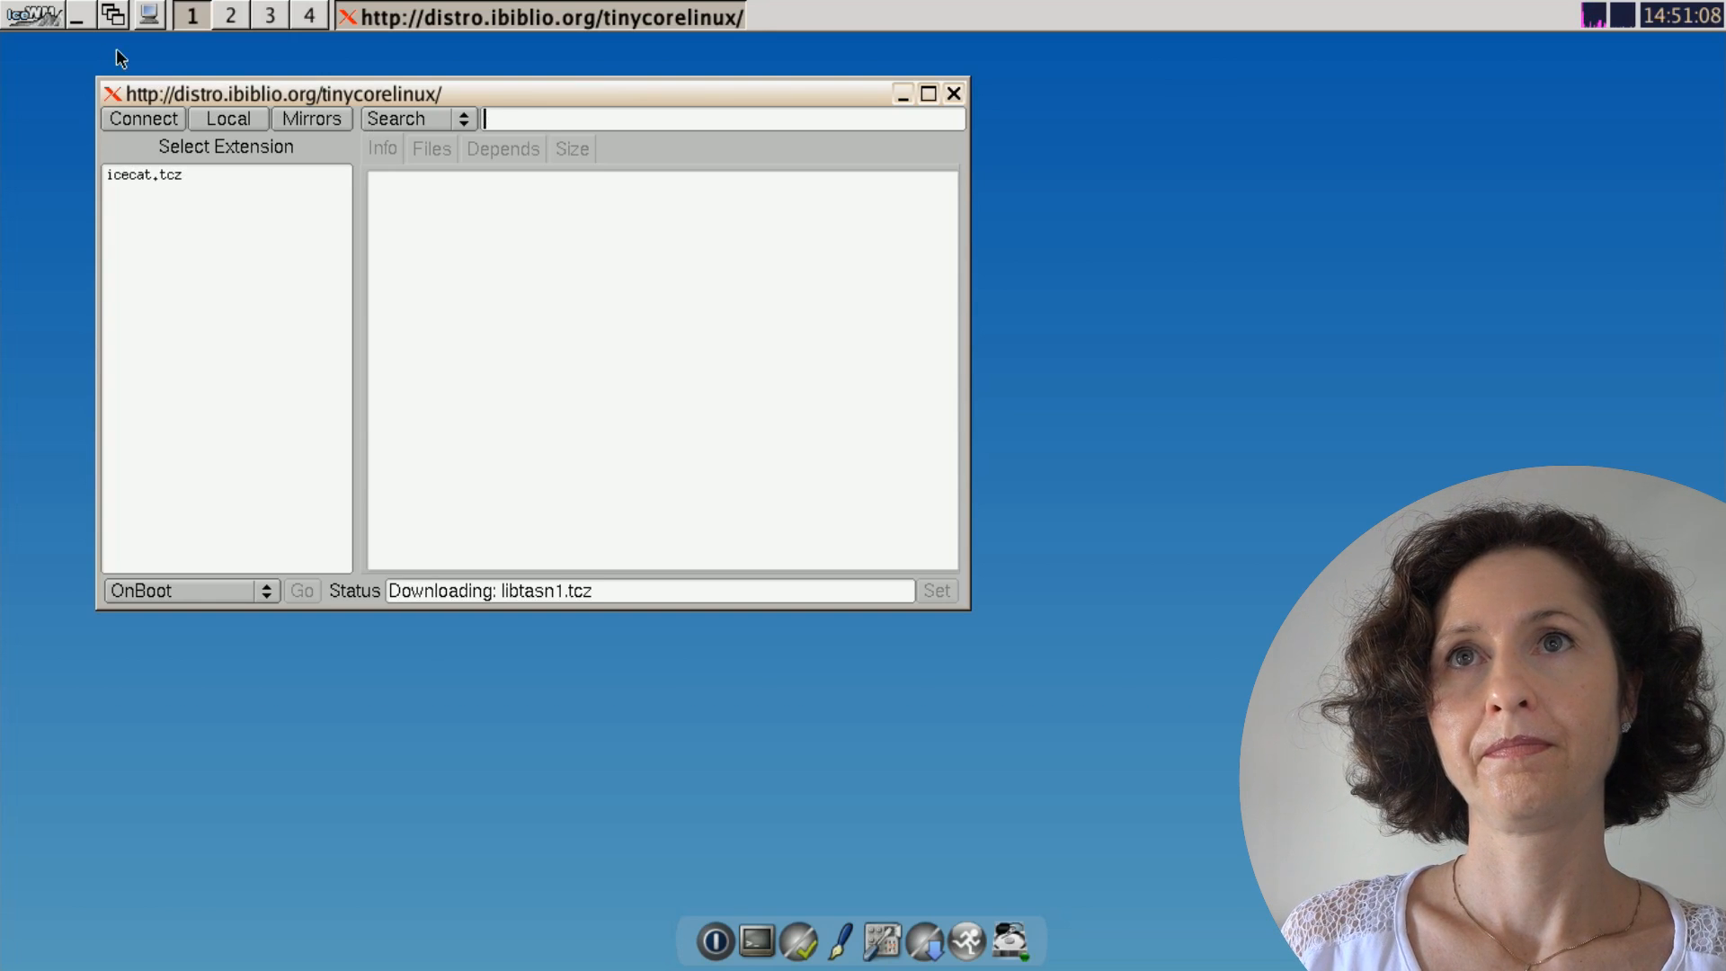
pyautogui.click(161, 176)
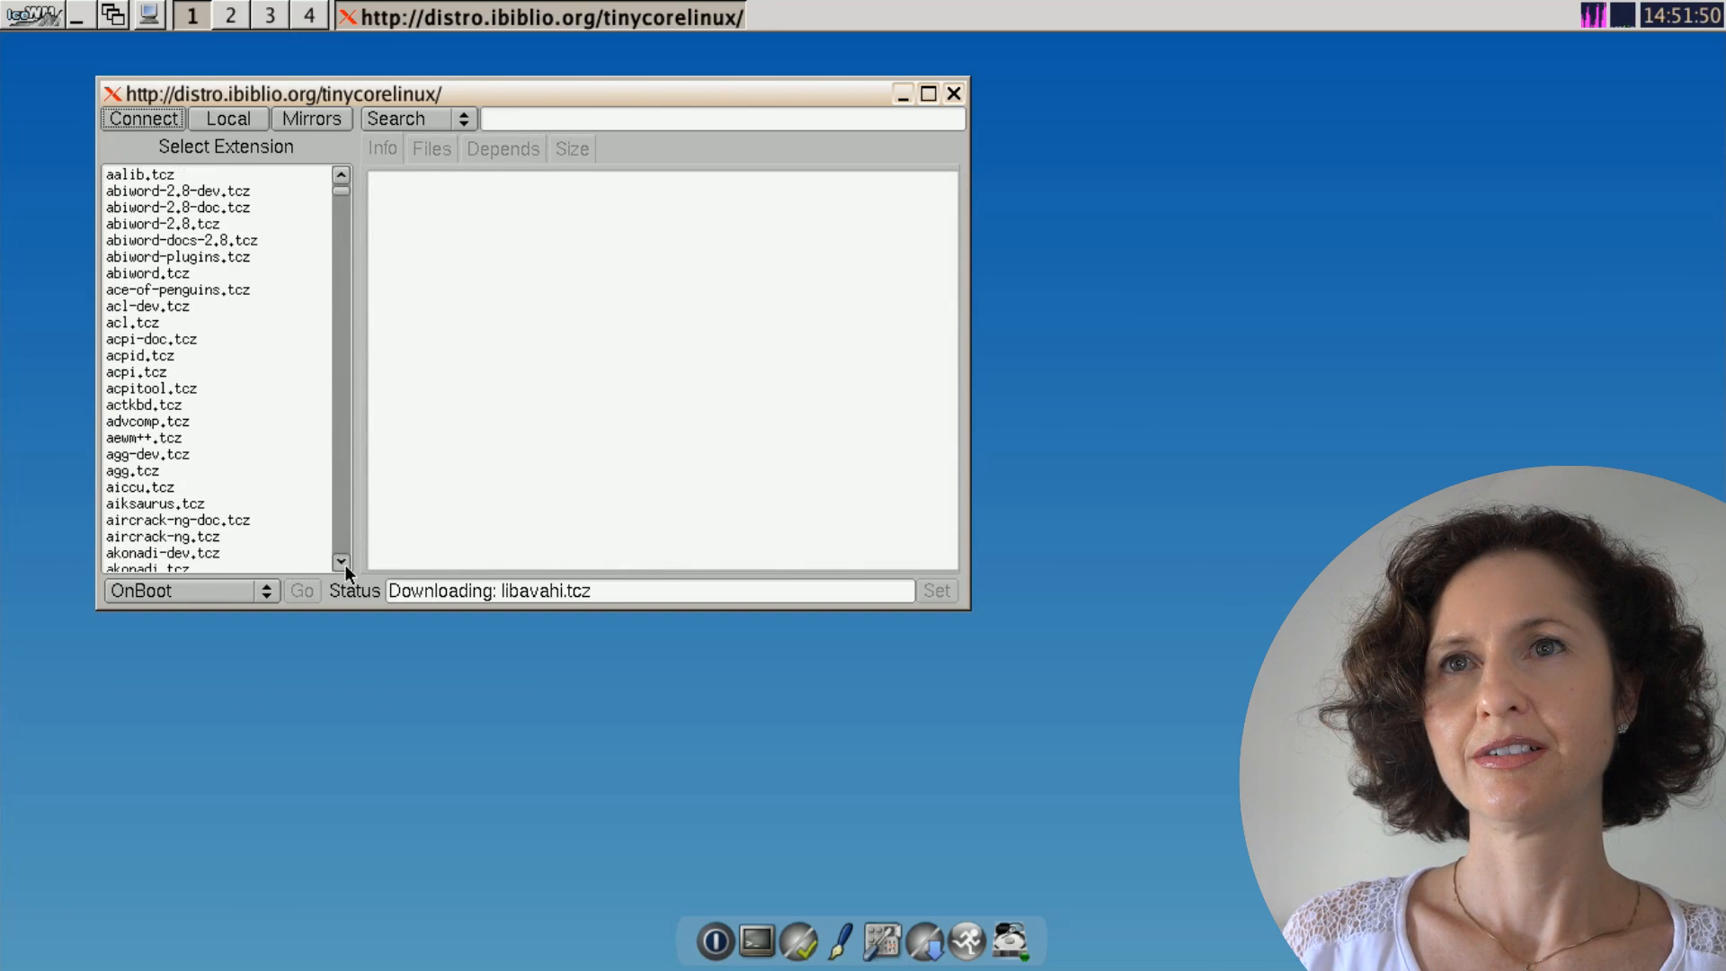
# - Browse the full extension list and view the details of aircrack-ng-doc.tcz
pyautogui.click(345, 565)
pyautogui.click(345, 564)
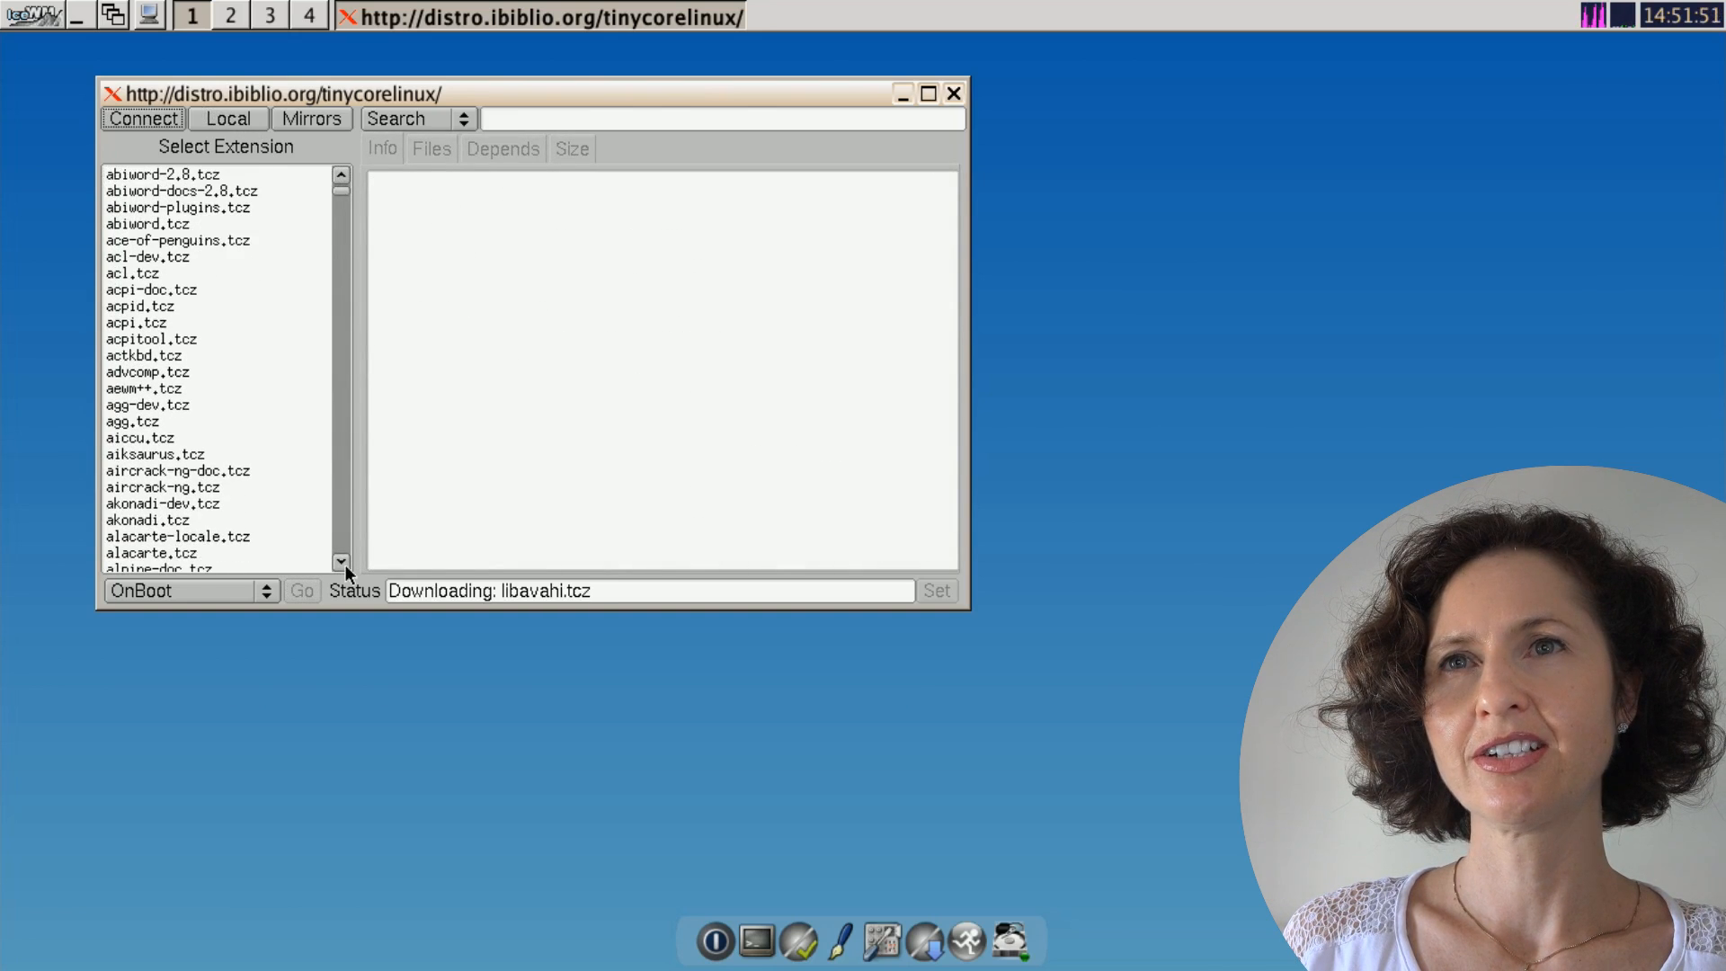
pyautogui.click(345, 564)
pyautogui.click(218, 455)
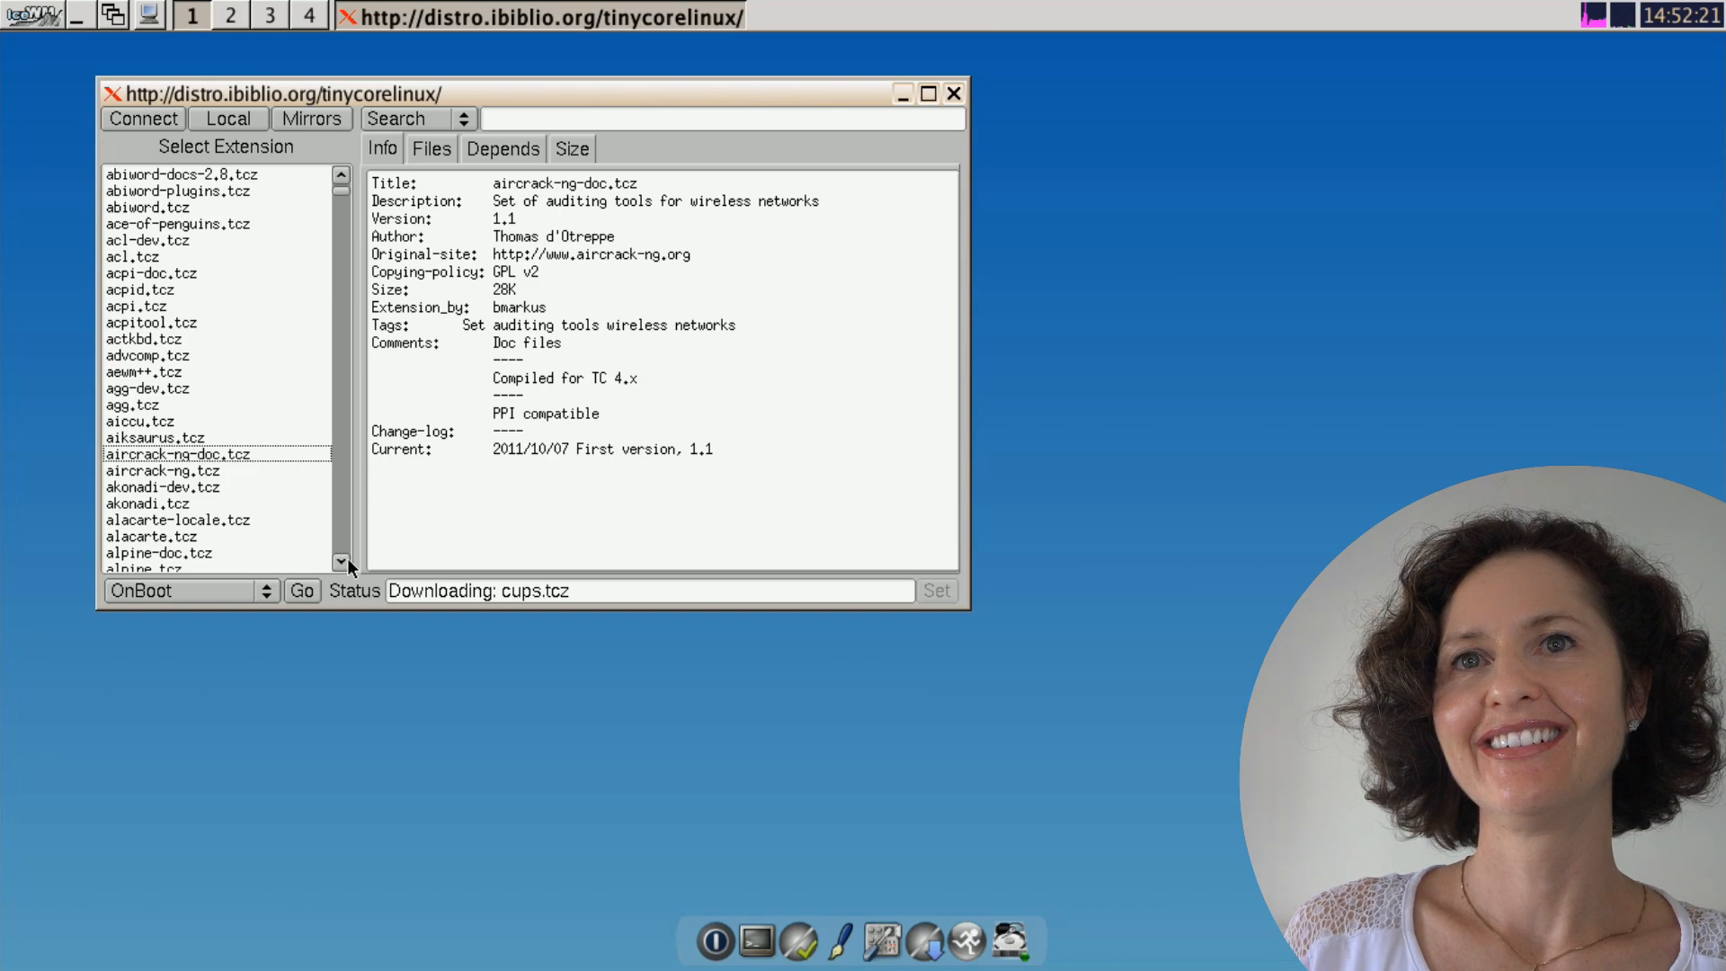
# - Browse the extension list down to the entries beginning with C and view the details of cherrytree.tcz
pyautogui.click(347, 559)
pyautogui.click(347, 559)
pyautogui.click(347, 559)
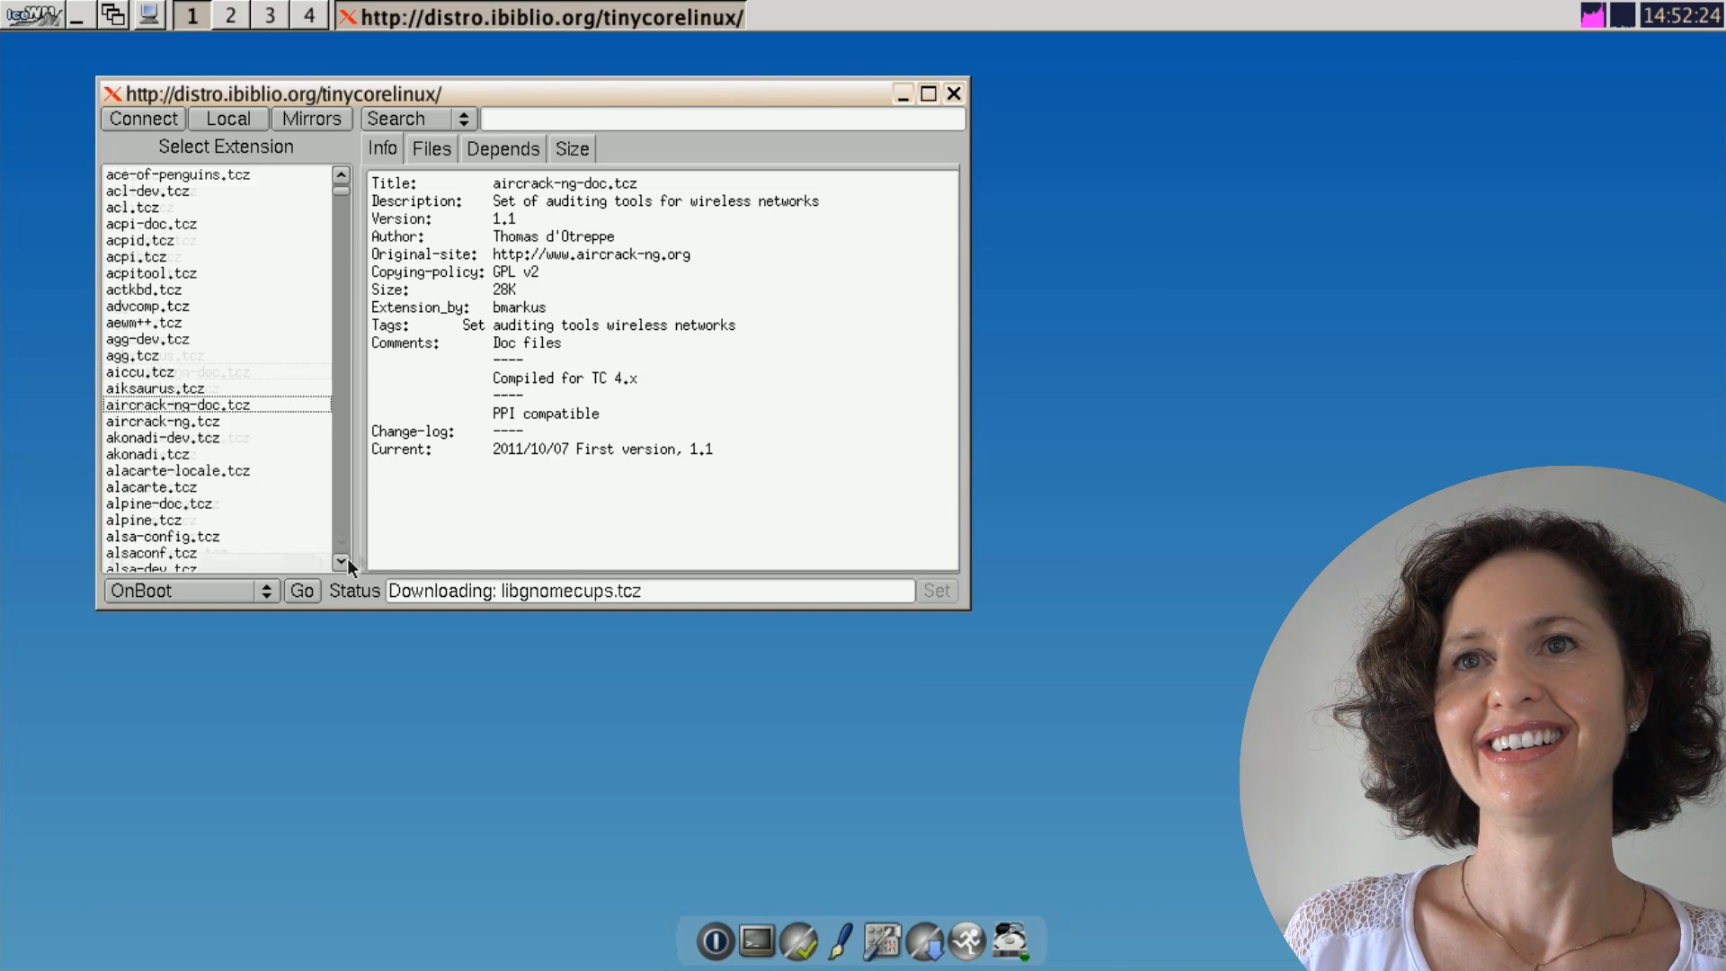
pyautogui.click(347, 559)
pyautogui.click(343, 561)
pyautogui.click(342, 561)
pyautogui.click(343, 546)
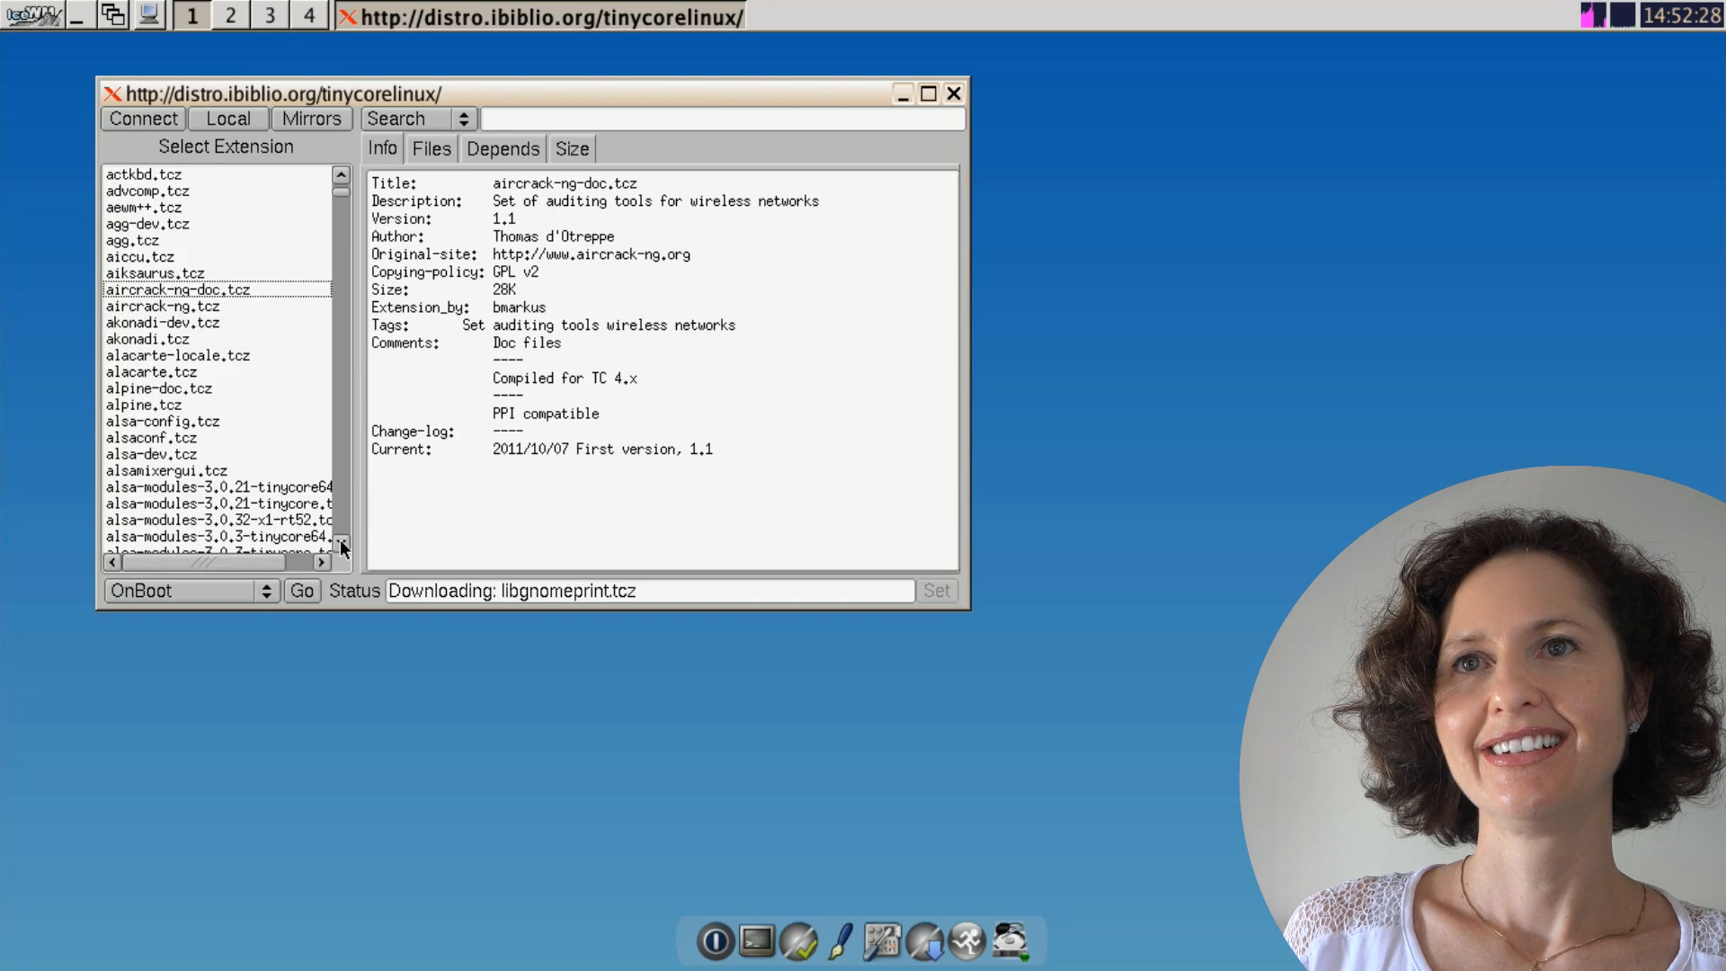
pyautogui.click(343, 546)
pyautogui.click(343, 546)
pyautogui.click(342, 546)
pyautogui.click(342, 546)
pyautogui.click(342, 545)
pyautogui.click(342, 546)
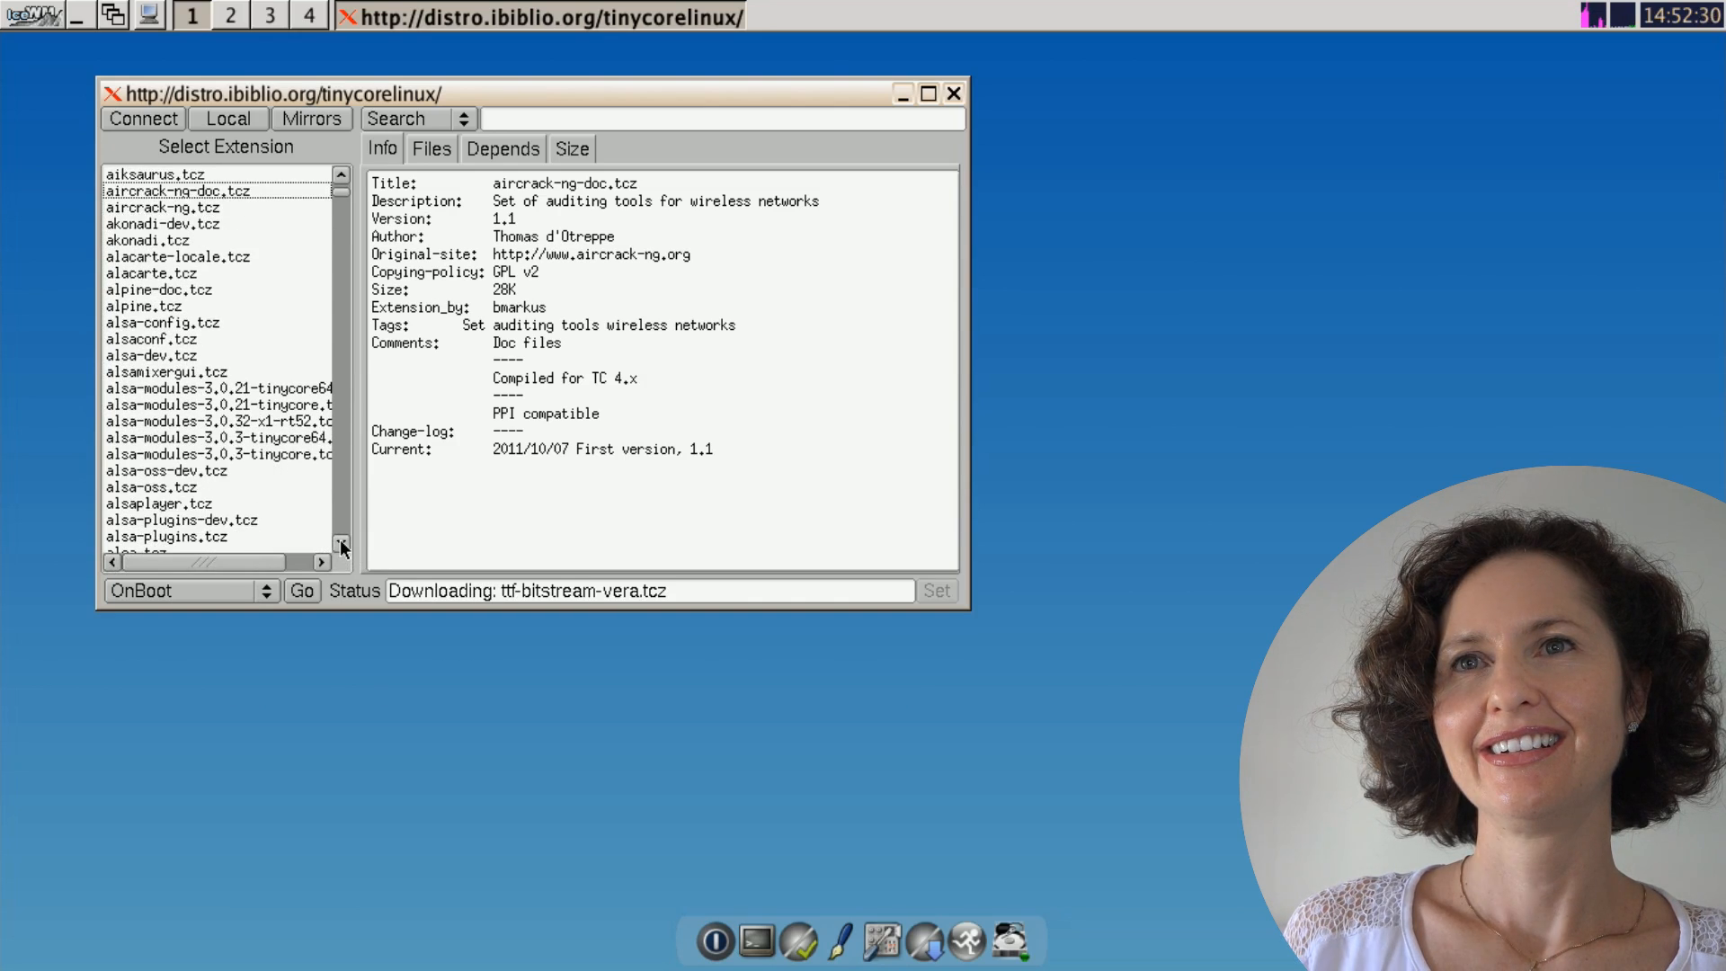
pyautogui.click(342, 546)
pyautogui.click(343, 546)
pyautogui.click(342, 546)
pyautogui.click(342, 546)
pyautogui.click(342, 545)
pyautogui.click(343, 545)
pyautogui.click(342, 546)
pyautogui.click(342, 546)
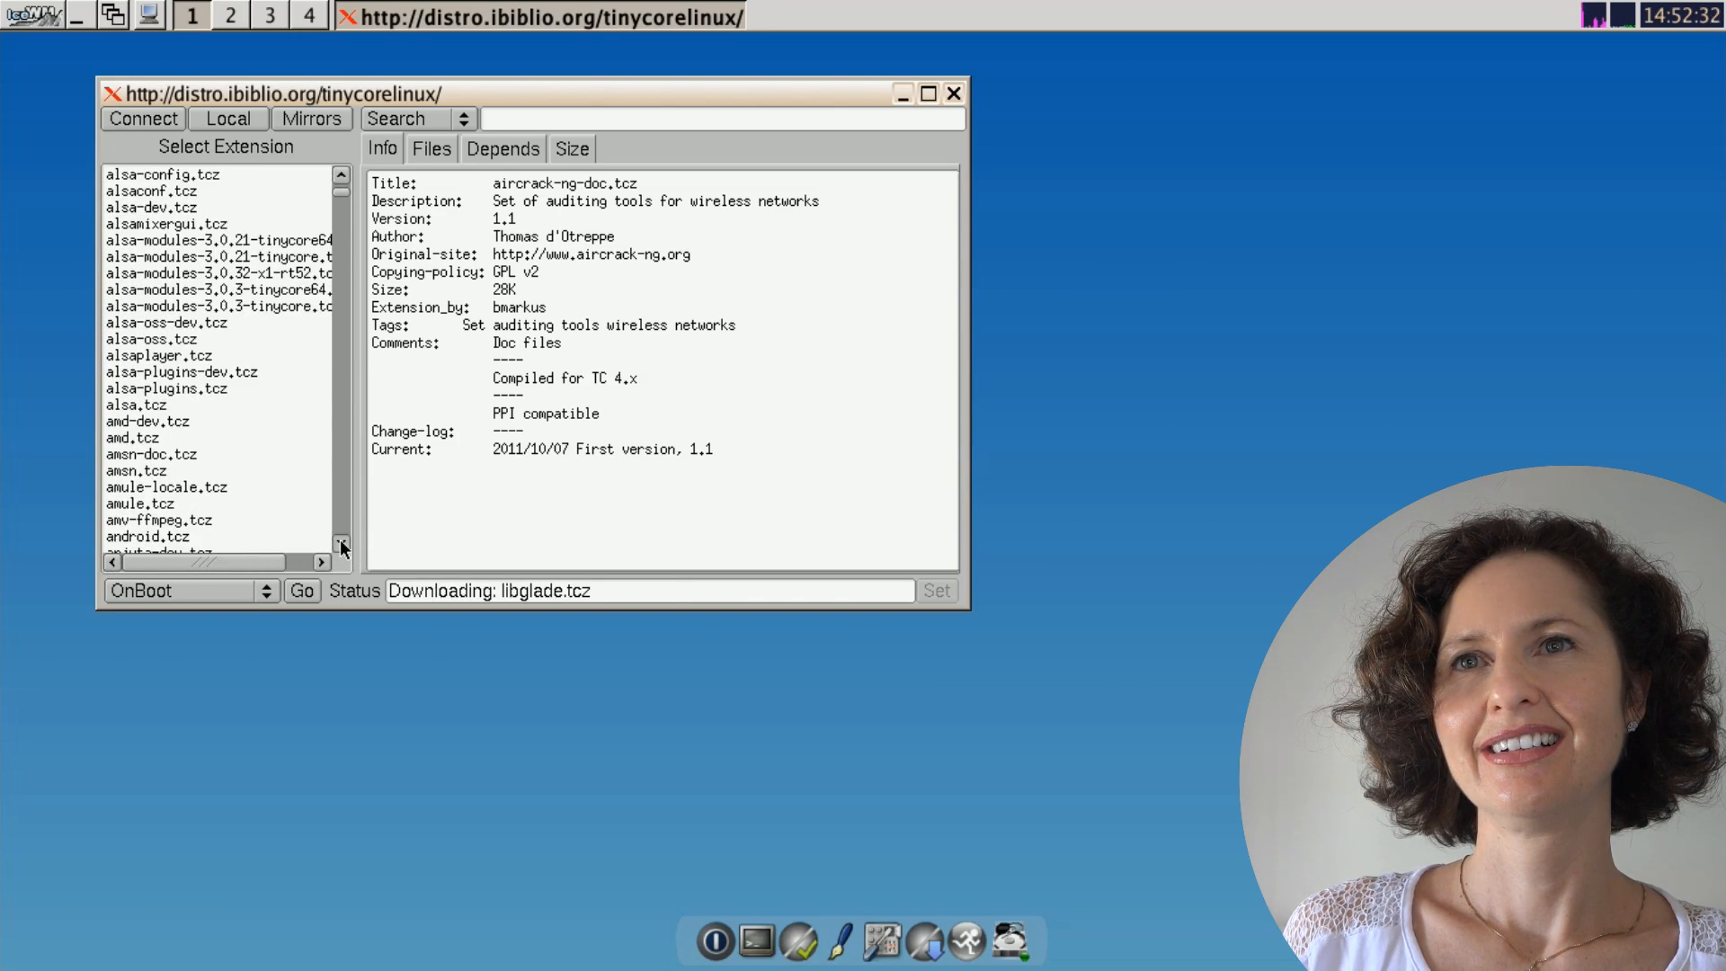
pyautogui.click(342, 545)
pyautogui.click(342, 546)
pyautogui.click(342, 545)
pyautogui.click(342, 546)
pyautogui.click(343, 545)
pyautogui.click(343, 545)
pyautogui.click(342, 545)
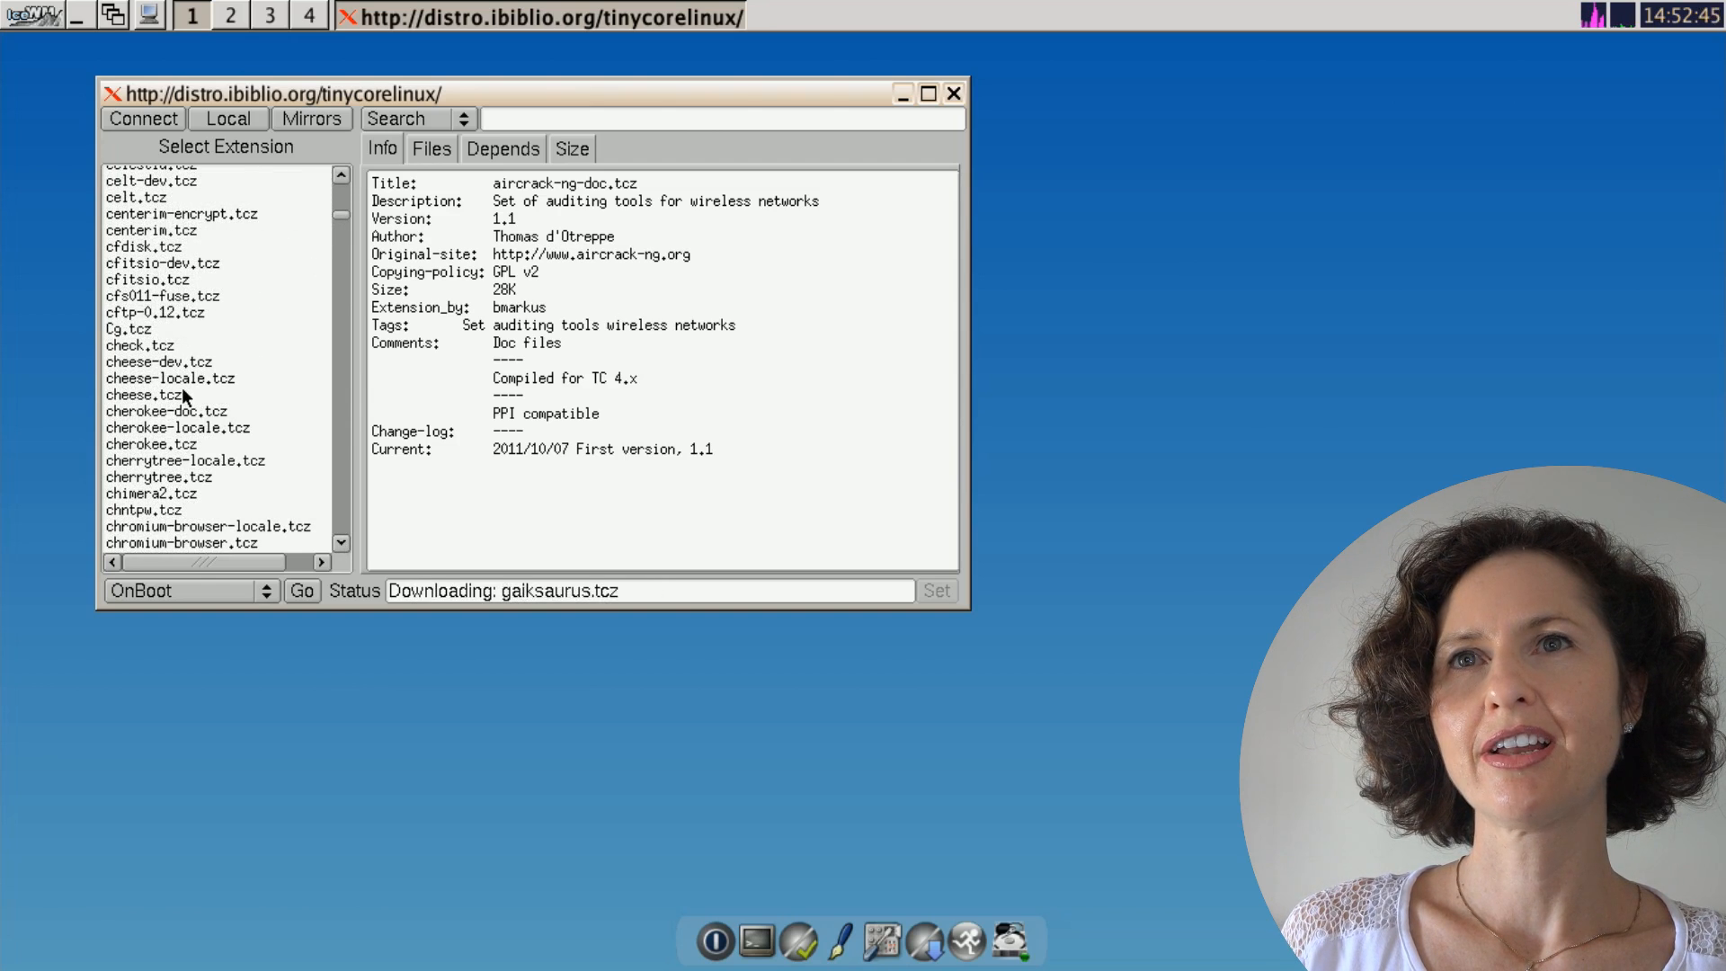
pyautogui.click(183, 475)
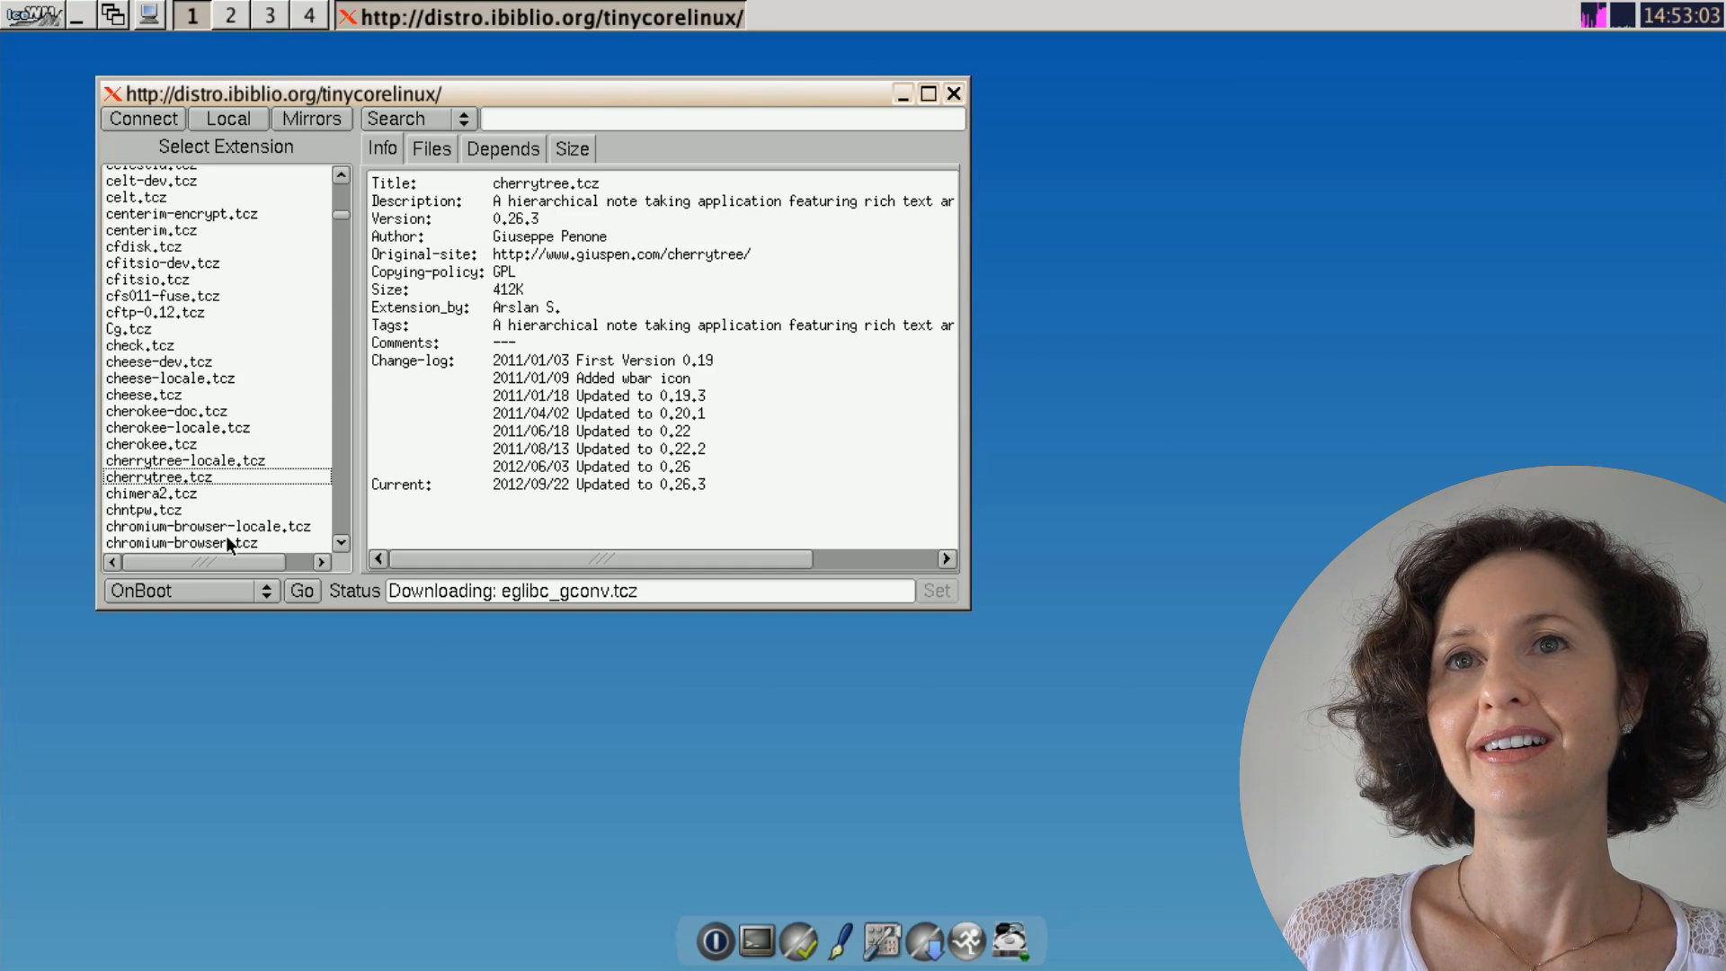
# - Look through further extensions starting with C and install clutter.tcz with the OnBoot option
pyautogui.scroll(-4, 343, 542)
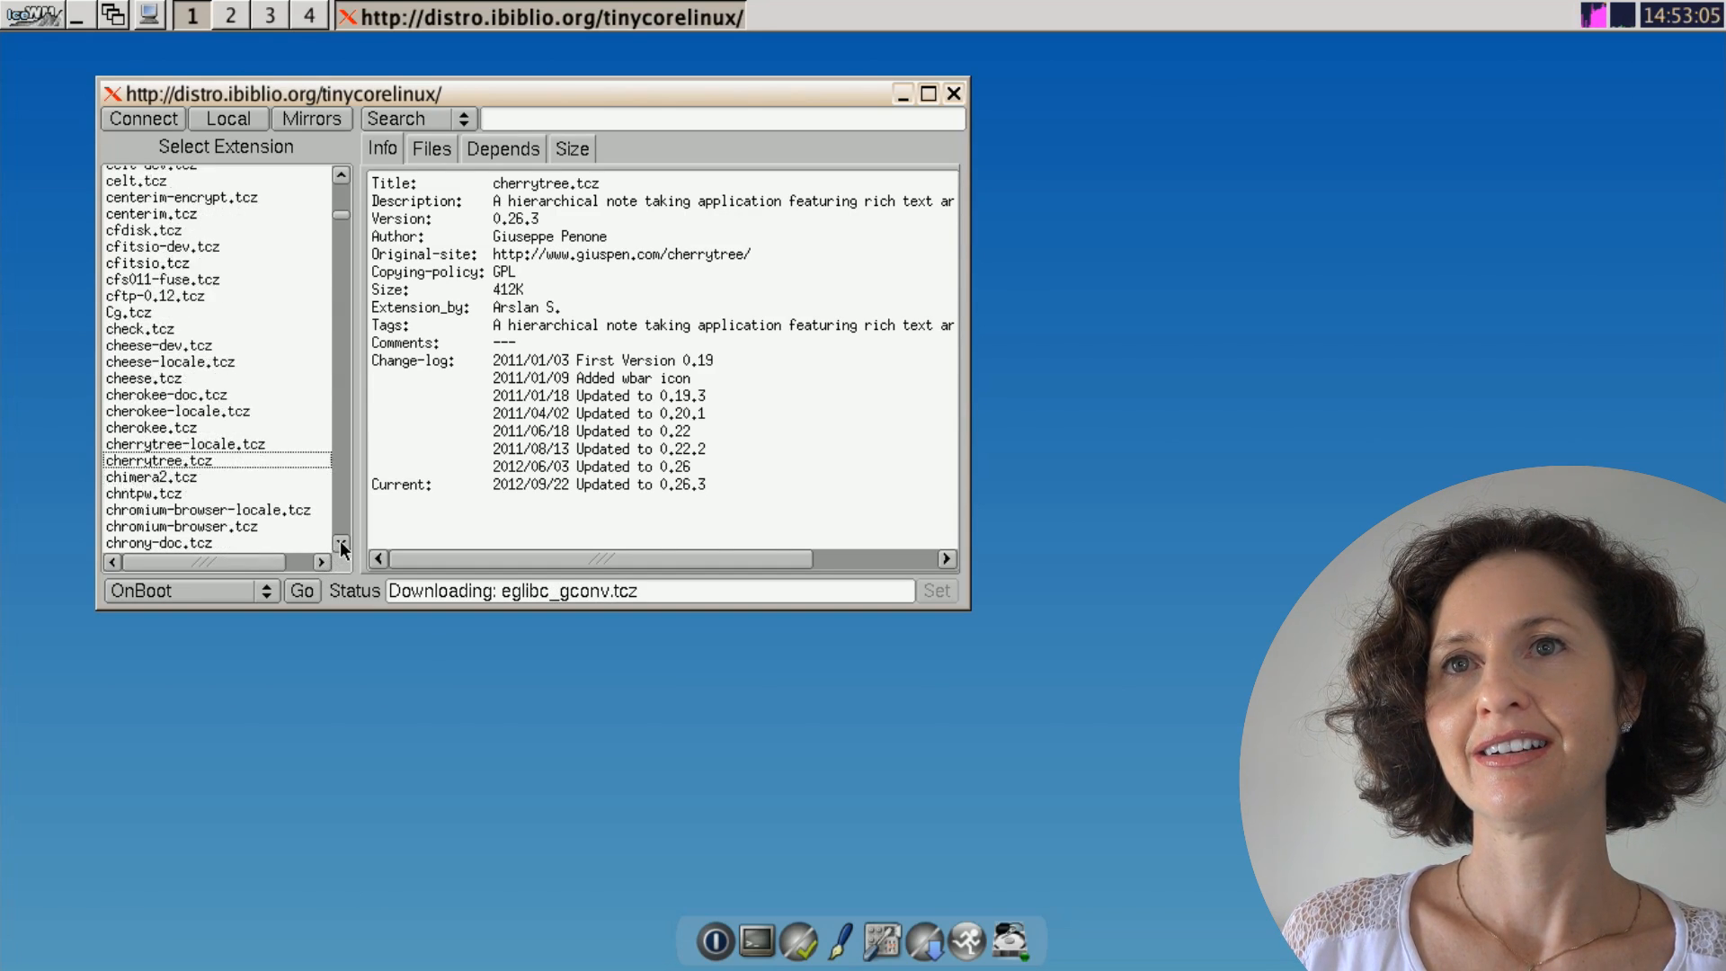
pyautogui.scroll(-4, 343, 536)
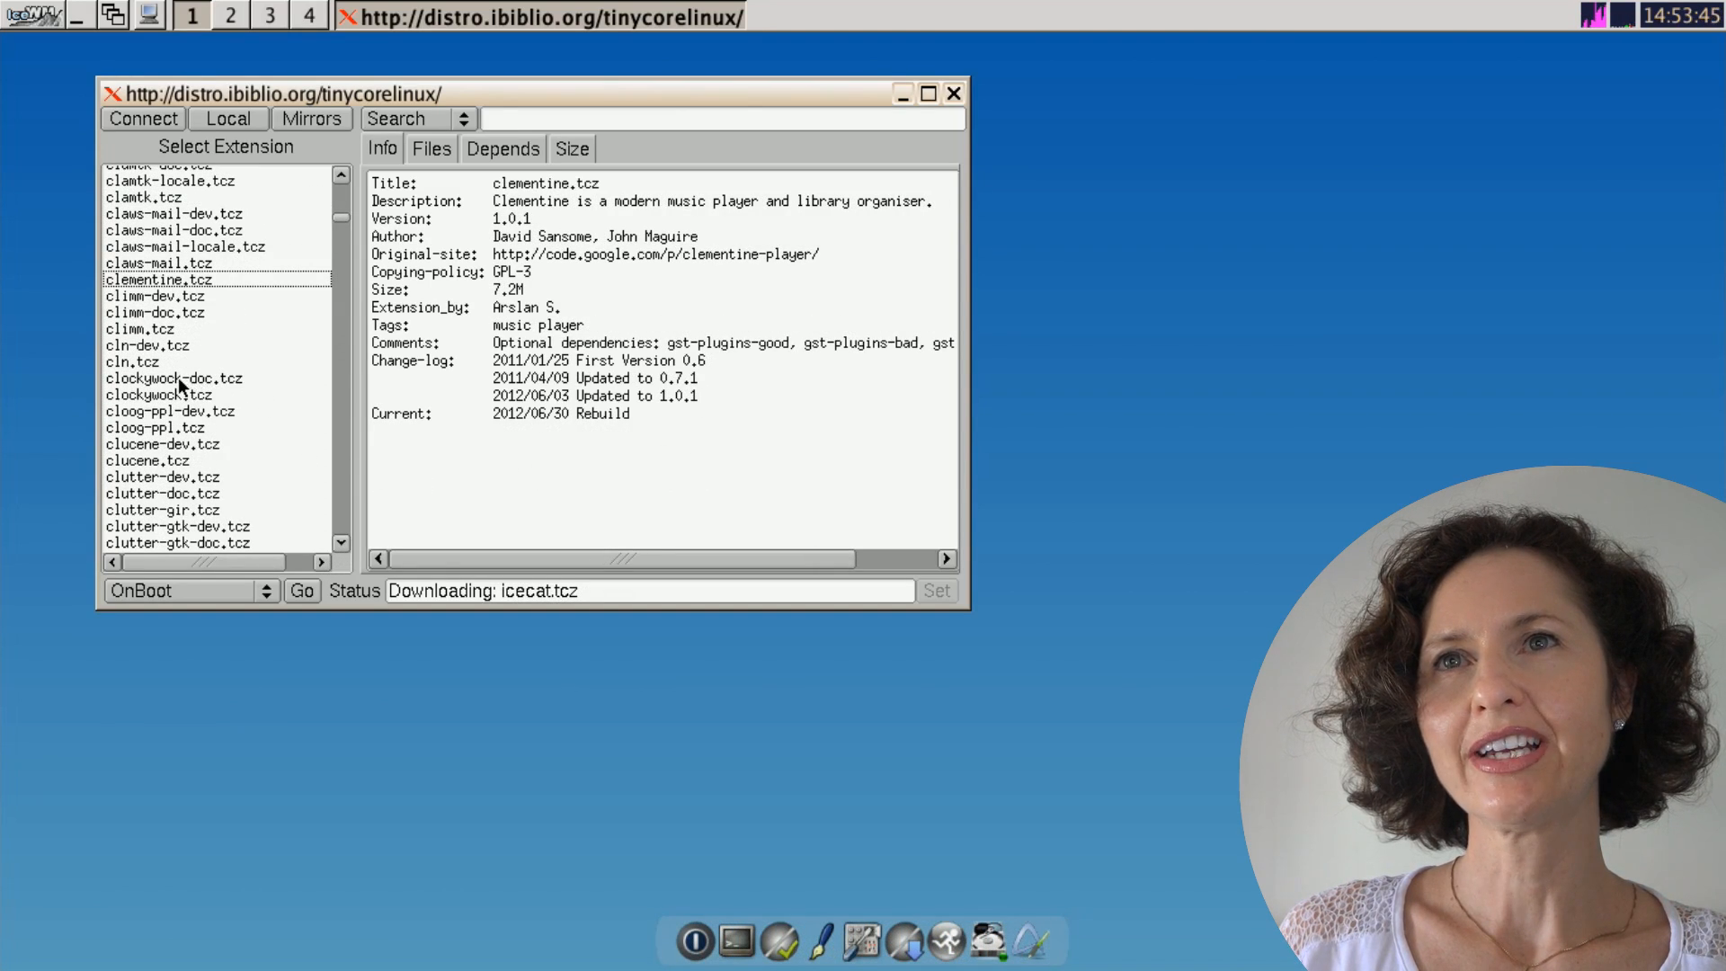
pyautogui.click(179, 393)
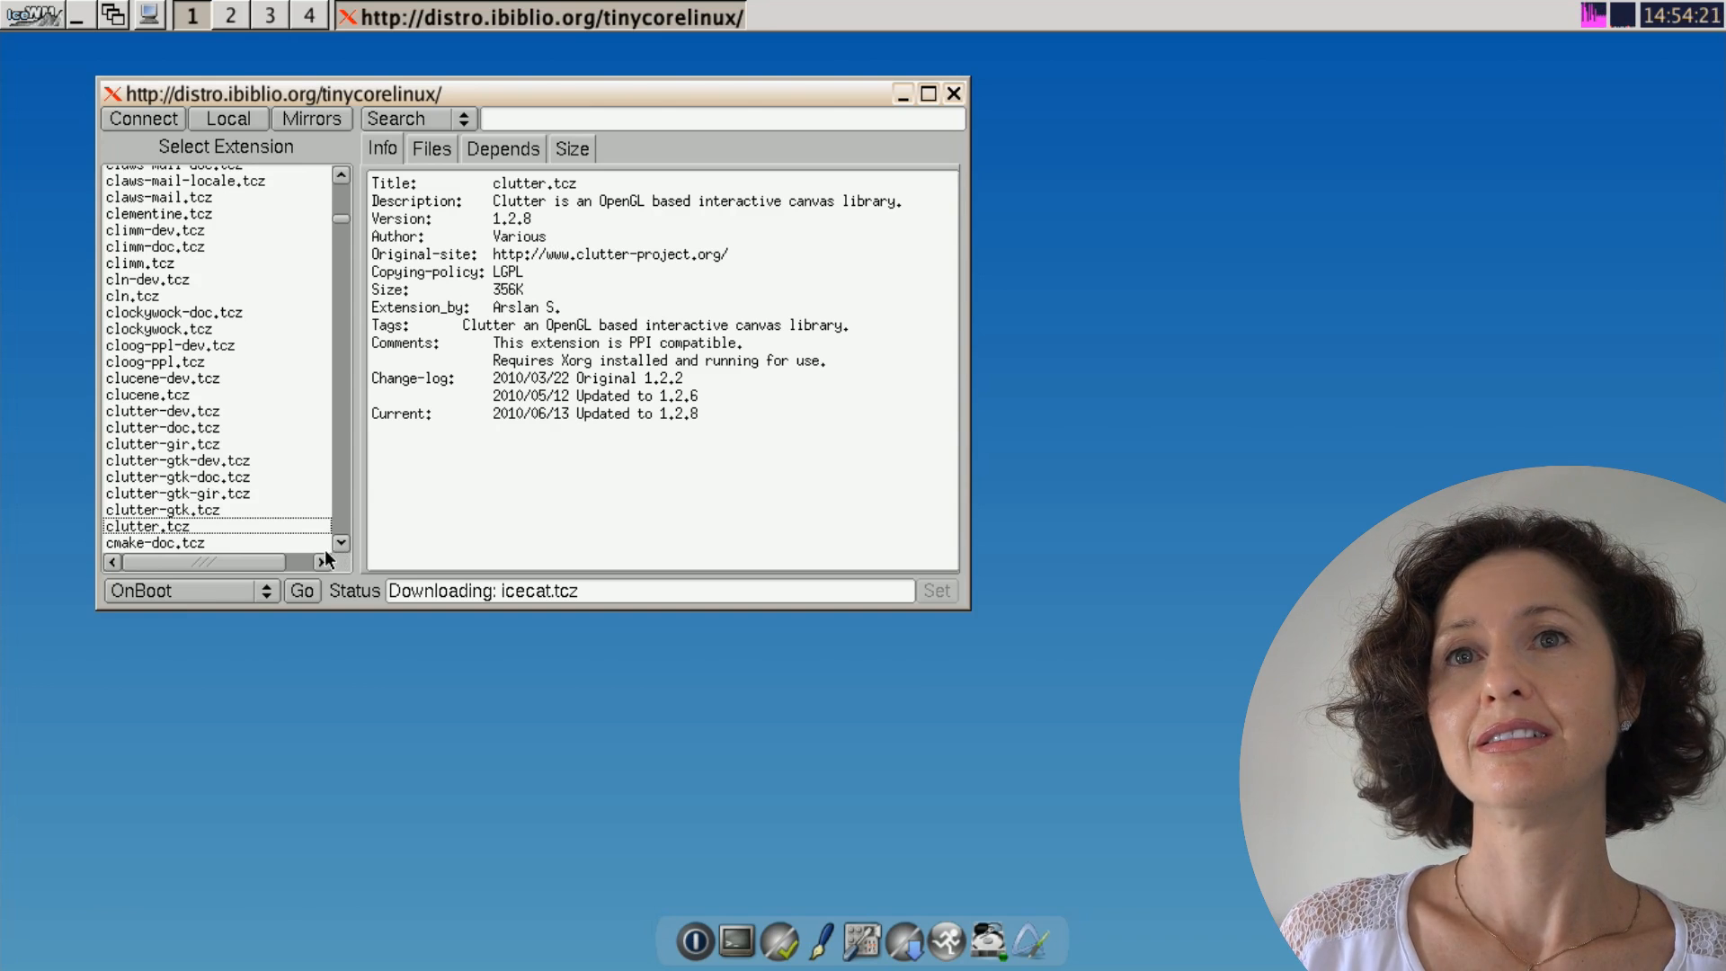
pyautogui.click(304, 591)
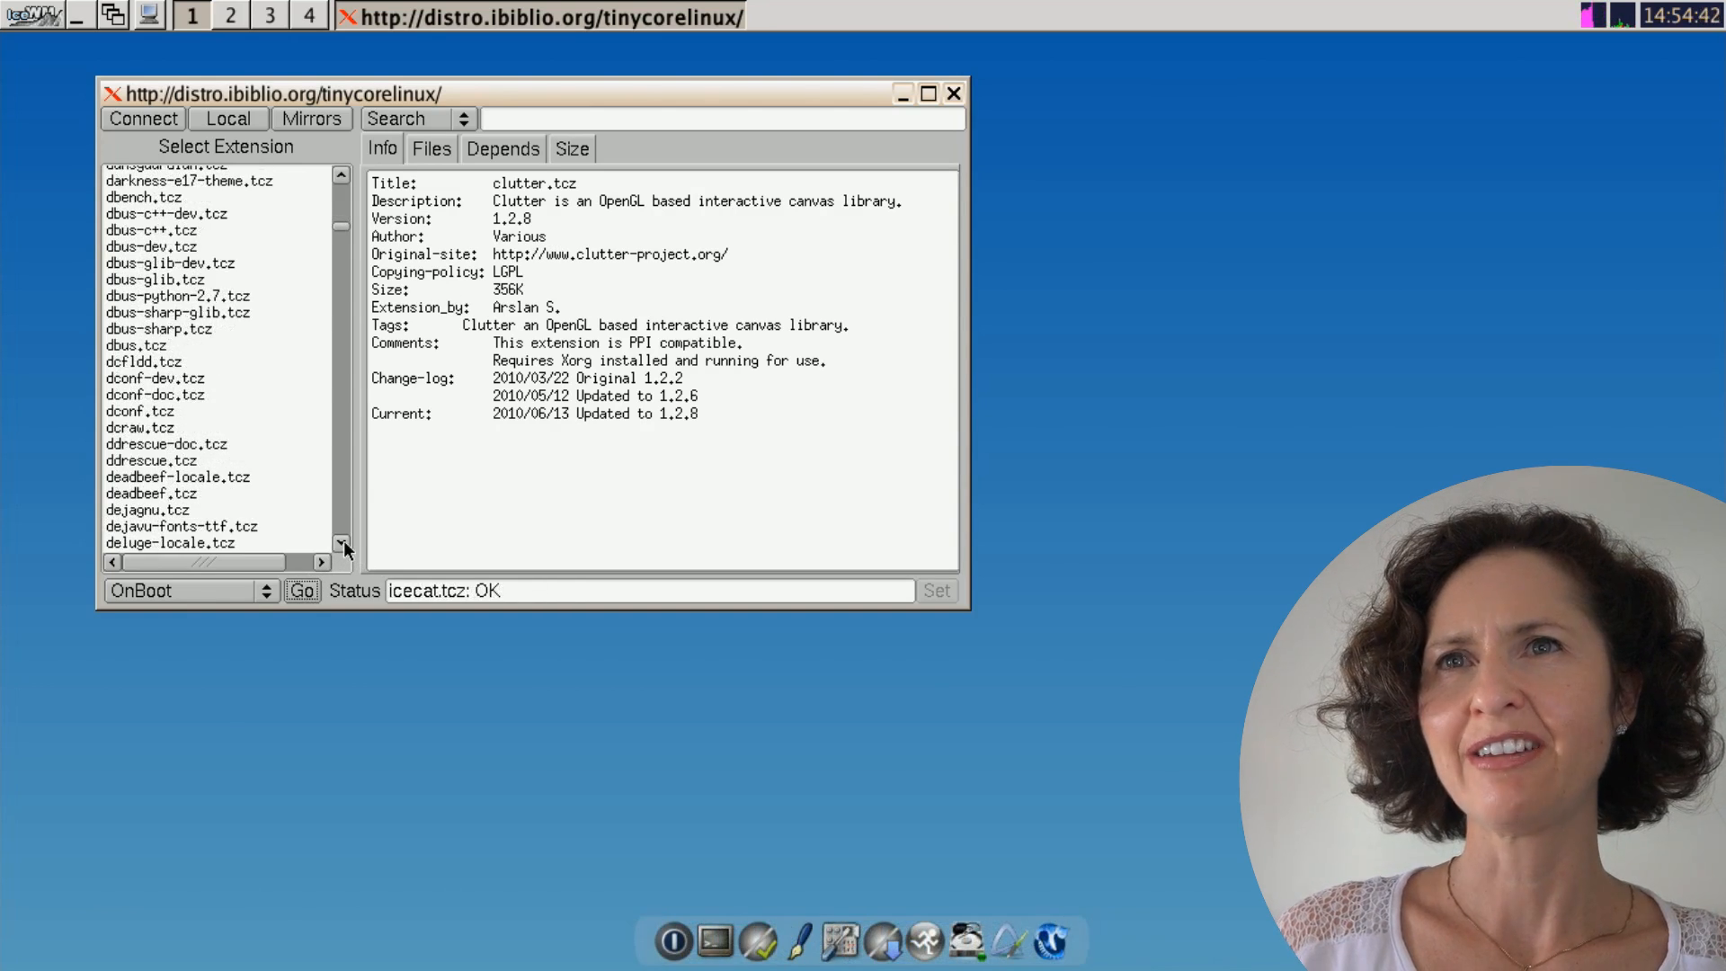
# - Browse the extensions starting with D and view the details of deadbeef.tcz and deskbar-applet.tcz
pyautogui.click(343, 541)
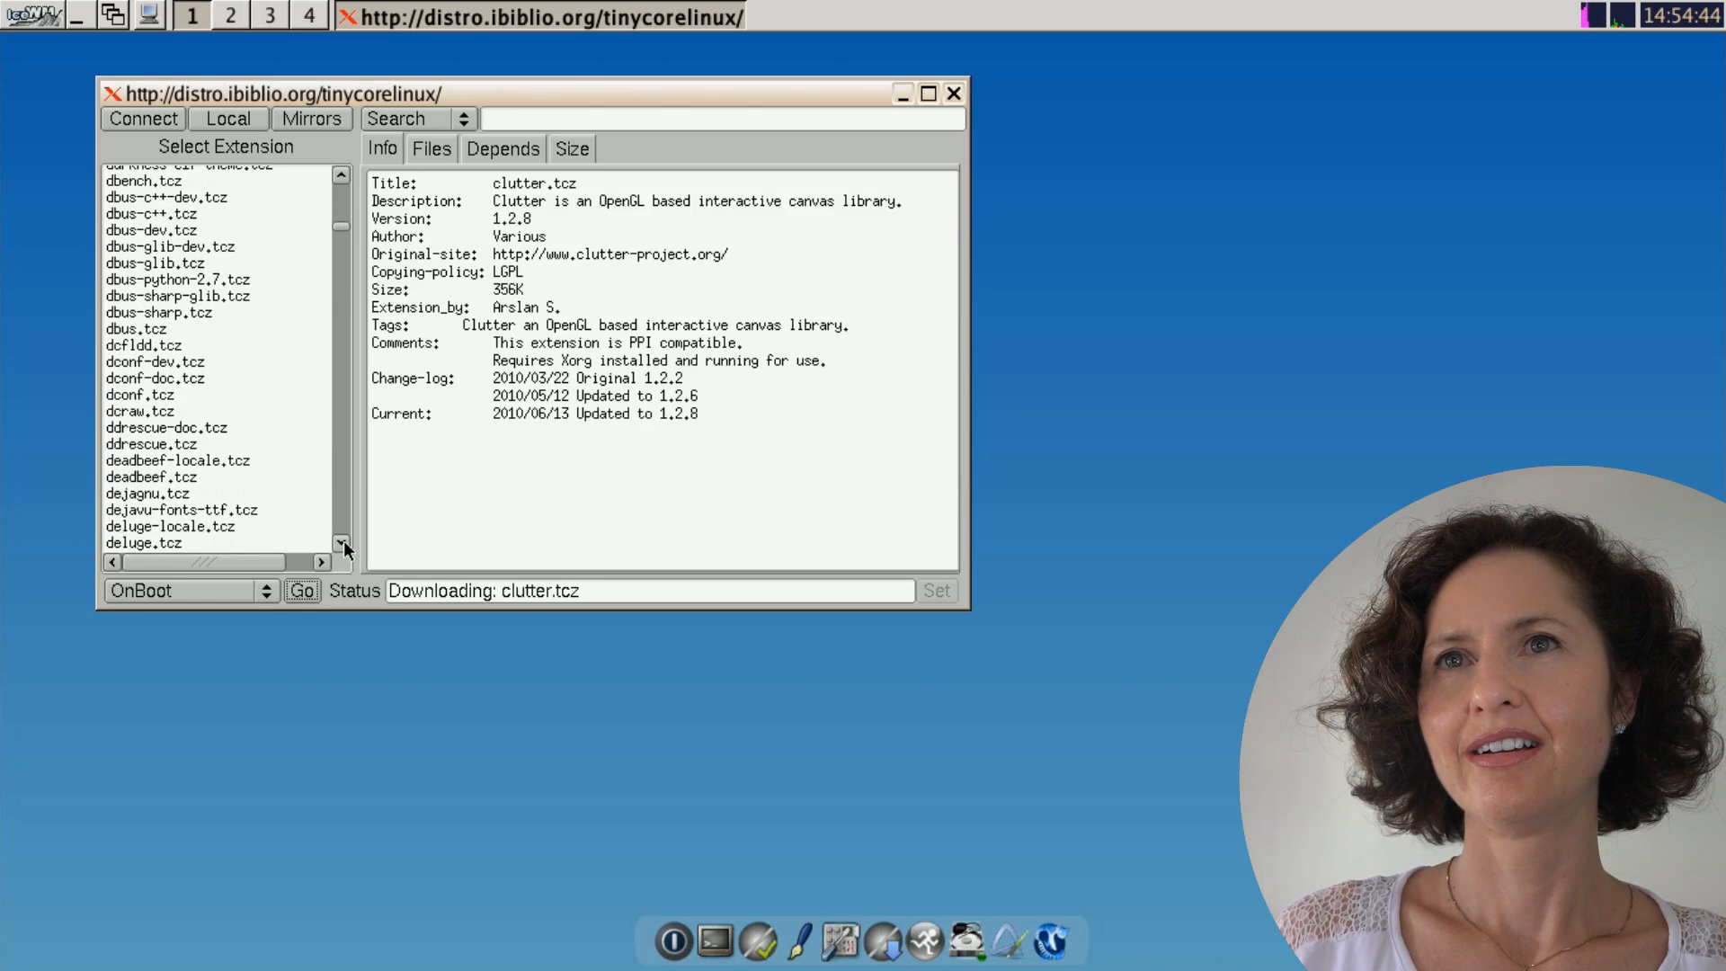
pyautogui.click(344, 541)
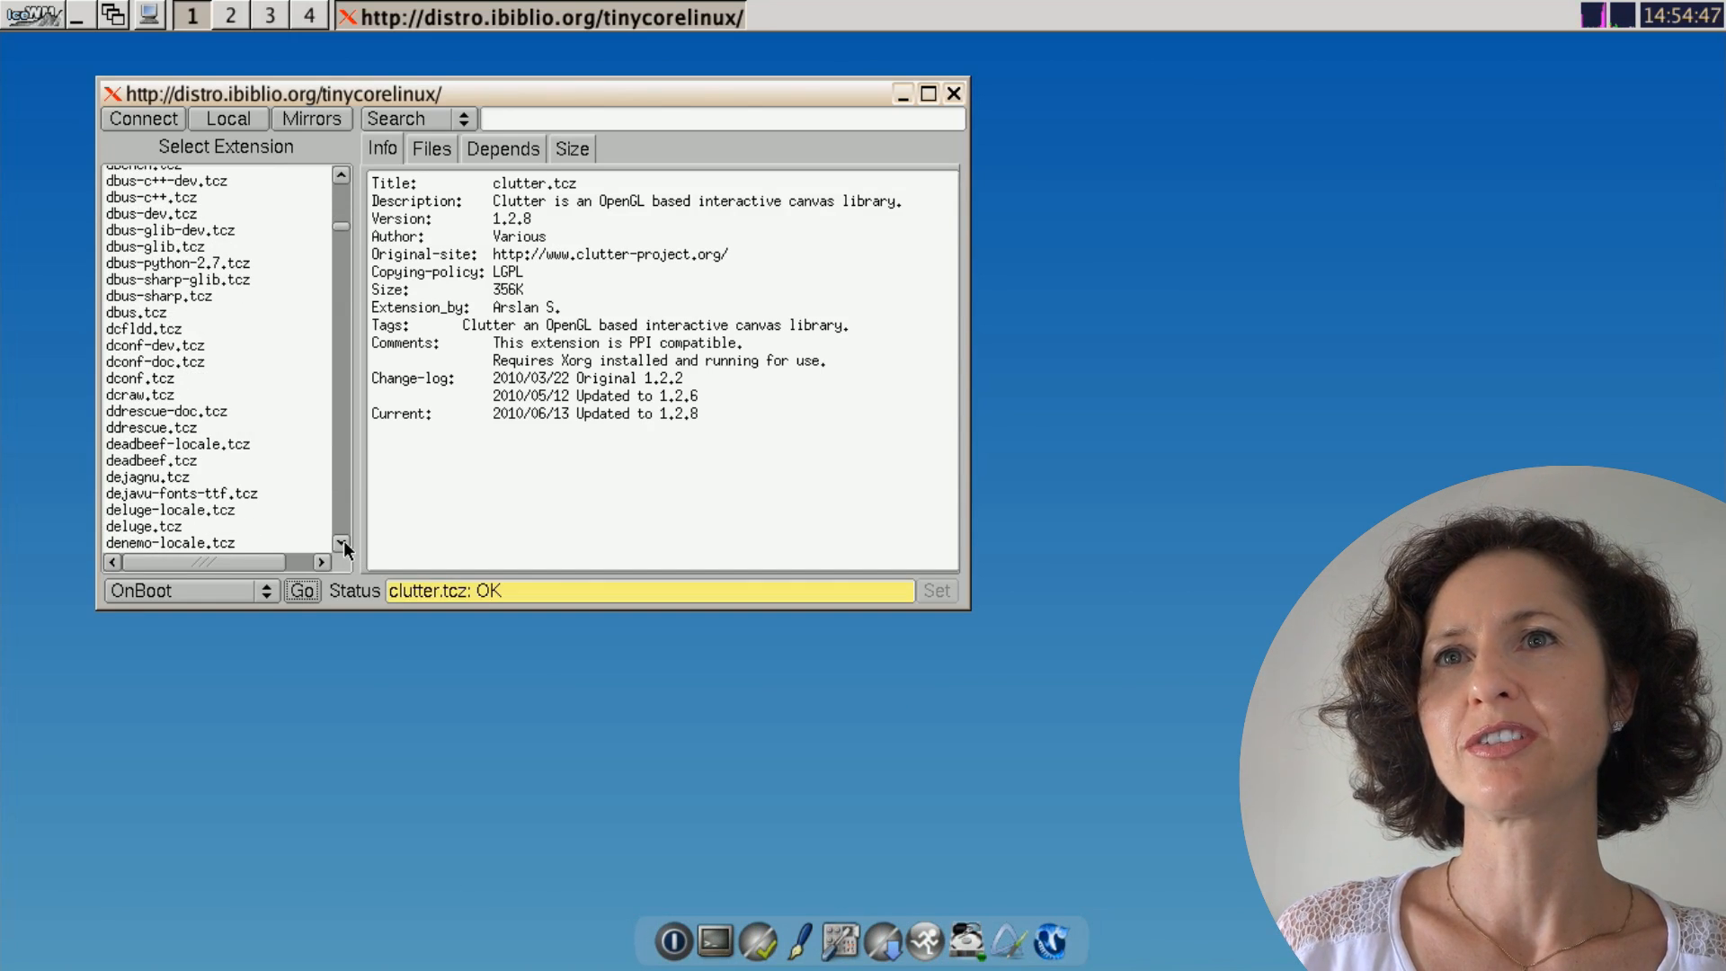
pyautogui.click(140, 462)
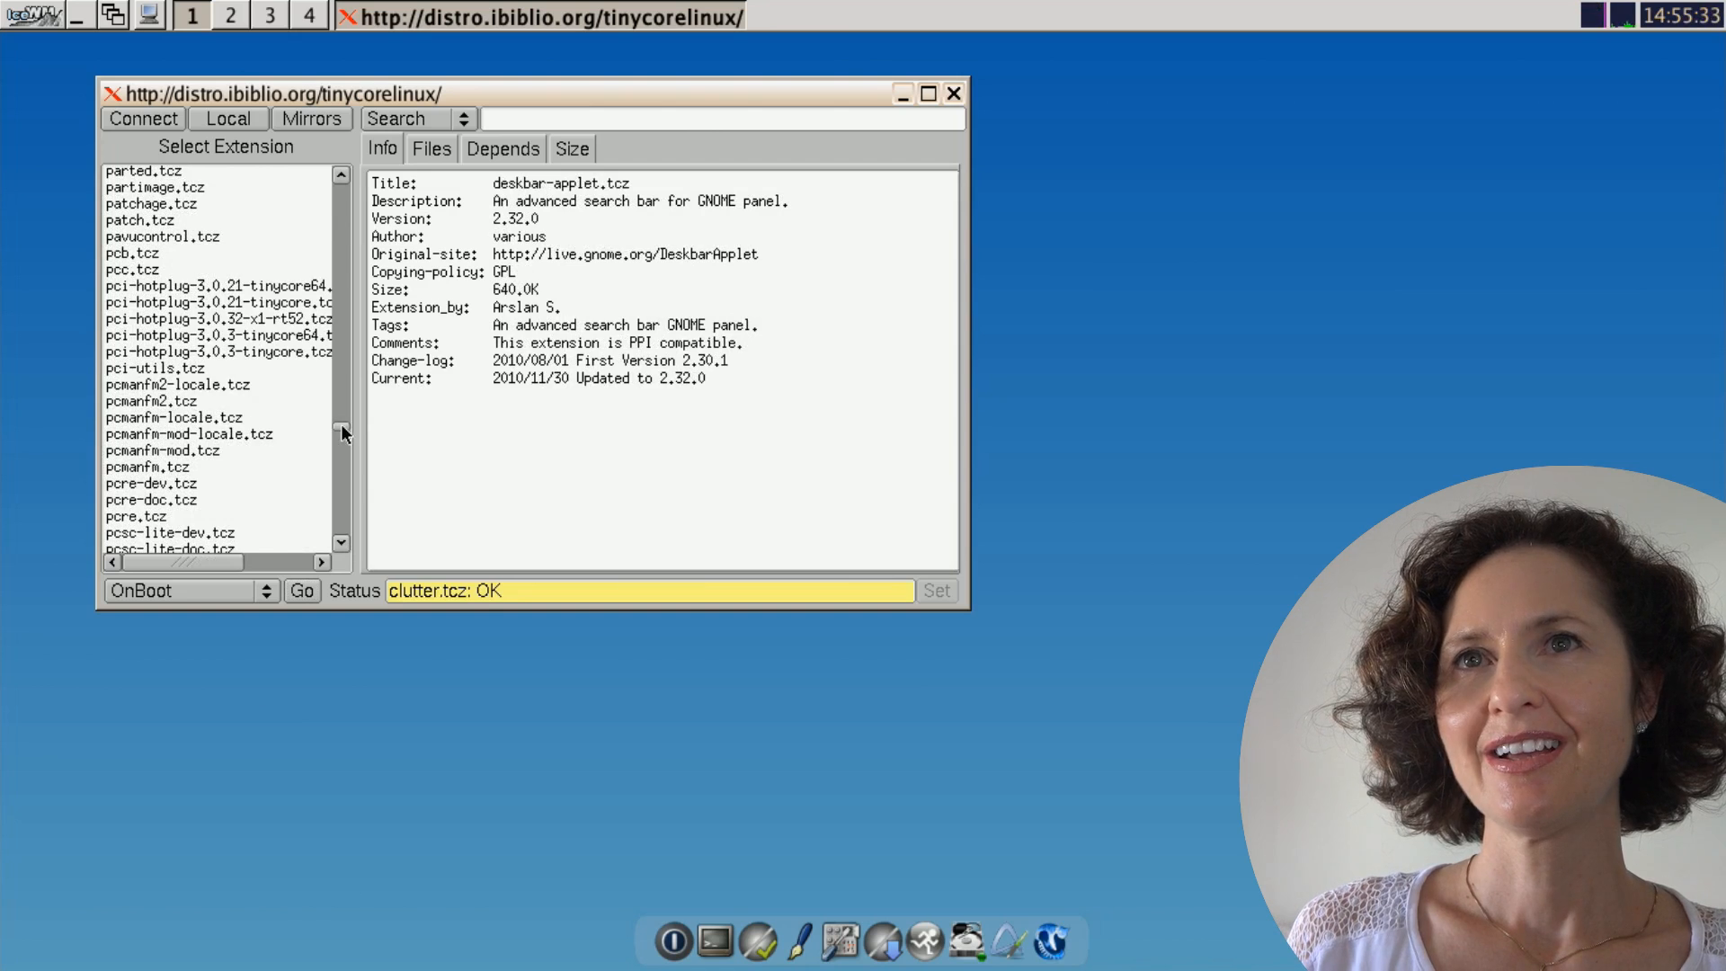
# - Find openttd.tcz in the extension list and install it with the OnBoot option
pyautogui.scroll(-10, 341, 423)
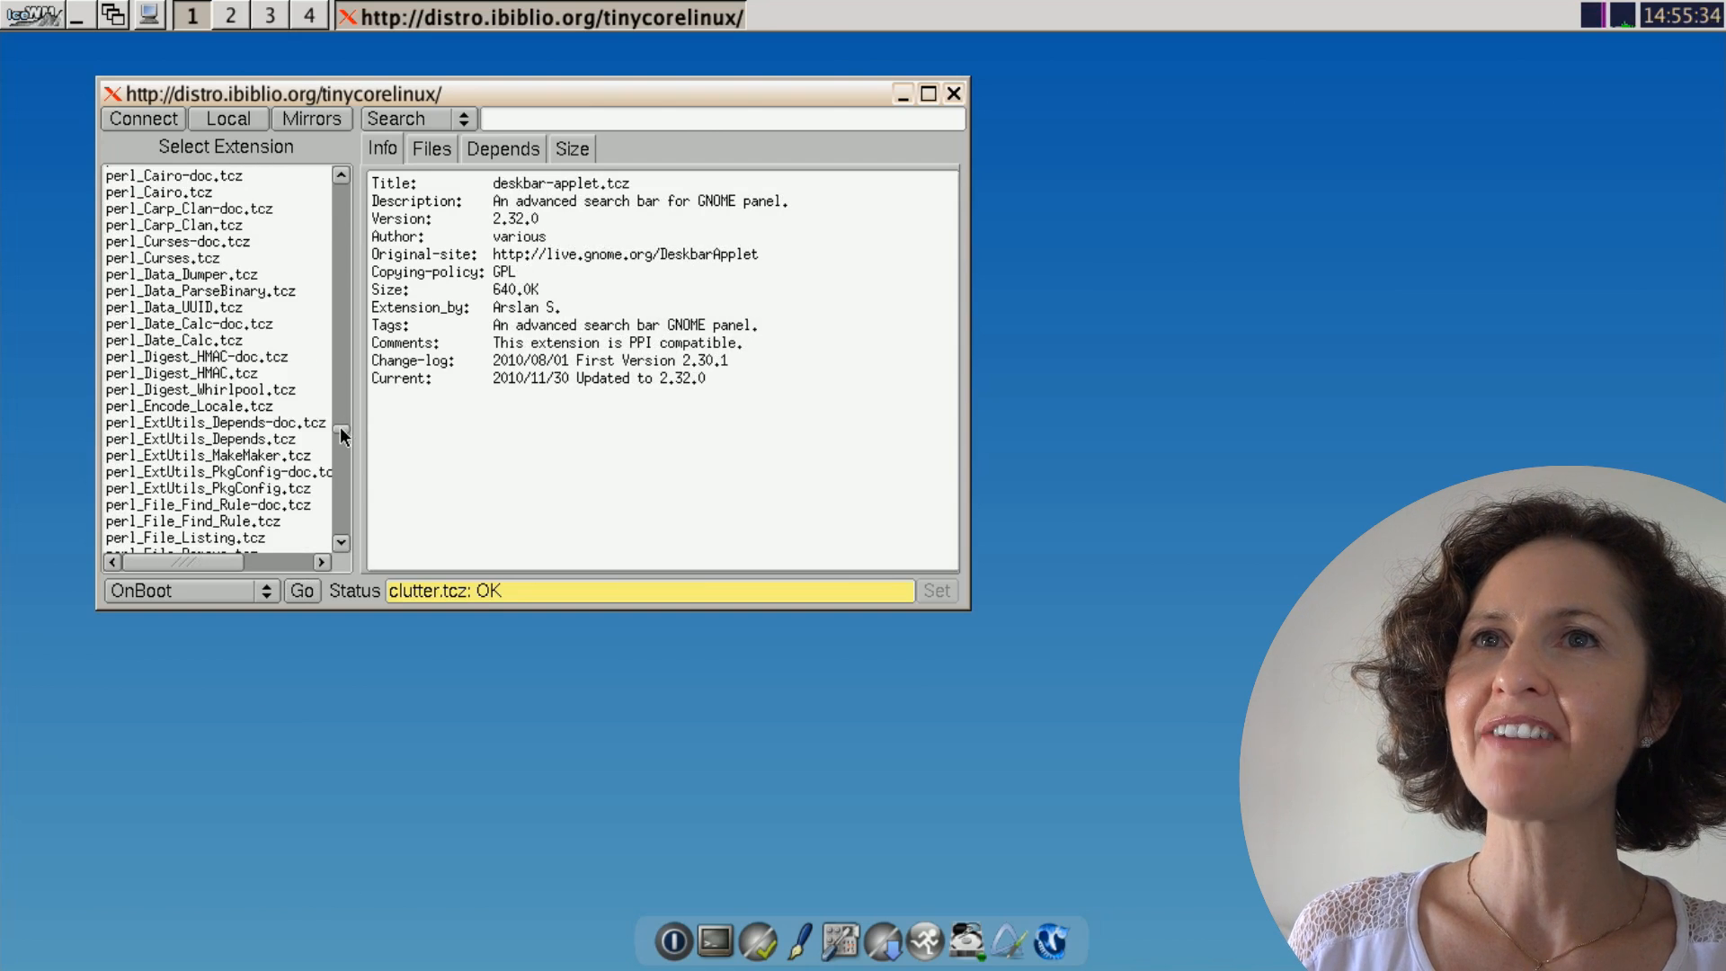
pyautogui.scroll(15, 342, 423)
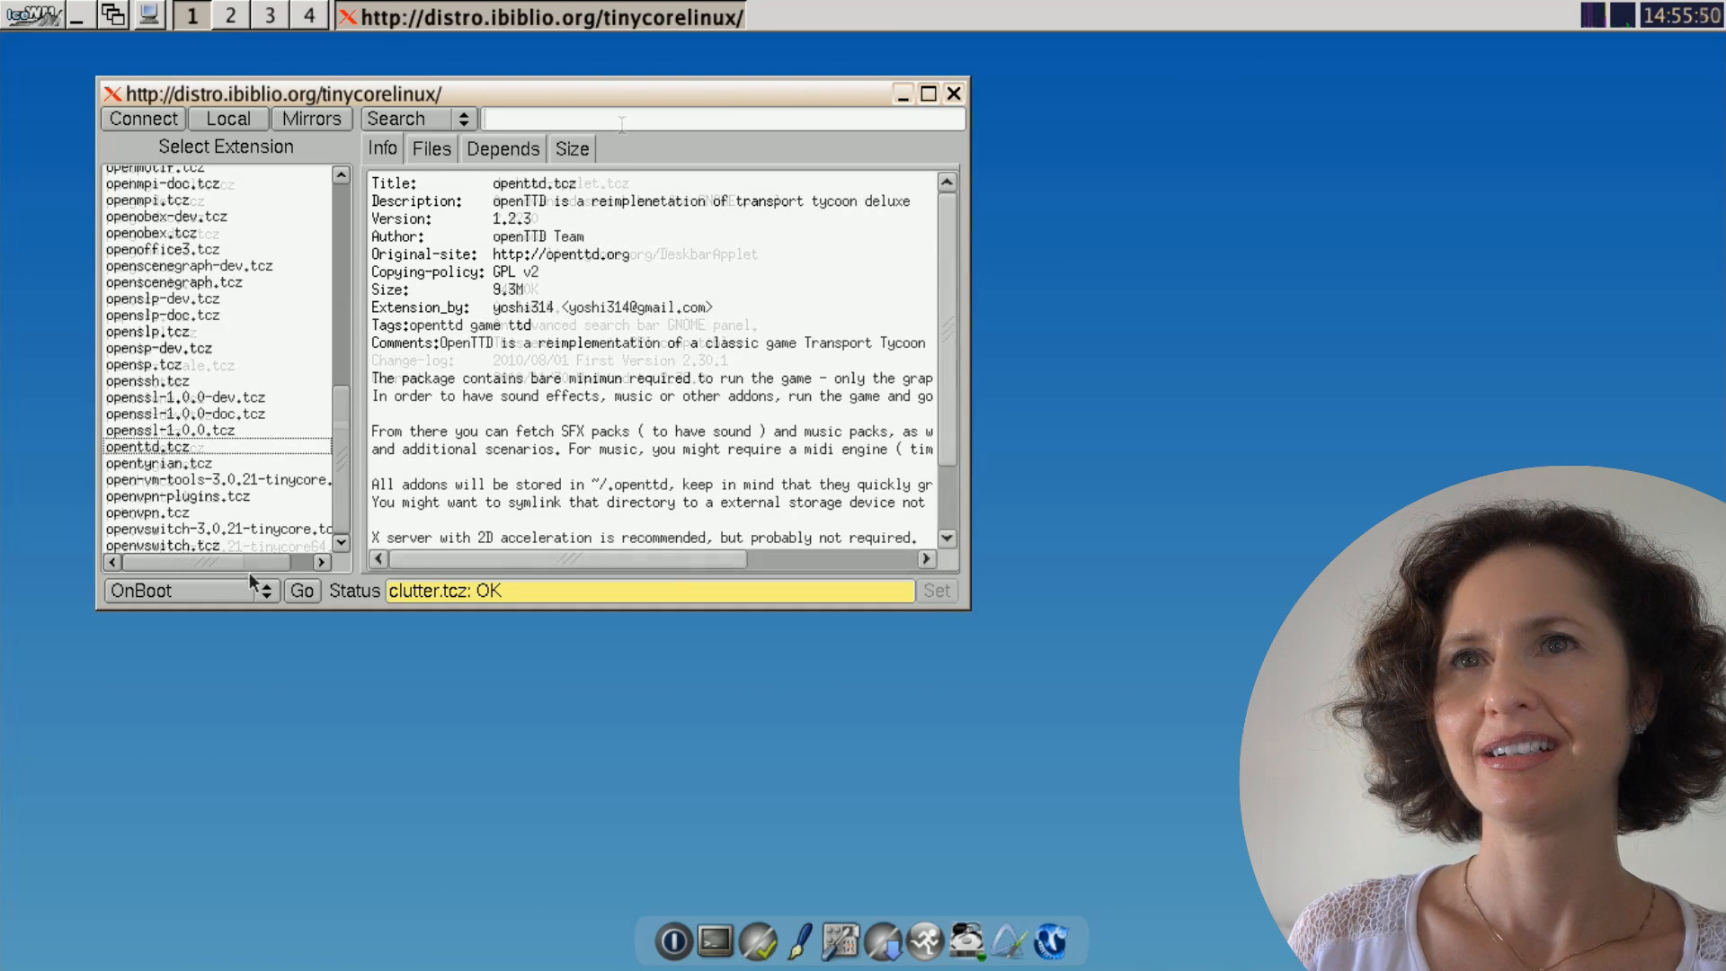
pyautogui.click(304, 592)
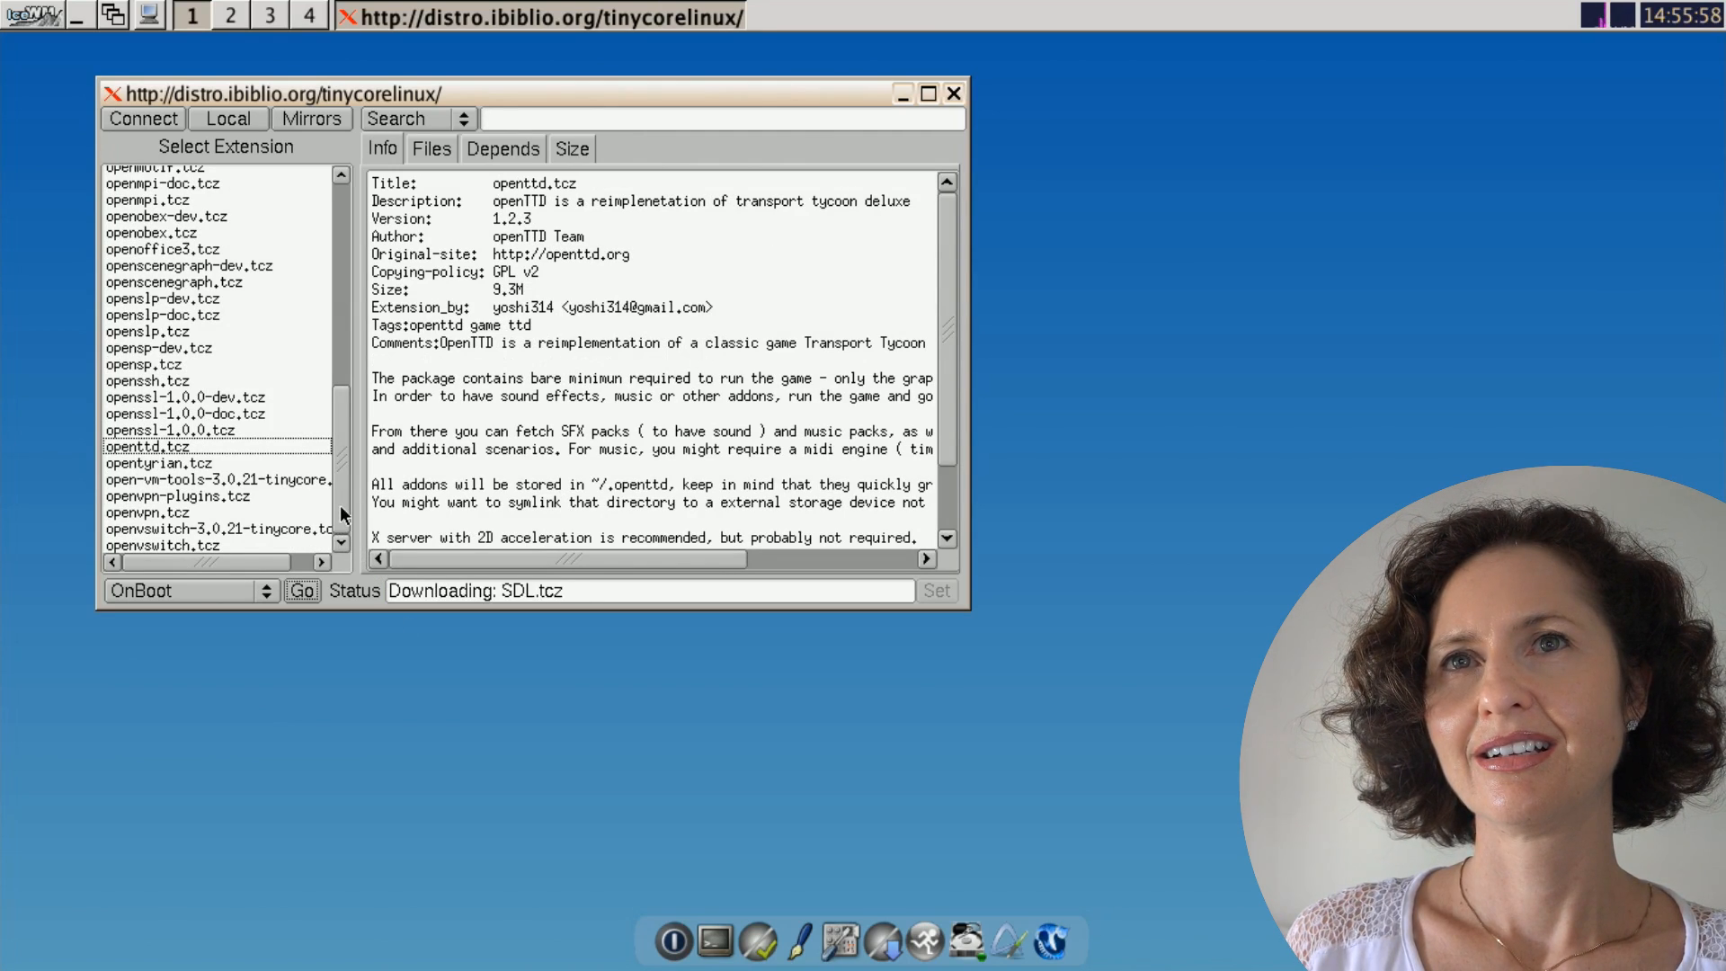
pyautogui.scroll(15, 309, 449)
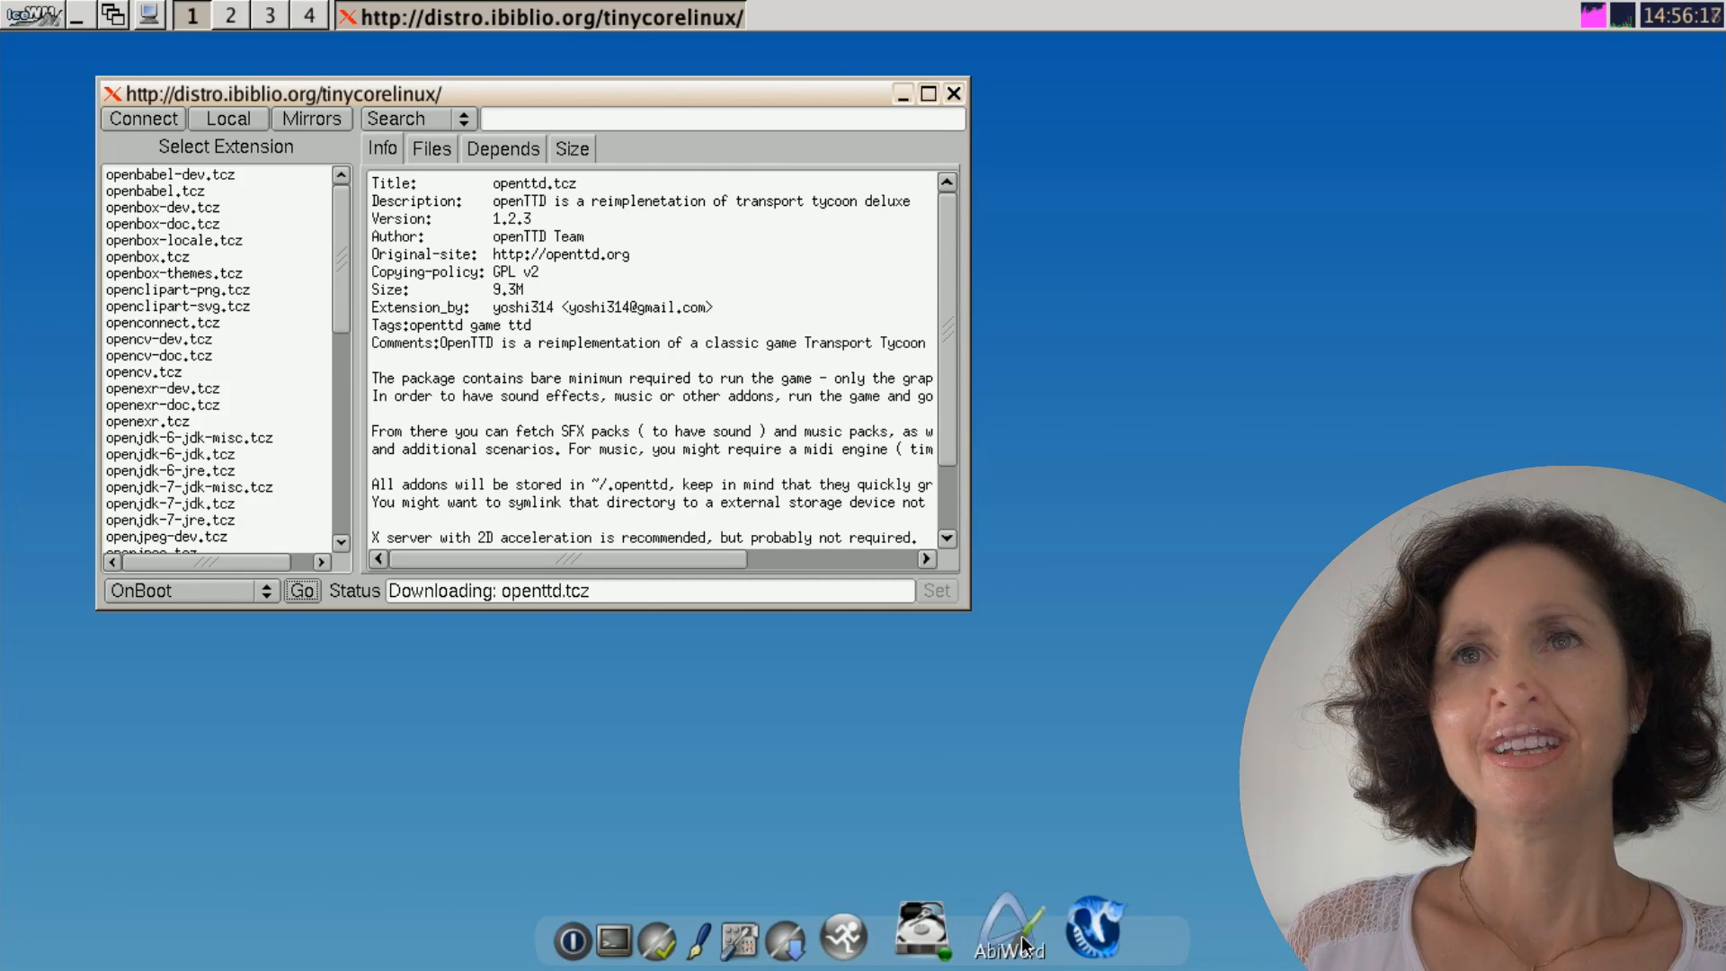
# - Look over the installed programs offered among IceWM's applications
pyautogui.click(31, 15)
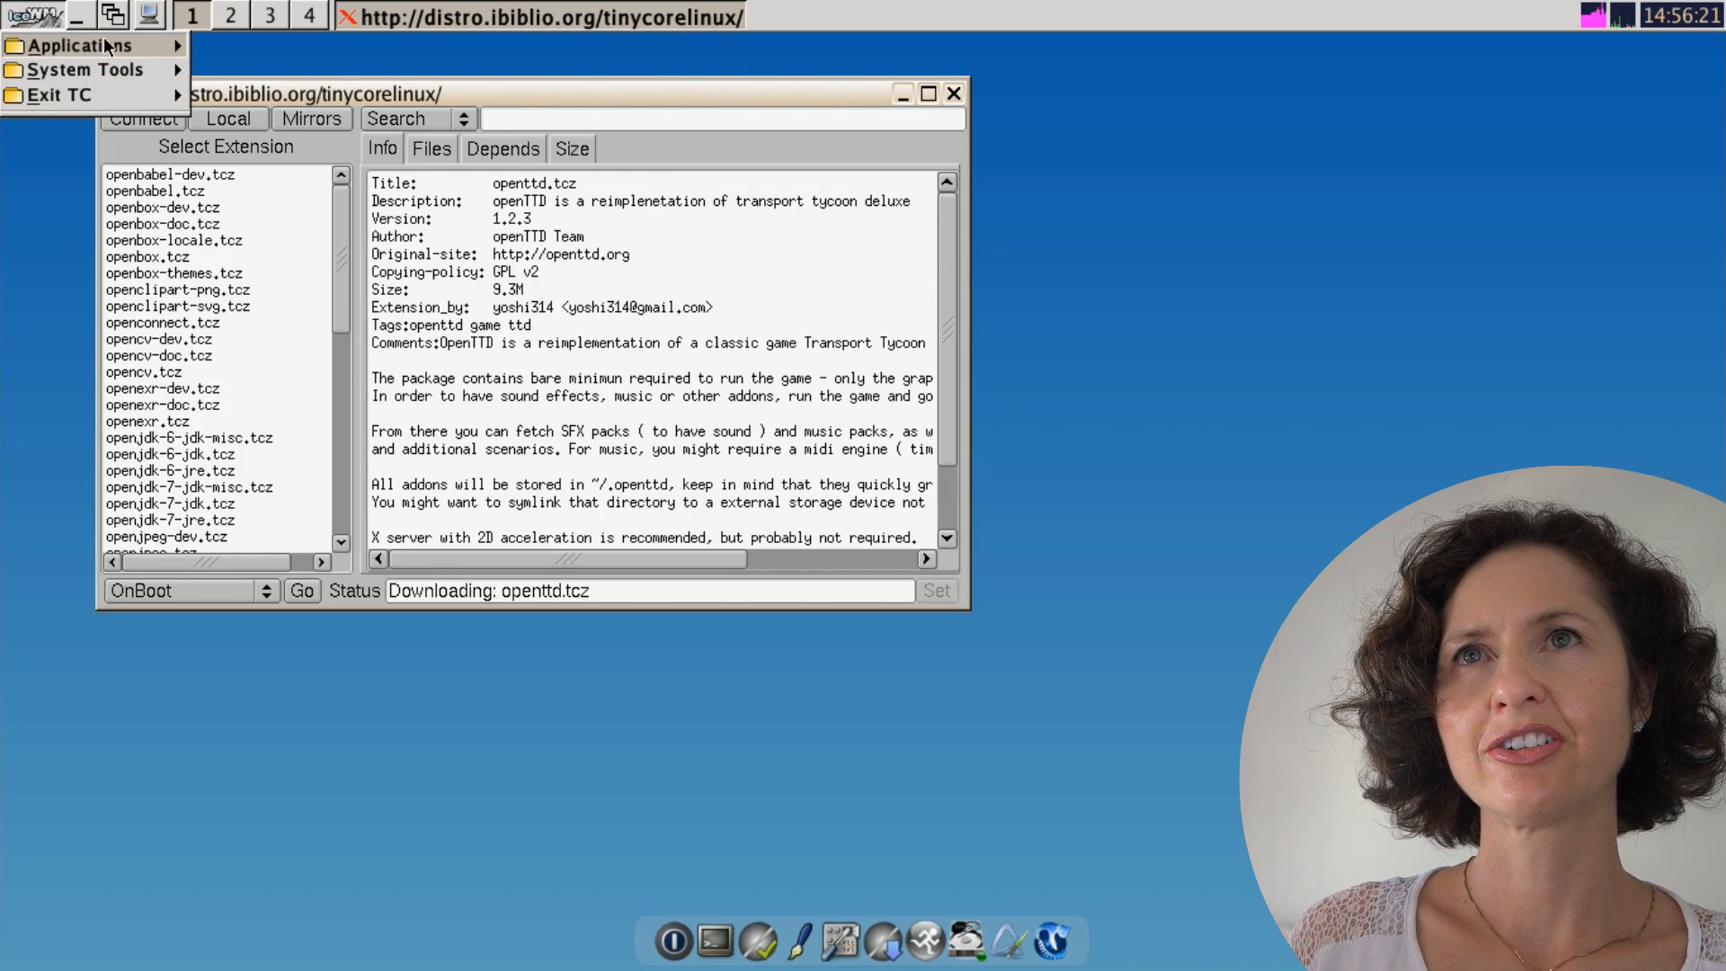
pyautogui.moveTo(176, 47)
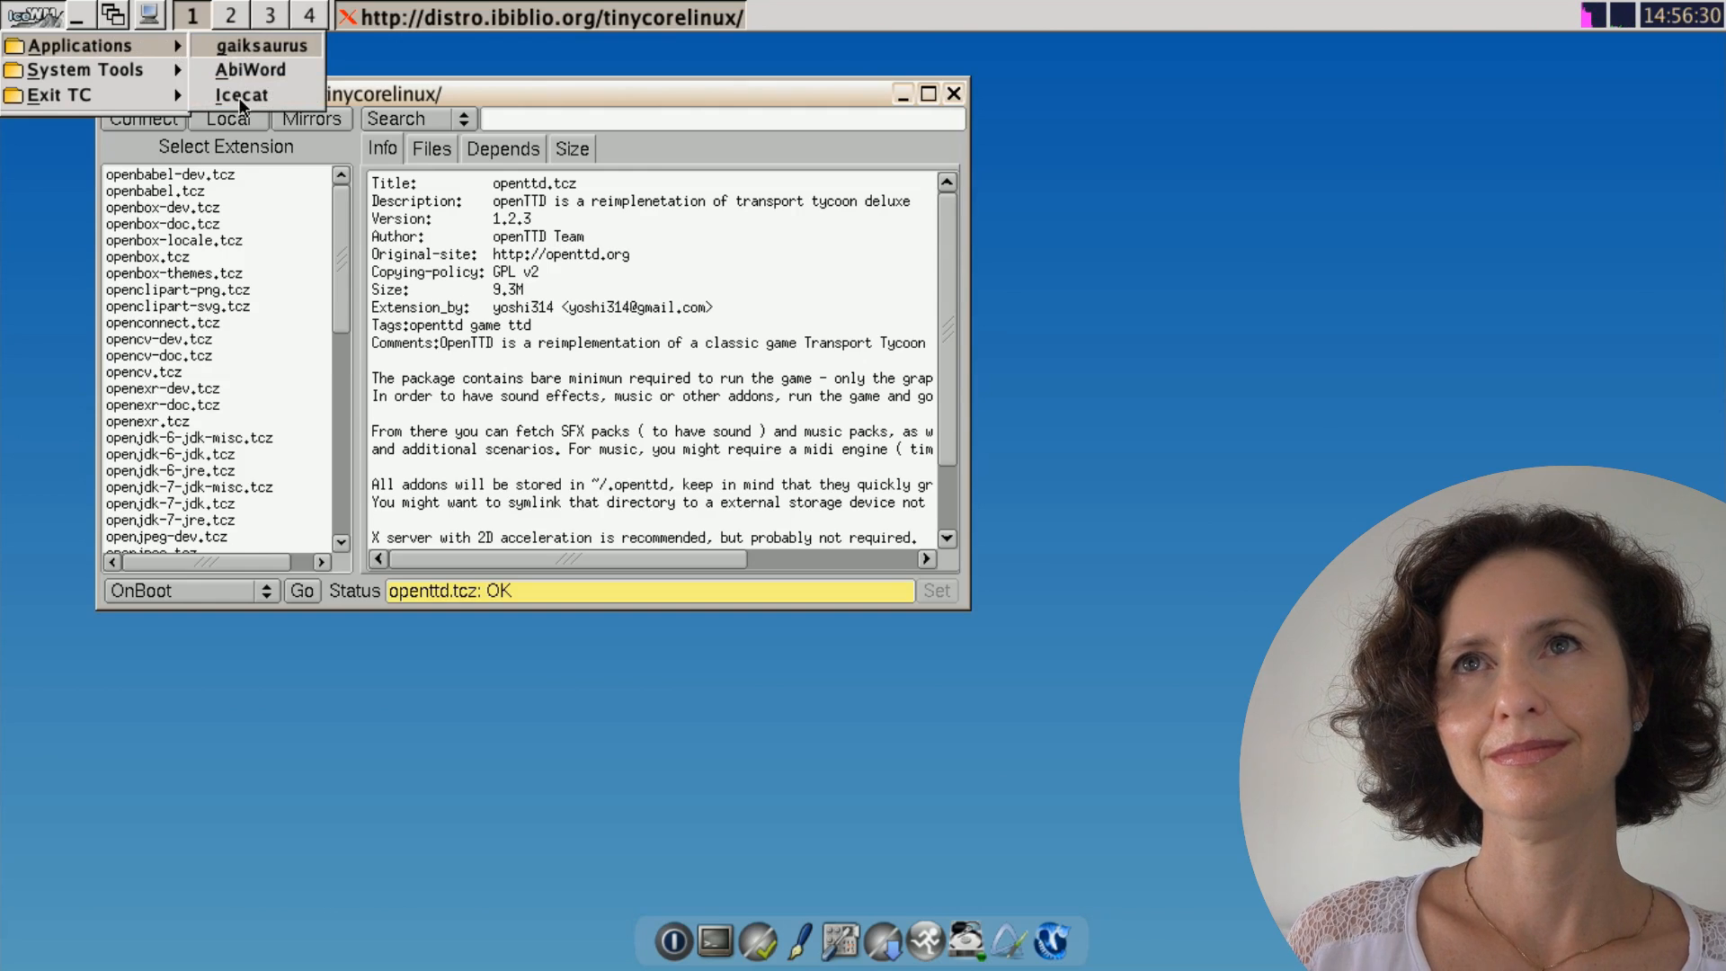
pyautogui.click(483, 801)
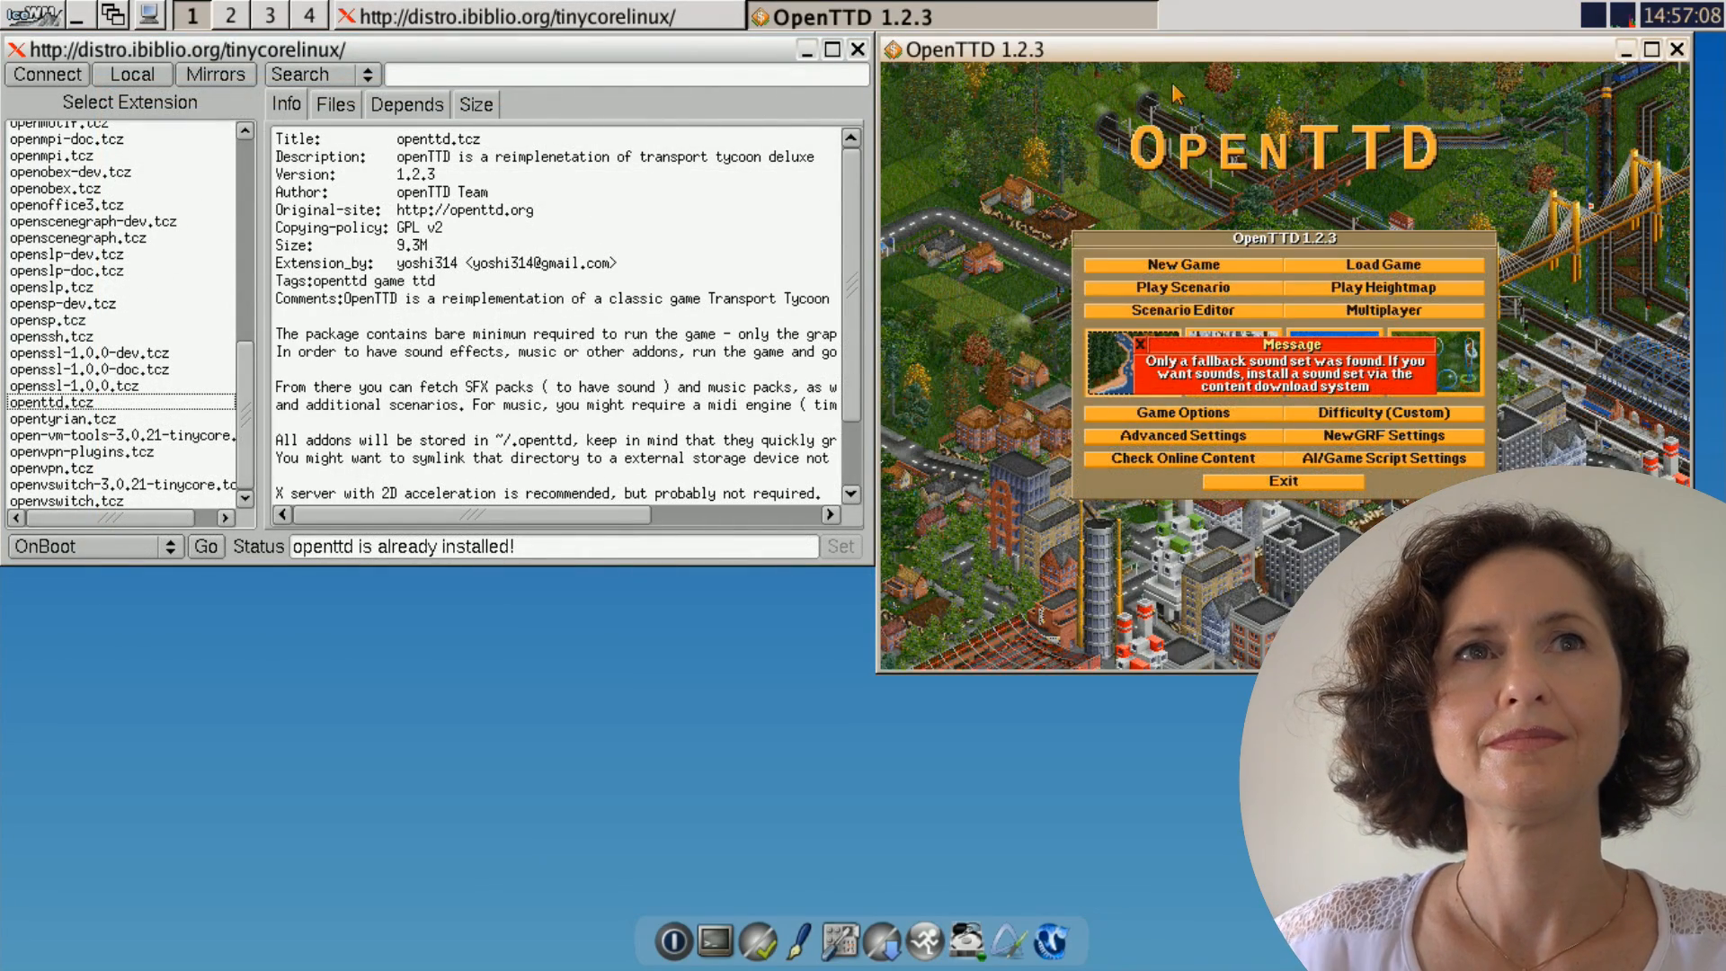
# - Move the OpenTTD window toward the centre of the desktop and maximize it
pyautogui.moveTo(1152, 51); pyautogui.dragTo(806, 157)
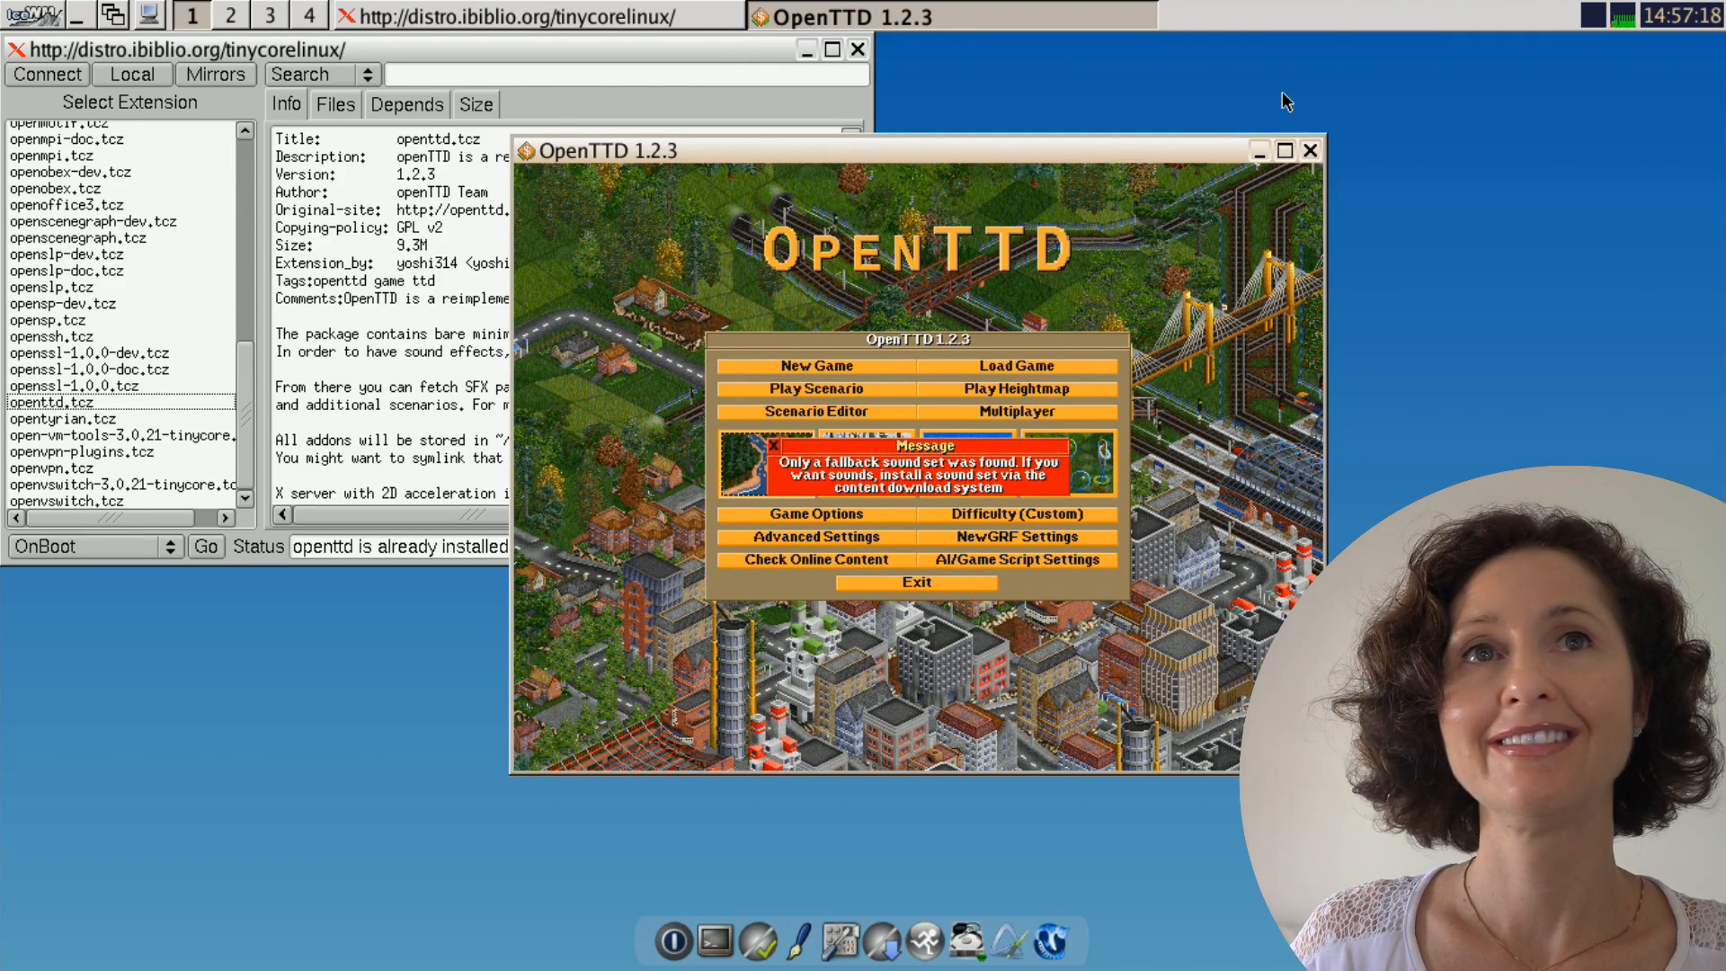
pyautogui.click(1285, 151)
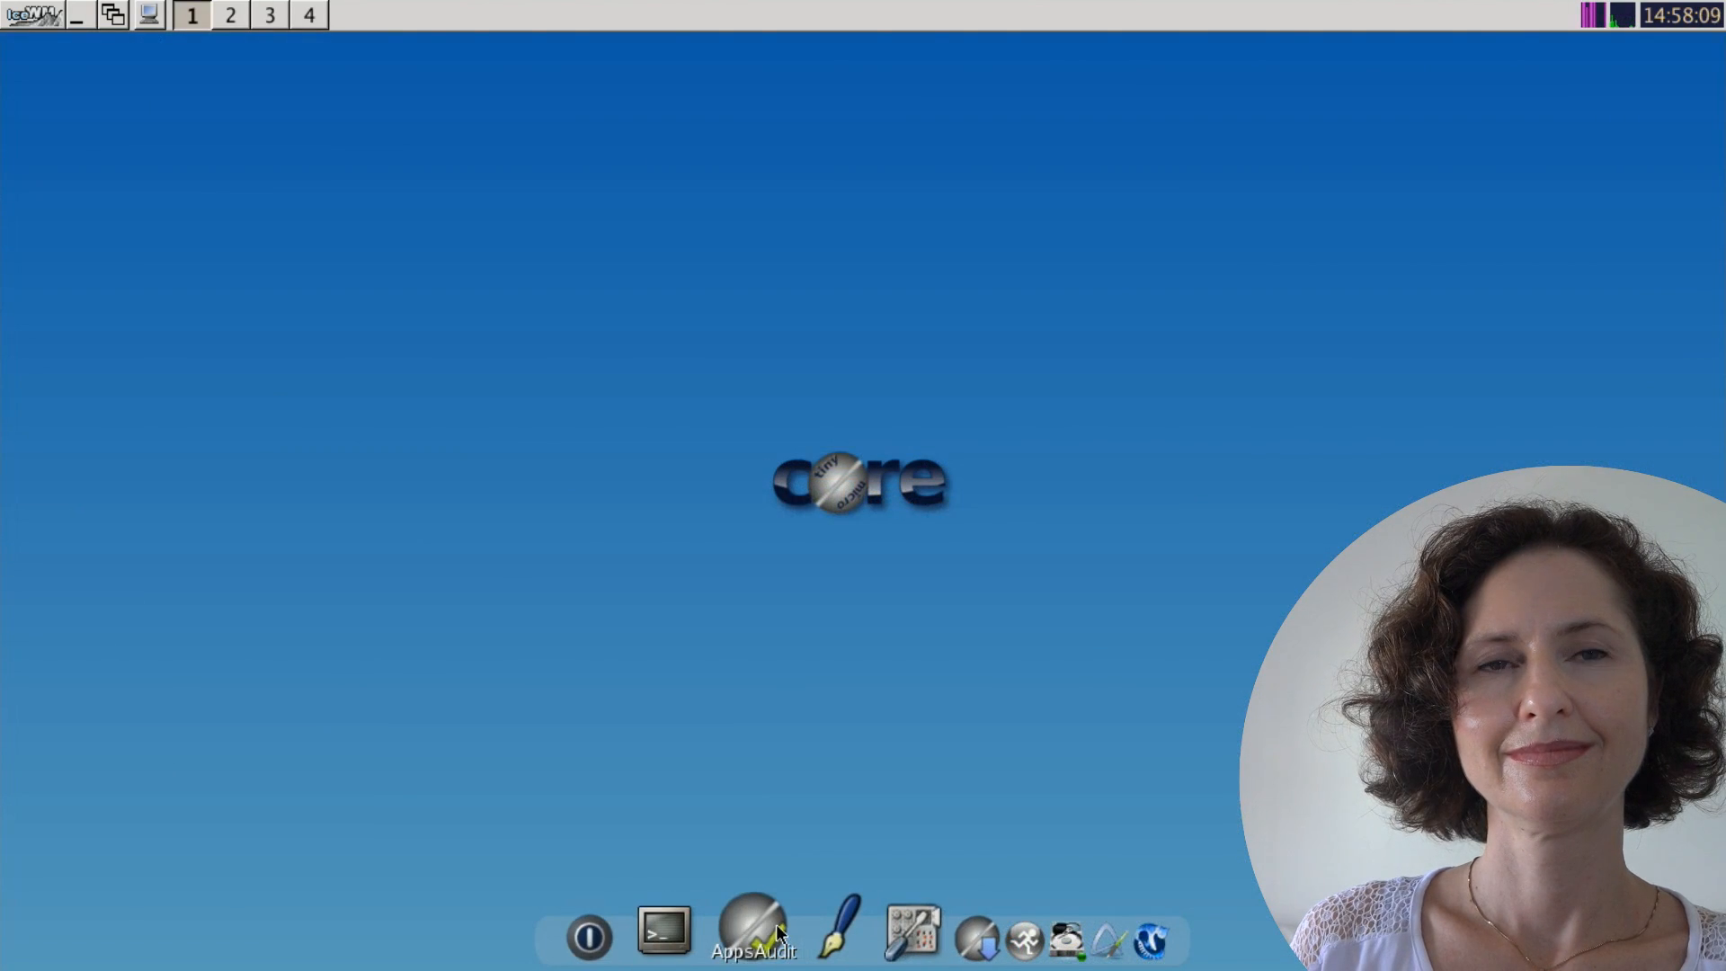
# - Start OnBoot maintenance in AppsAudit and remove wbar.tcz from the on-boot items
pyautogui.click(768, 931)
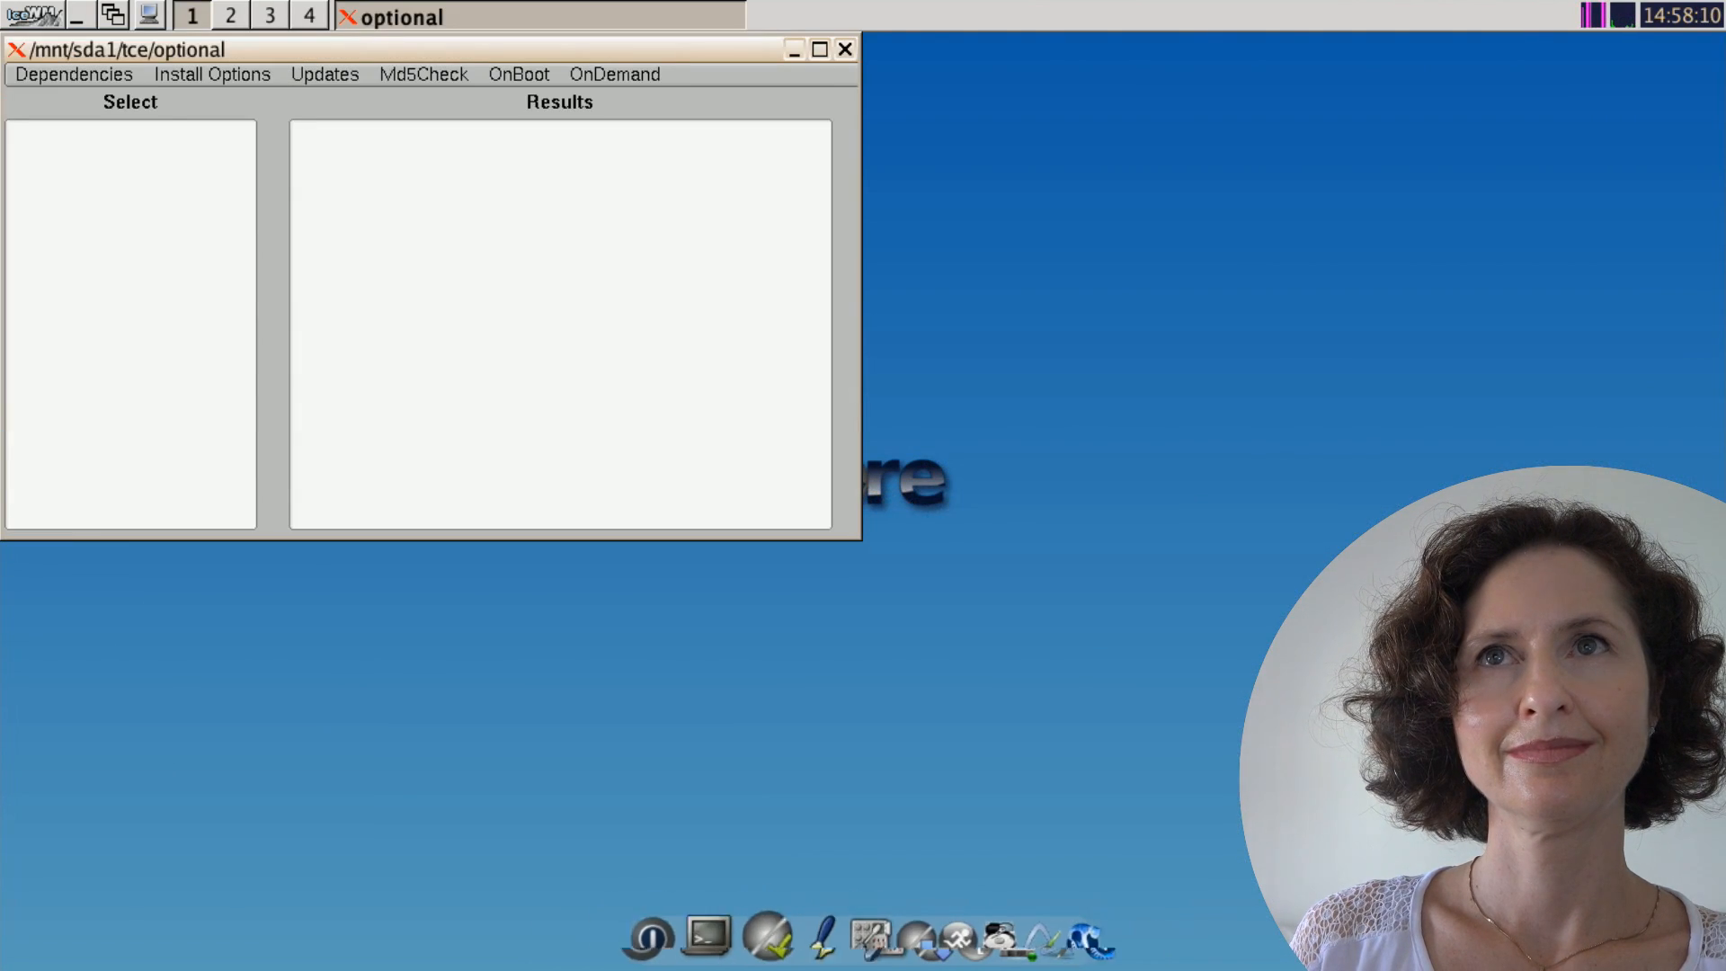
pyautogui.click(544, 74)
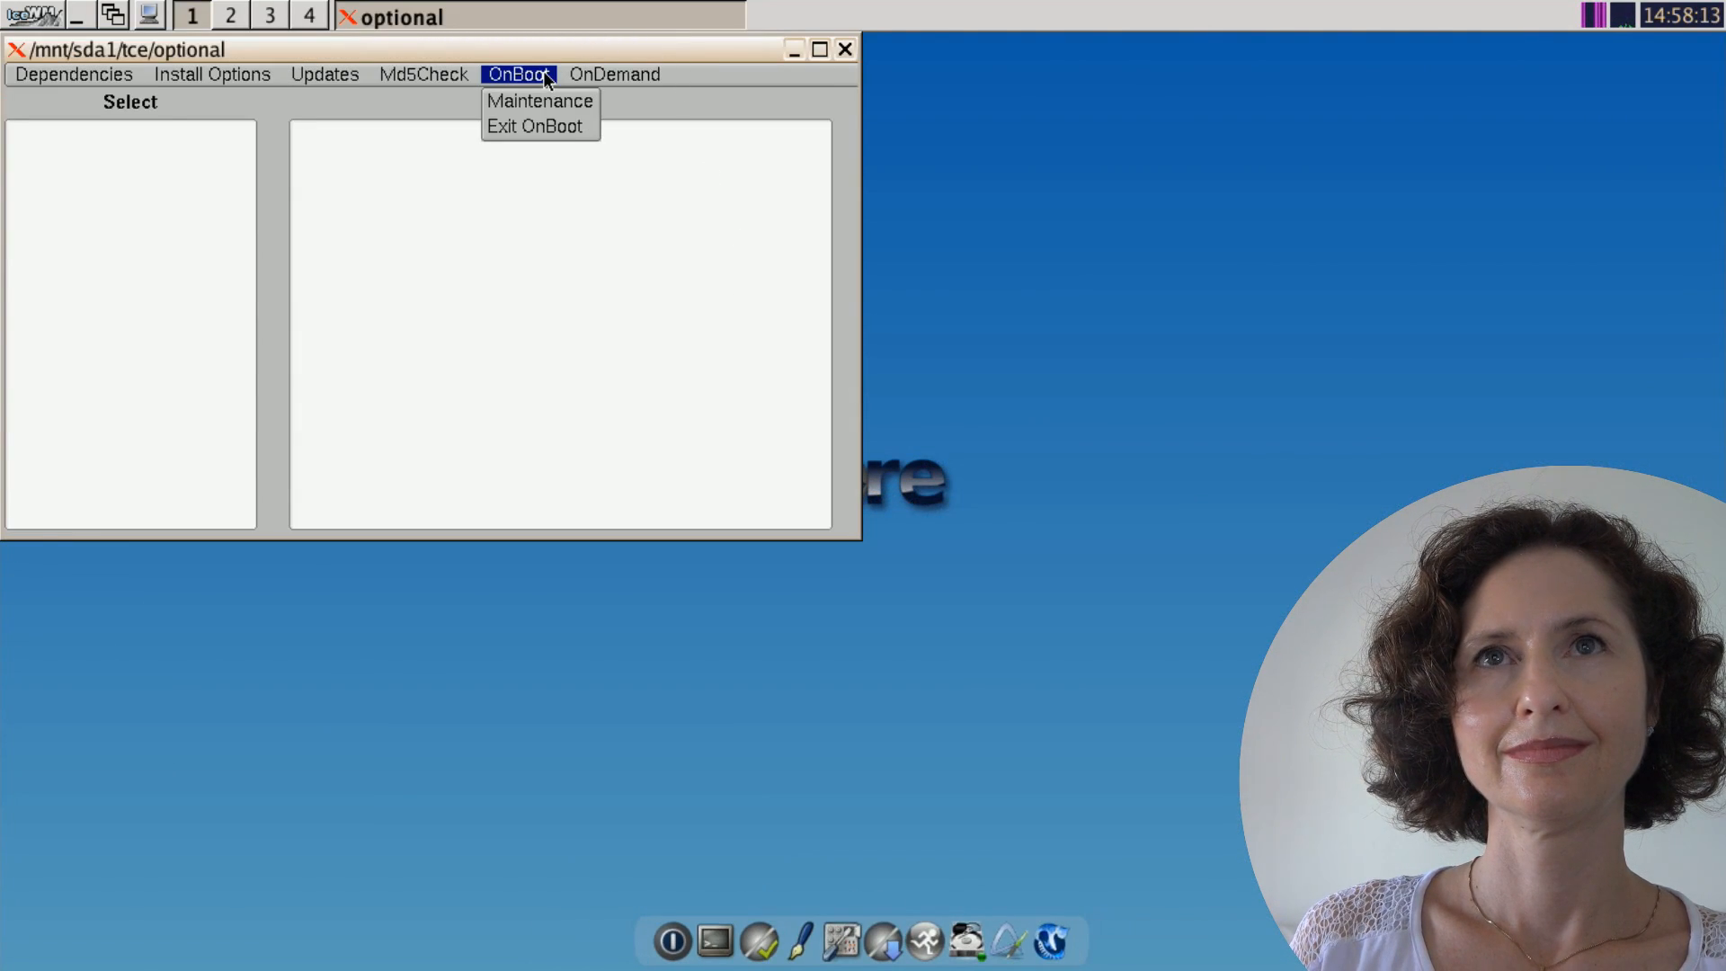
pyautogui.click(537, 93)
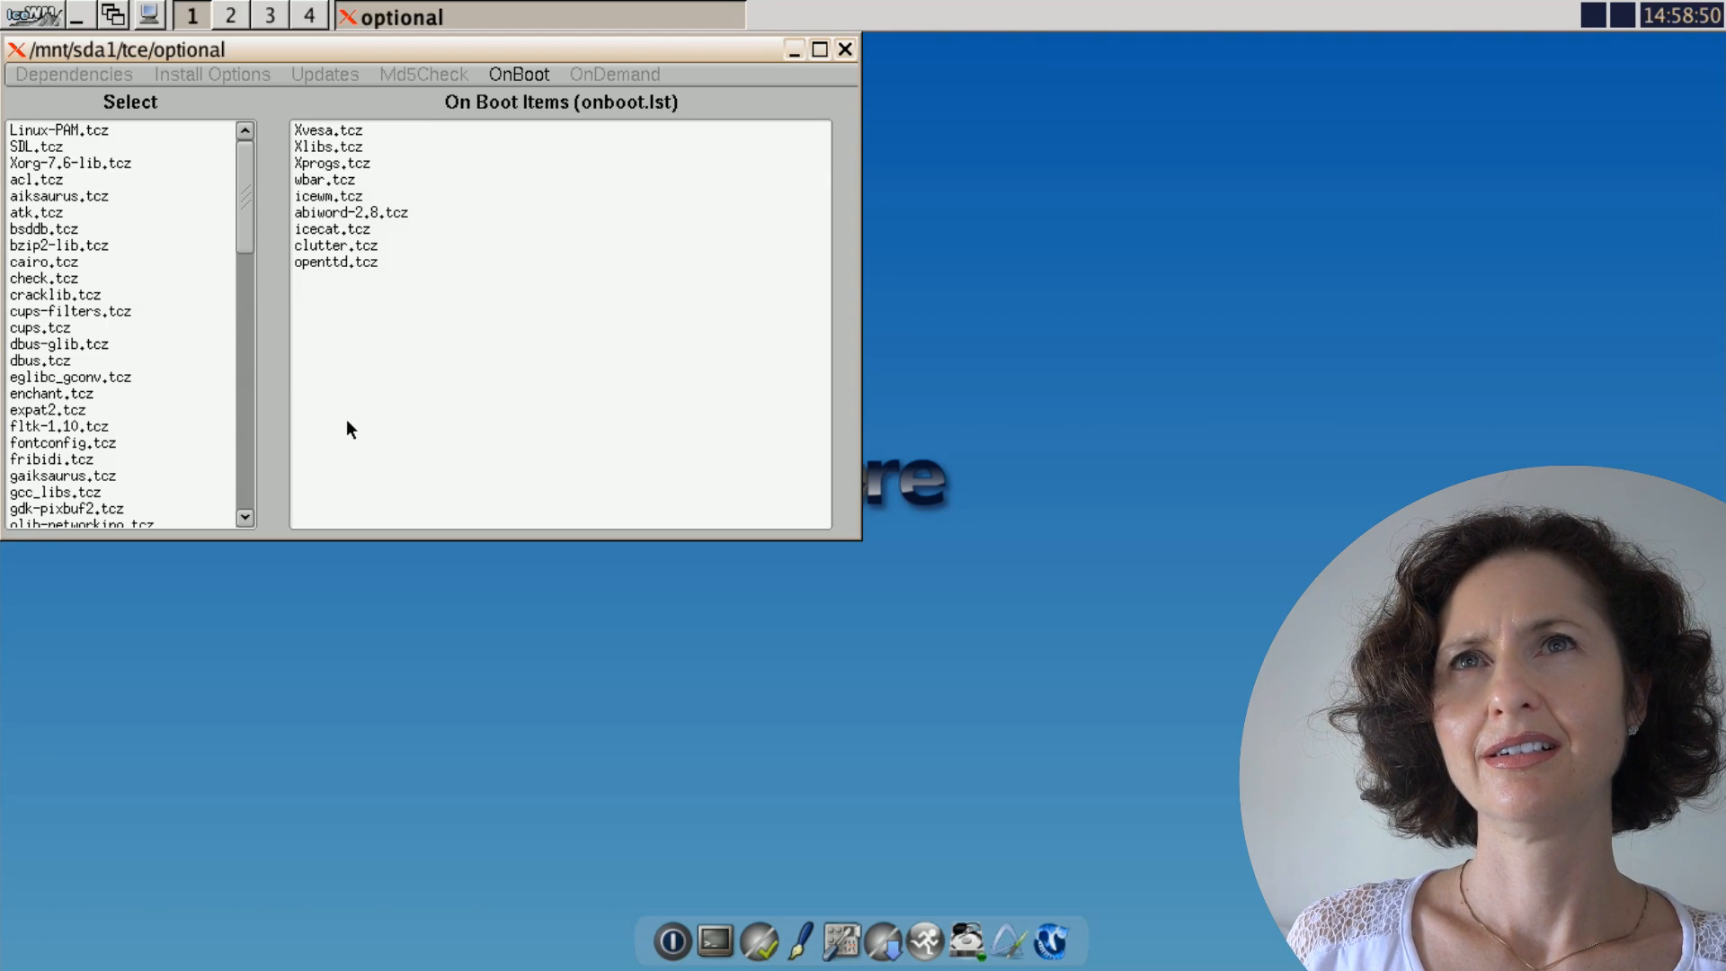
pyautogui.click(337, 180)
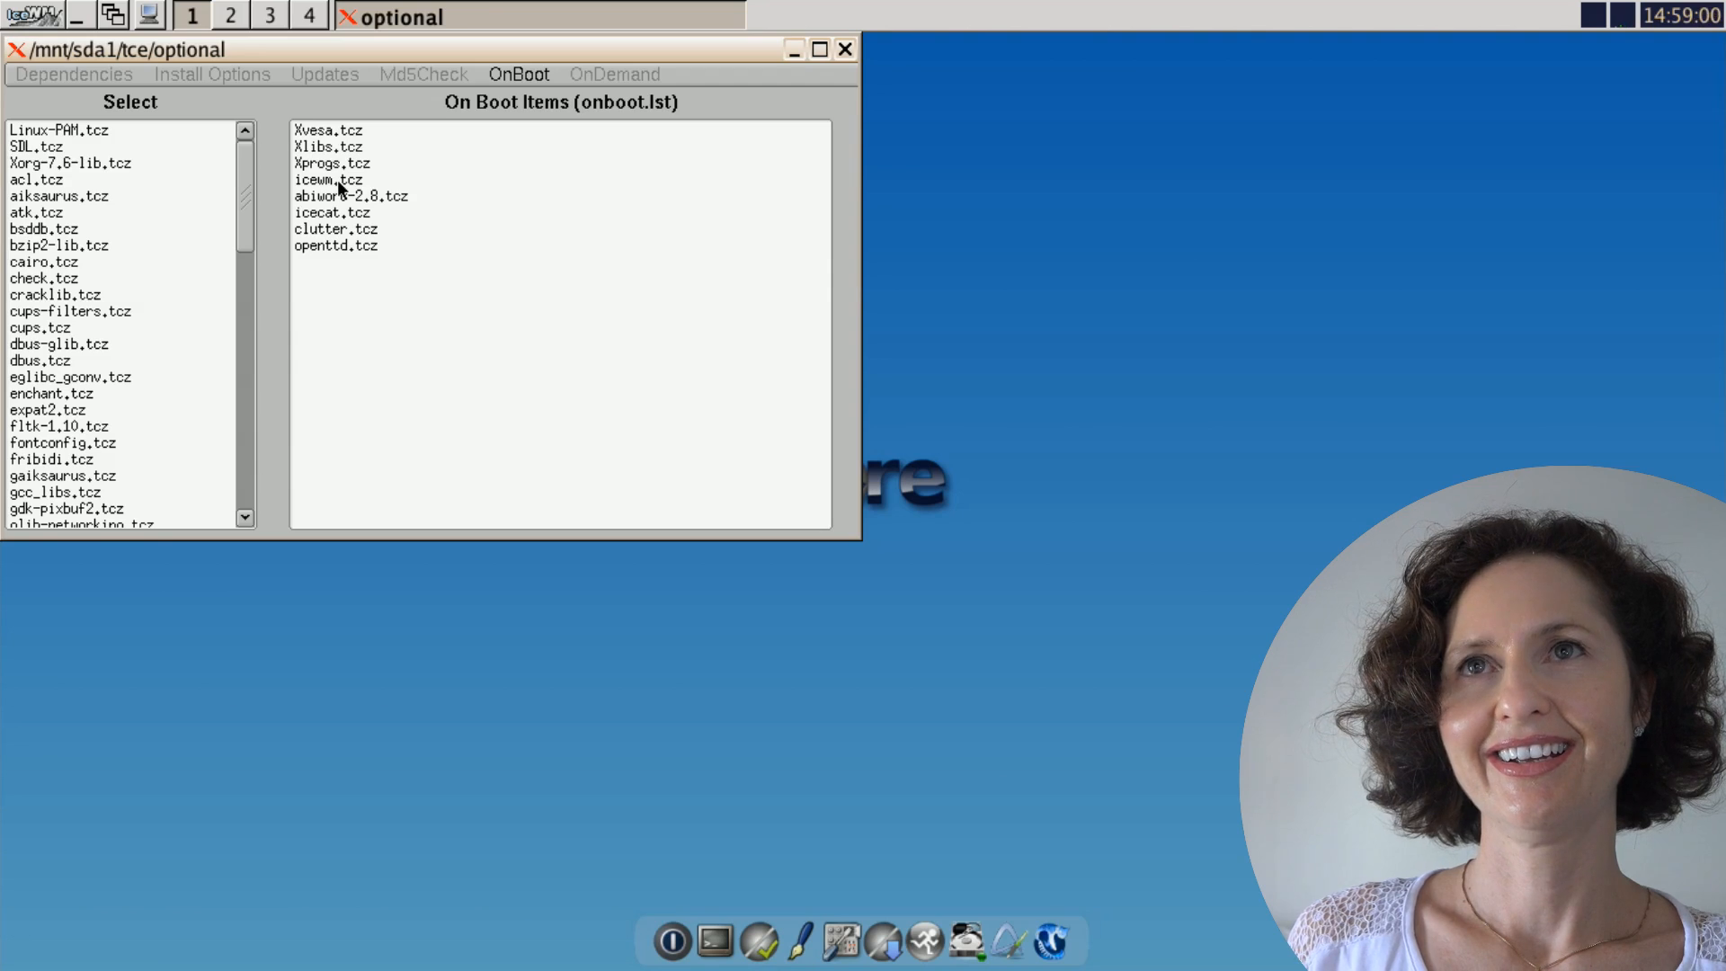
# - Reboot Tiny Core with the Backup option saving to sda1/tce
pyautogui.click(99, 105)
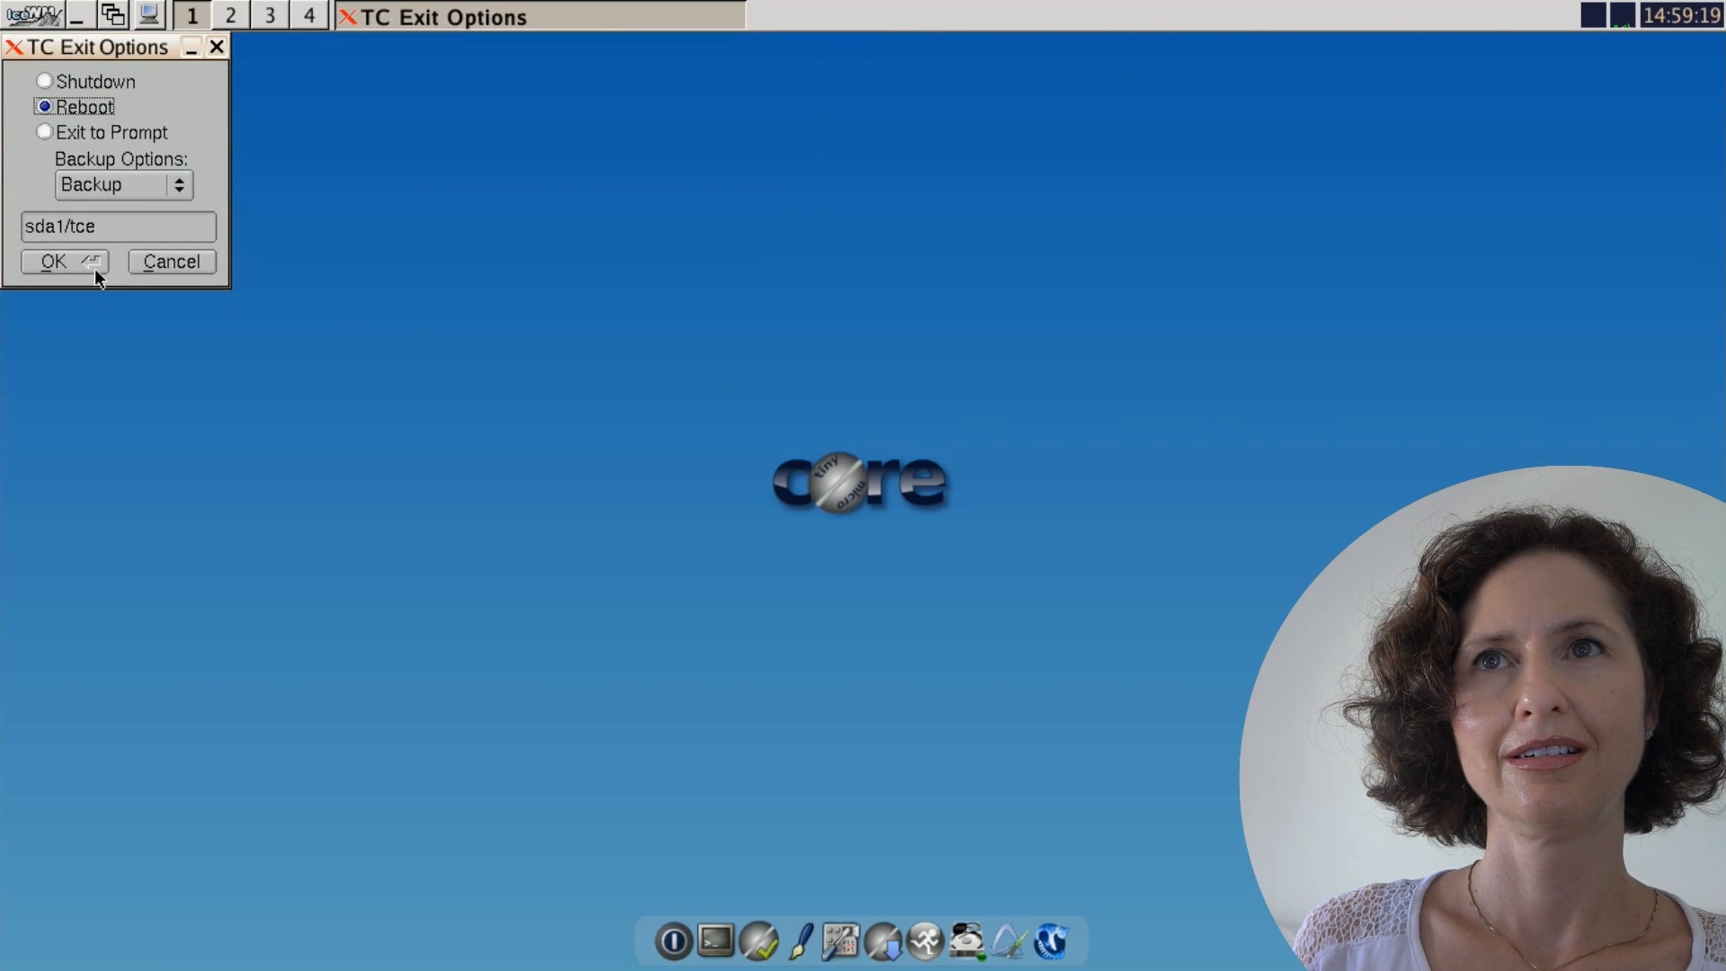
pyautogui.click(95, 268)
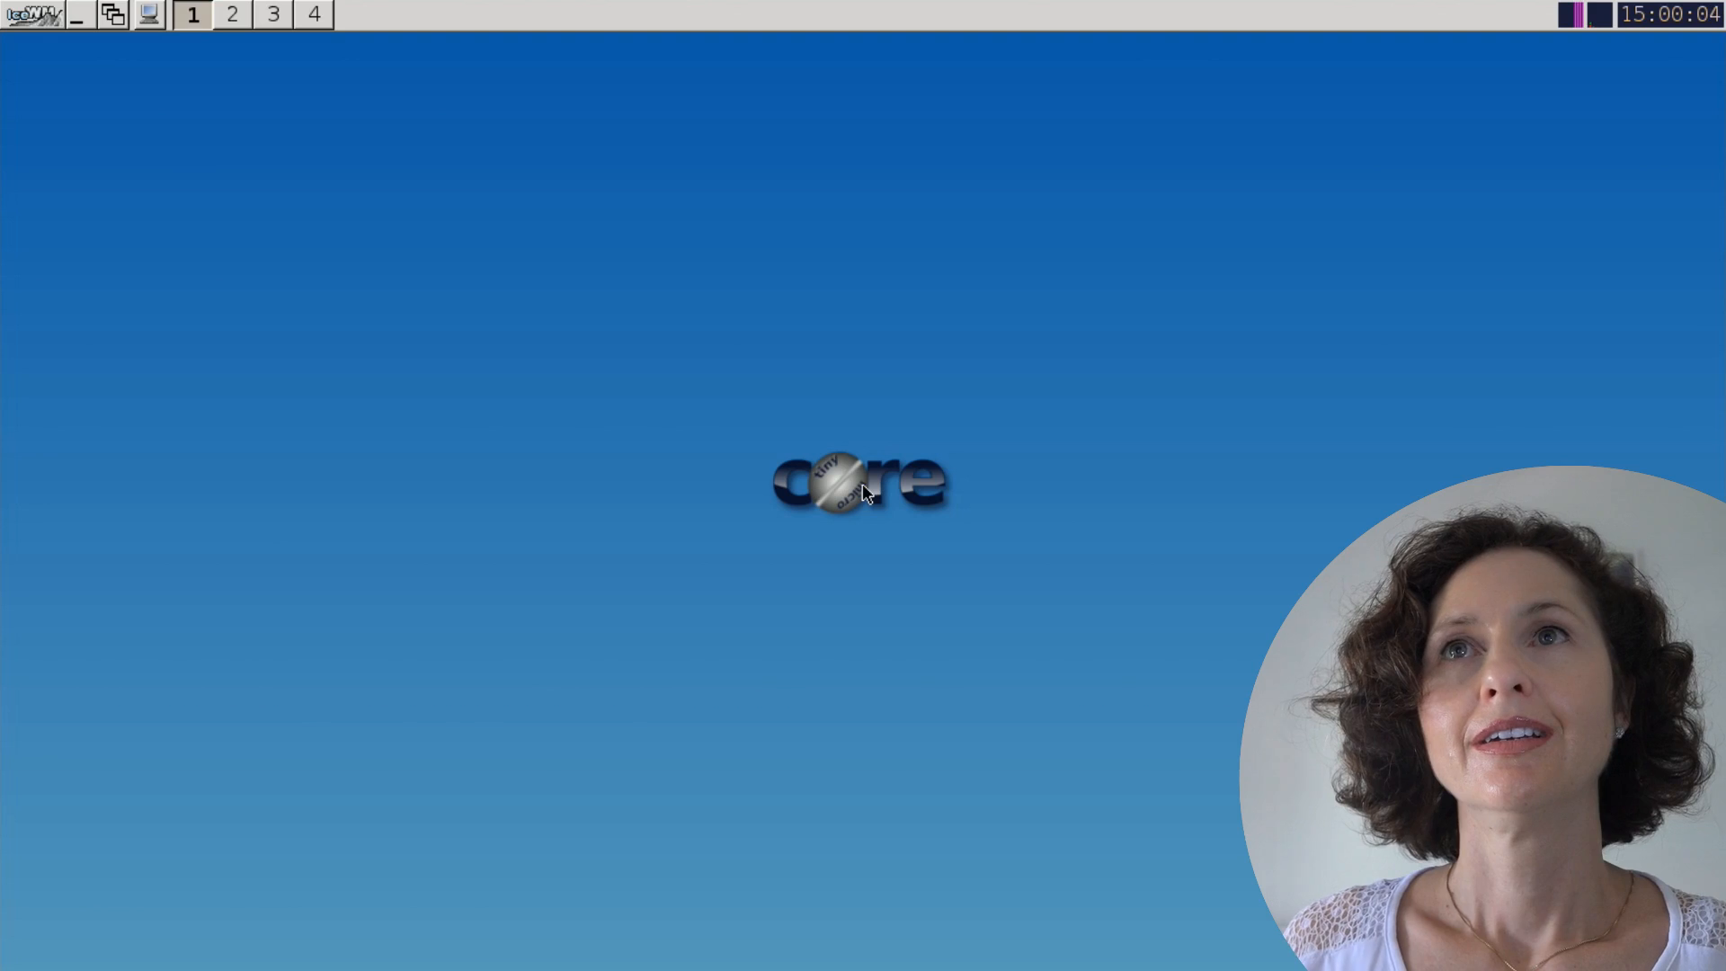
# - Launch AbiWord from IceWM's applications, move its window toward the middle of the desktop and close it
pyautogui.click(32, 19)
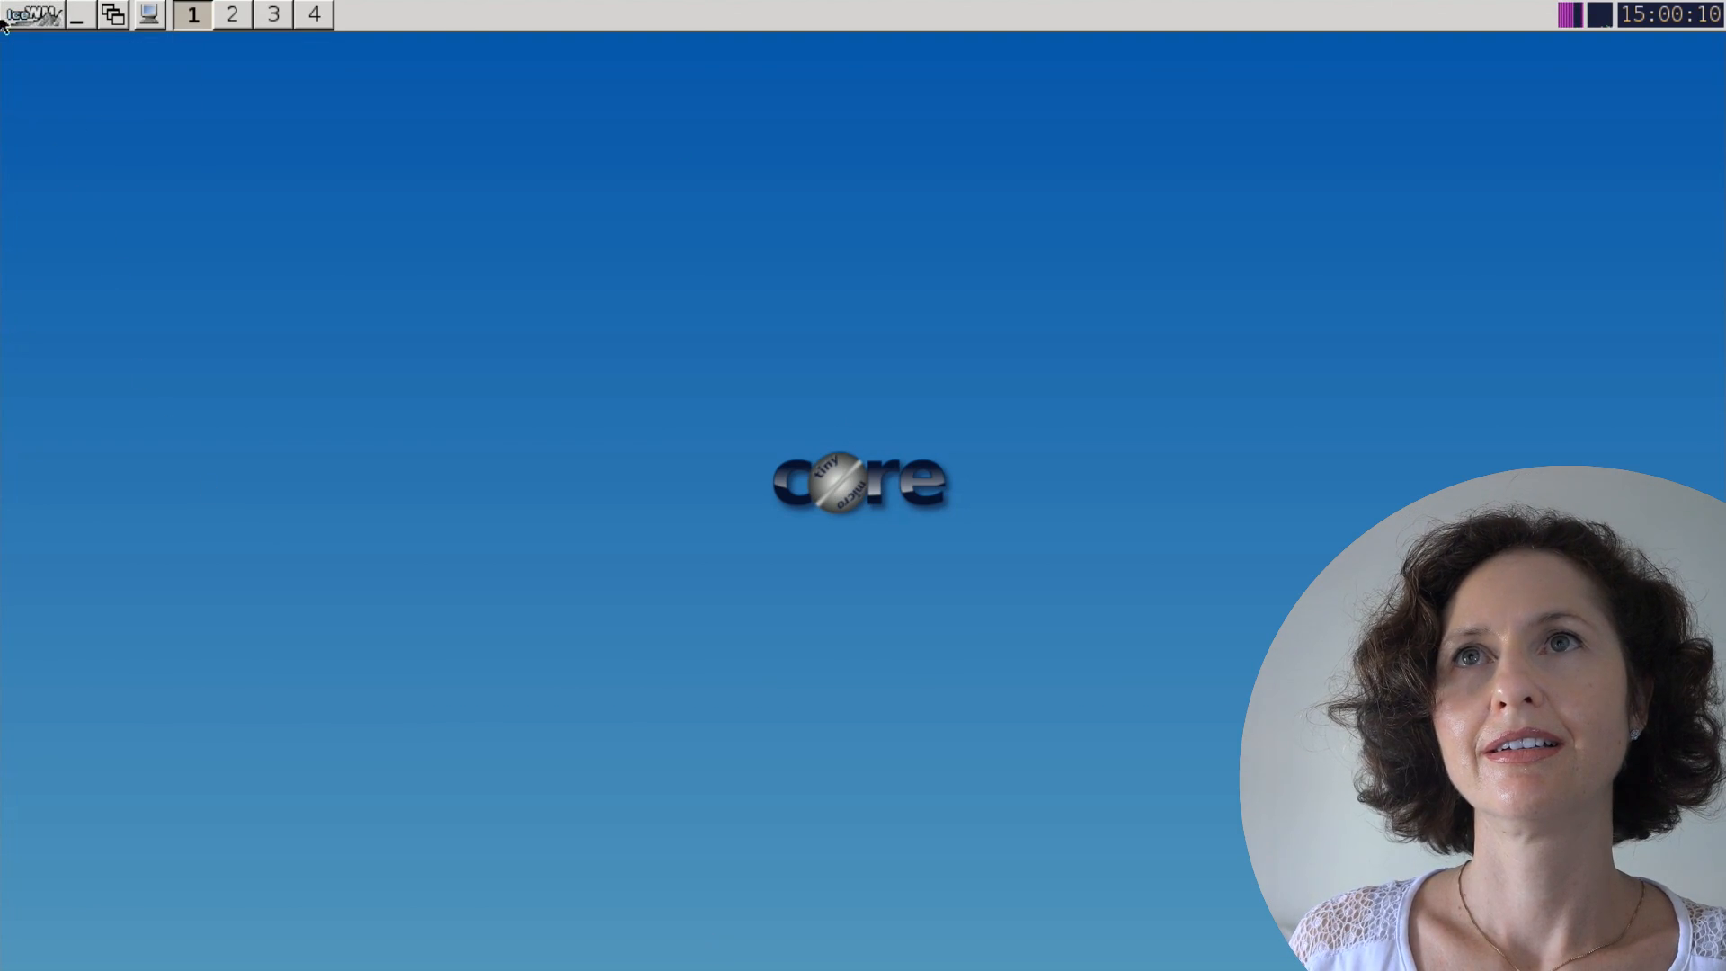
pyautogui.click(33, 18)
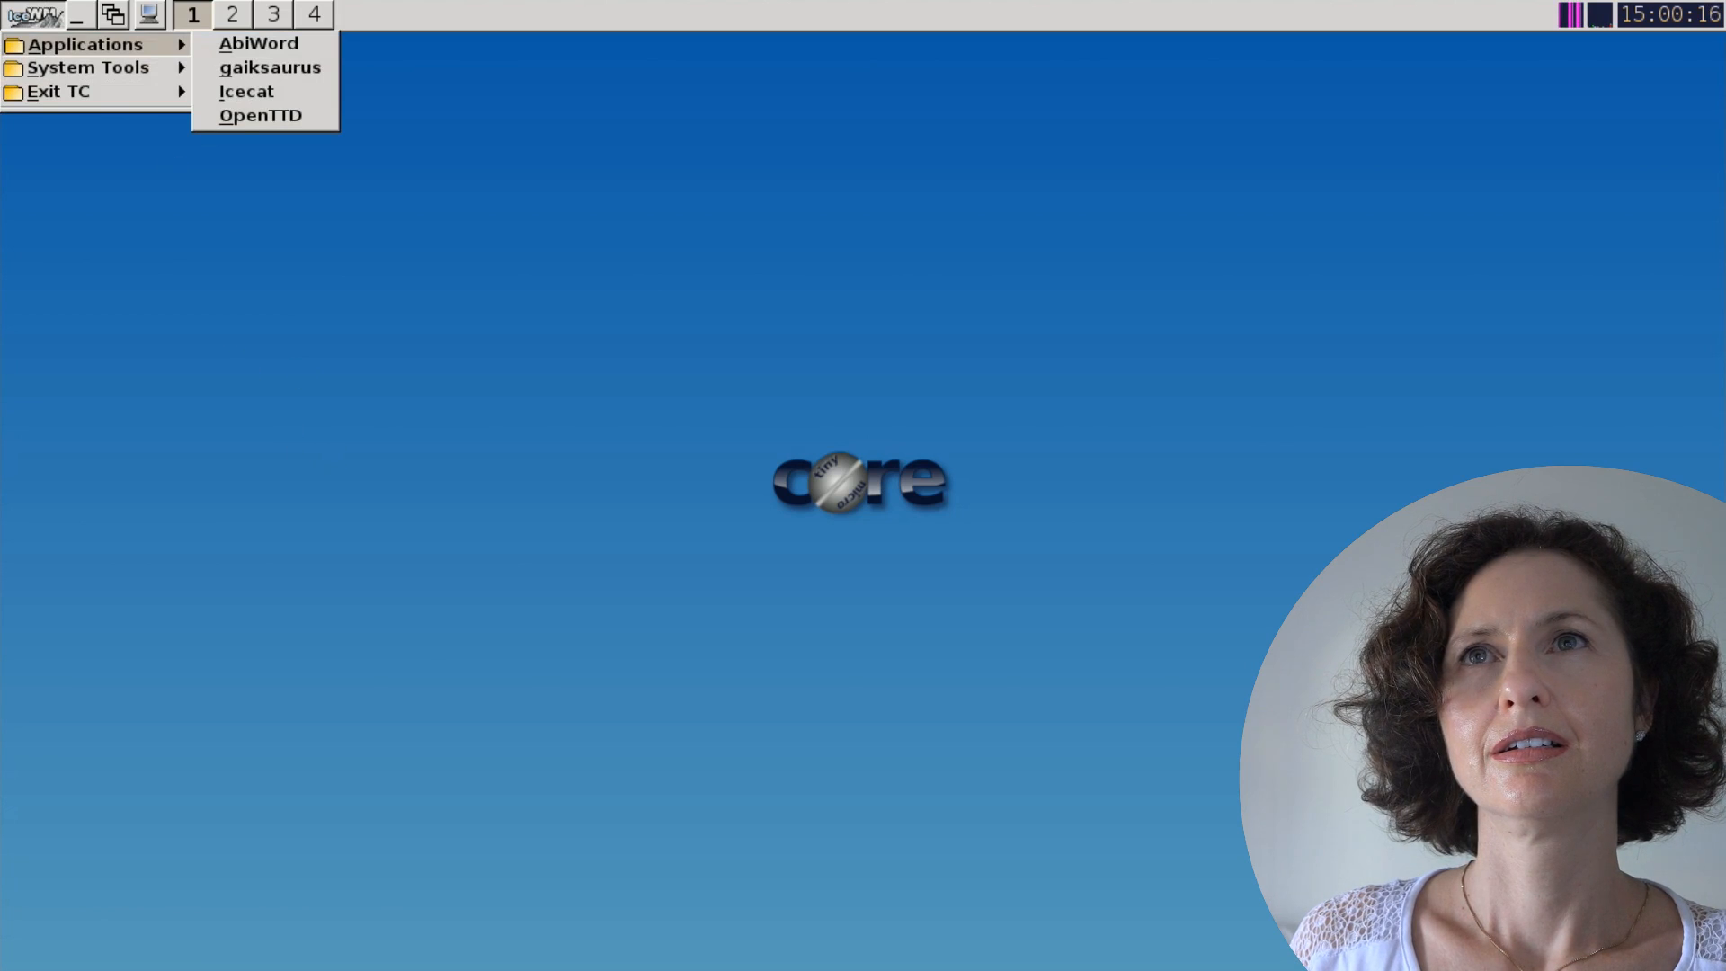
pyautogui.click(243, 45)
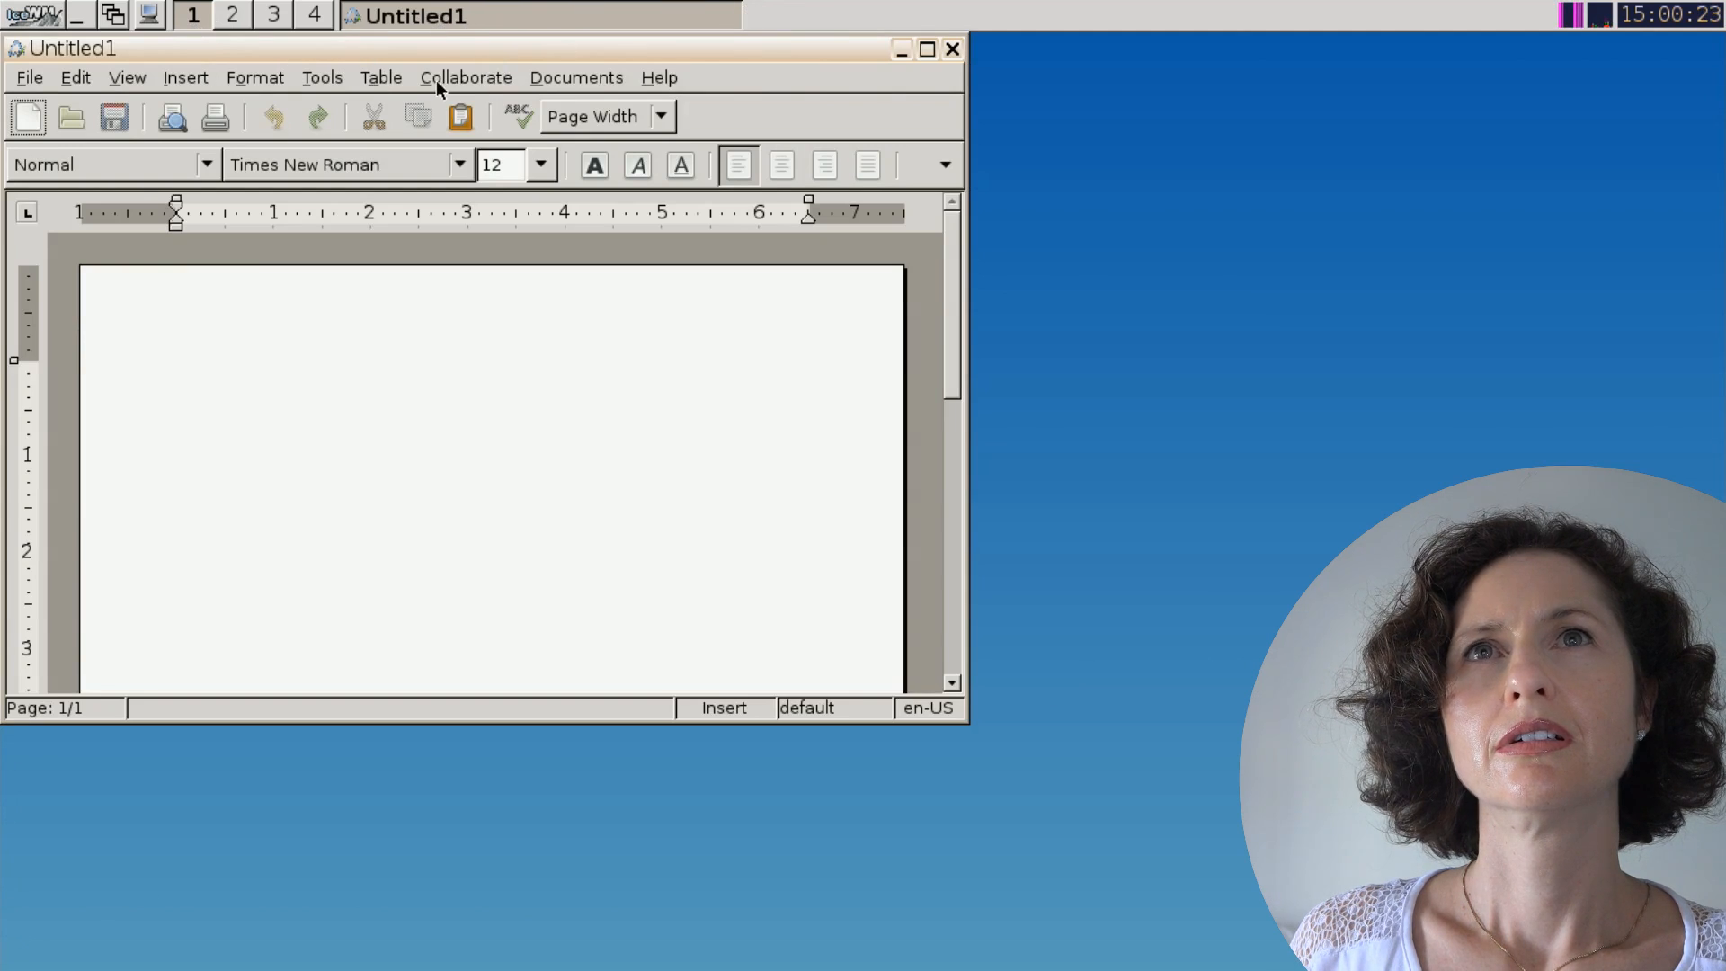
pyautogui.moveTo(442, 43); pyautogui.dragTo(654, 121)
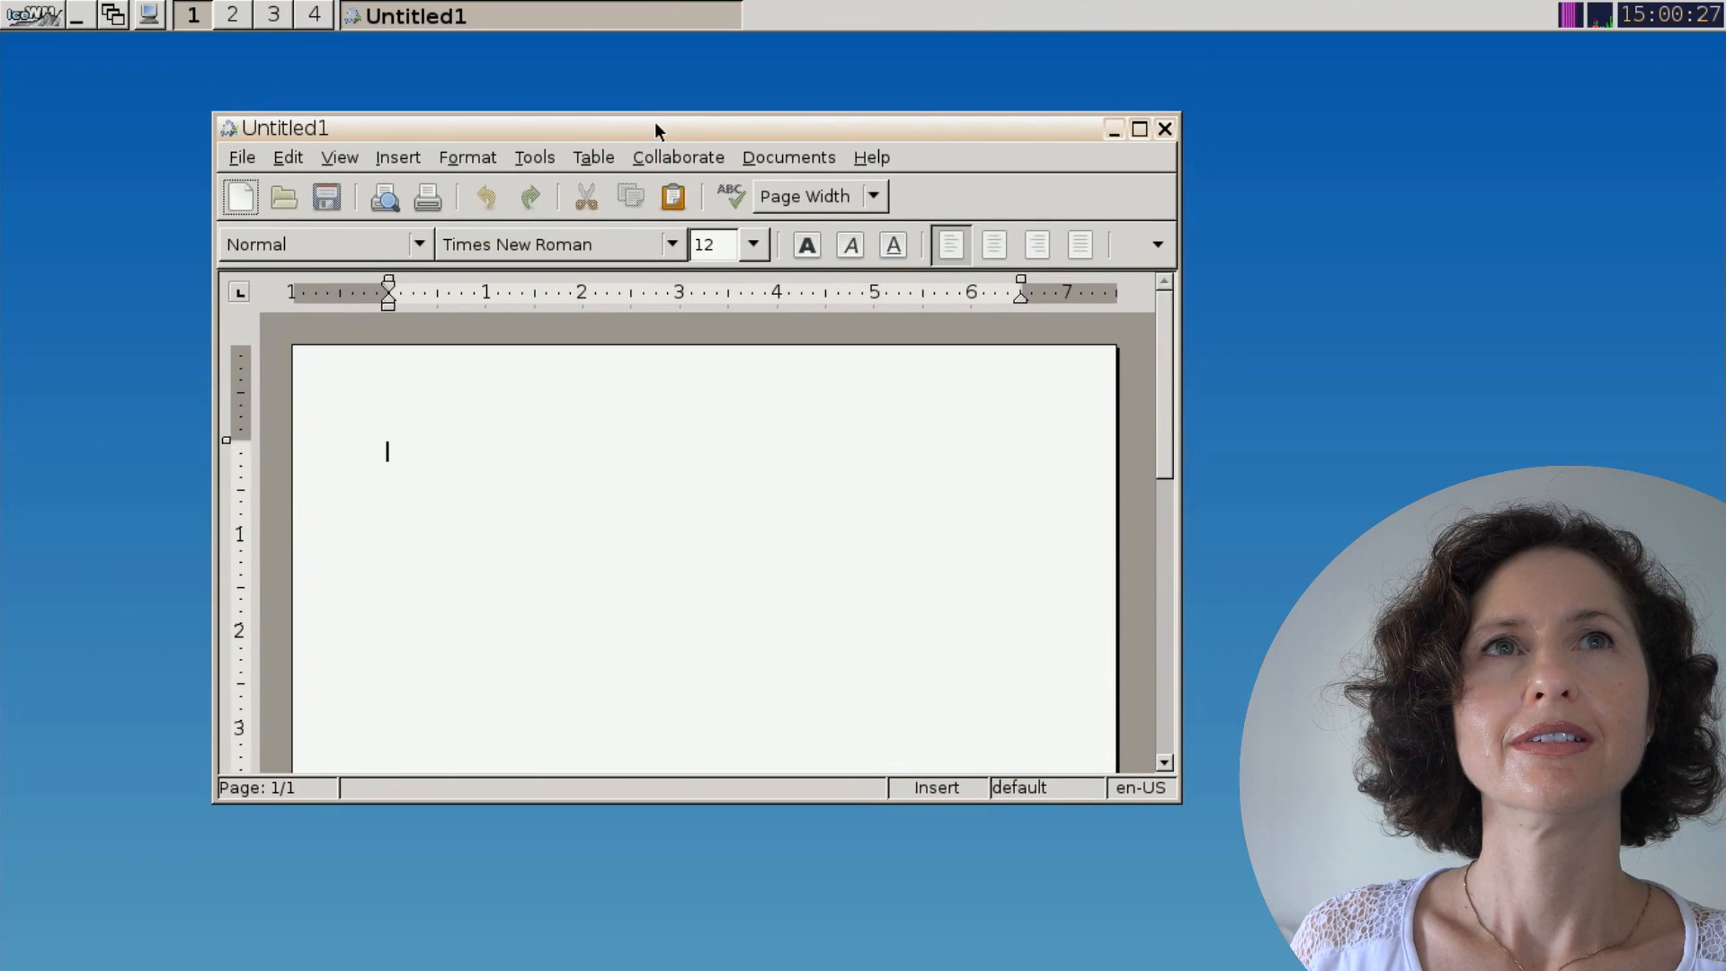
pyautogui.click(1165, 128)
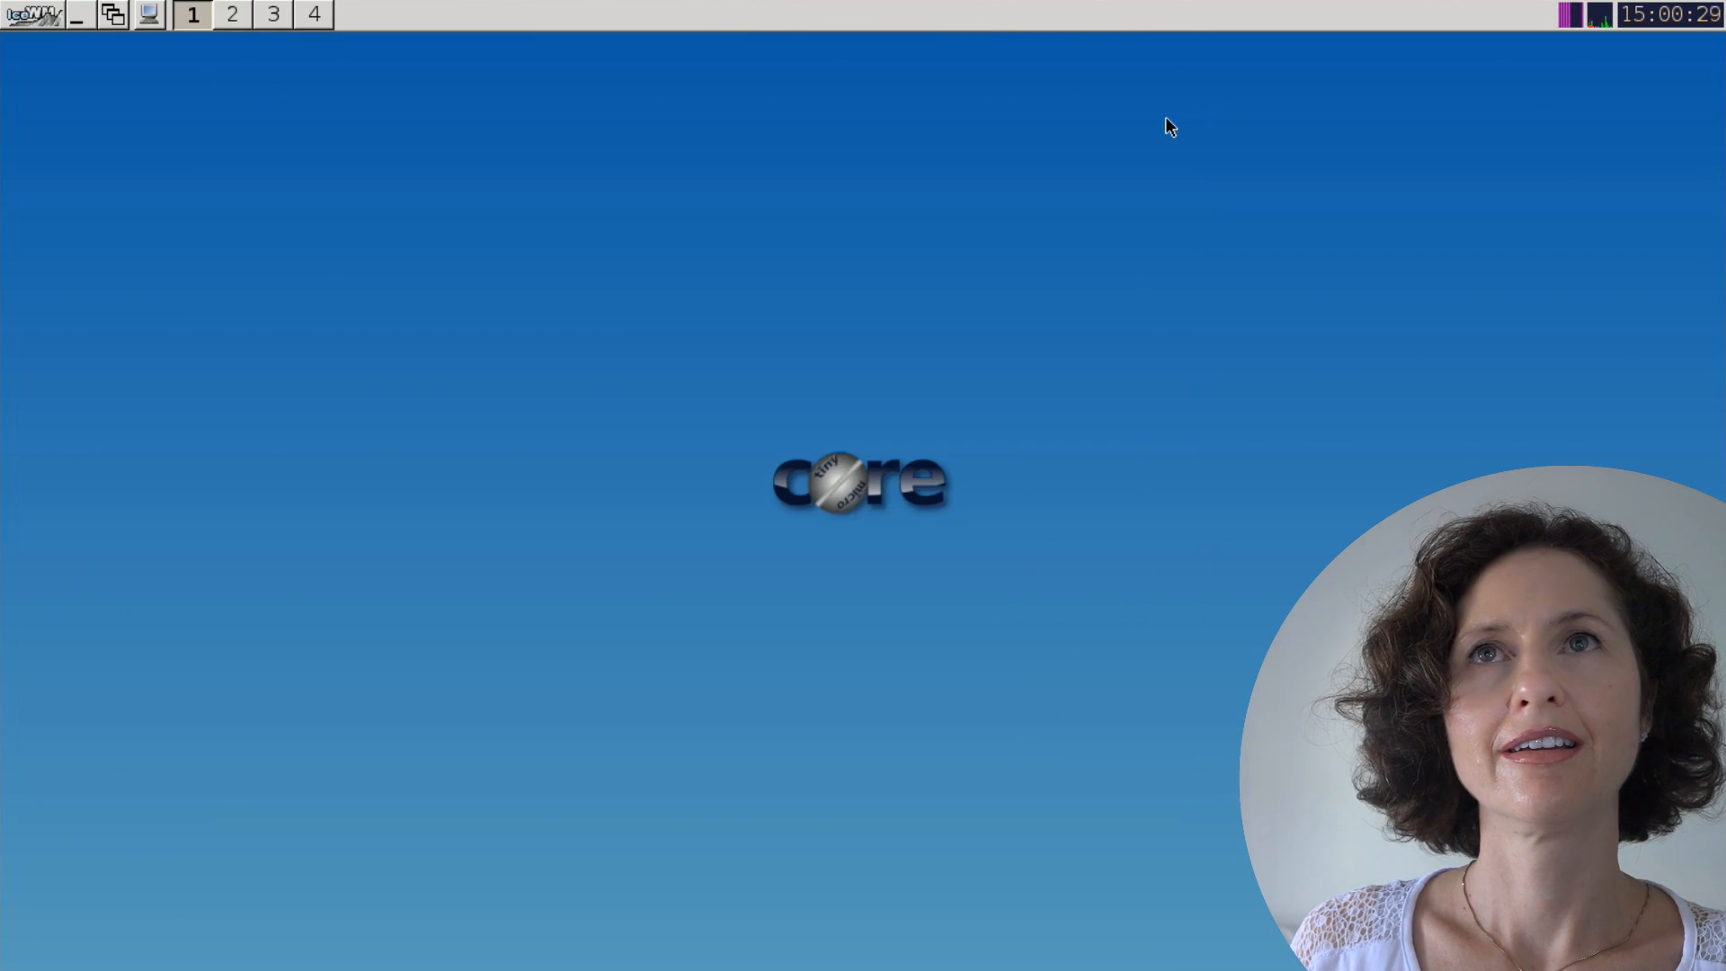
# - Look over IceWM's System Tools entries on the rebooted desktop
pyautogui.click(56, 18)
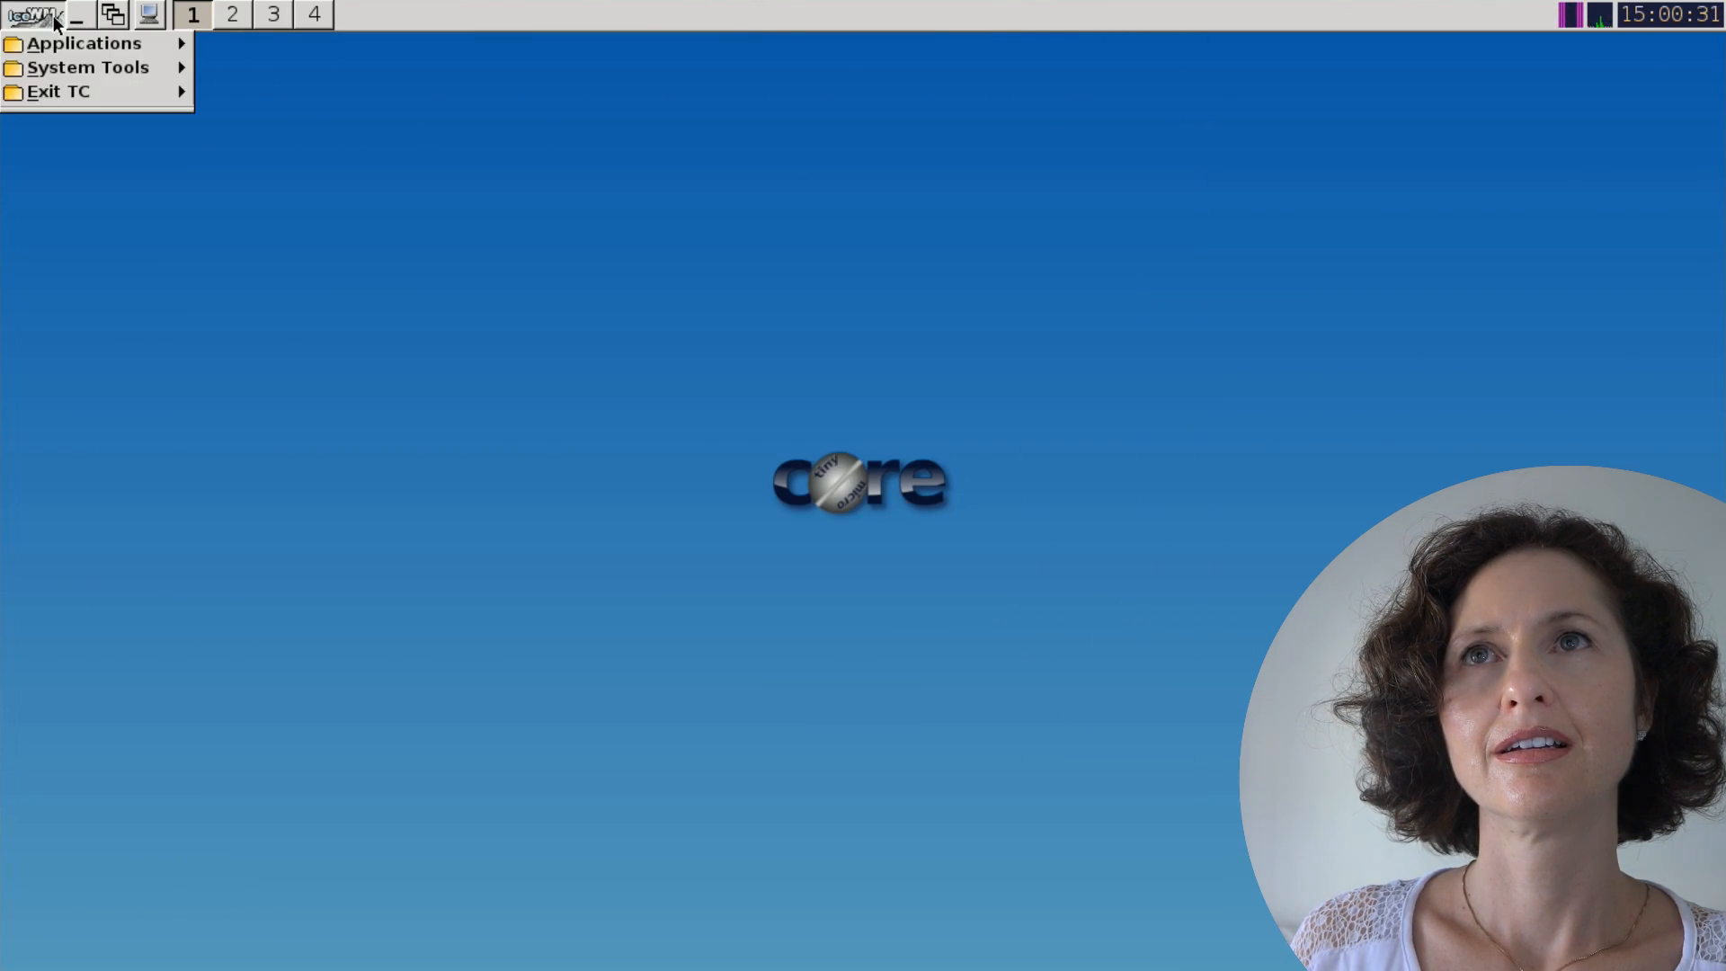
pyautogui.moveTo(81, 72)
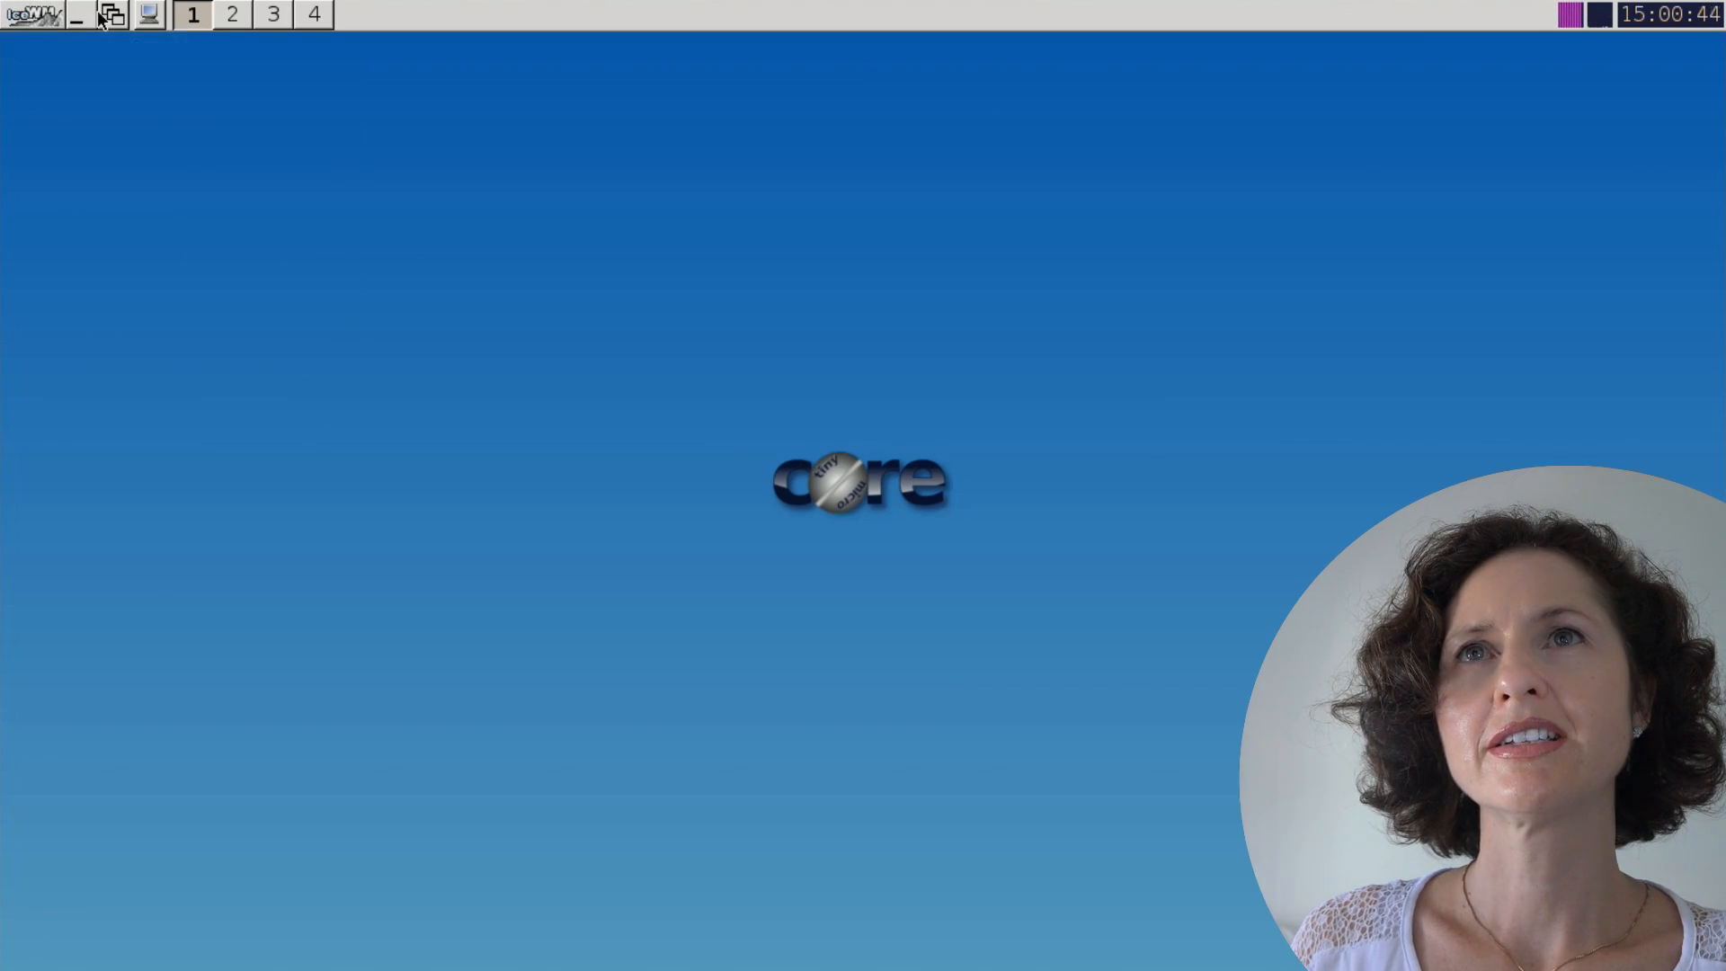
# - Look over IceWM's workspace list and its Applications, System Tools and Exit TC entries
pyautogui.click(113, 16)
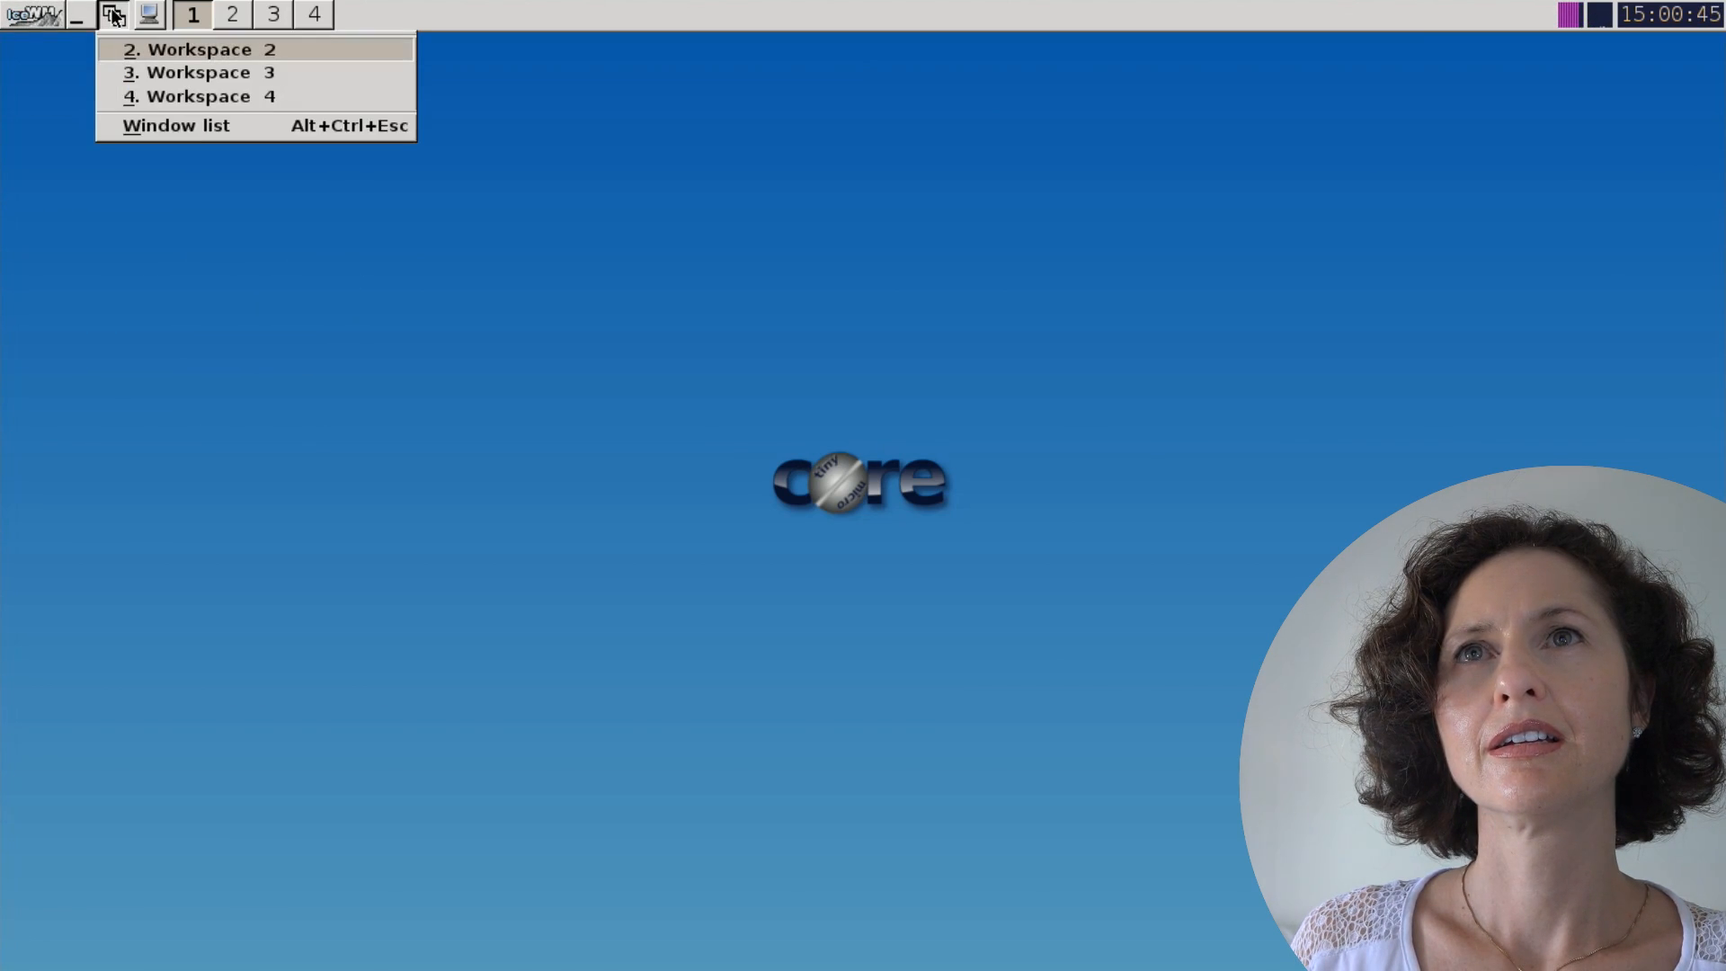
pyautogui.click(148, 17)
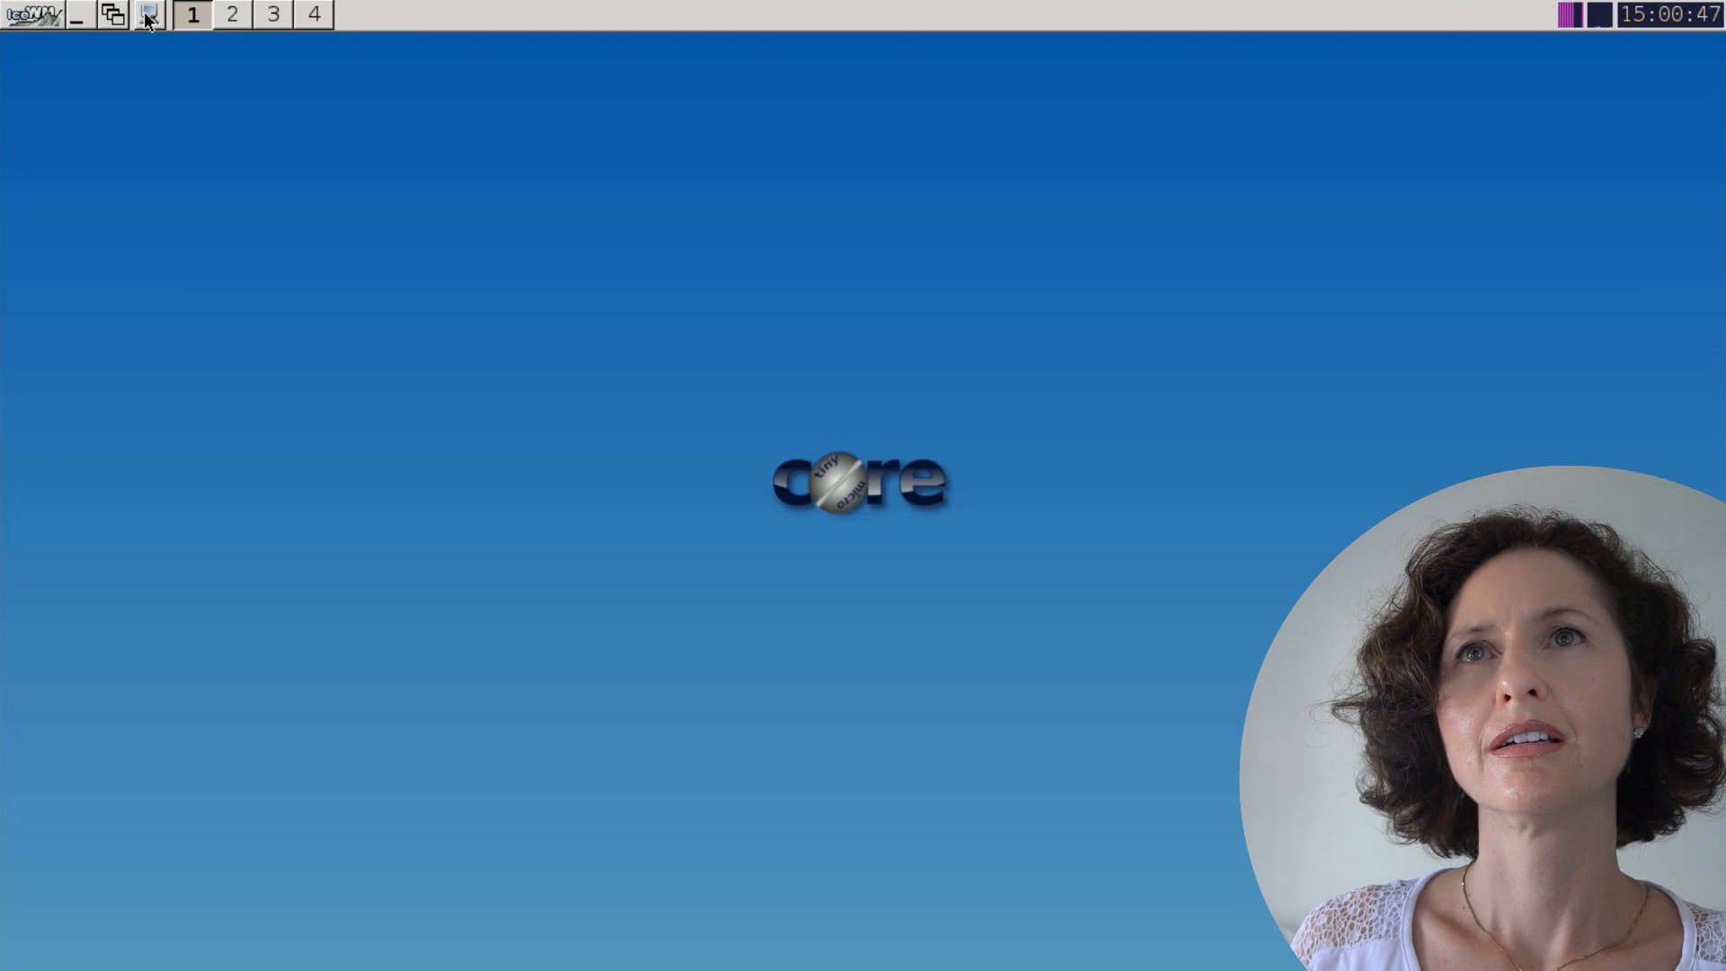
pyautogui.click(39, 27)
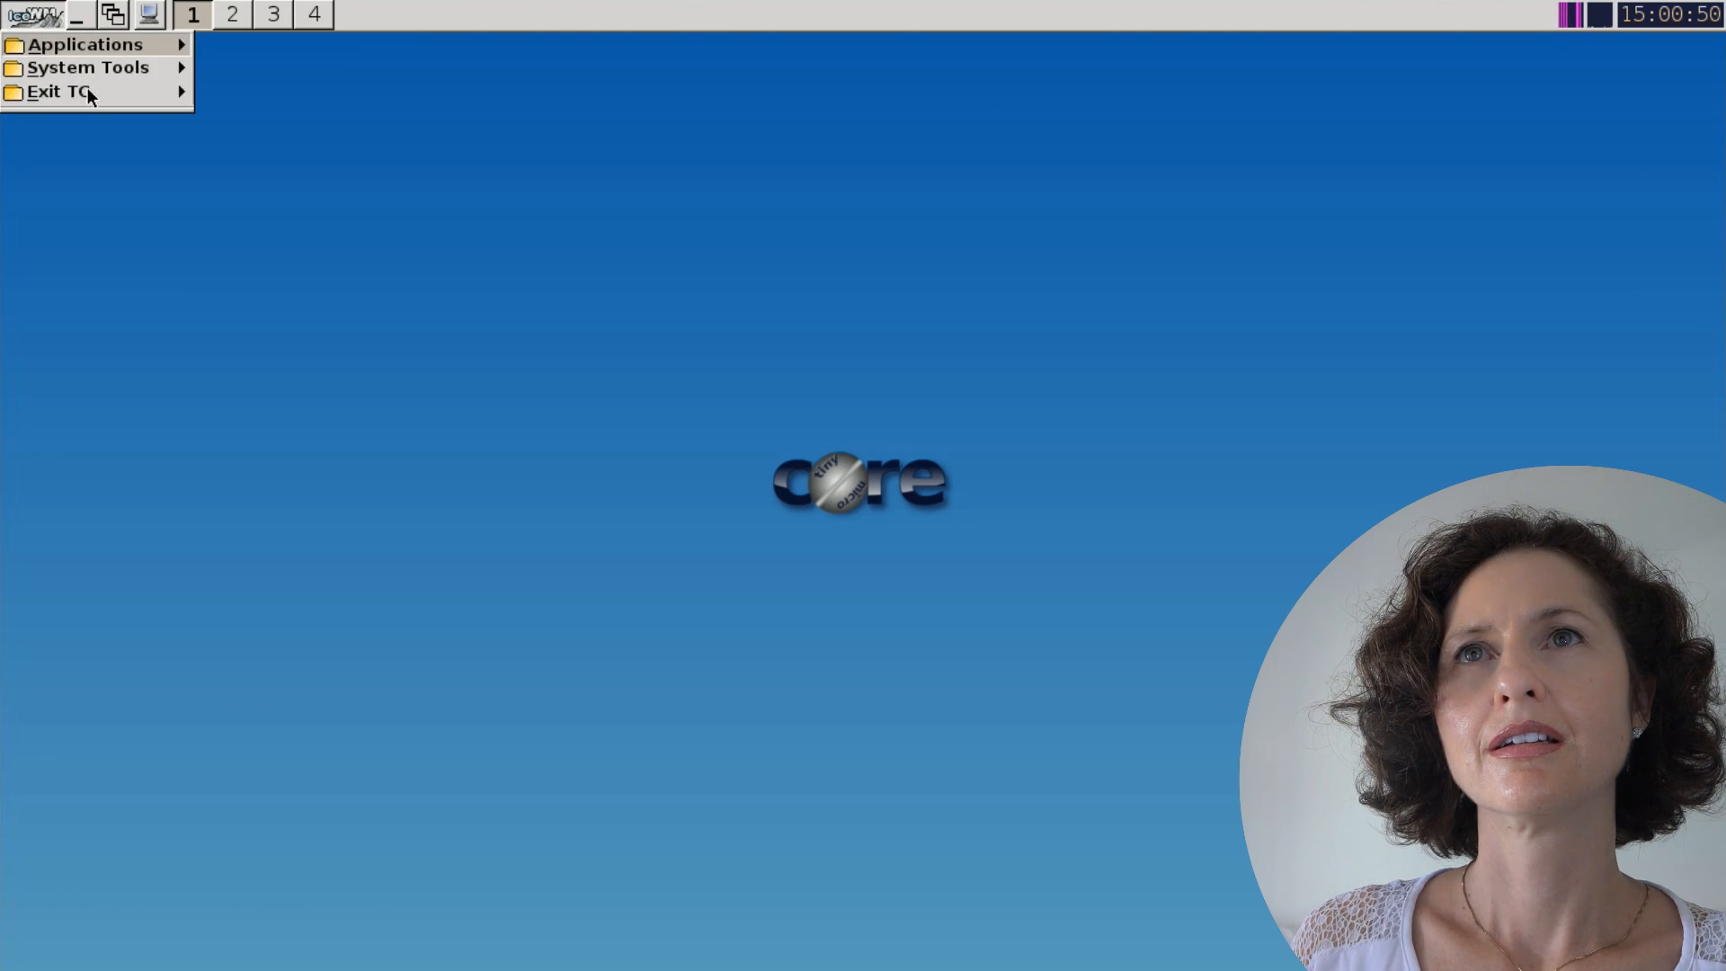
pyautogui.moveTo(90, 93)
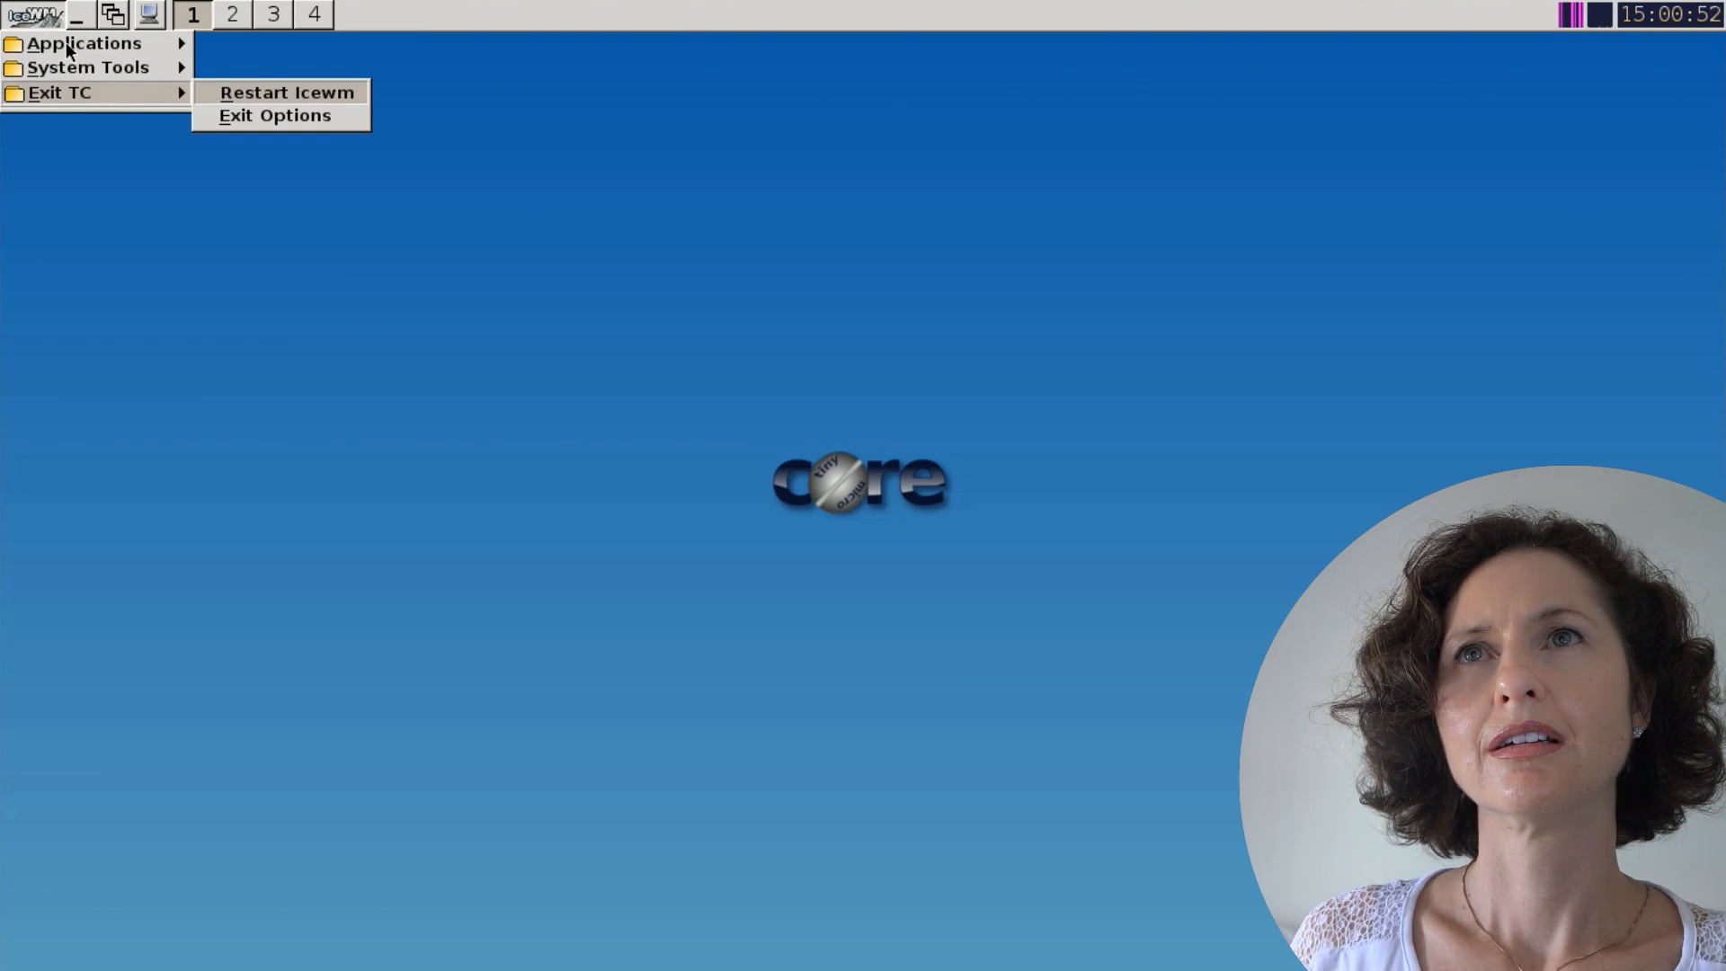
pyautogui.moveTo(69, 43)
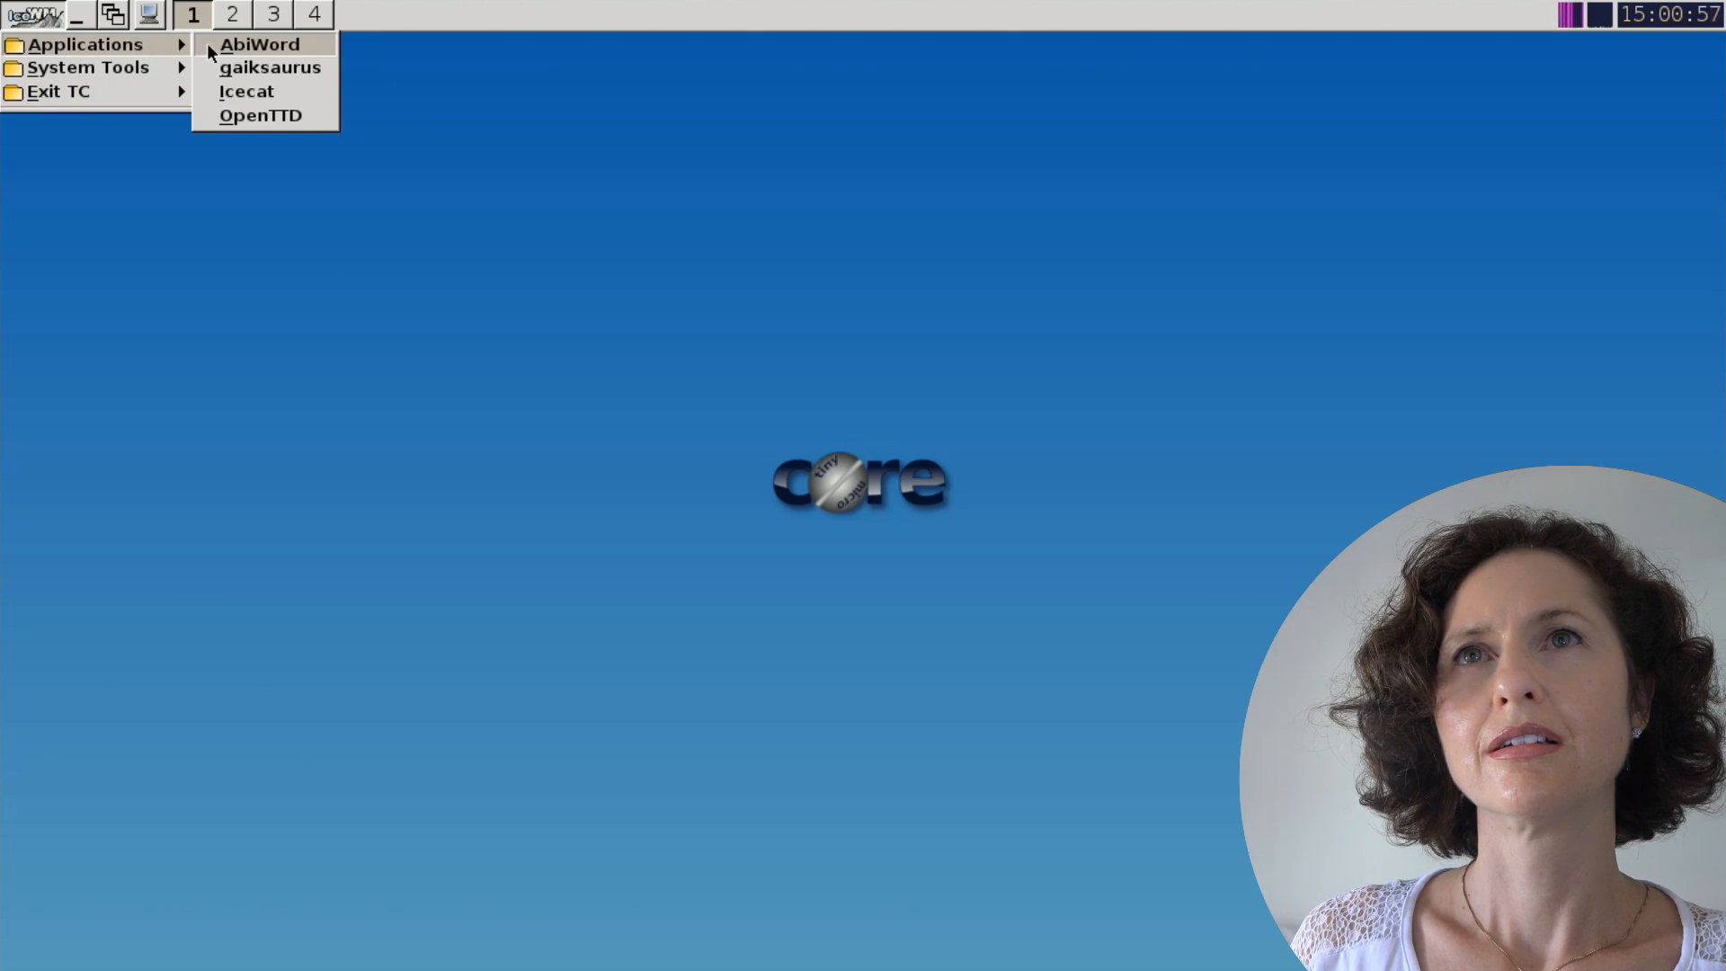
pyautogui.click(812, 941)
pyautogui.click(44, 20)
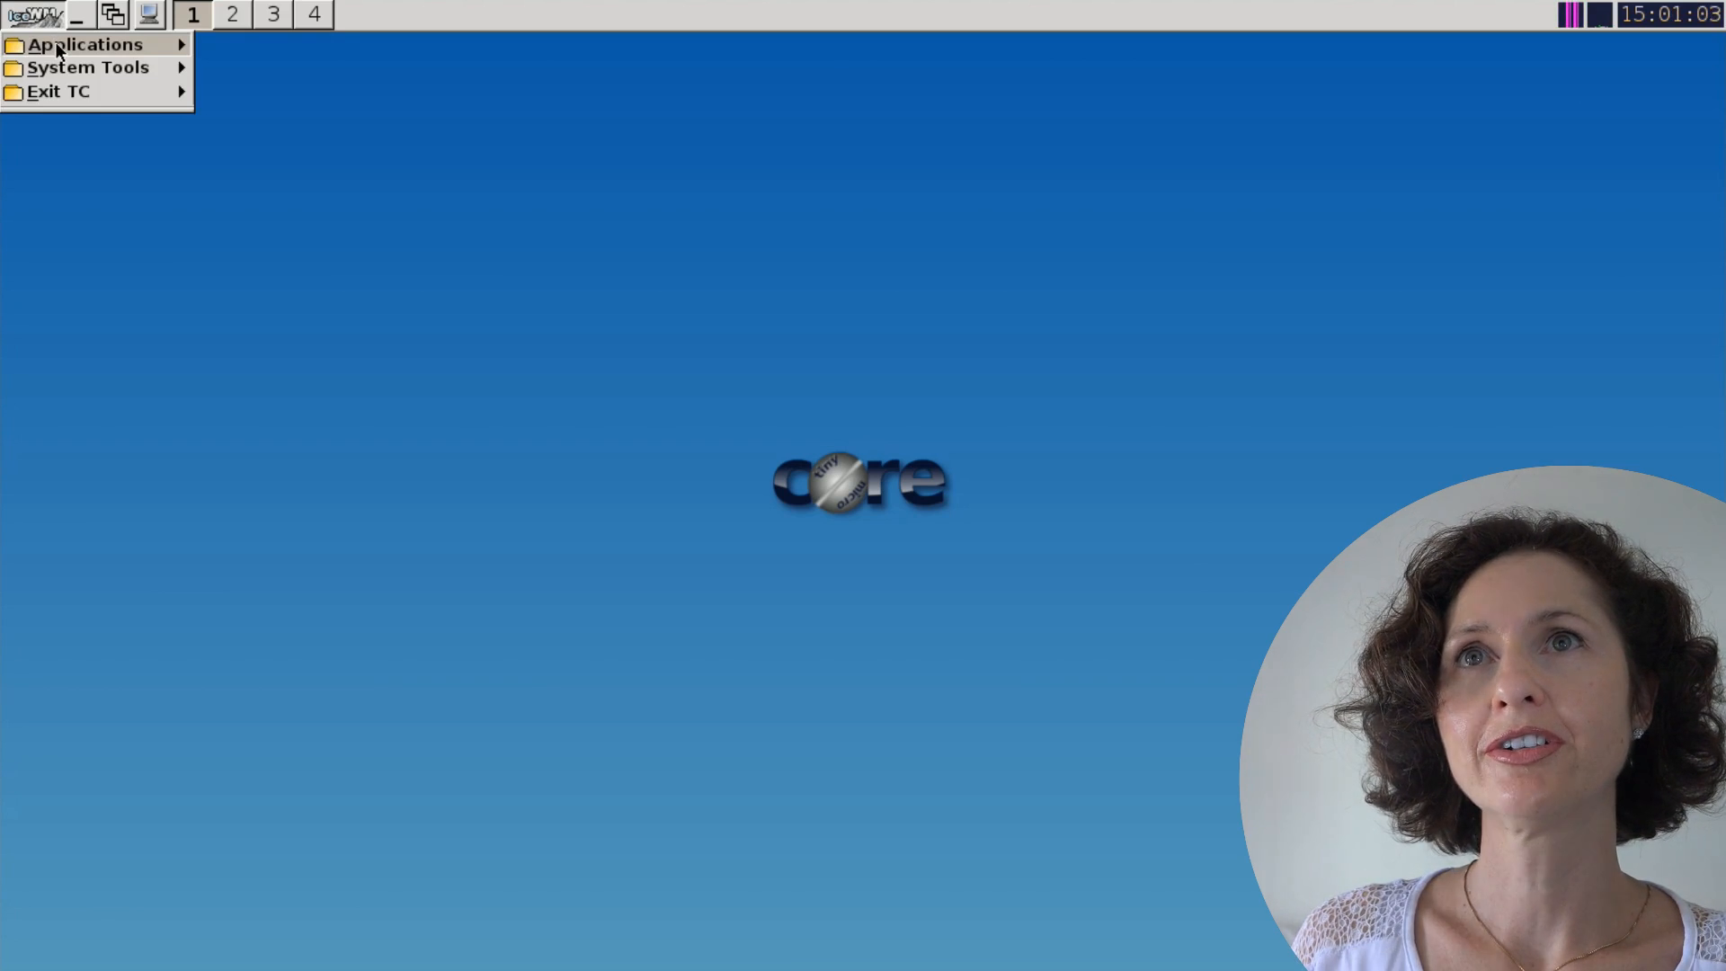
pyautogui.moveTo(120, 68)
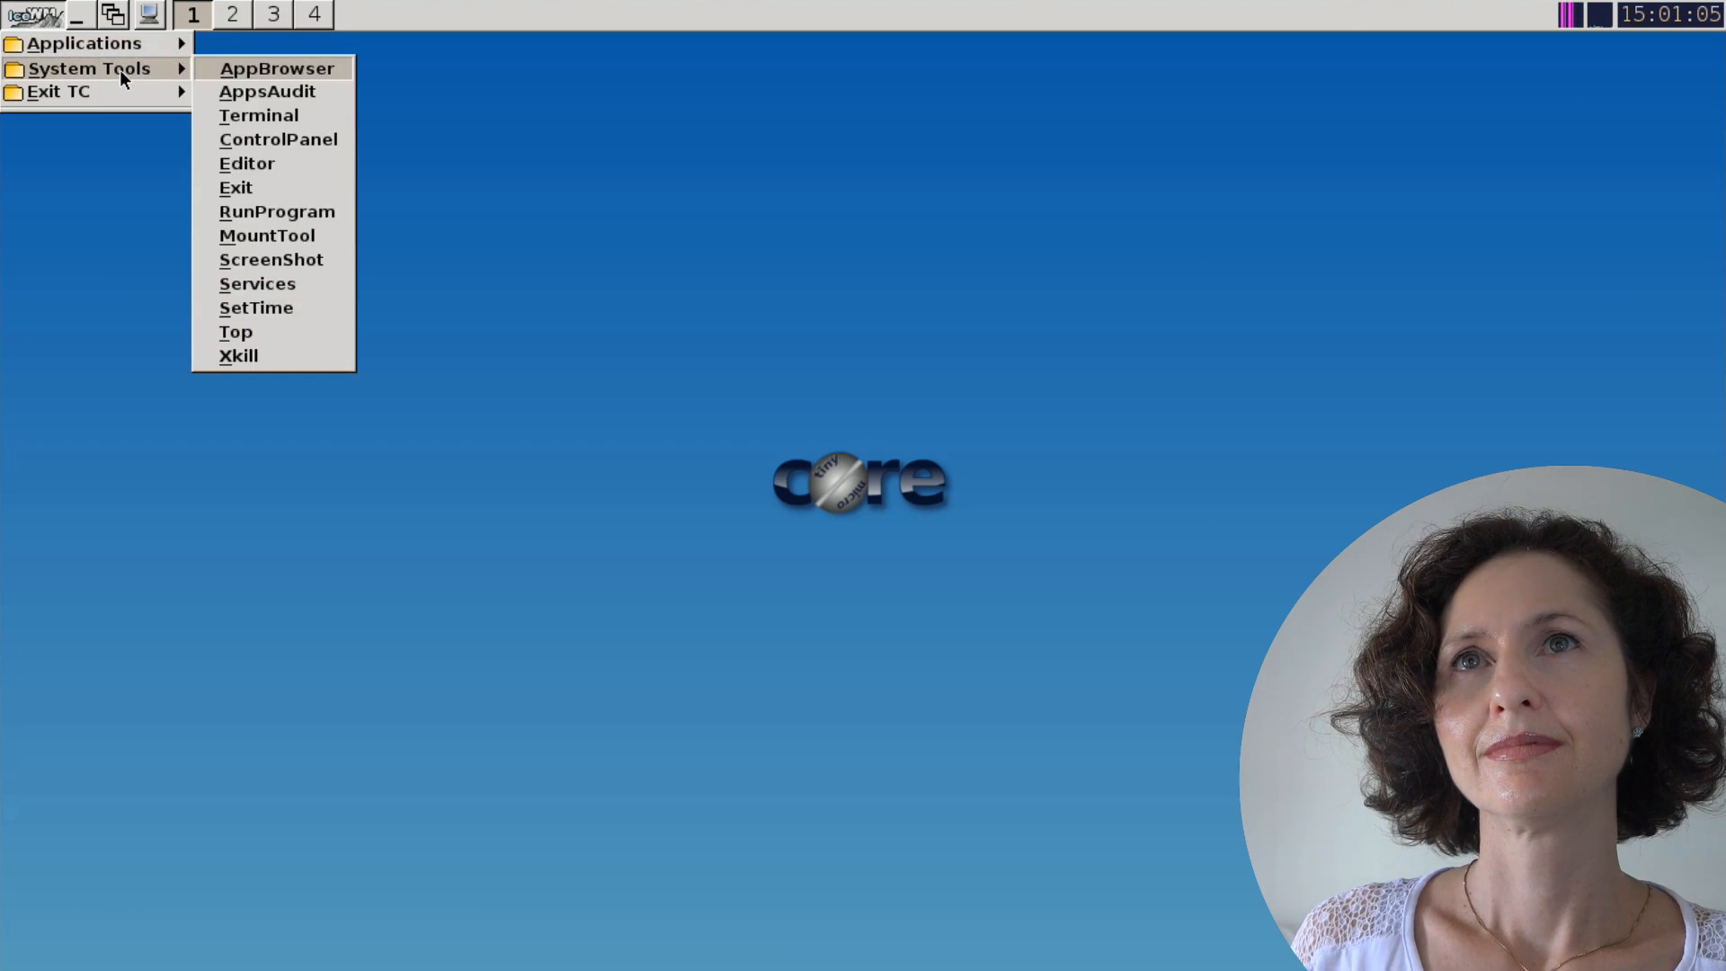
pyautogui.click(45, 26)
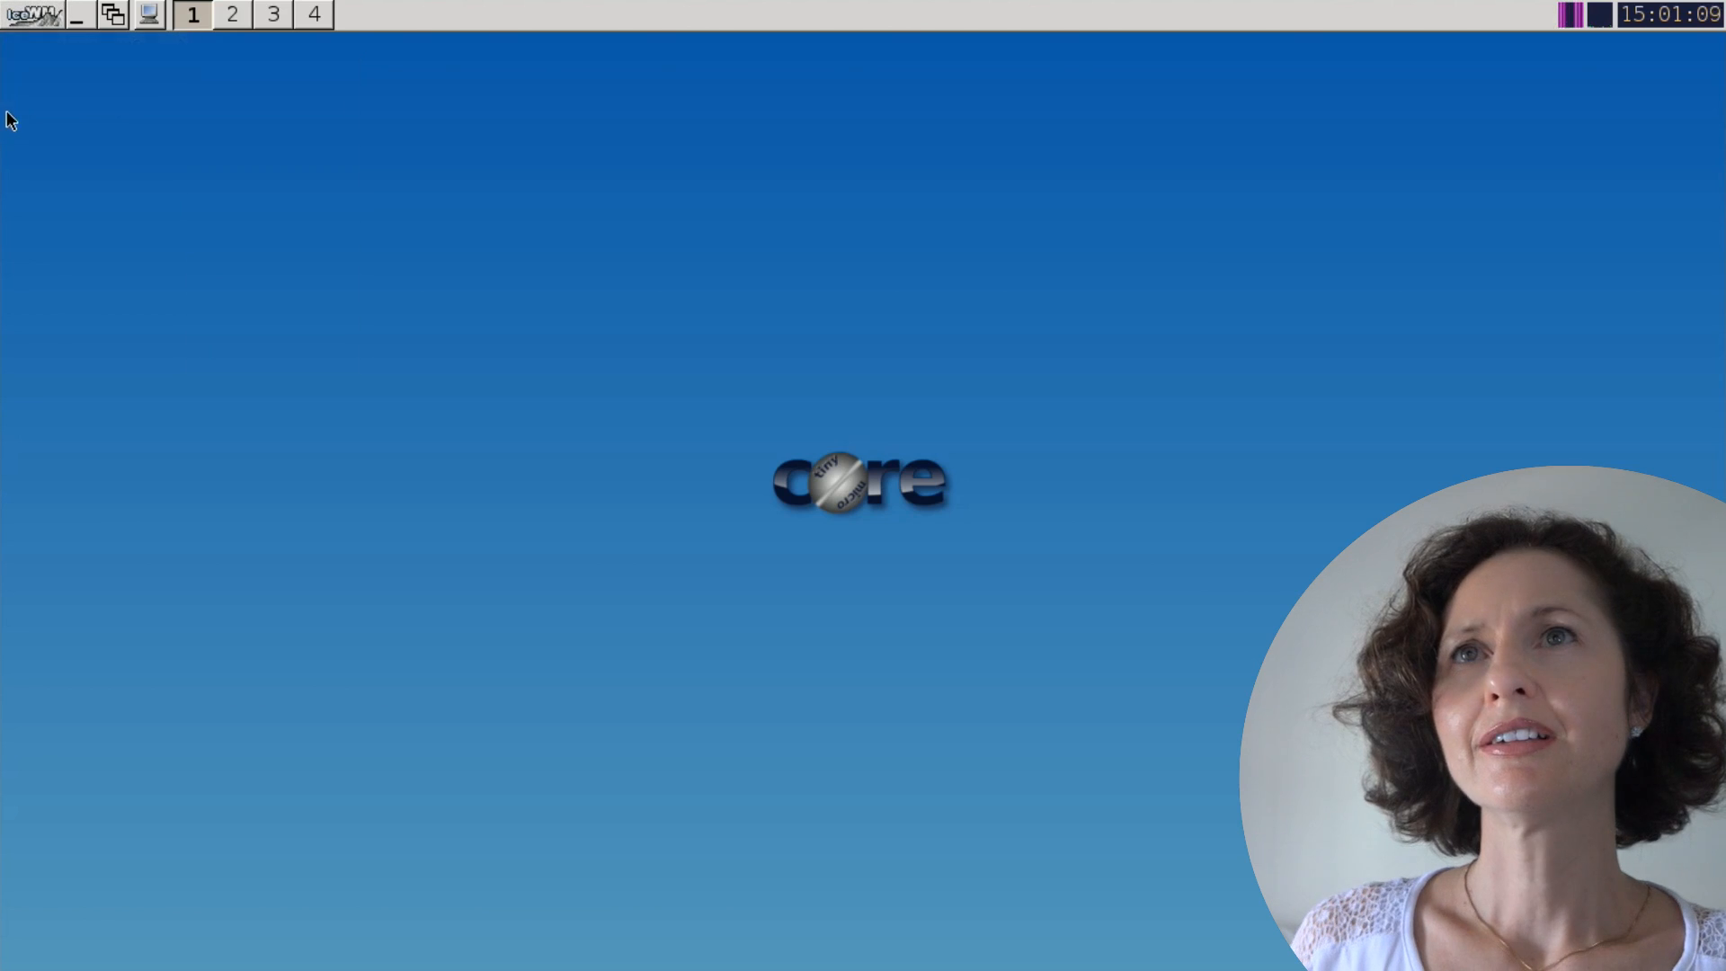
pyautogui.click(43, 18)
pyautogui.click(113, 149)
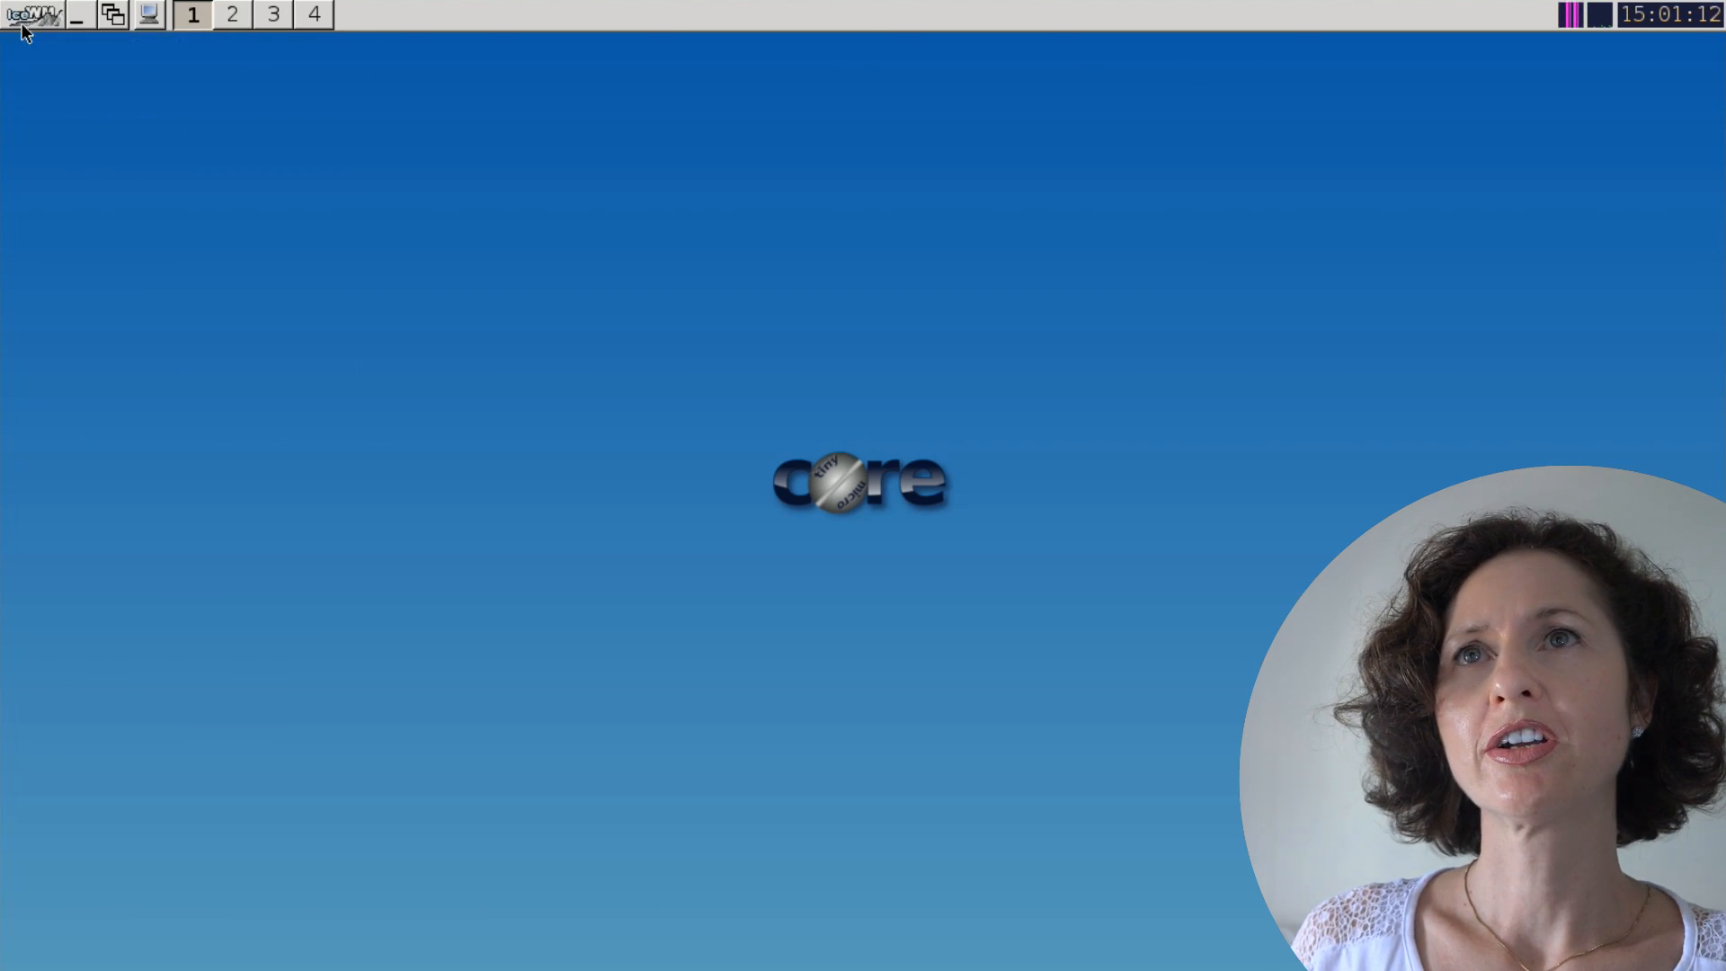
# - Launch AbiWord twice from IceWM's applications, closing its blank document window each time
pyautogui.click(25, 13)
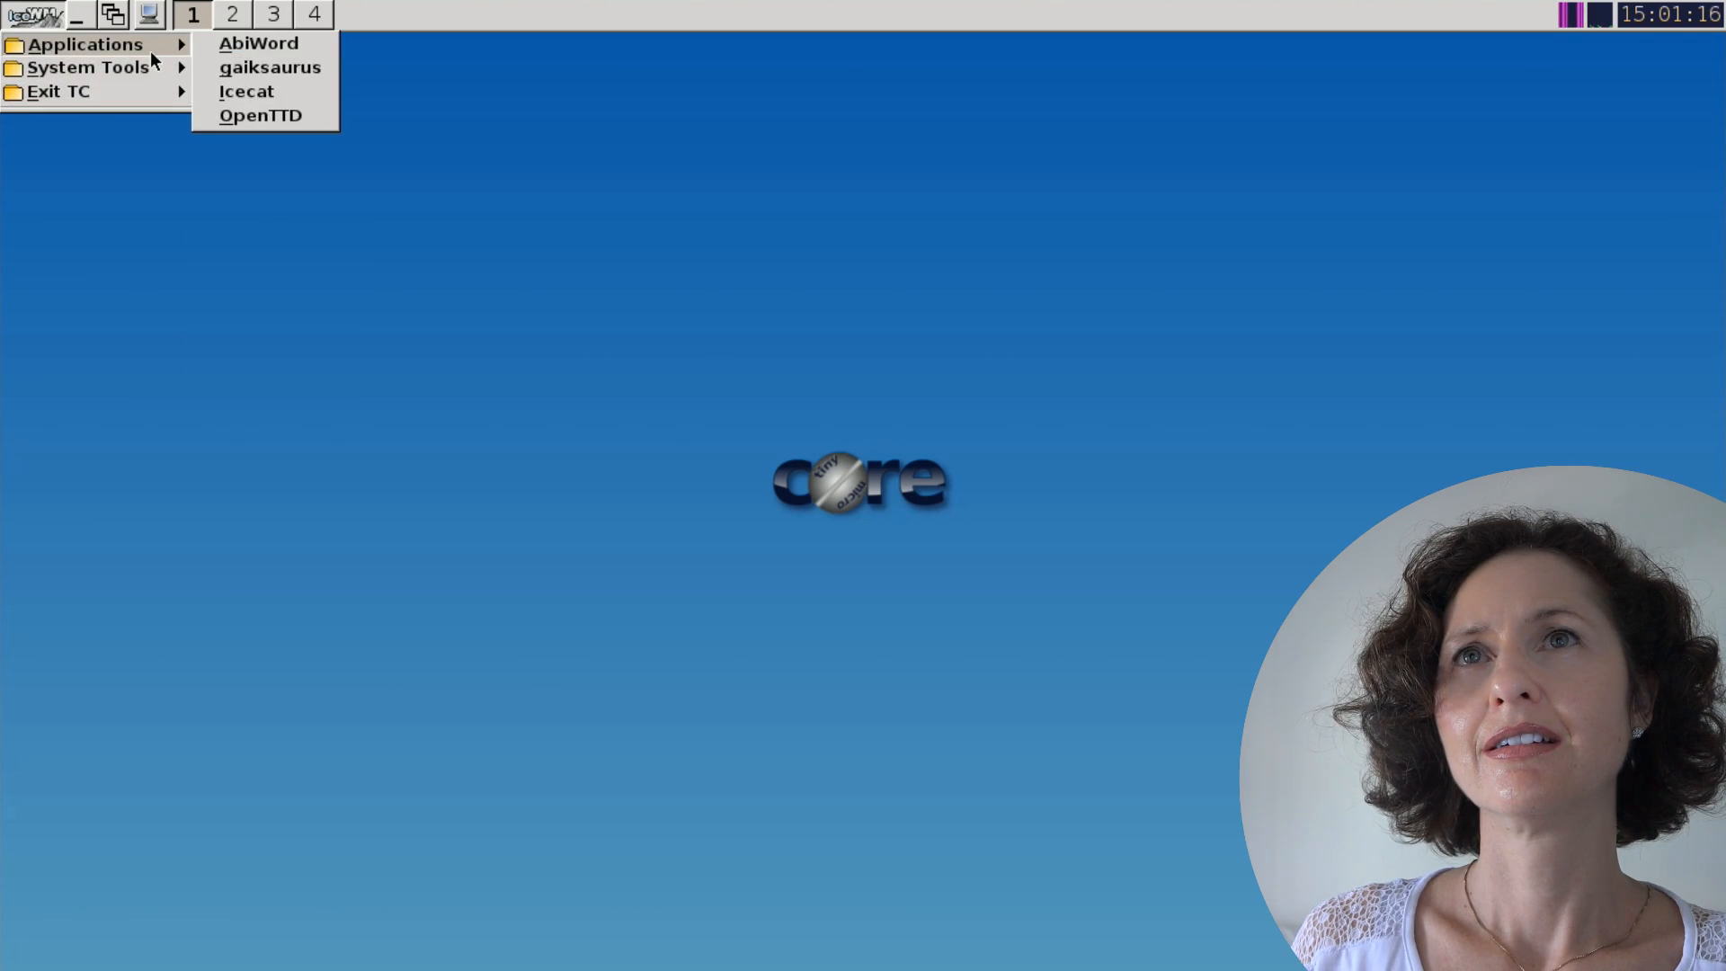
pyautogui.click(231, 45)
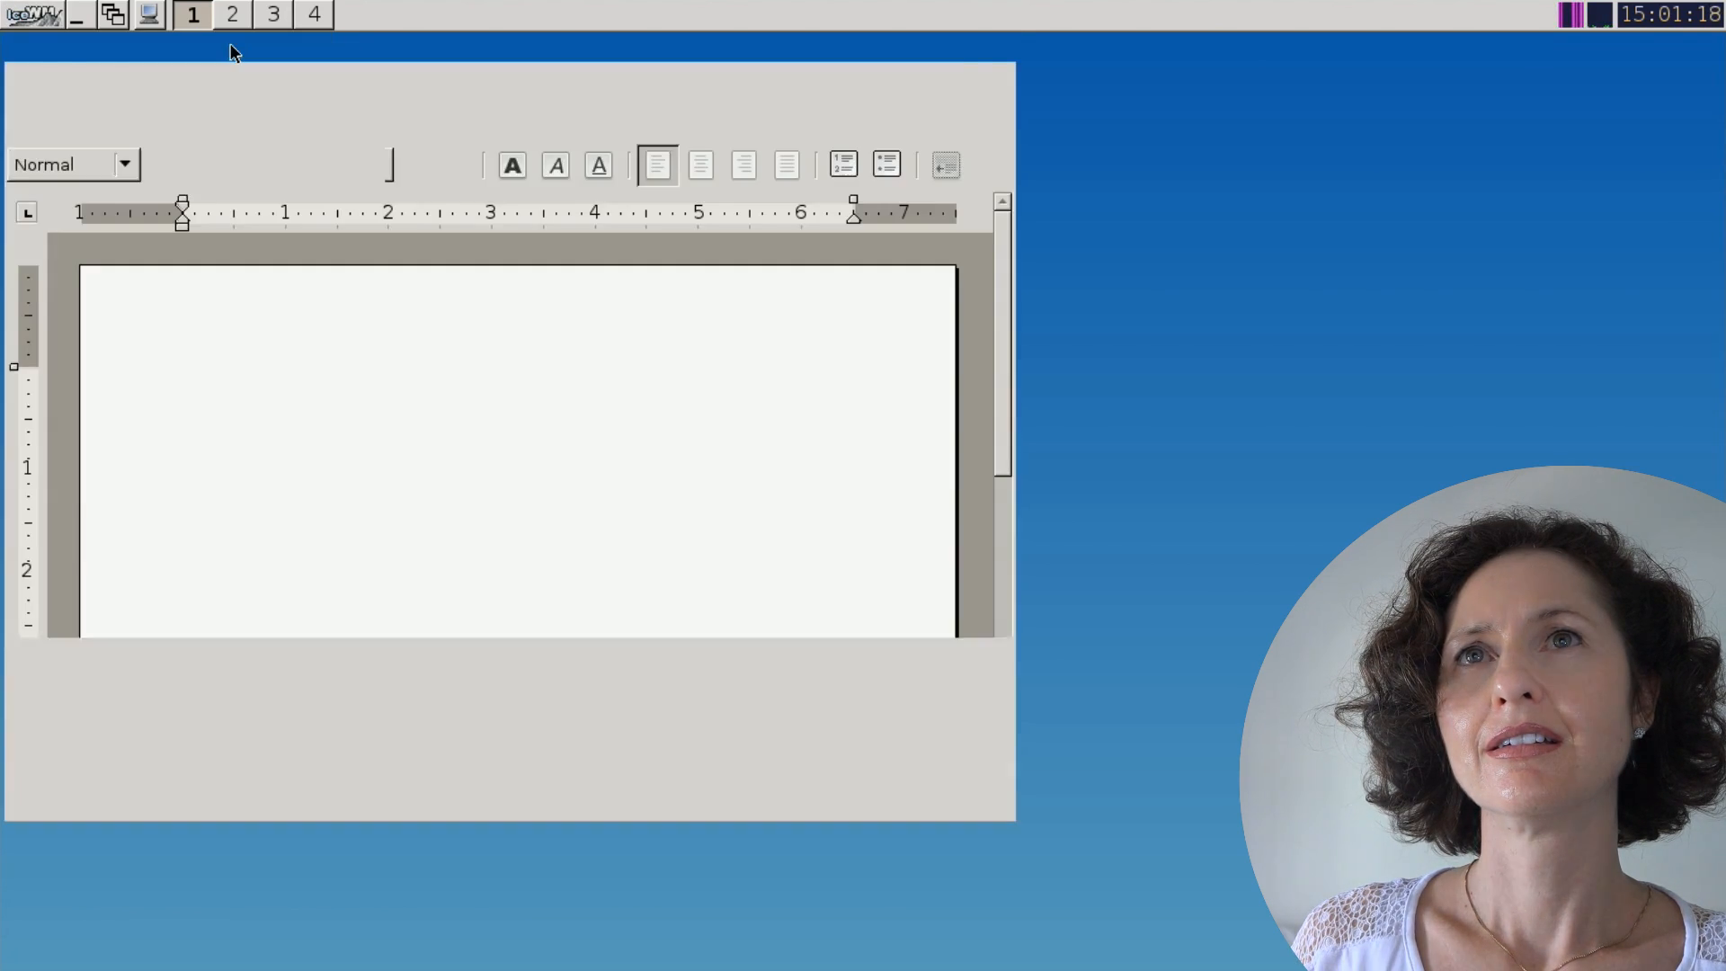
pyautogui.click(1003, 49)
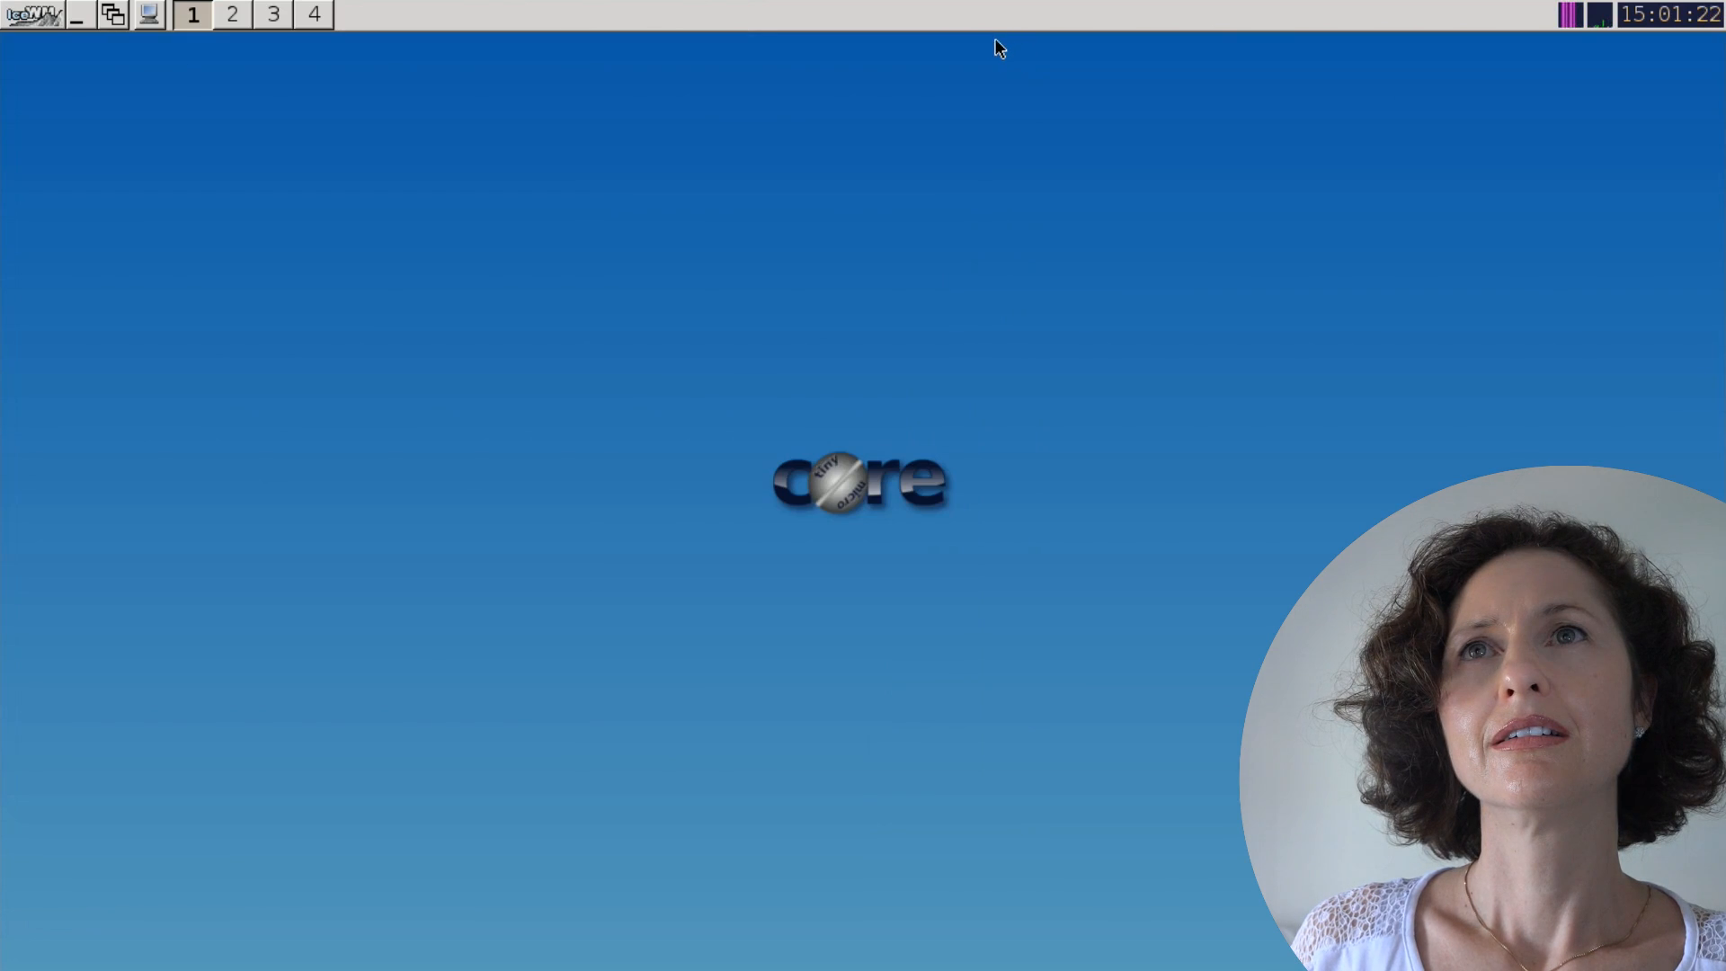
pyautogui.click(54, 25)
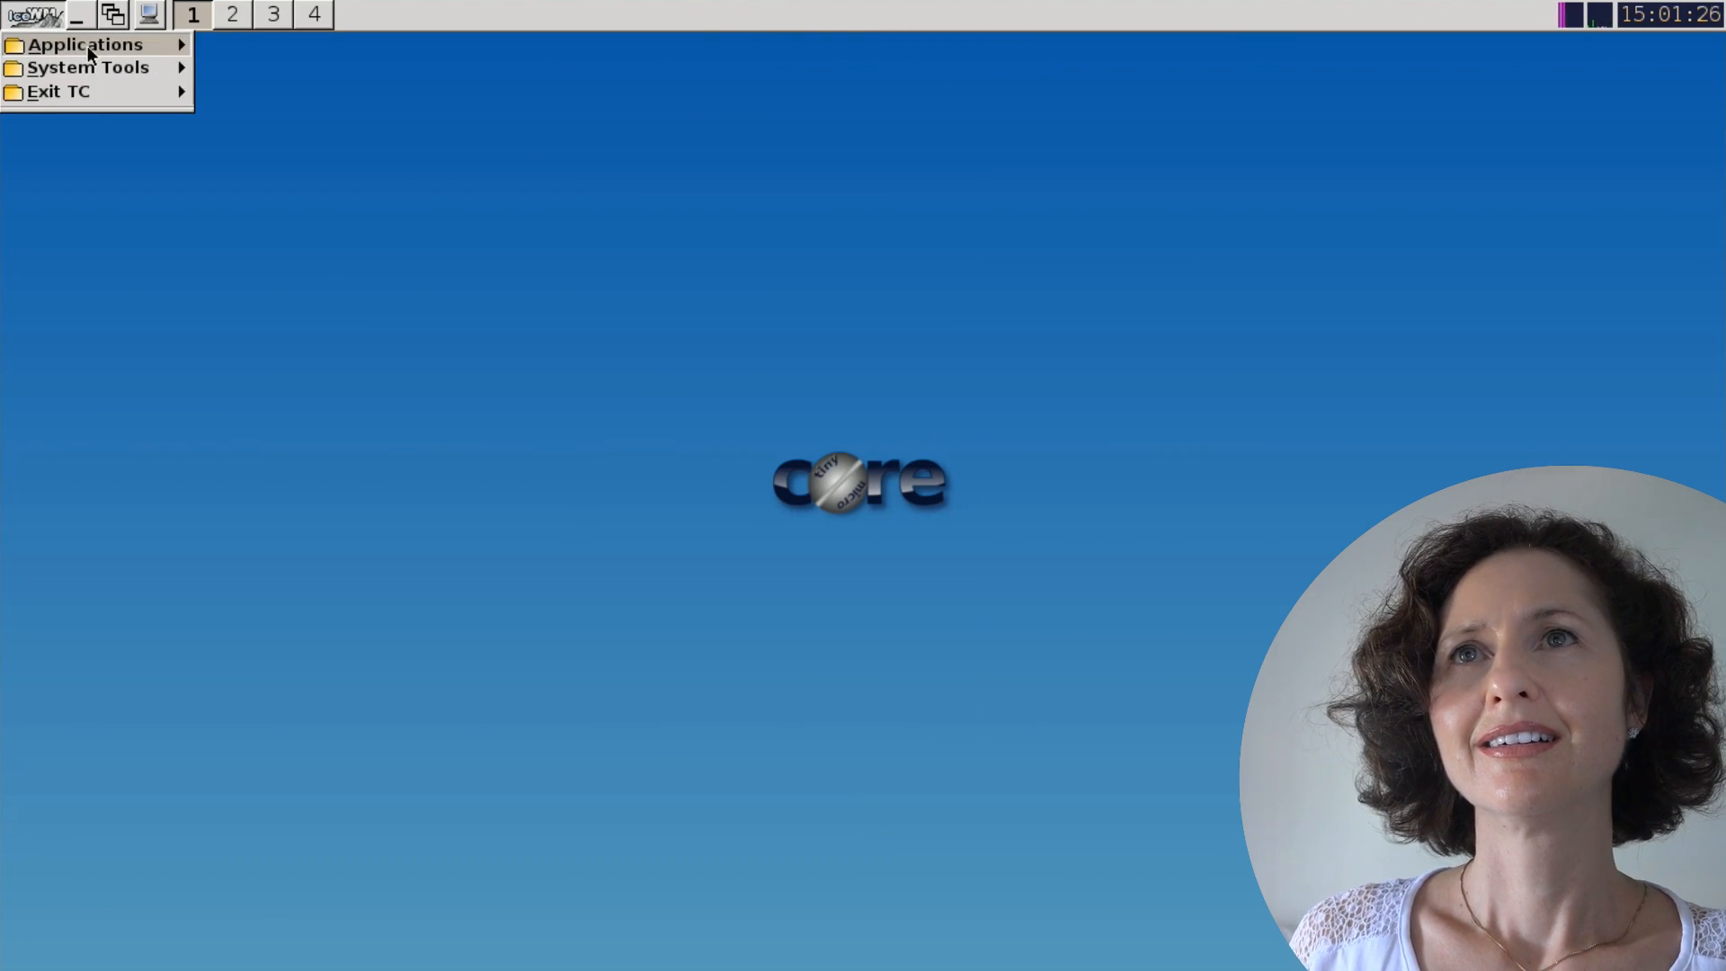
pyautogui.moveTo(88, 46)
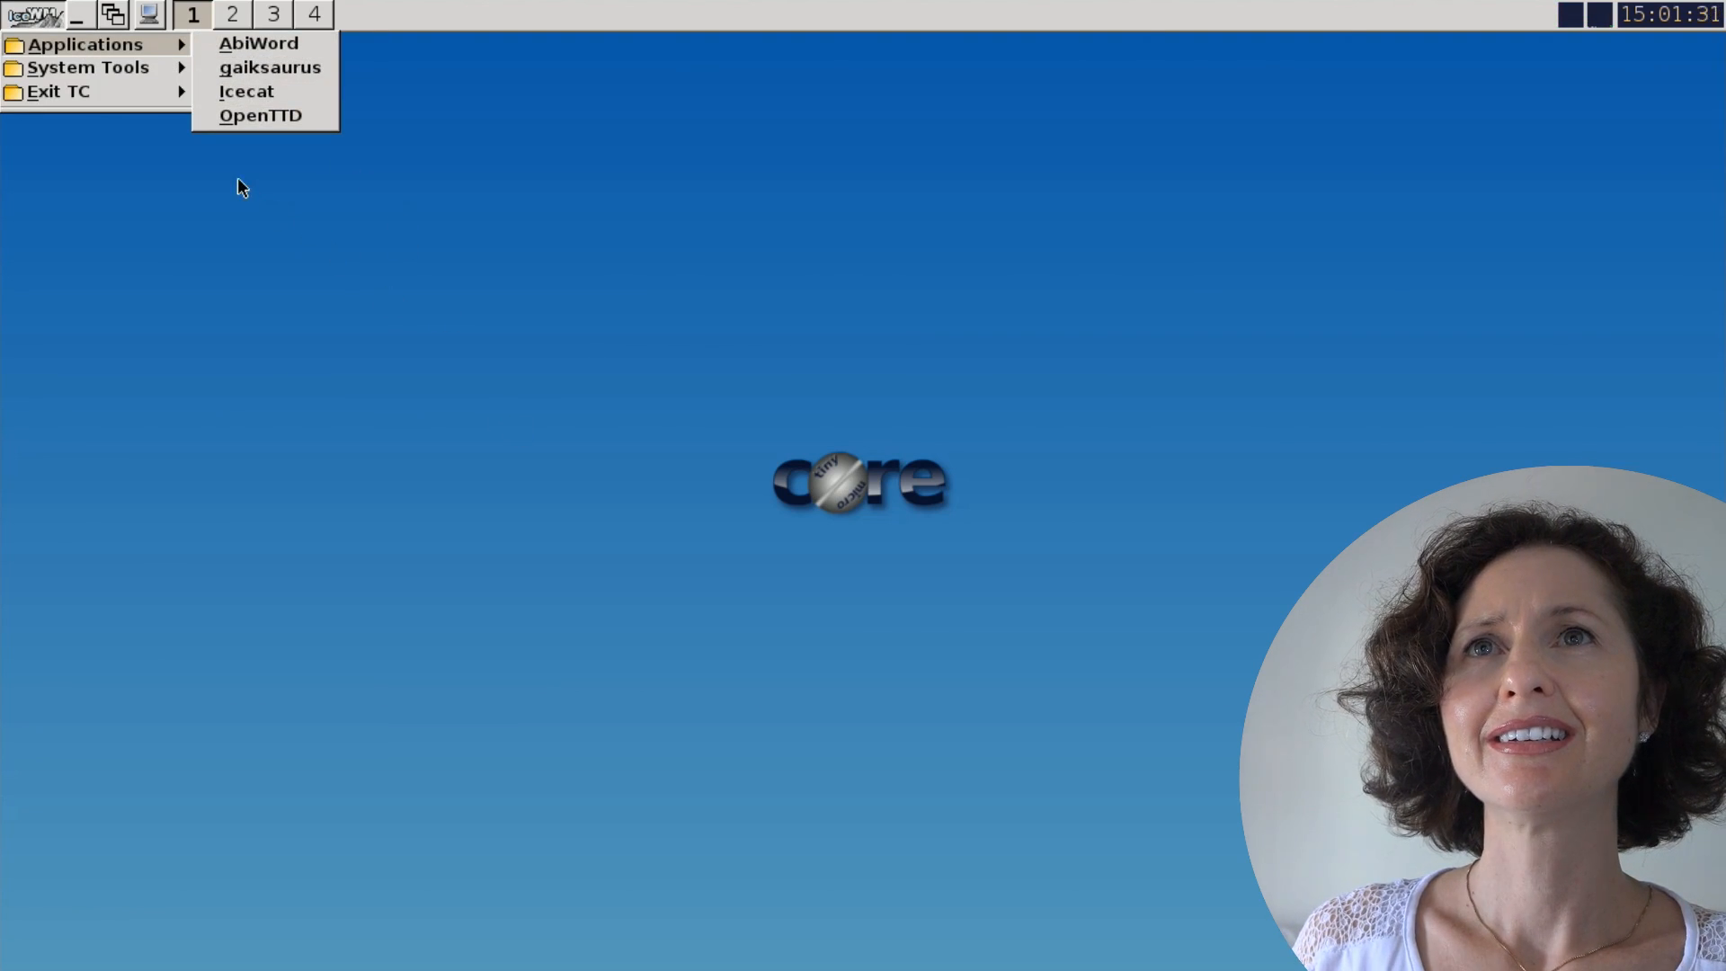
pyautogui.click(259, 43)
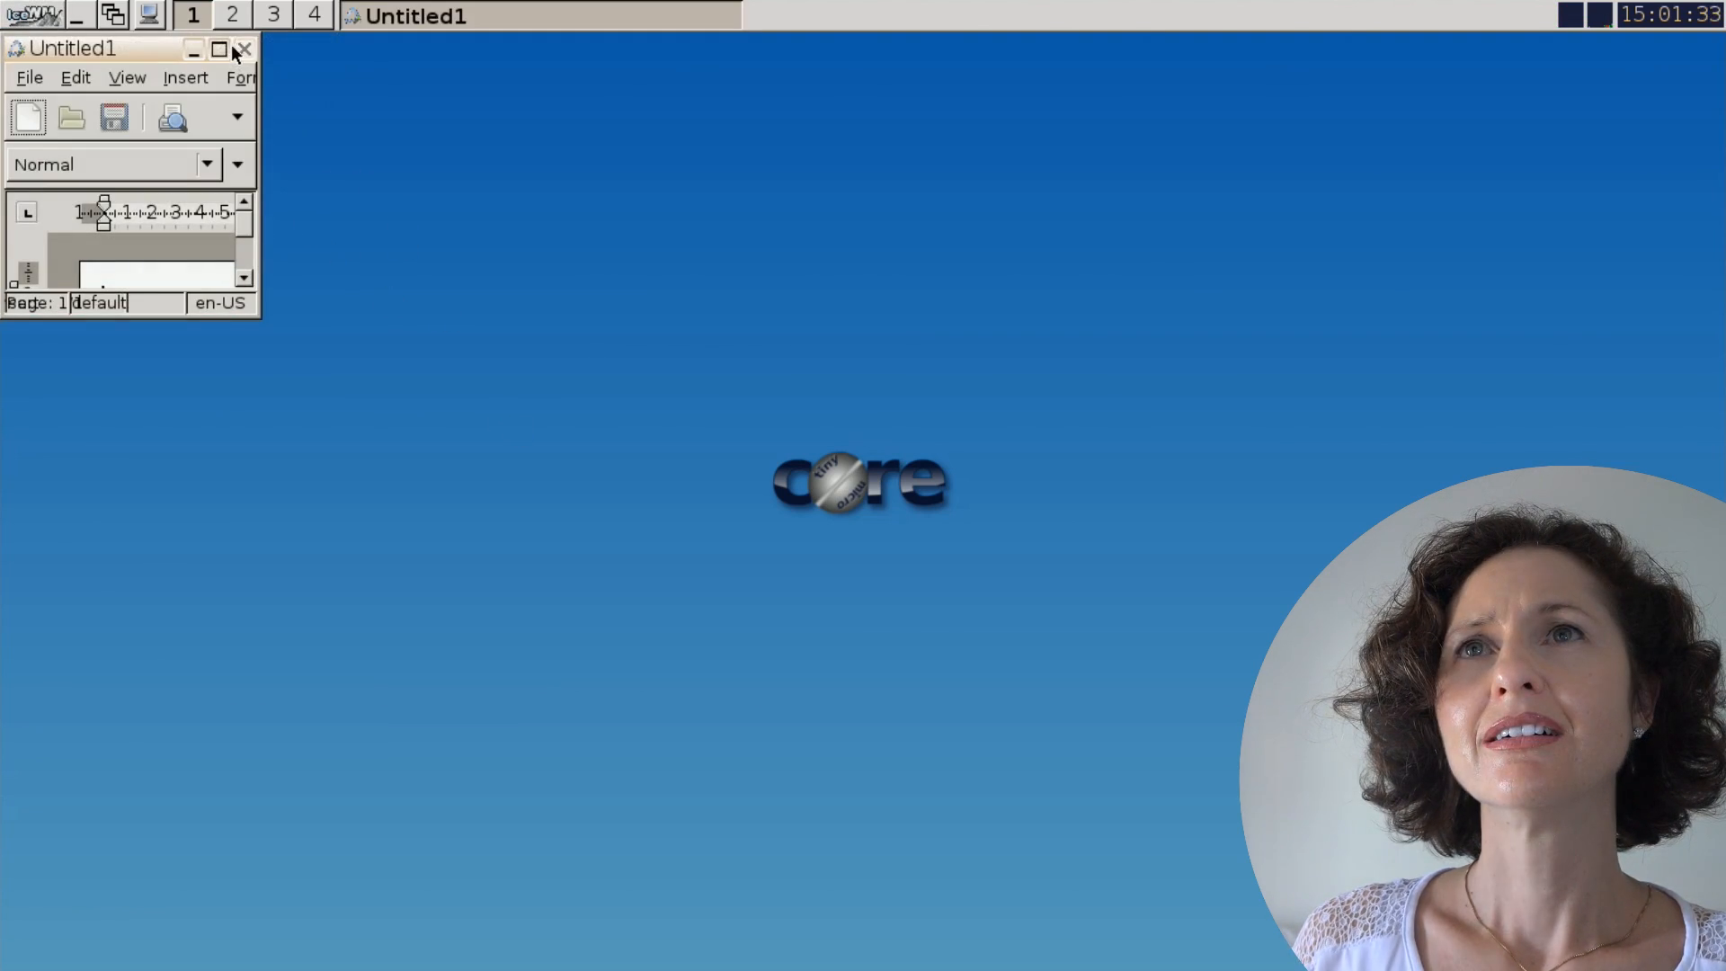
pyautogui.click(27, 15)
pyautogui.click(274, 111)
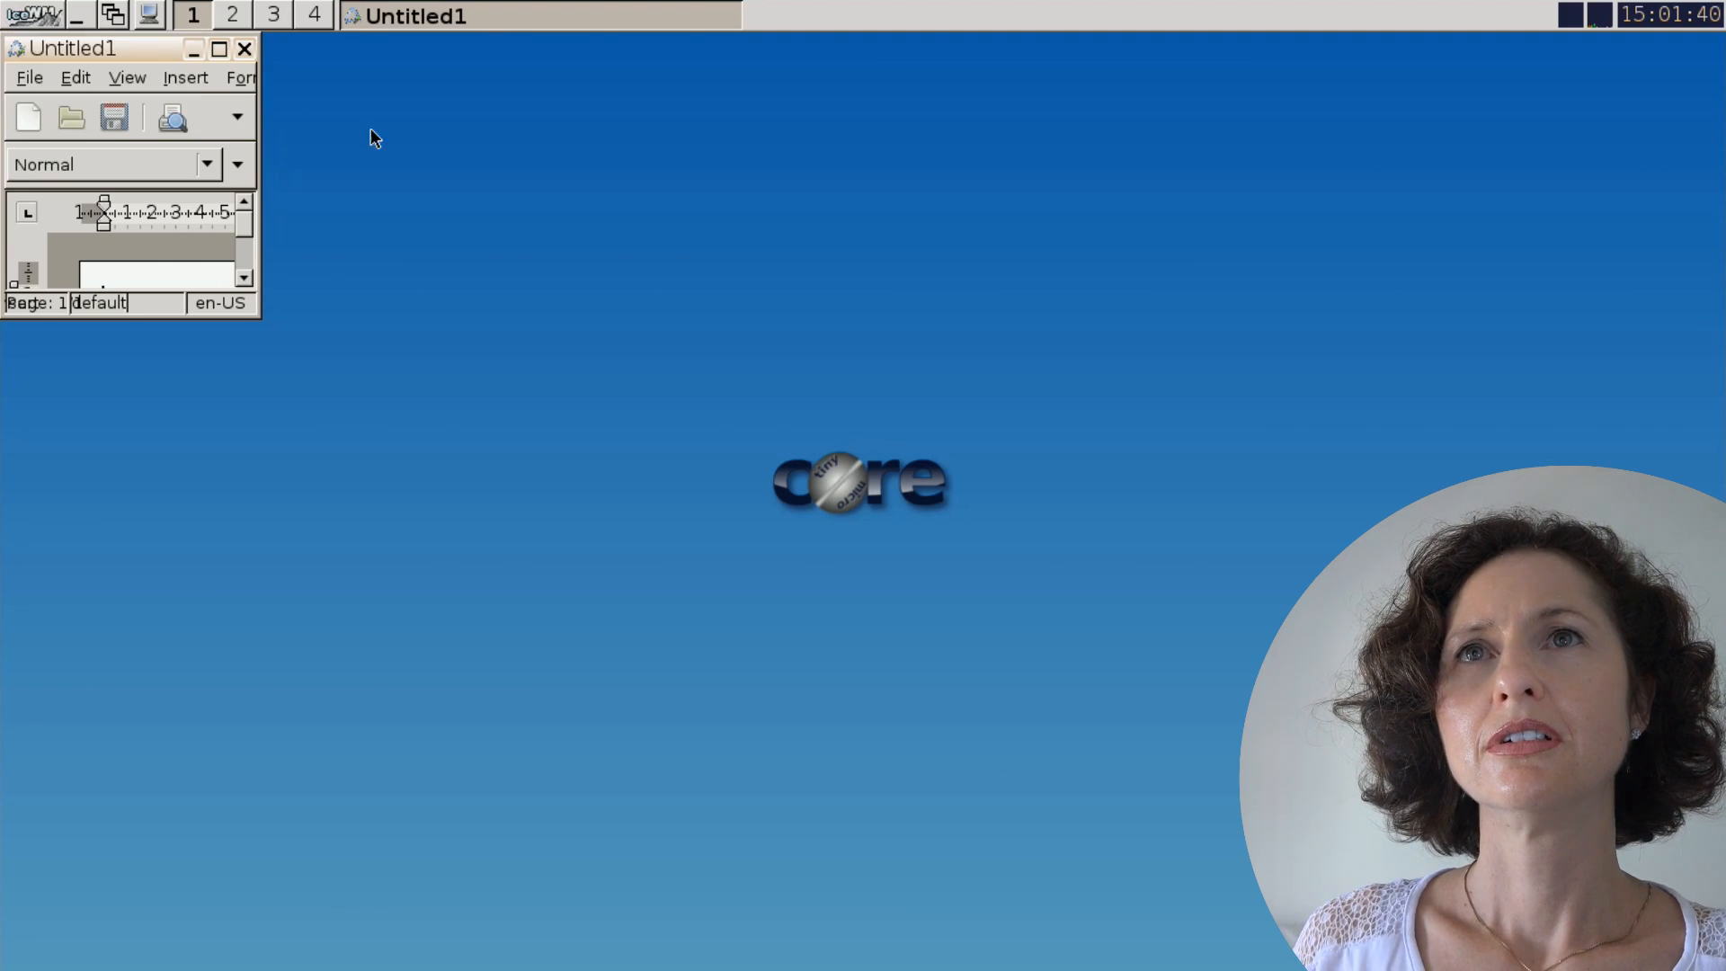
pyautogui.click(243, 49)
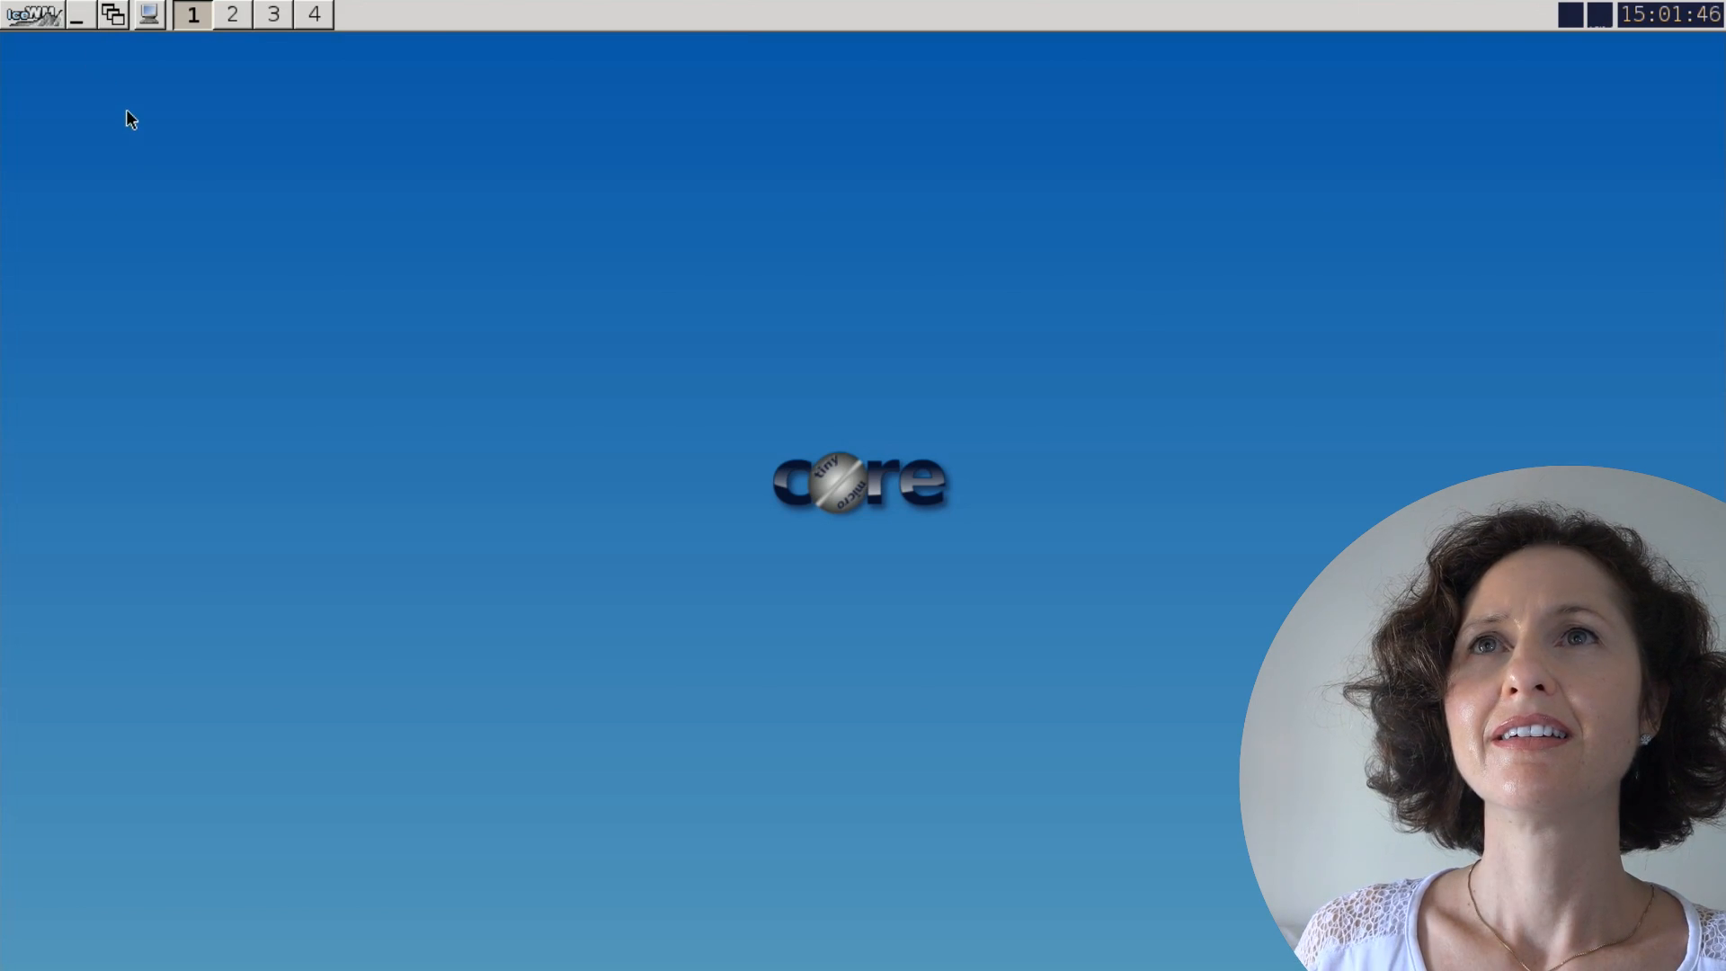
# - Check the workspace list and the XTerm launcher, and move the IceWM taskbar to the bottom edge of the desktop
pyautogui.click(120, 25)
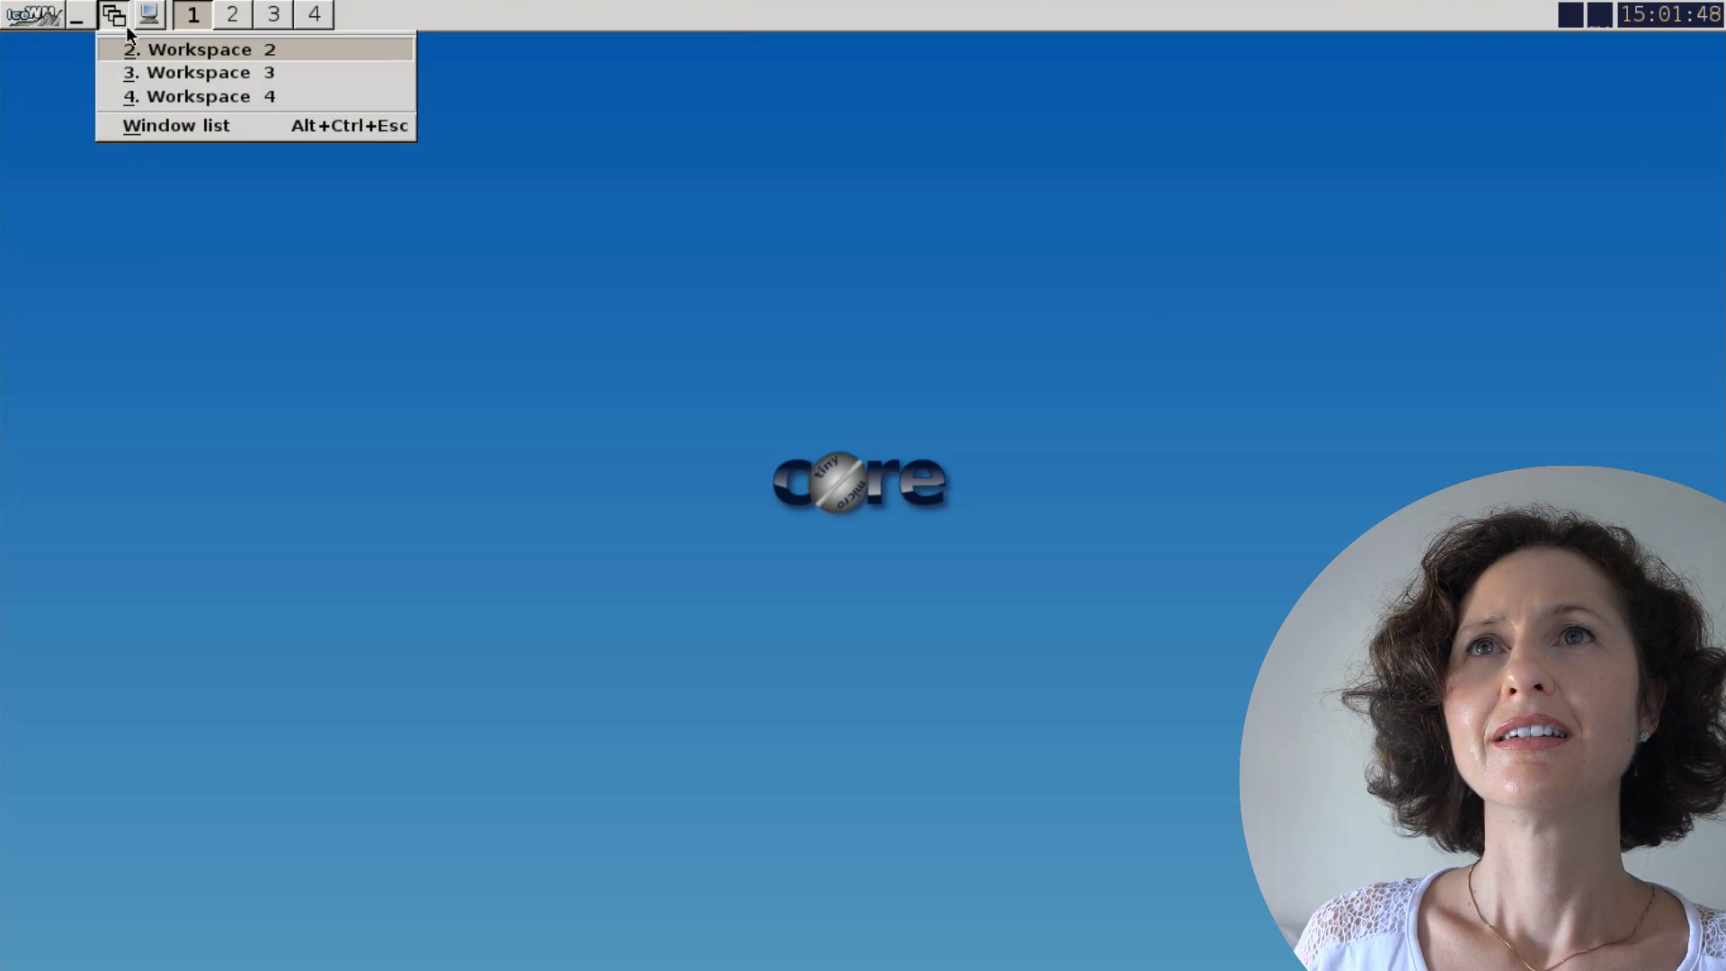
pyautogui.click(153, 23)
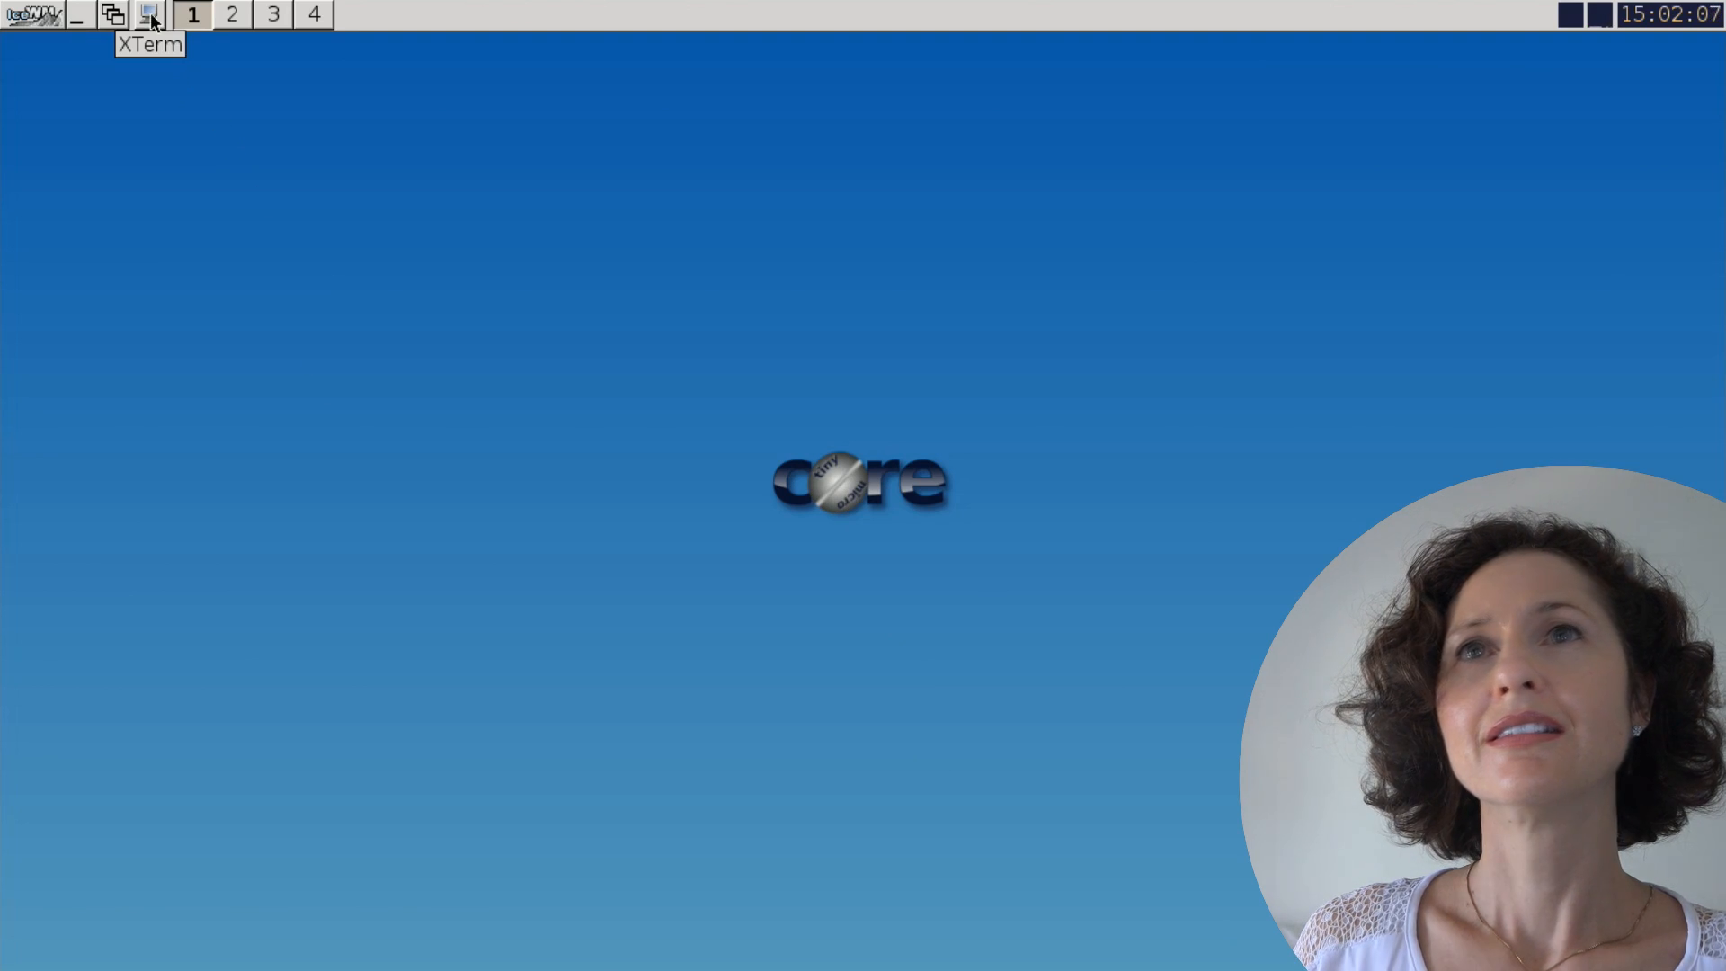
pyautogui.moveTo(355, 19); pyautogui.dragTo(464, 963)
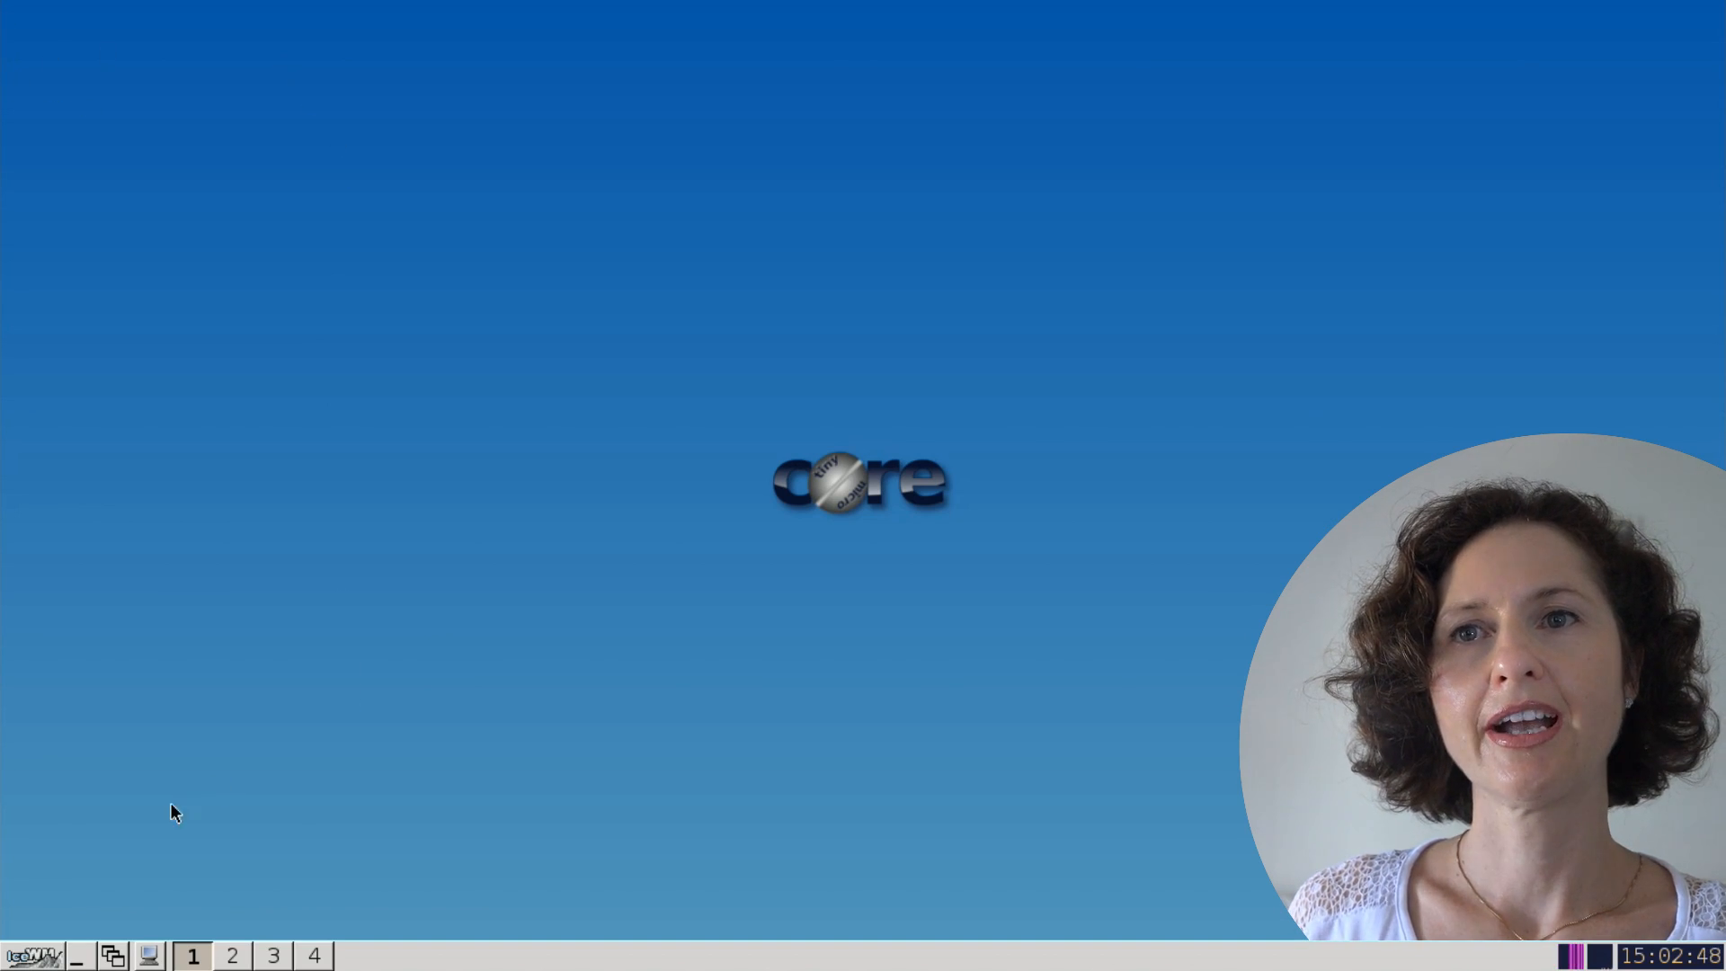
# - Launch the IceCat browser from IceWM's applications
pyautogui.click(36, 955)
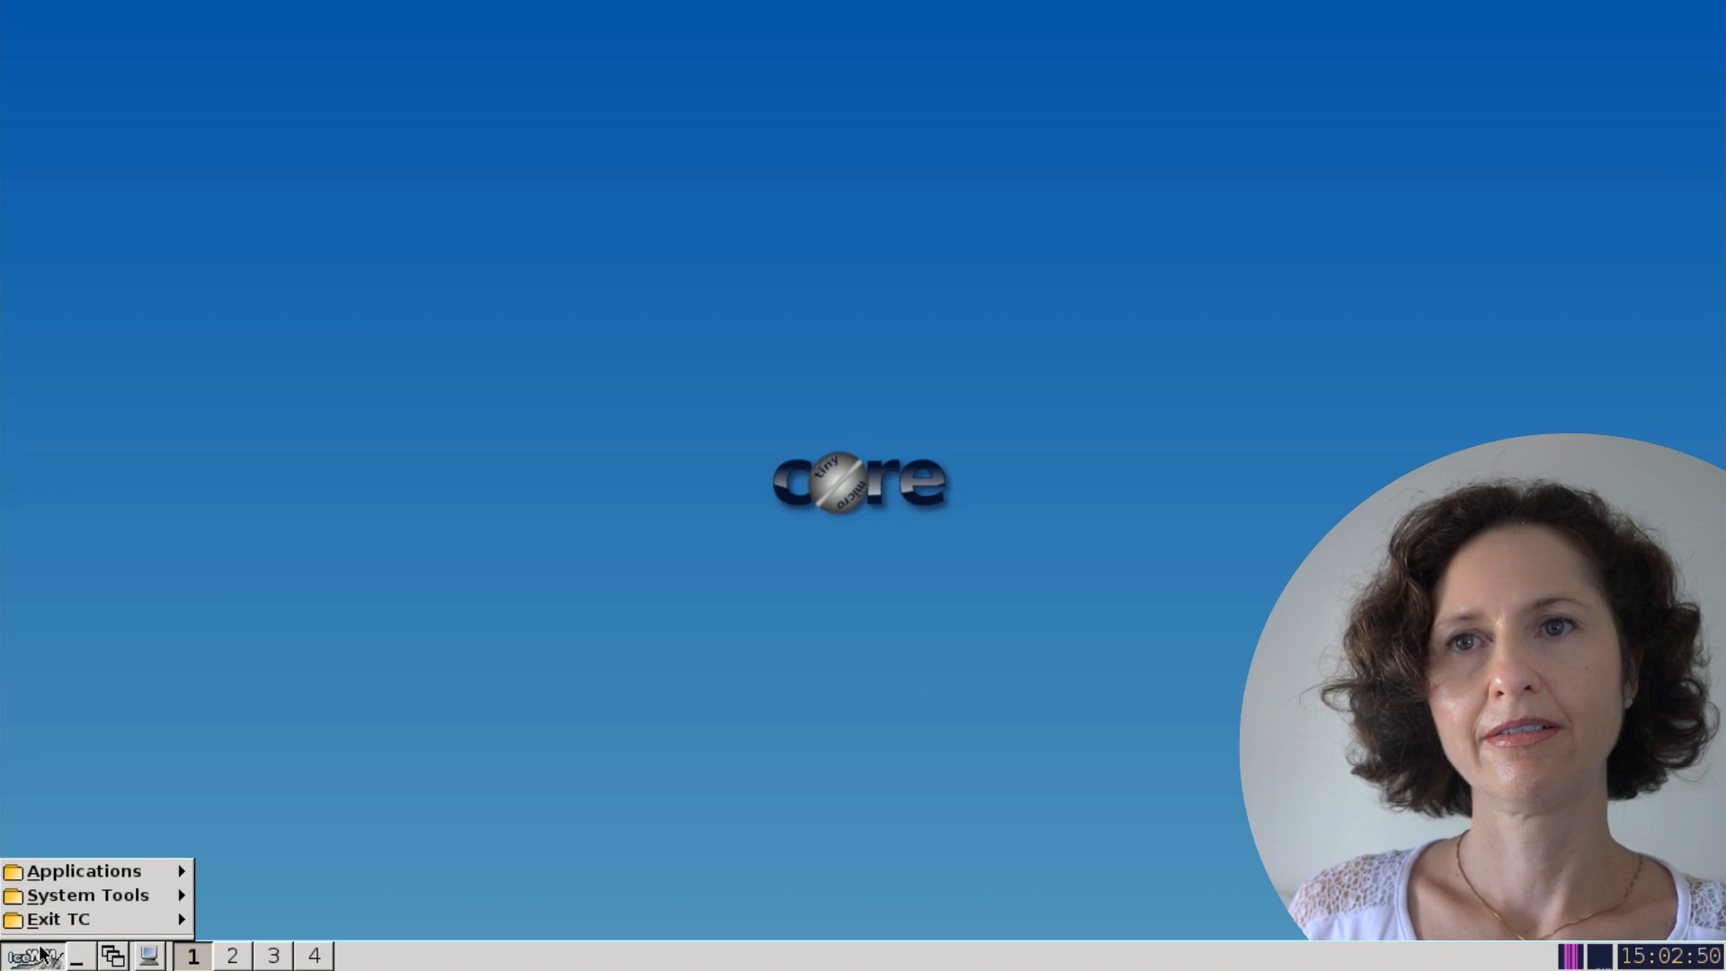
pyautogui.moveTo(107, 872)
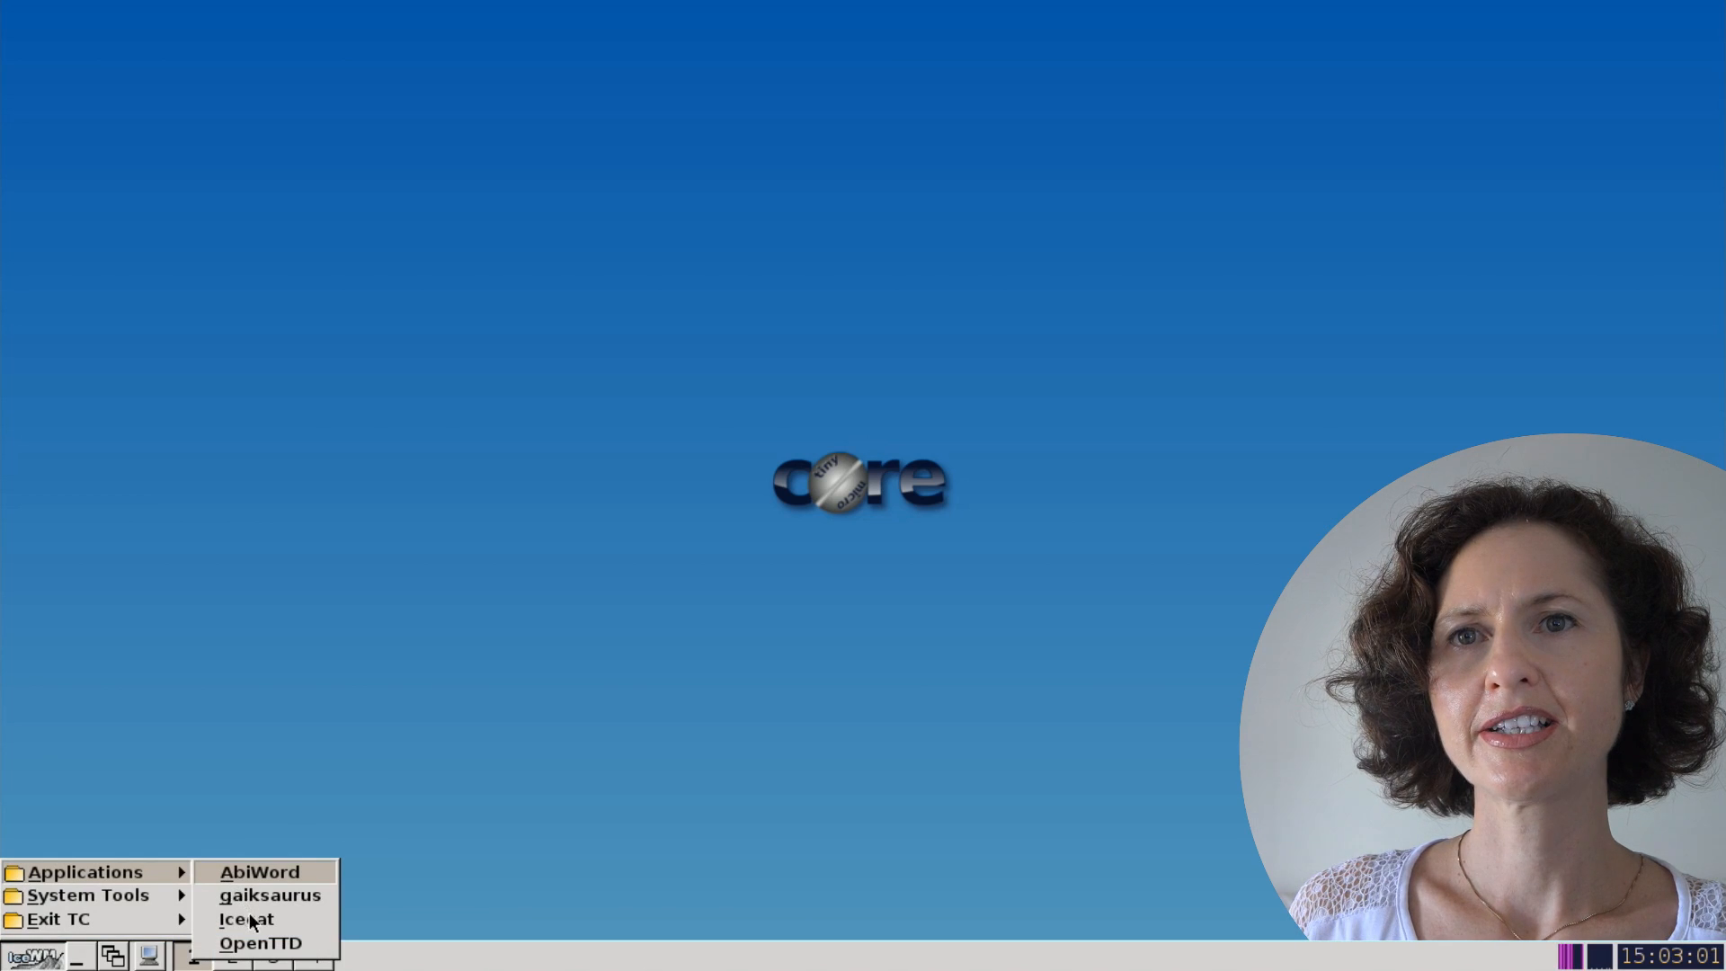
pyautogui.click(250, 917)
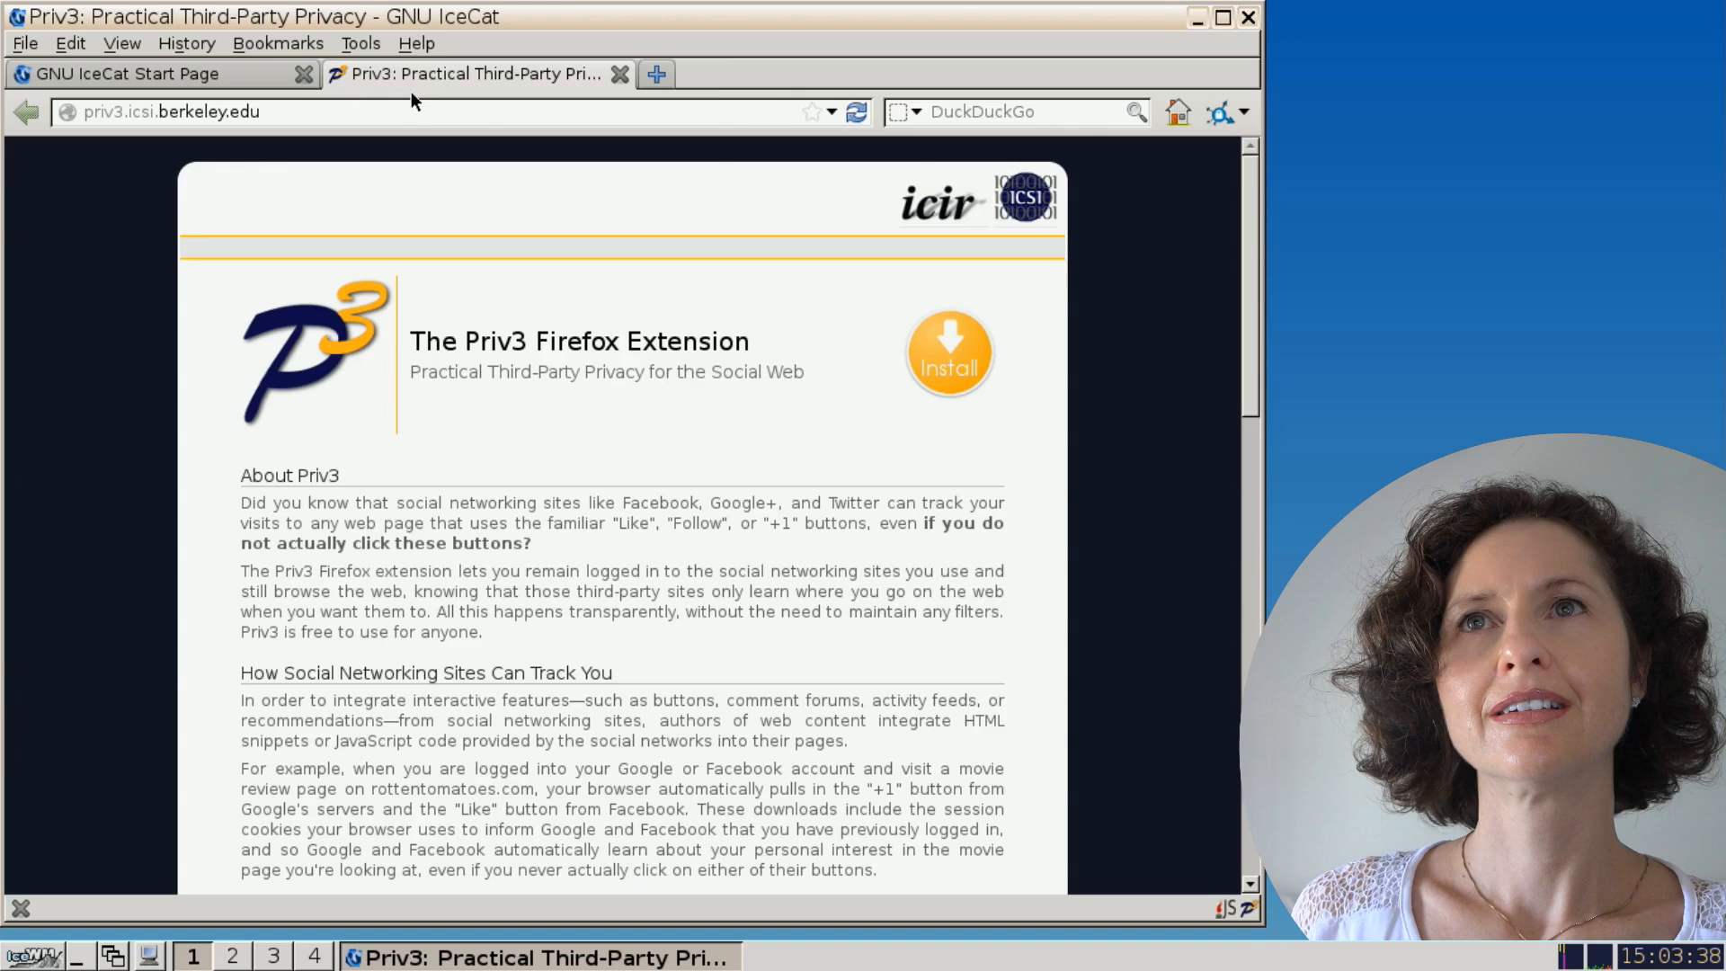
# - Try to search for "windows 95 backgroud" from the address bar, replacing the Priv3 page's address
pyautogui.click(405, 105)
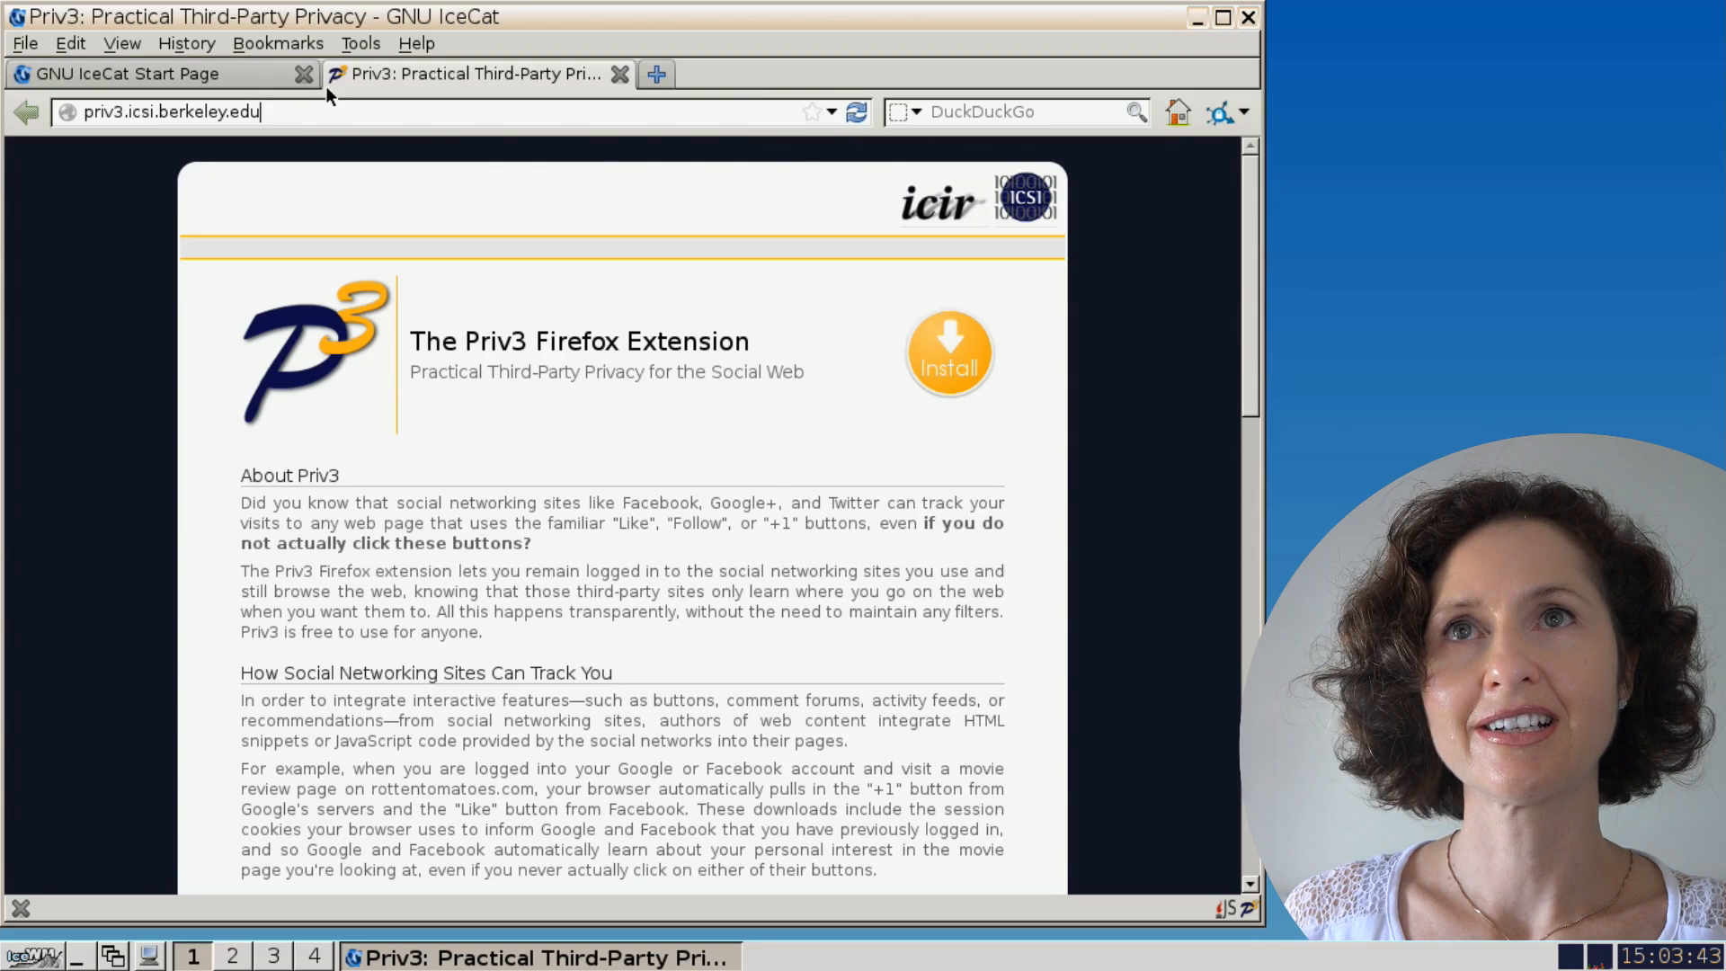
pyautogui.moveTo(290, 106); pyautogui.dragTo(34, 112)
pyautogui.write('windows ')
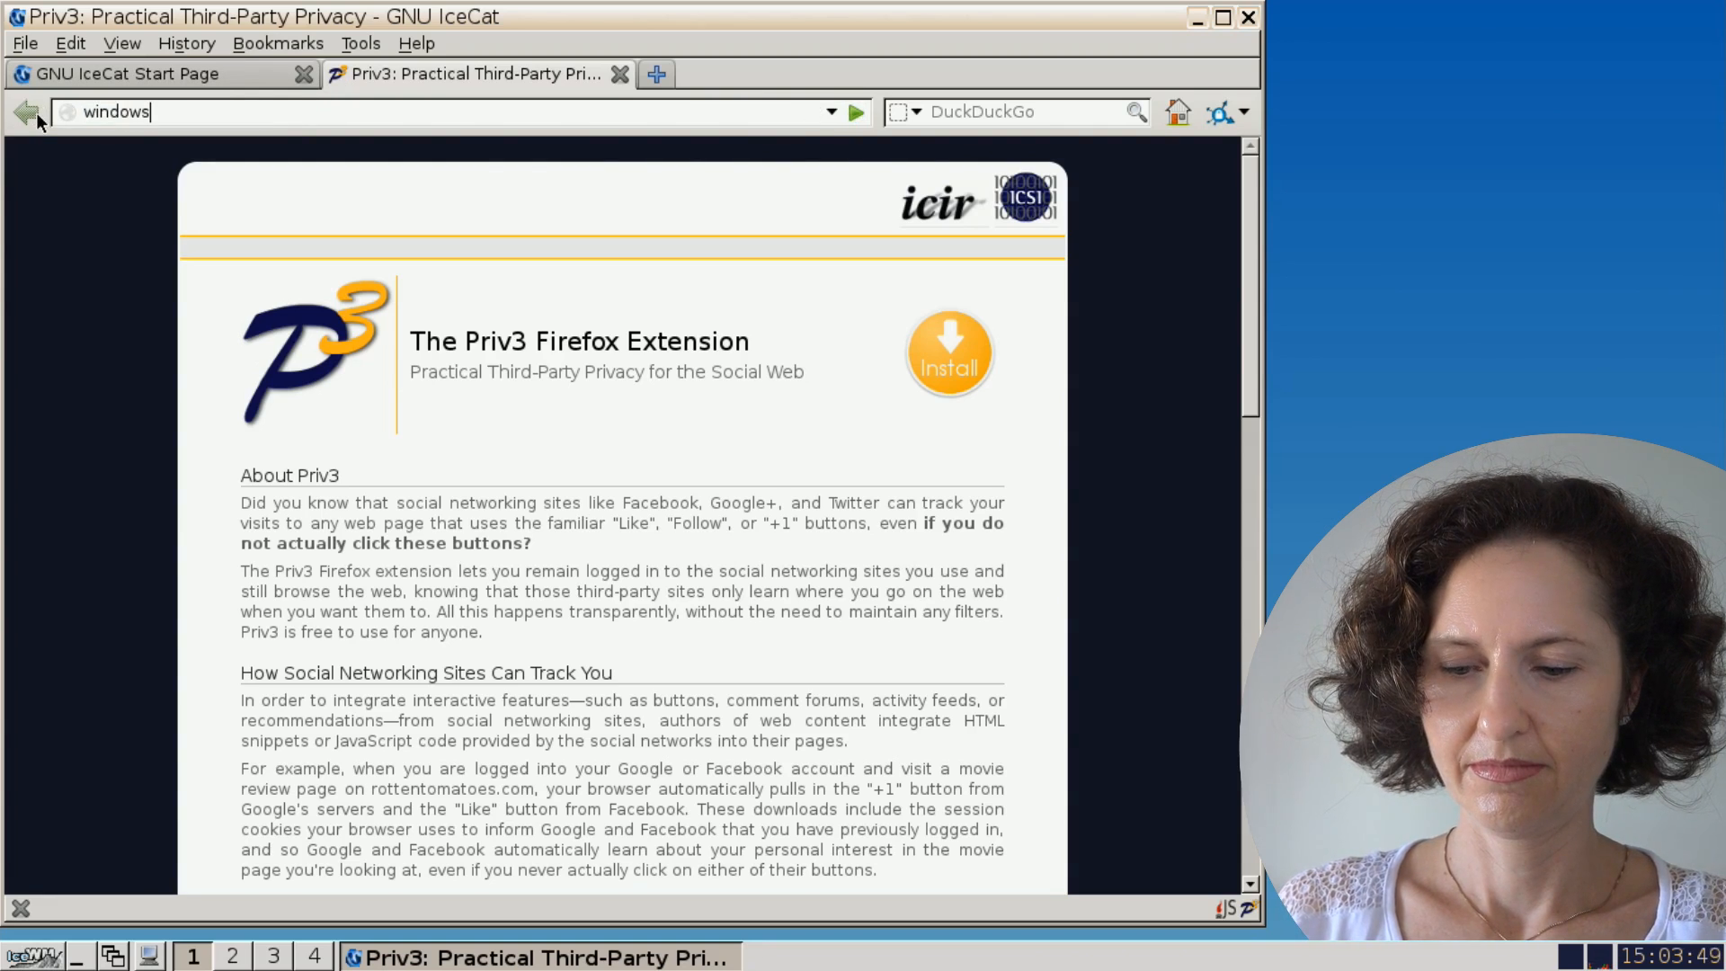
pyautogui.write('9')
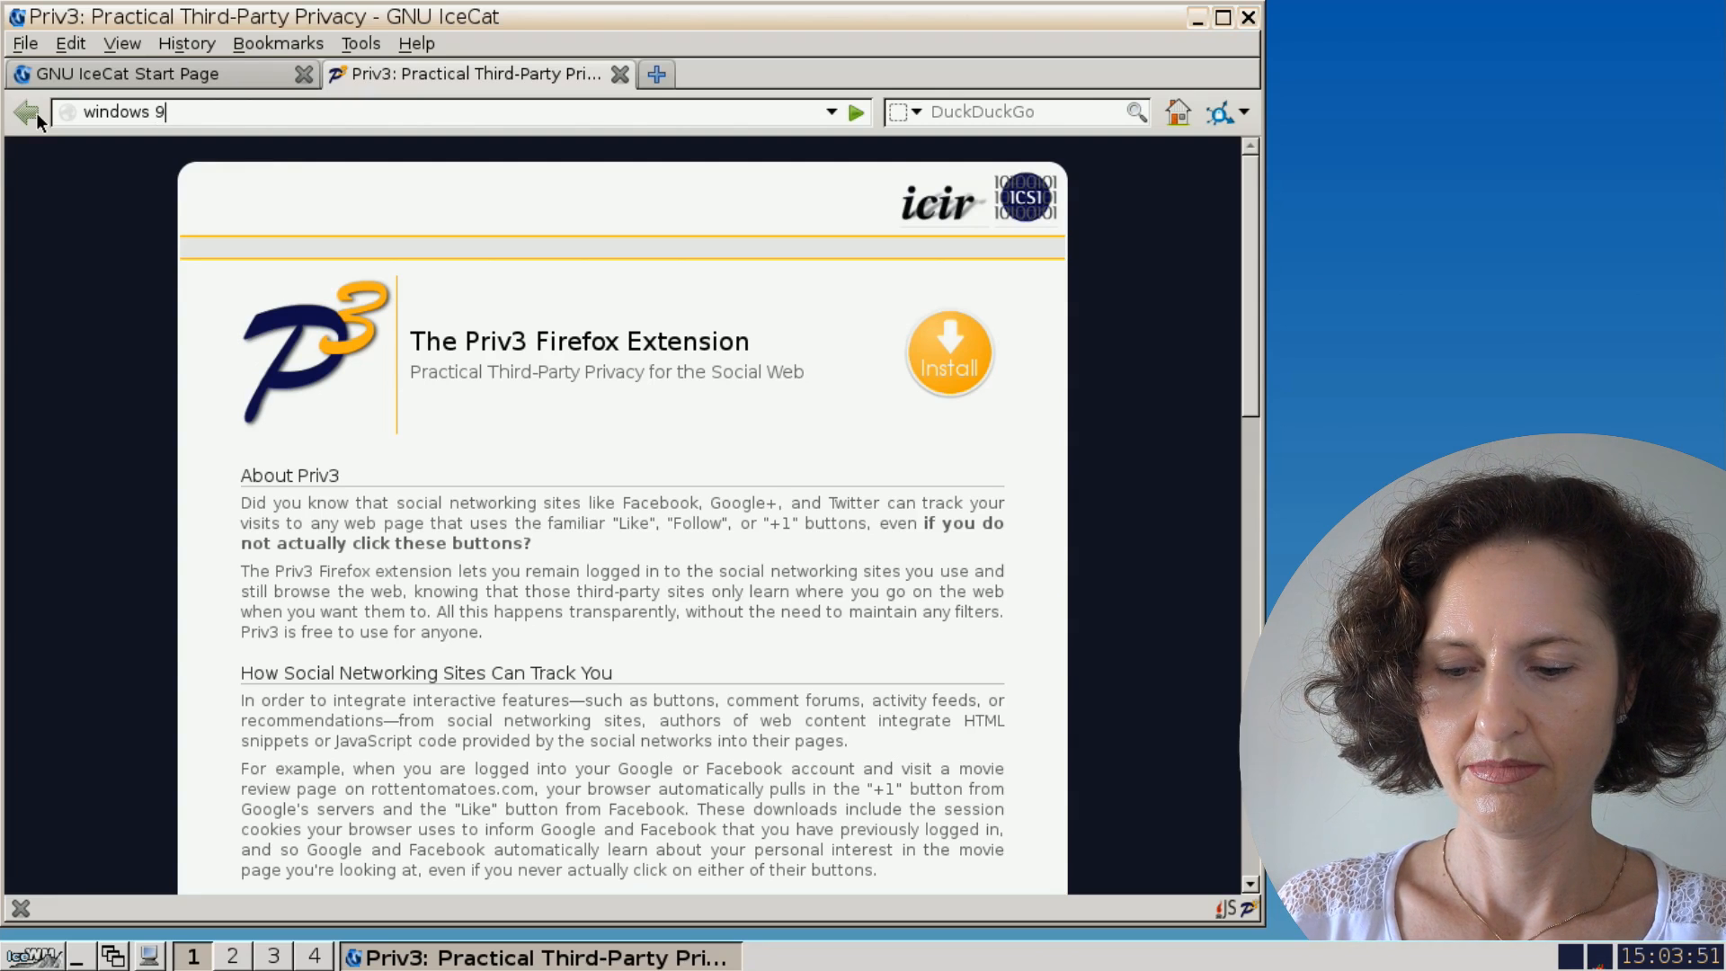
pyautogui.write('5 bac')
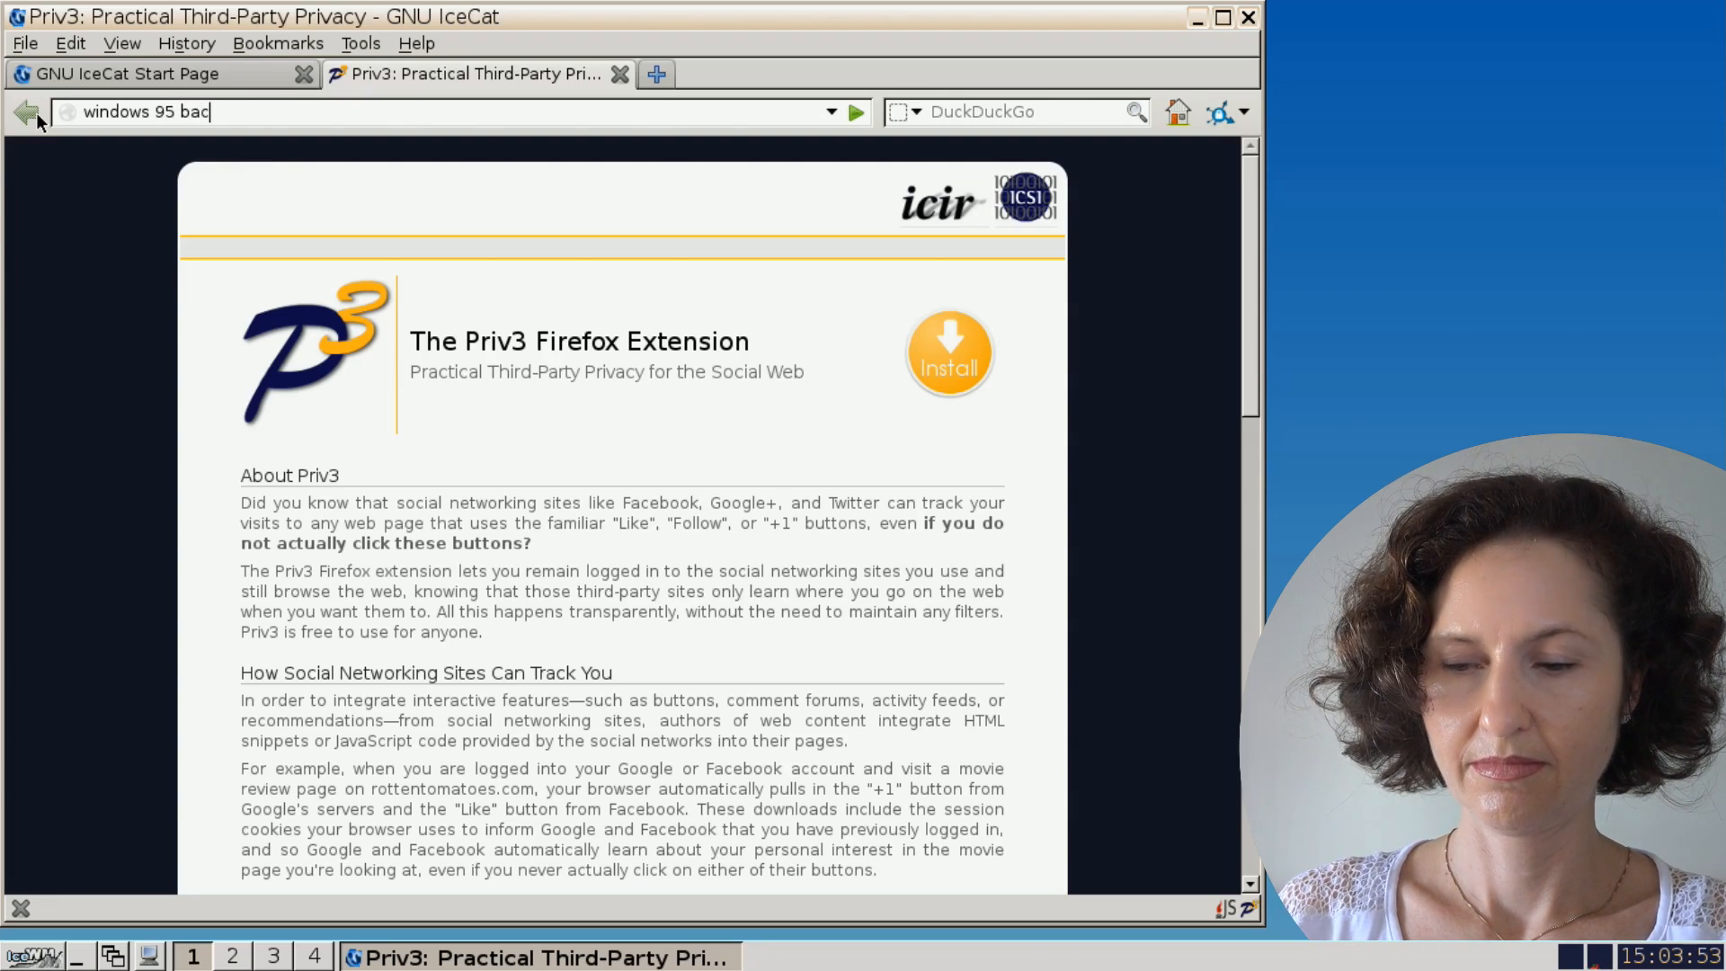
pyautogui.write('k')
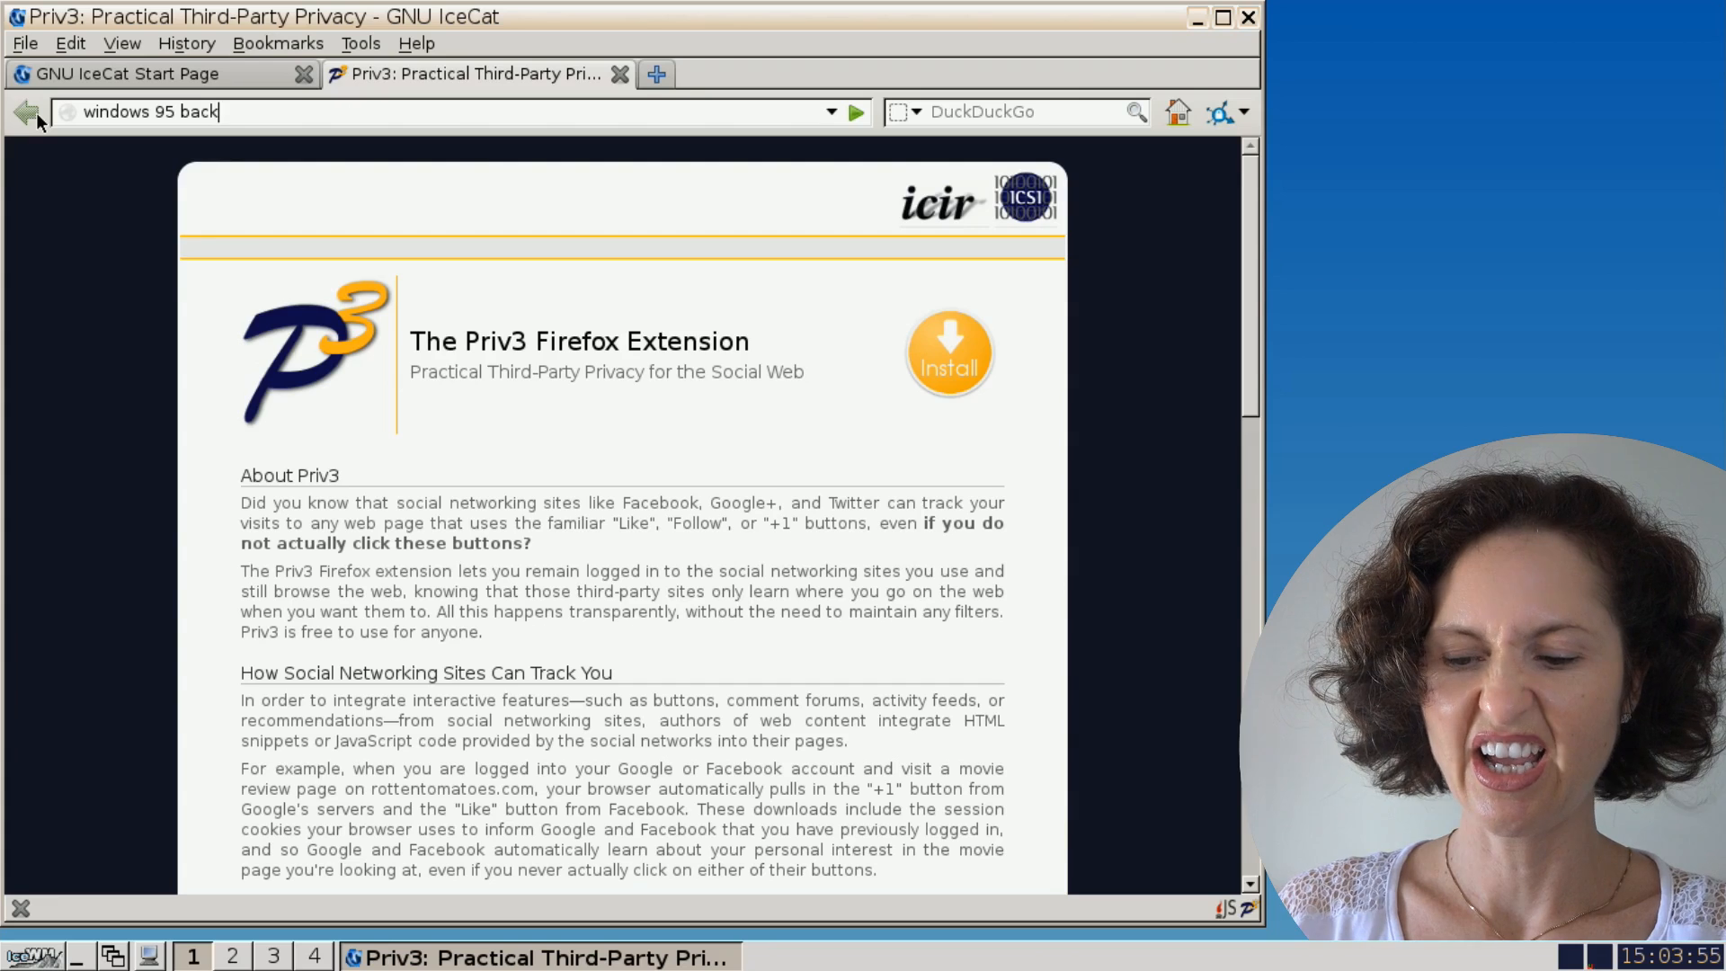
pyautogui.write('groud')
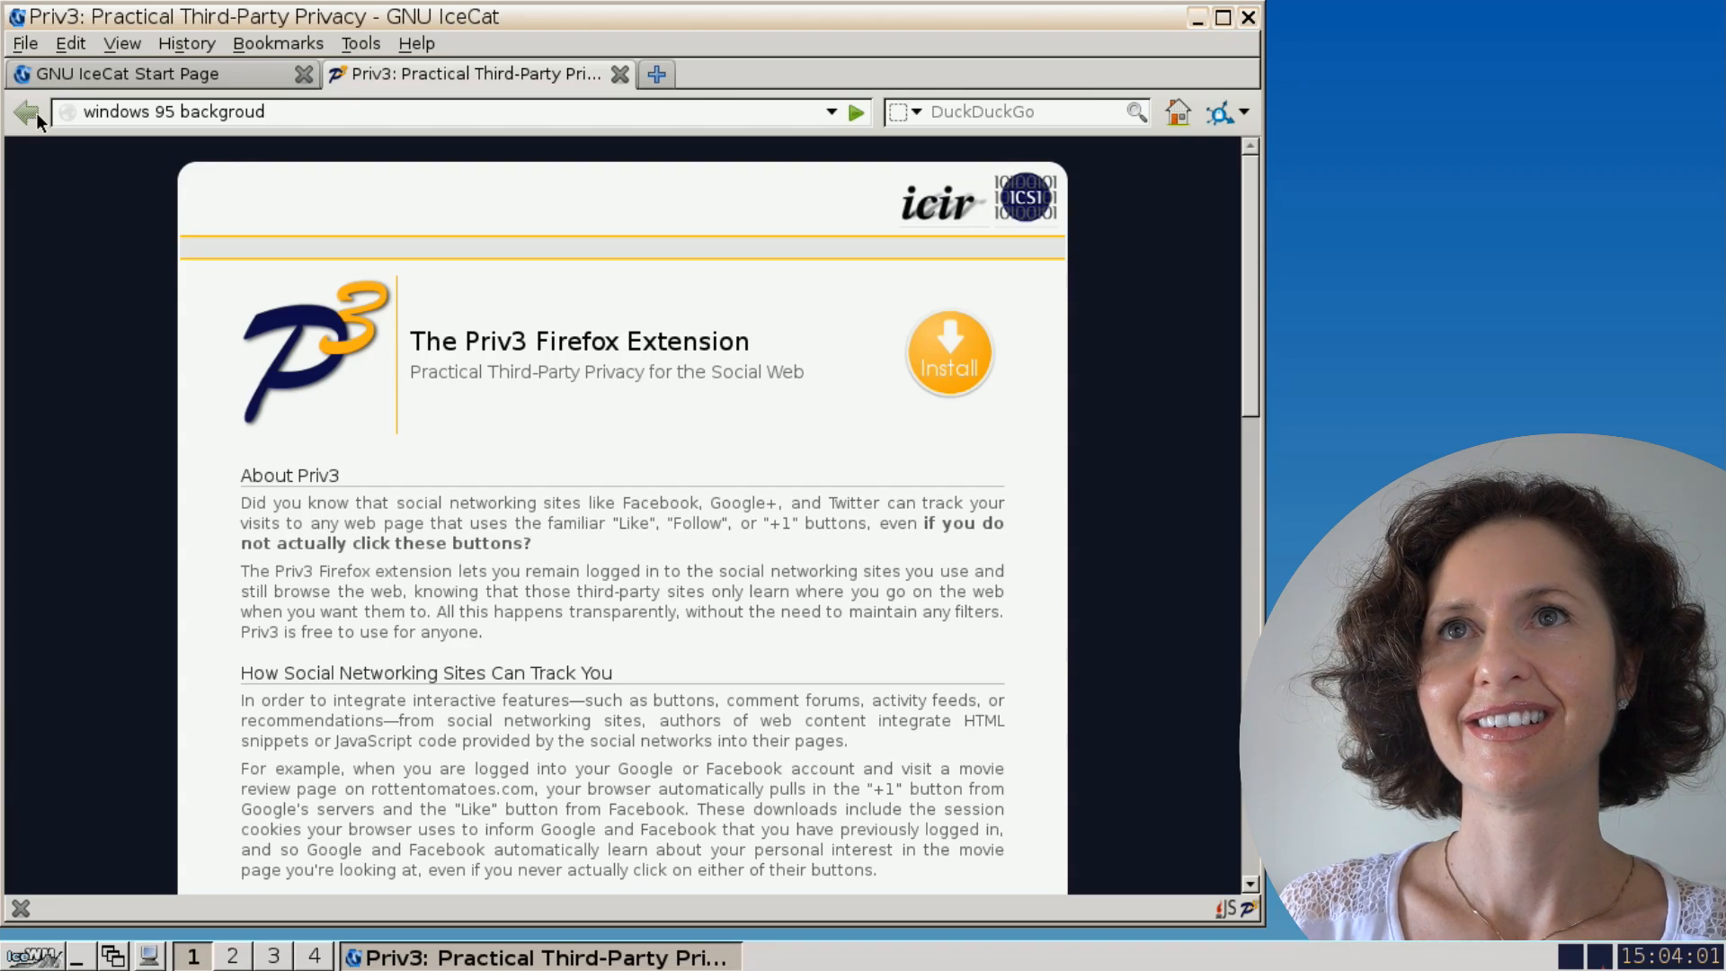
pyautogui.press('Return')
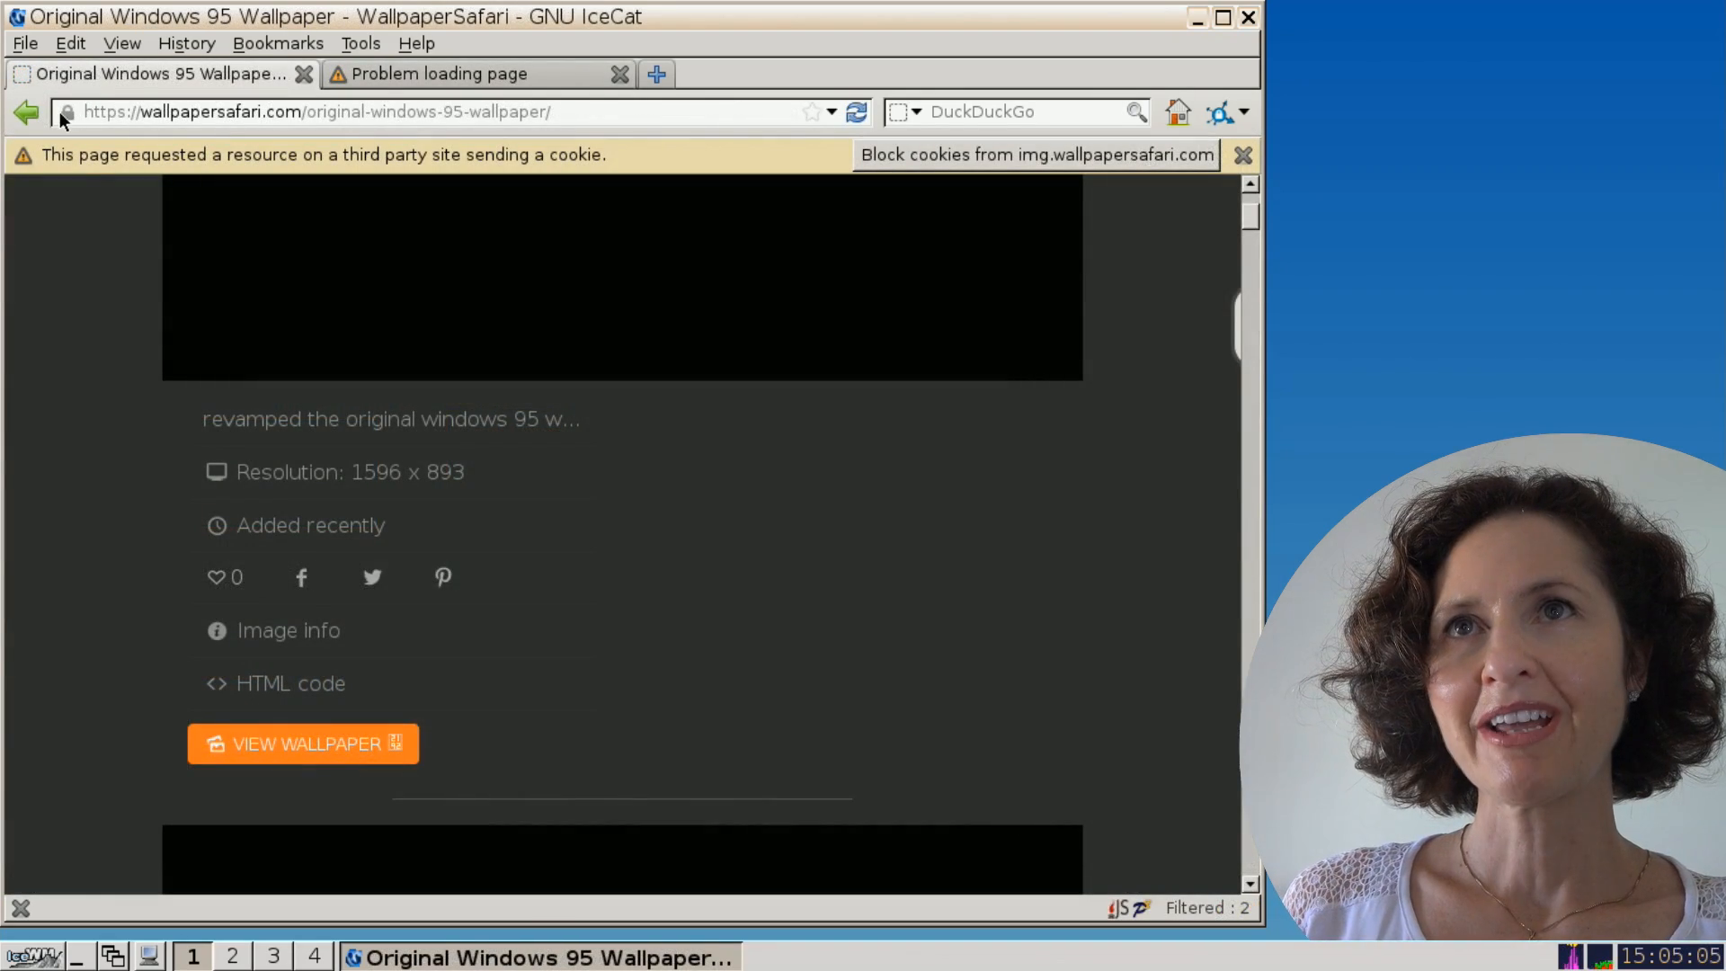
# - Return to the Google image results, open the wallpapervortex.com Windows 95 wallpaper and start saving 47810_computer_windows_95.jpg, browsing to File System
pyautogui.click(27, 112)
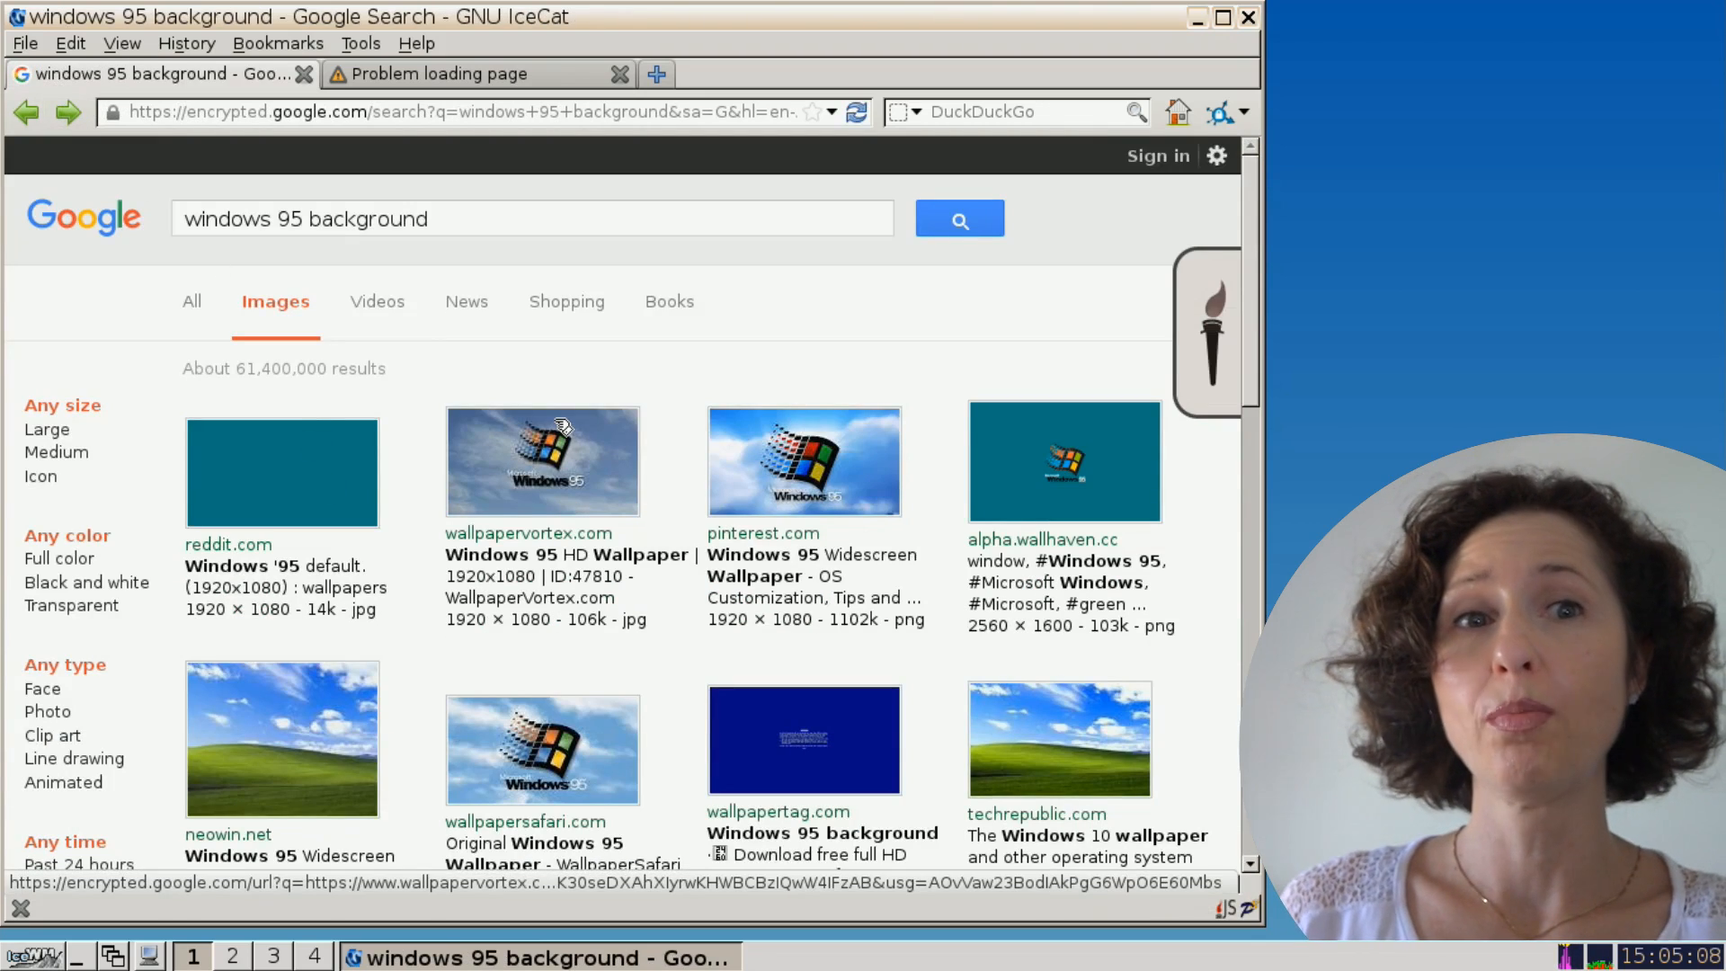
pyautogui.click(524, 431)
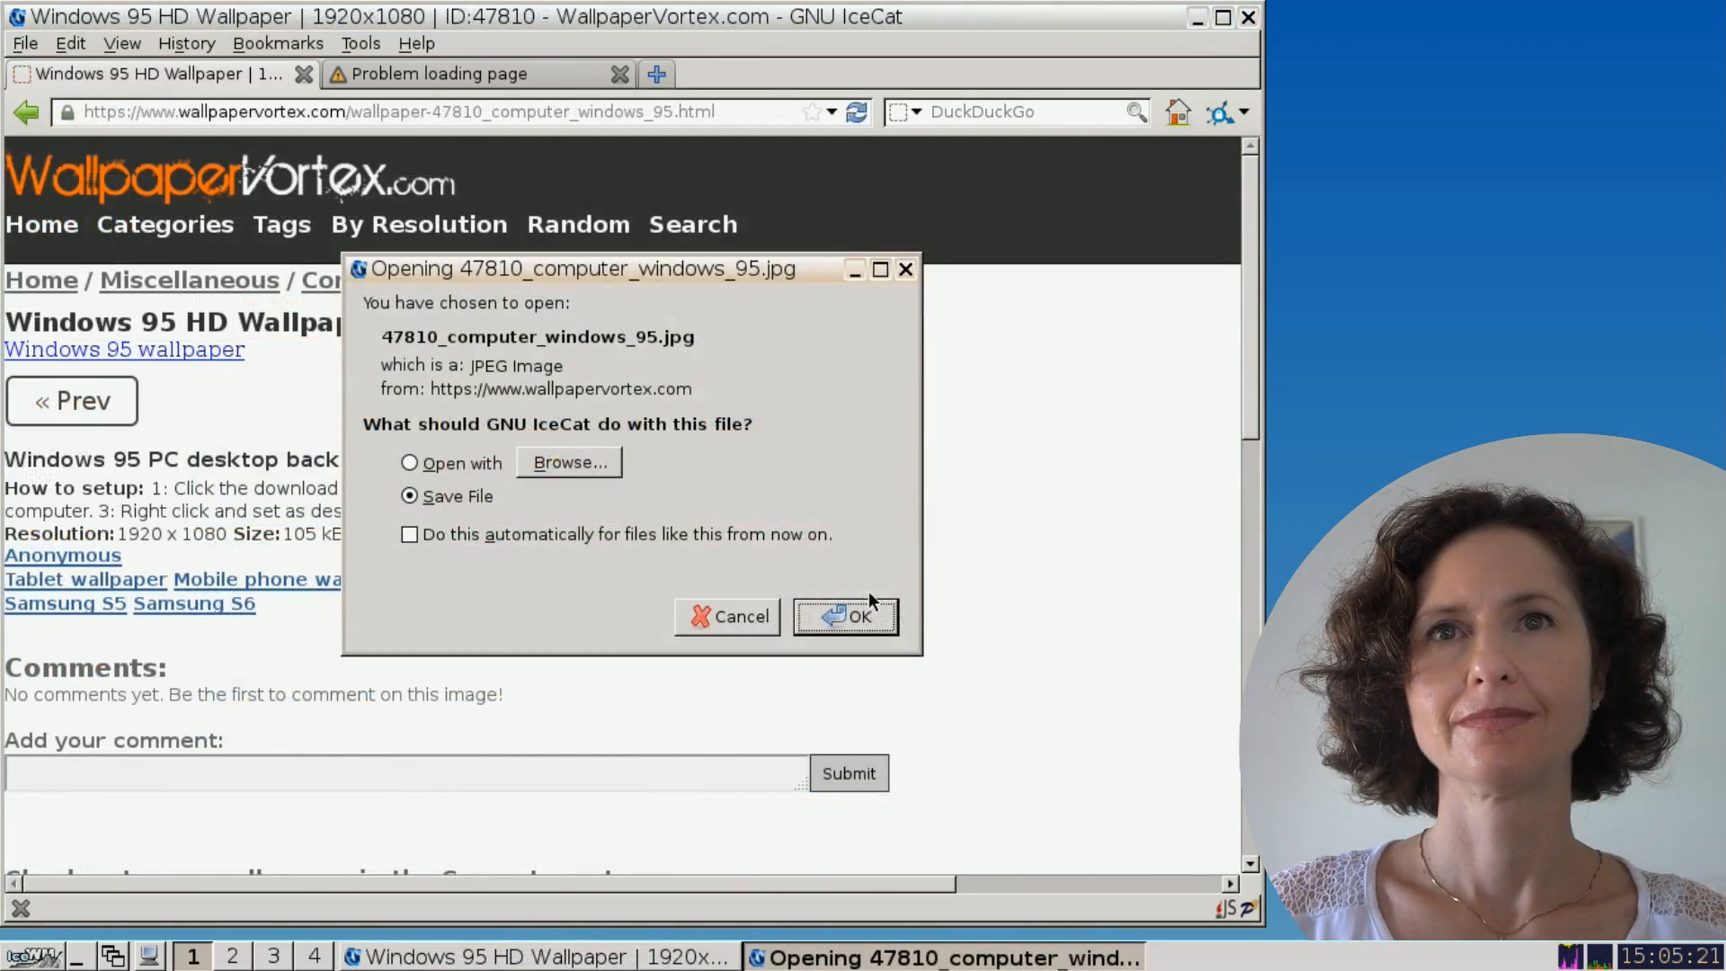
pyautogui.click(839, 609)
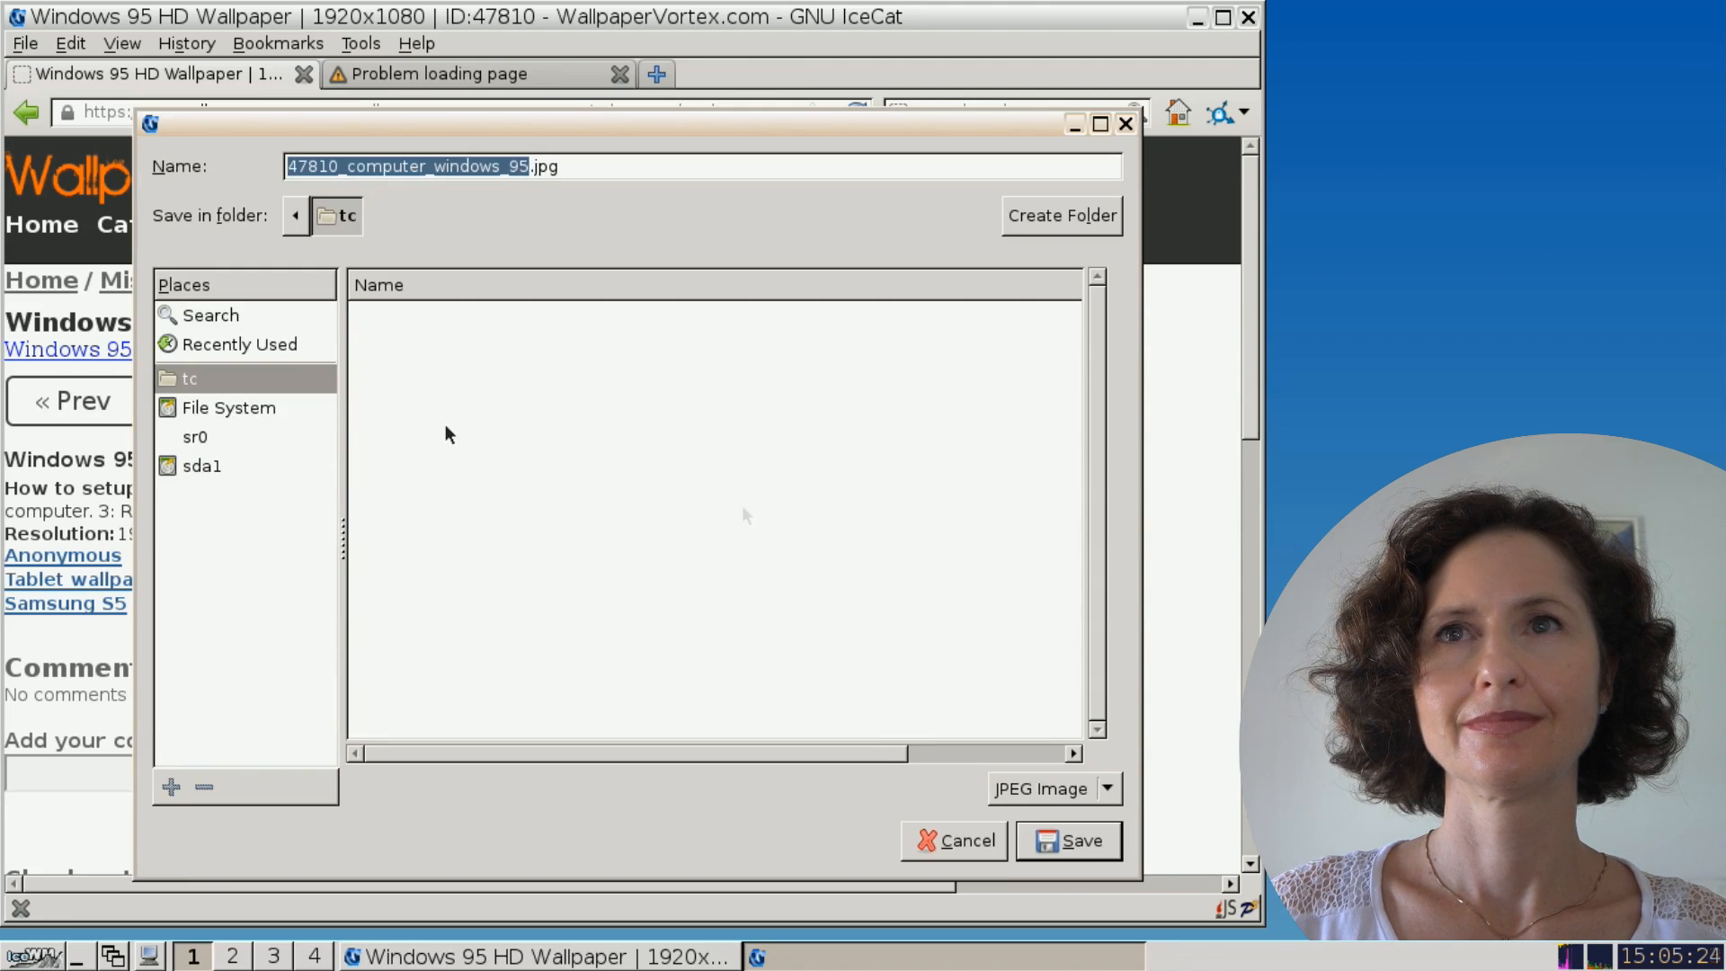
pyautogui.click(271, 409)
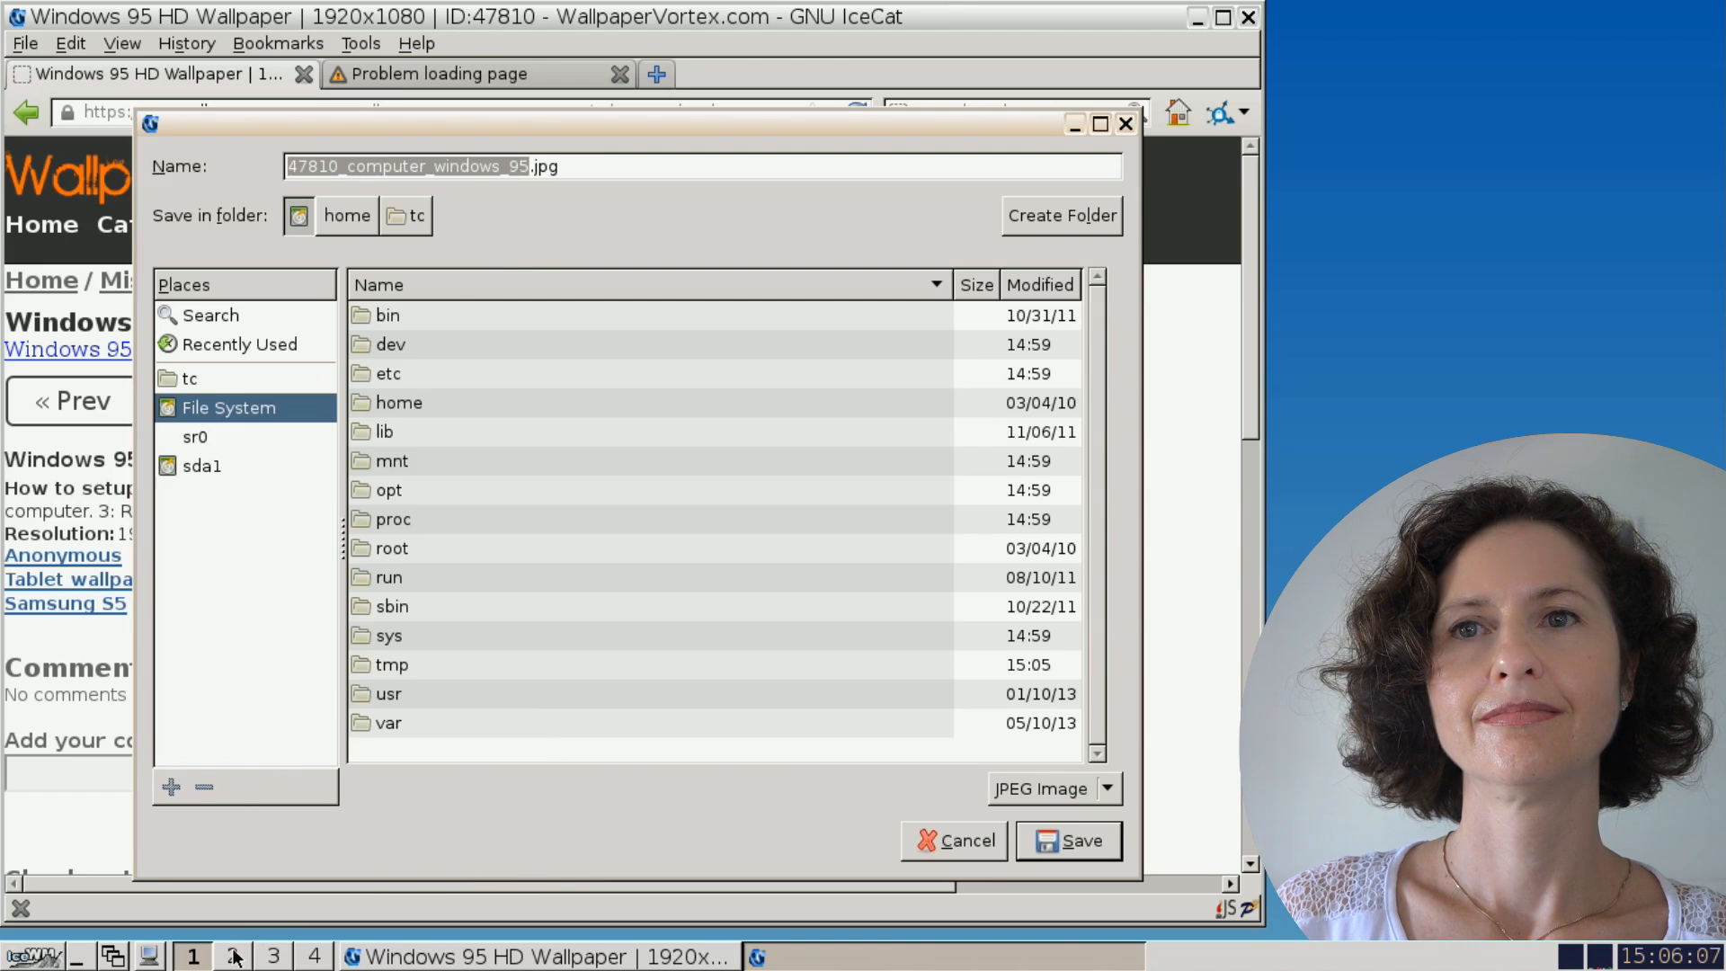
# - Open the Wallpaper settings from the control panel and check which directory background images have to be installed in
pyautogui.click(149, 958)
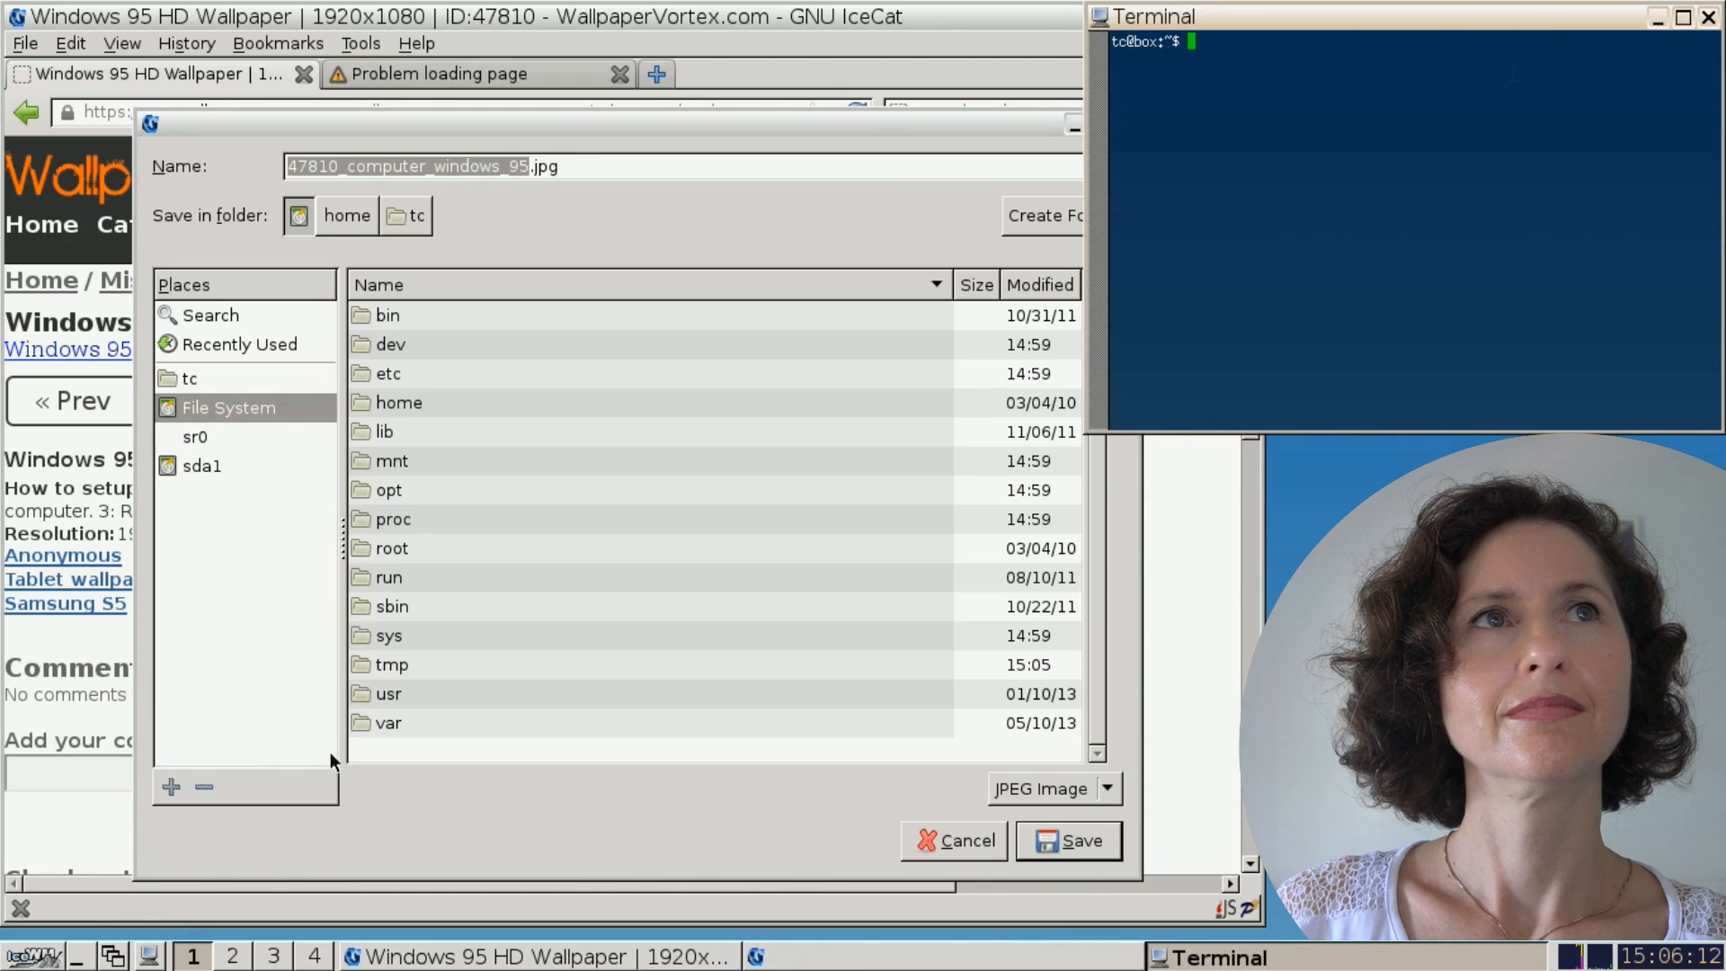
pyautogui.click(1708, 16)
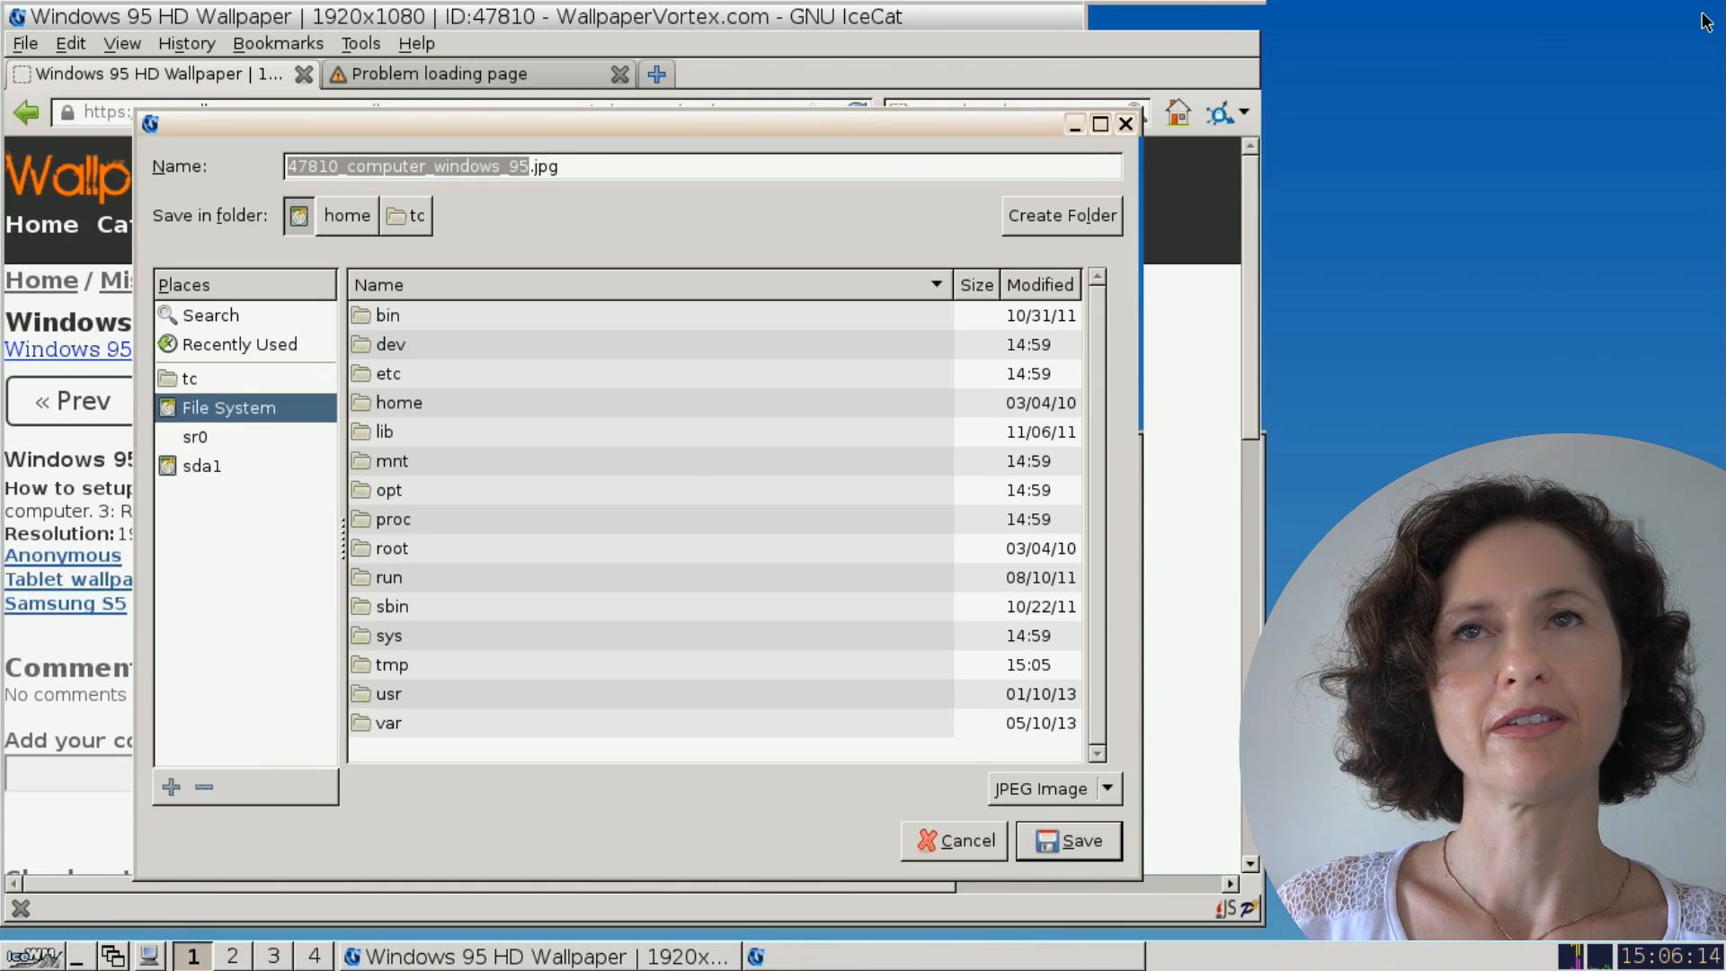
pyautogui.click(28, 958)
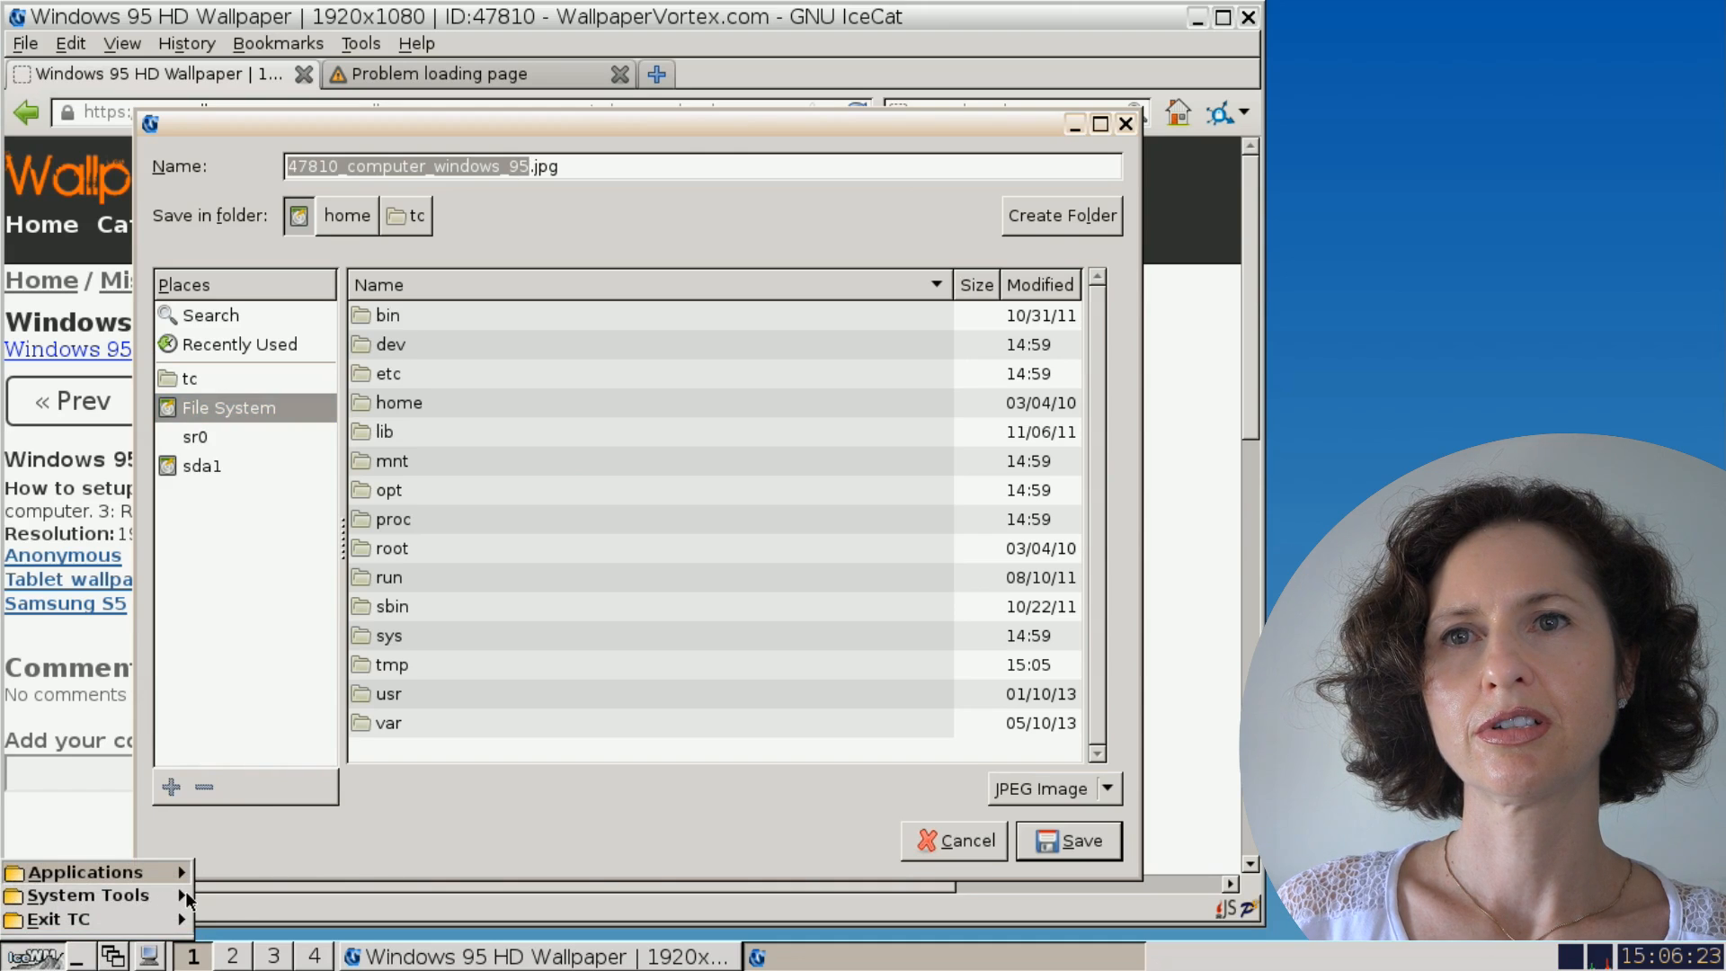
pyautogui.click(186, 894)
pyautogui.click(257, 739)
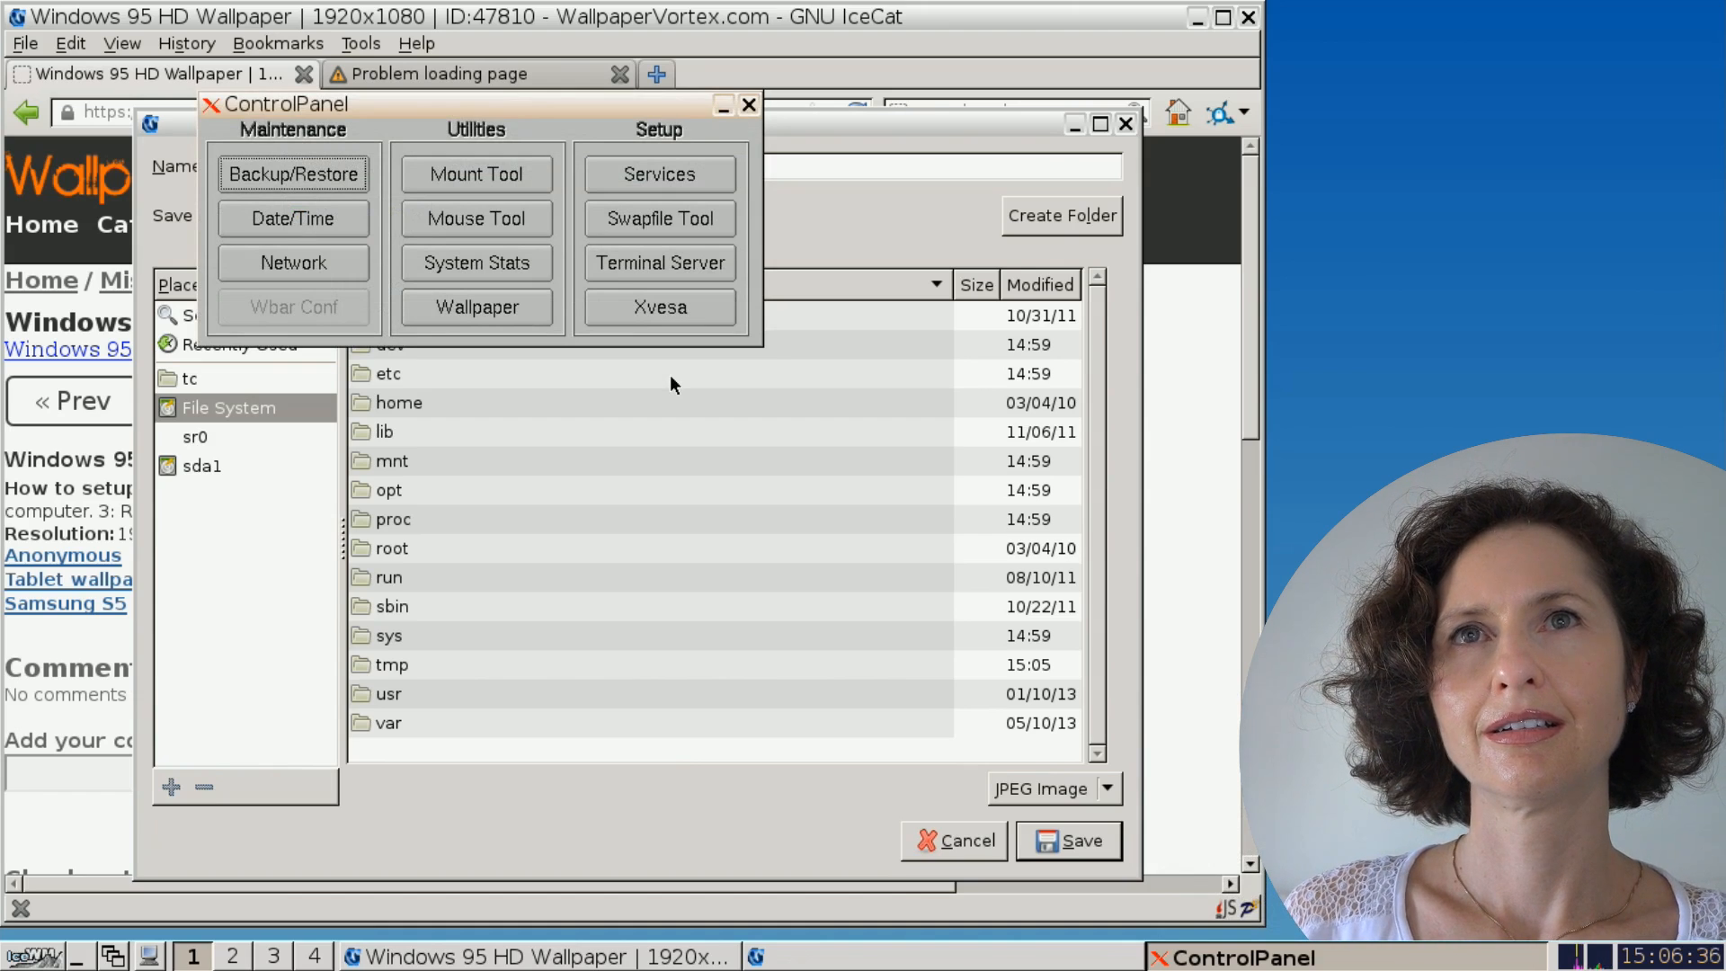
pyautogui.click(515, 311)
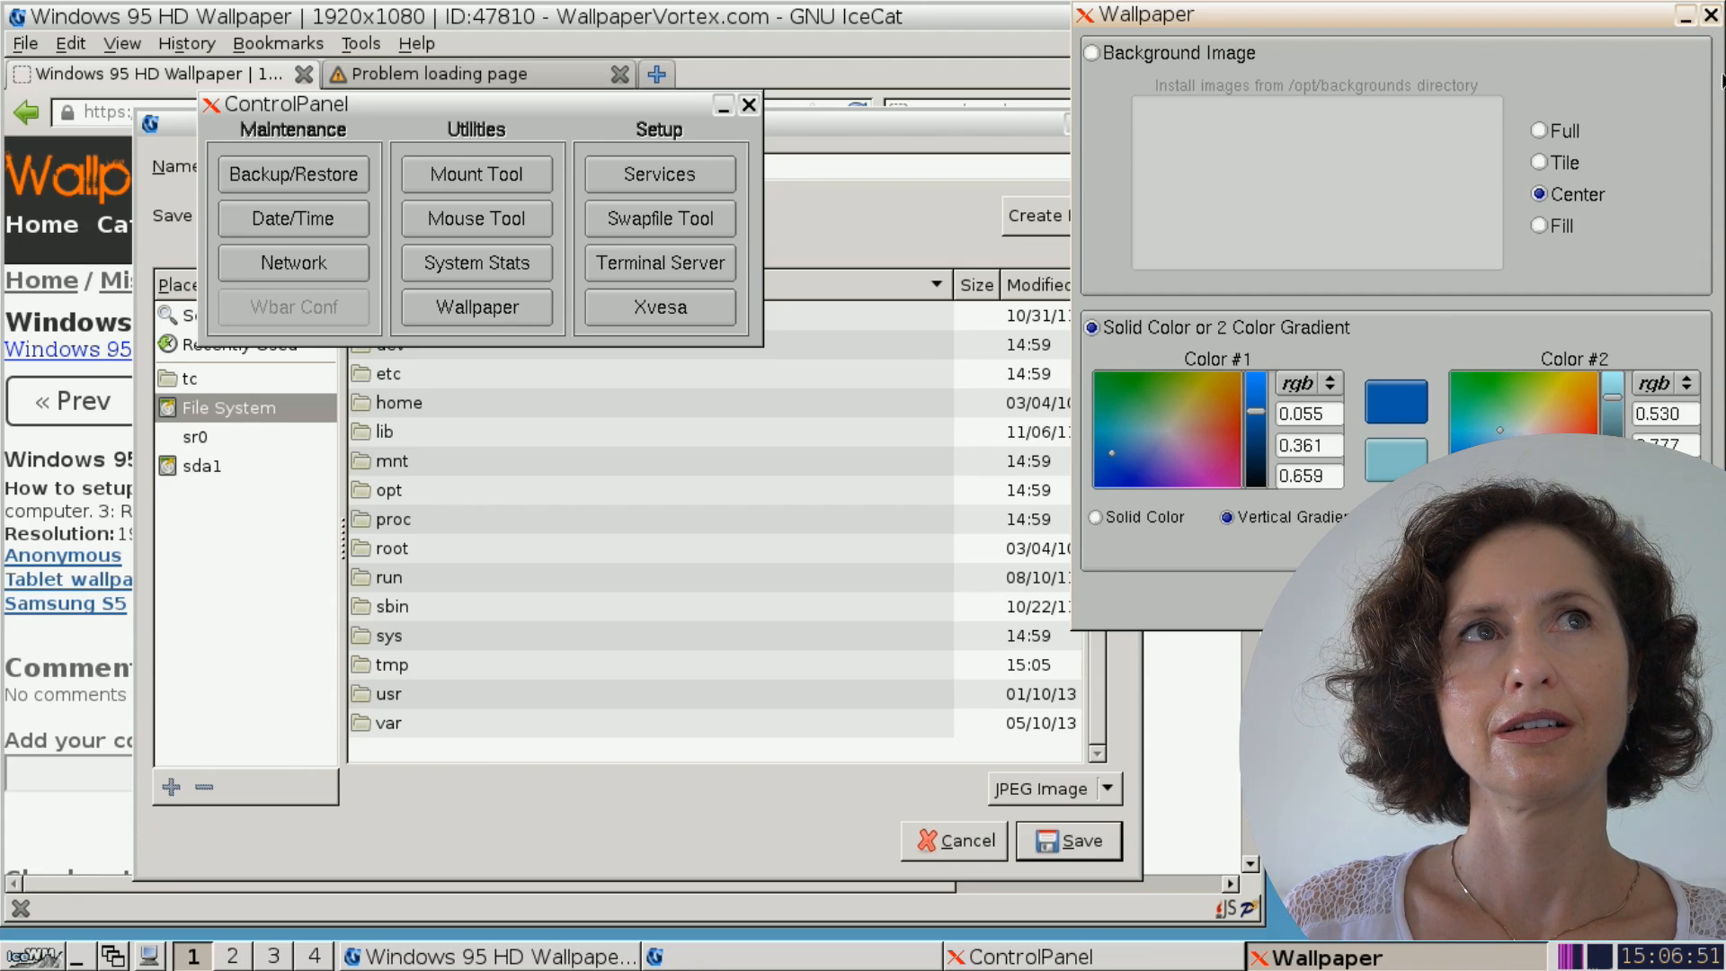
pyautogui.click(1712, 18)
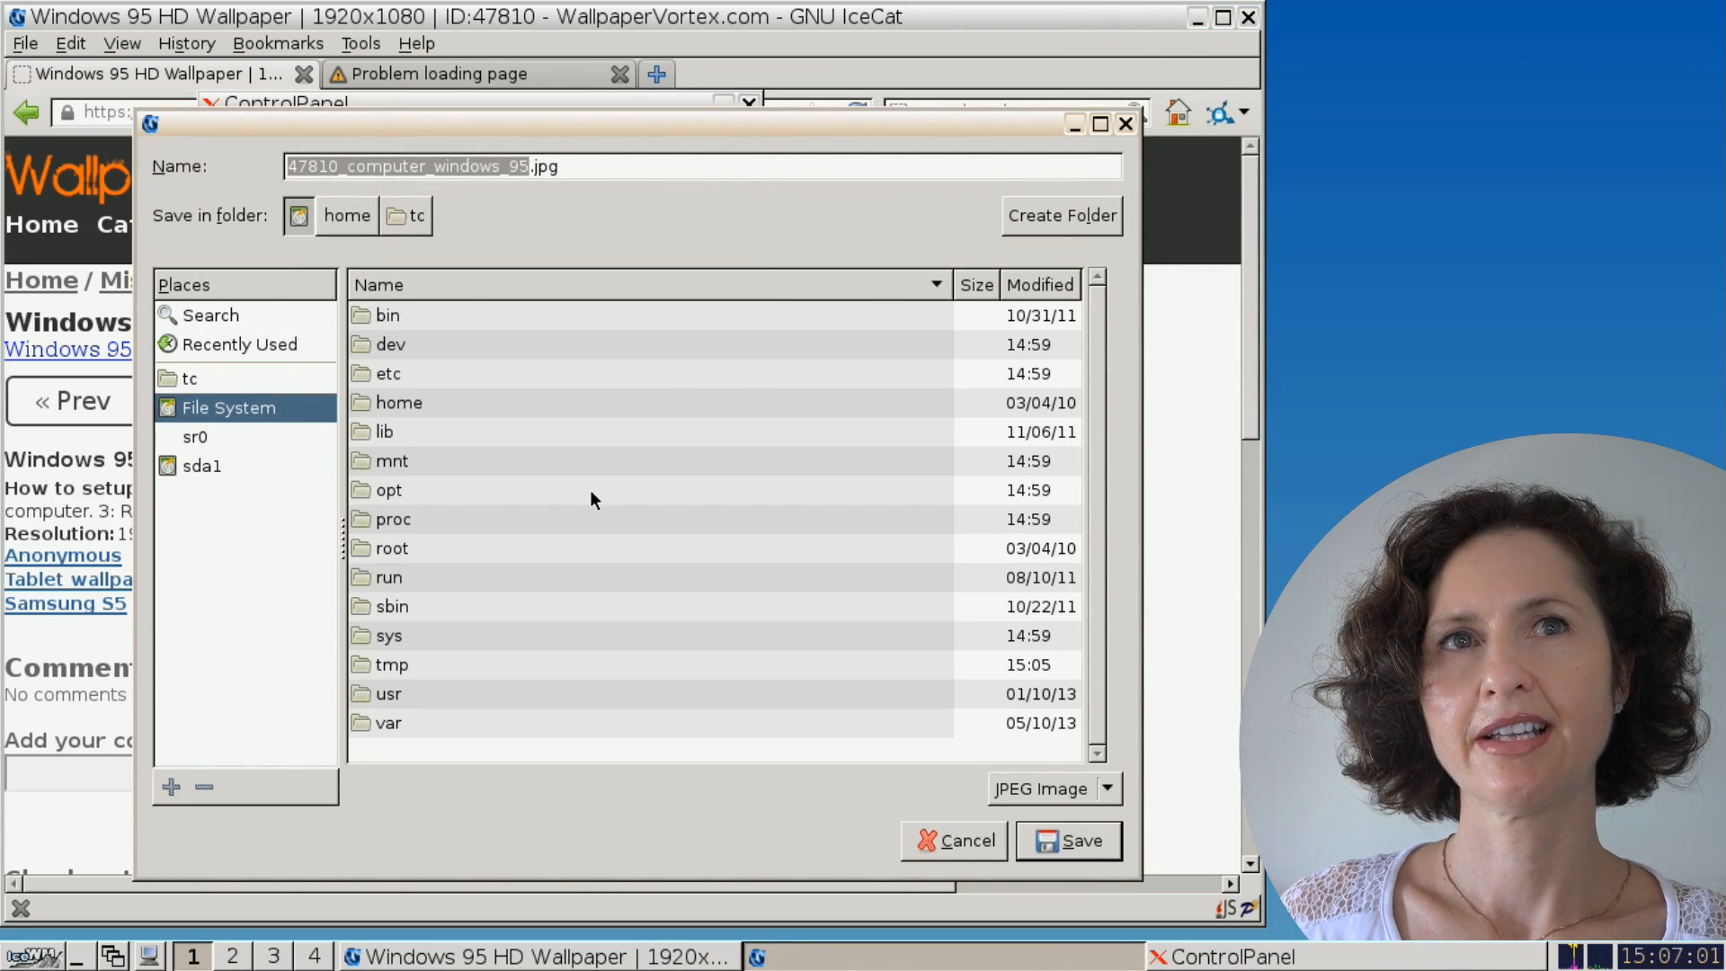
# - Save 47810_computer_windows_95.jpg into the /opt/backgrounds folder
pyautogui.doubleClick(590, 489)
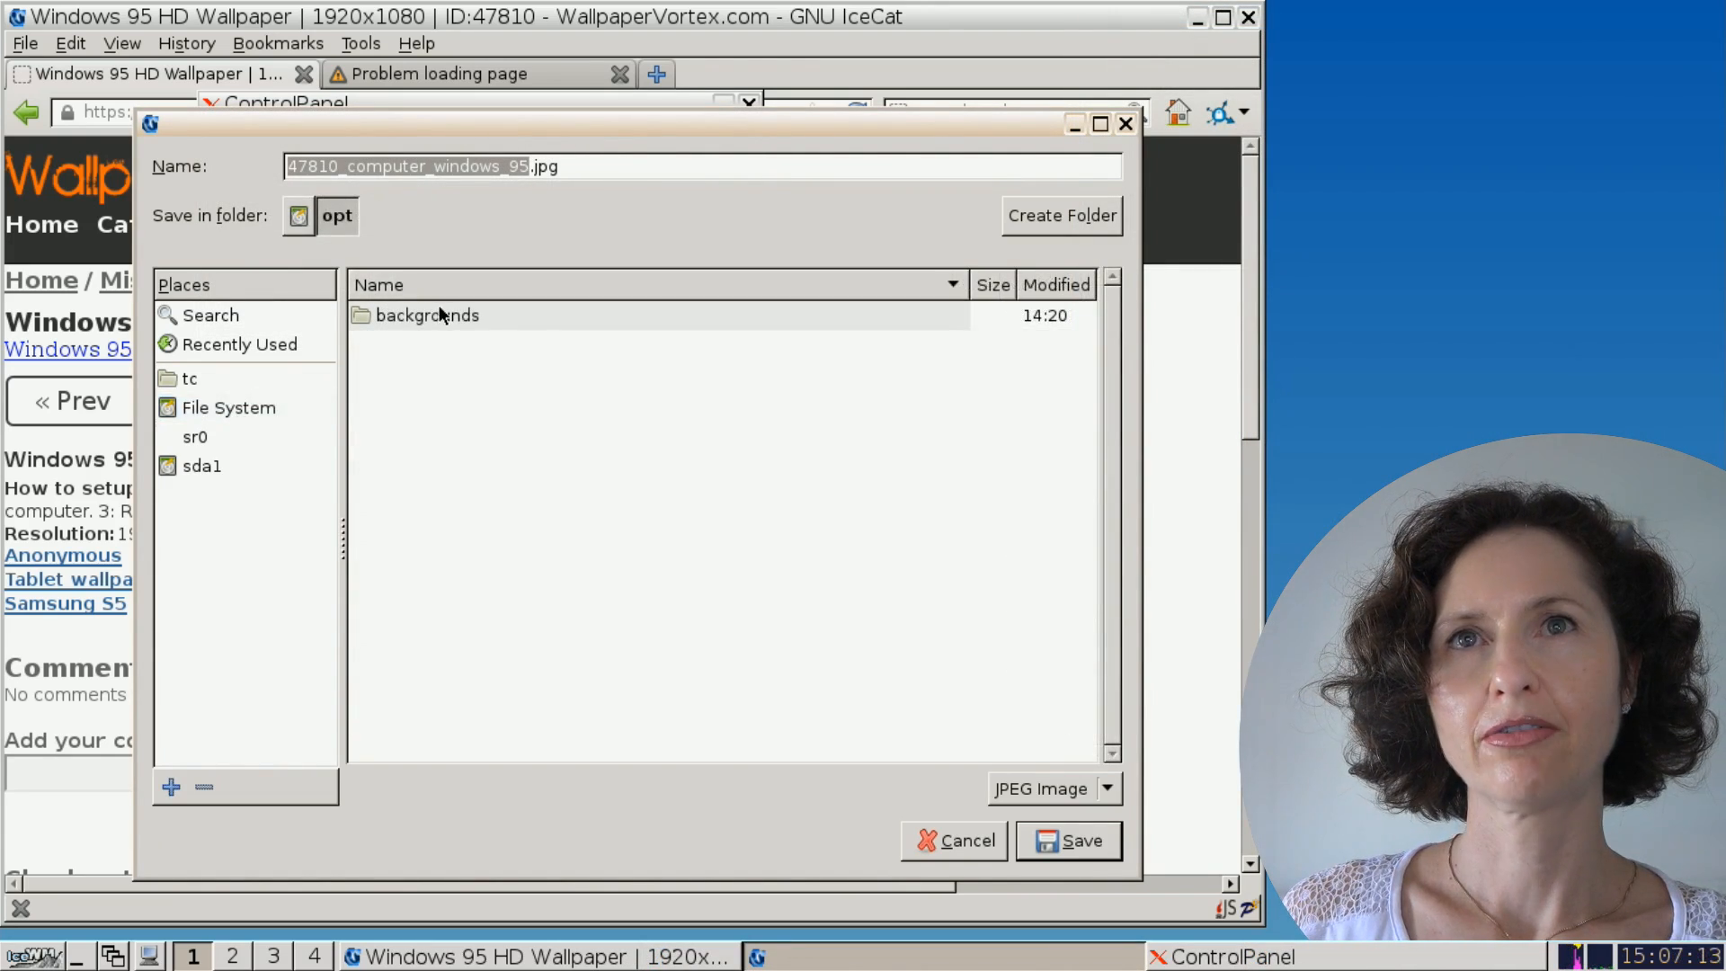
pyautogui.doubleClick(444, 316)
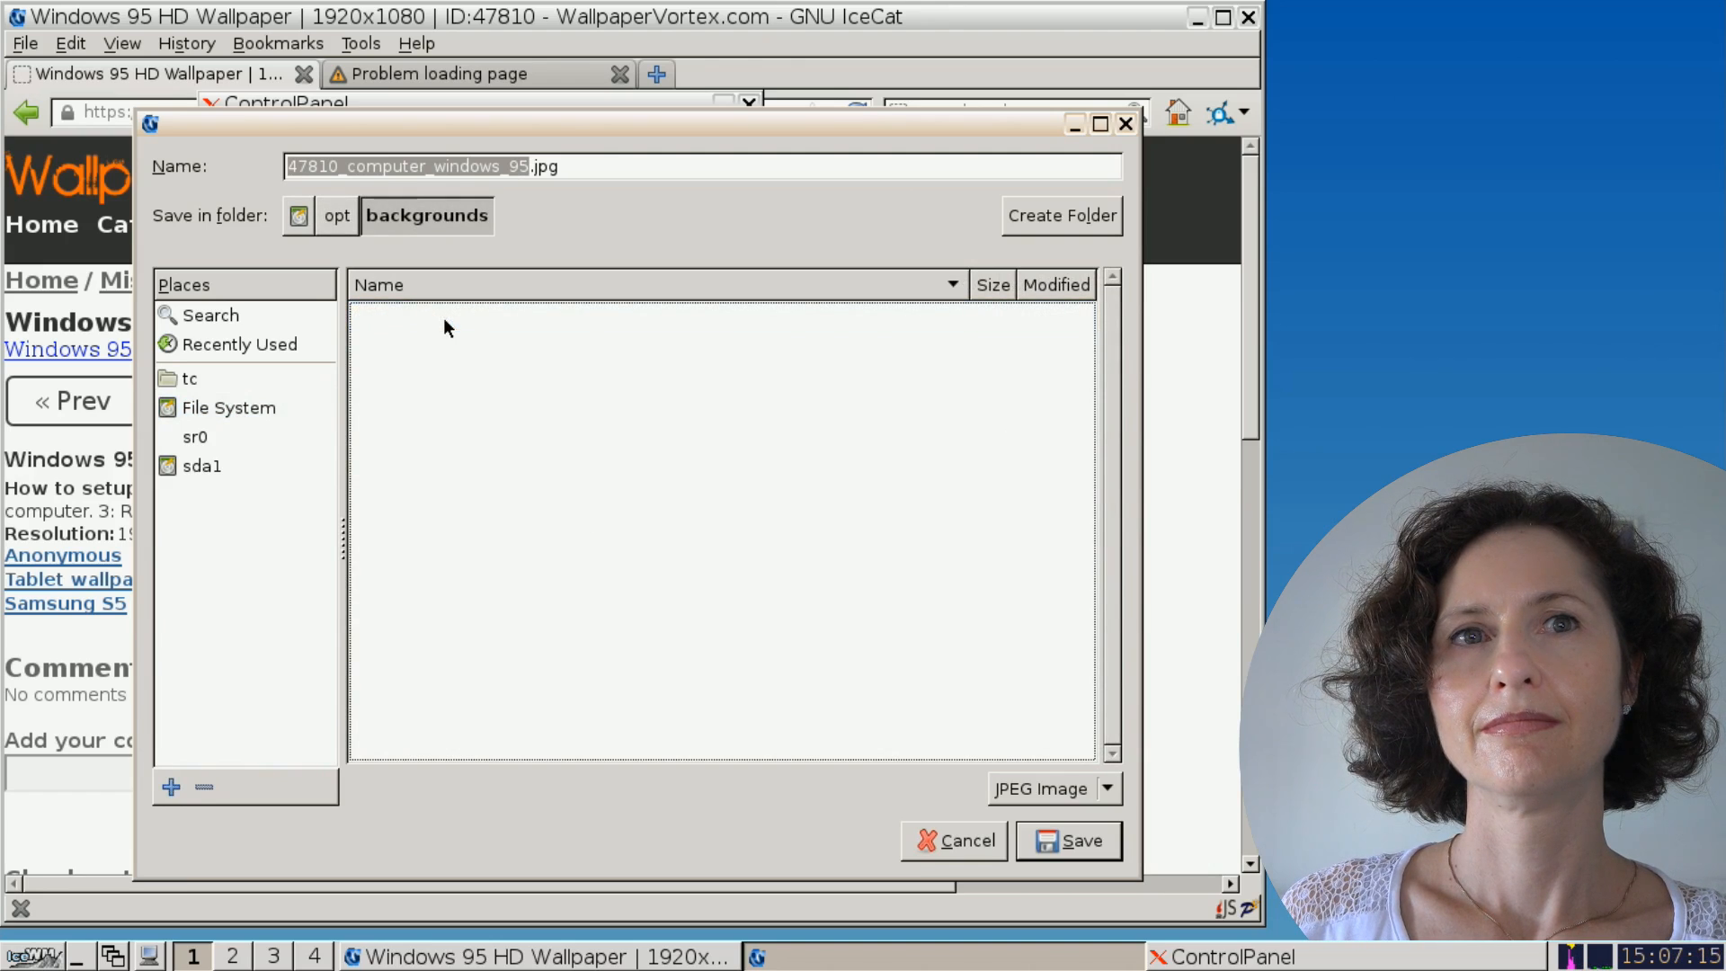
pyautogui.click(1043, 840)
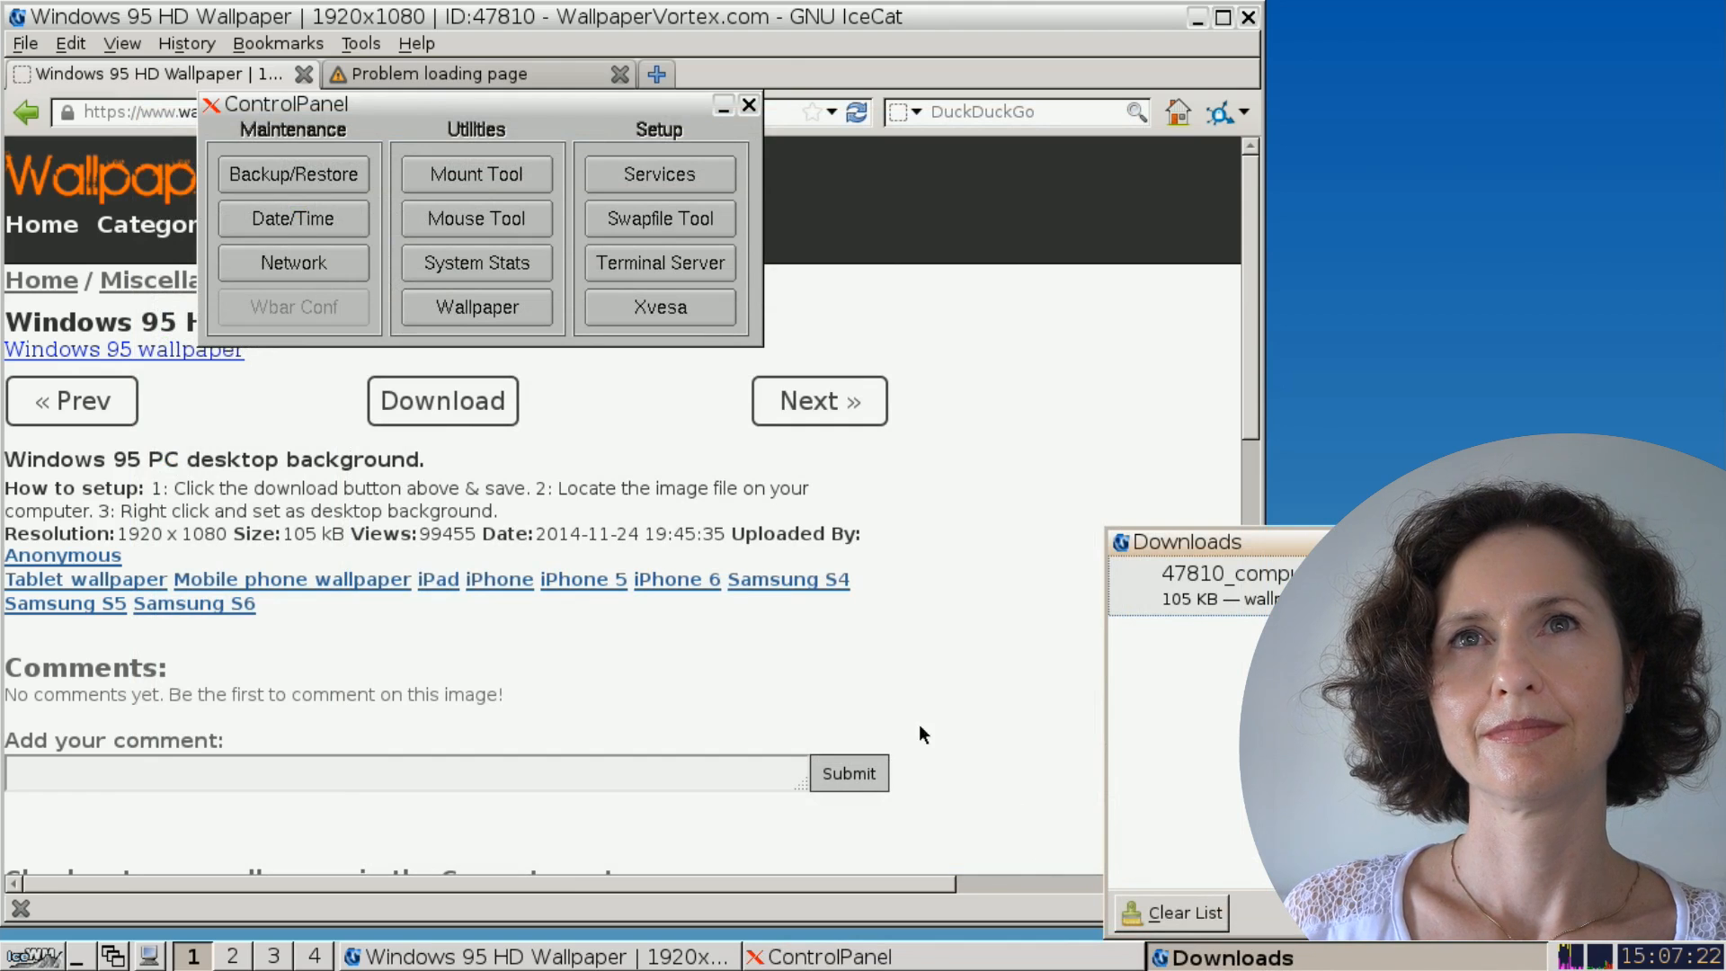
# - Reopen the Wallpaper settings and set the background image display mode to Full
pyautogui.click(485, 307)
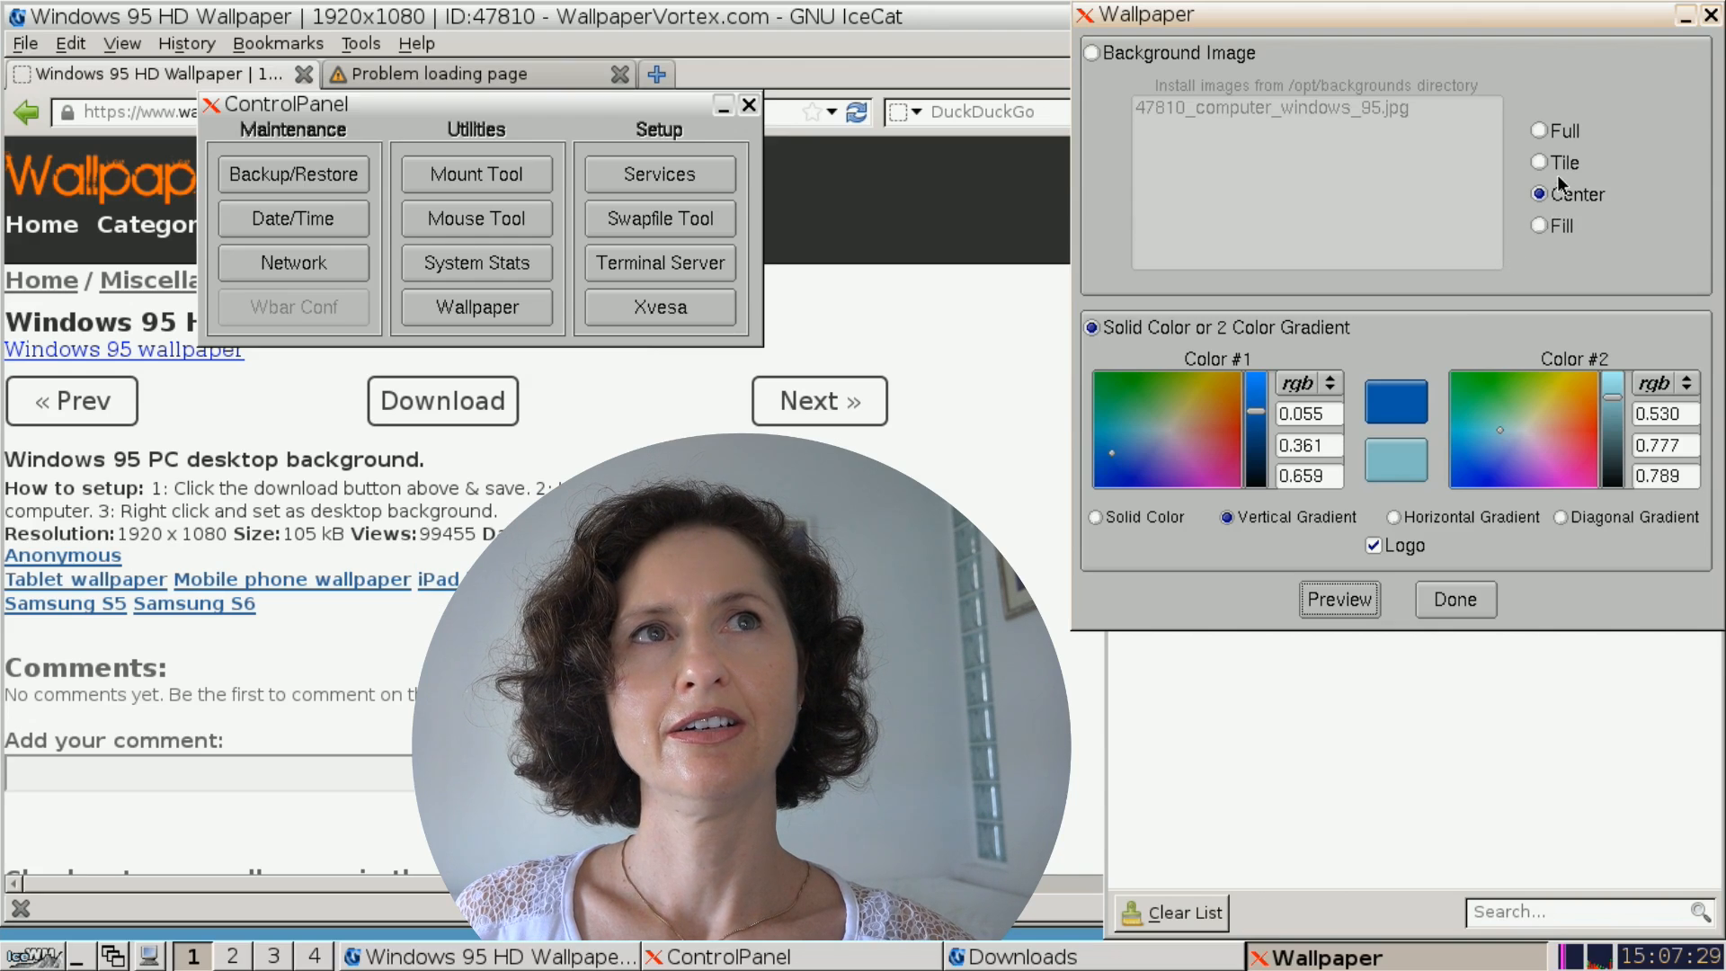
pyautogui.click(1539, 130)
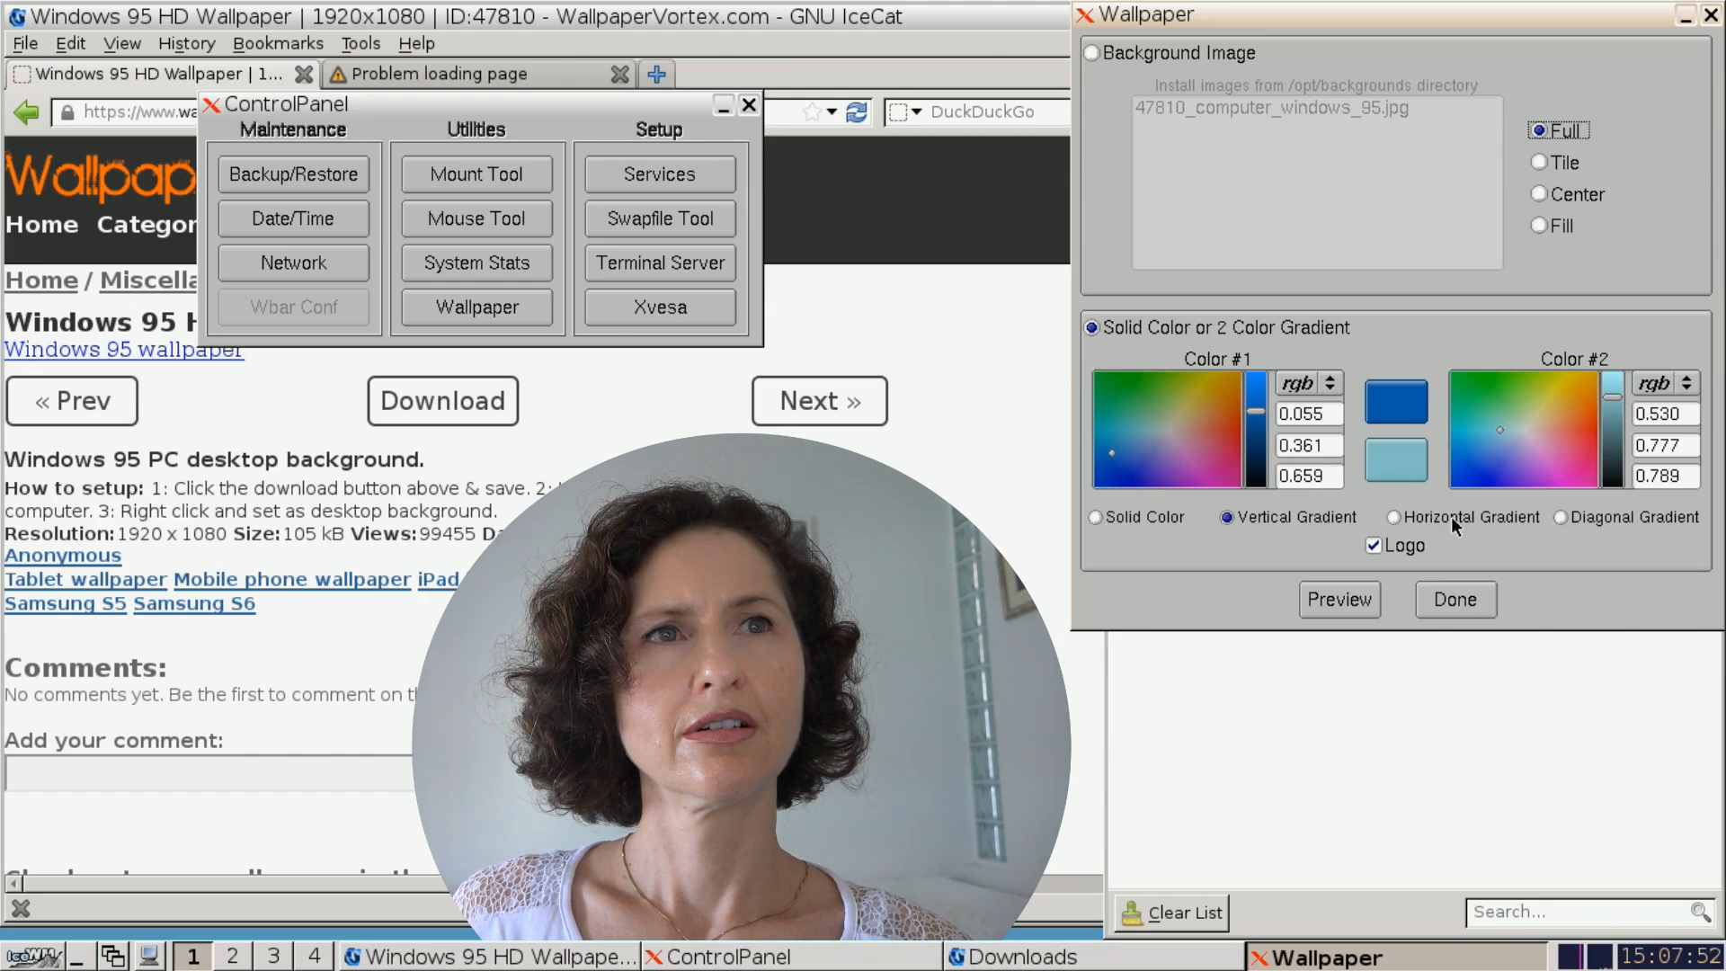
# - Try the Solid Color, Horizontal Gradient and Diagonal Gradient options for the background color, and return to Vertical Gradient
pyautogui.click(1087, 333)
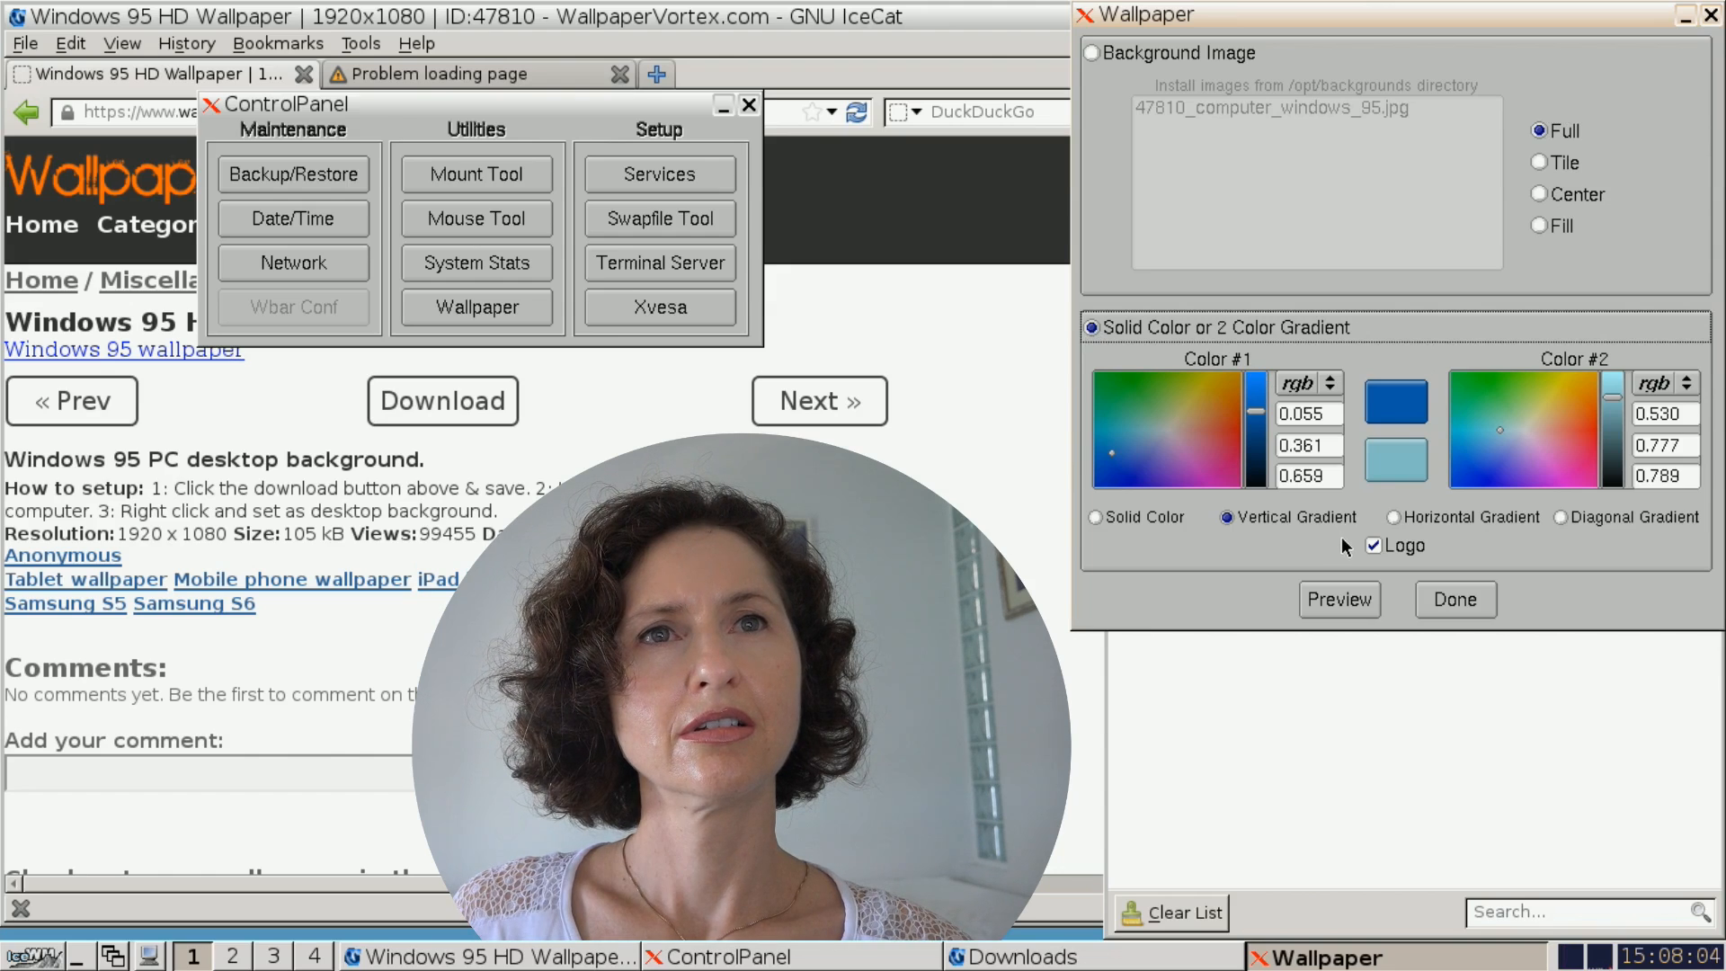
pyautogui.click(1094, 518)
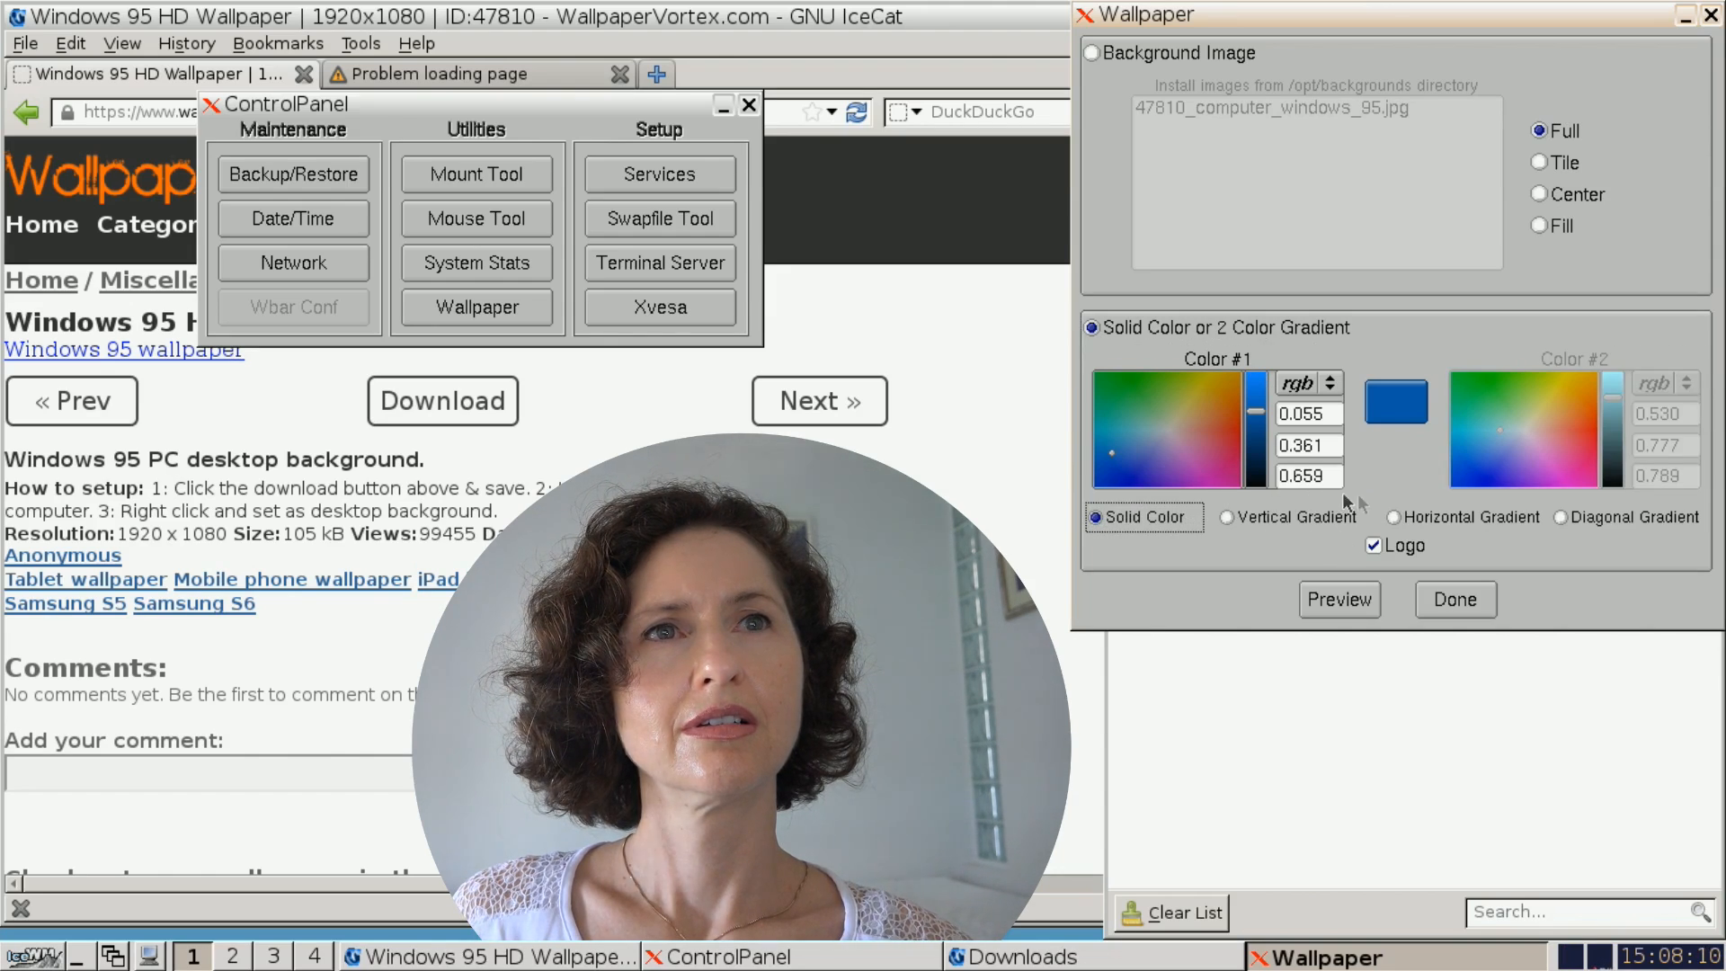
pyautogui.click(1395, 517)
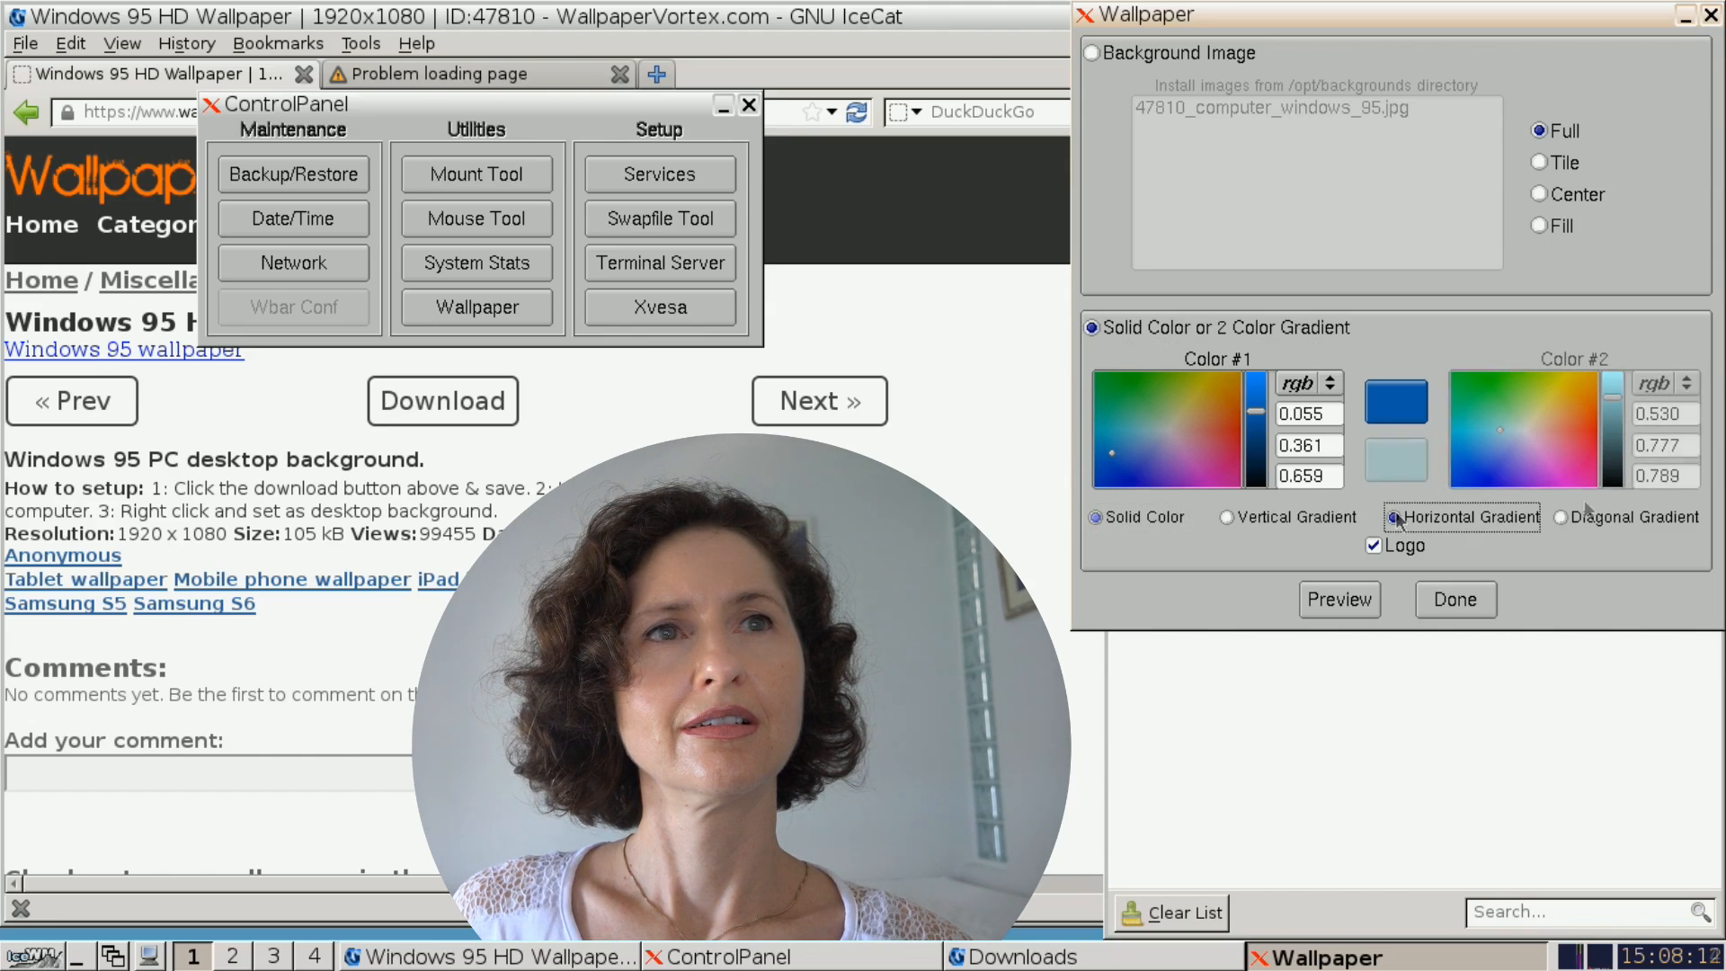
pyautogui.click(1560, 518)
pyautogui.click(1372, 544)
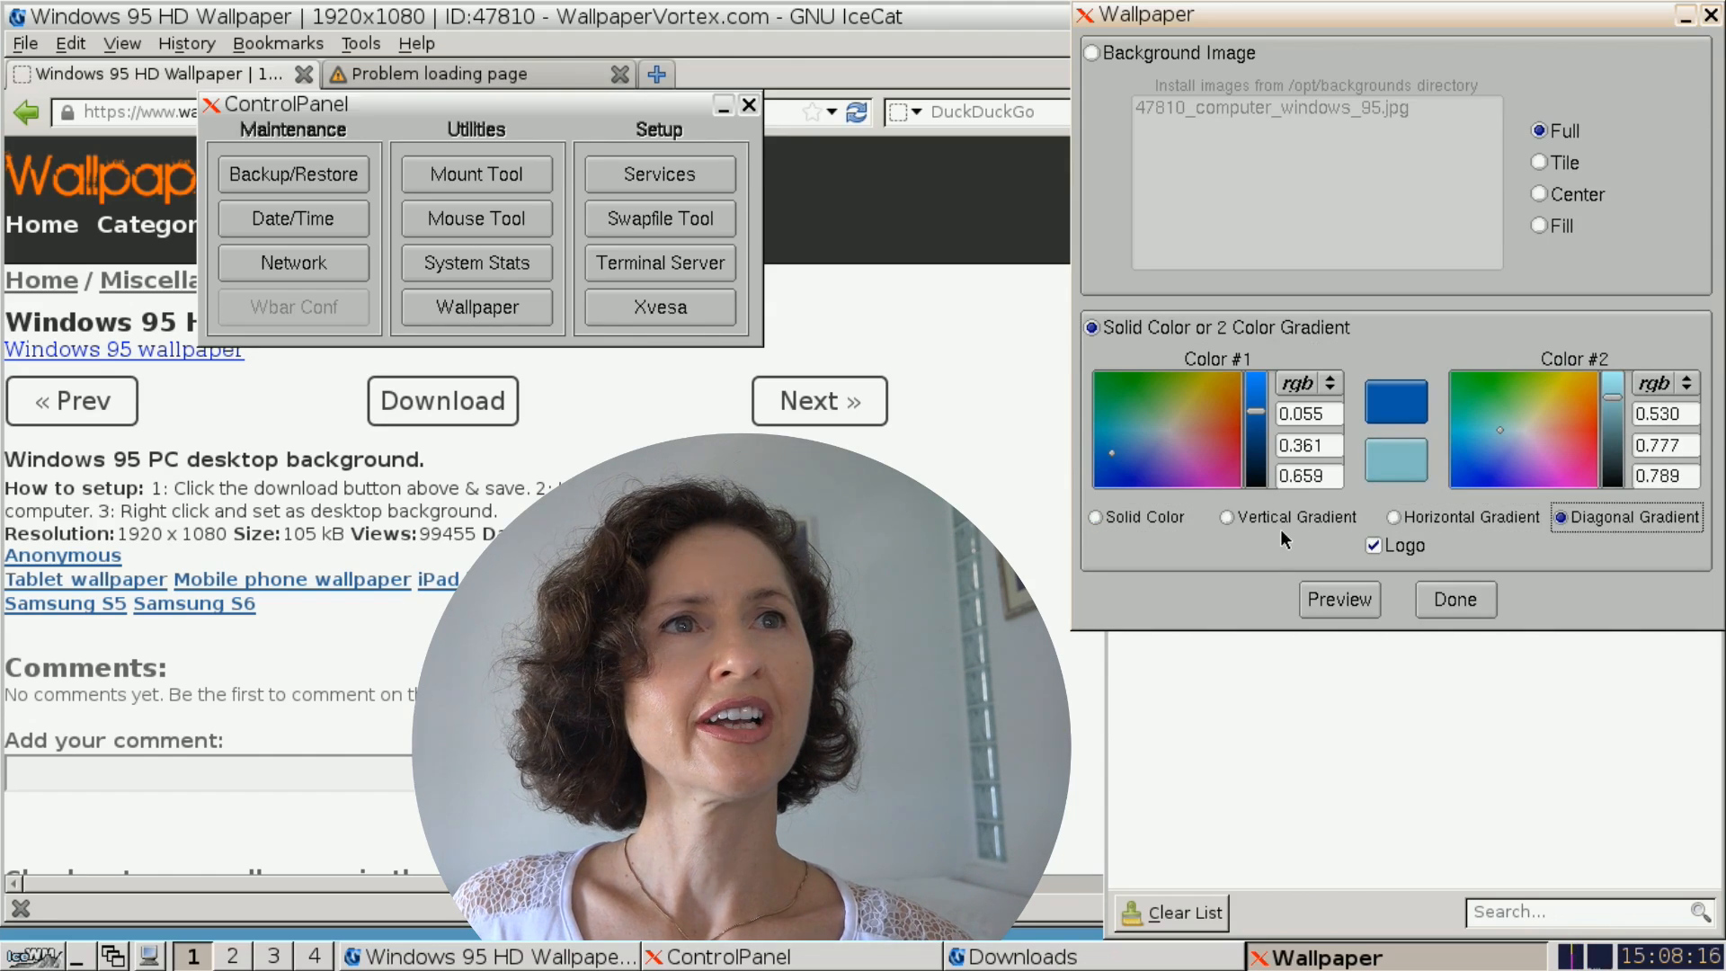
pyautogui.click(1250, 525)
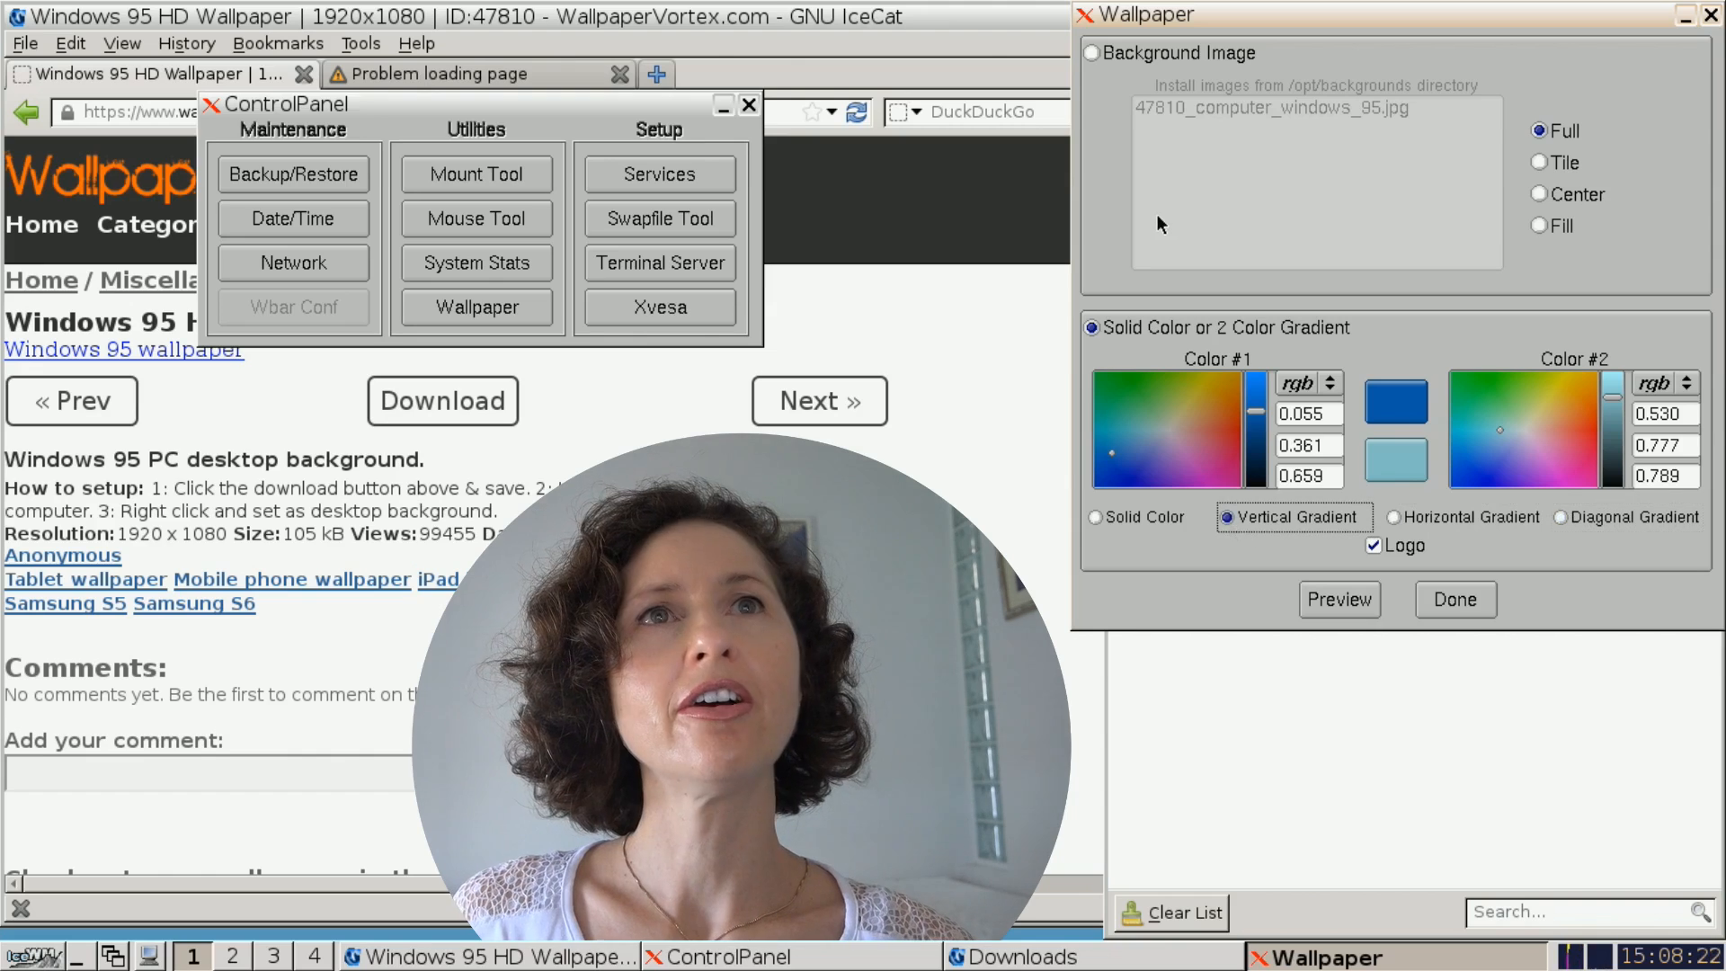
# - Switch the wallpaper to Background Image and apply 47810_computer_windows_95.jpg as the desktop background
pyautogui.click(1092, 52)
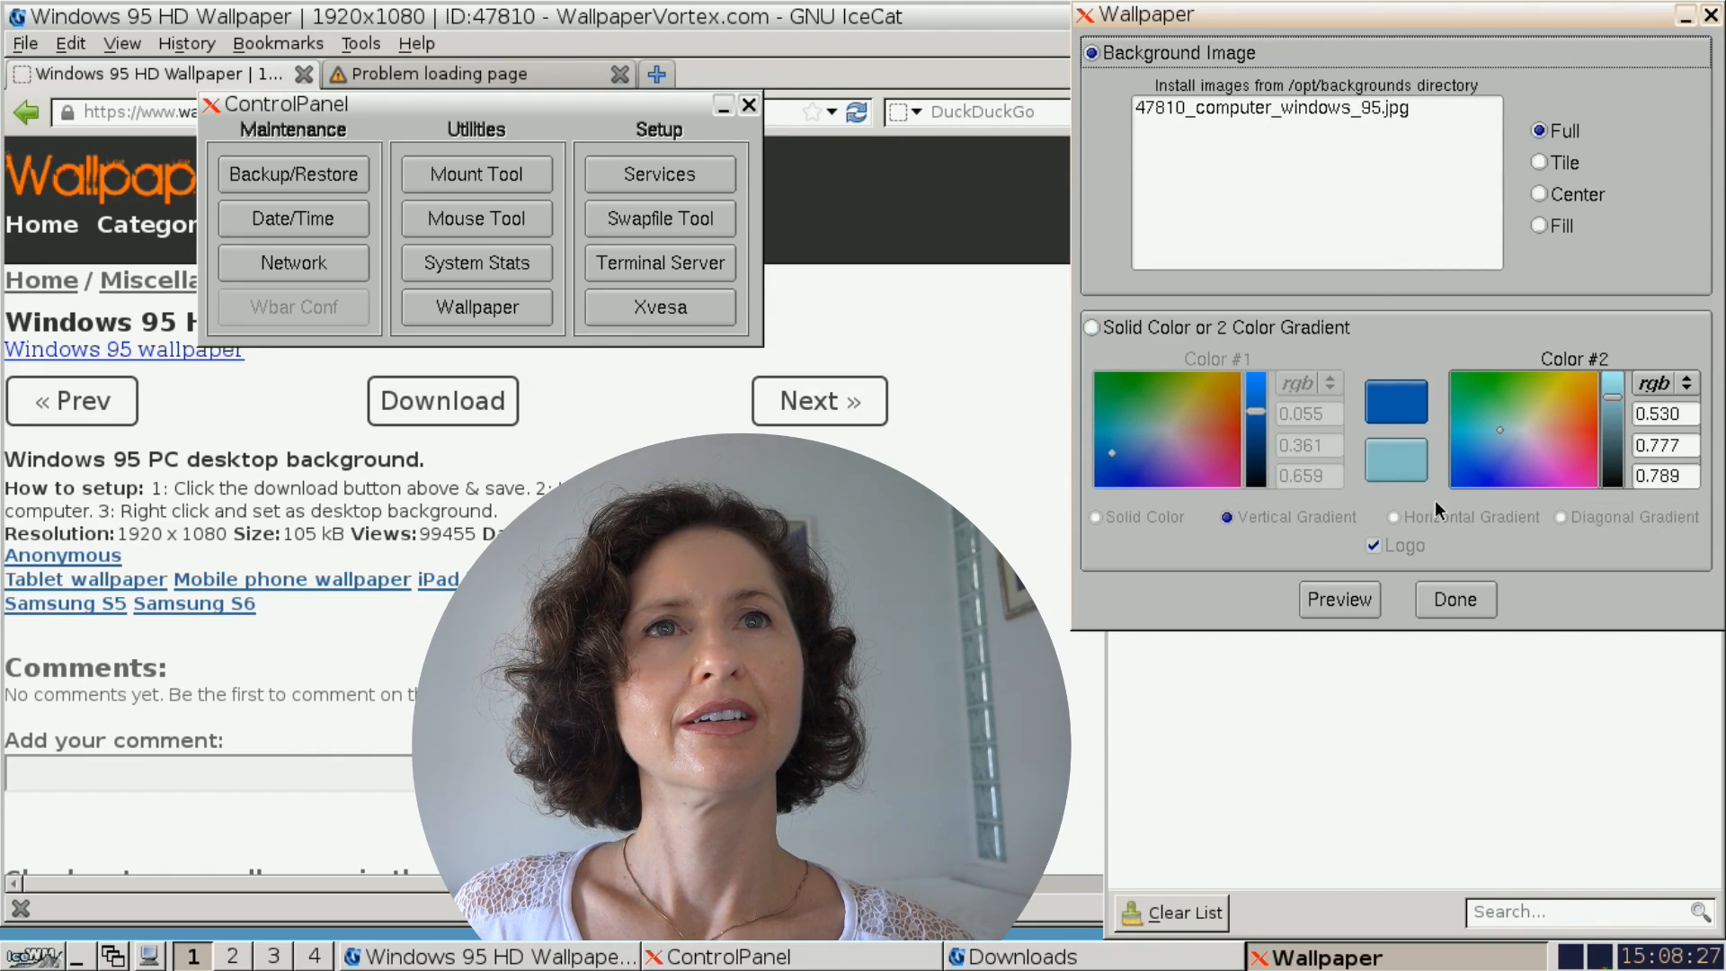
pyautogui.click(1455, 599)
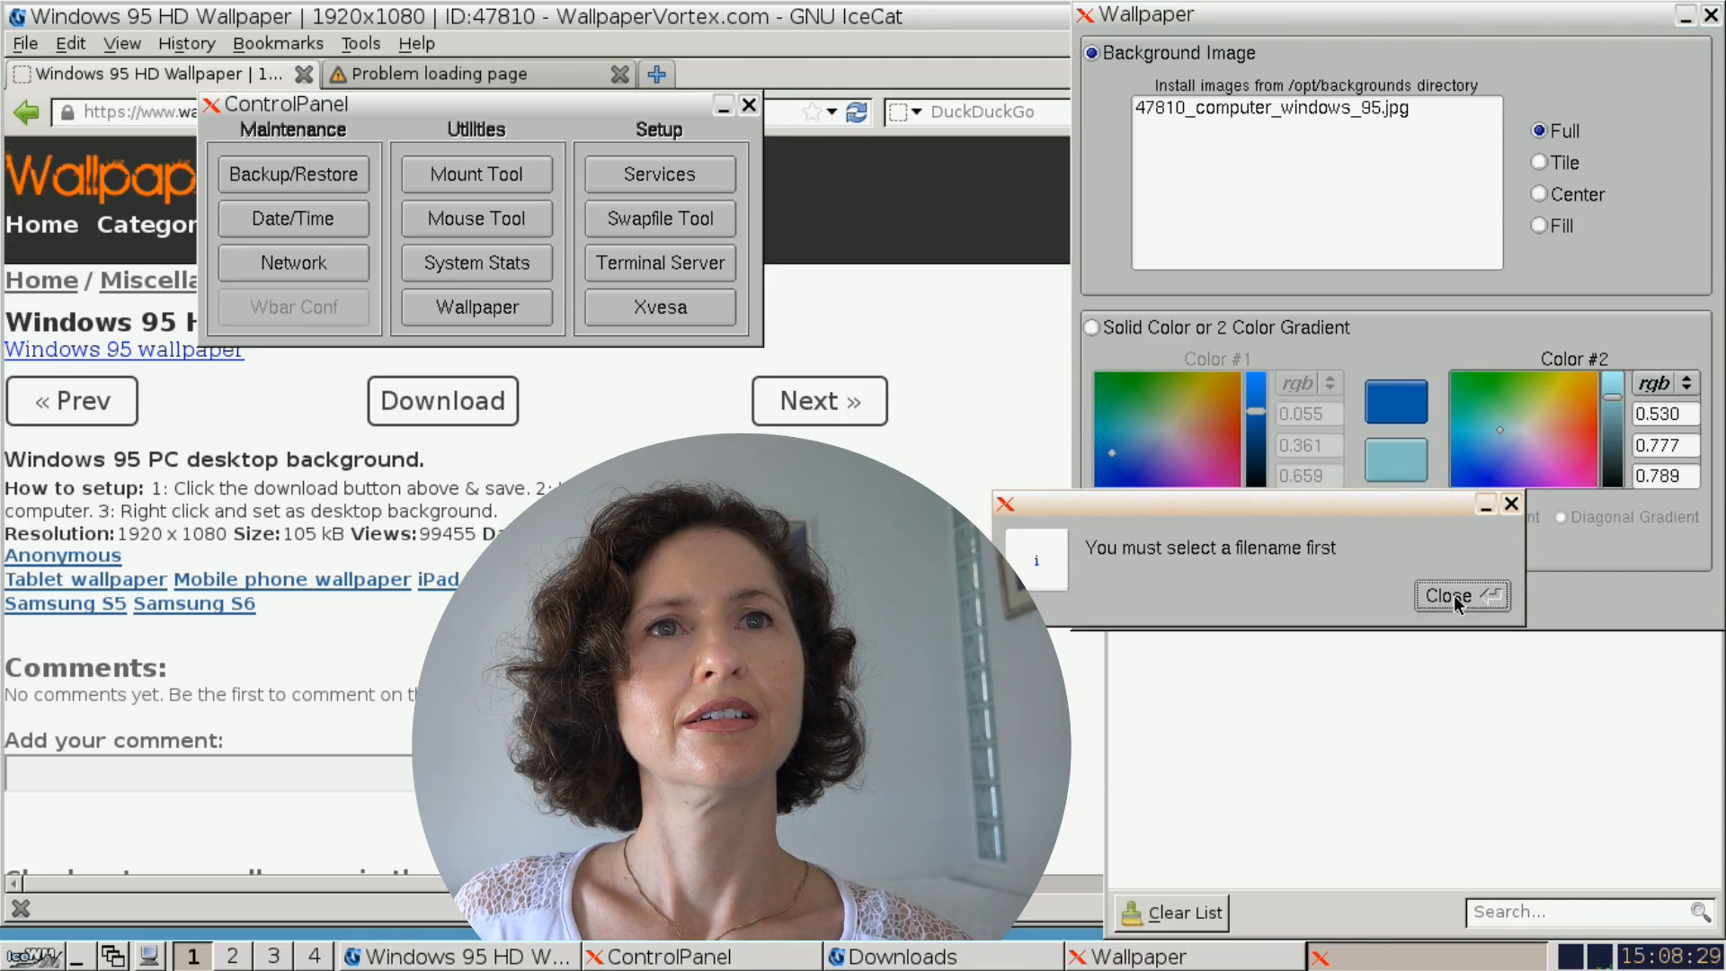
pyautogui.click(1509, 501)
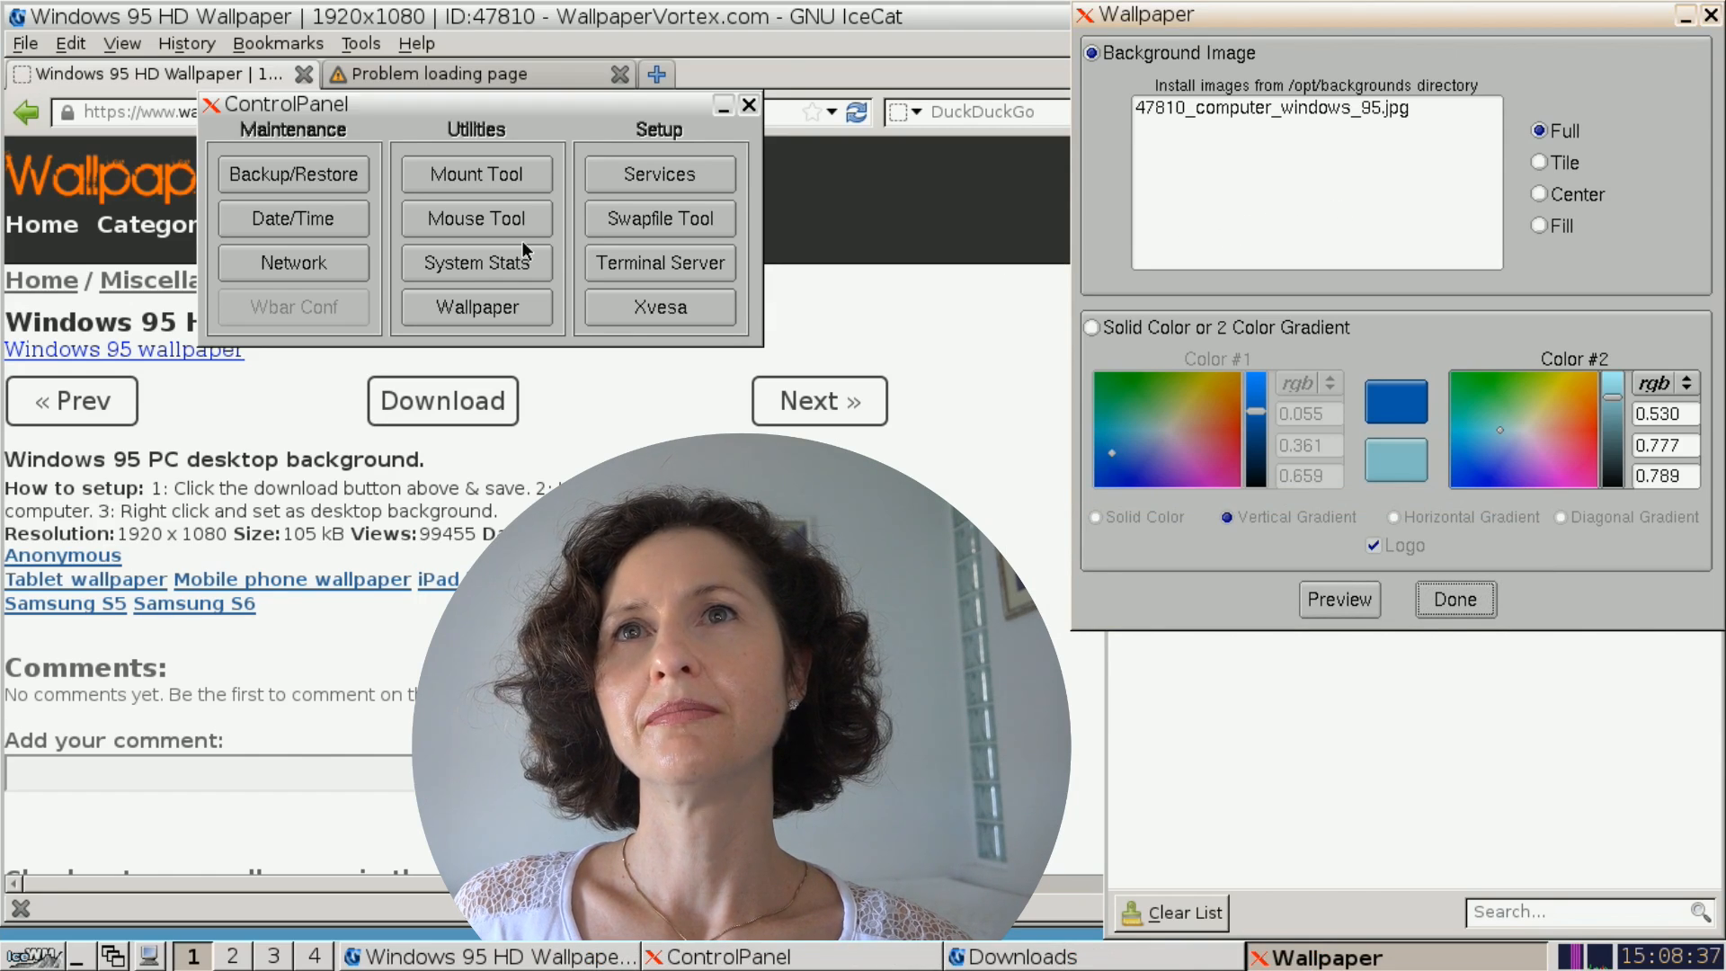
pyautogui.click(1260, 112)
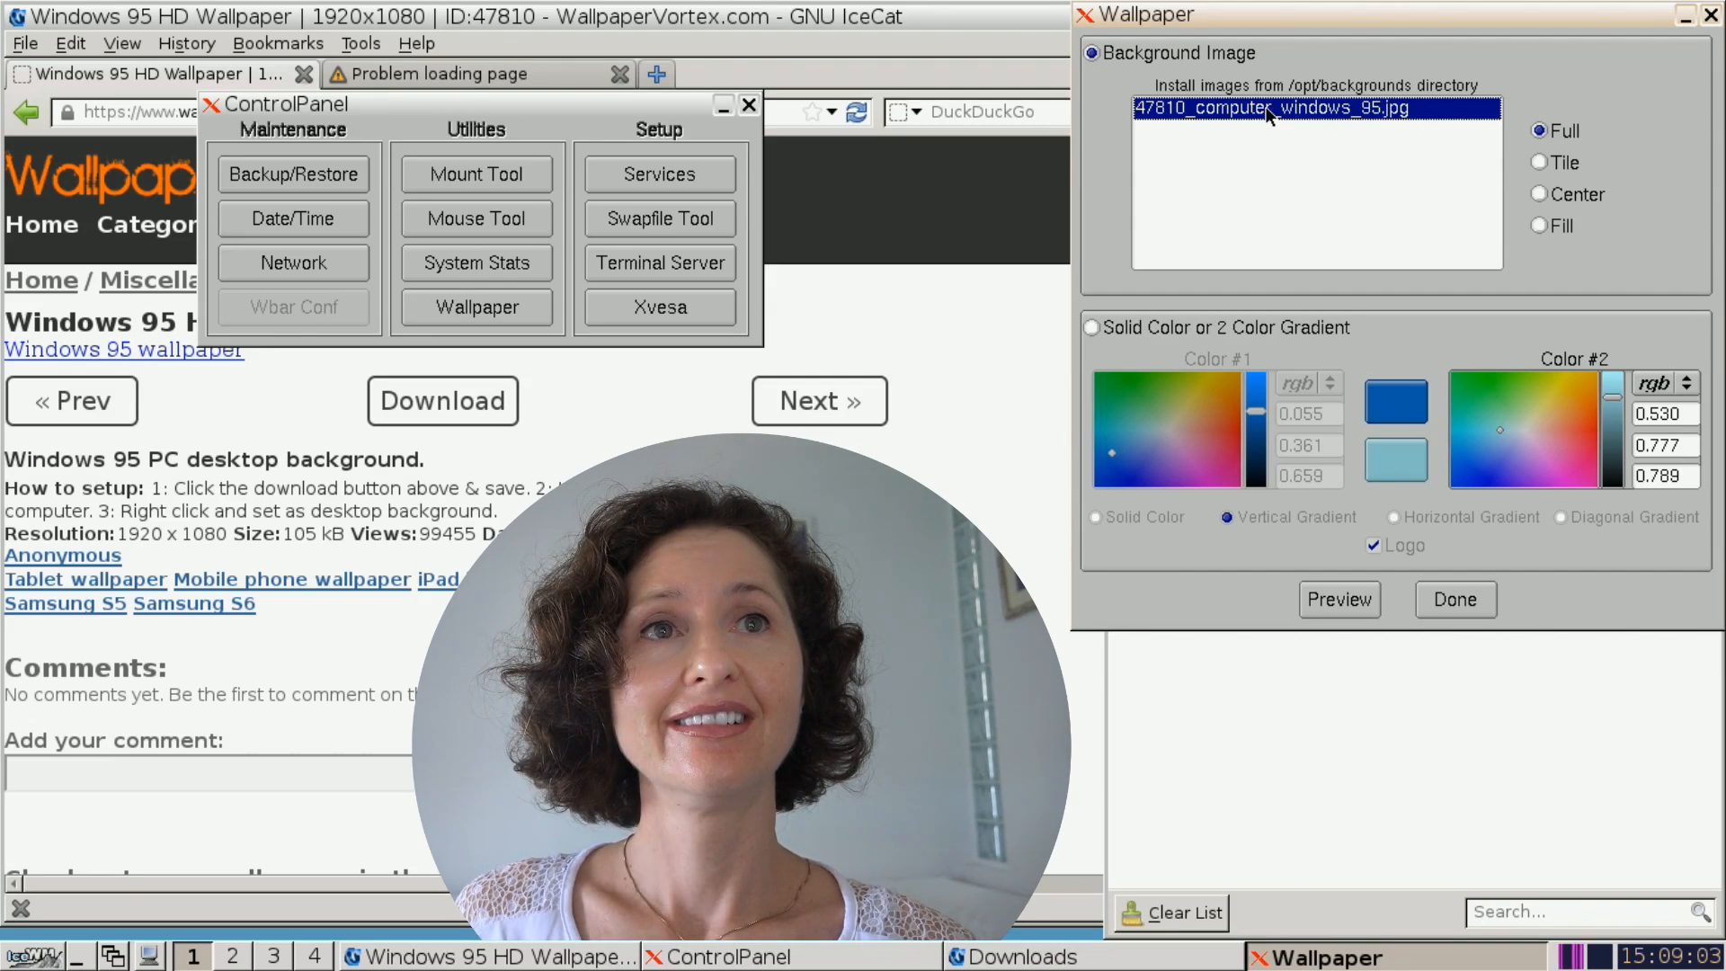
pyautogui.click(1454, 599)
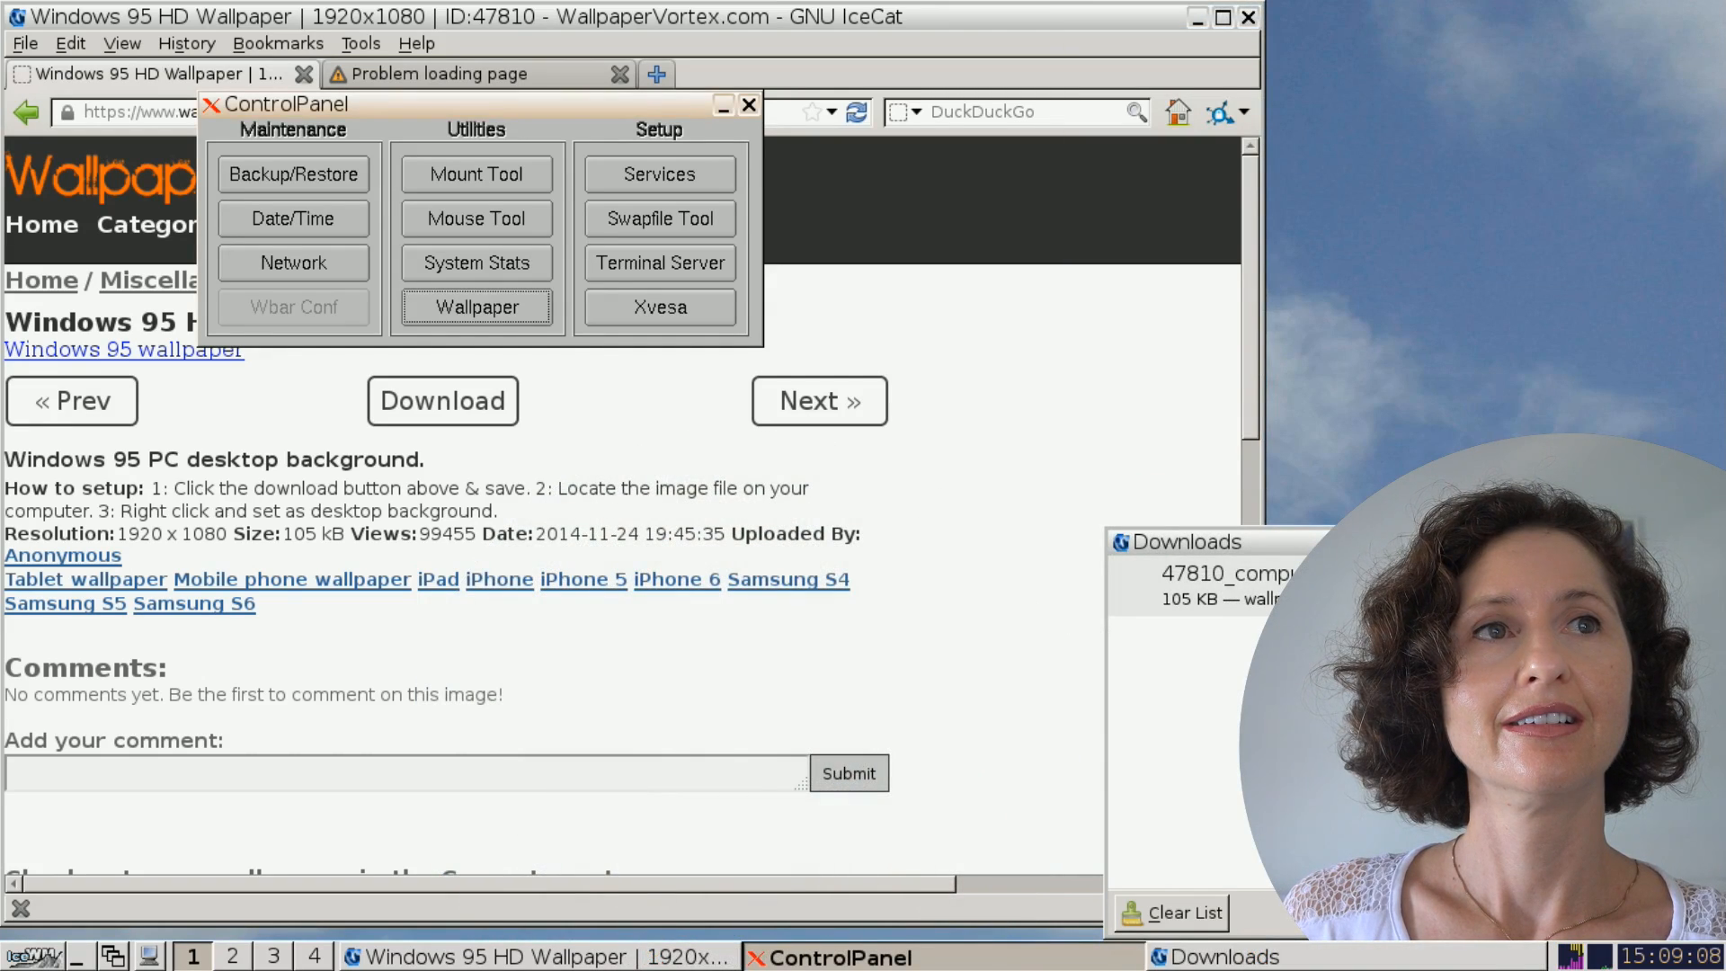
# - Close the IceCat browser with both of its tabs and close the control panel
pyautogui.click(1249, 17)
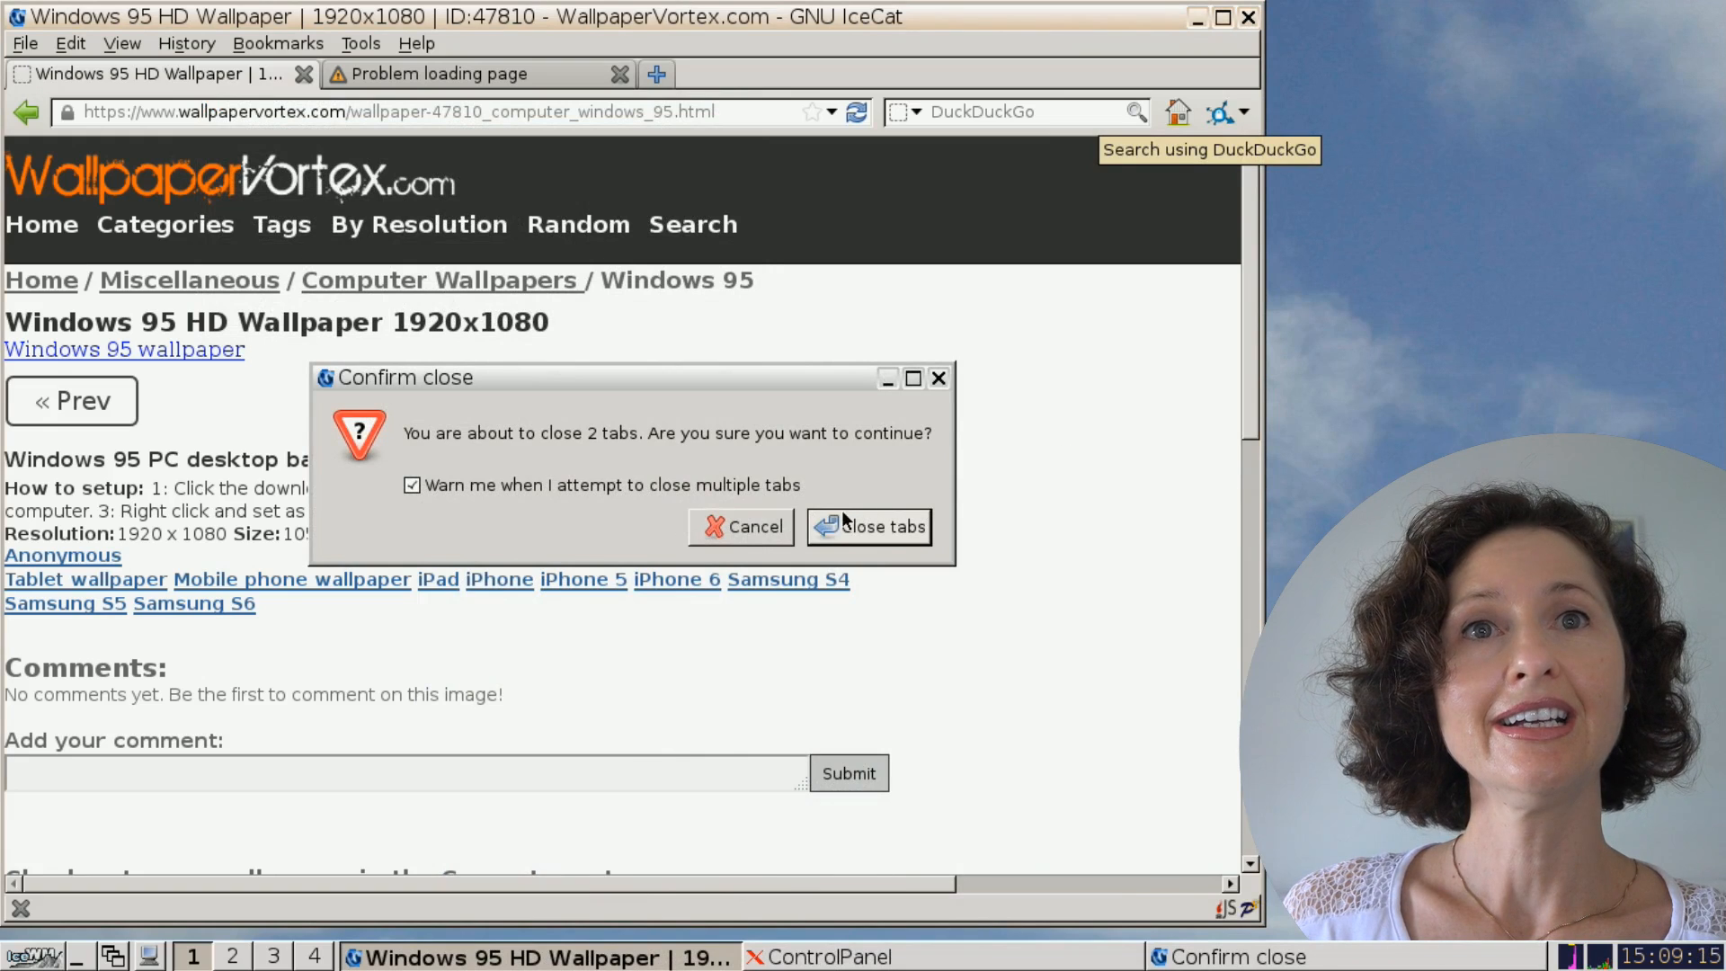
pyautogui.click(846, 520)
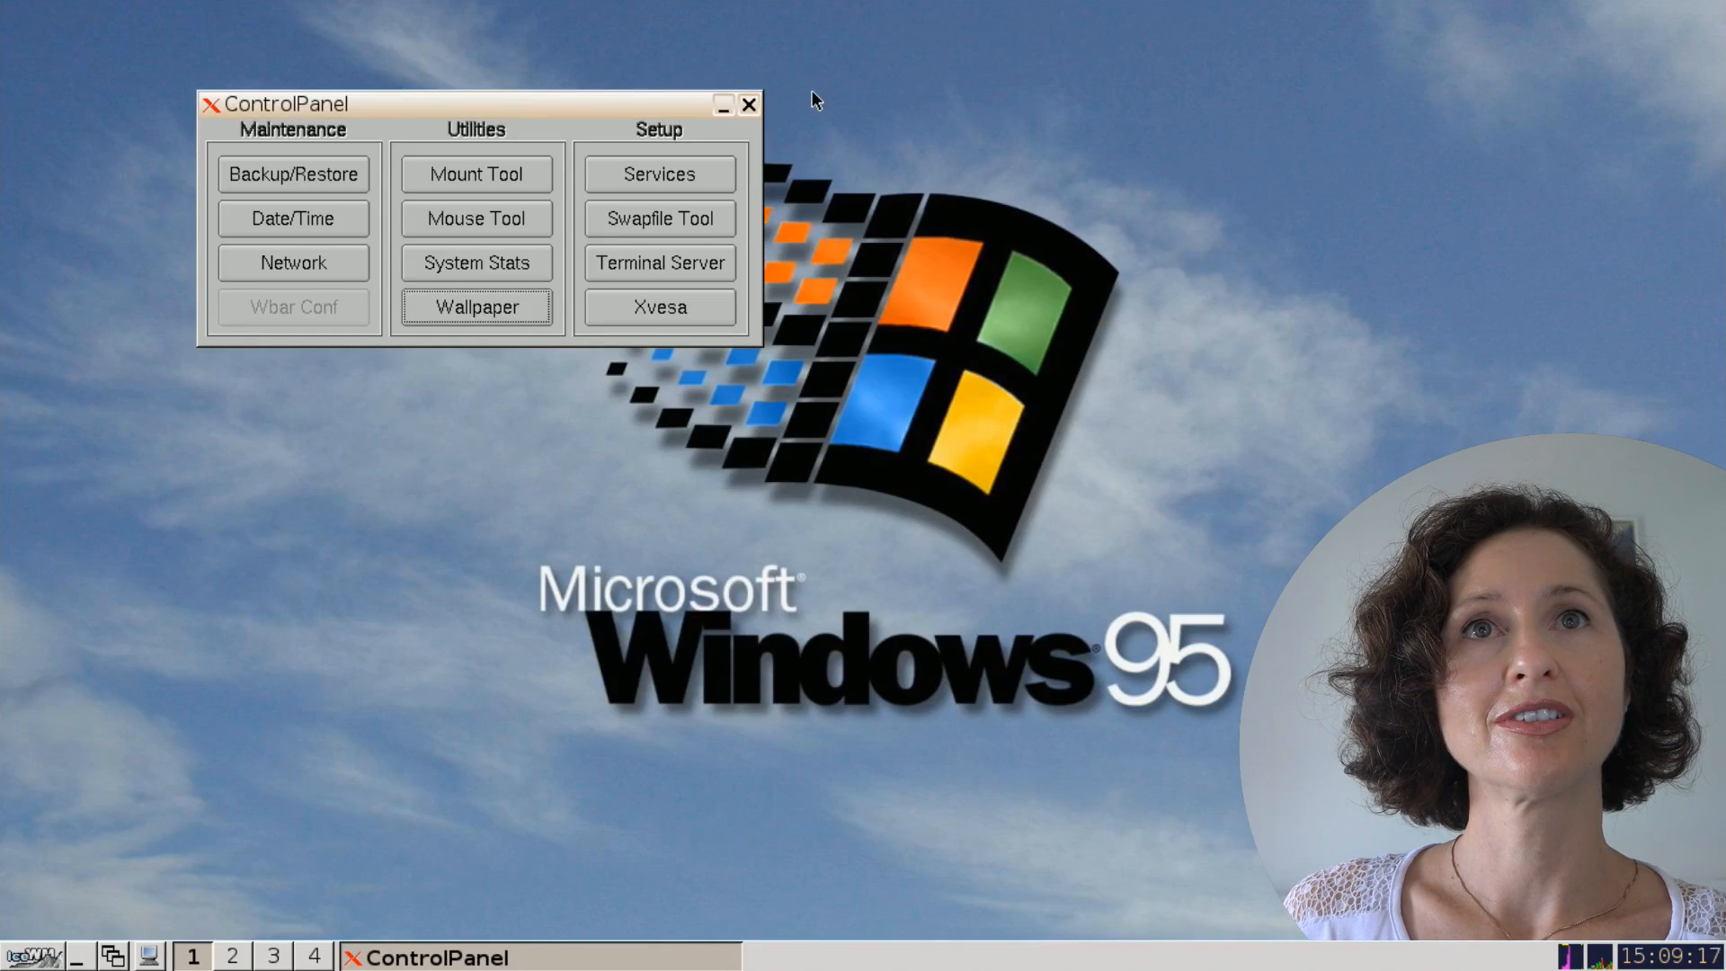
pyautogui.click(748, 105)
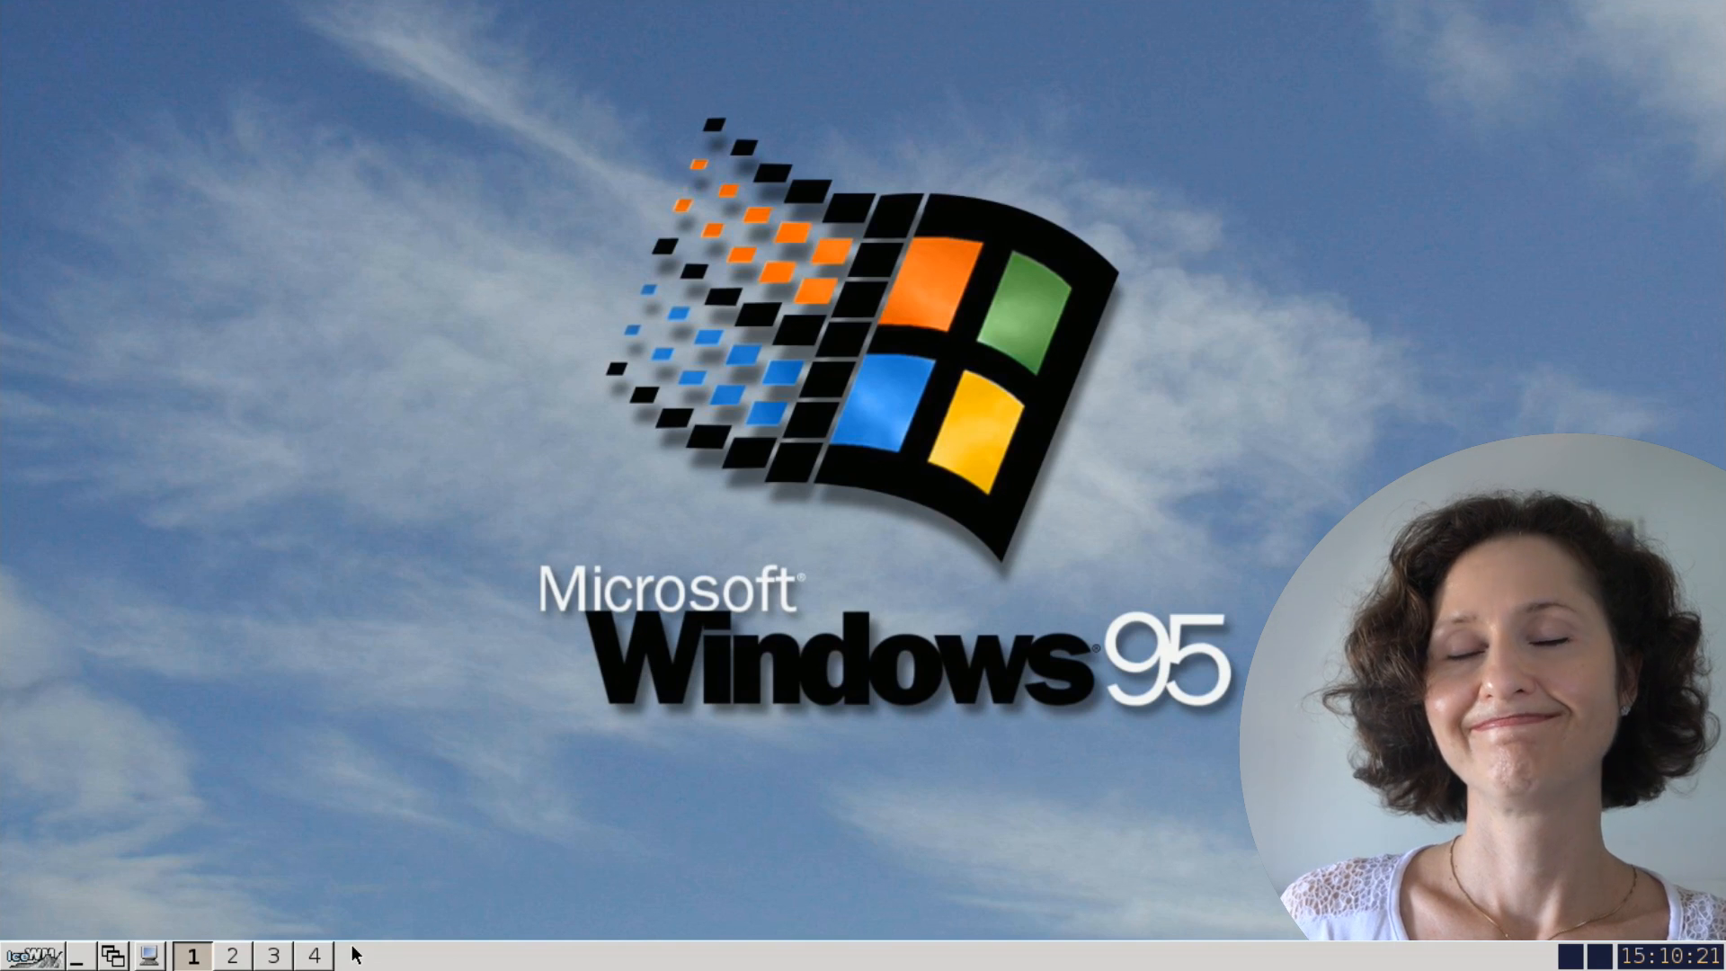
# - Open AppBrowser from the system tools, connect to the extension repository and search for "xfe"
pyautogui.click(45, 960)
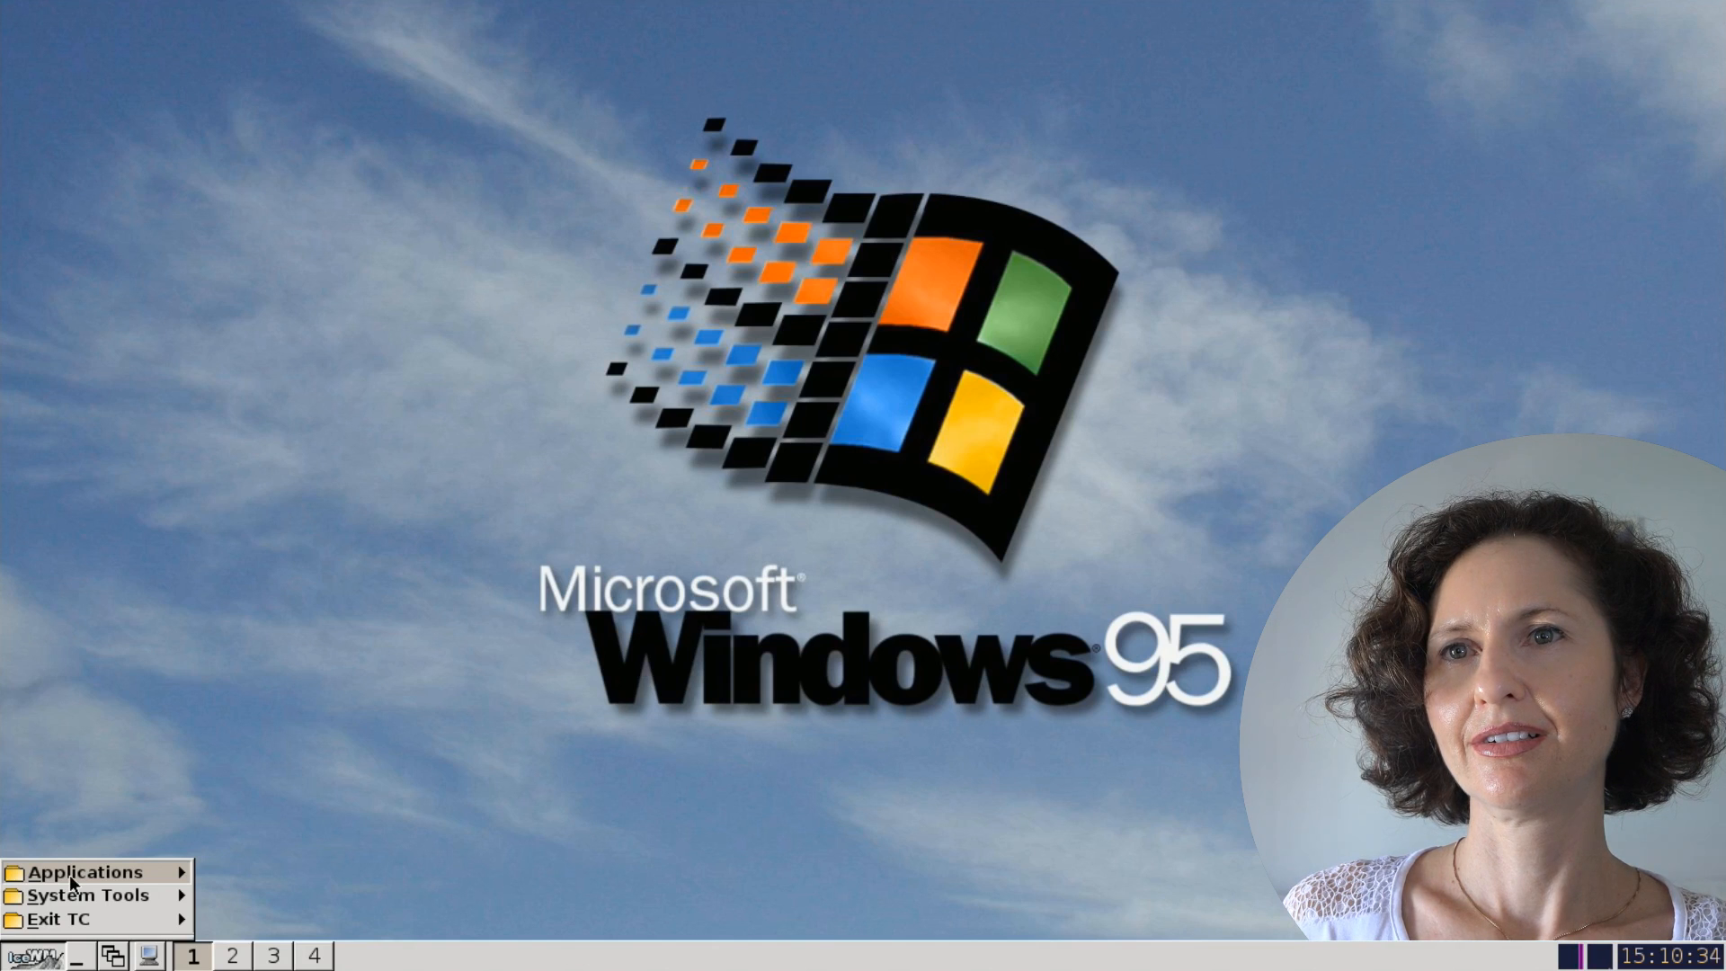
pyautogui.moveTo(94, 896)
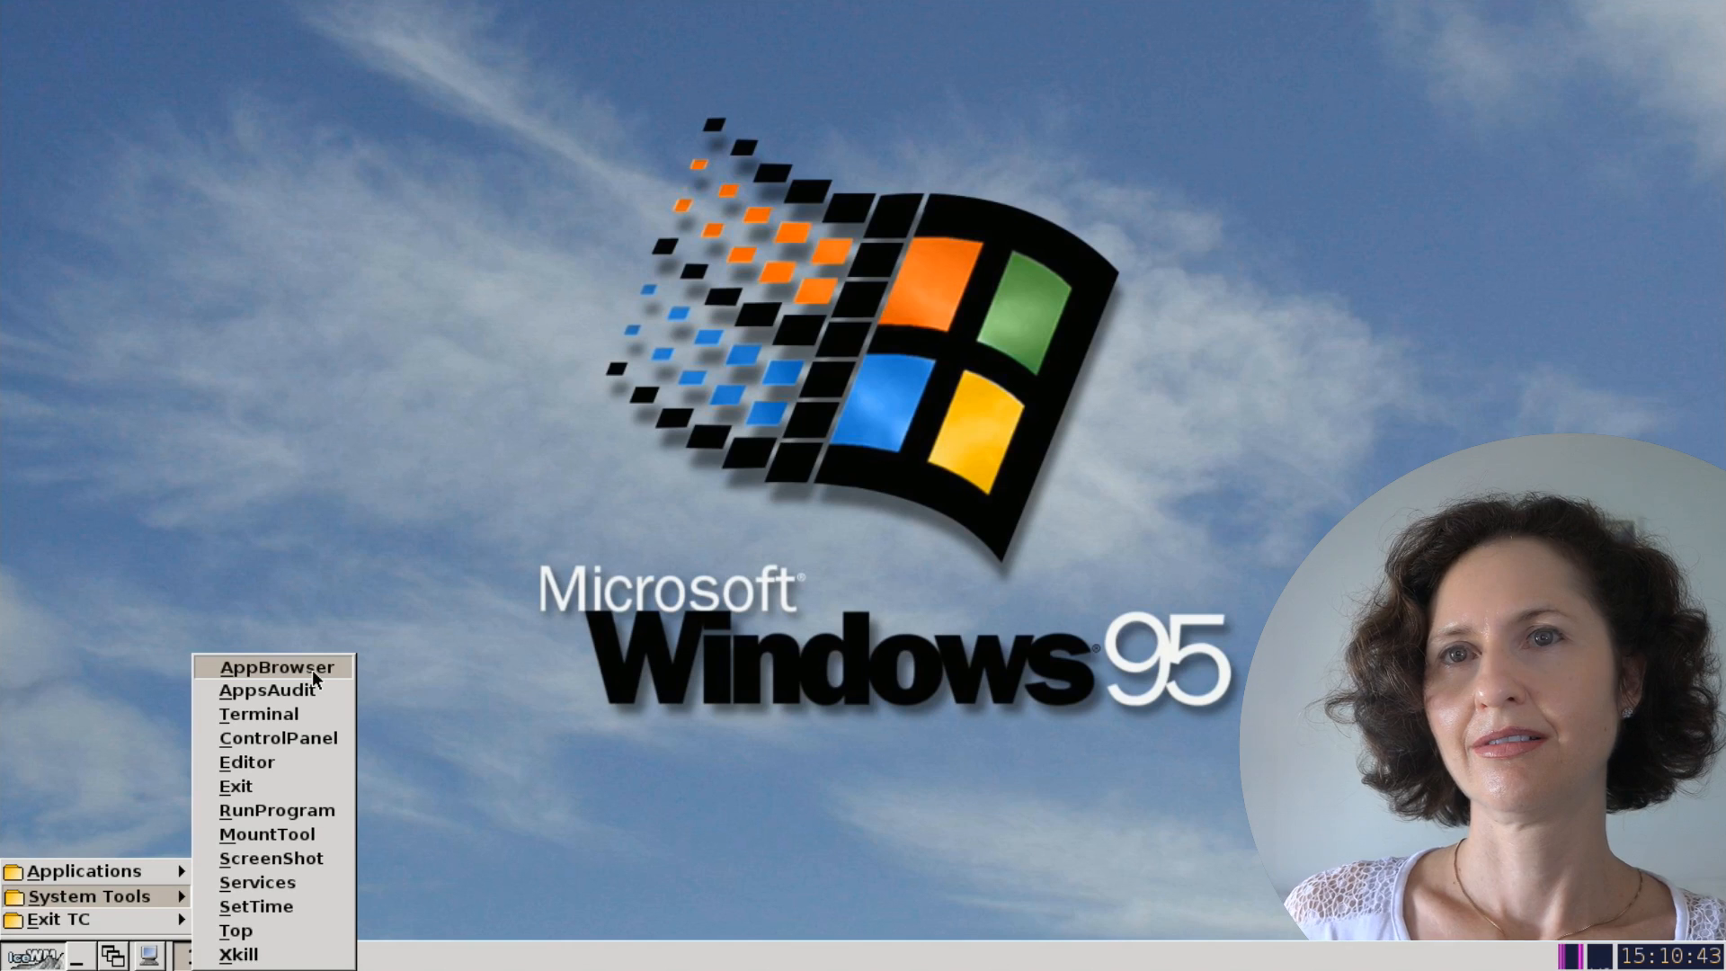
pyautogui.click(434, 893)
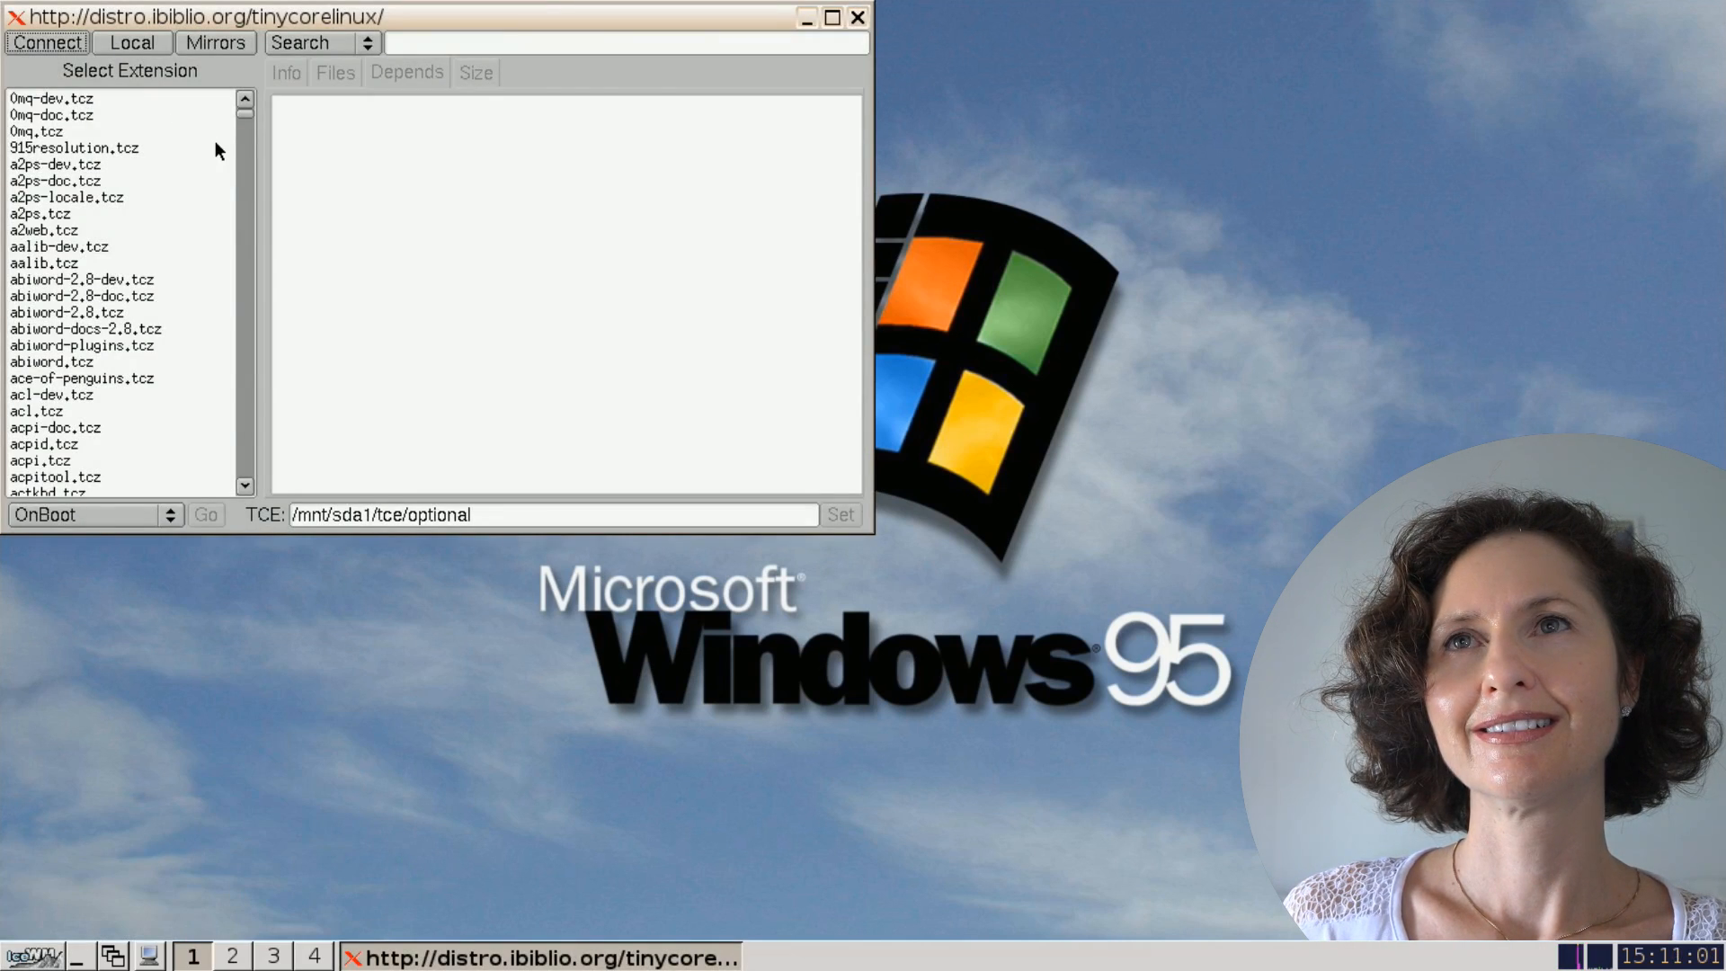
pyautogui.click(405, 34)
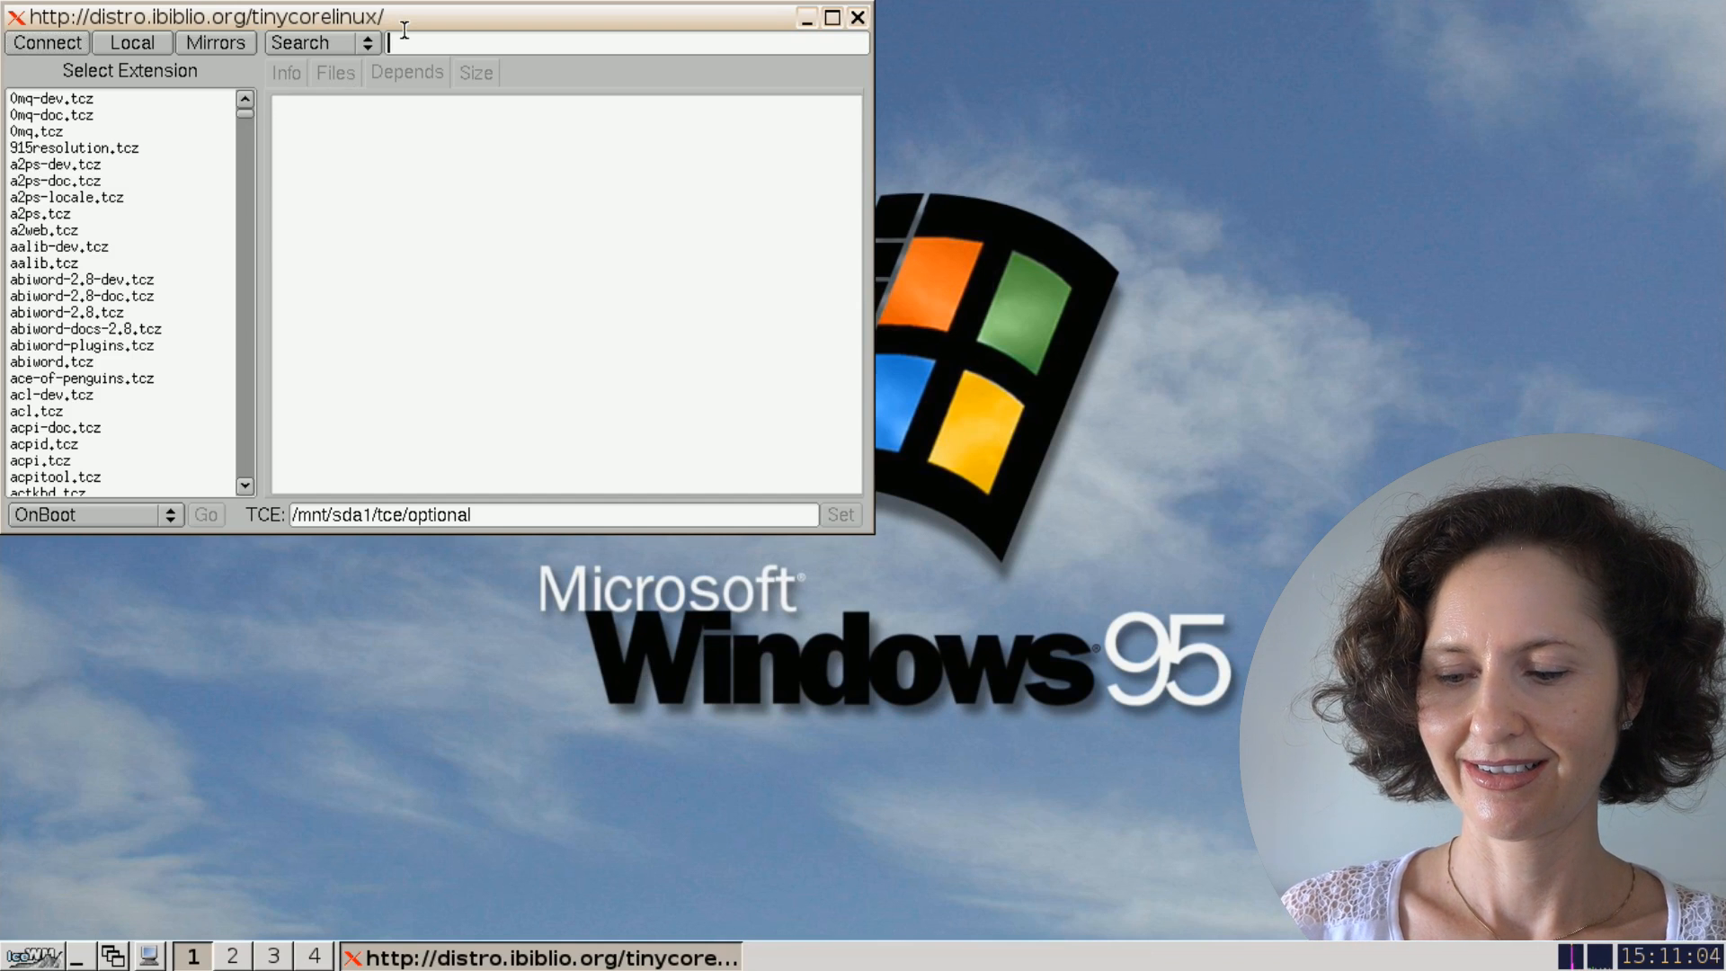
pyautogui.write('xfe')
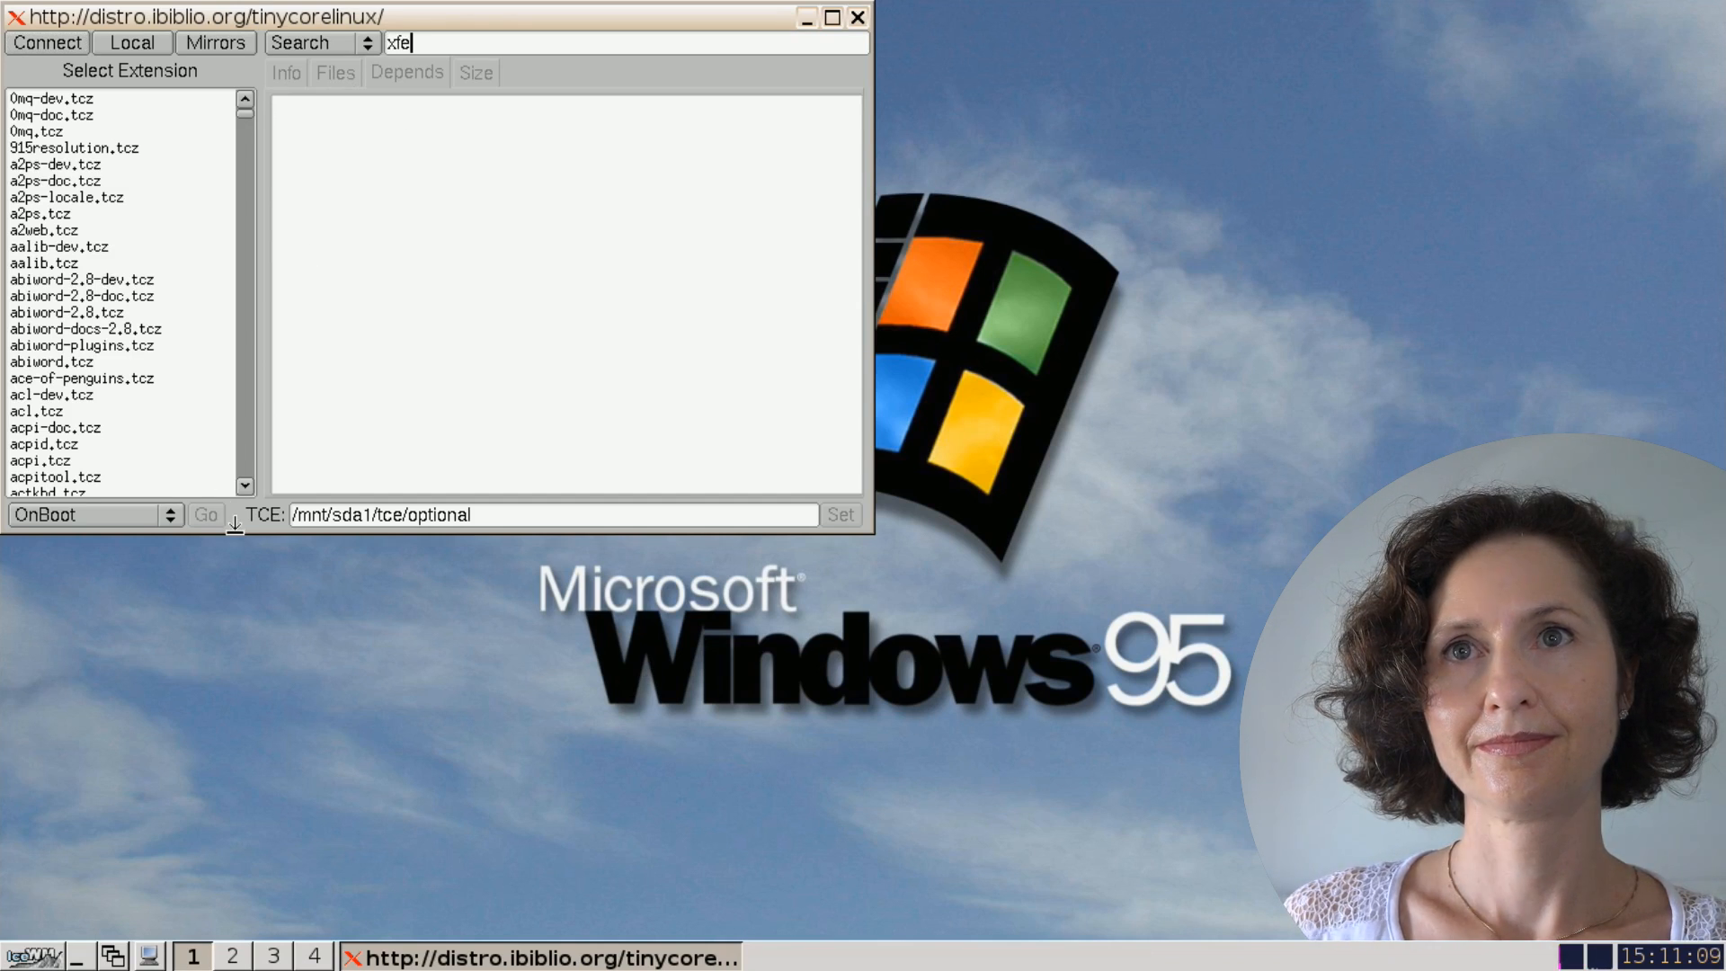
pyautogui.press('Return')
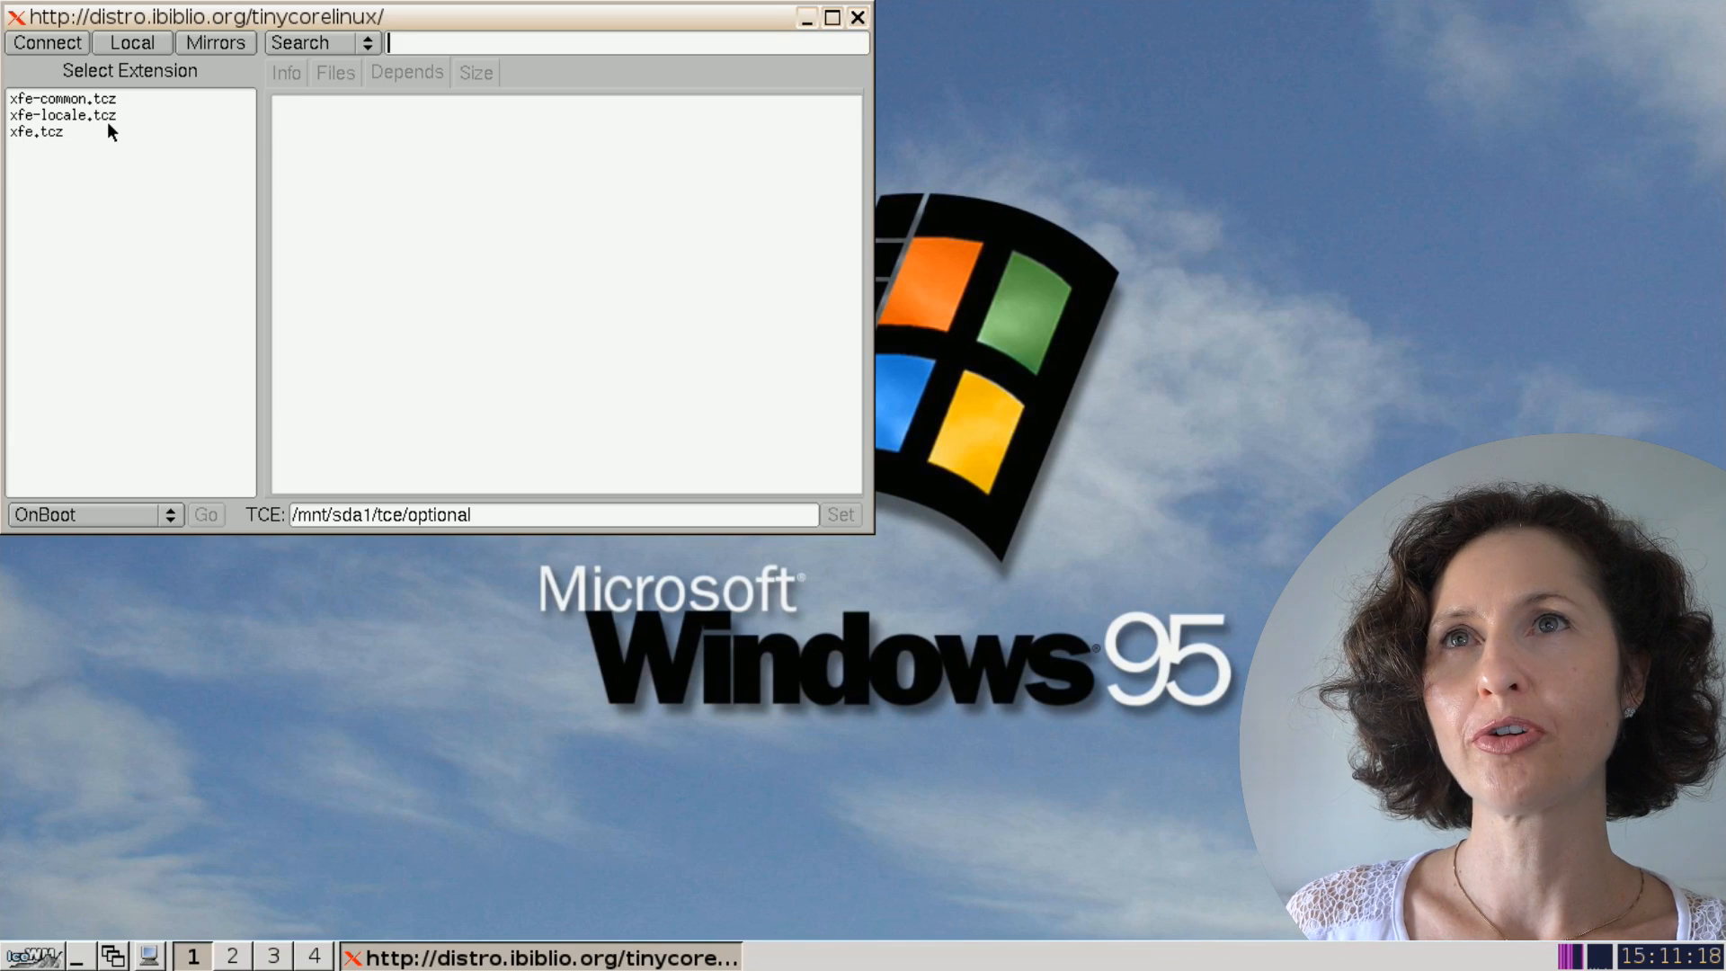
# - Install the xfe.tcz extension with the OnBoot option and close the extension browser
pyautogui.click(36, 132)
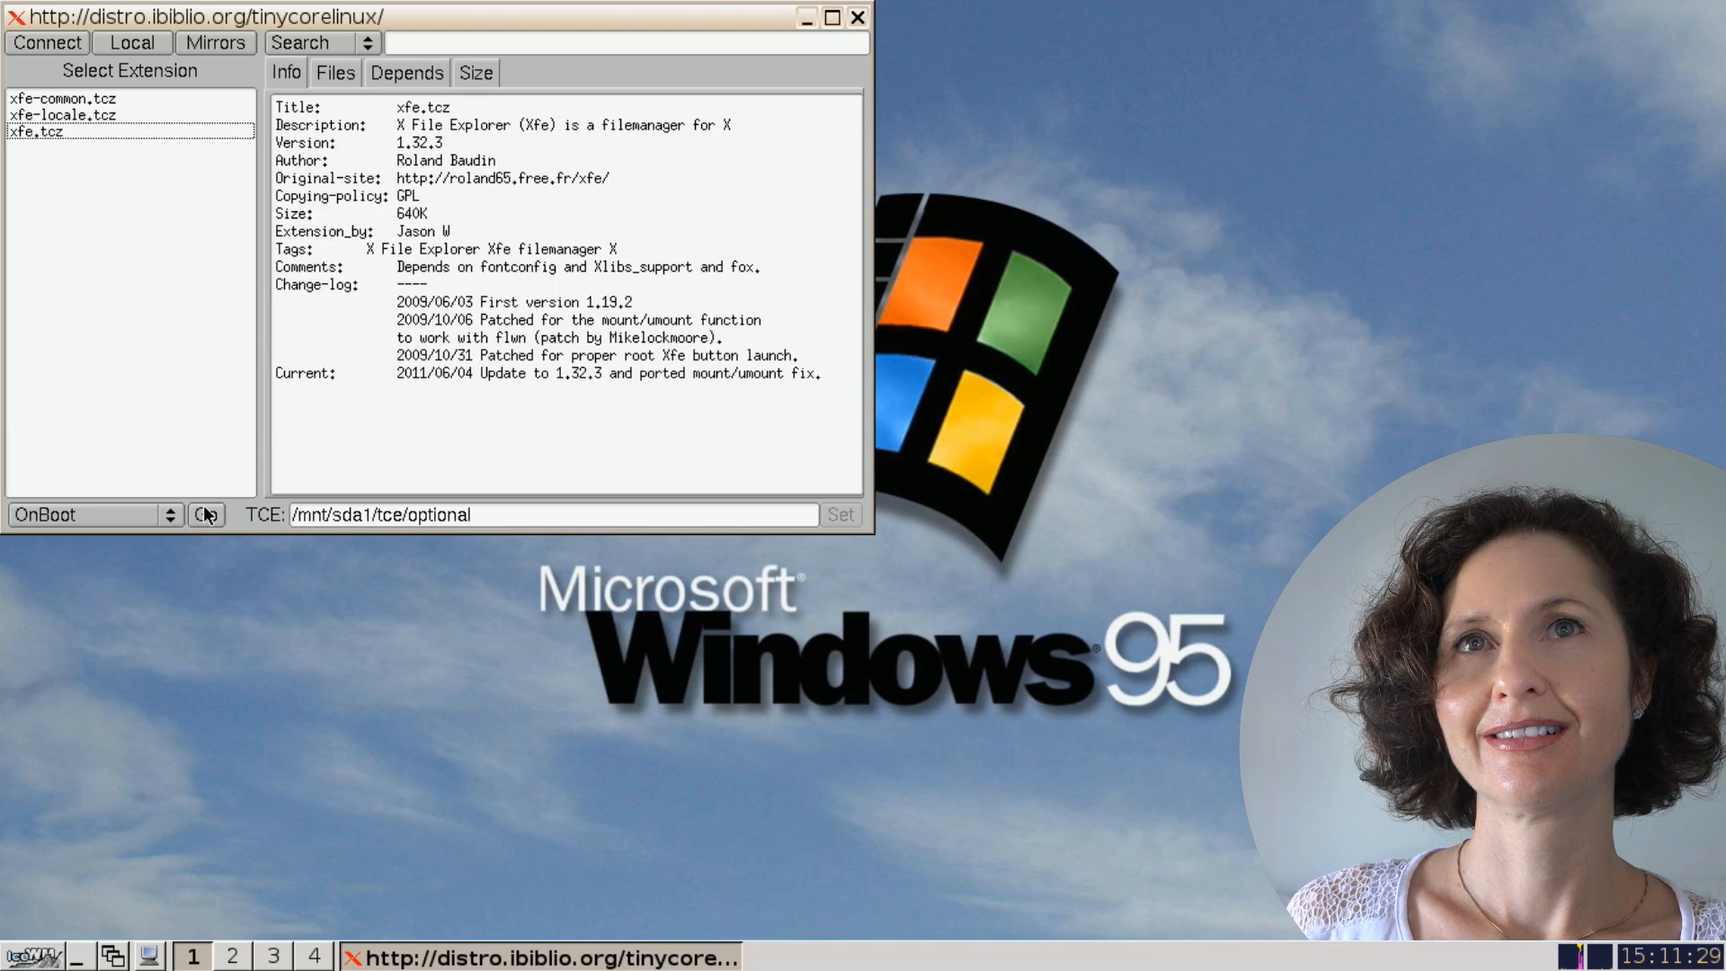
pyautogui.click(206, 514)
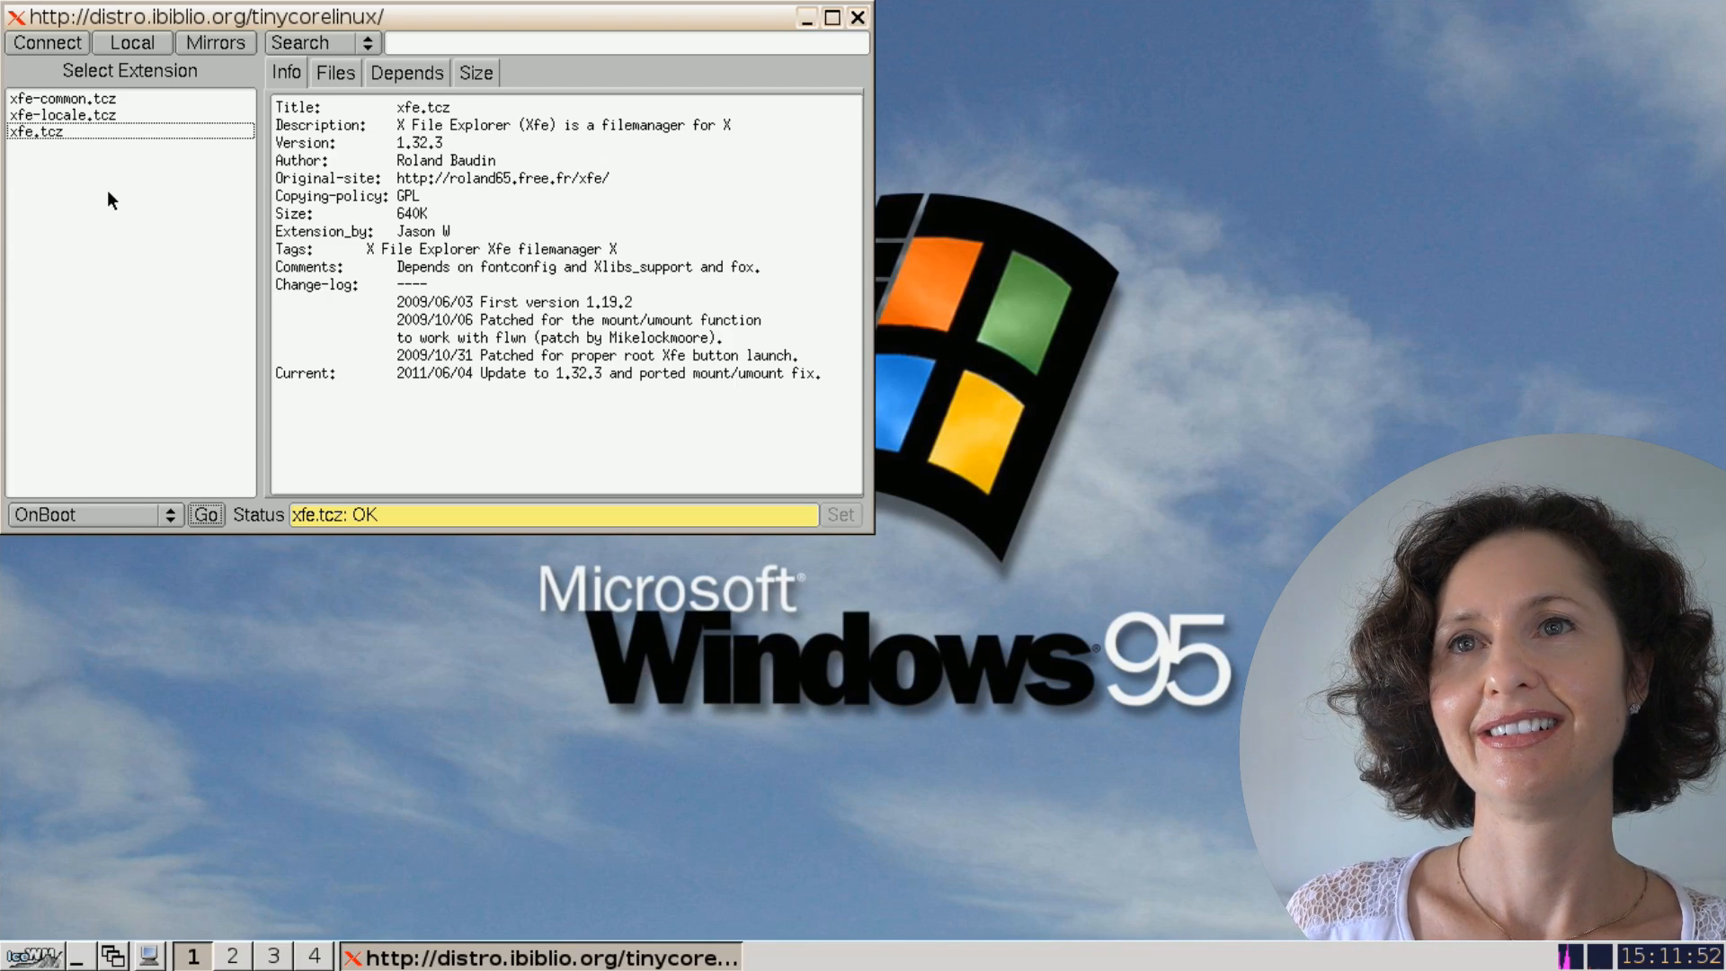
pyautogui.click(857, 18)
# - Launch the Xfe file manager as super user and go up to the /home folder
pyautogui.moveTo(232, 953)
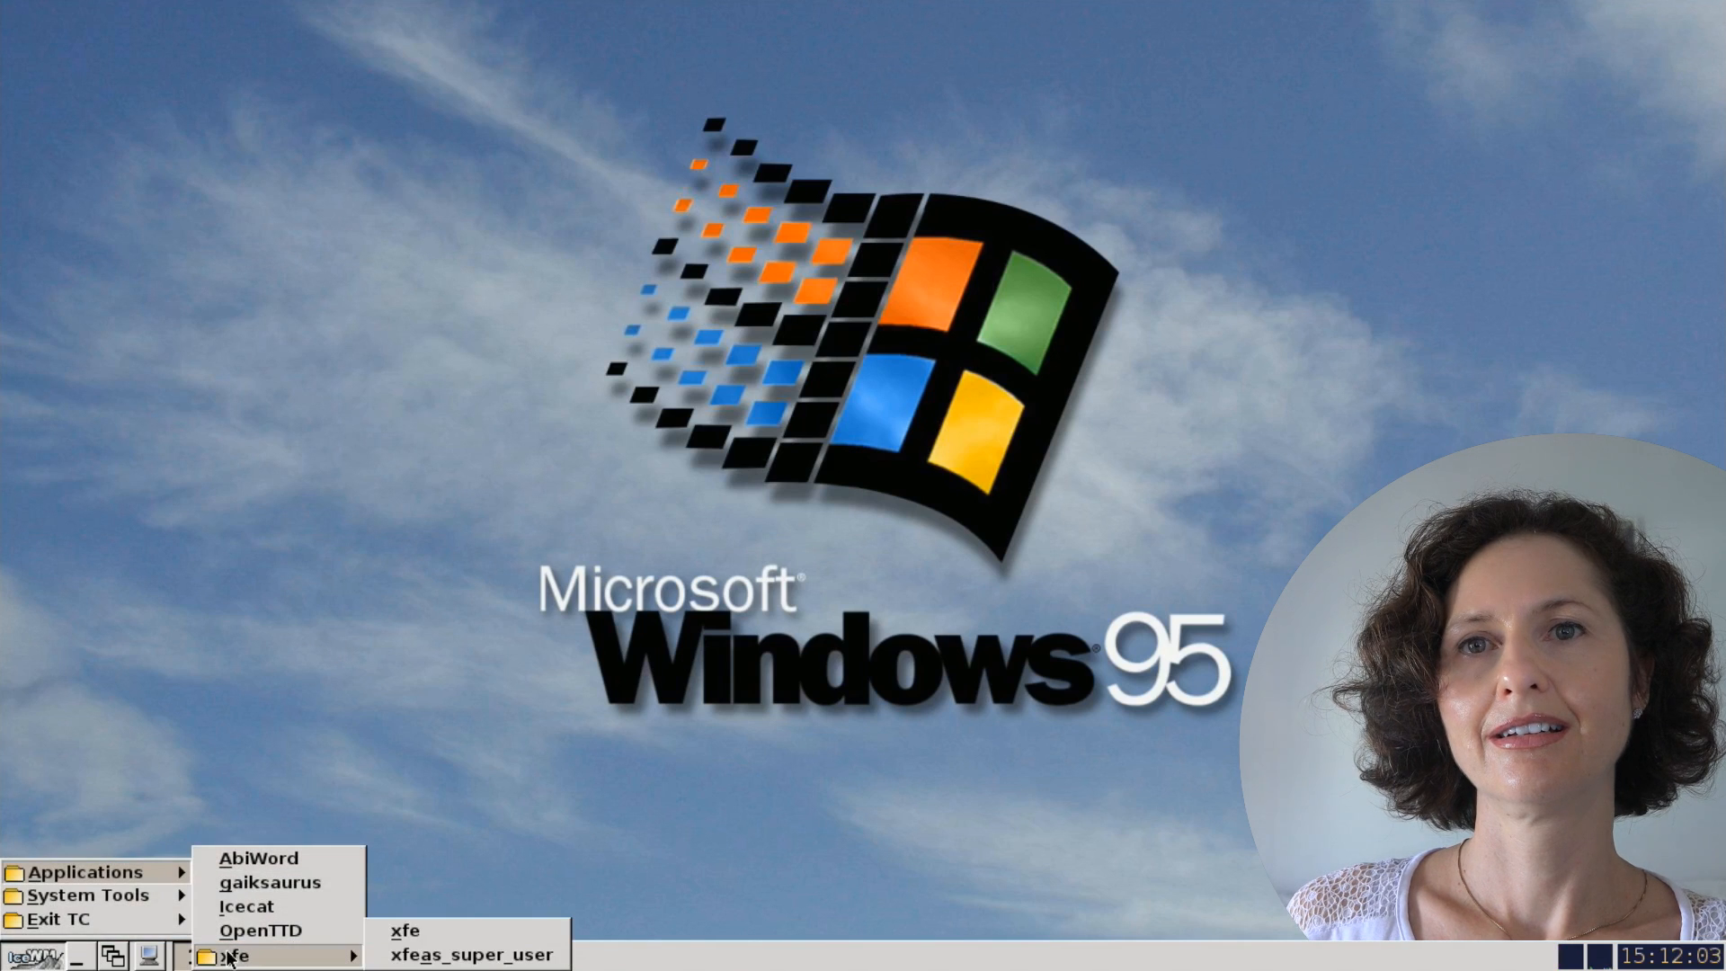
pyautogui.click(430, 954)
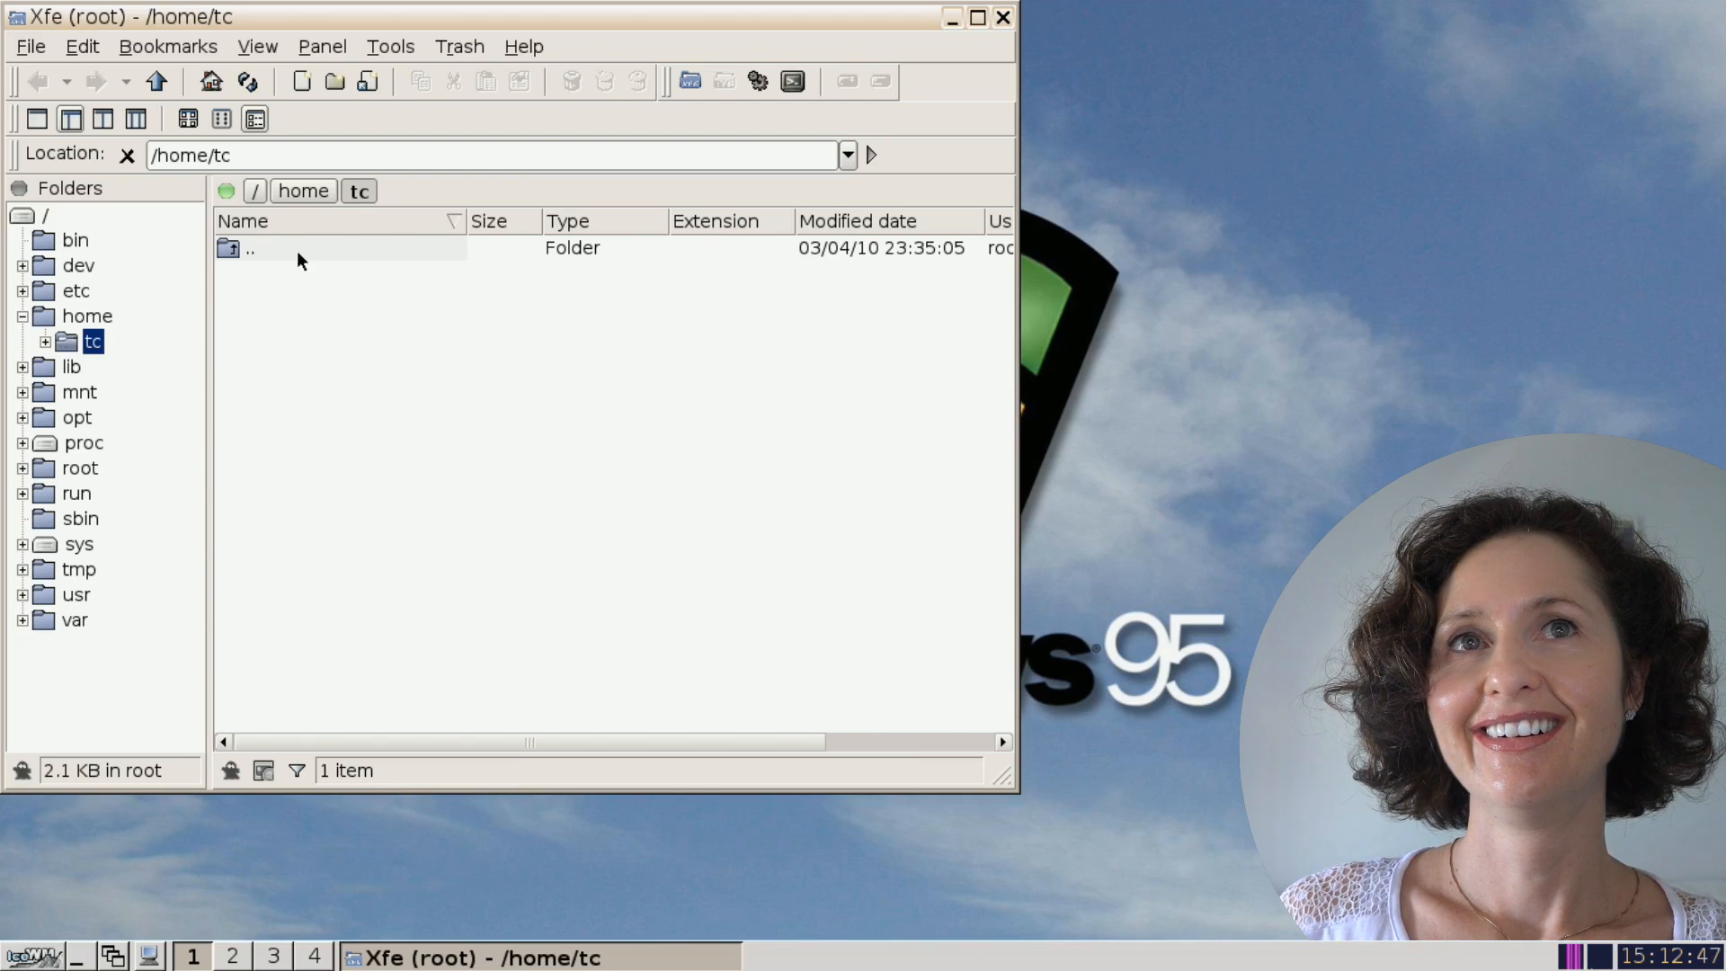
pyautogui.doubleClick(296, 251)
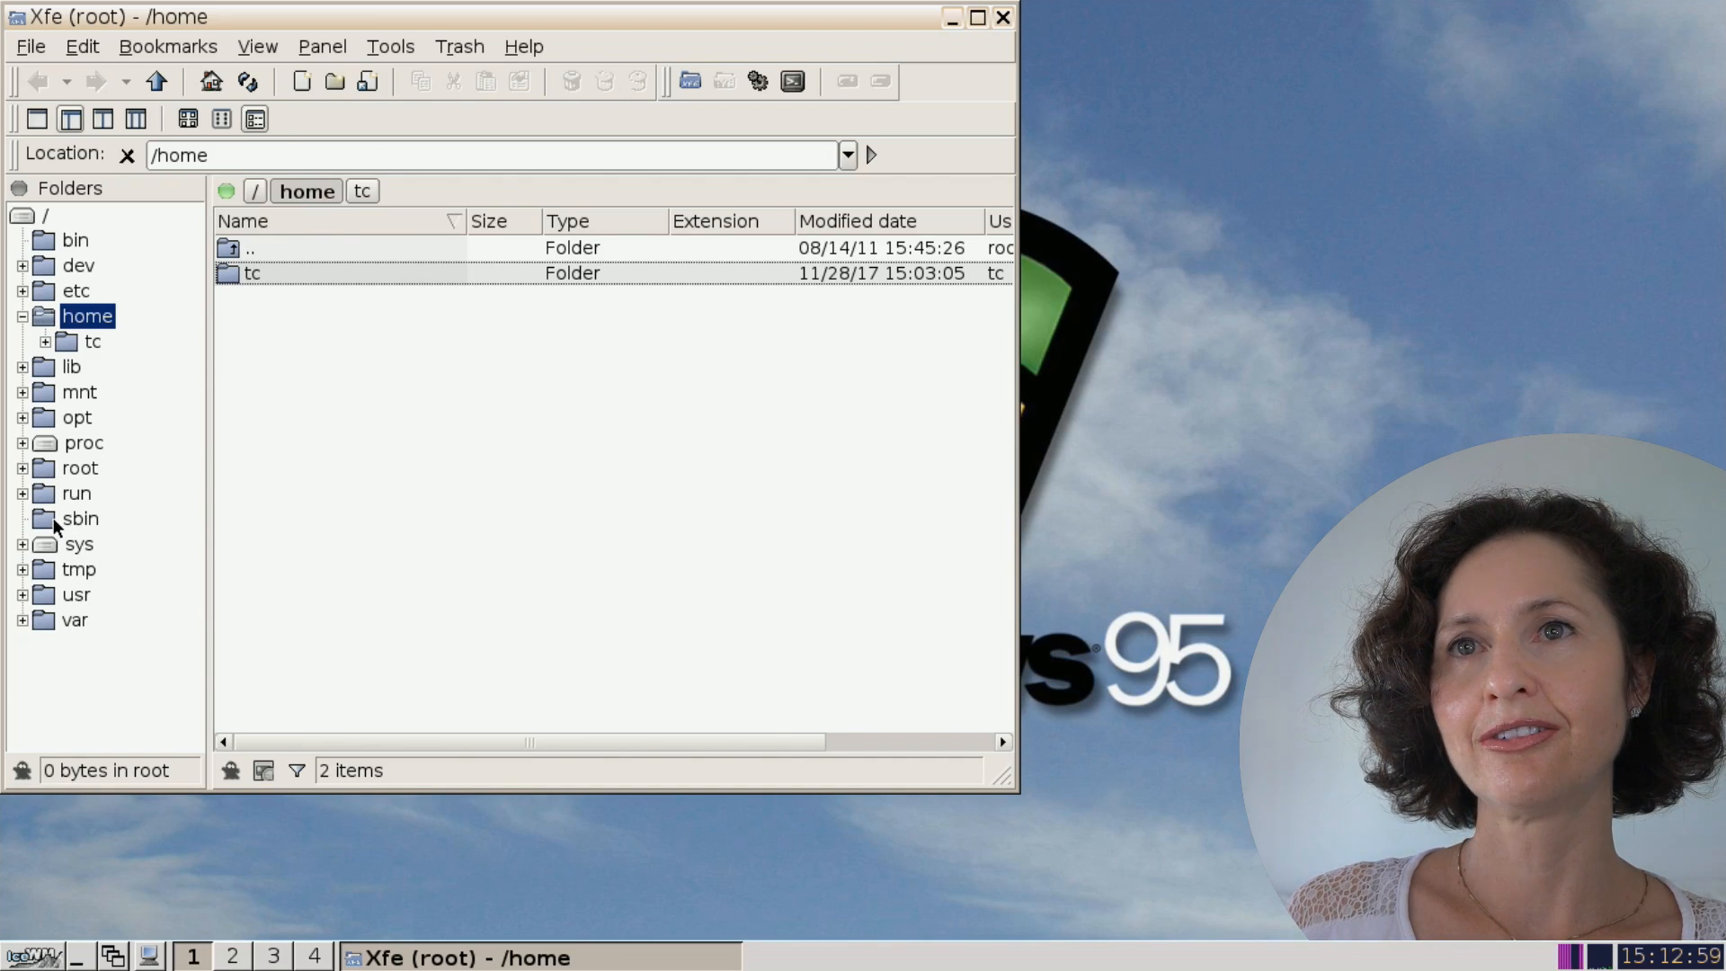
# - View the contents of the /root folder and open the /bin folder in the file manager
pyautogui.click(93, 468)
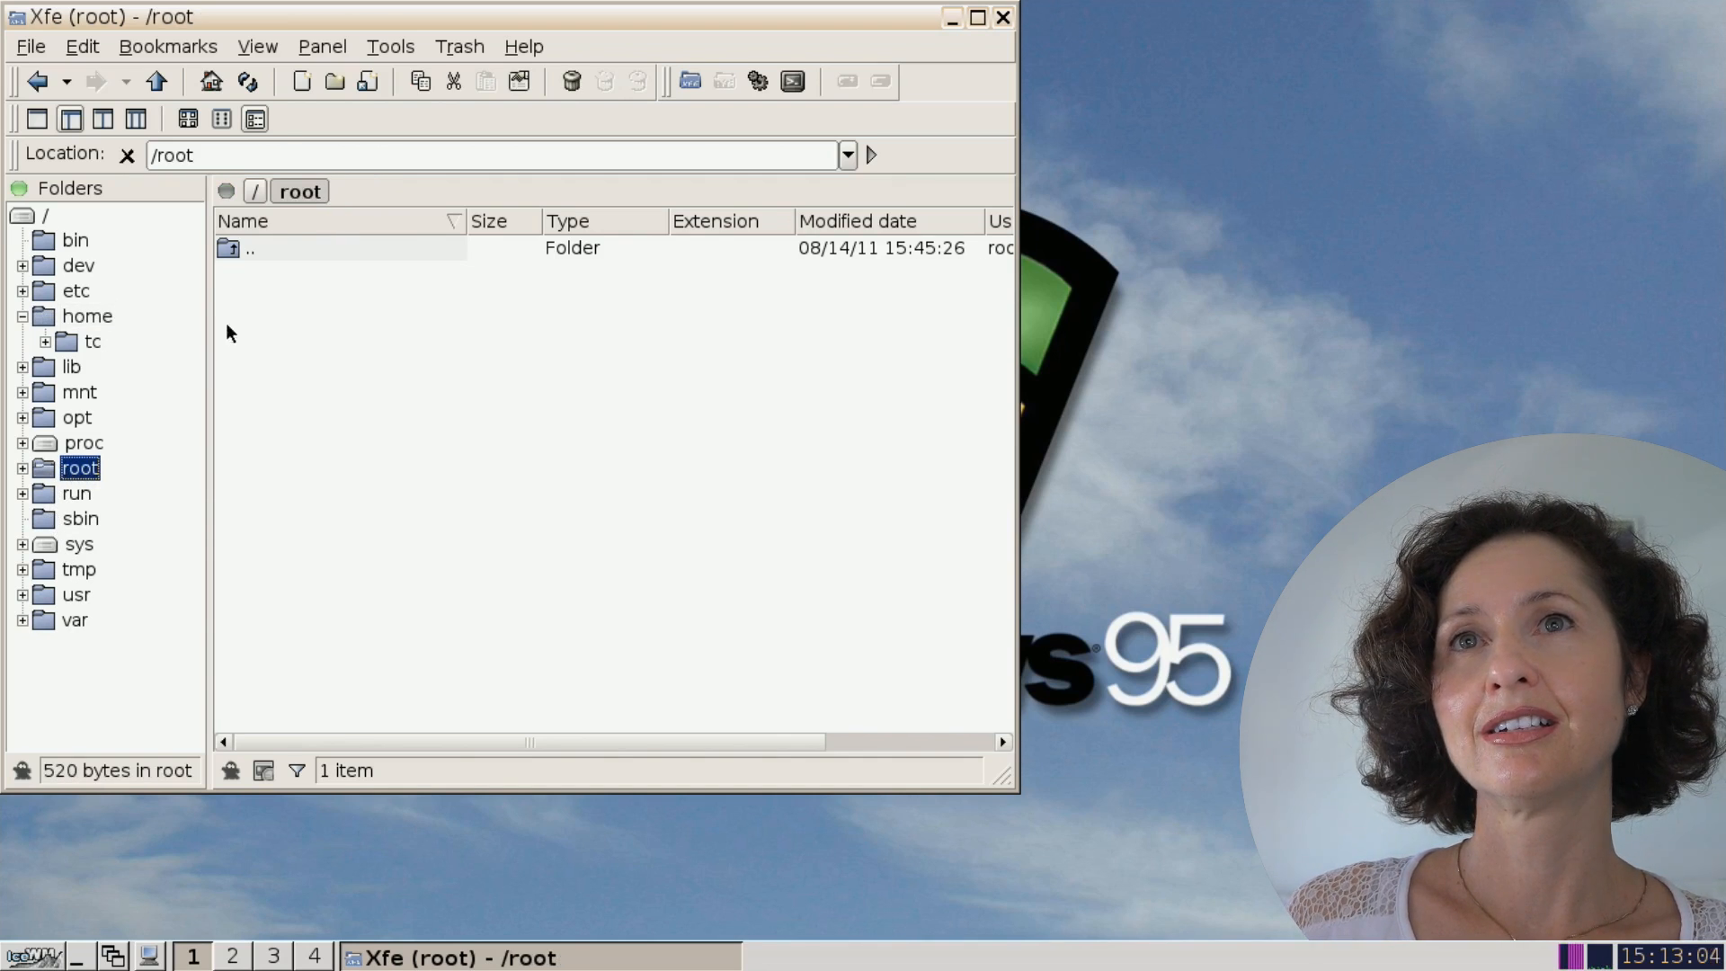
pyautogui.click(89, 241)
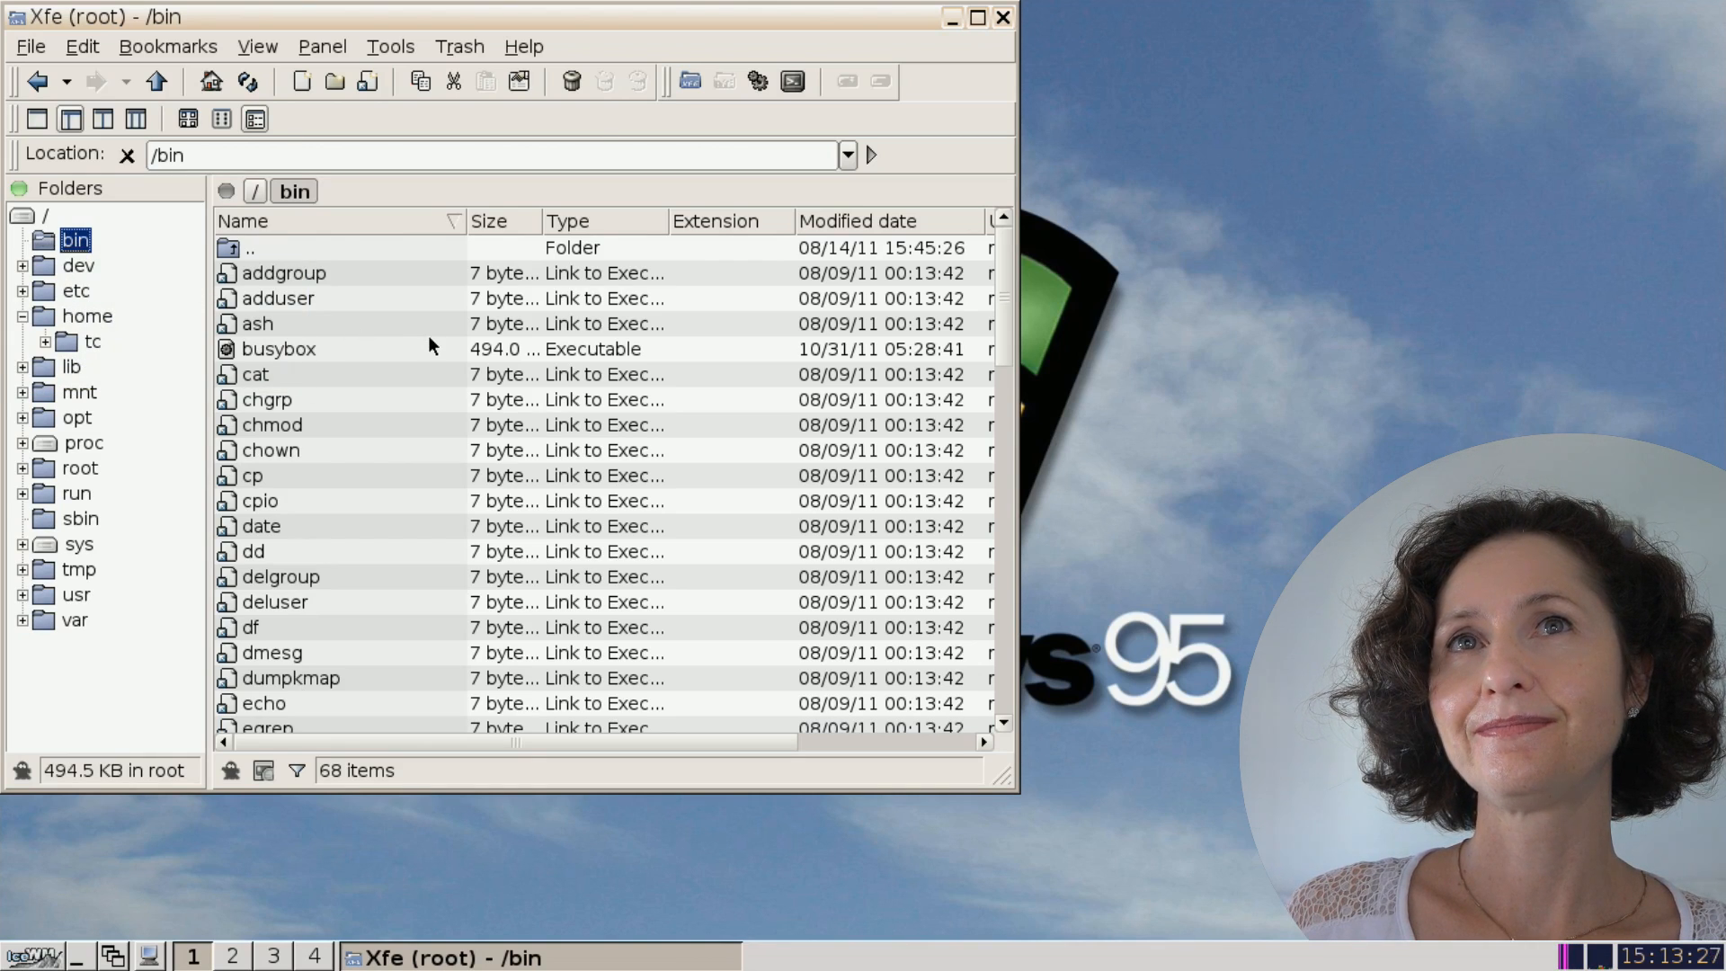
pyautogui.moveTo(429, 339)
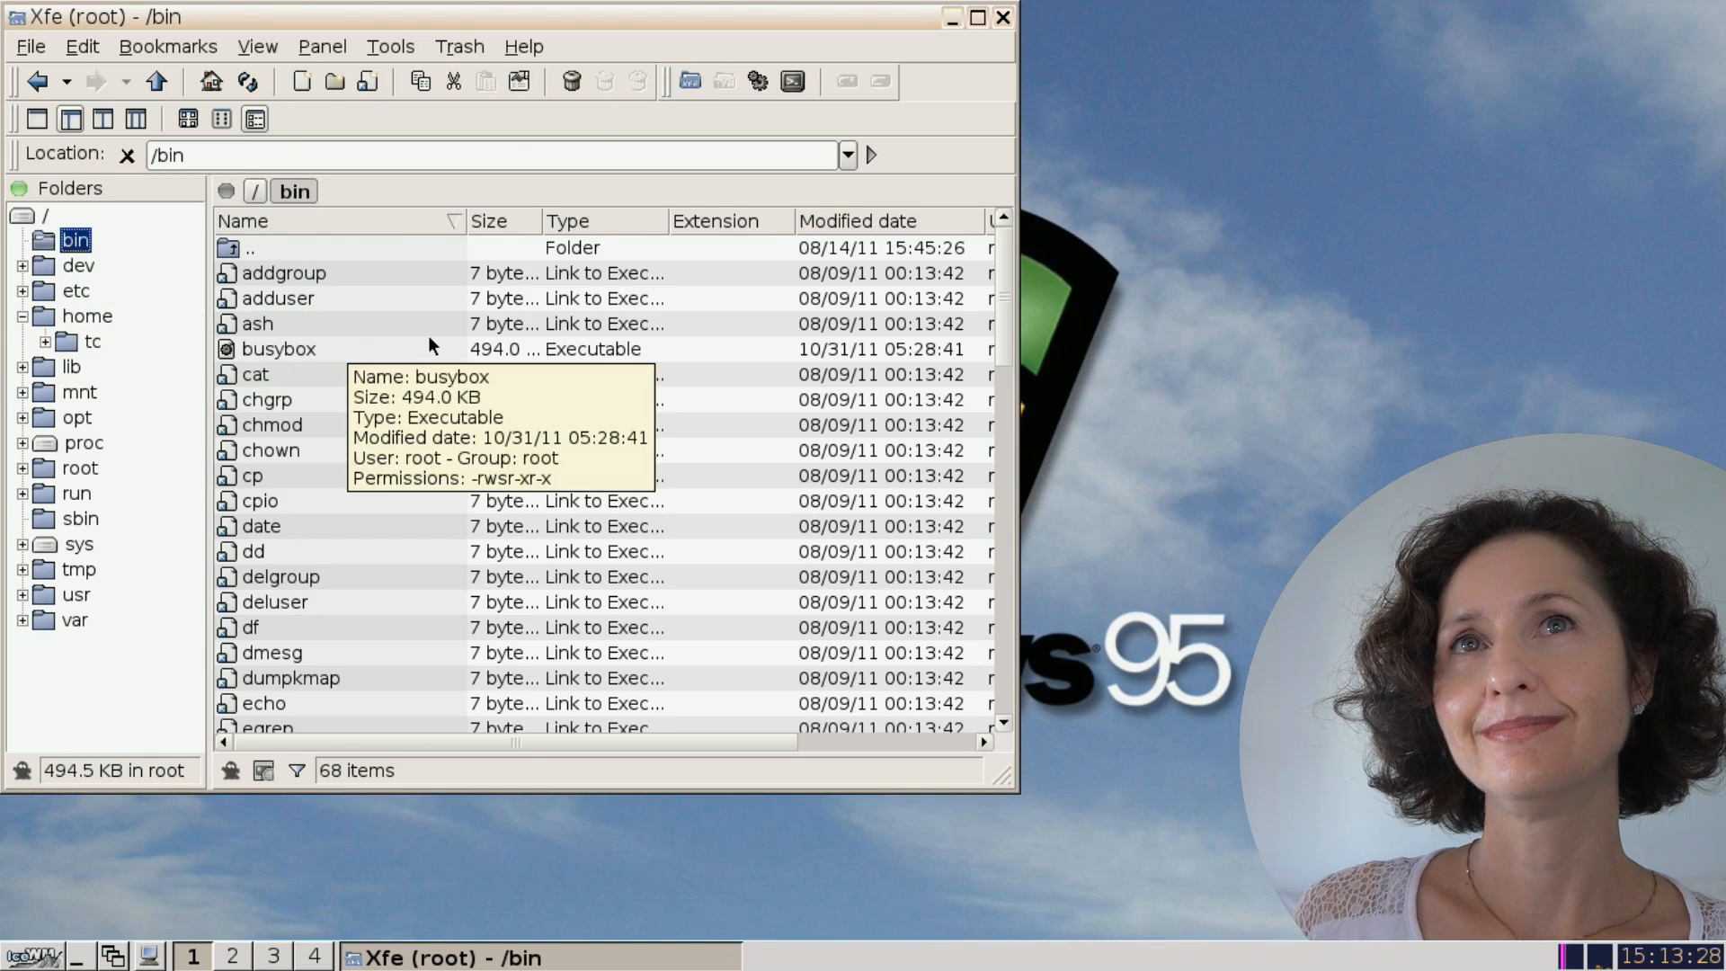
pyautogui.click(458, 46)
pyautogui.click(217, 251)
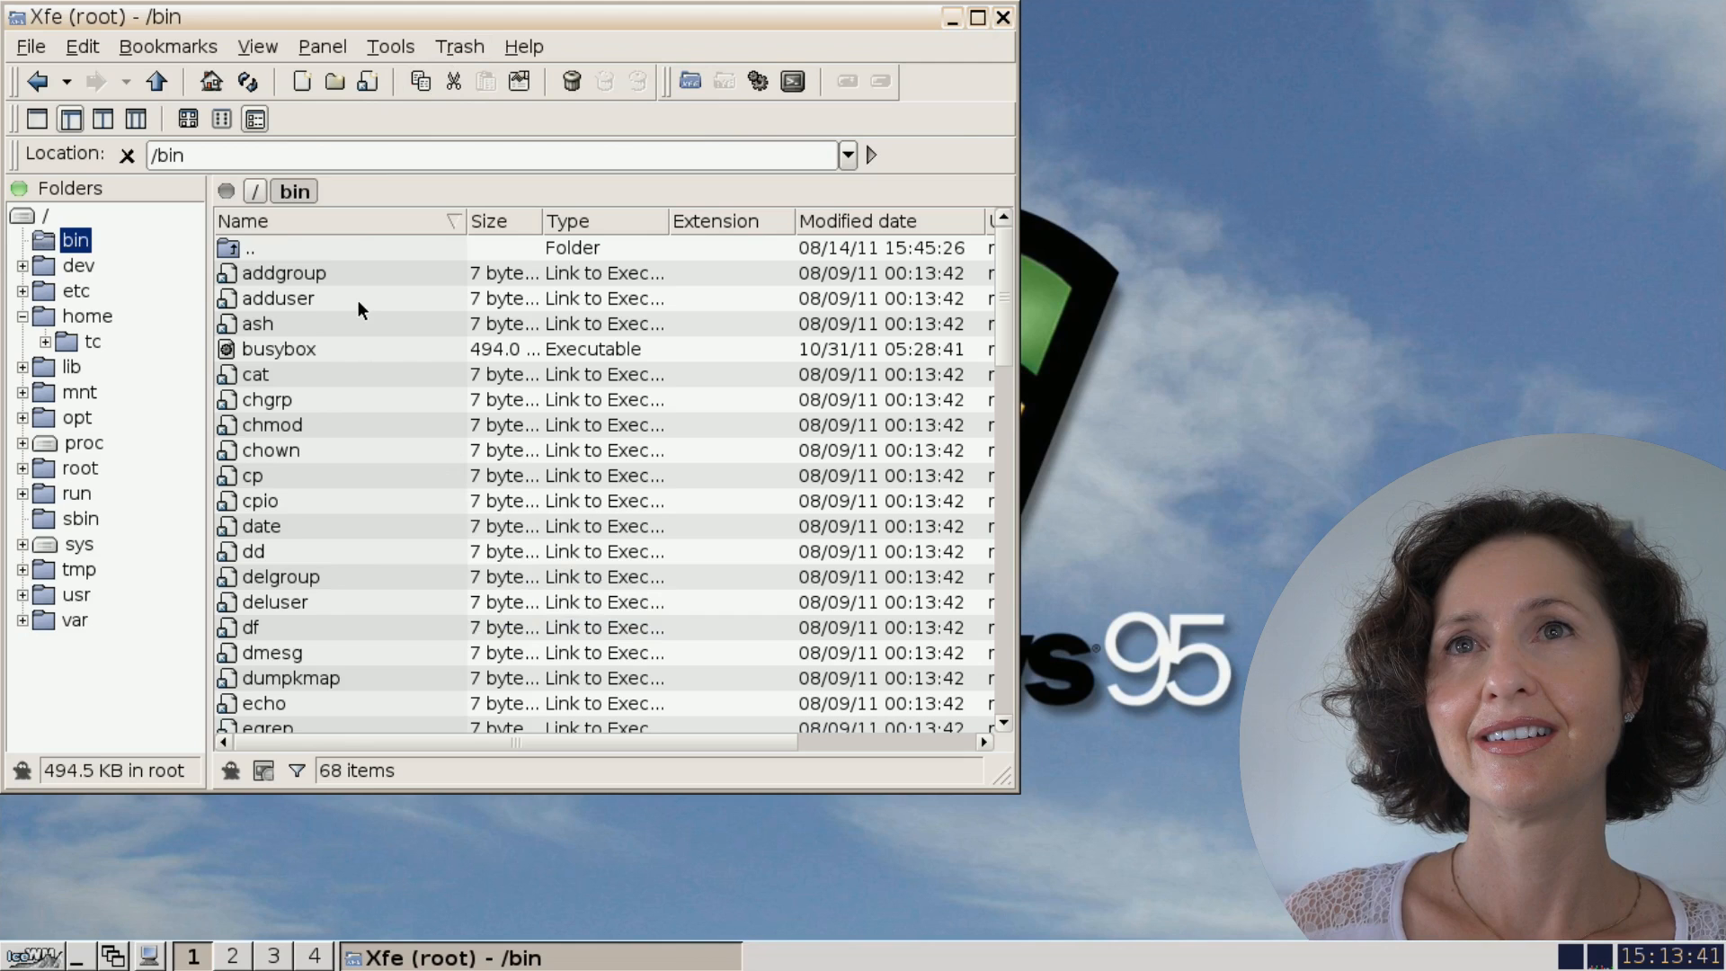
pyautogui.rightClick(316, 277)
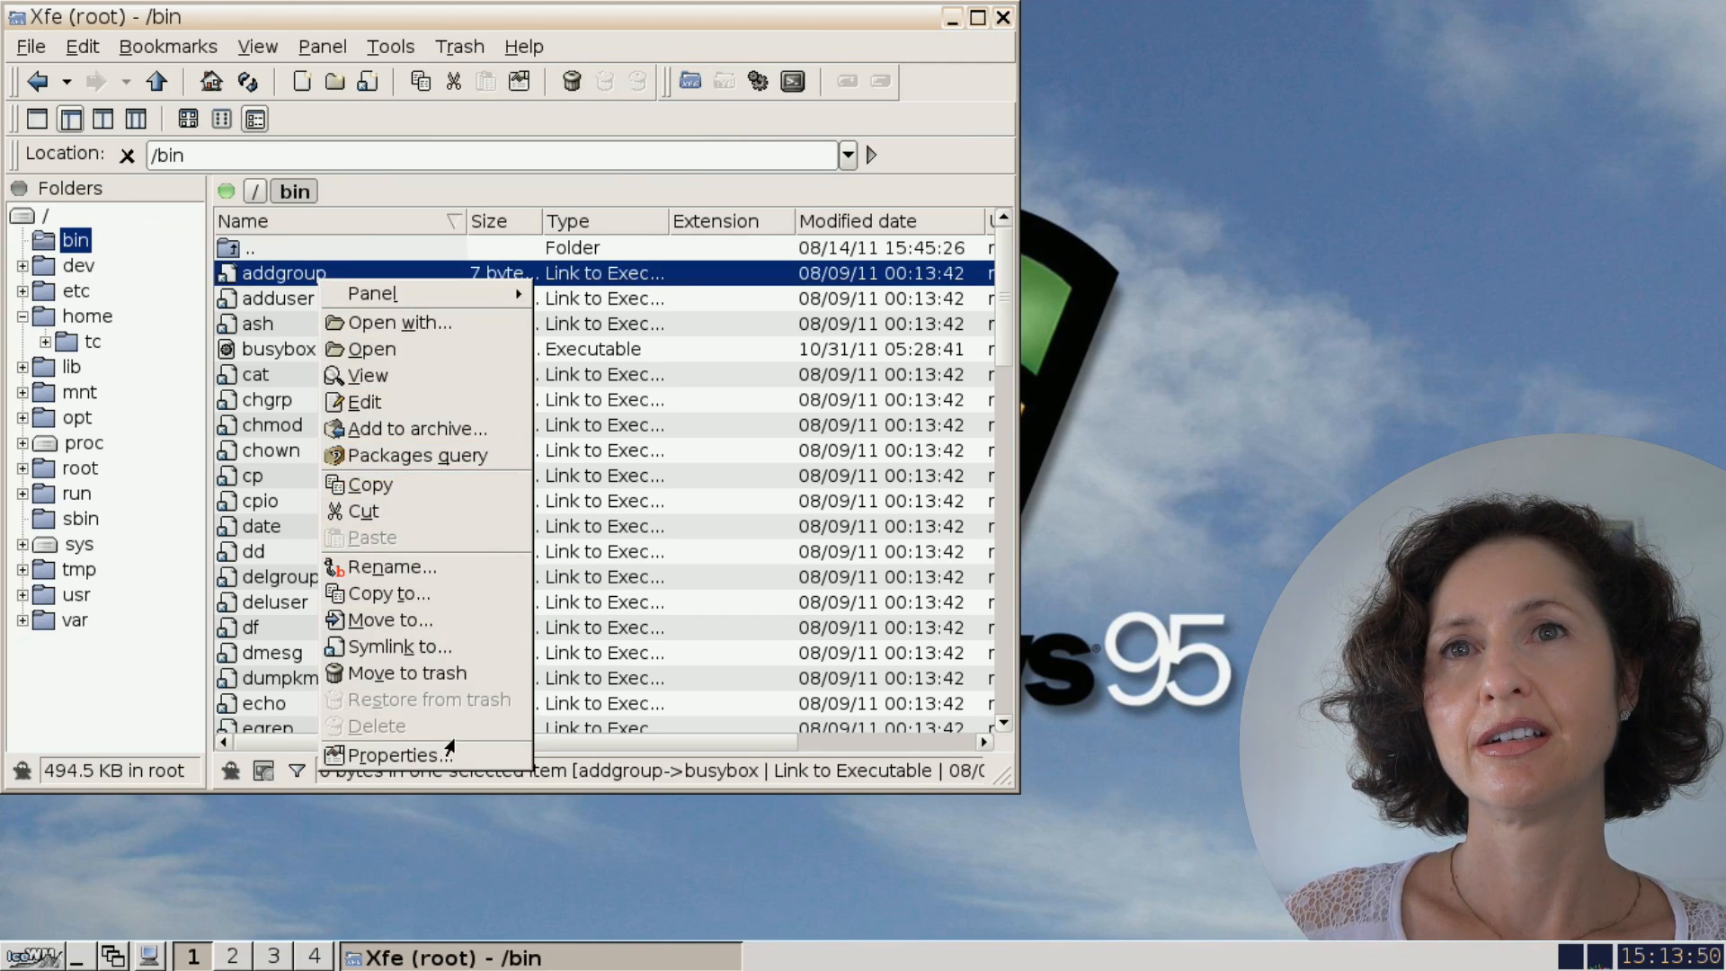
pyautogui.click(409, 622)
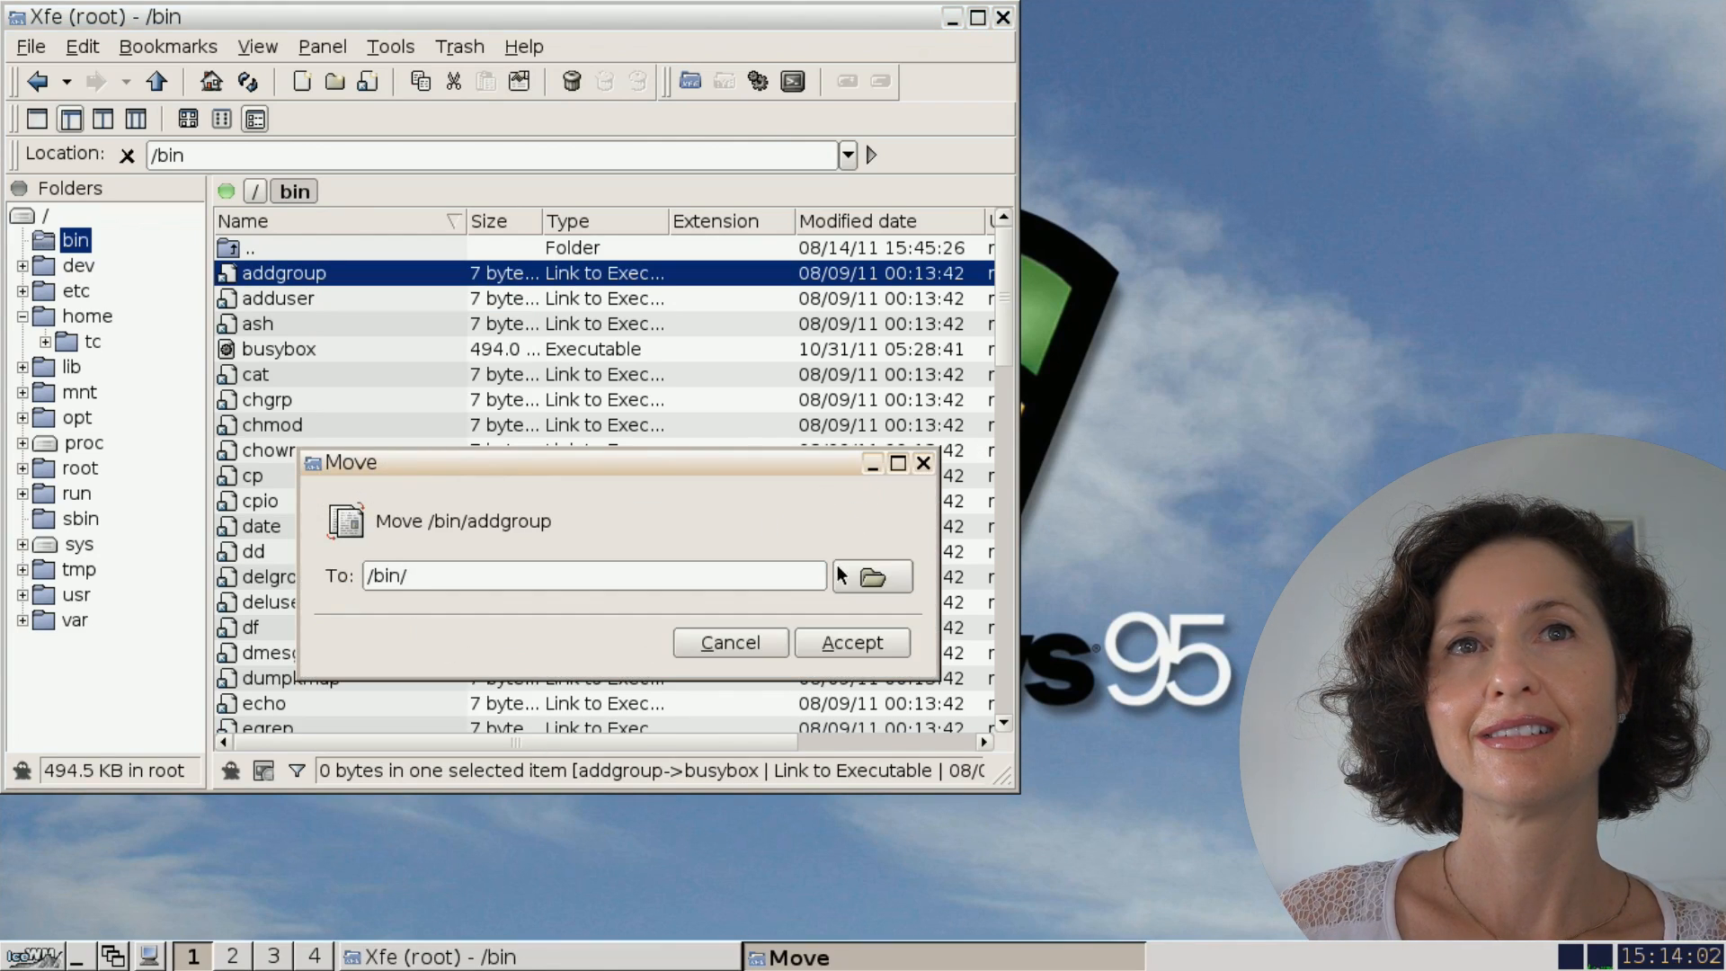
pyautogui.press('Escape')
# - Move the chgrp, cat and echo links in the /bin folder to the trash, confirming each removal
pyautogui.rightClick(279, 399)
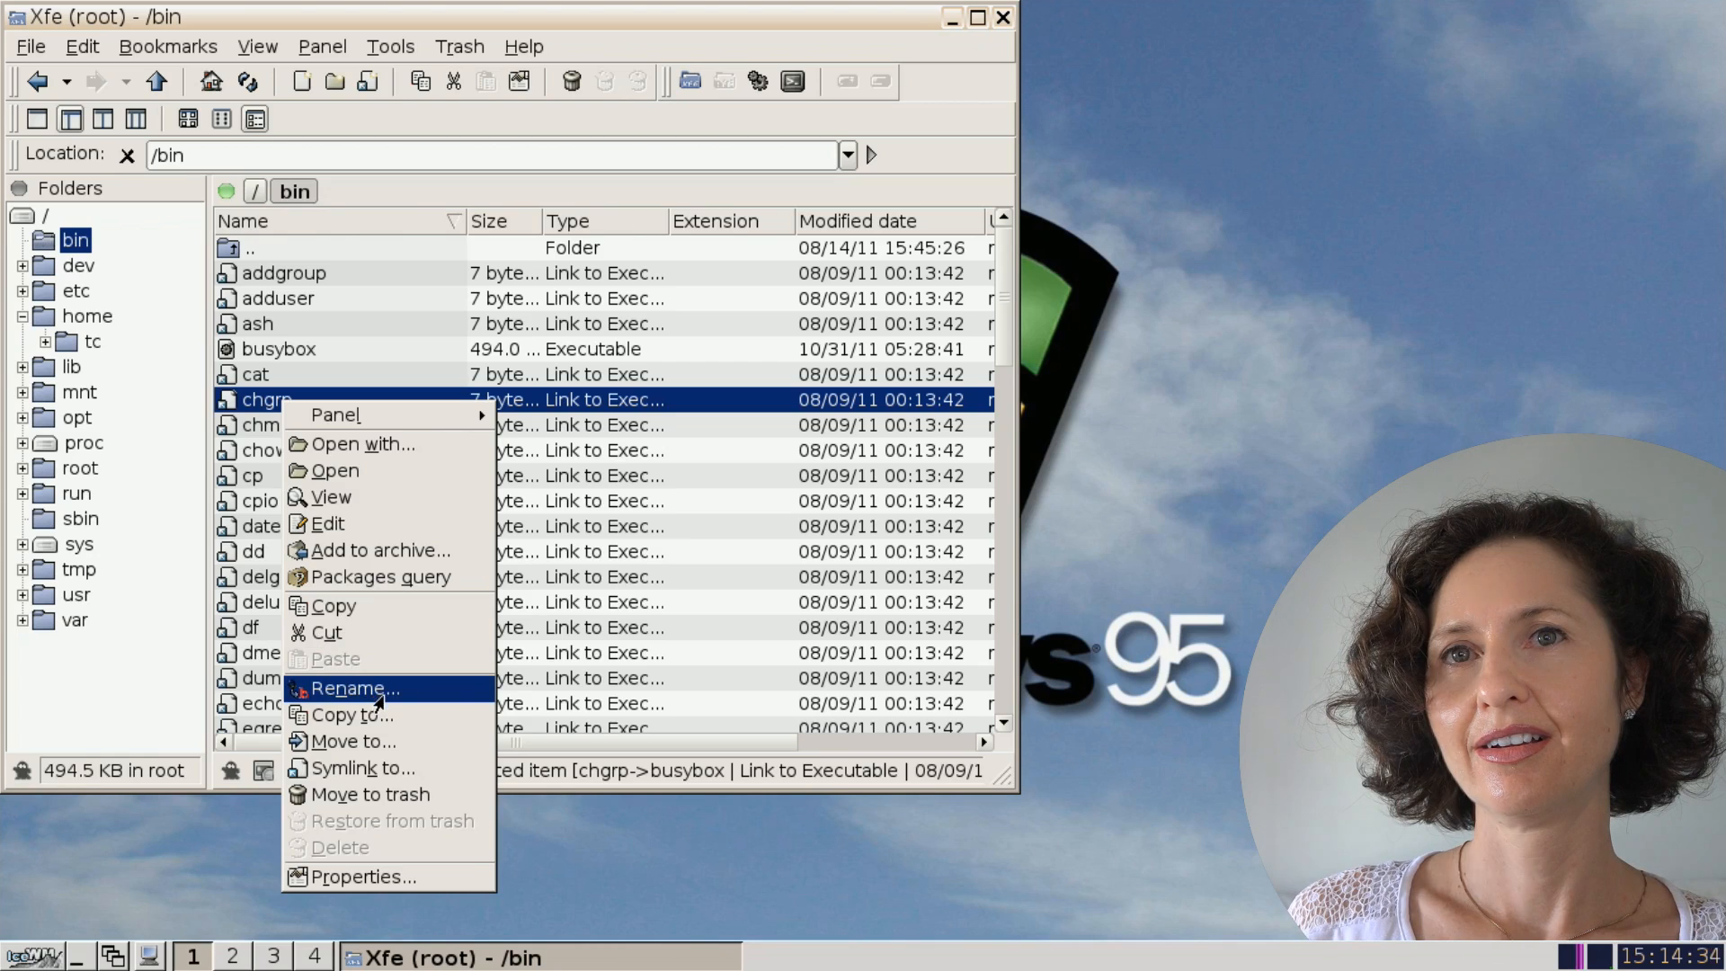
pyautogui.click(395, 795)
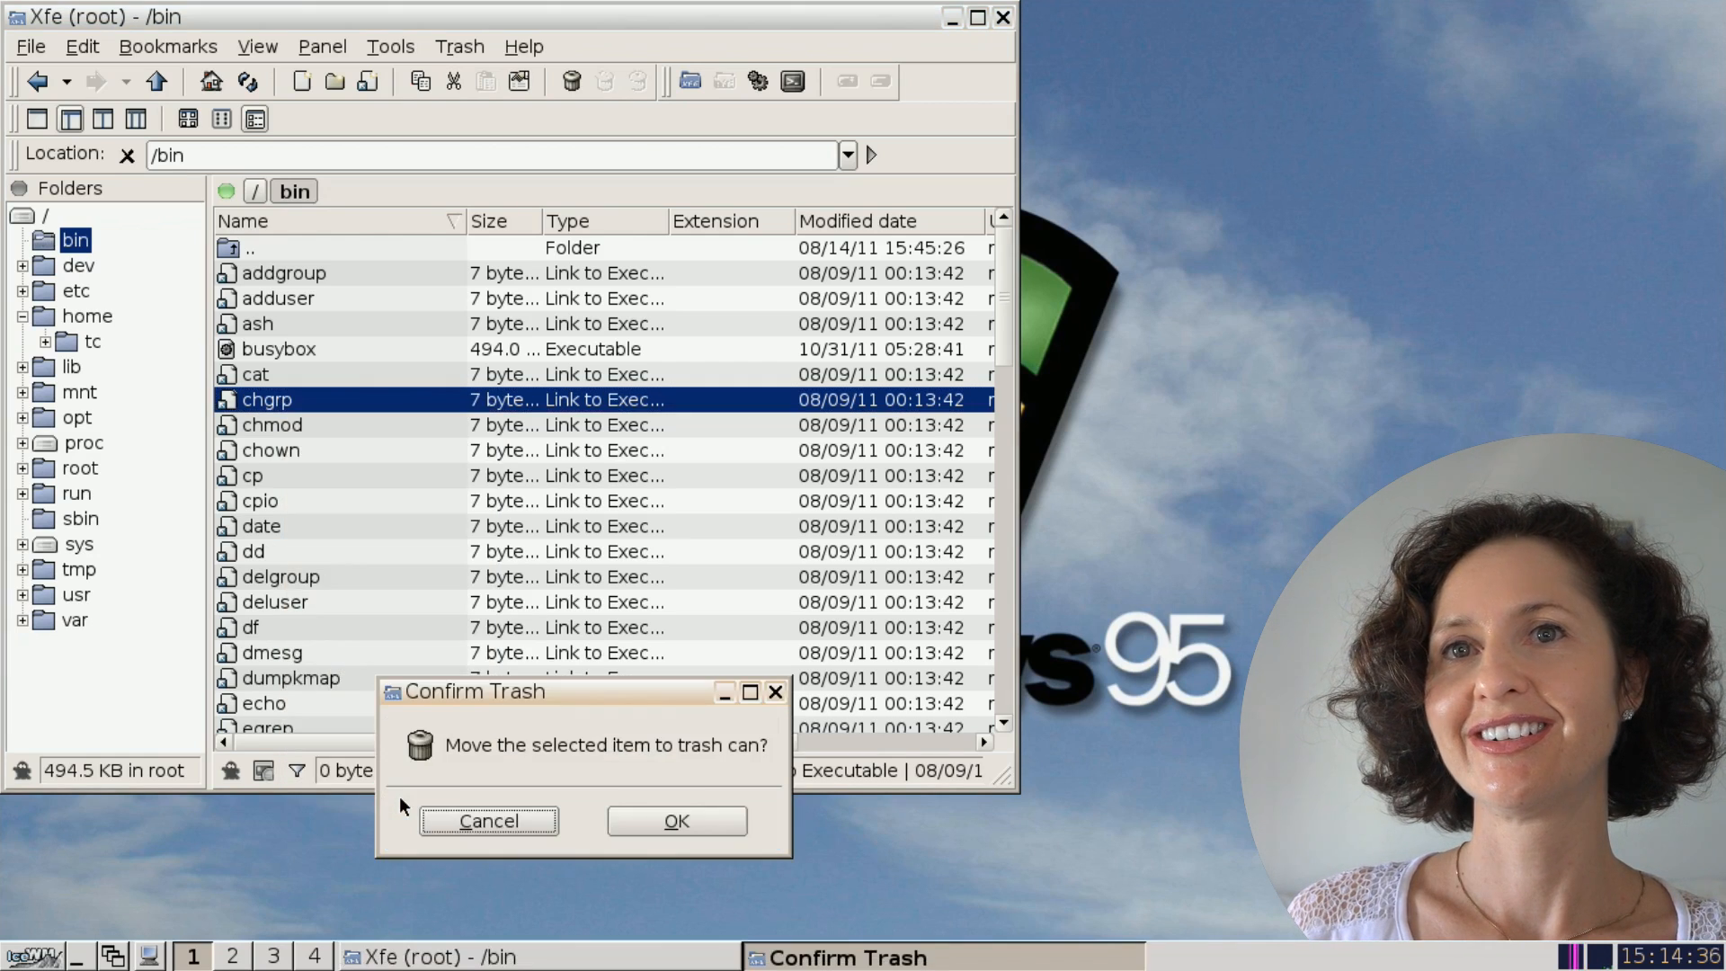
pyautogui.click(657, 802)
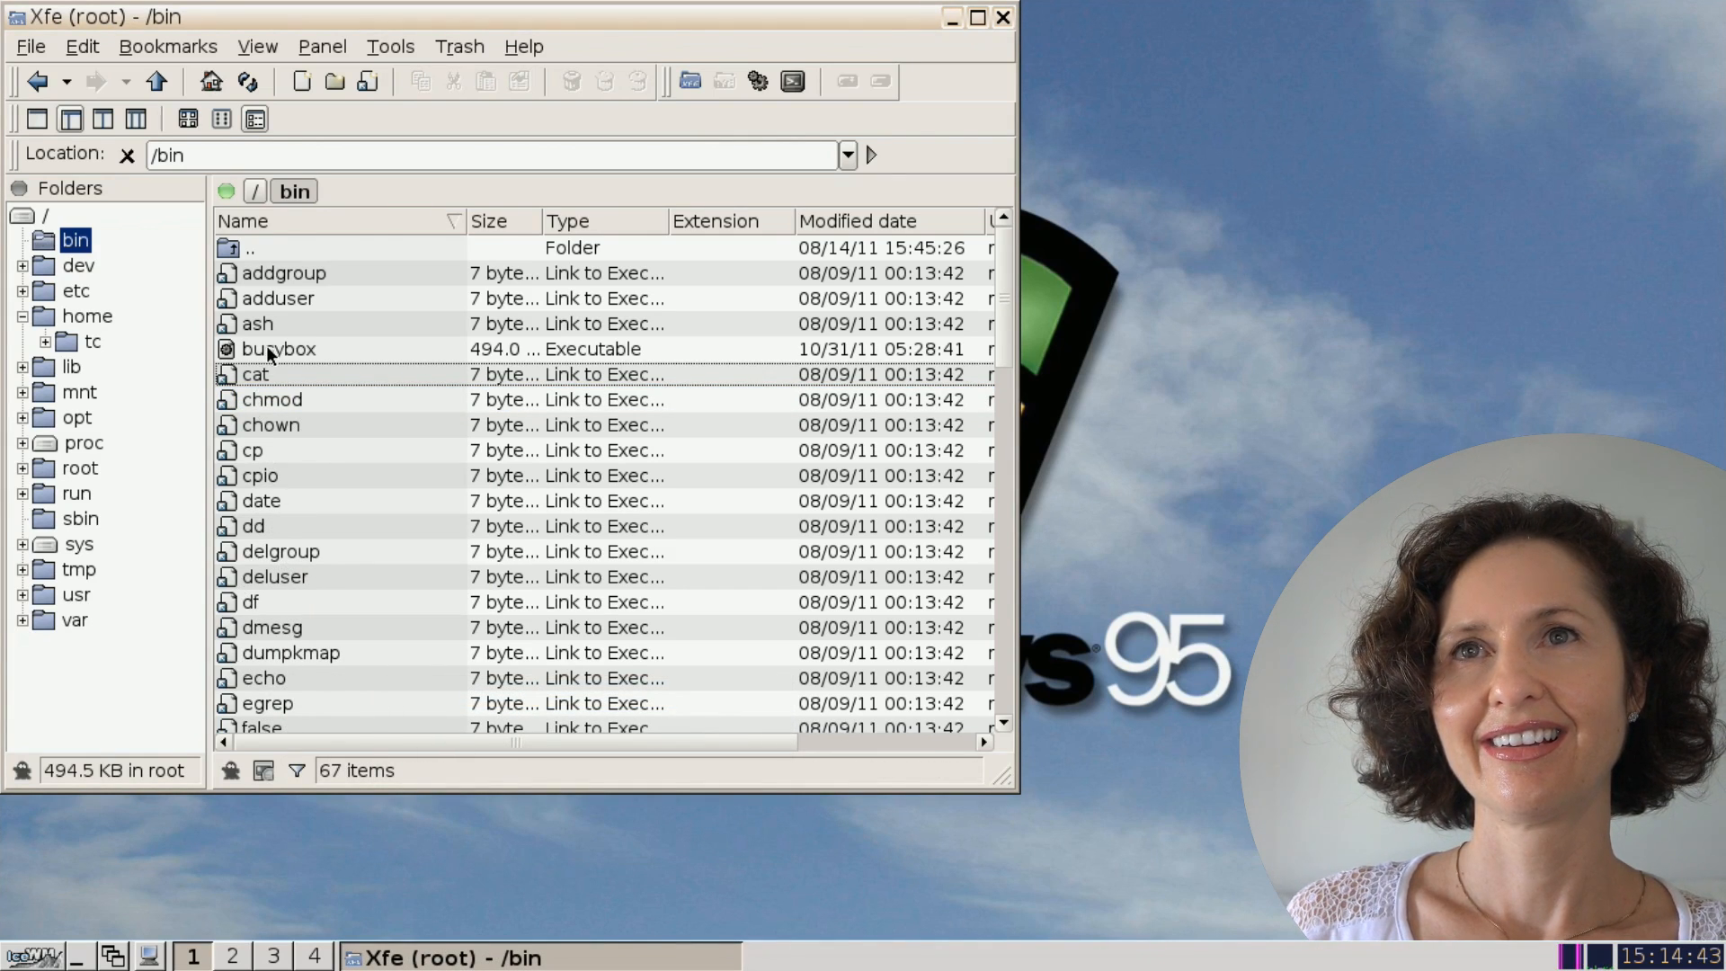
pyautogui.rightClick(280, 382)
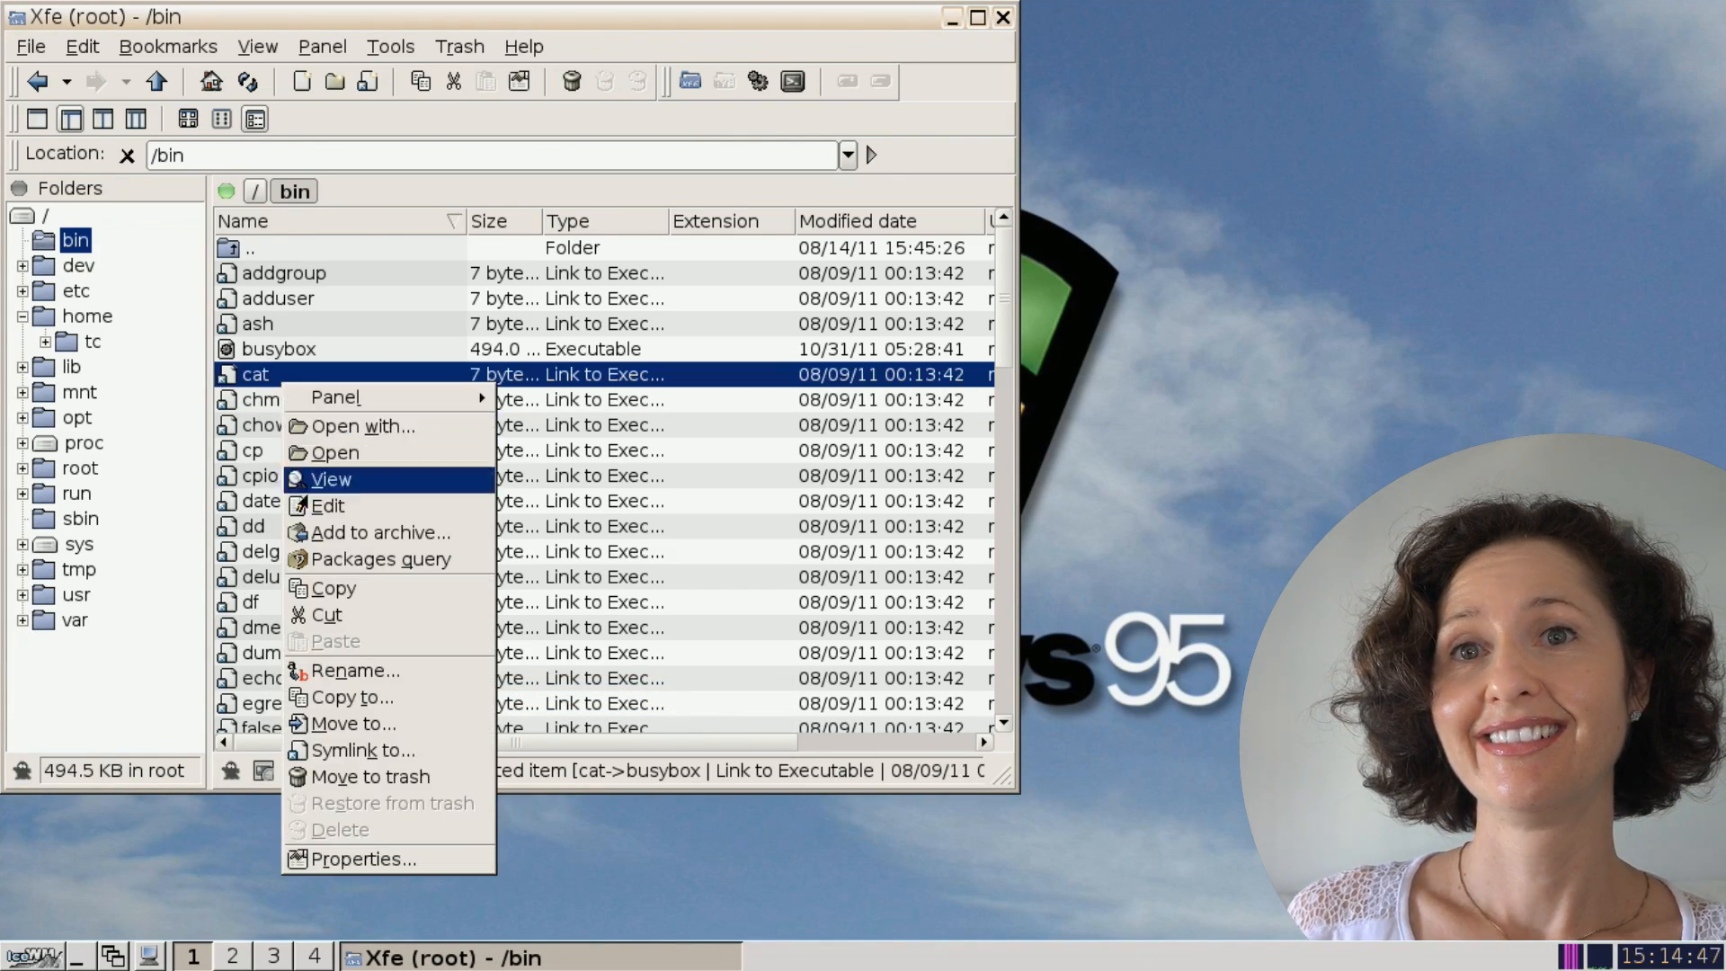
pyautogui.click(371, 776)
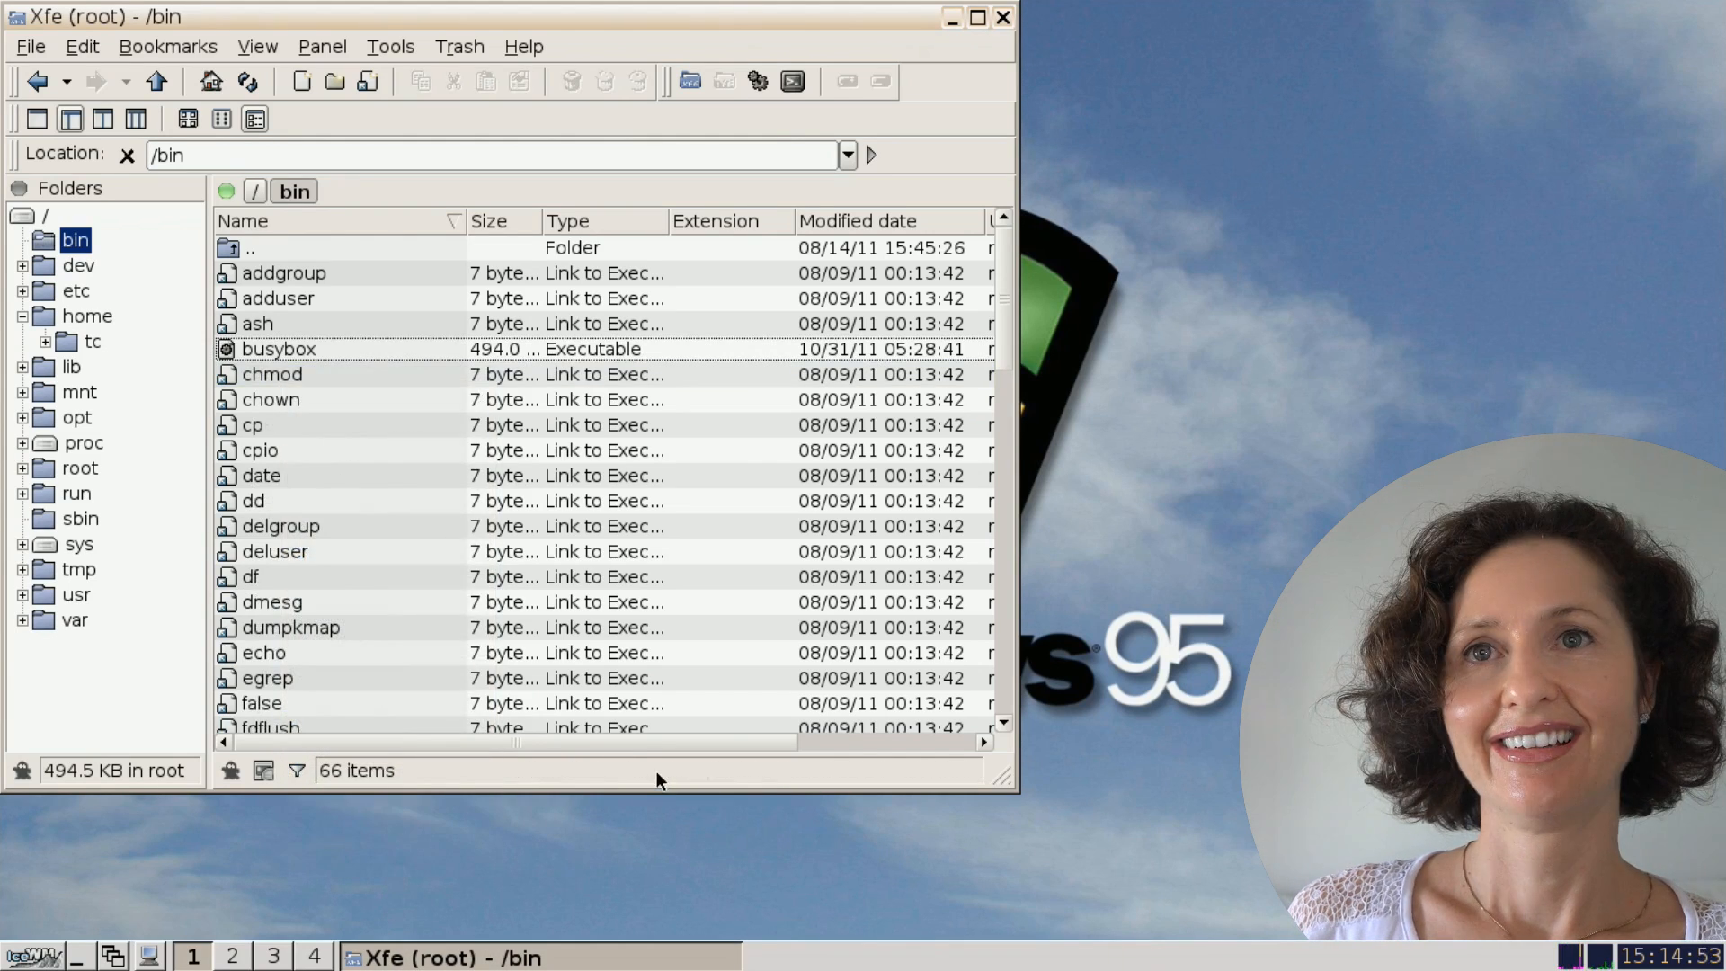
pyautogui.click(357, 655)
pyautogui.rightClick(357, 654)
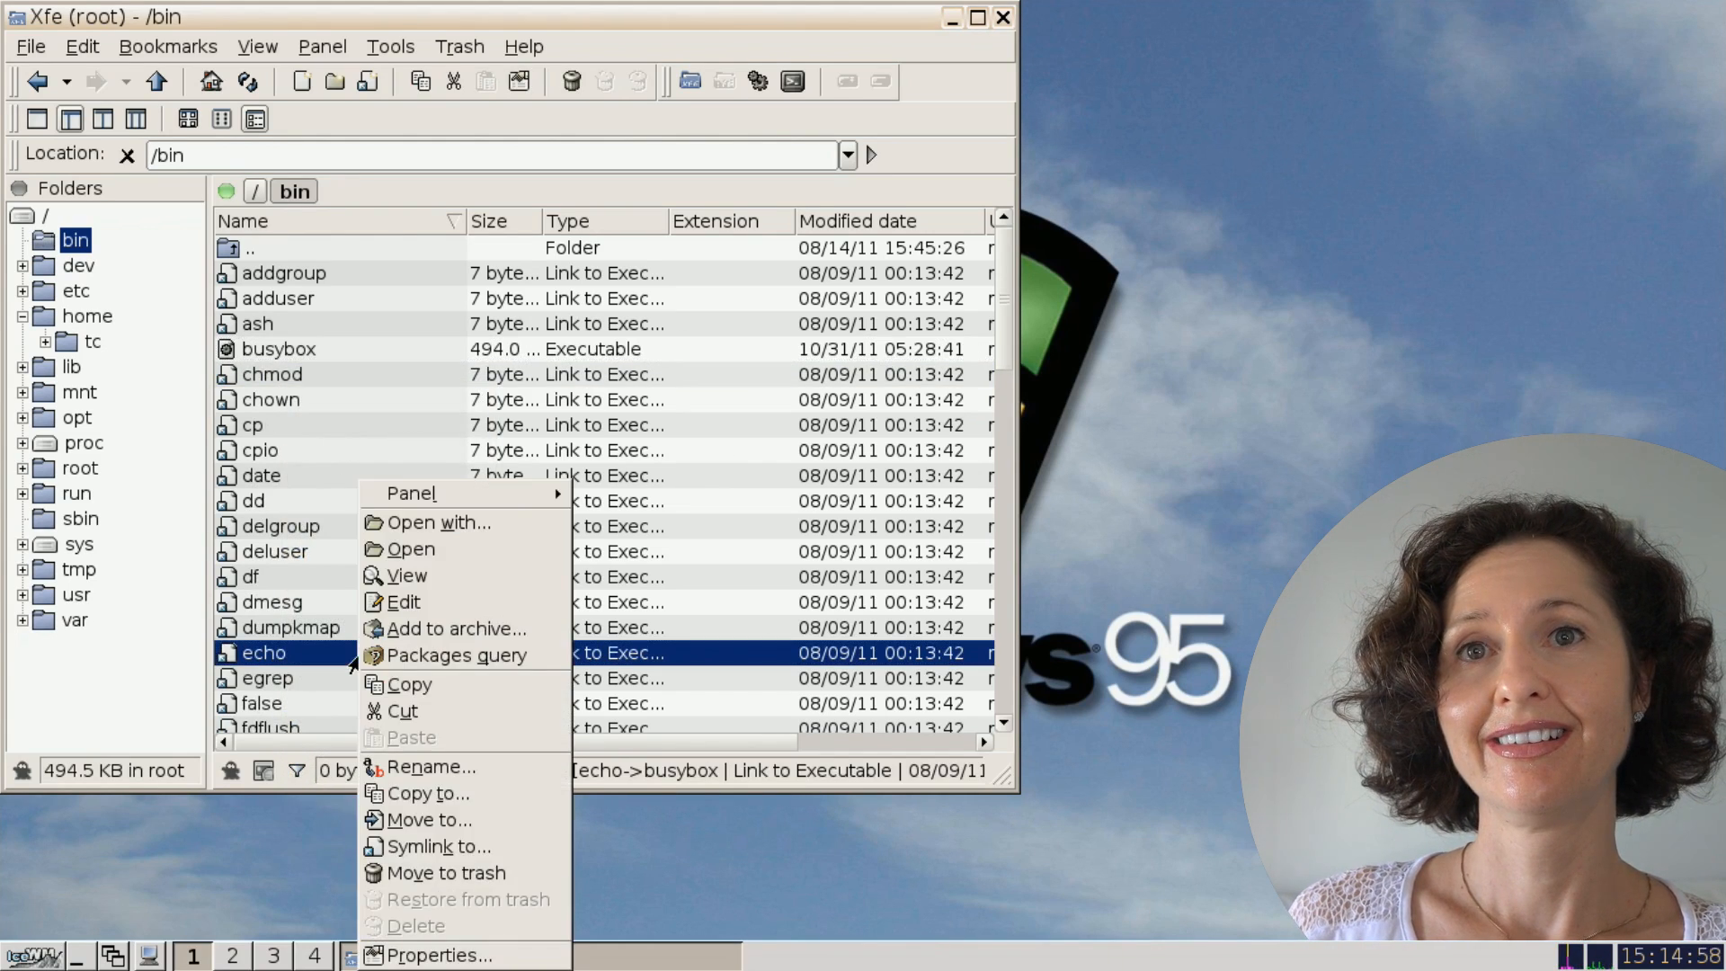
pyautogui.click(433, 874)
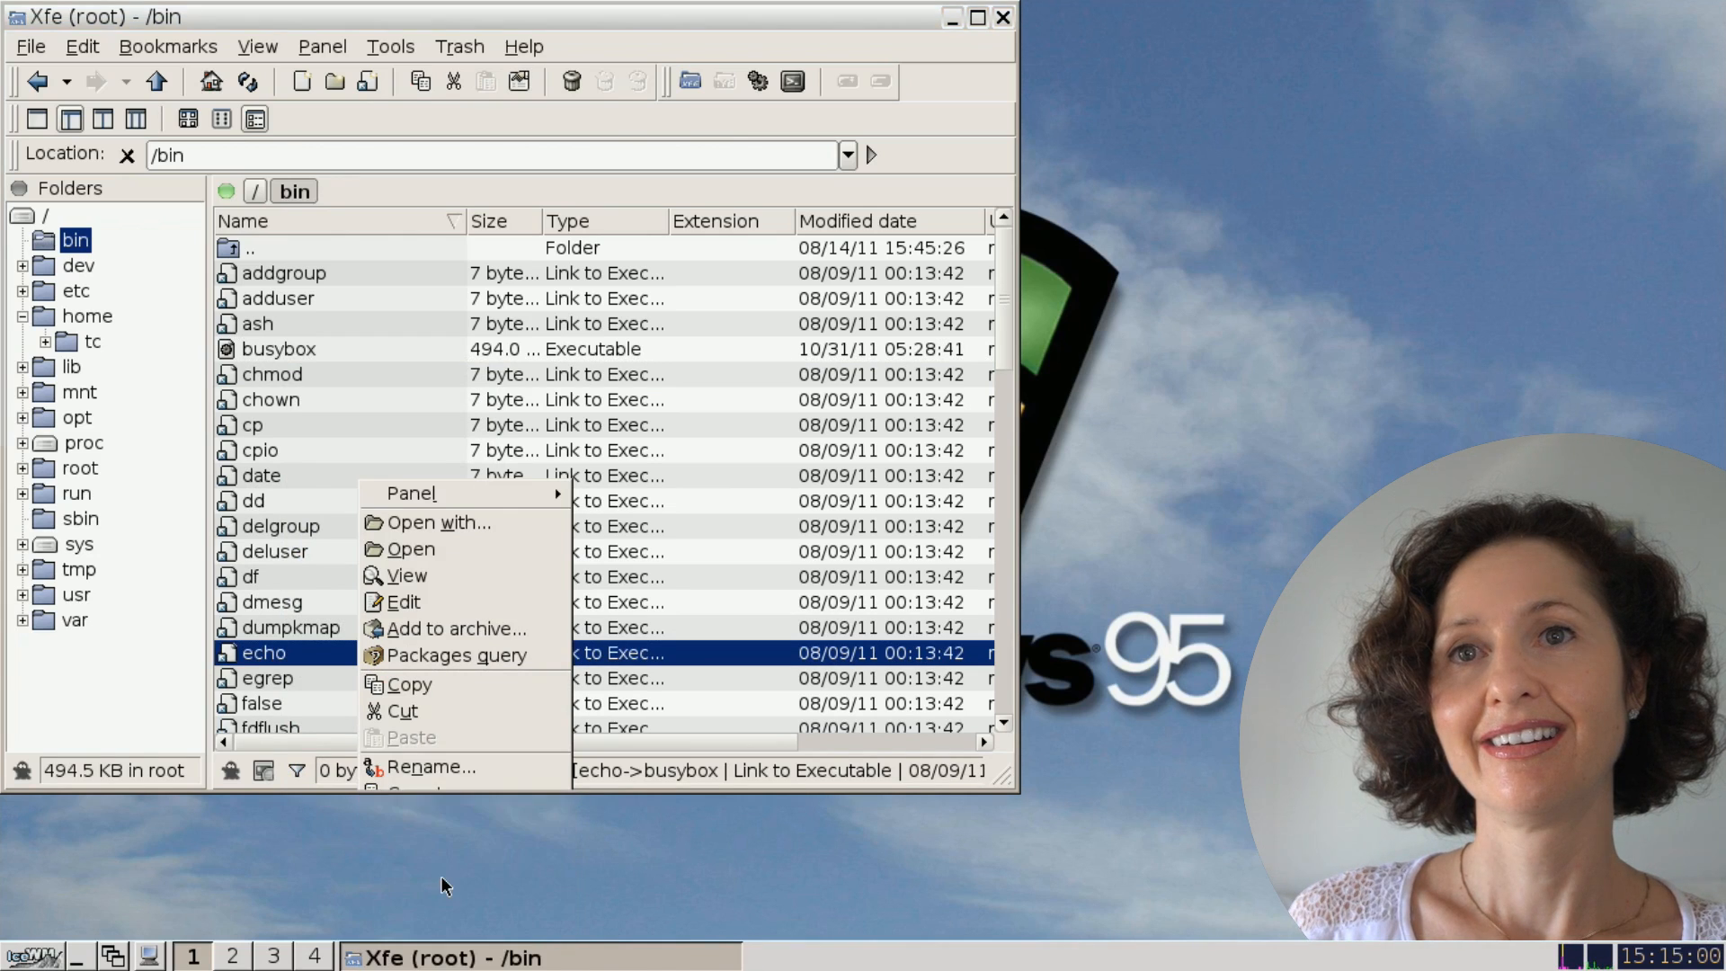
pyautogui.click(710, 902)
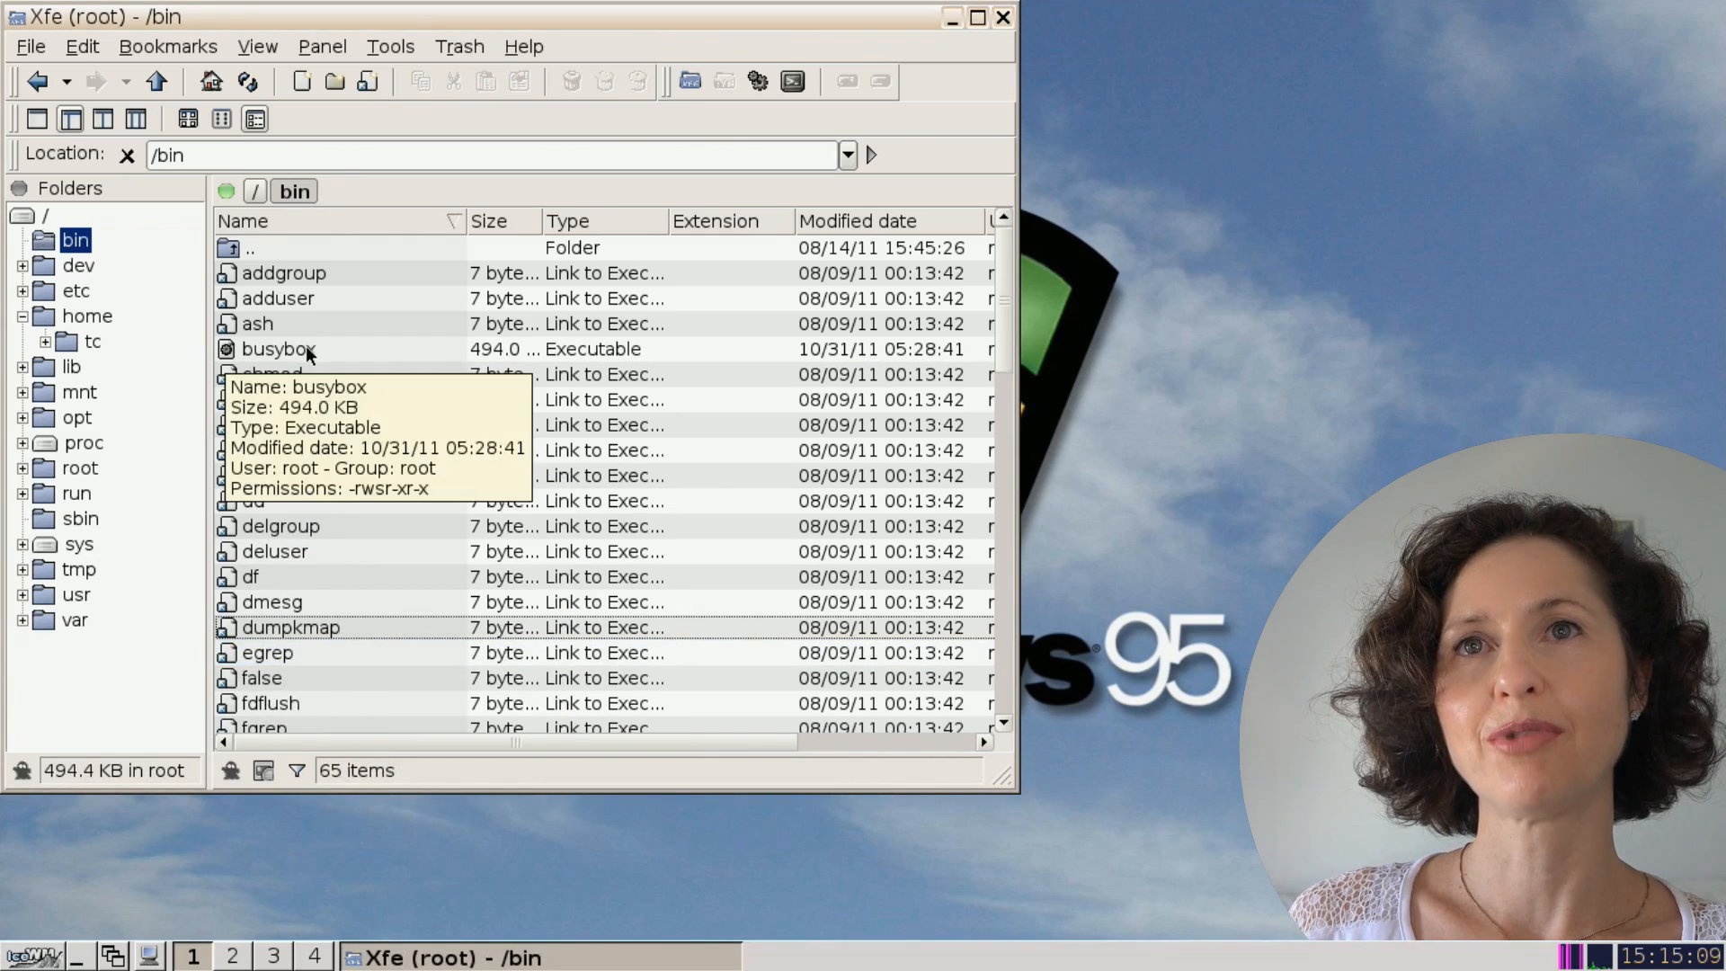
# - Move the busybox executable in the /bin folder to the trash and confirm
pyautogui.rightClick(306, 347)
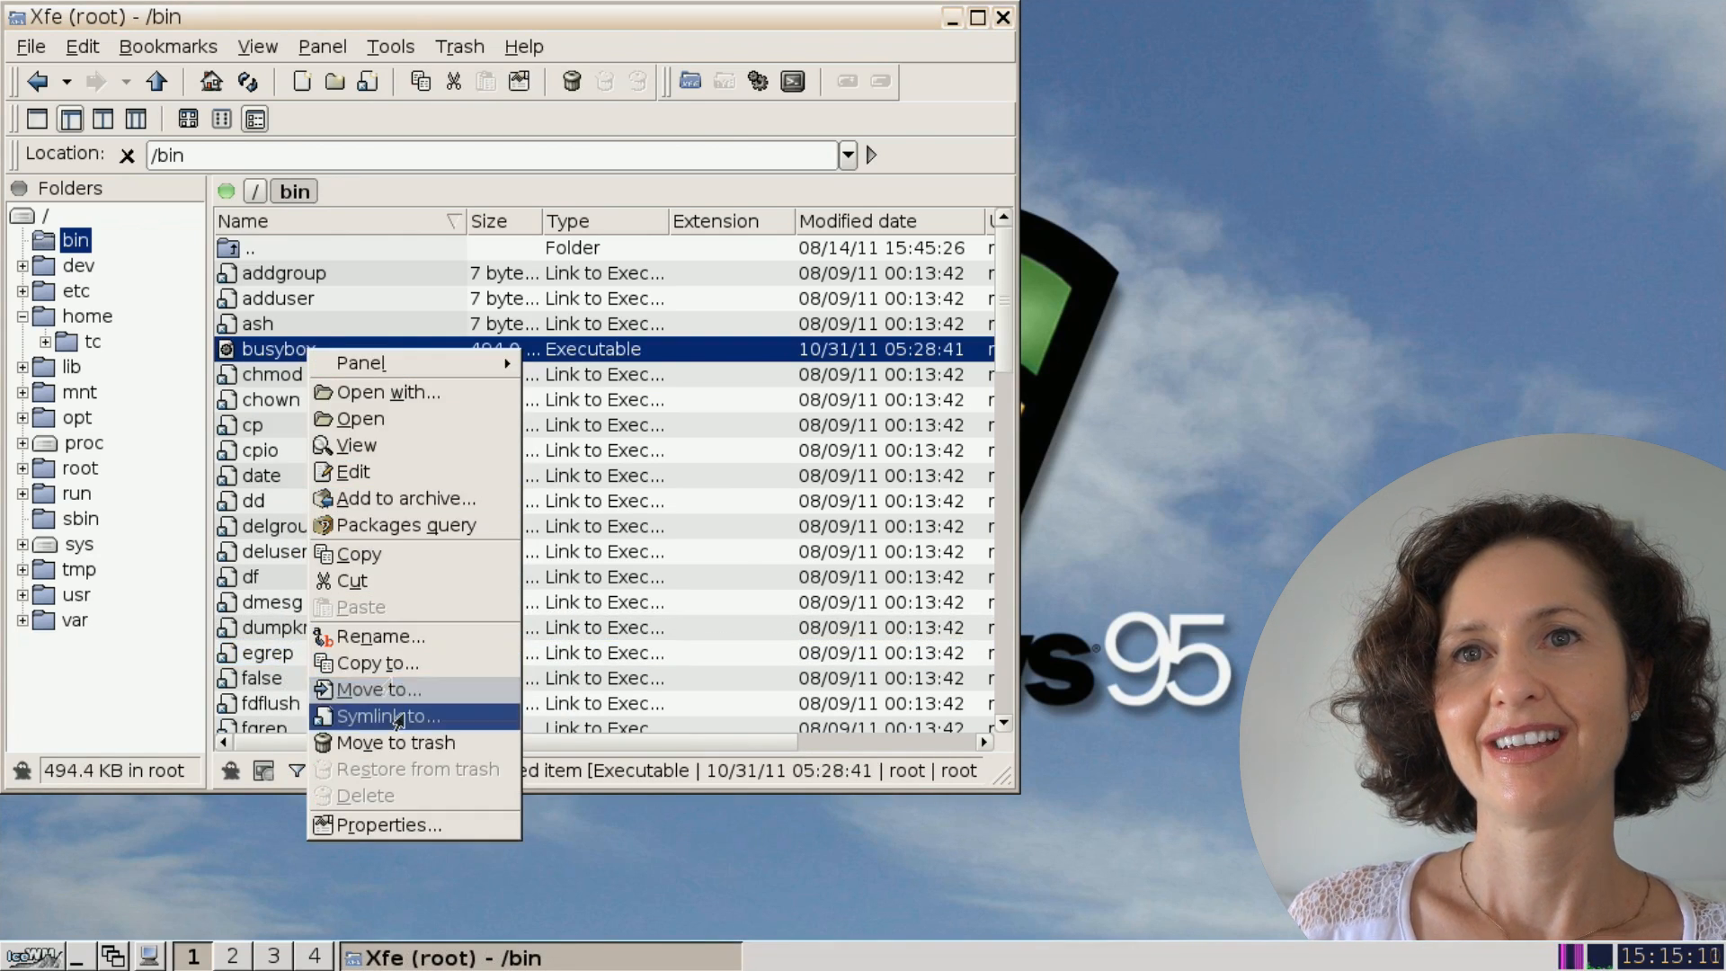
pyautogui.click(414, 742)
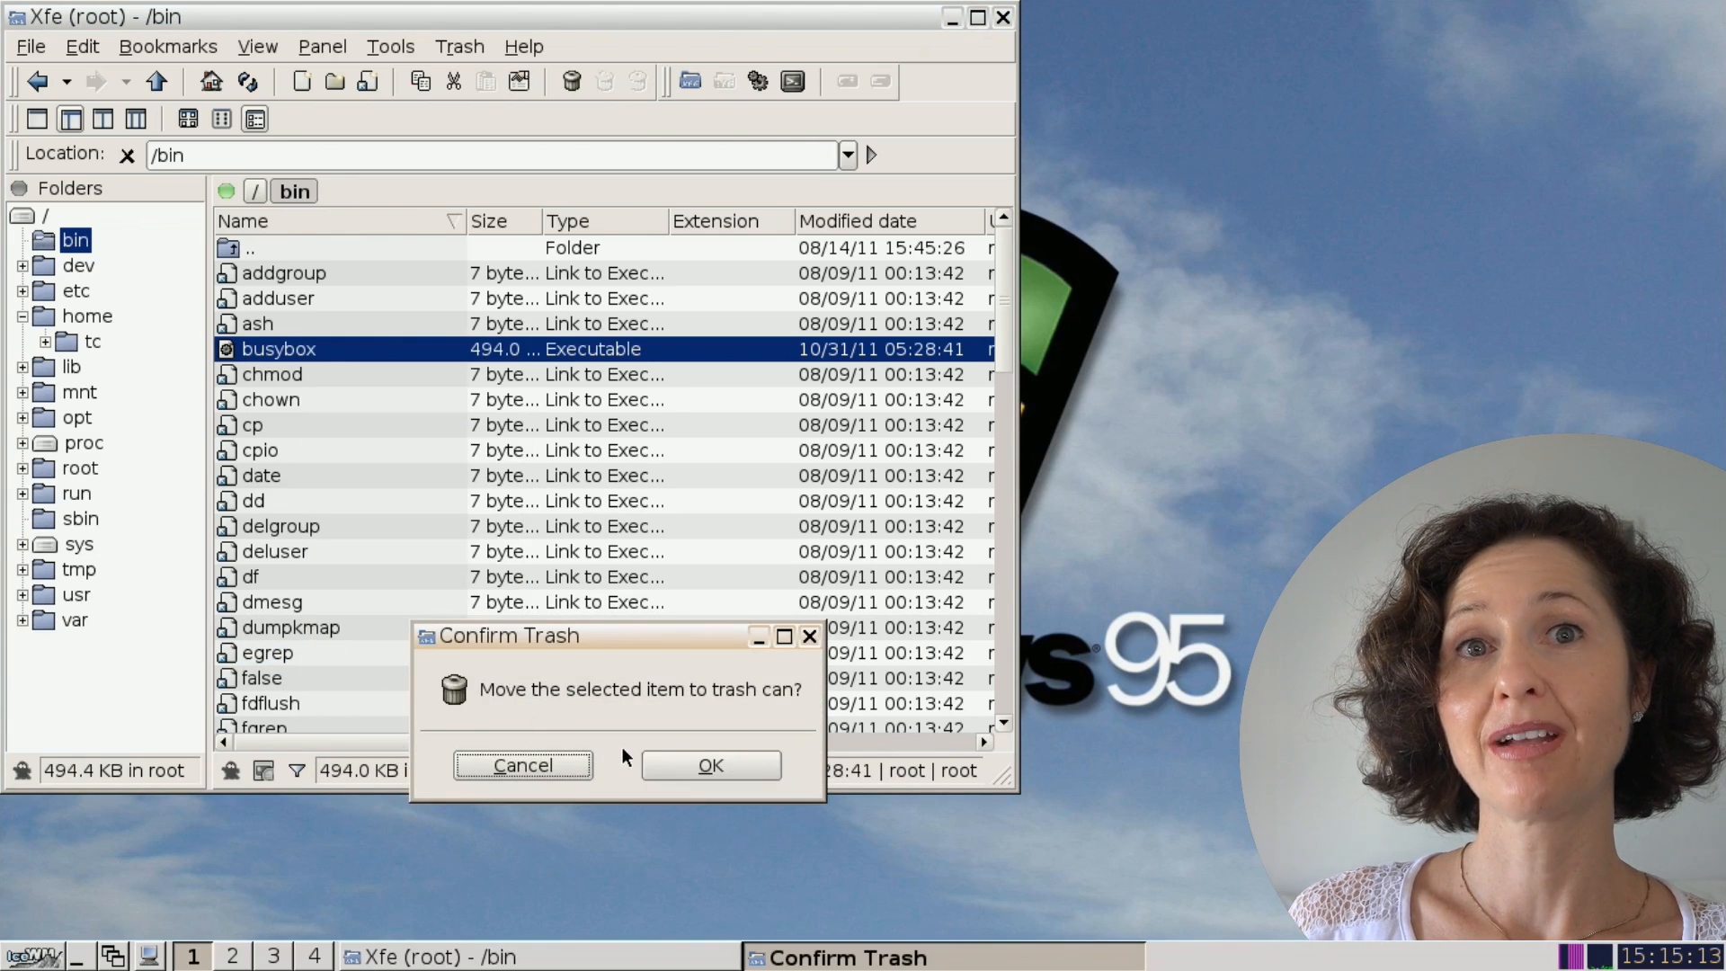
pyautogui.click(658, 762)
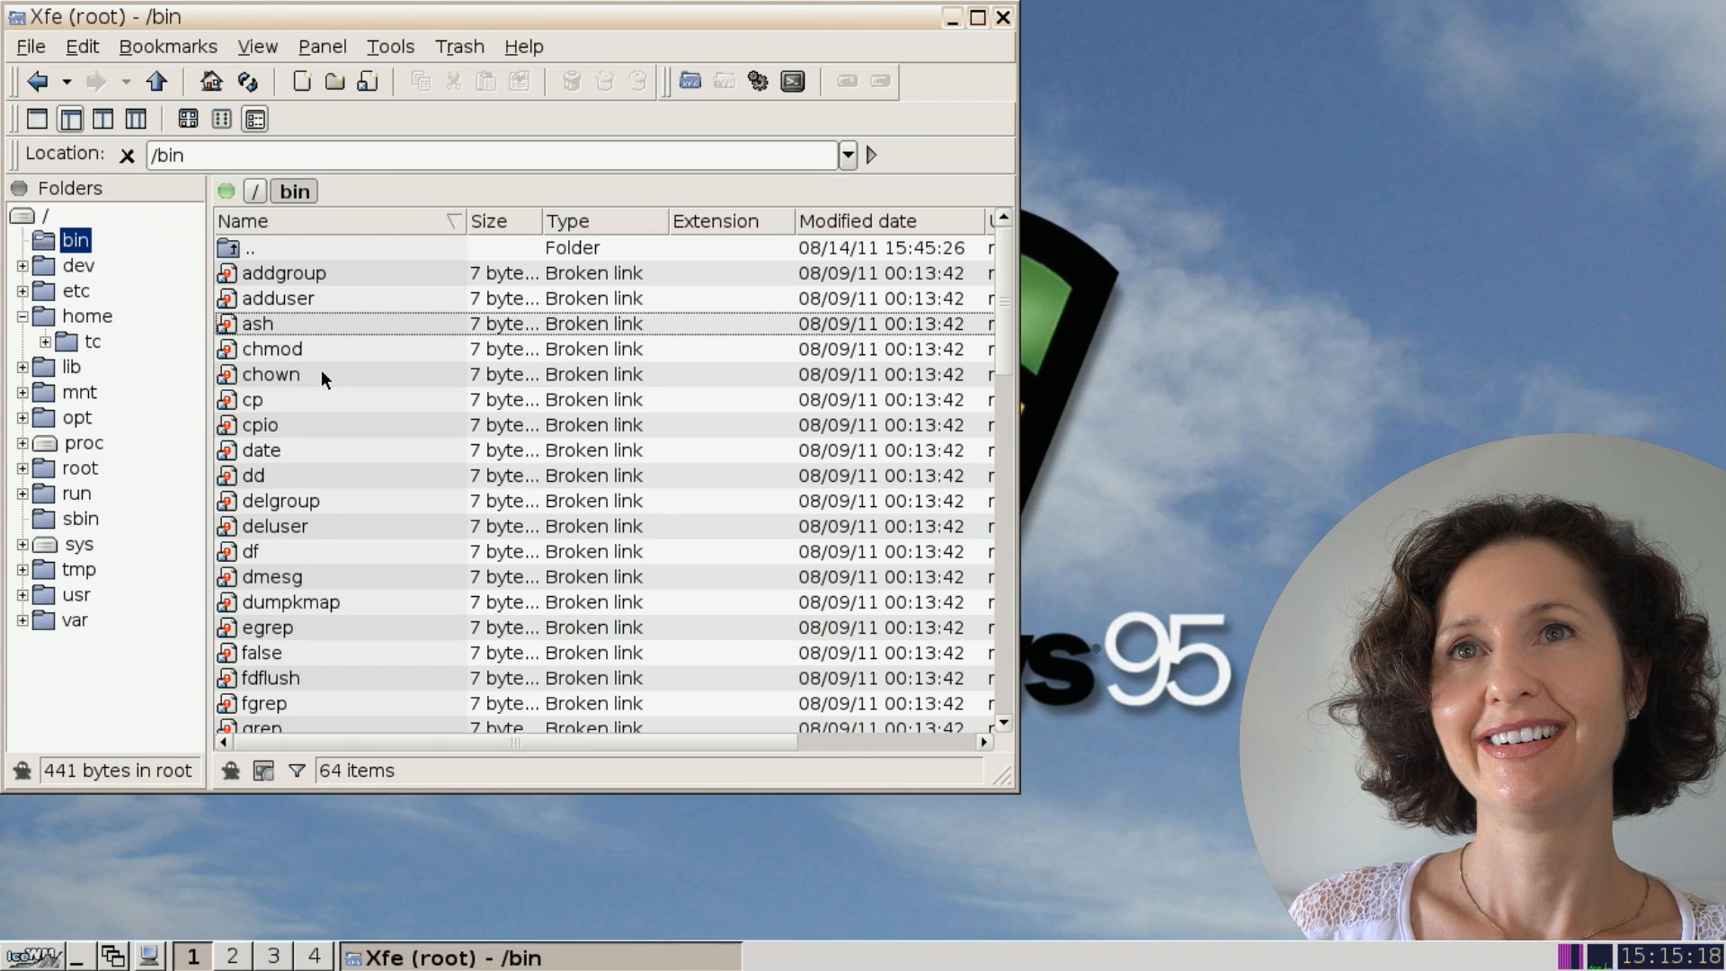
# - Move the dumpkmap and ash links in the /bin folder to the trash
pyautogui.click(356, 596)
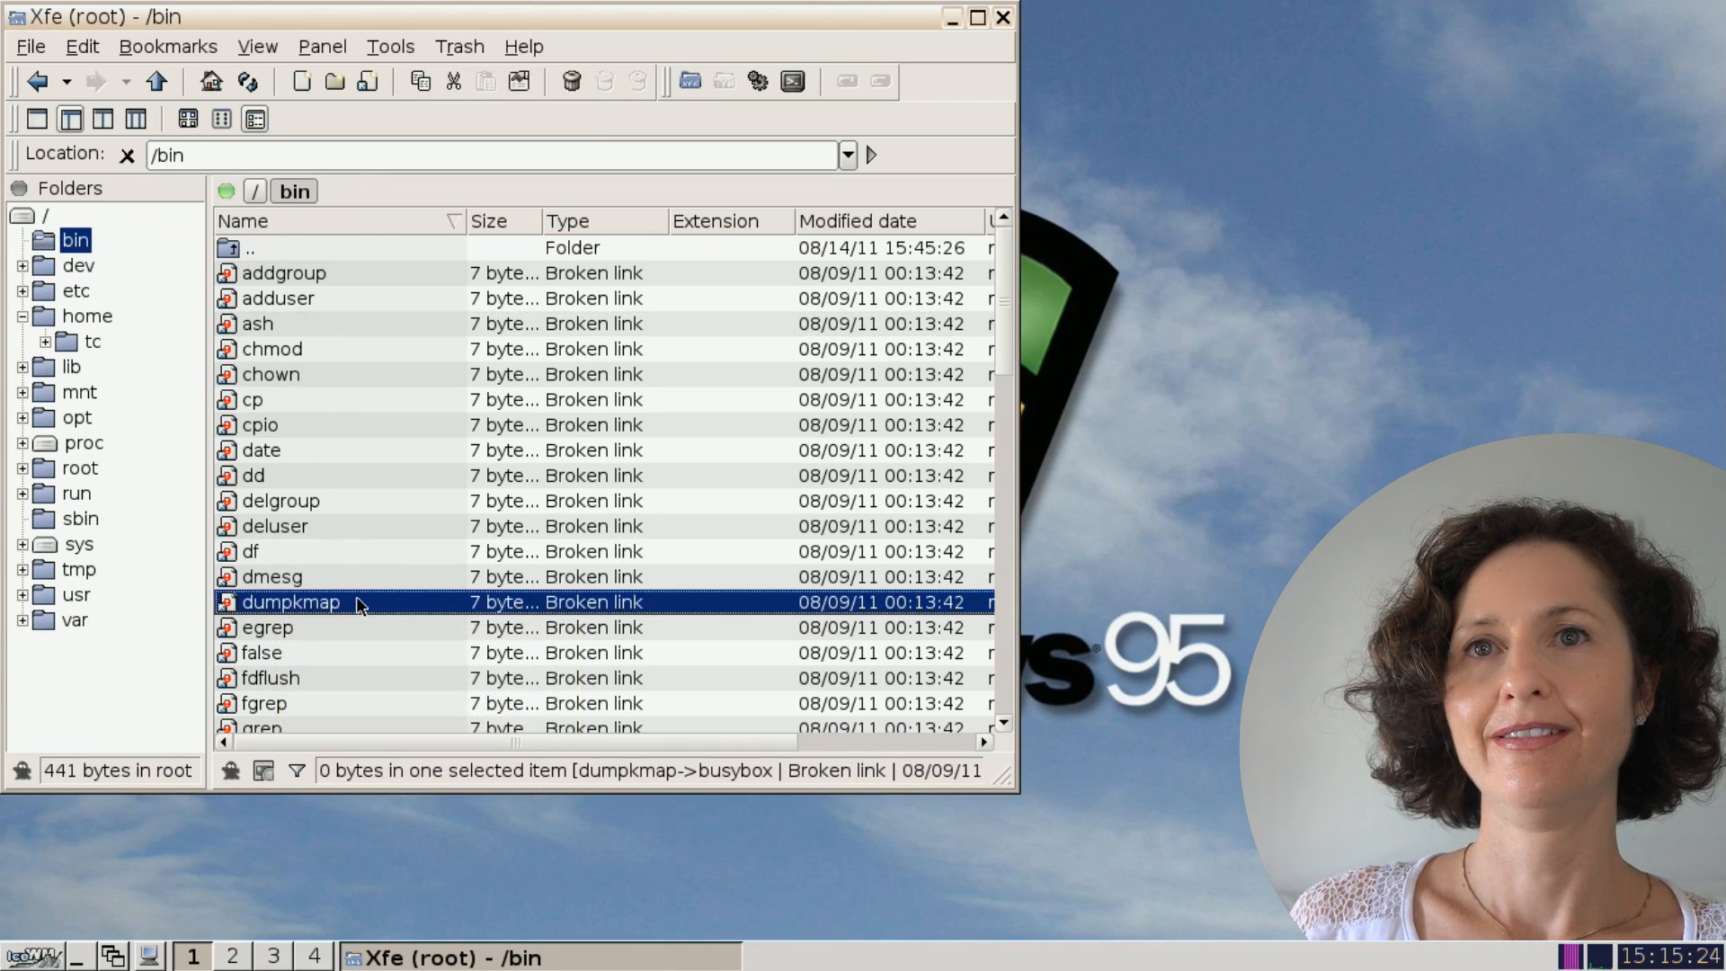
pyautogui.rightClick(356, 596)
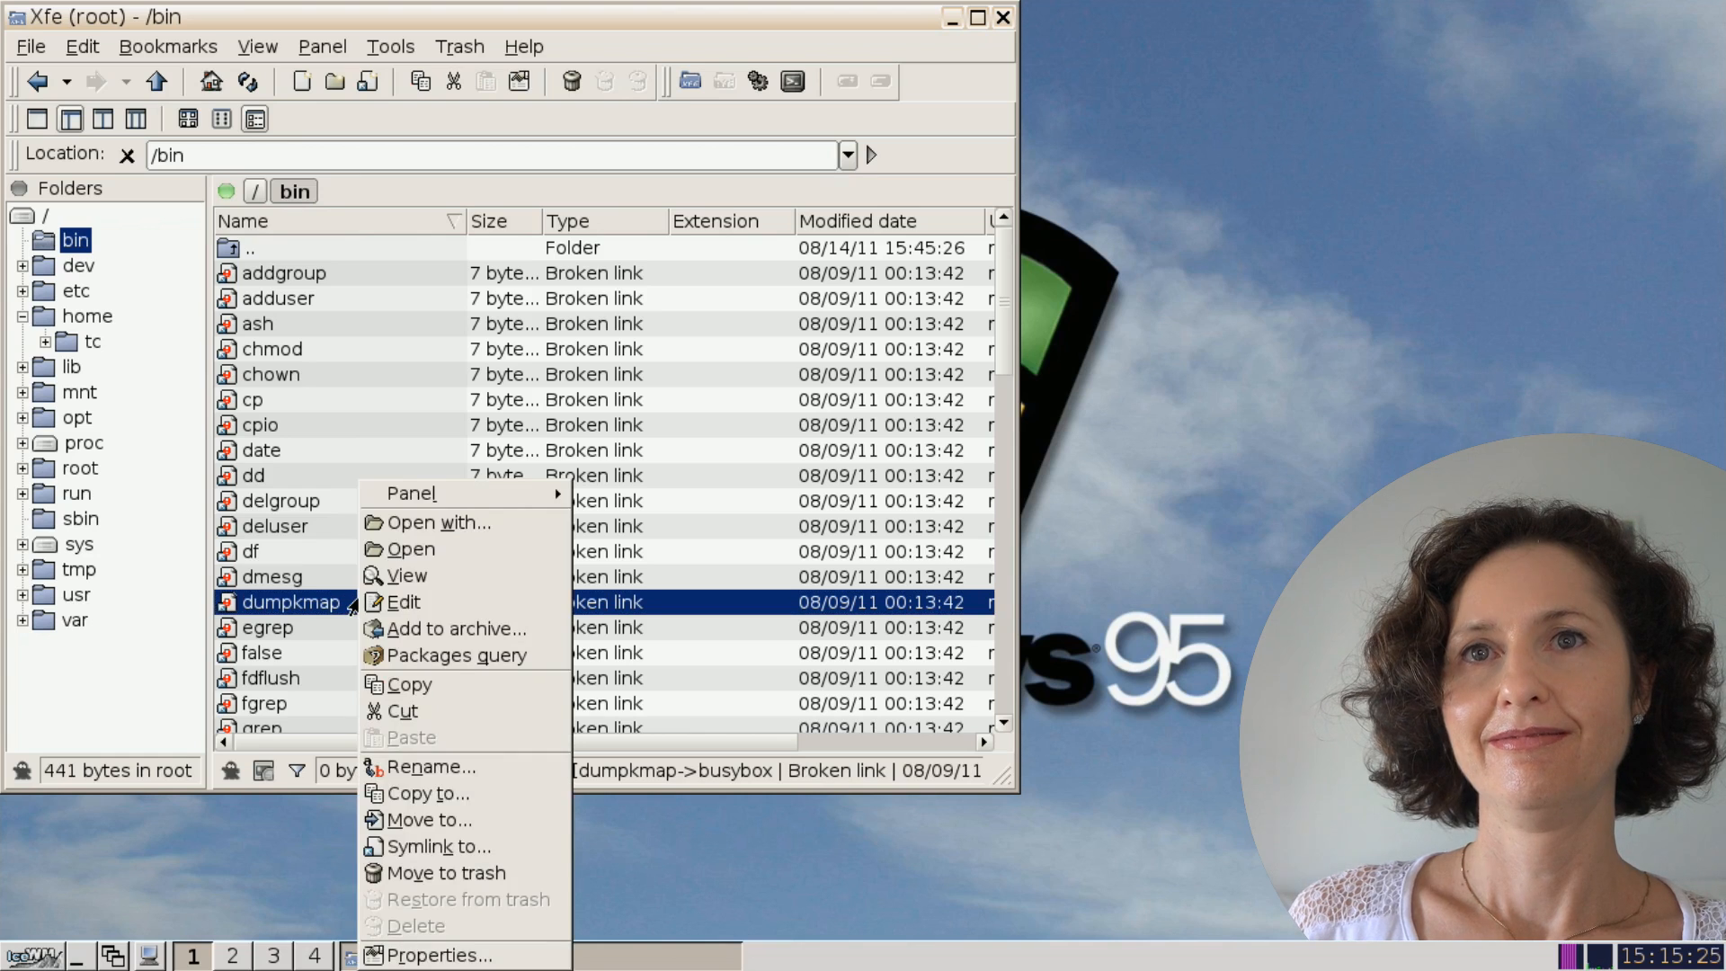
pyautogui.click(437, 873)
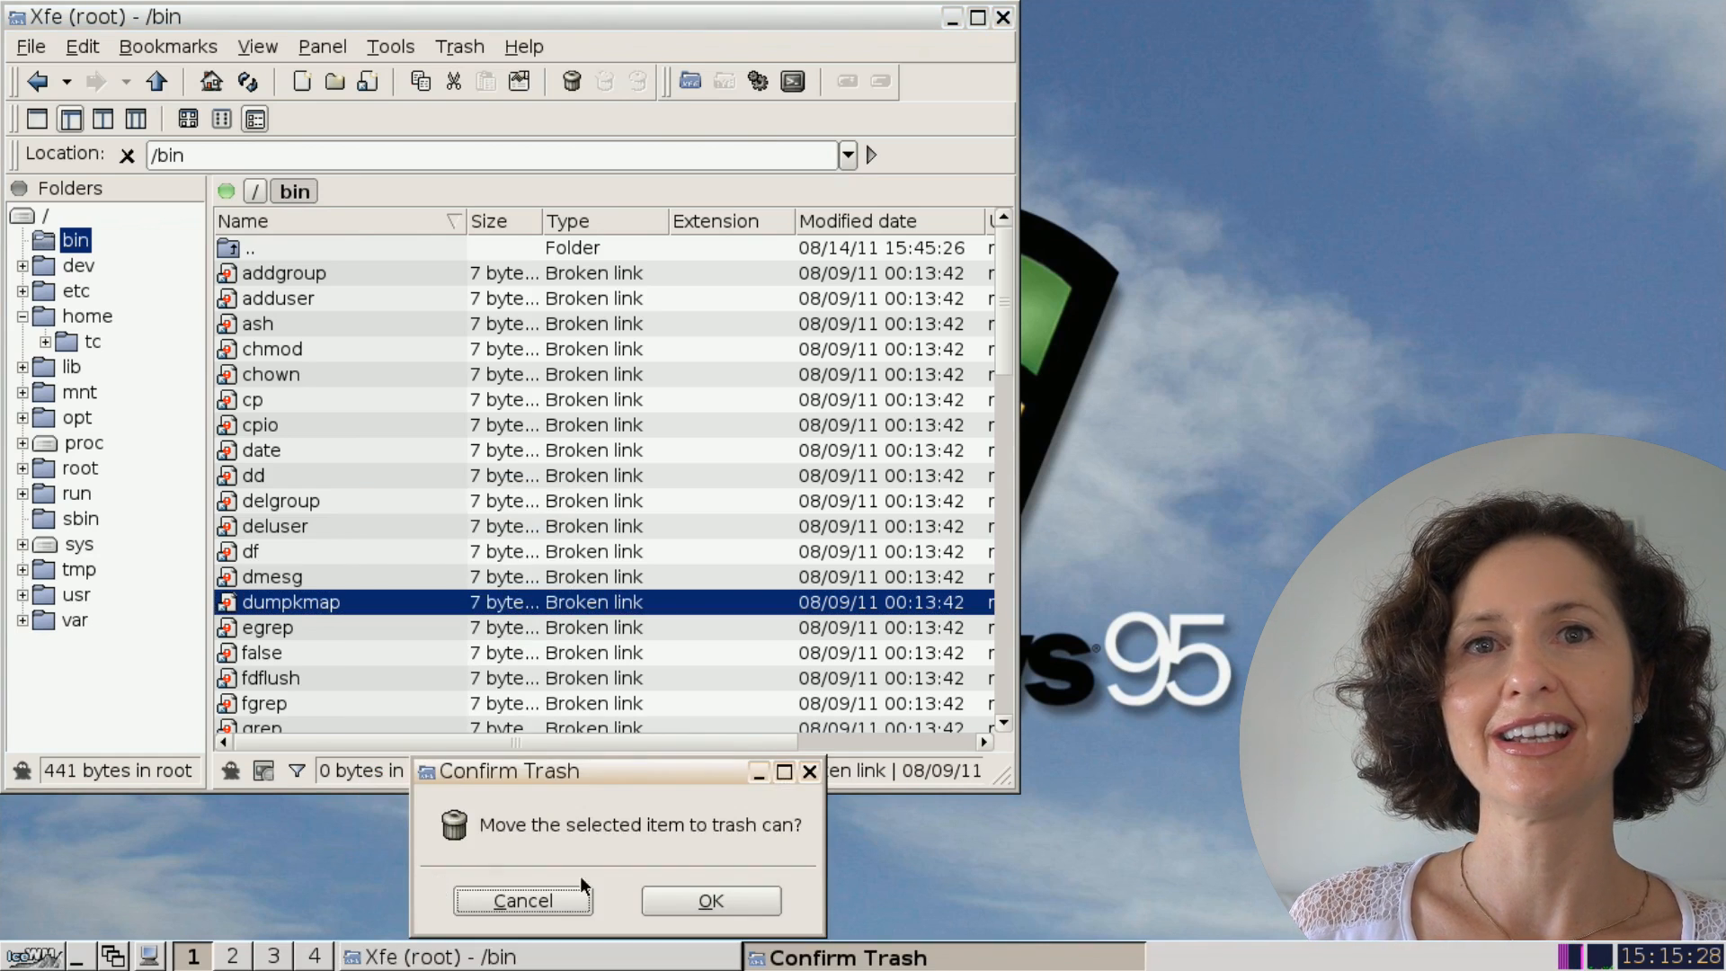
pyautogui.click(711, 901)
pyautogui.click(1040, 552)
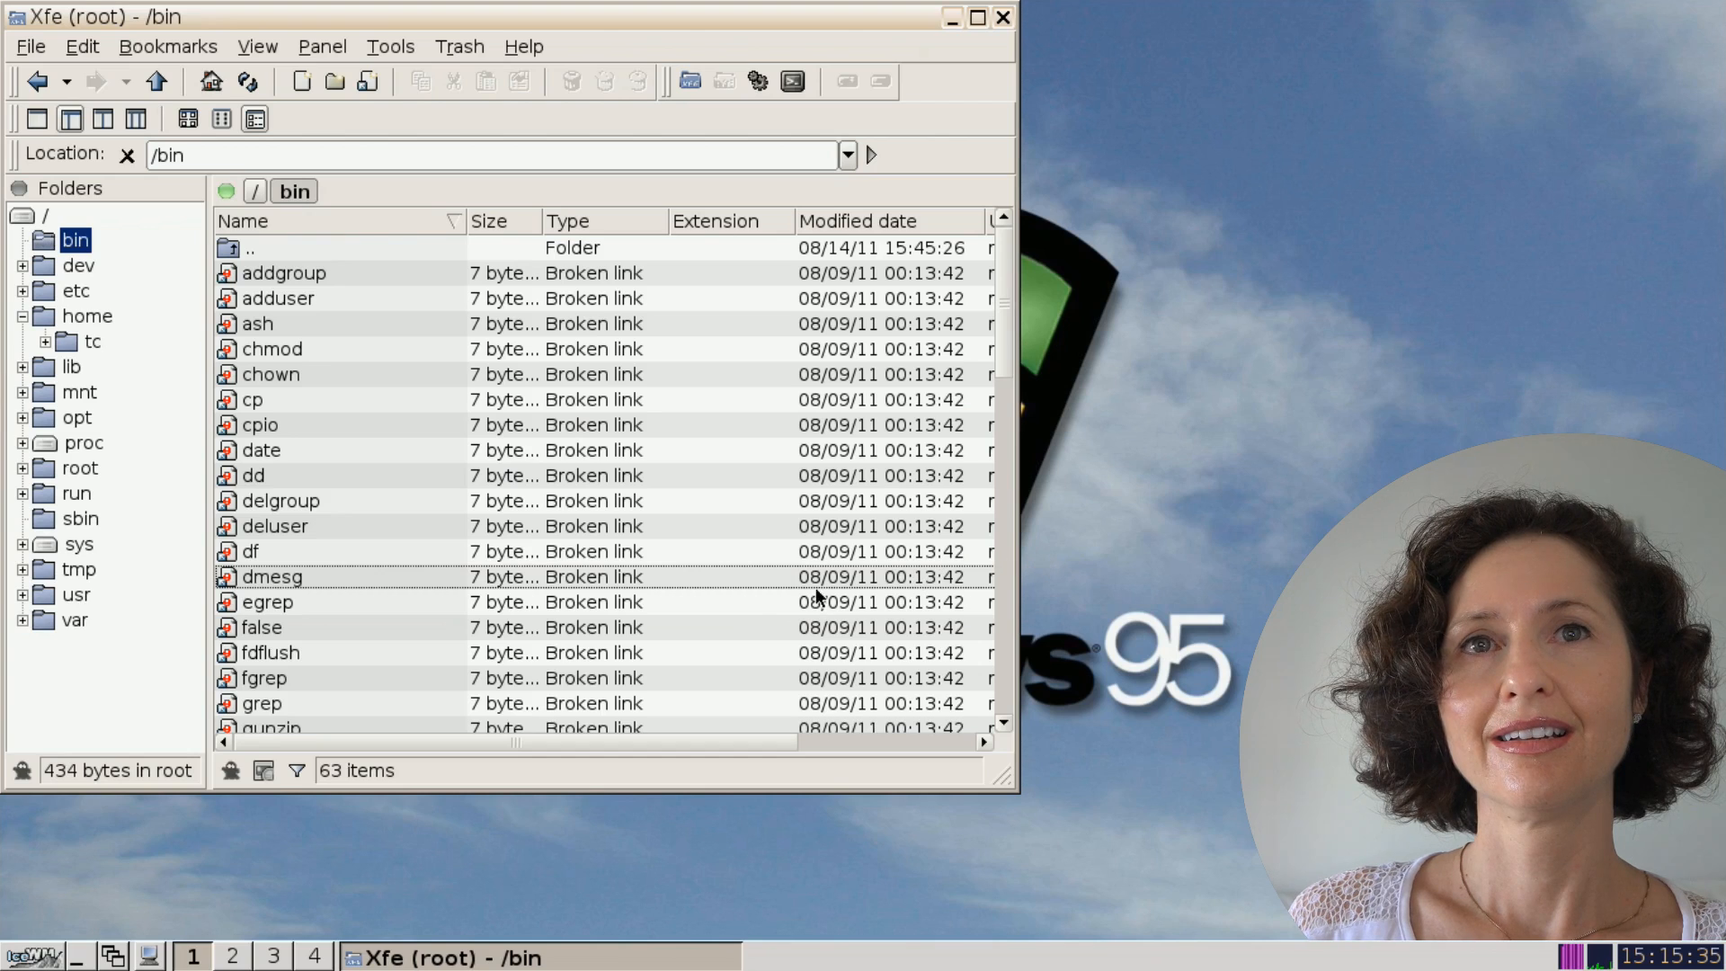
pyautogui.rightClick(321, 324)
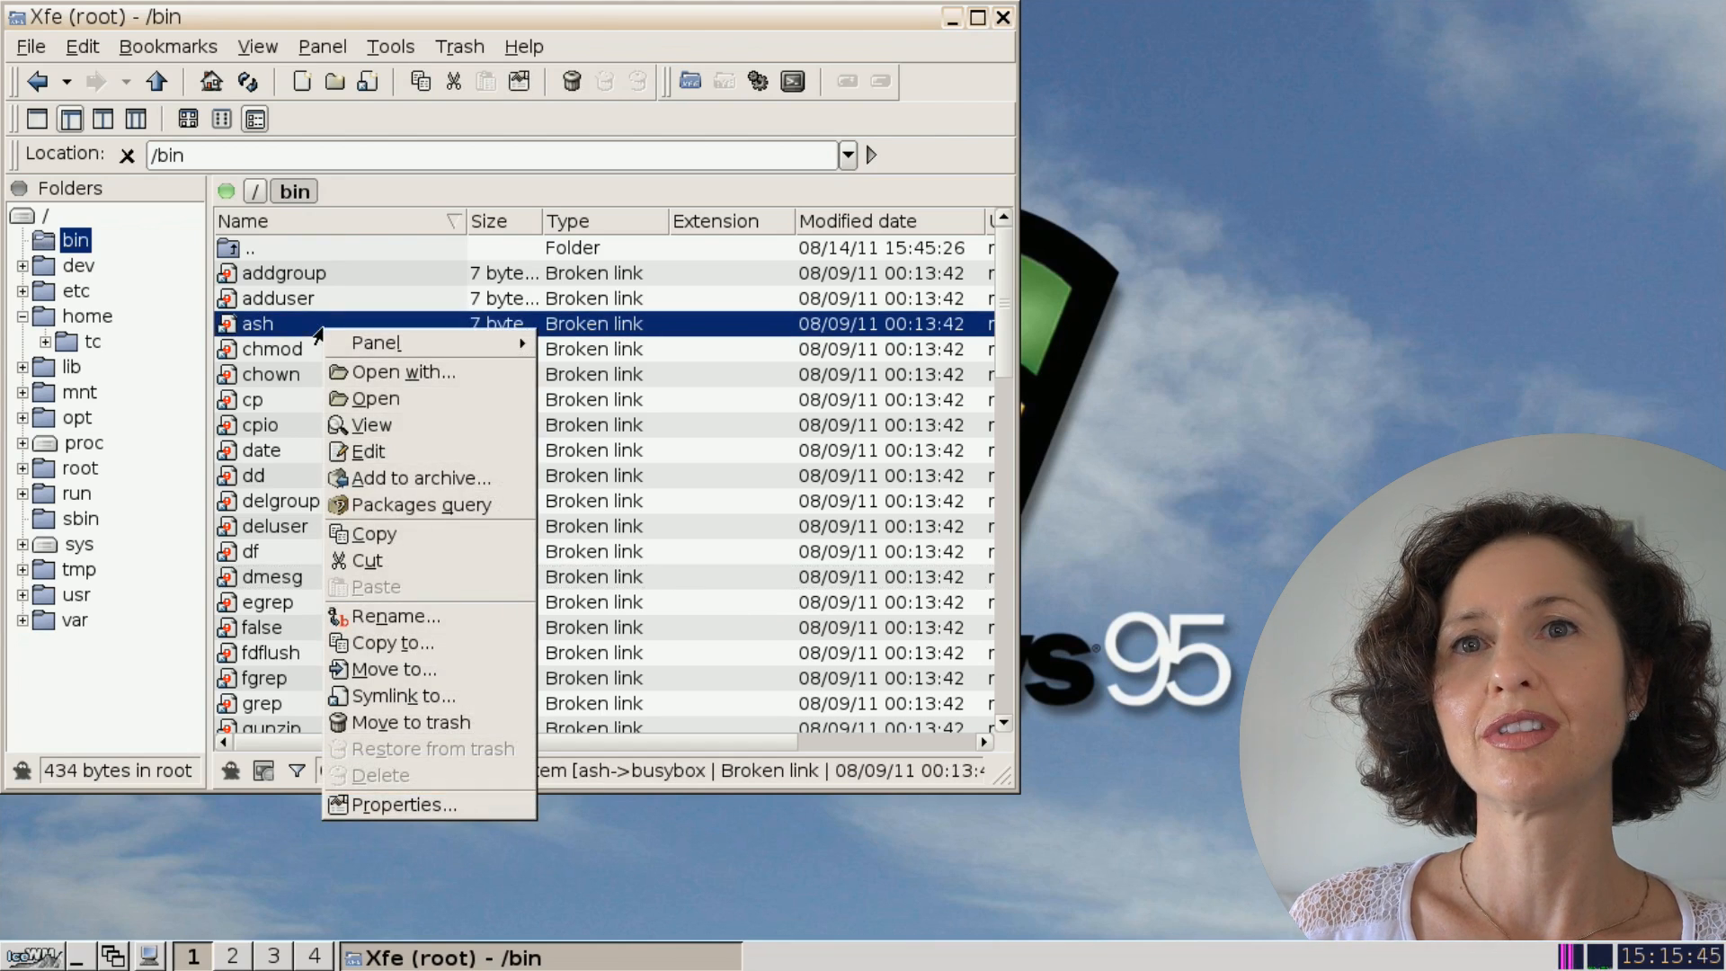
pyautogui.click(437, 725)
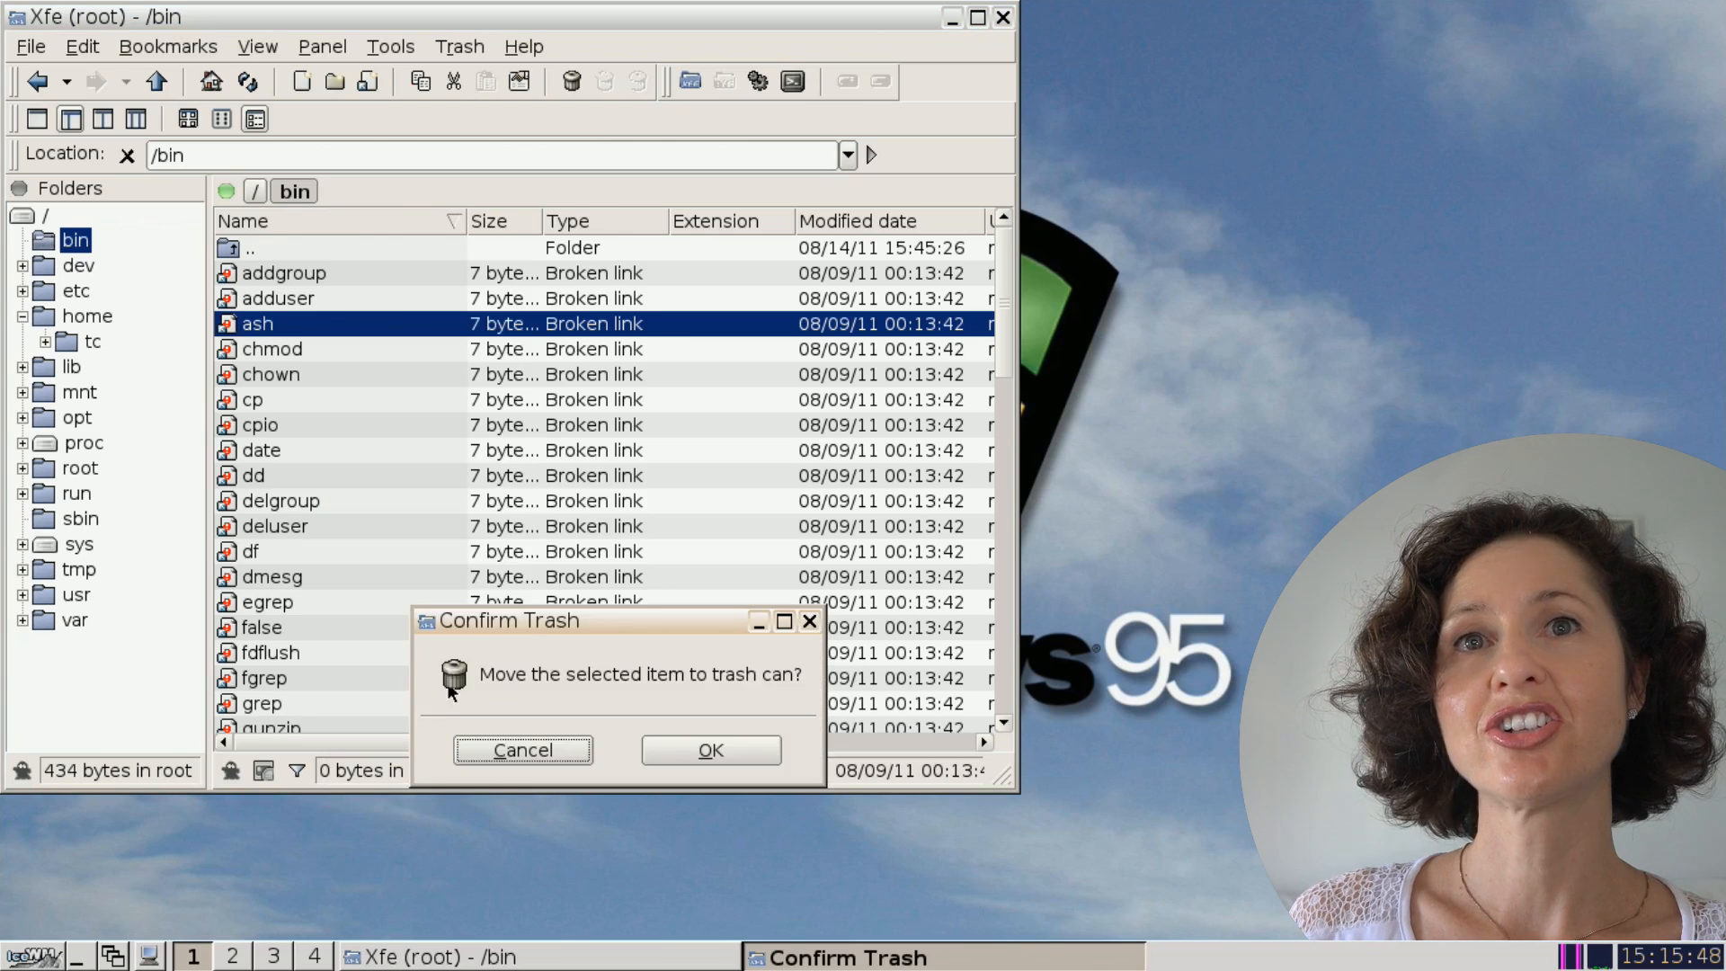
pyautogui.click(698, 742)
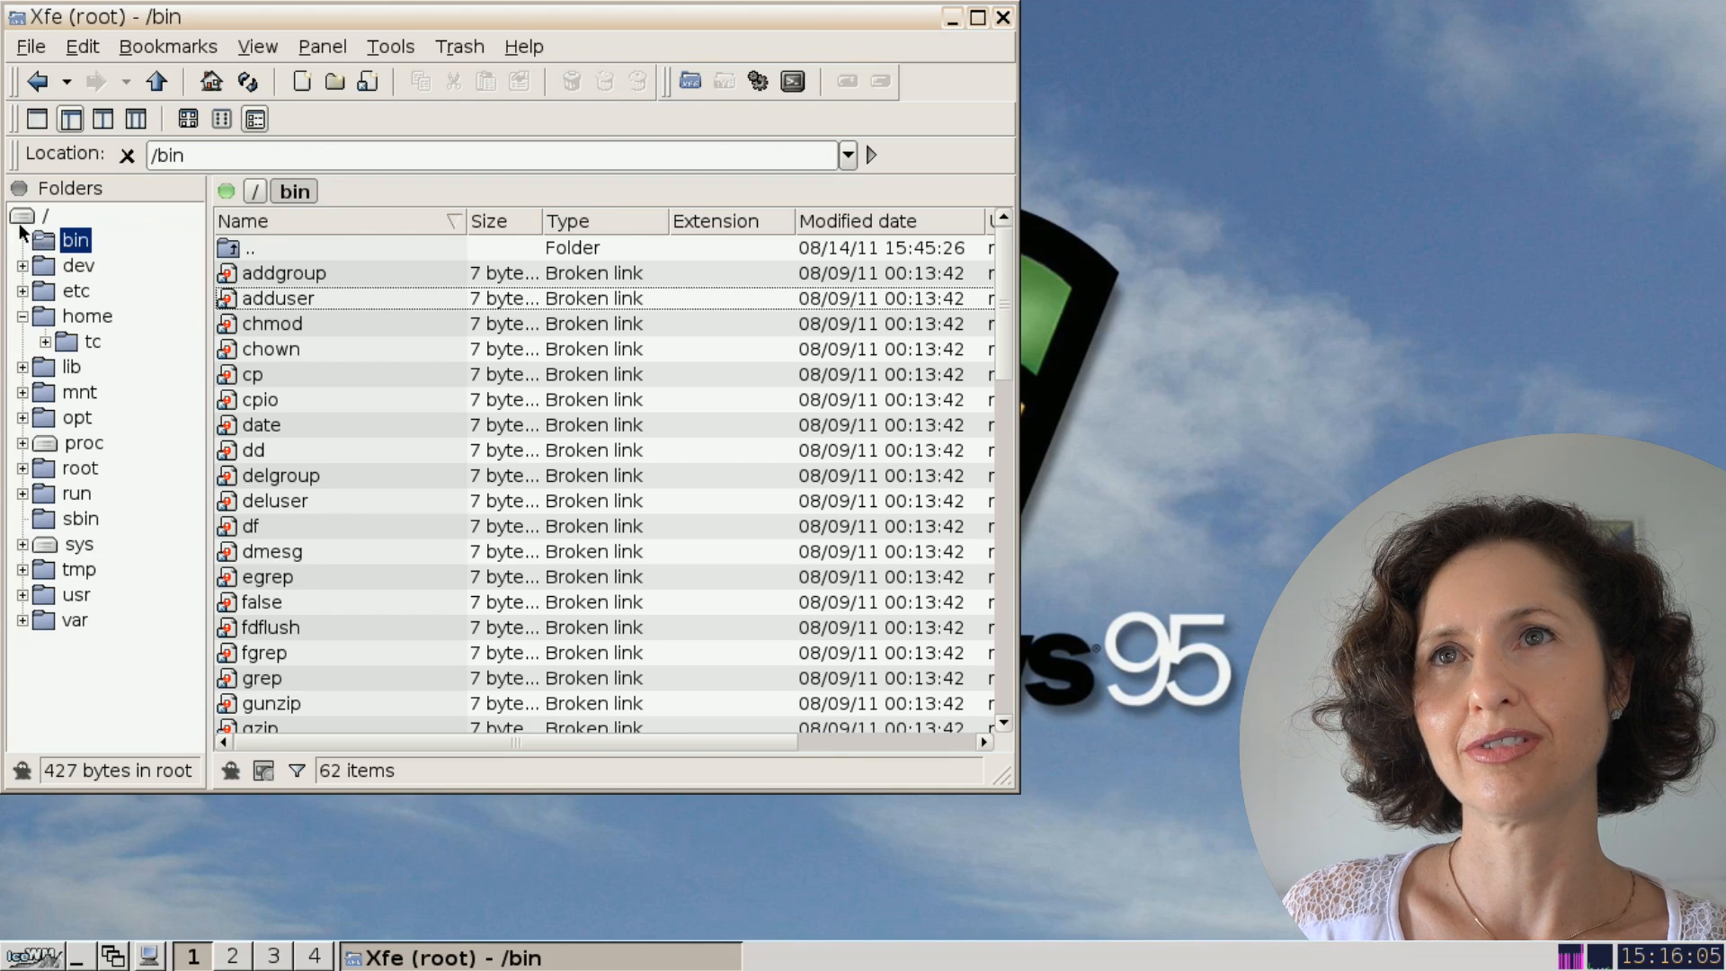
# - Move the entire /bin folder to the trash from the folder tree and confirm
pyautogui.rightClick(74, 240)
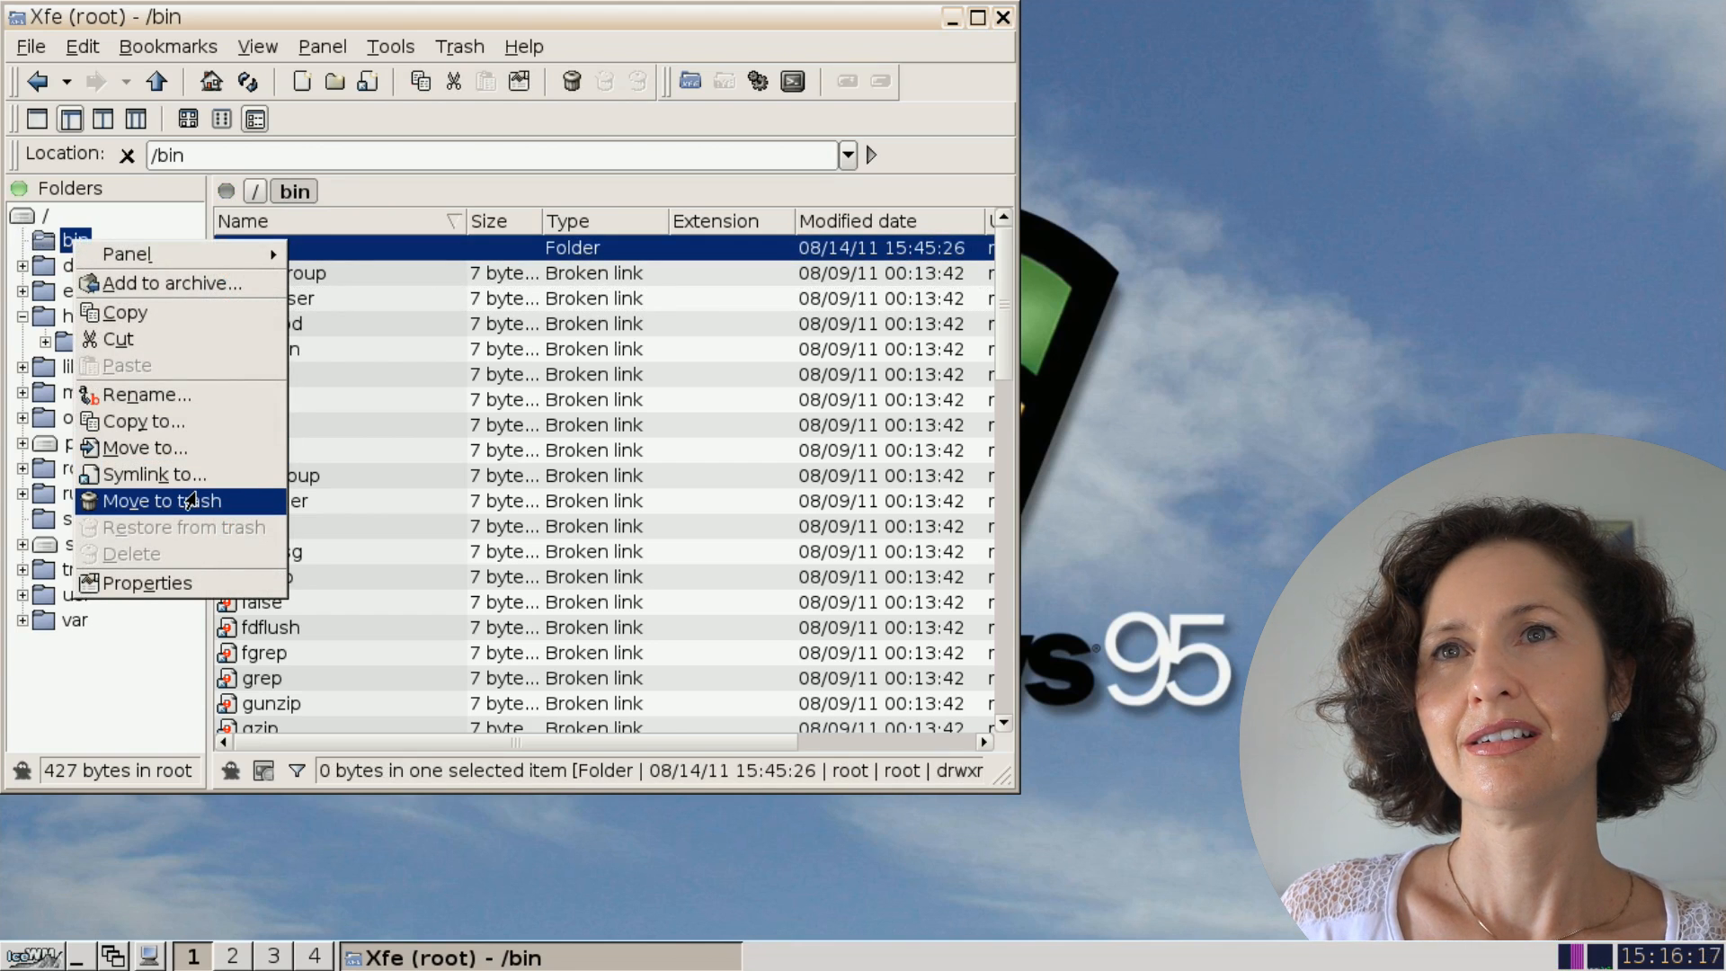
pyautogui.click(191, 500)
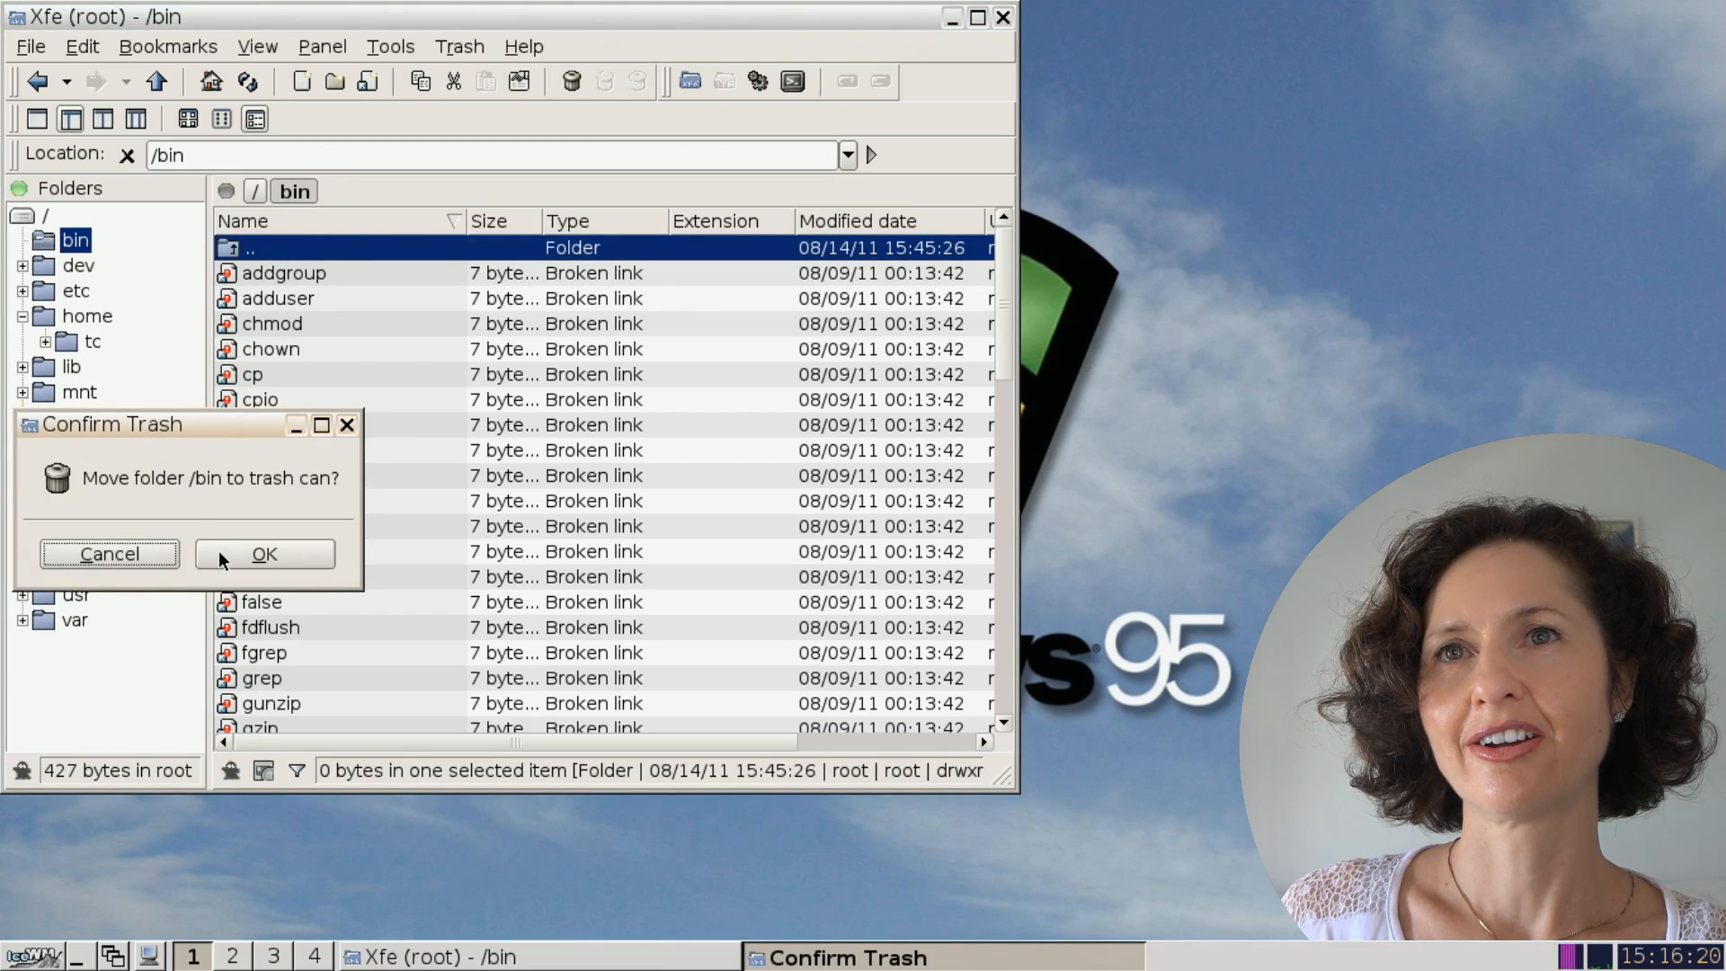
pyautogui.click(218, 550)
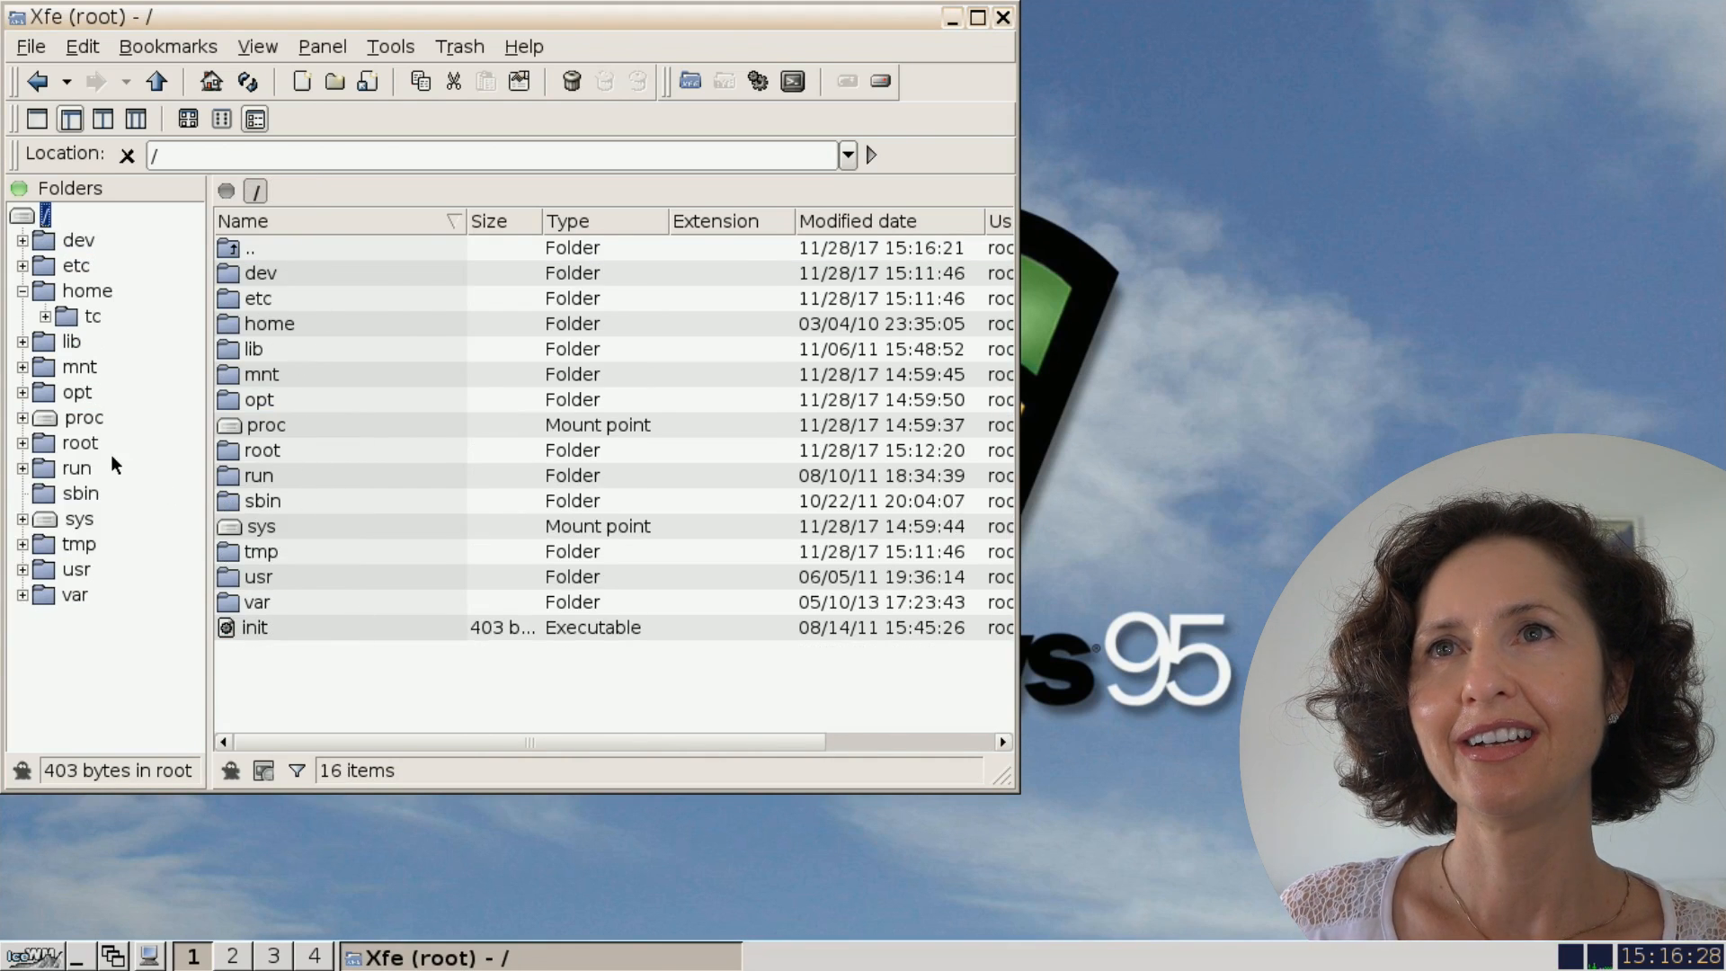
# - Move the /dev and /etc folders to the trash, confirming both removals
pyautogui.click(47, 243)
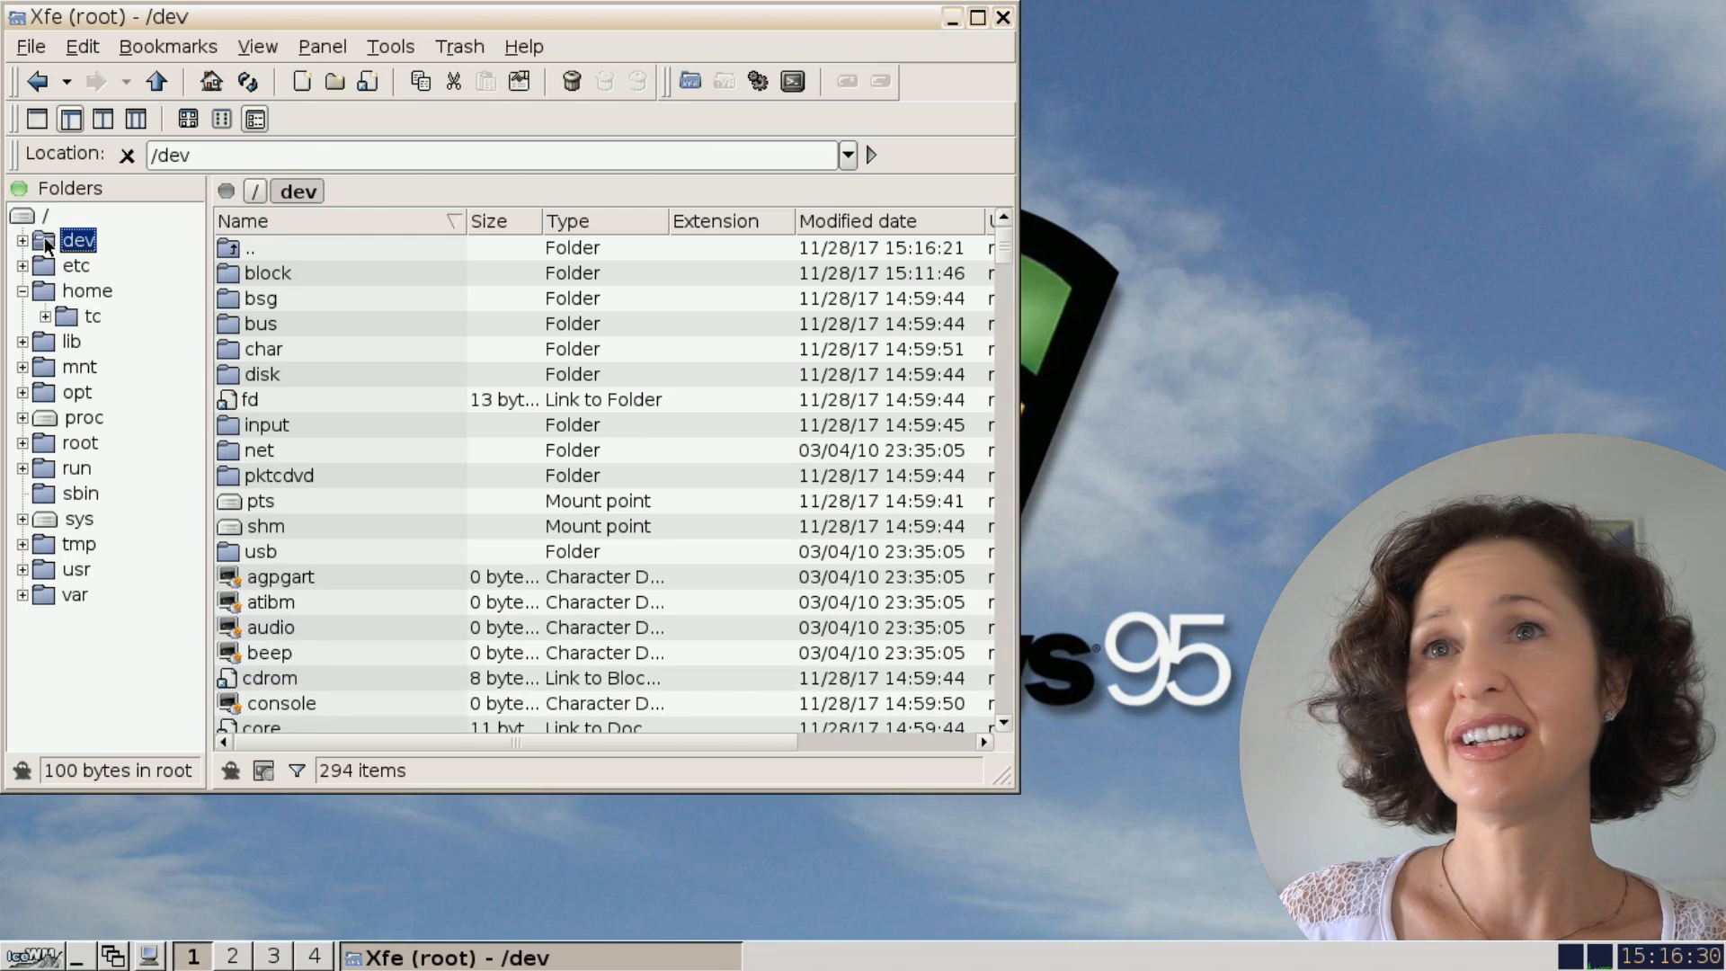
pyautogui.rightClick(46, 242)
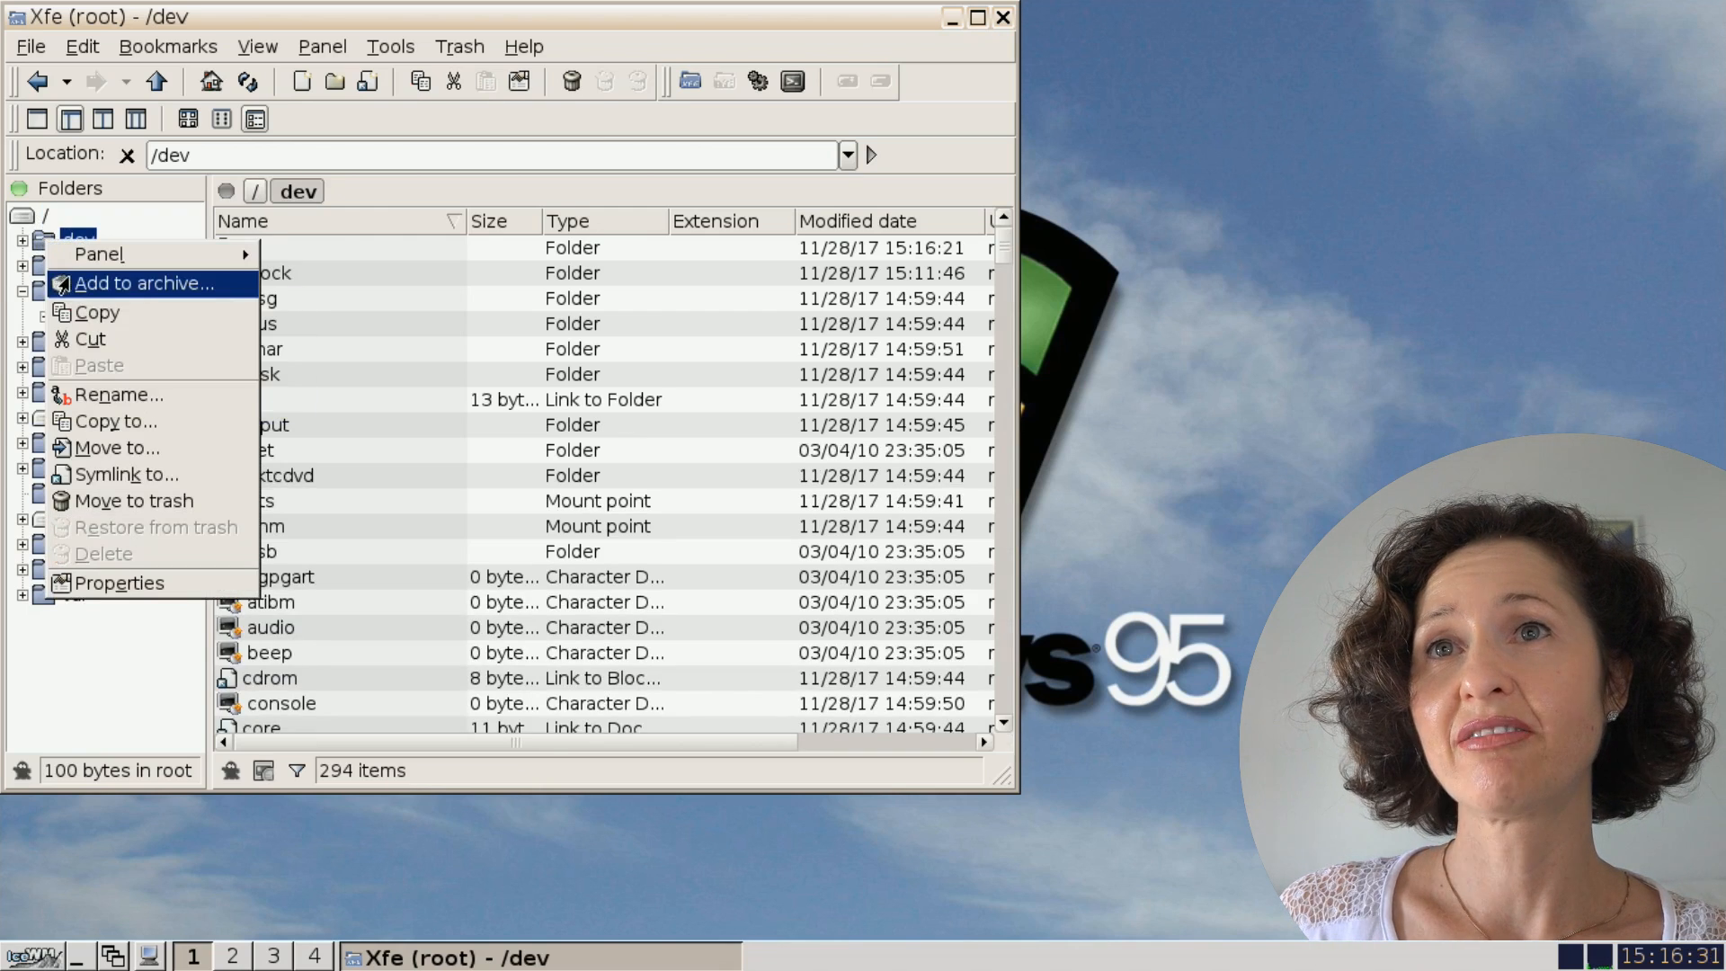
pyautogui.click(125, 503)
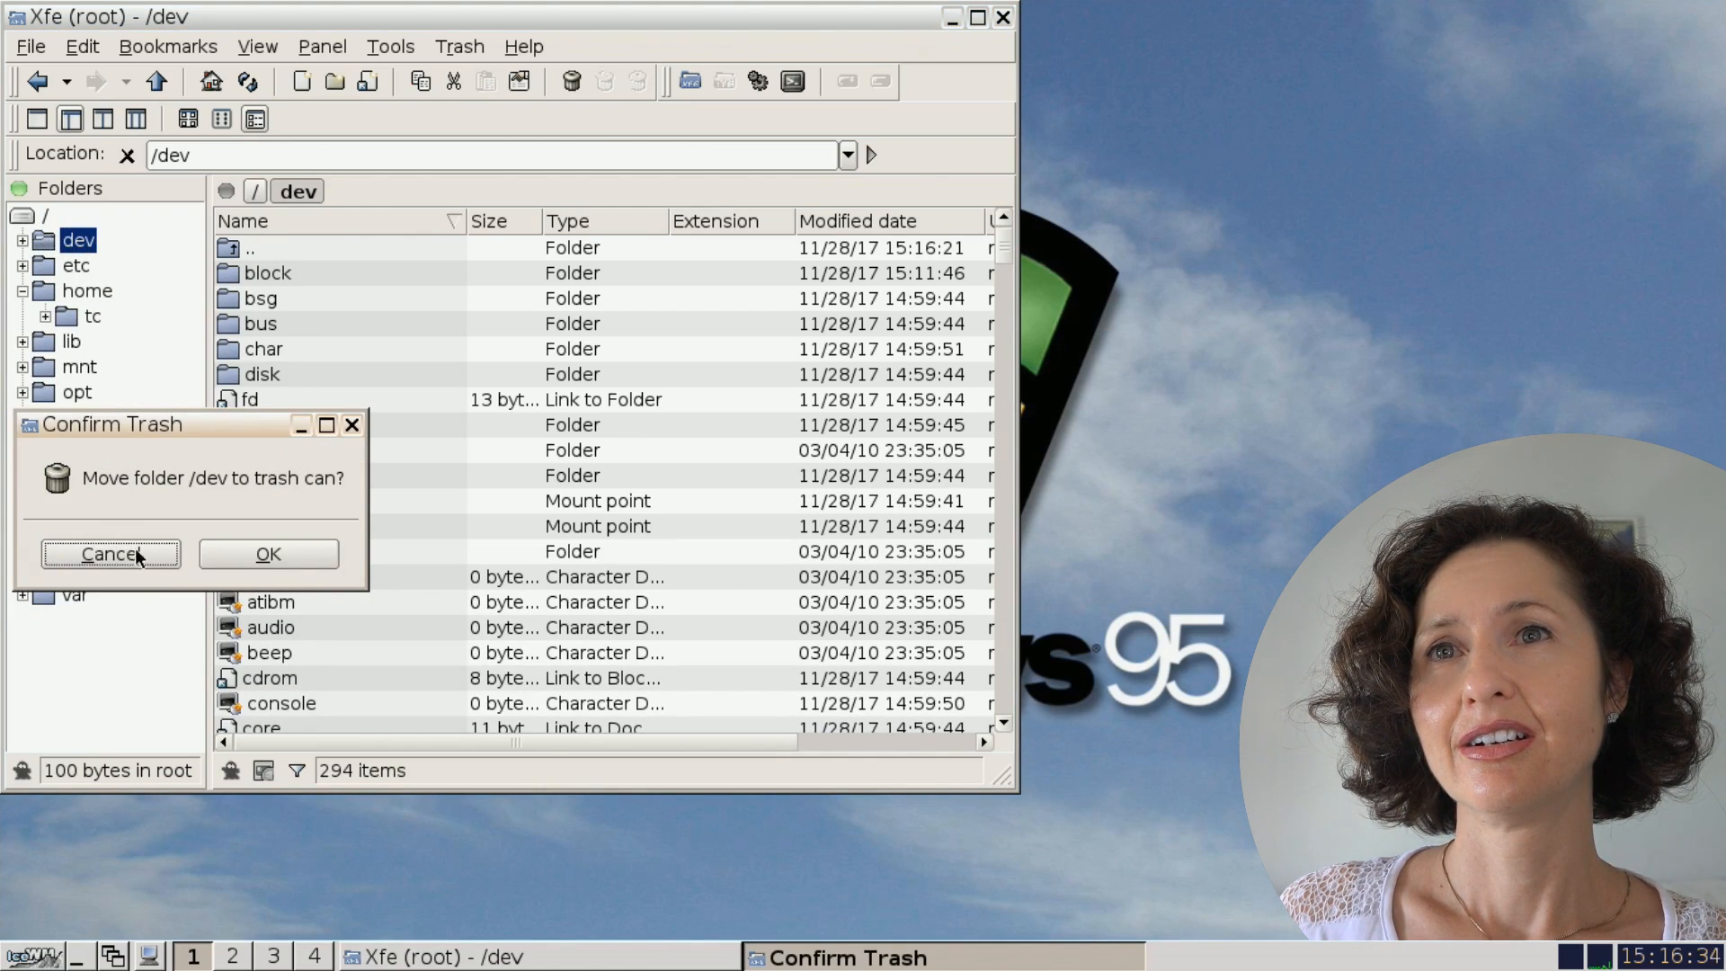
pyautogui.click(315, 543)
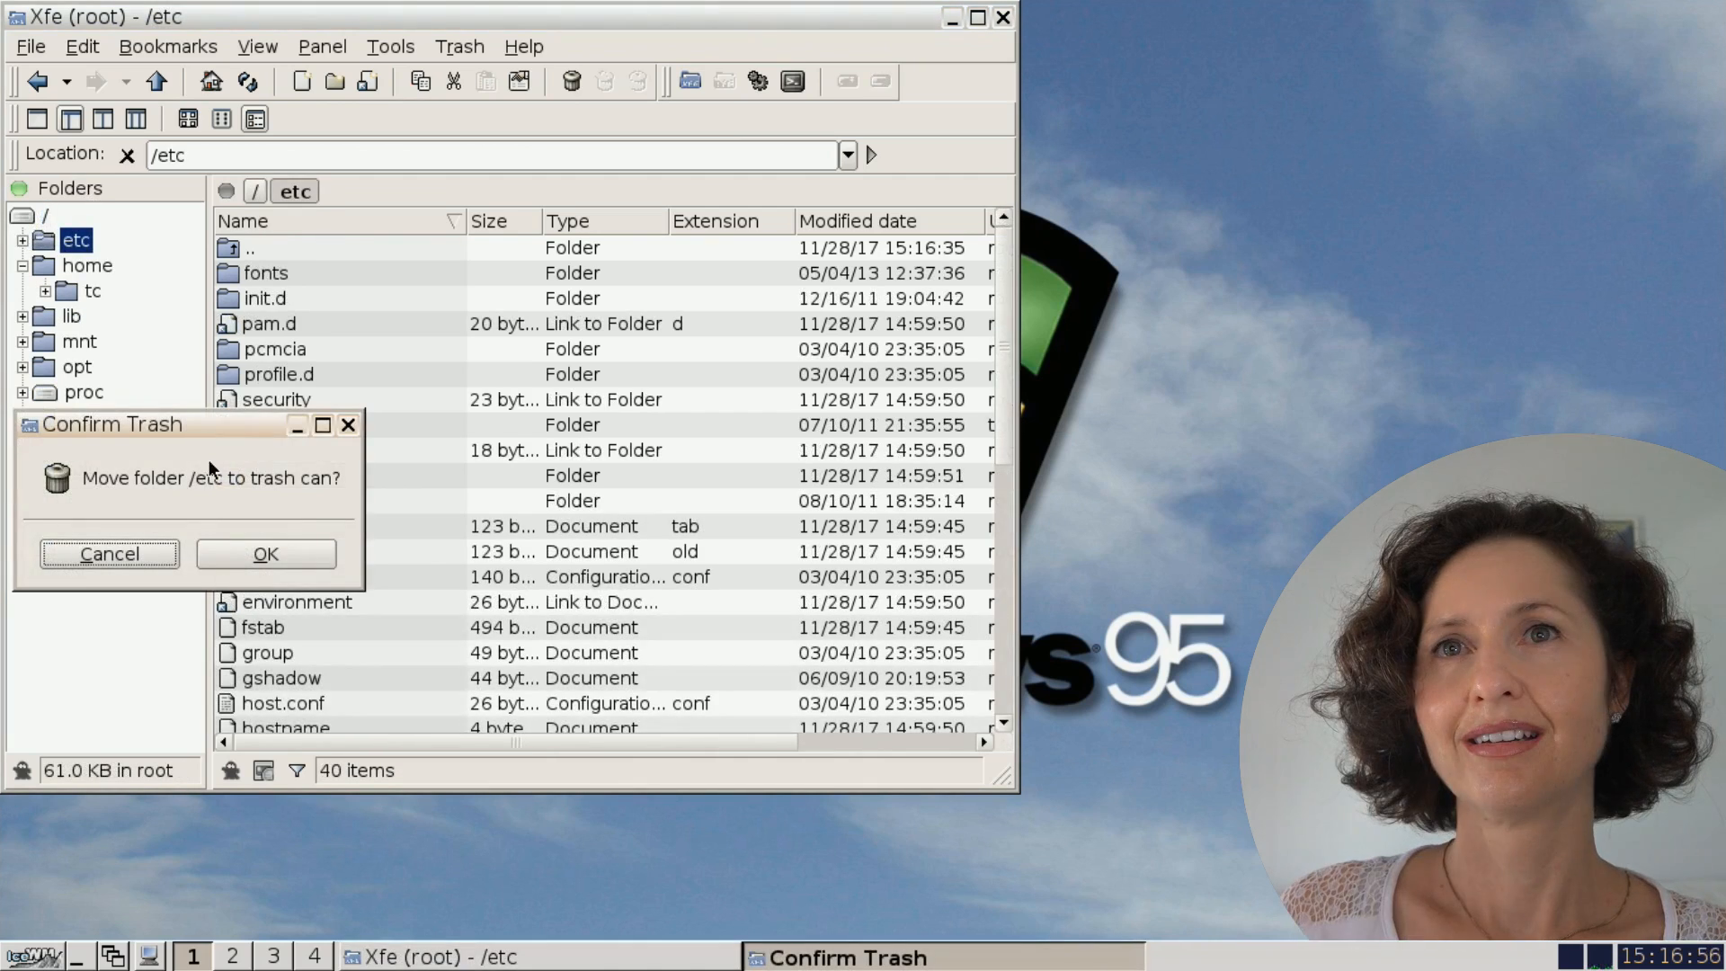
pyautogui.click(302, 542)
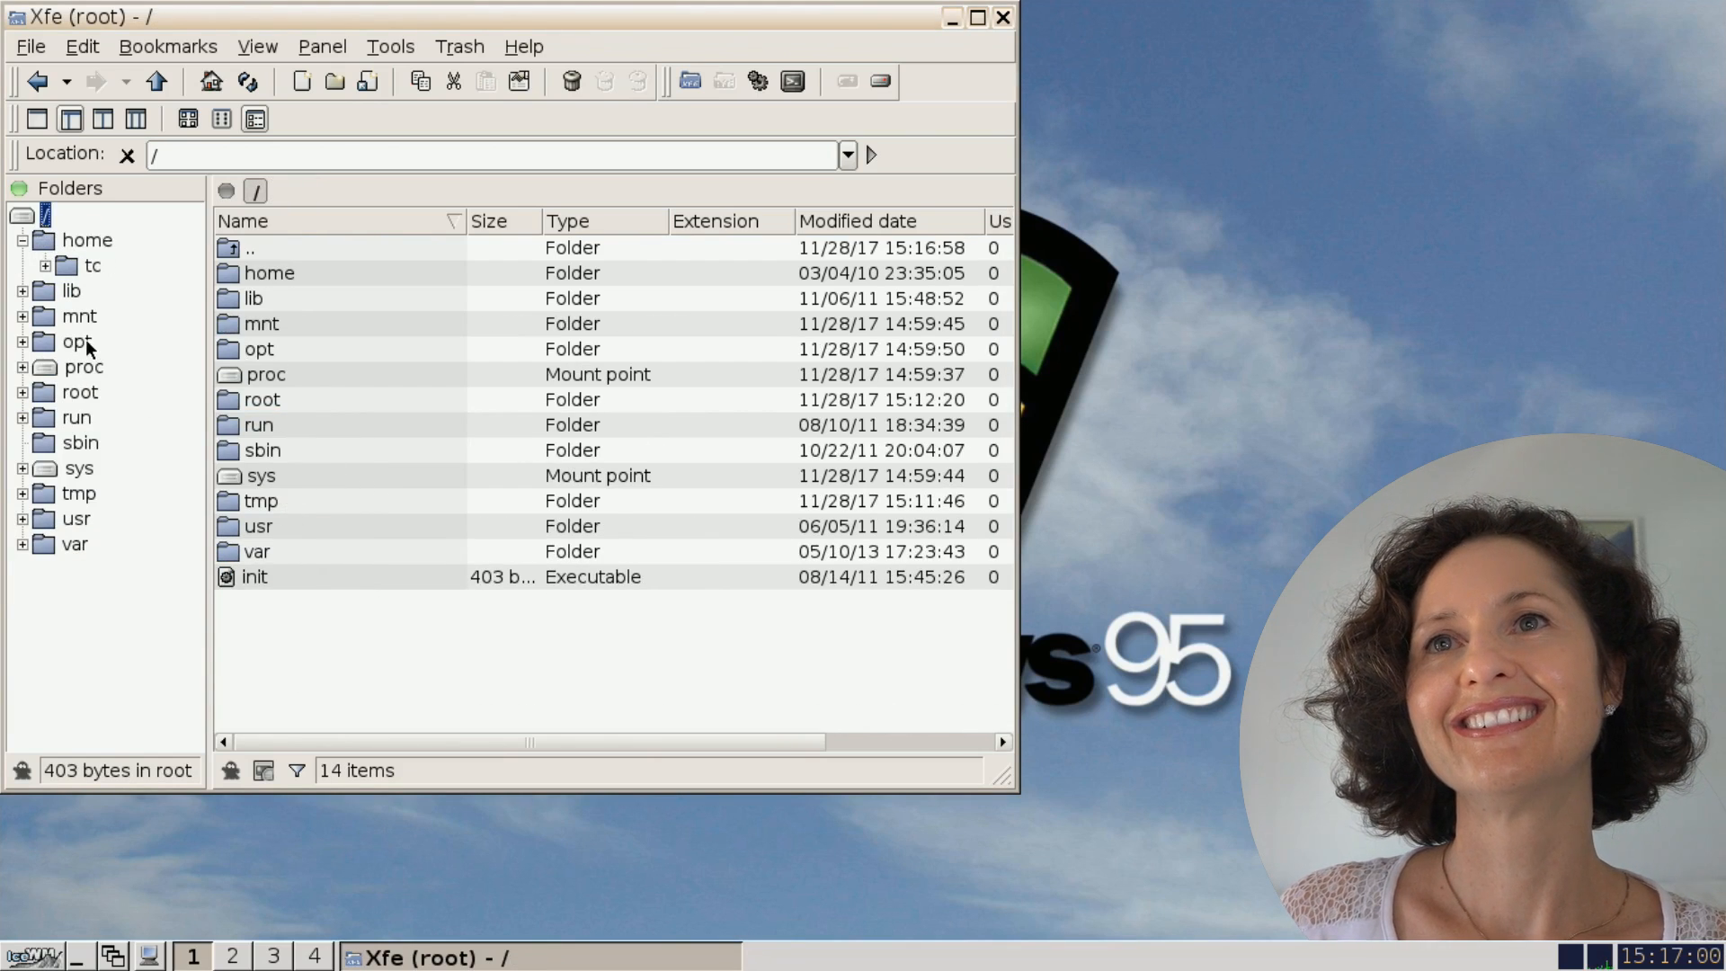
# - Select the /home folder in the folder tree and move it to the trash
pyautogui.click(40, 245)
pyautogui.rightClick(38, 246)
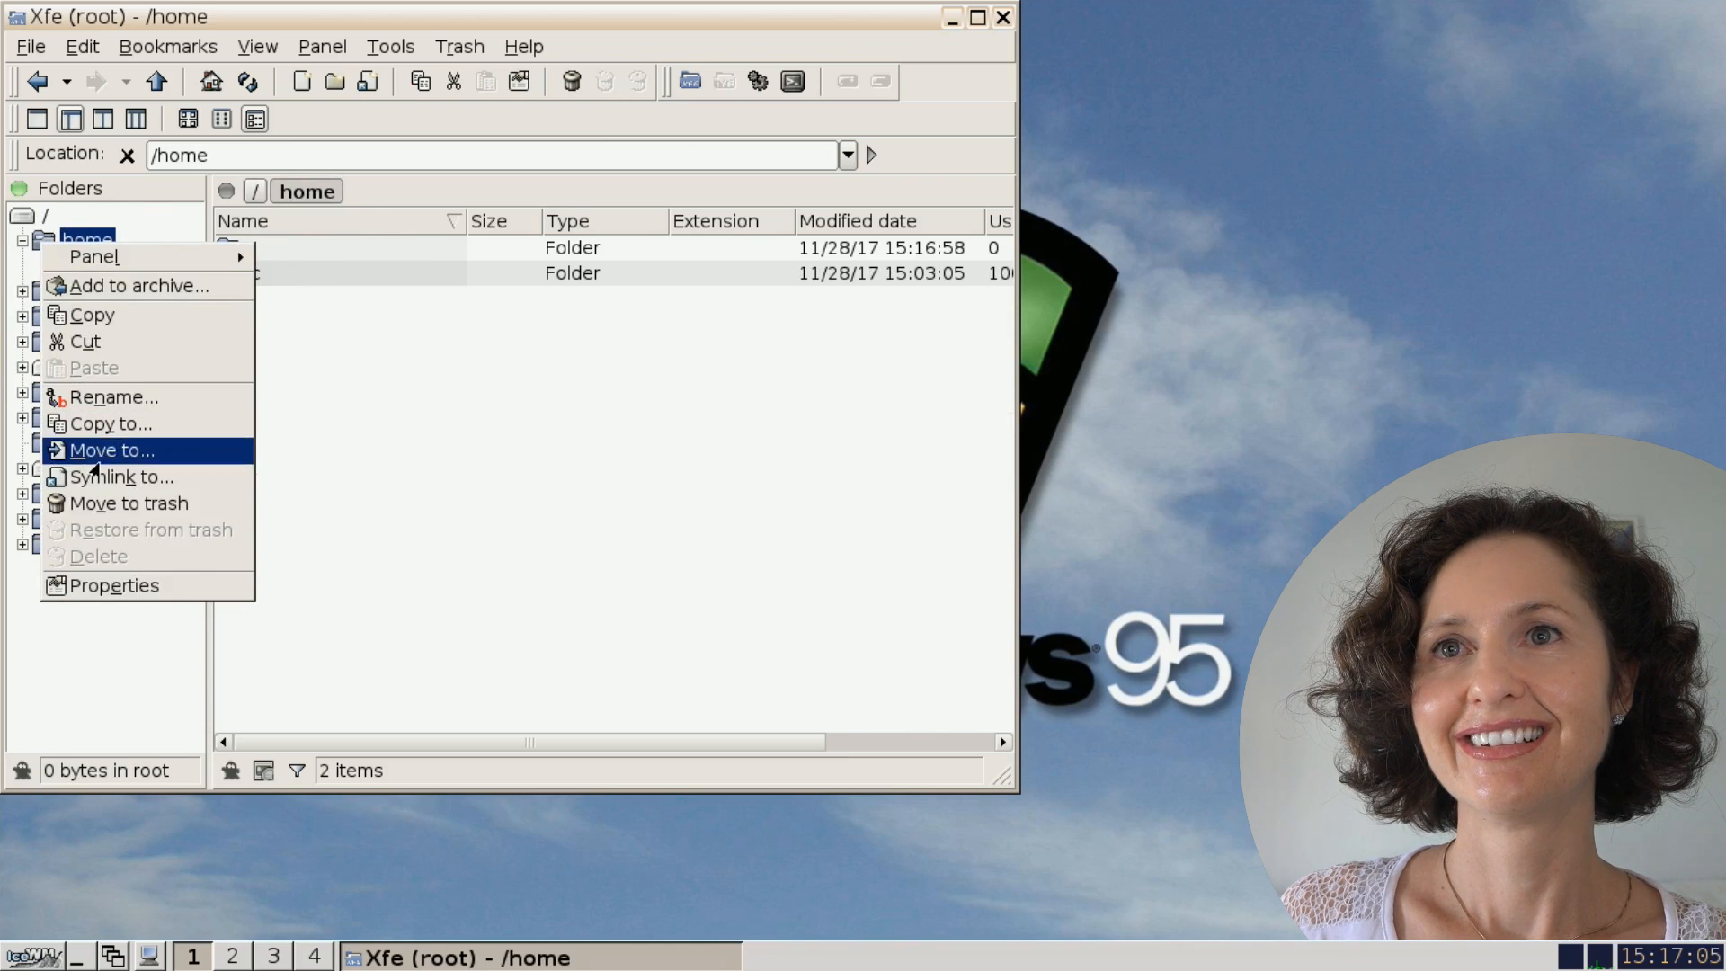
pyautogui.click(131, 503)
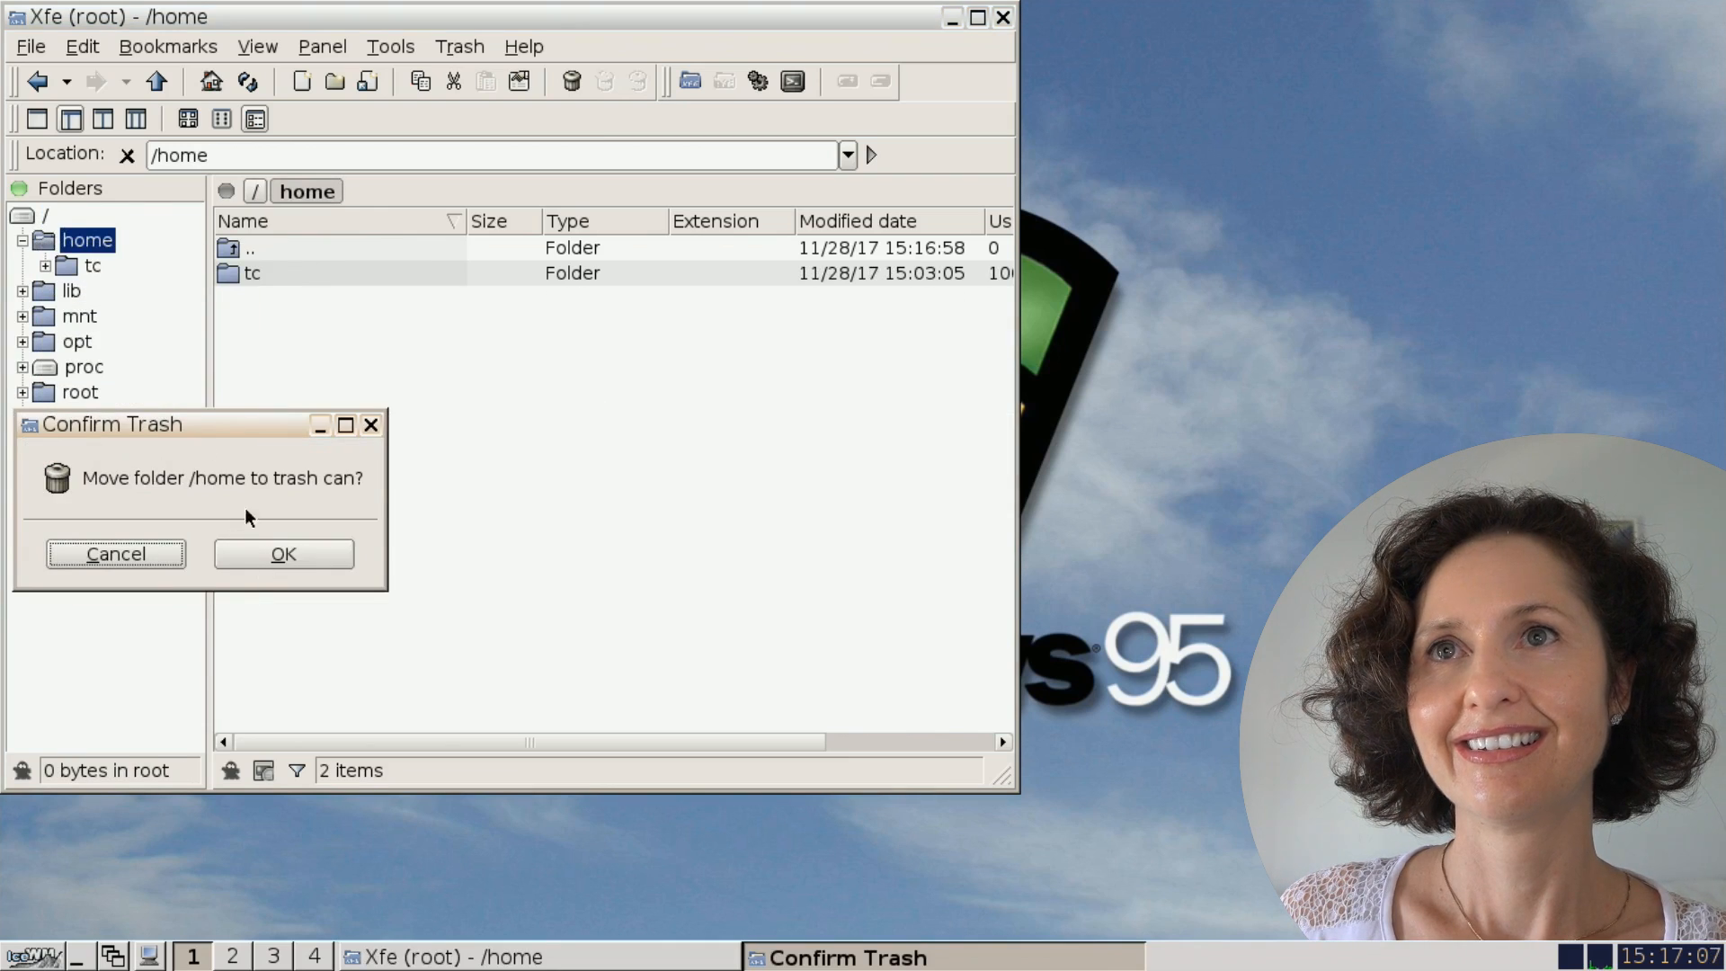
pyautogui.click(252, 555)
# - Move the root folder / to the trash from the folder tree and confirm
pyautogui.rightClick(59, 215)
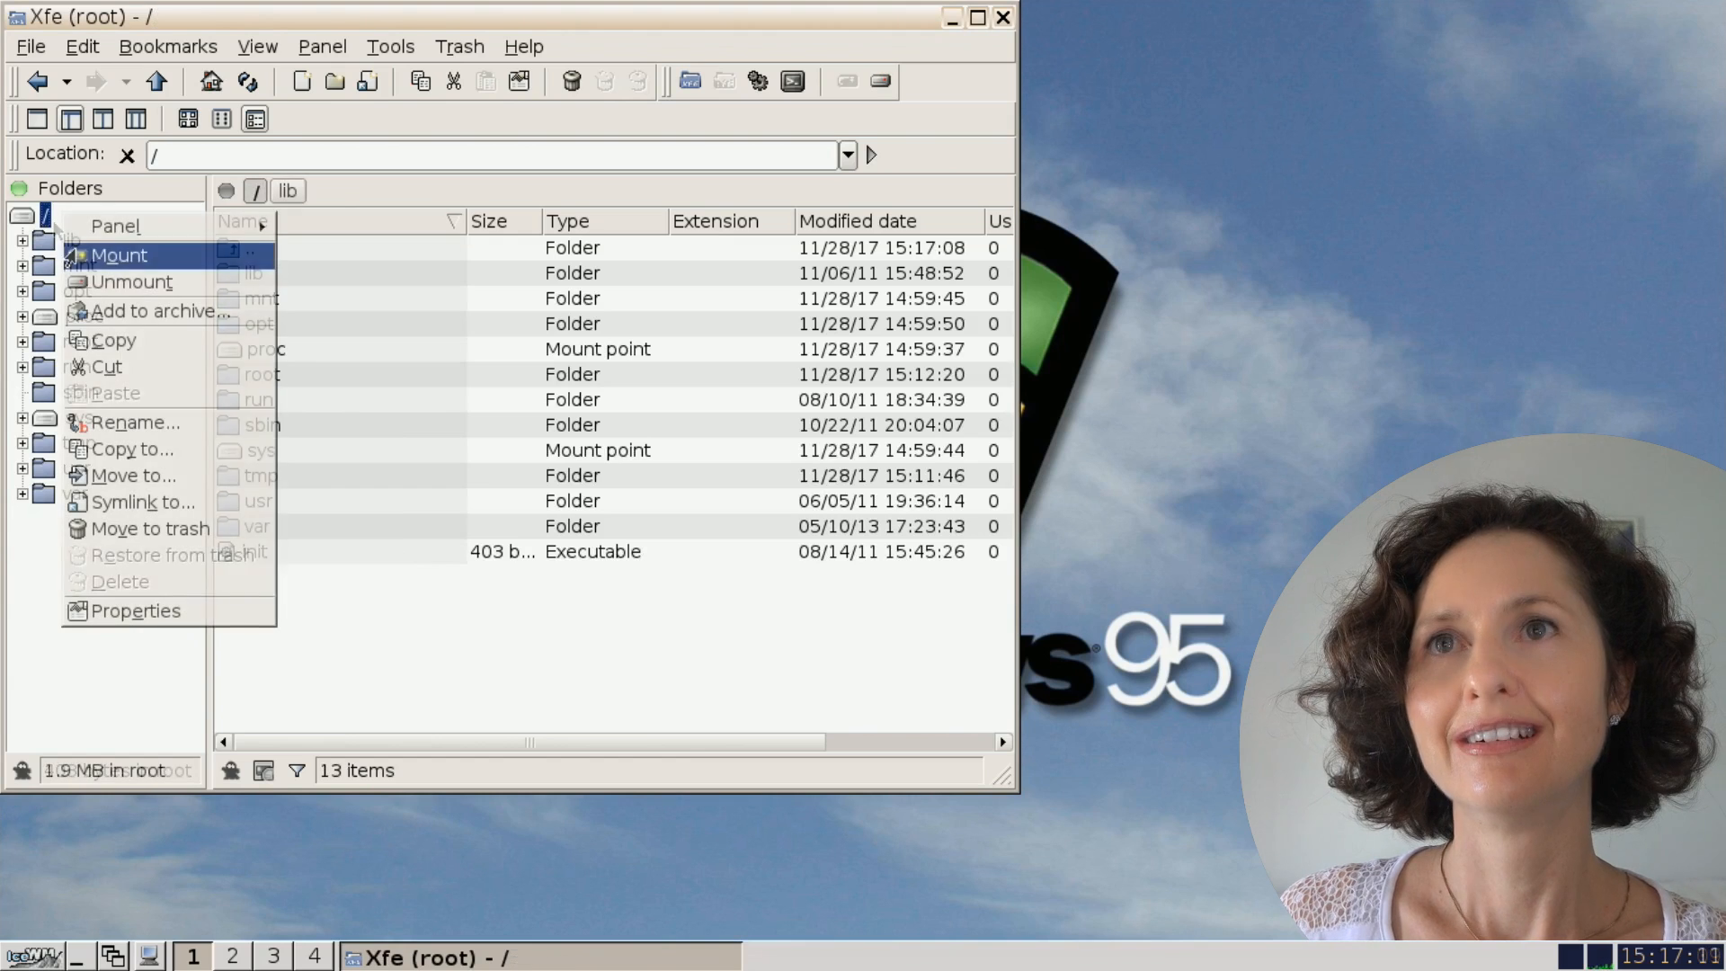
pyautogui.click(151, 528)
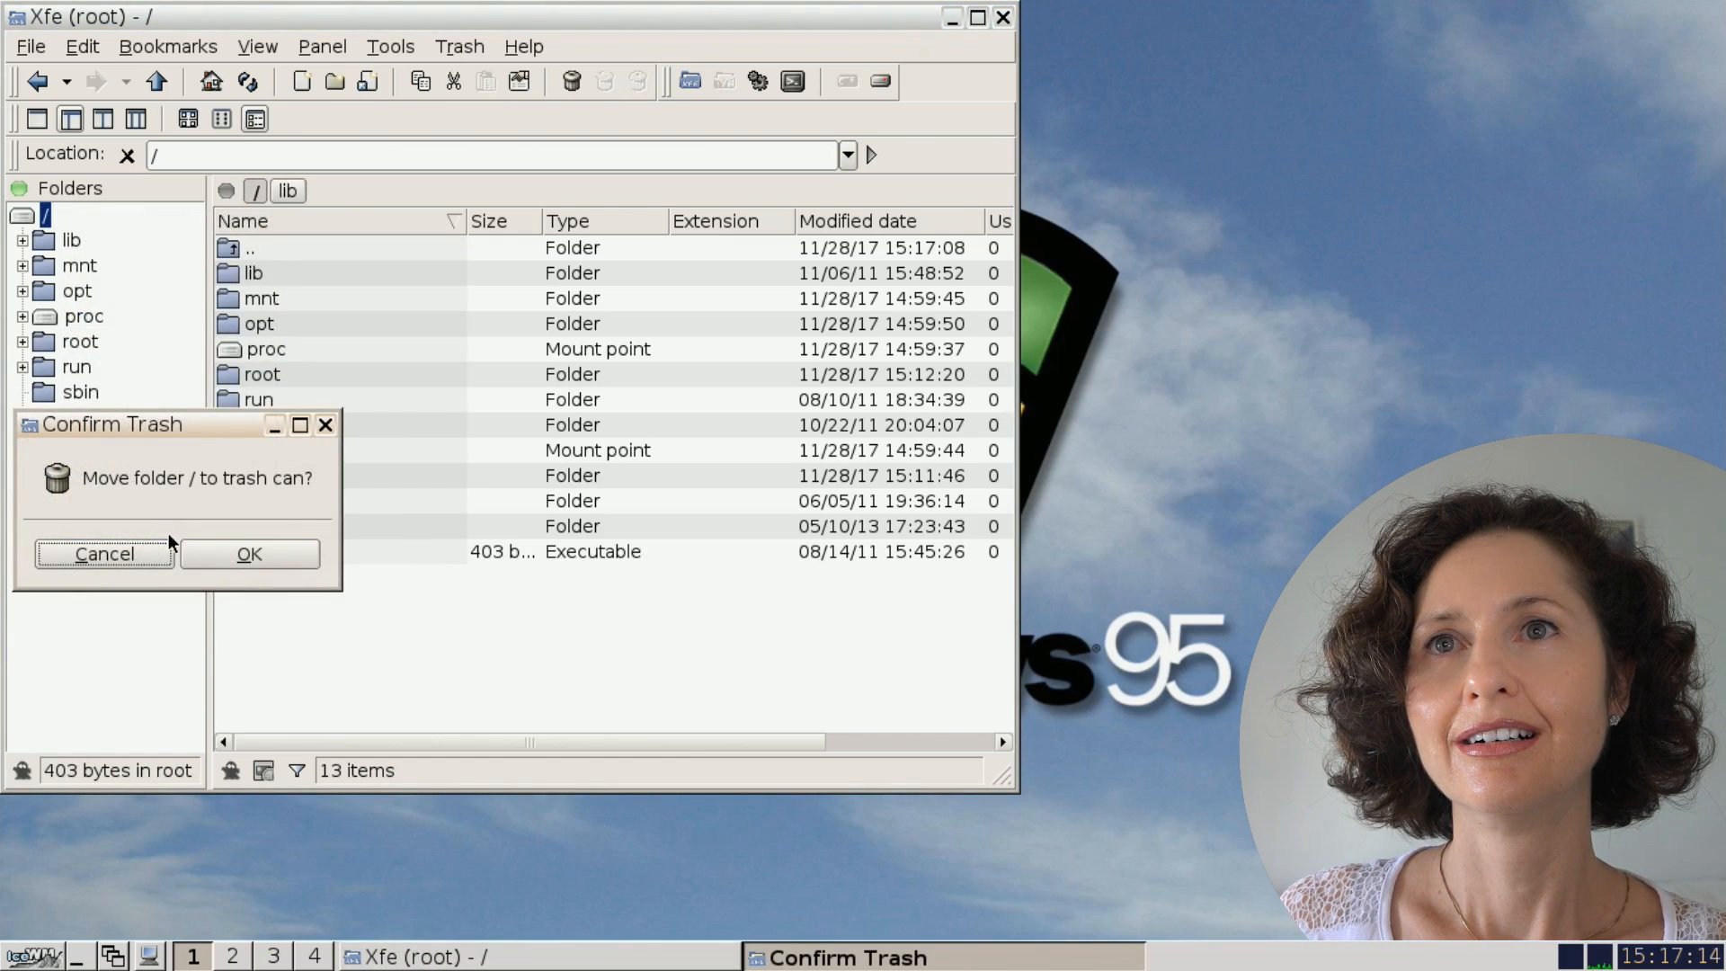
pyautogui.click(221, 554)
# - Continue past the read-only file errors under /tmp/tcloop for xfe and xfe-common, and cancel the rest of the trash operation
pyautogui.click(472, 504)
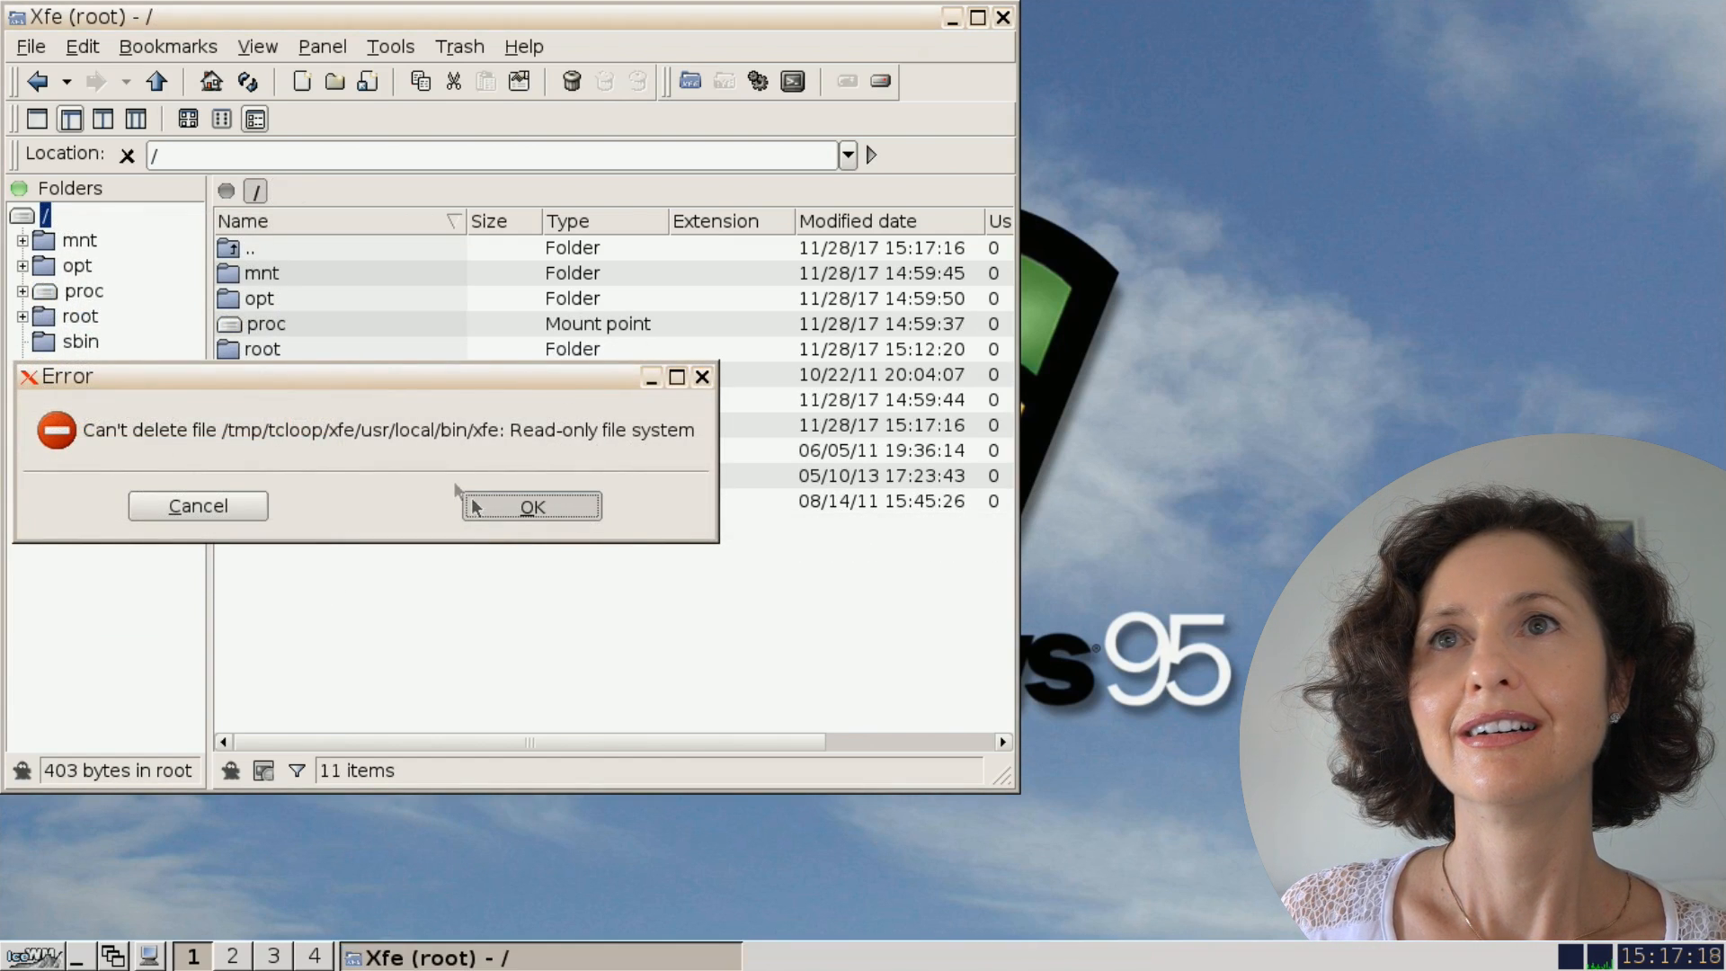
pyautogui.click(519, 503)
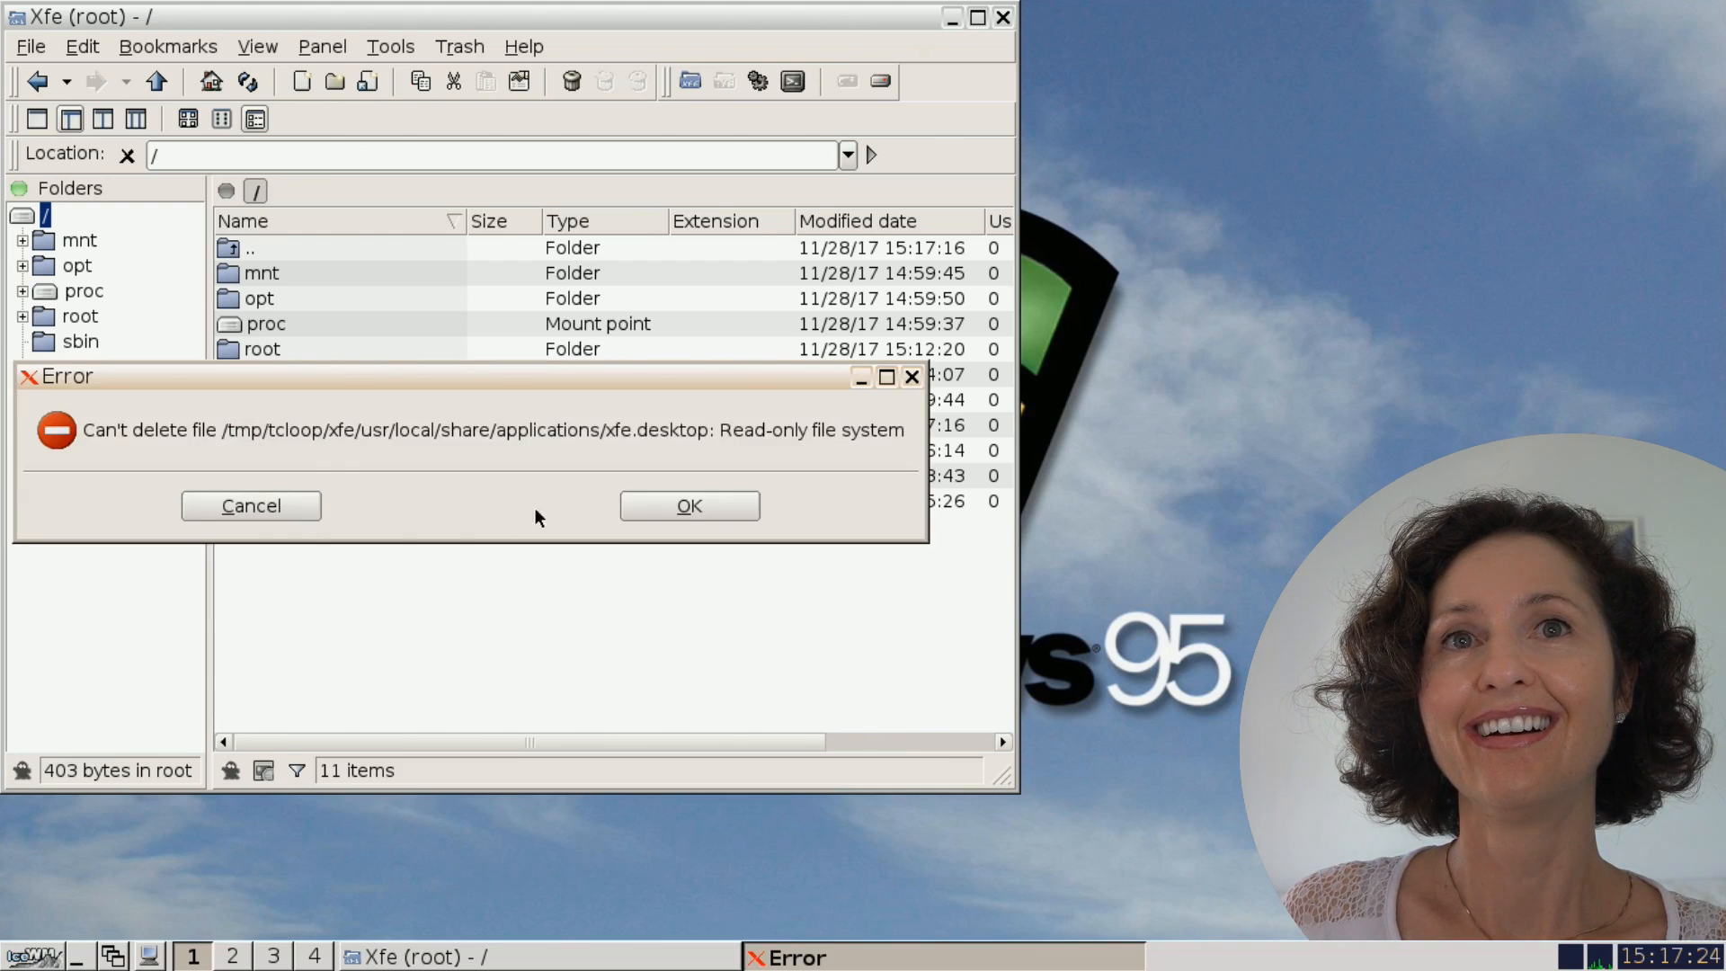
pyautogui.click(643, 506)
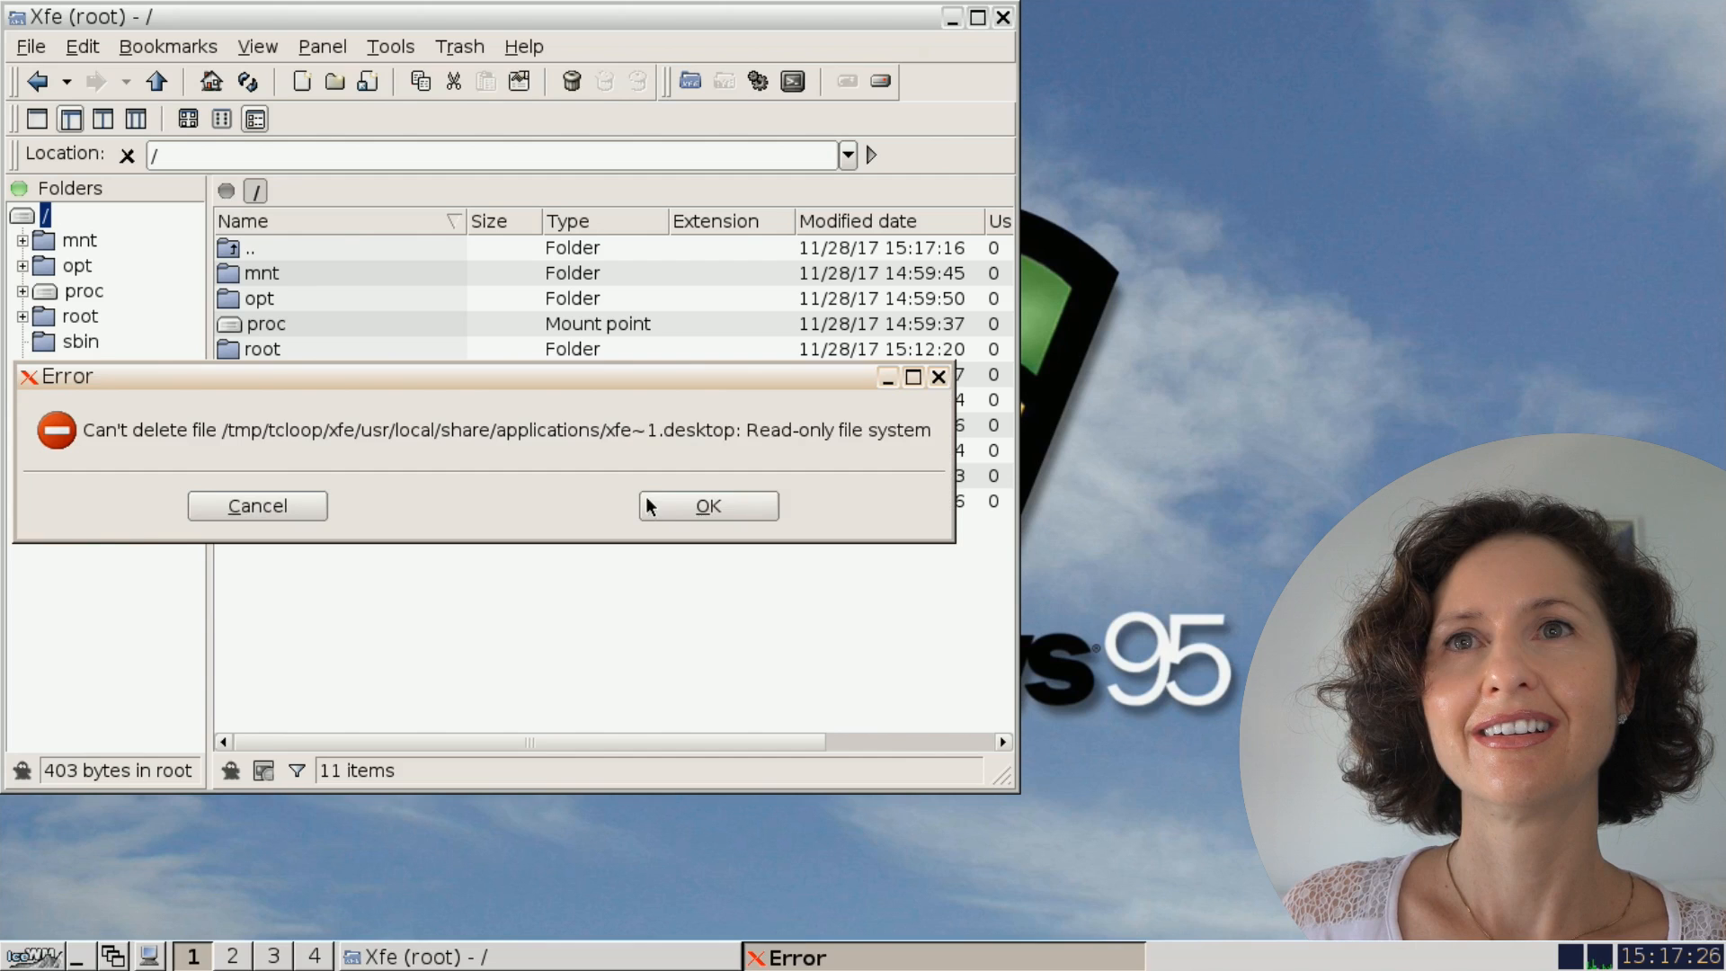
pyautogui.click(646, 497)
pyautogui.click(683, 531)
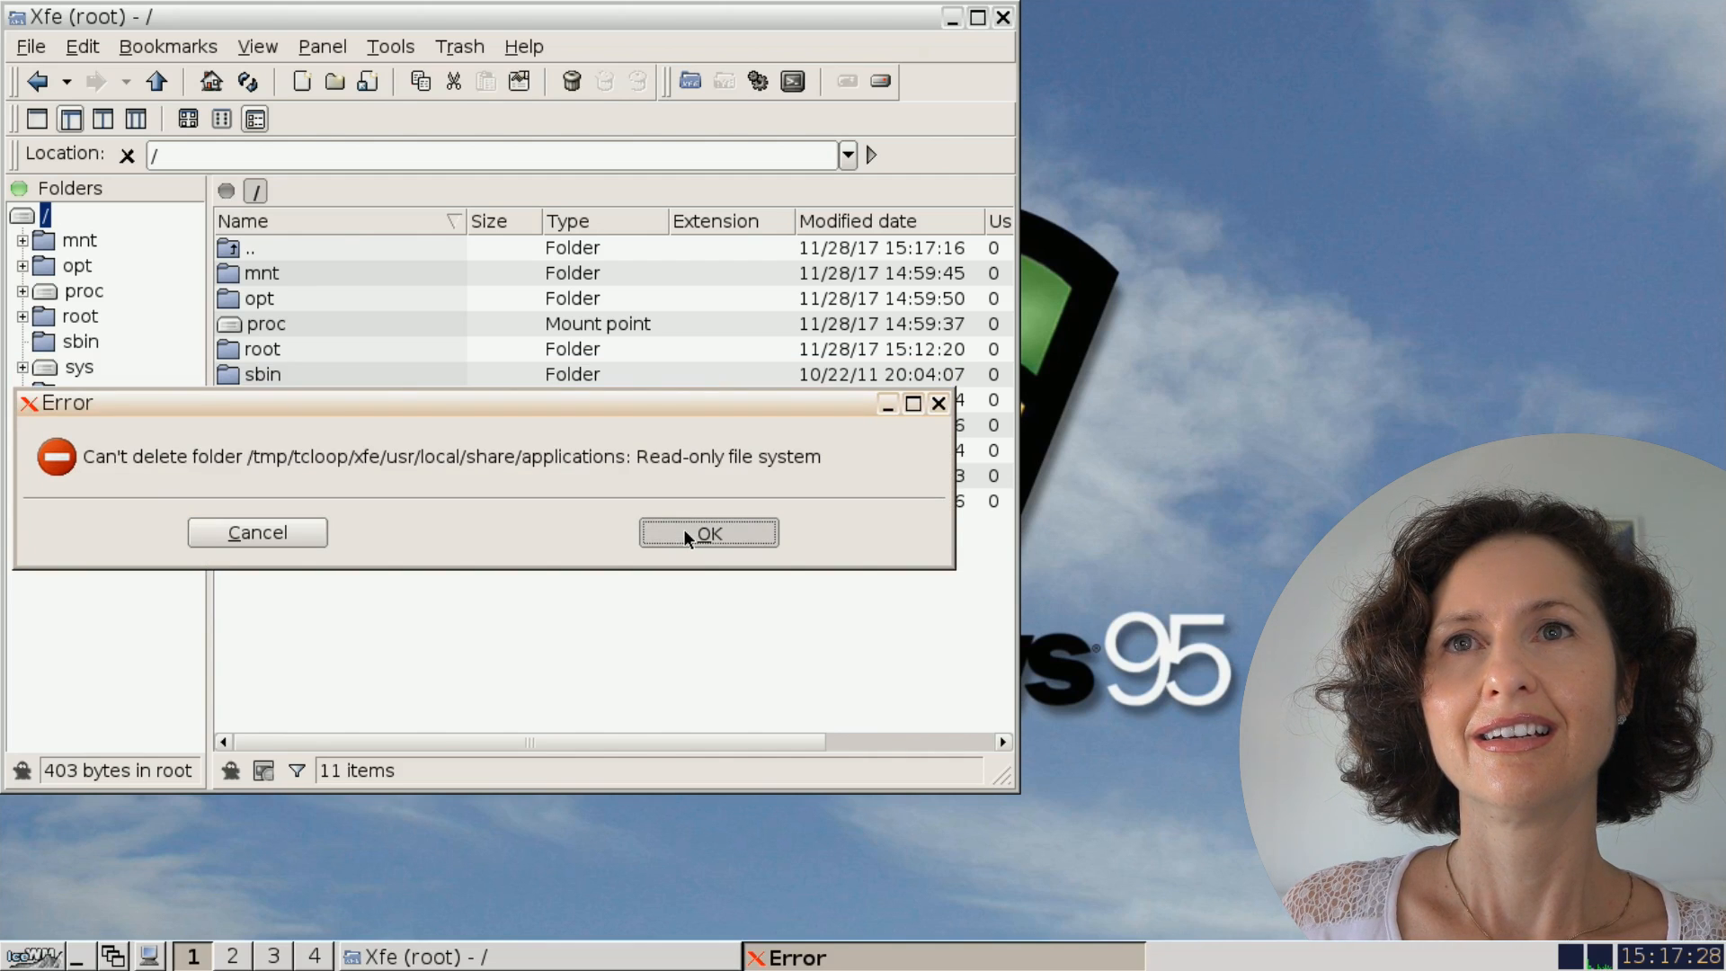
pyautogui.click(699, 535)
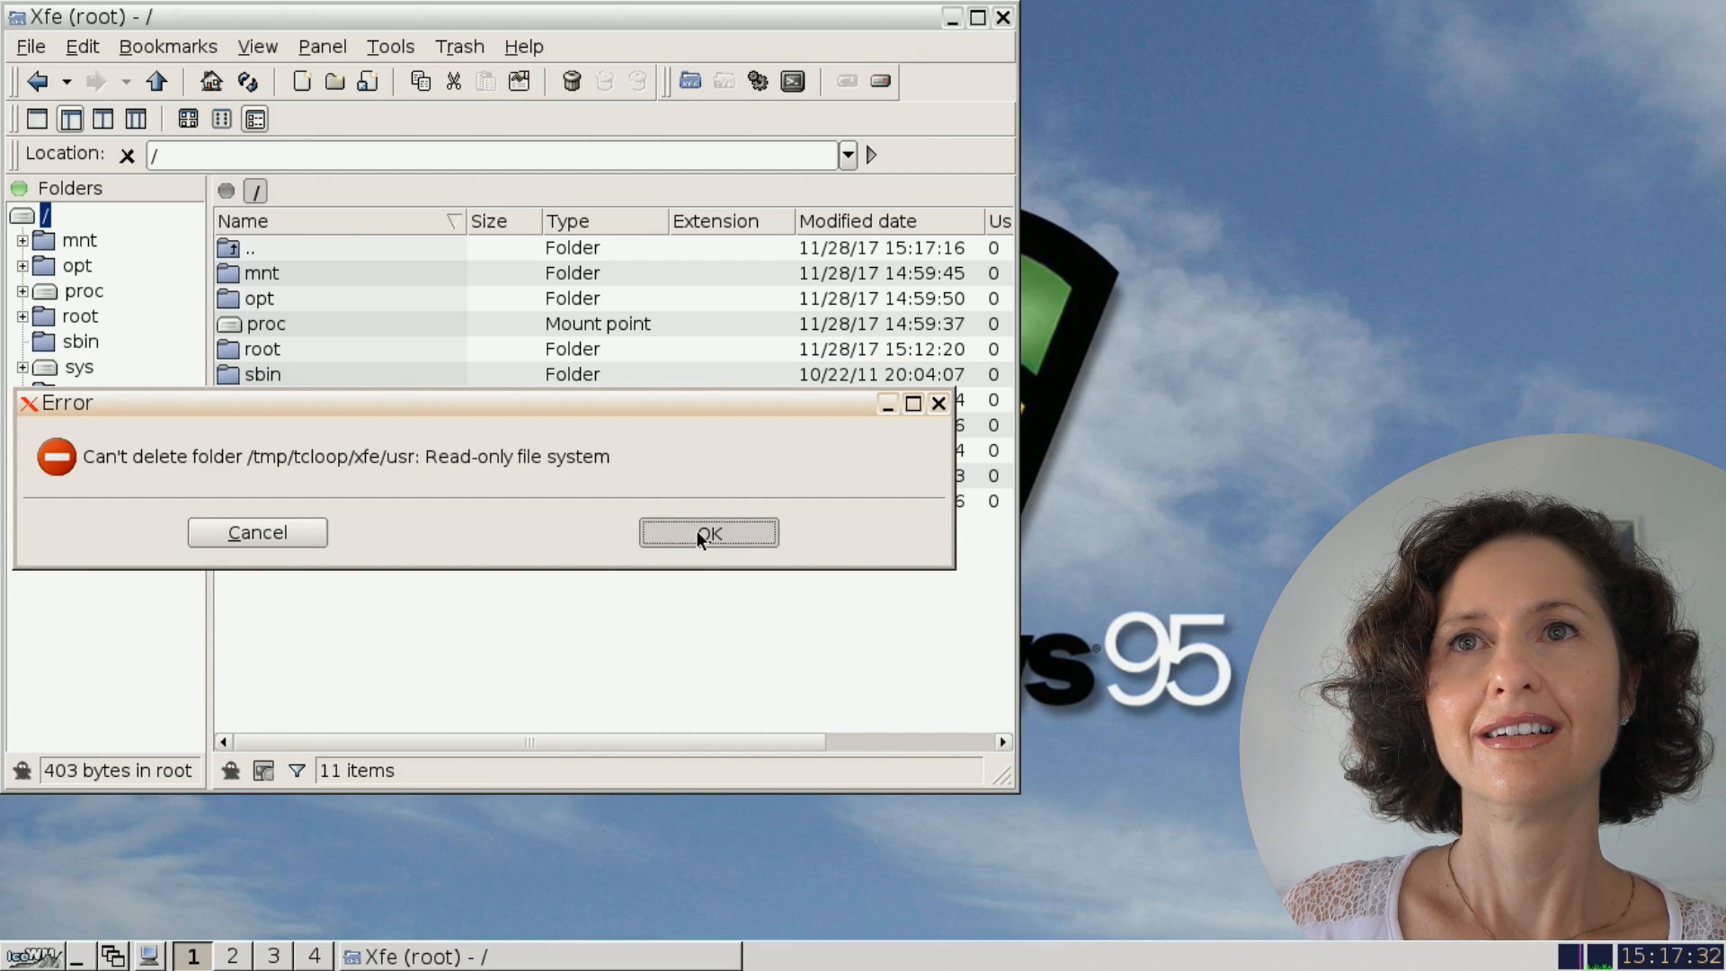
pyautogui.click(698, 533)
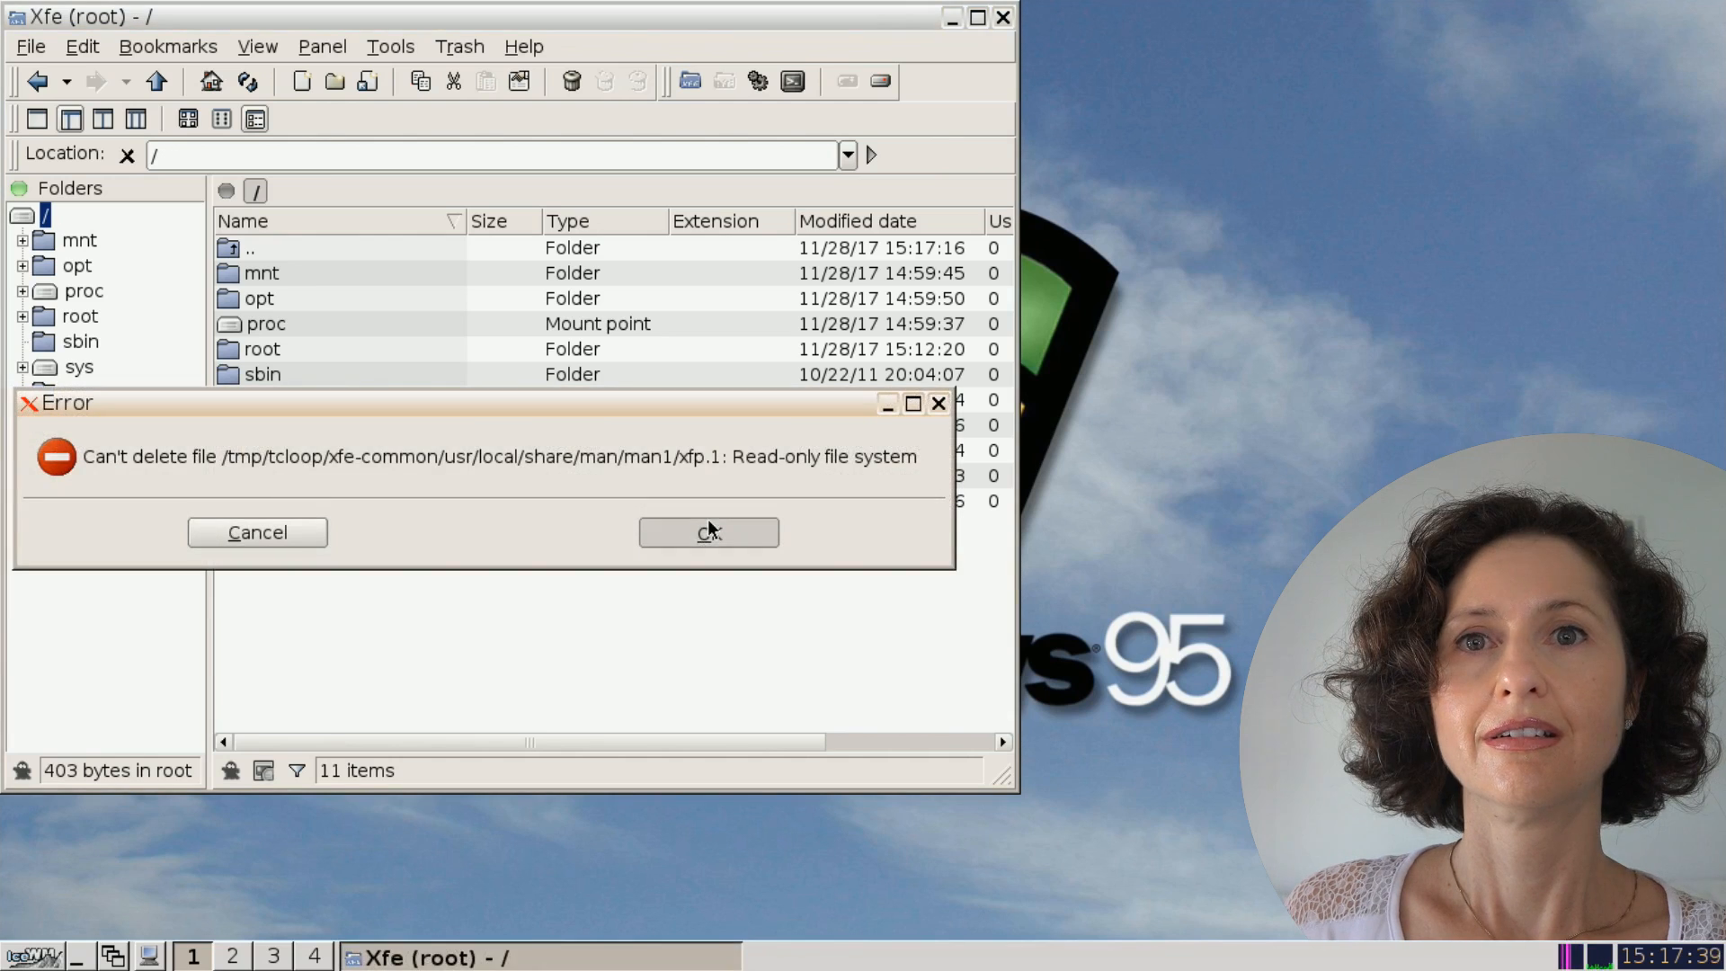
pyautogui.click(709, 530)
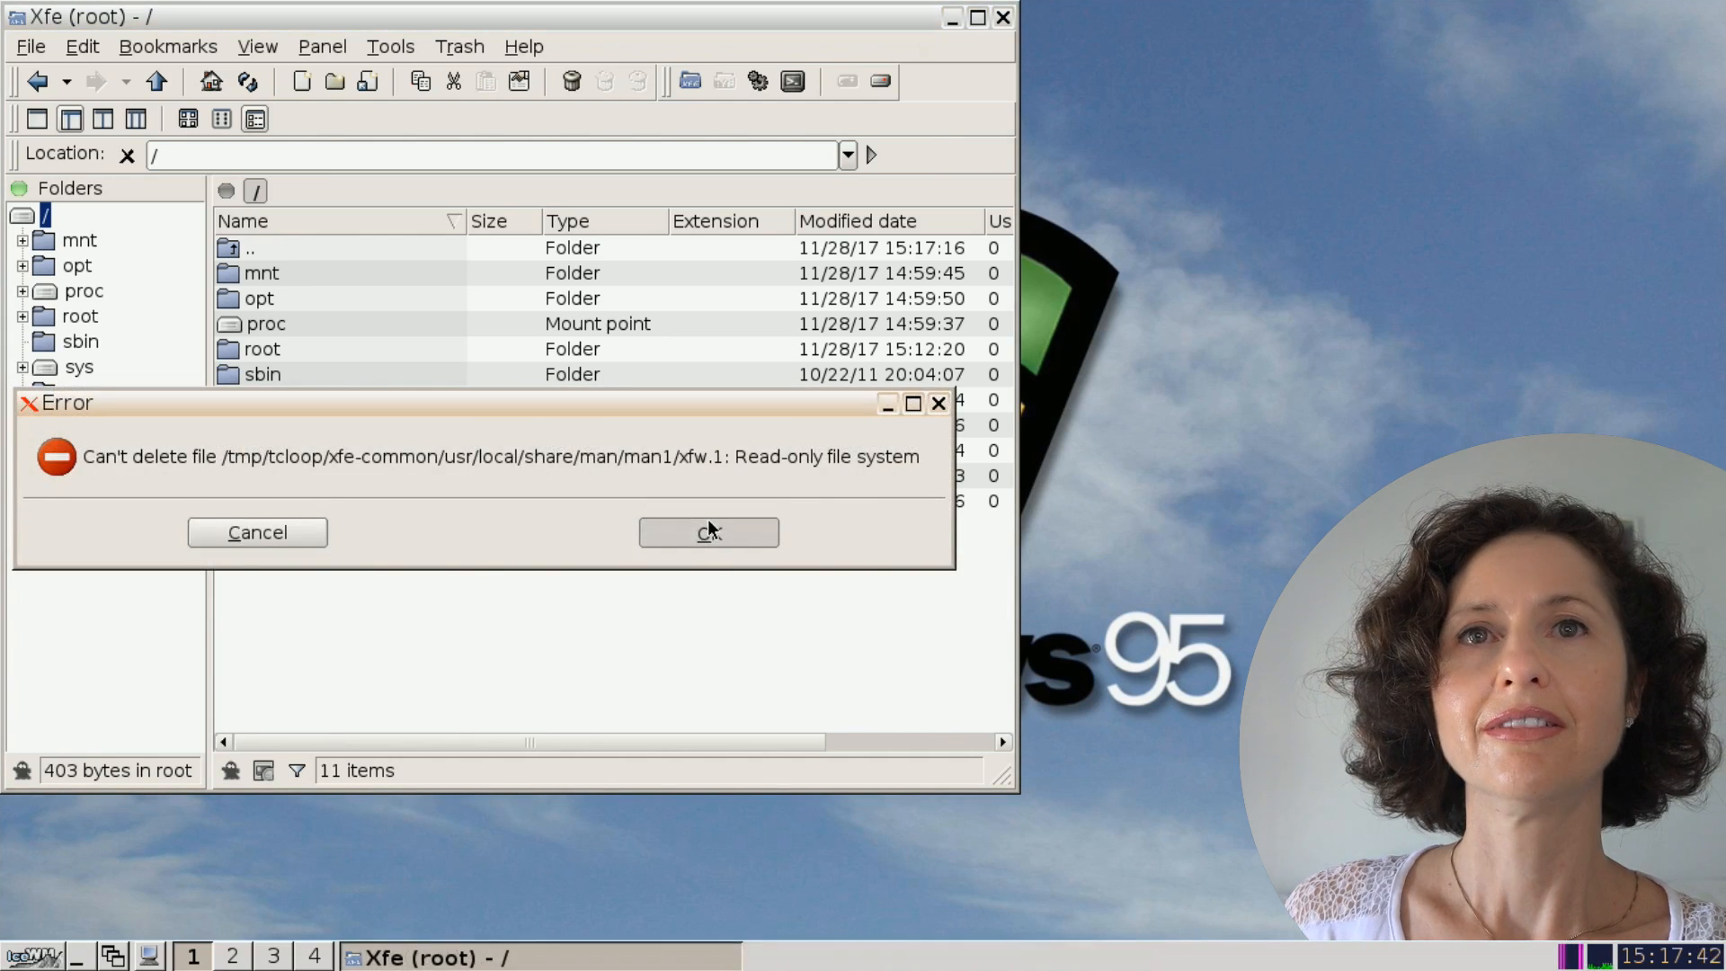
pyautogui.click(706, 531)
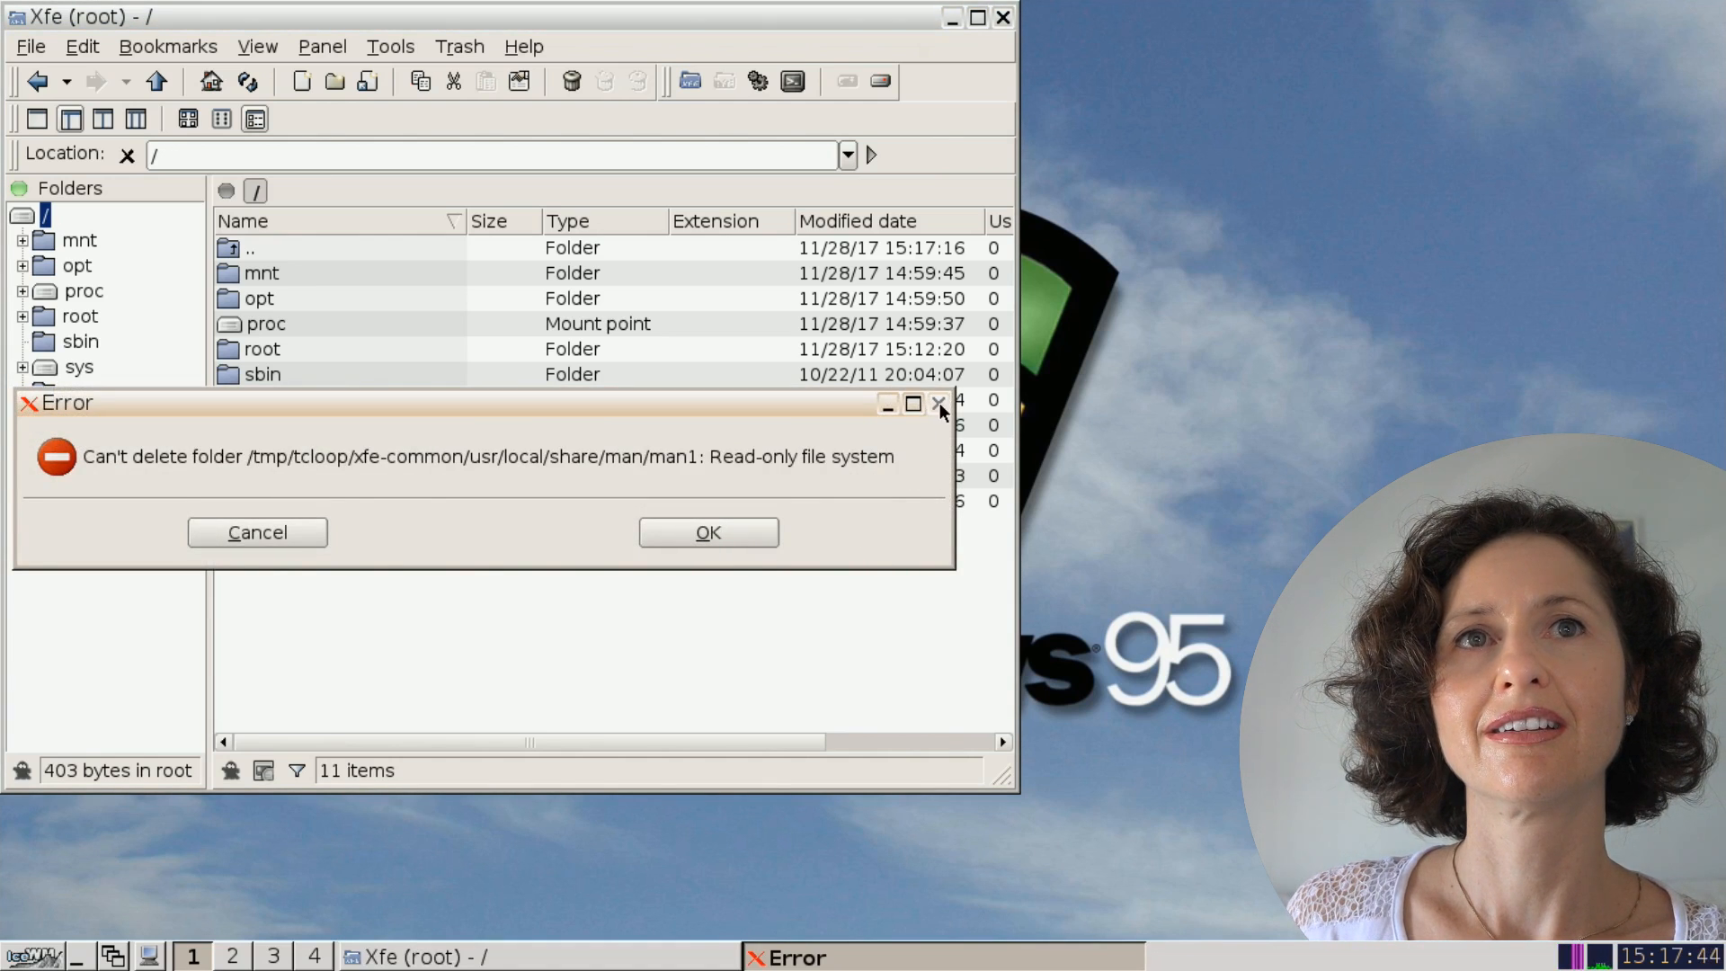
pyautogui.click(266, 535)
pyautogui.press('Return')
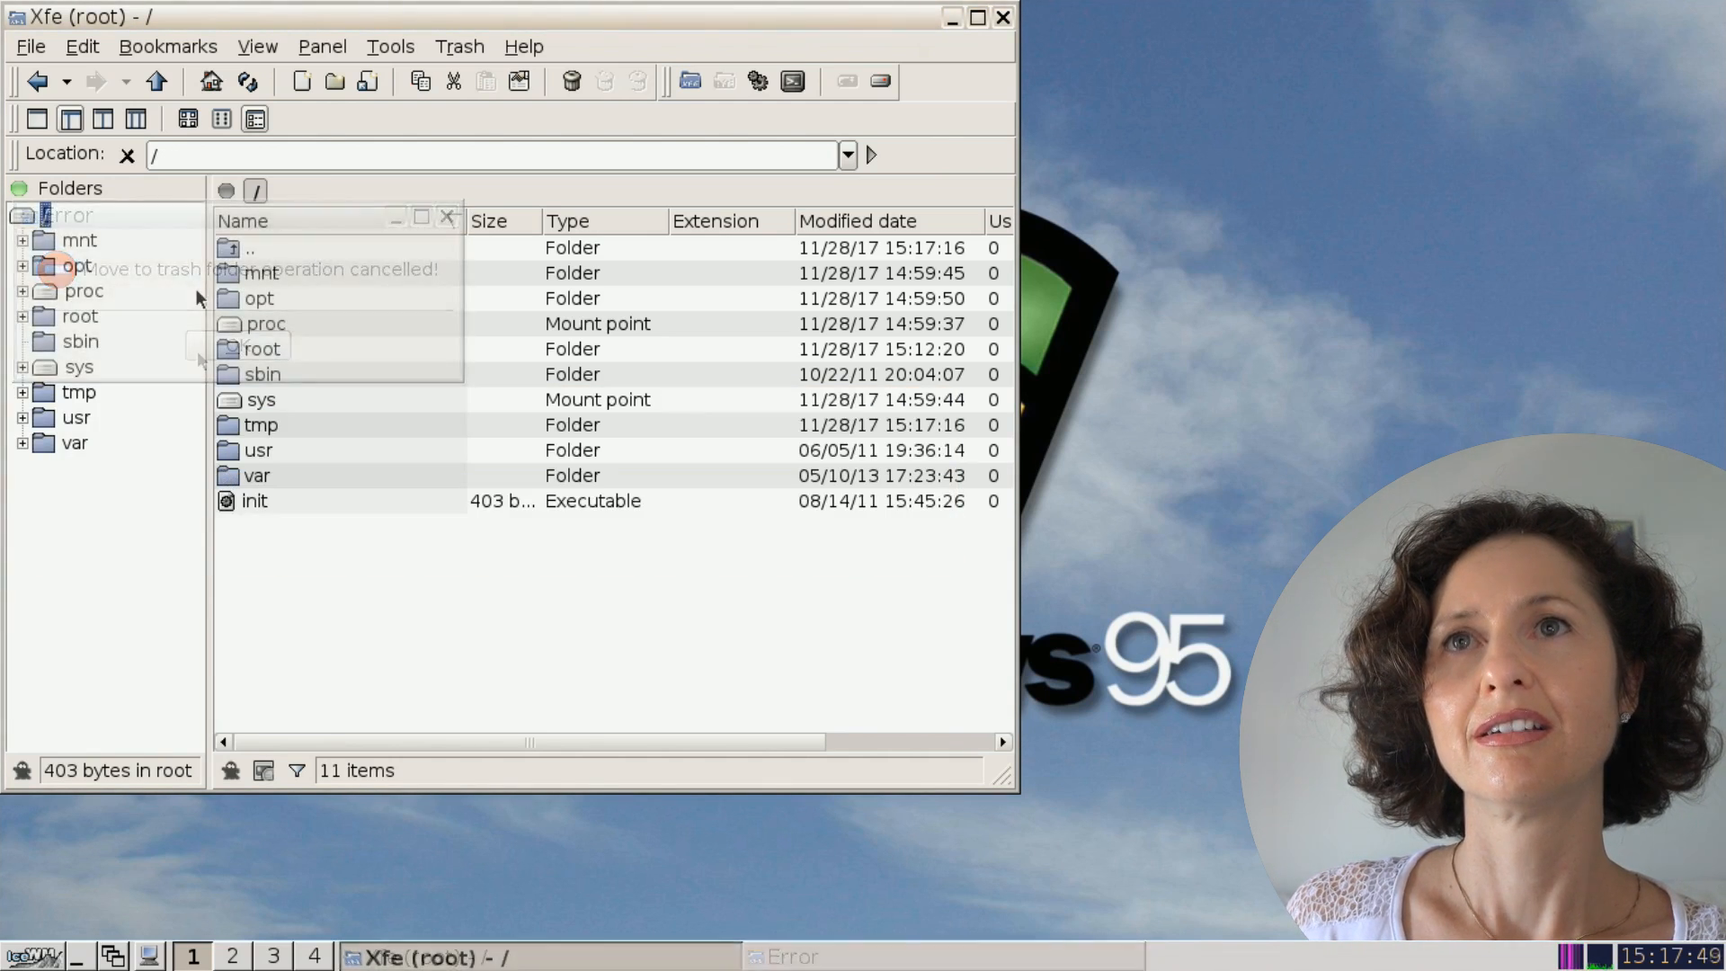
# - Move the /mnt folder to the trash and confirm
pyautogui.click(82, 245)
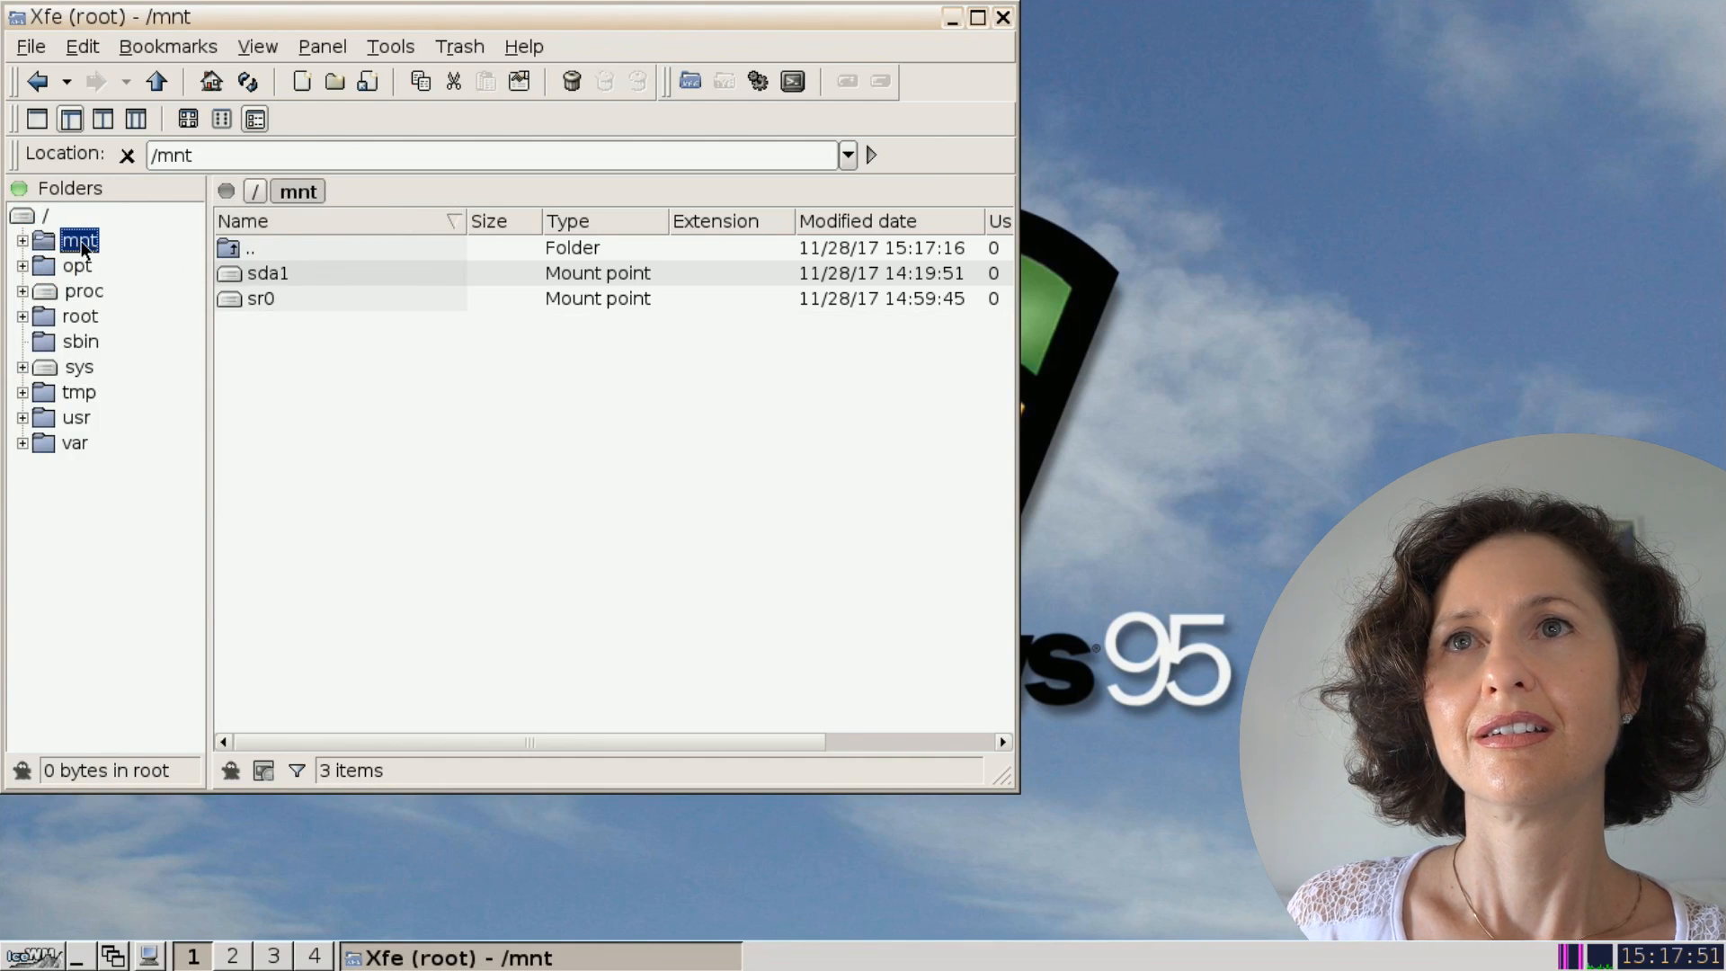
pyautogui.rightClick(82, 245)
pyautogui.click(180, 505)
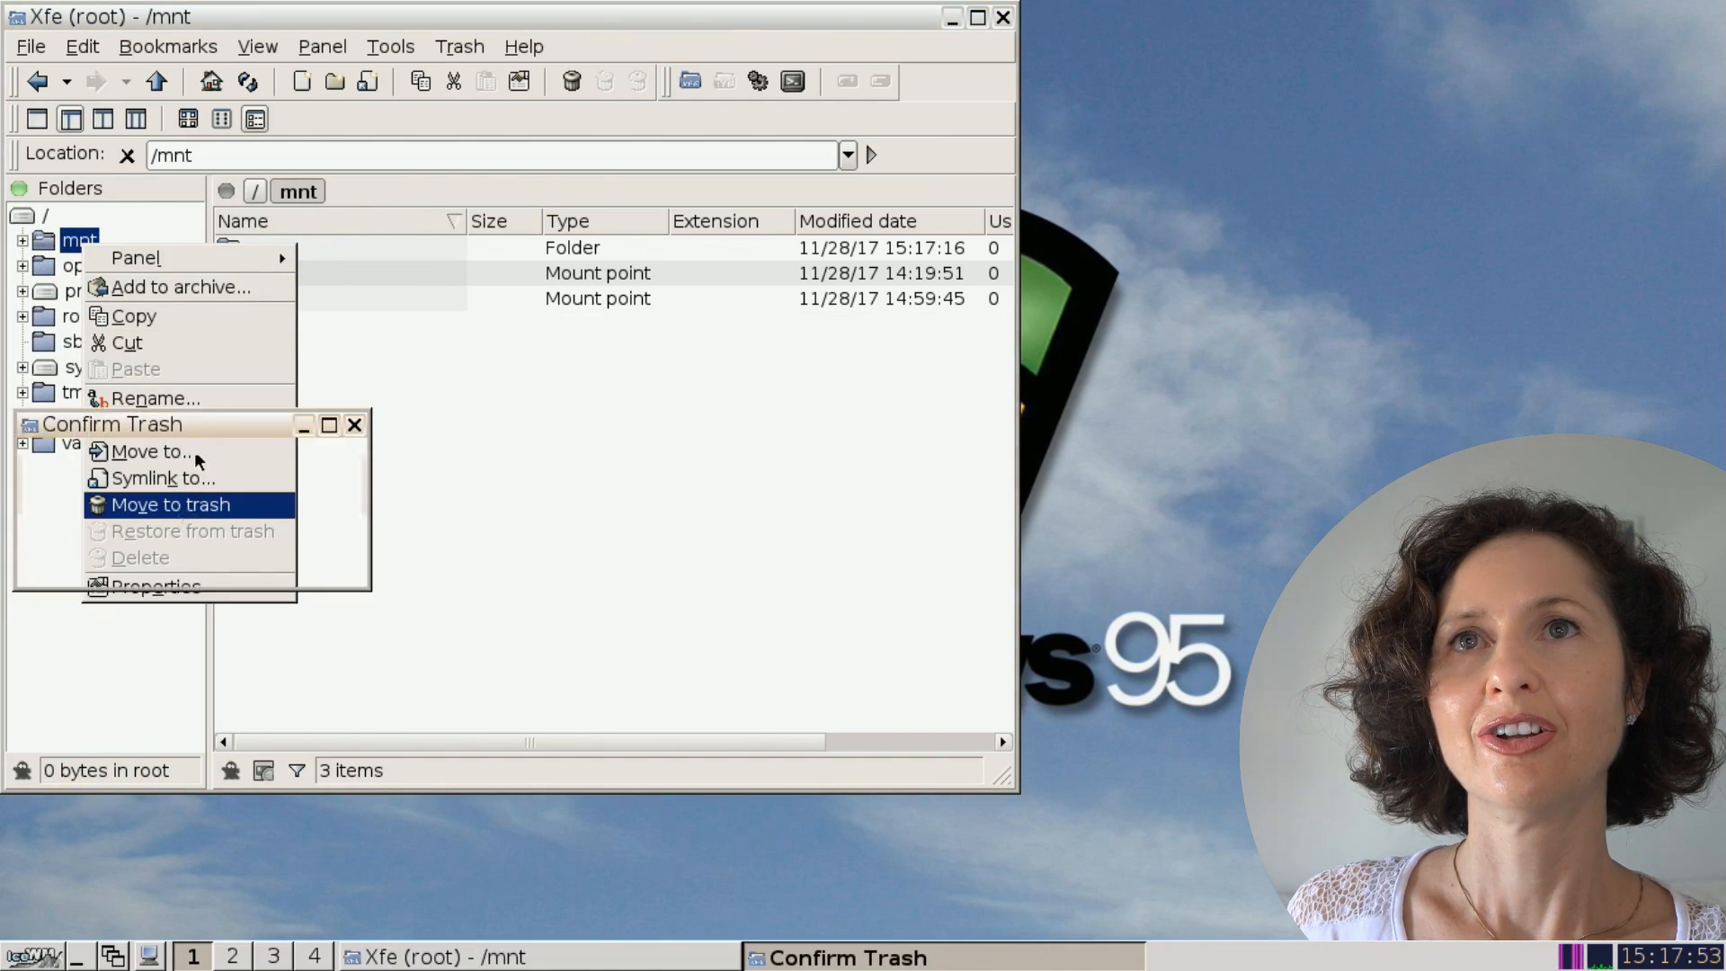
pyautogui.click(262, 555)
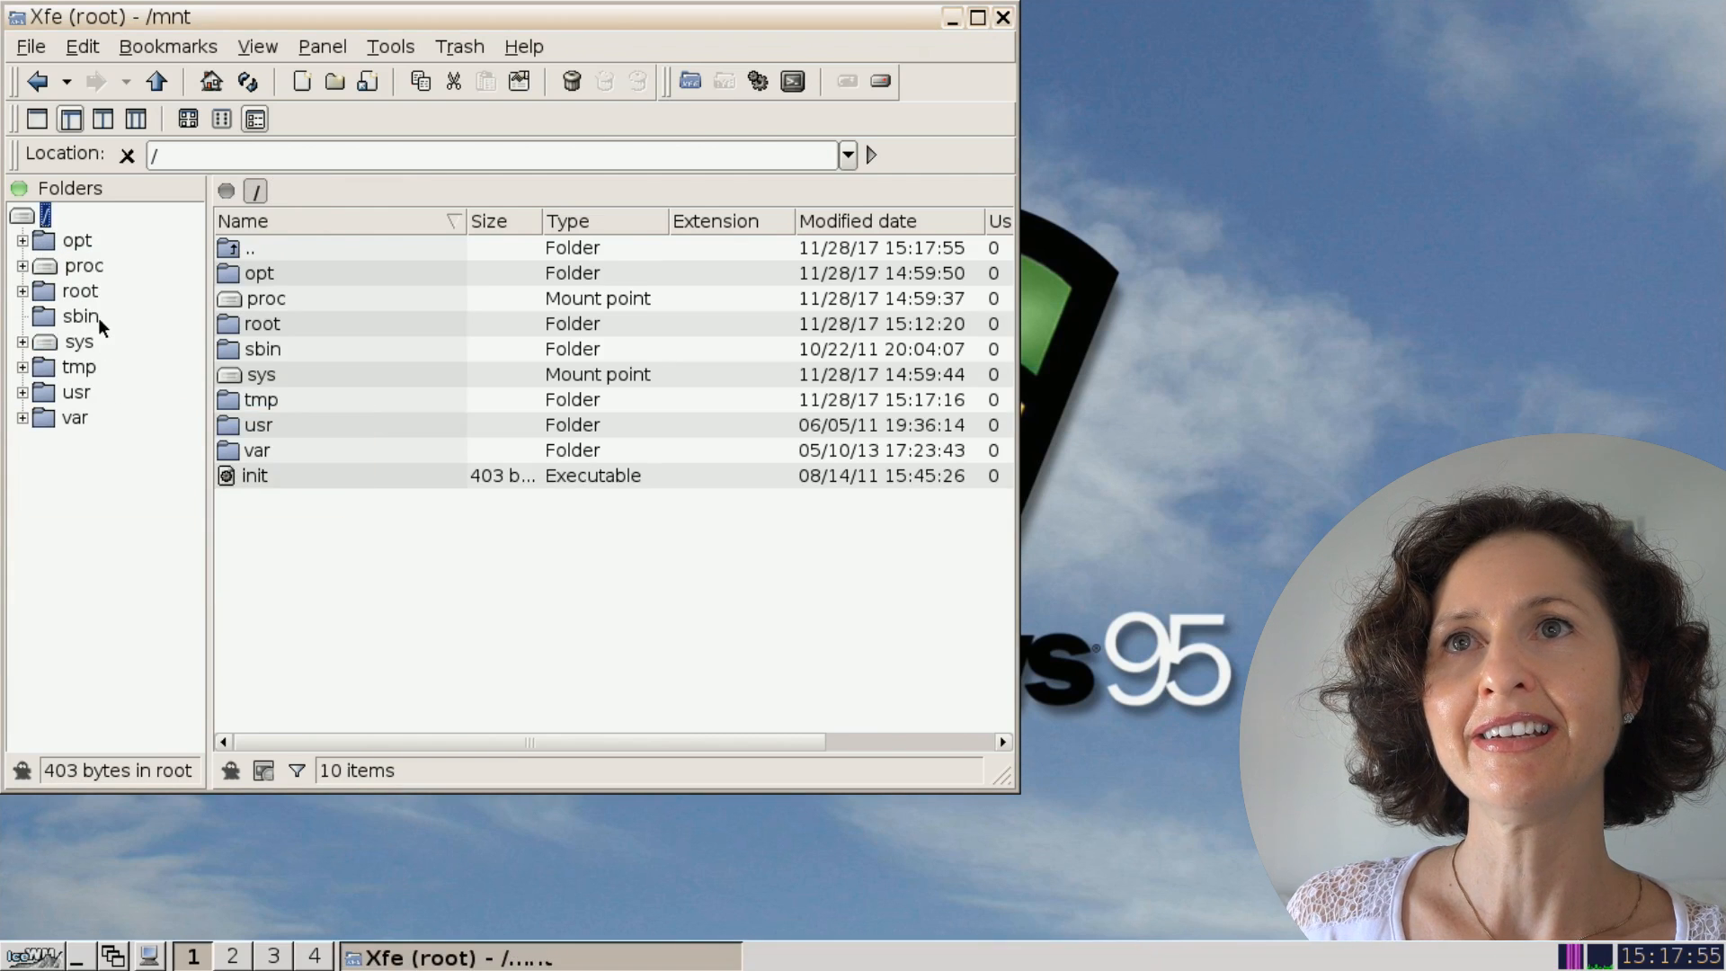
# - Move the /opt folder to the trash and confirm the removal
pyautogui.click(77, 240)
pyautogui.rightClick(76, 245)
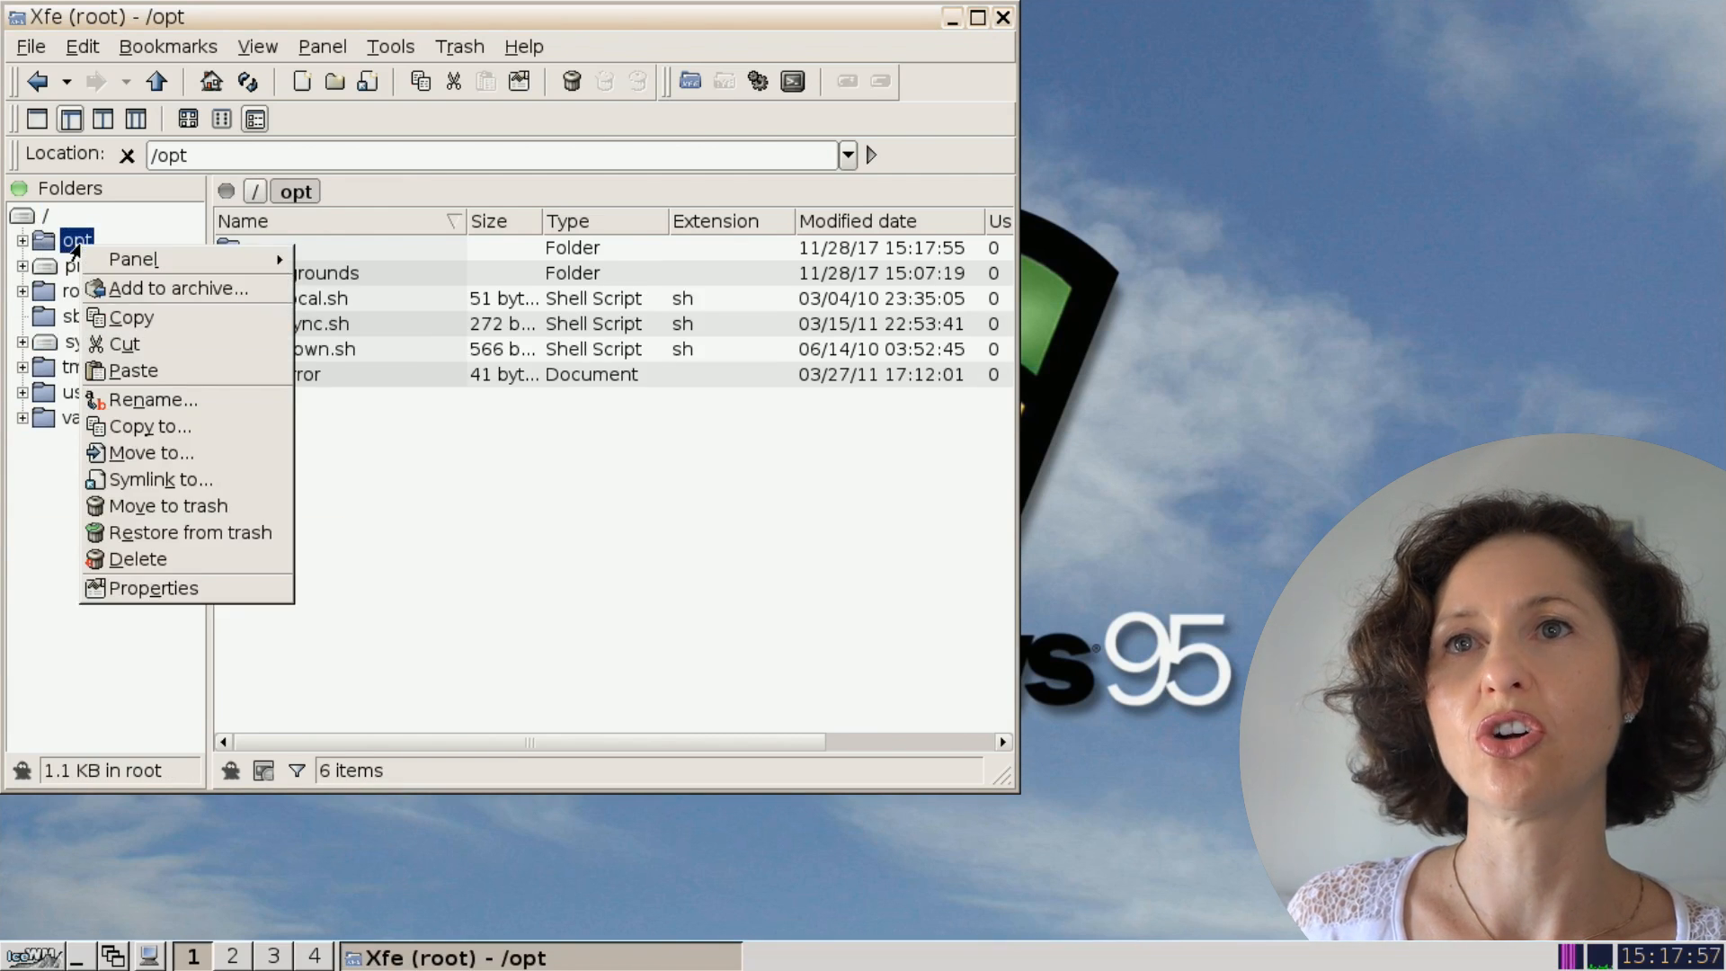
pyautogui.click(151, 505)
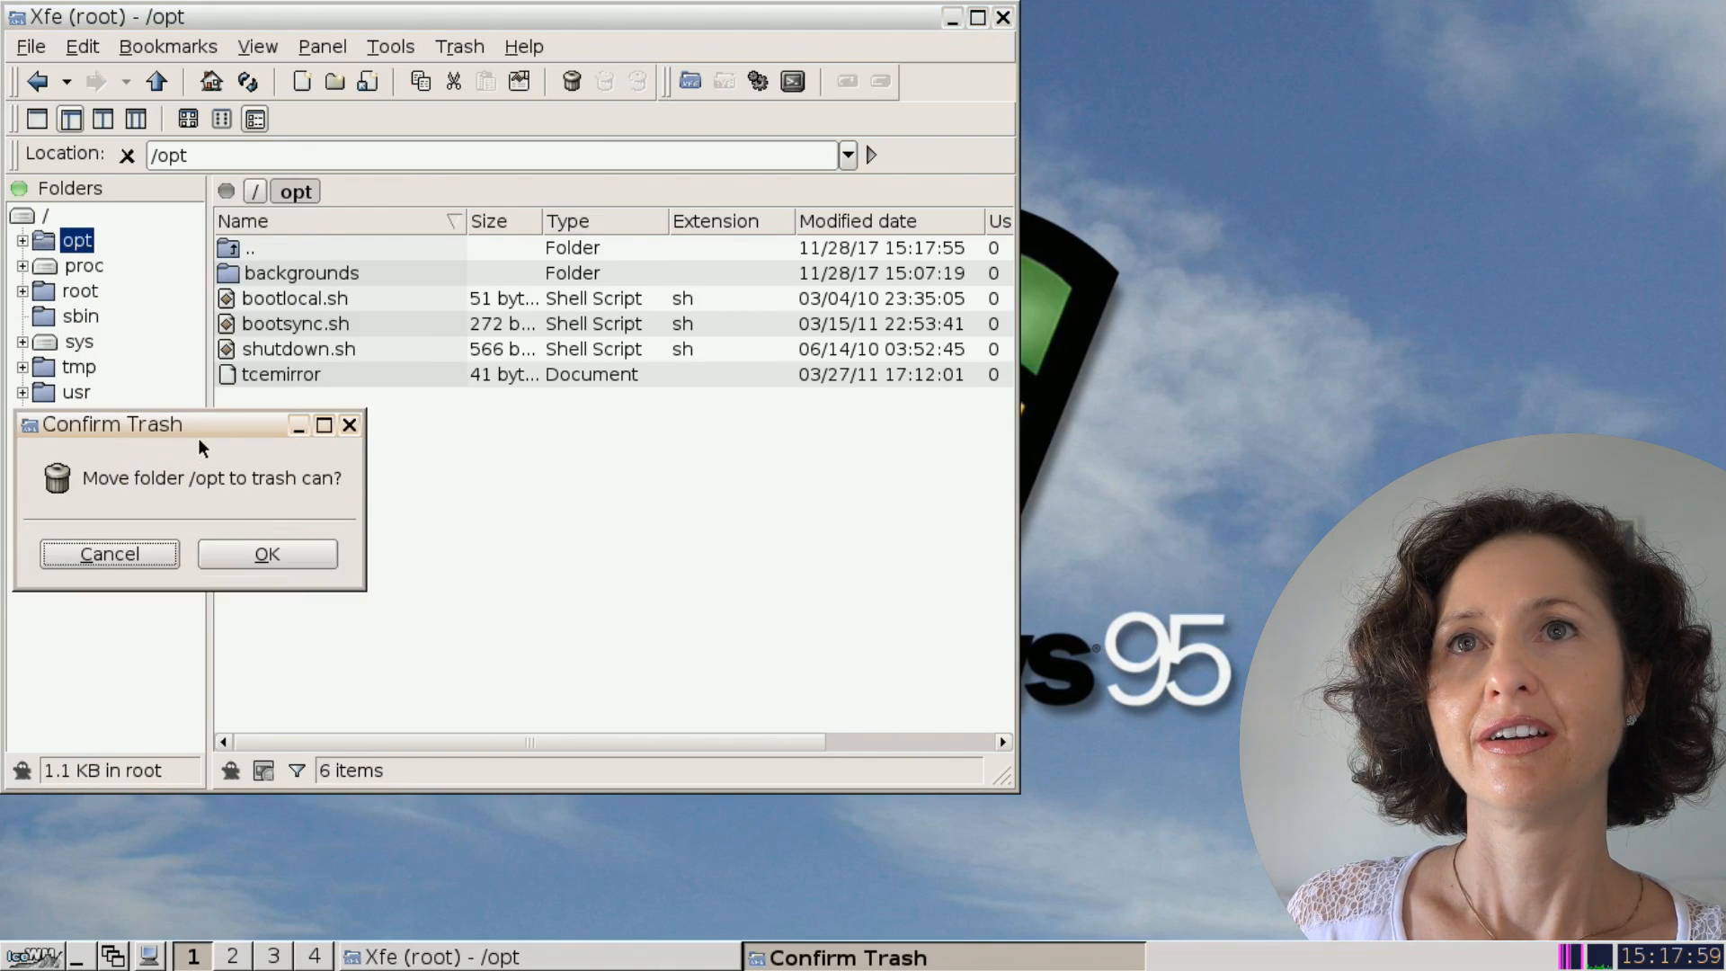
pyautogui.click(247, 557)
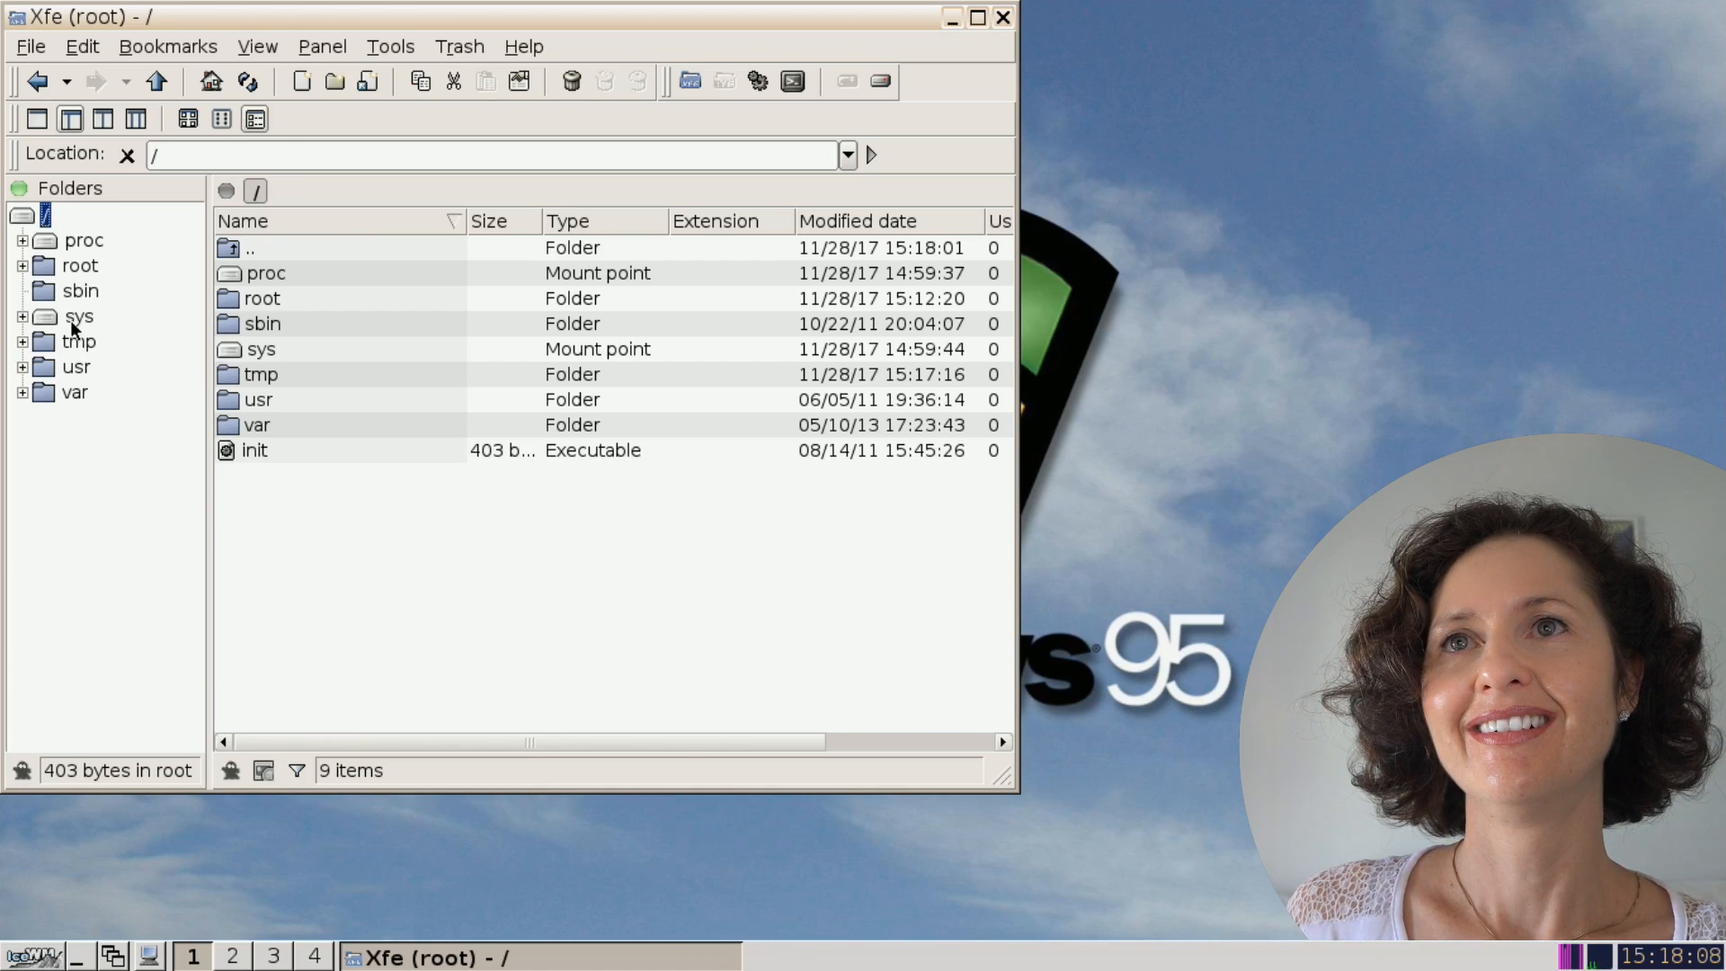
# - Quit the Xfe file manager and restart the IceWM window manager
pyautogui.click(1003, 18)
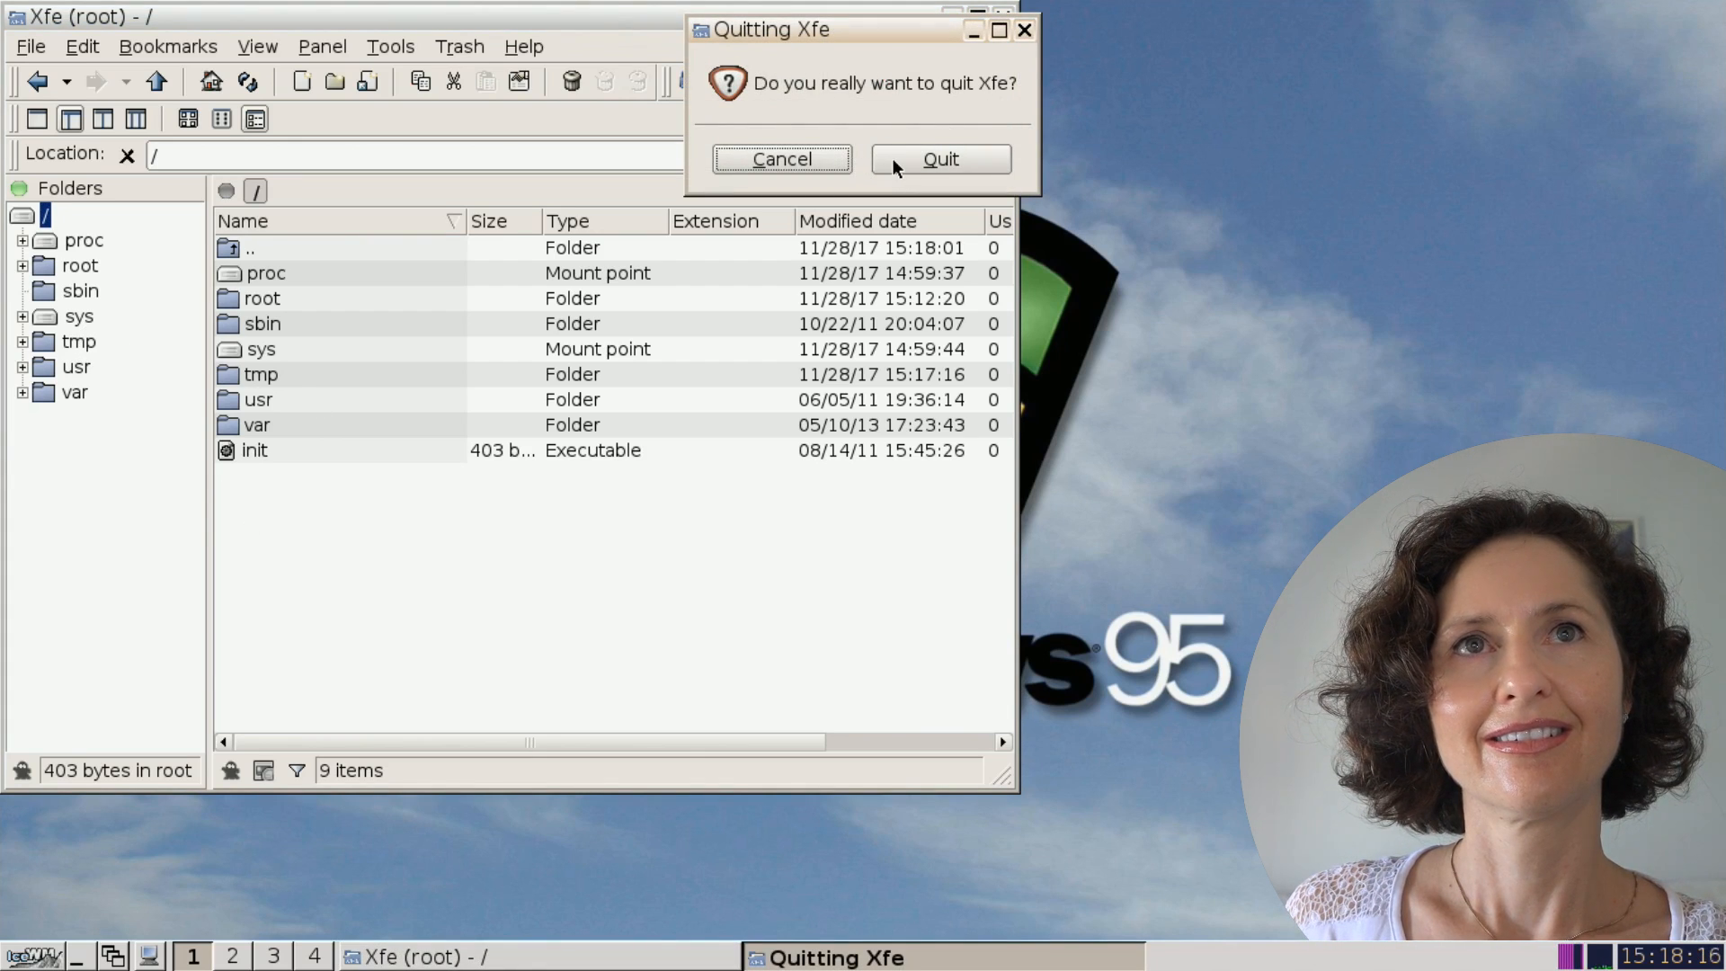
pyautogui.click(935, 159)
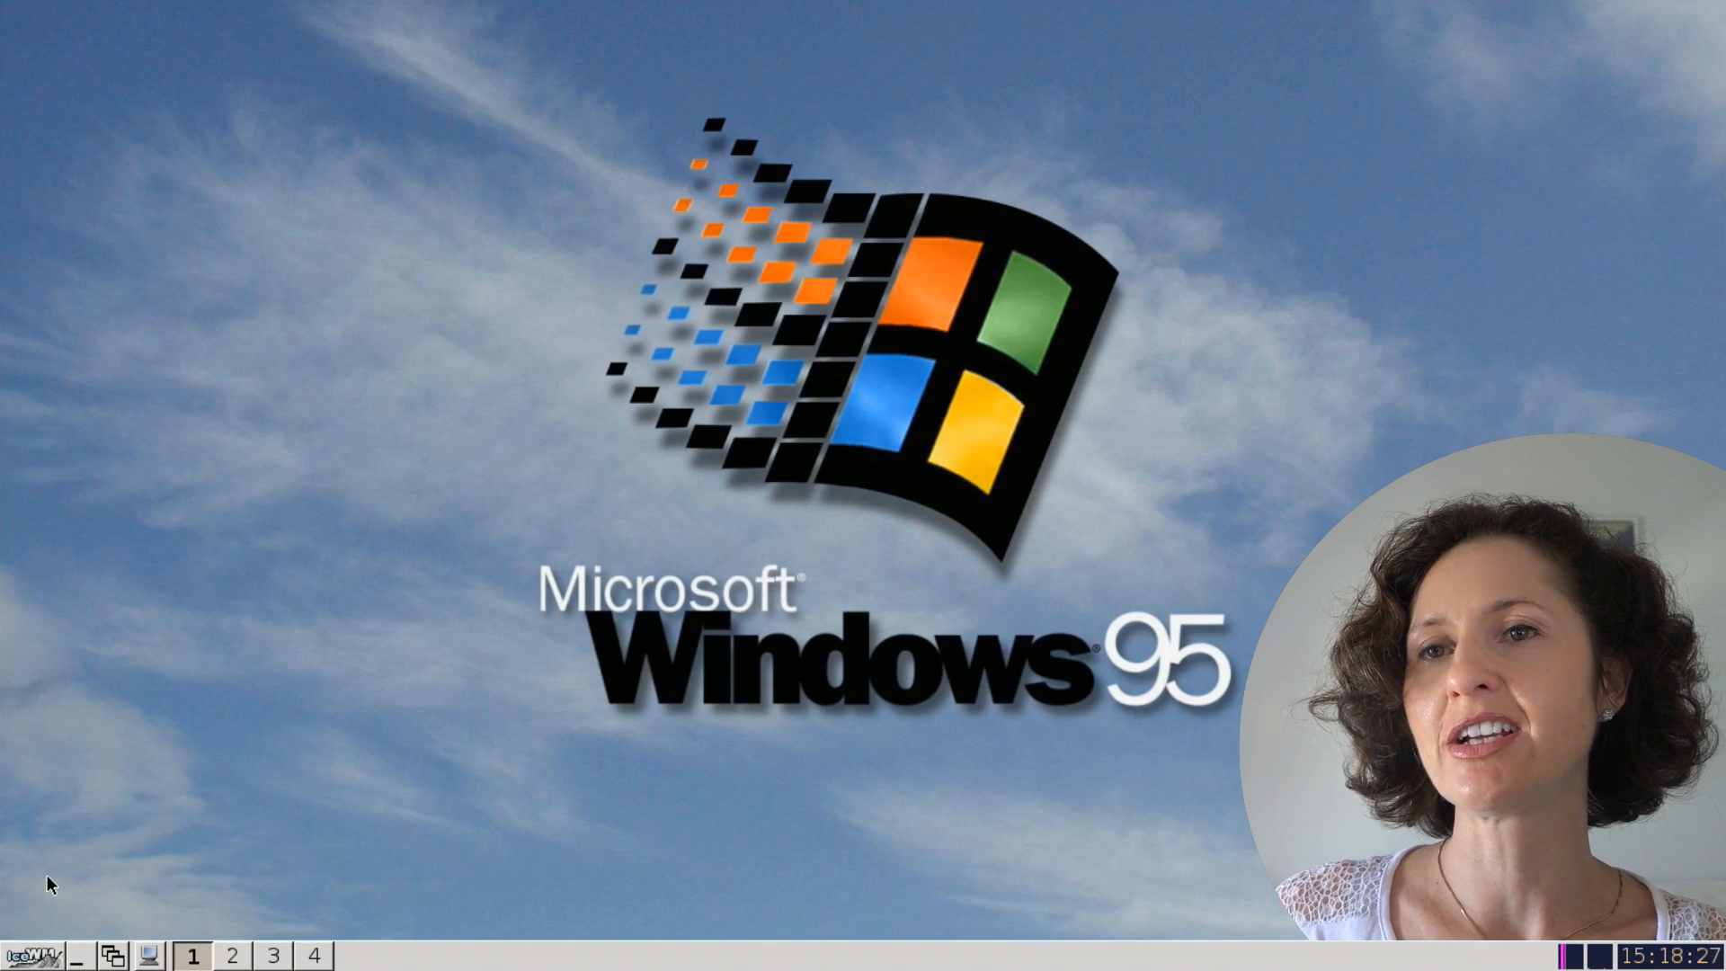
pyautogui.click(40, 953)
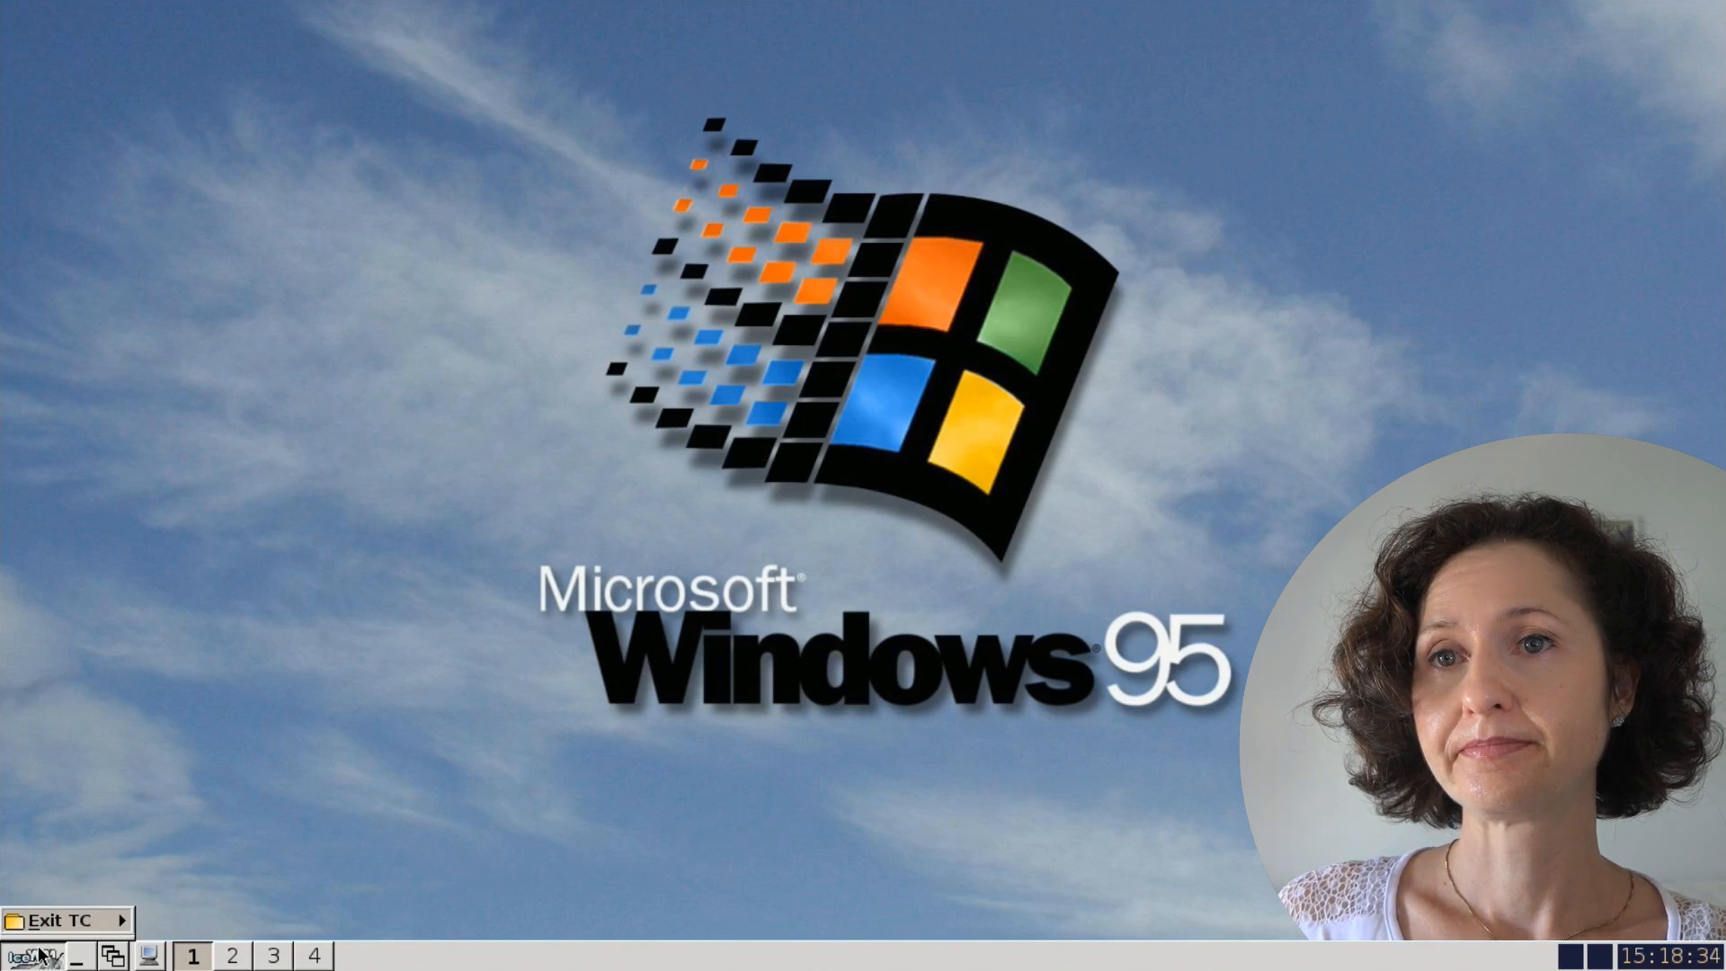
pyautogui.moveTo(80, 920)
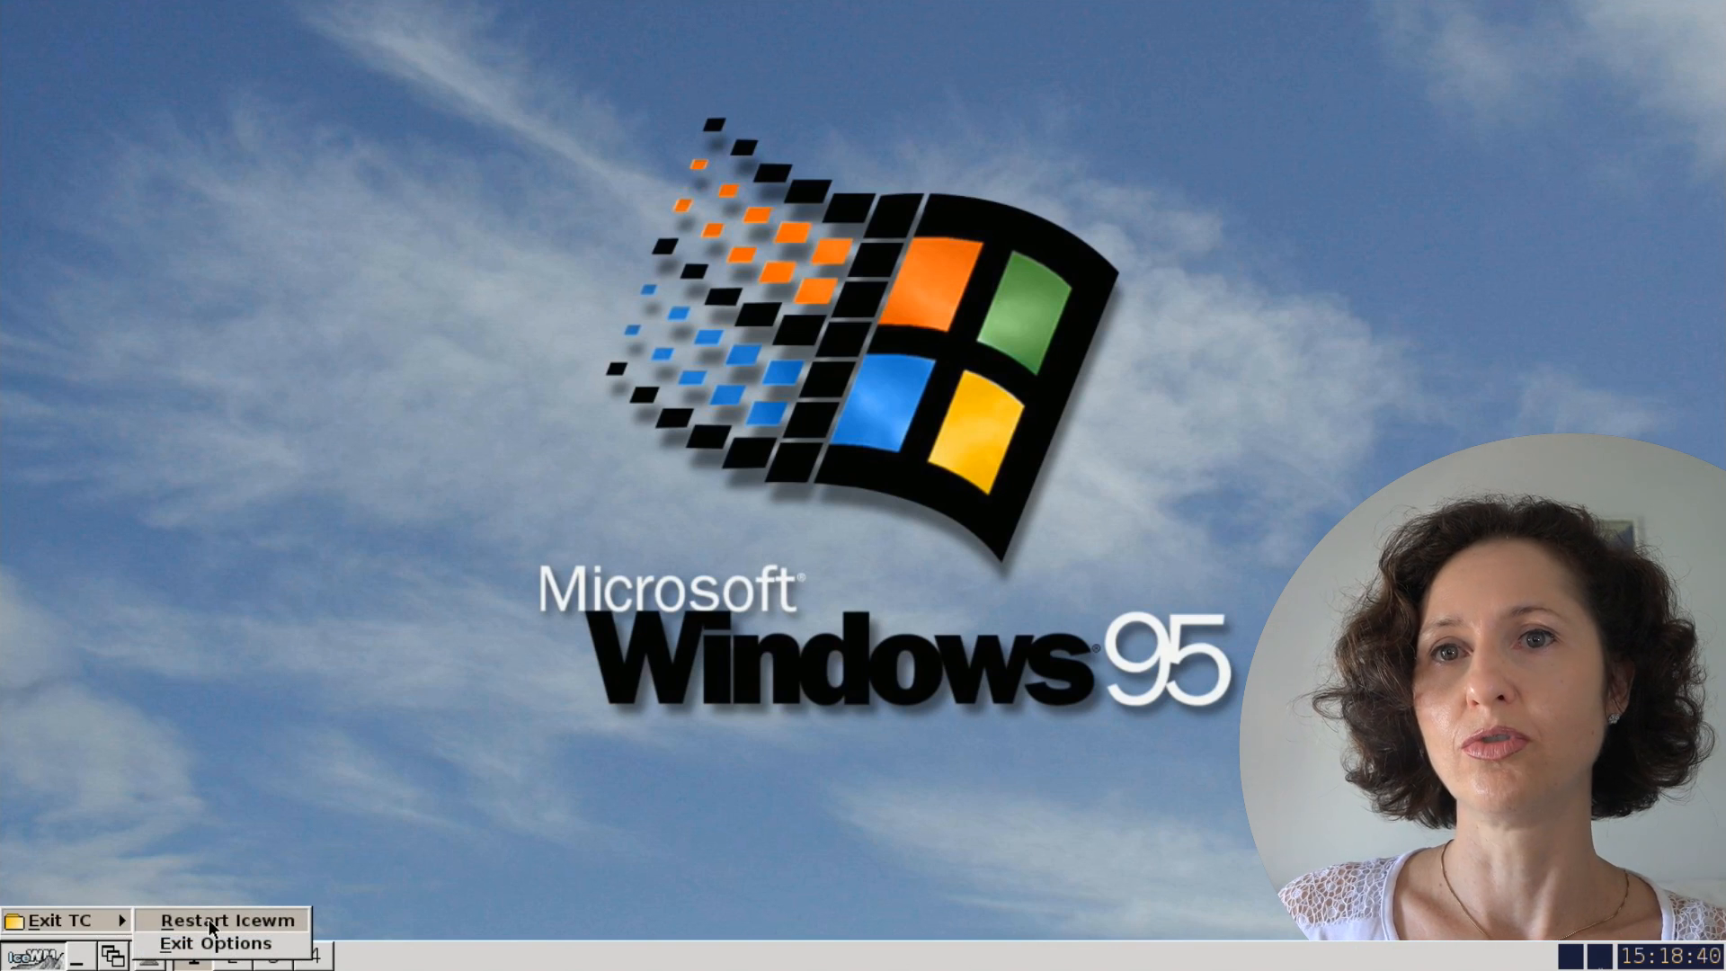
pyautogui.click(208, 918)
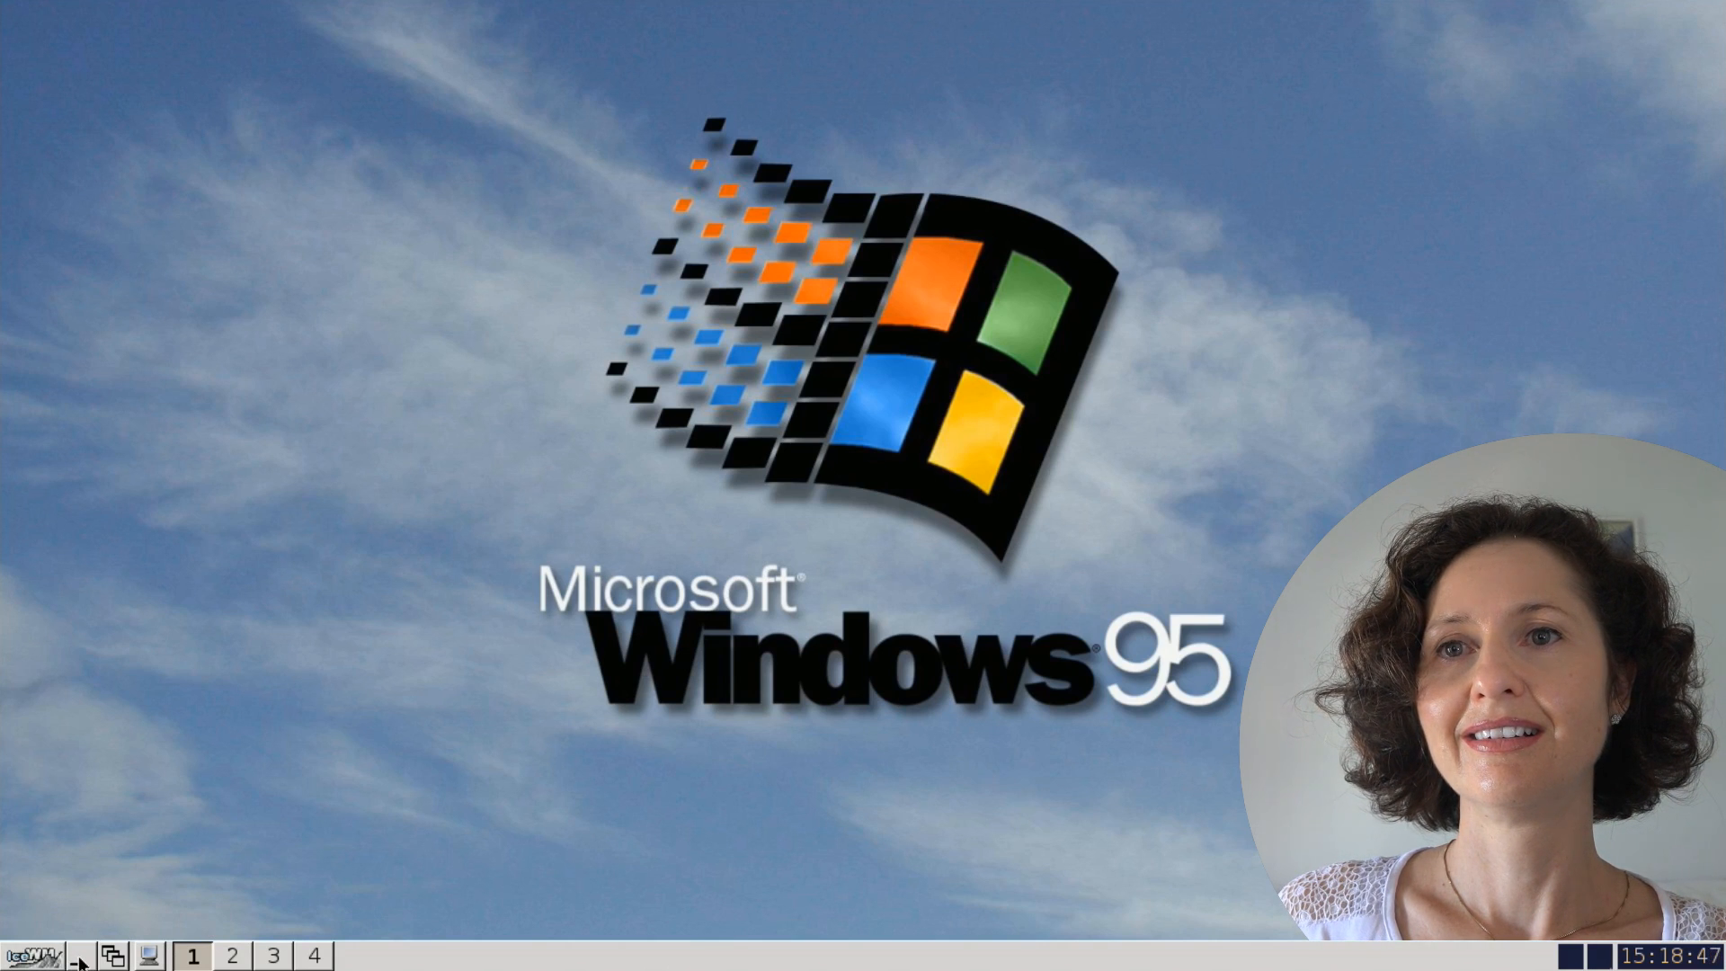
# - Test whether the taskbar's window list, terminal launcher and workspaces 3 and 4 still respond
pyautogui.click(113, 956)
pyautogui.click(156, 963)
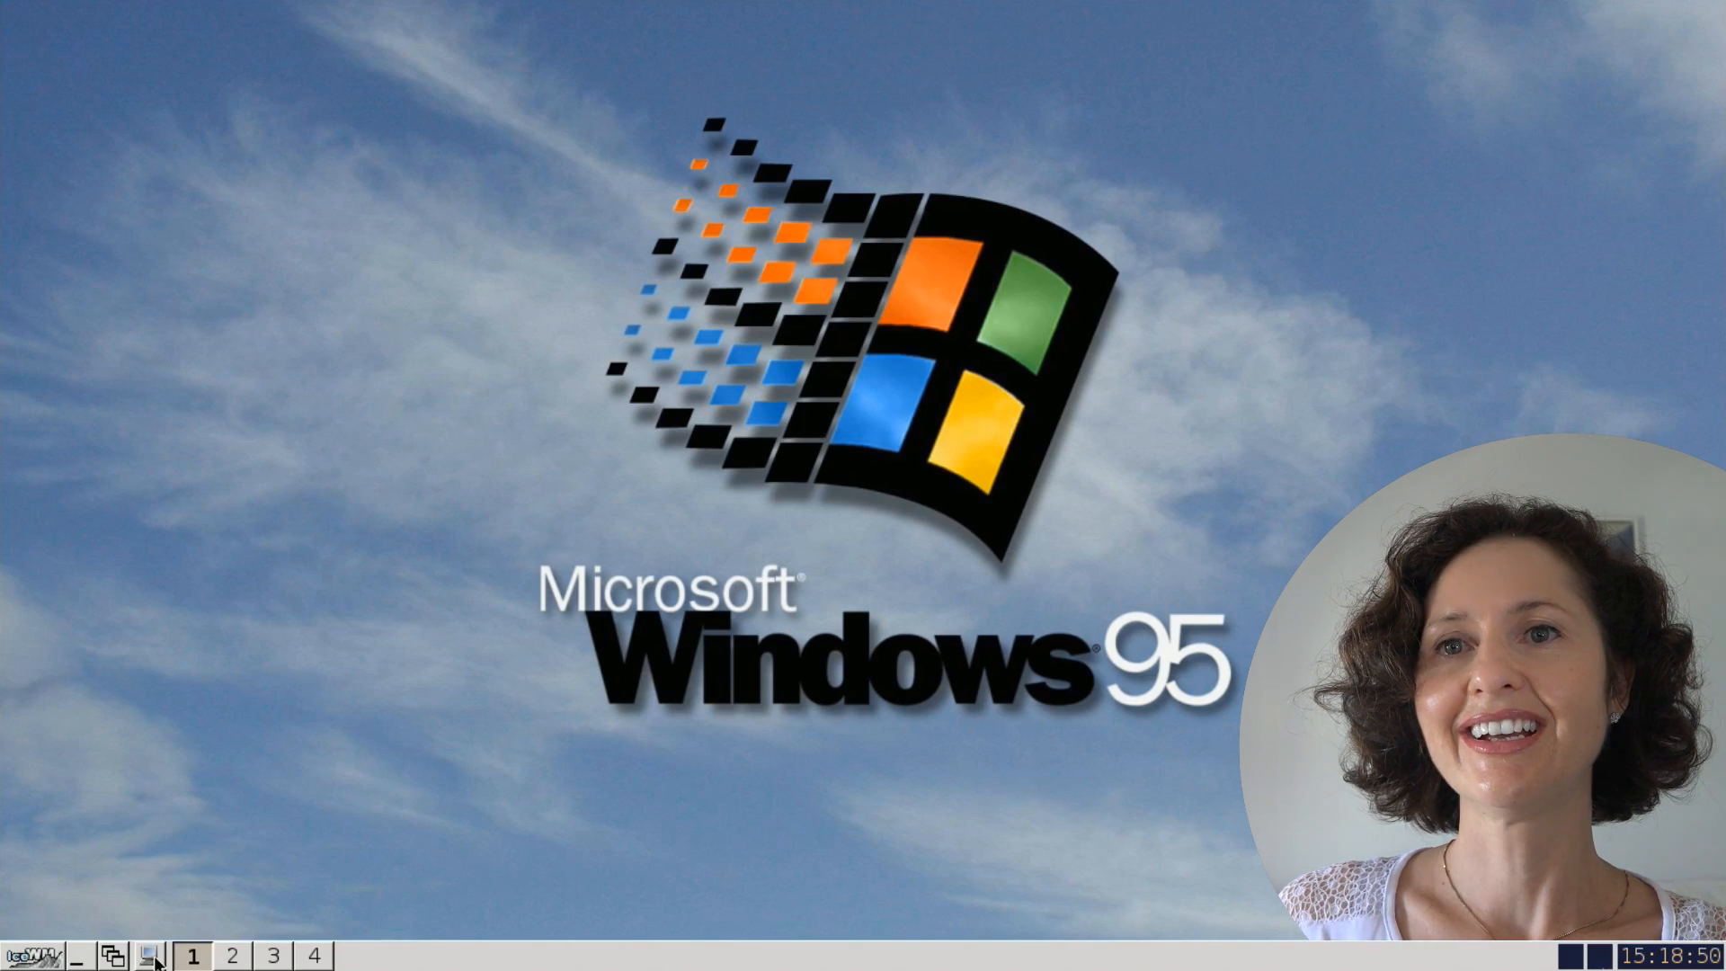
pyautogui.click(277, 958)
pyautogui.click(313, 956)
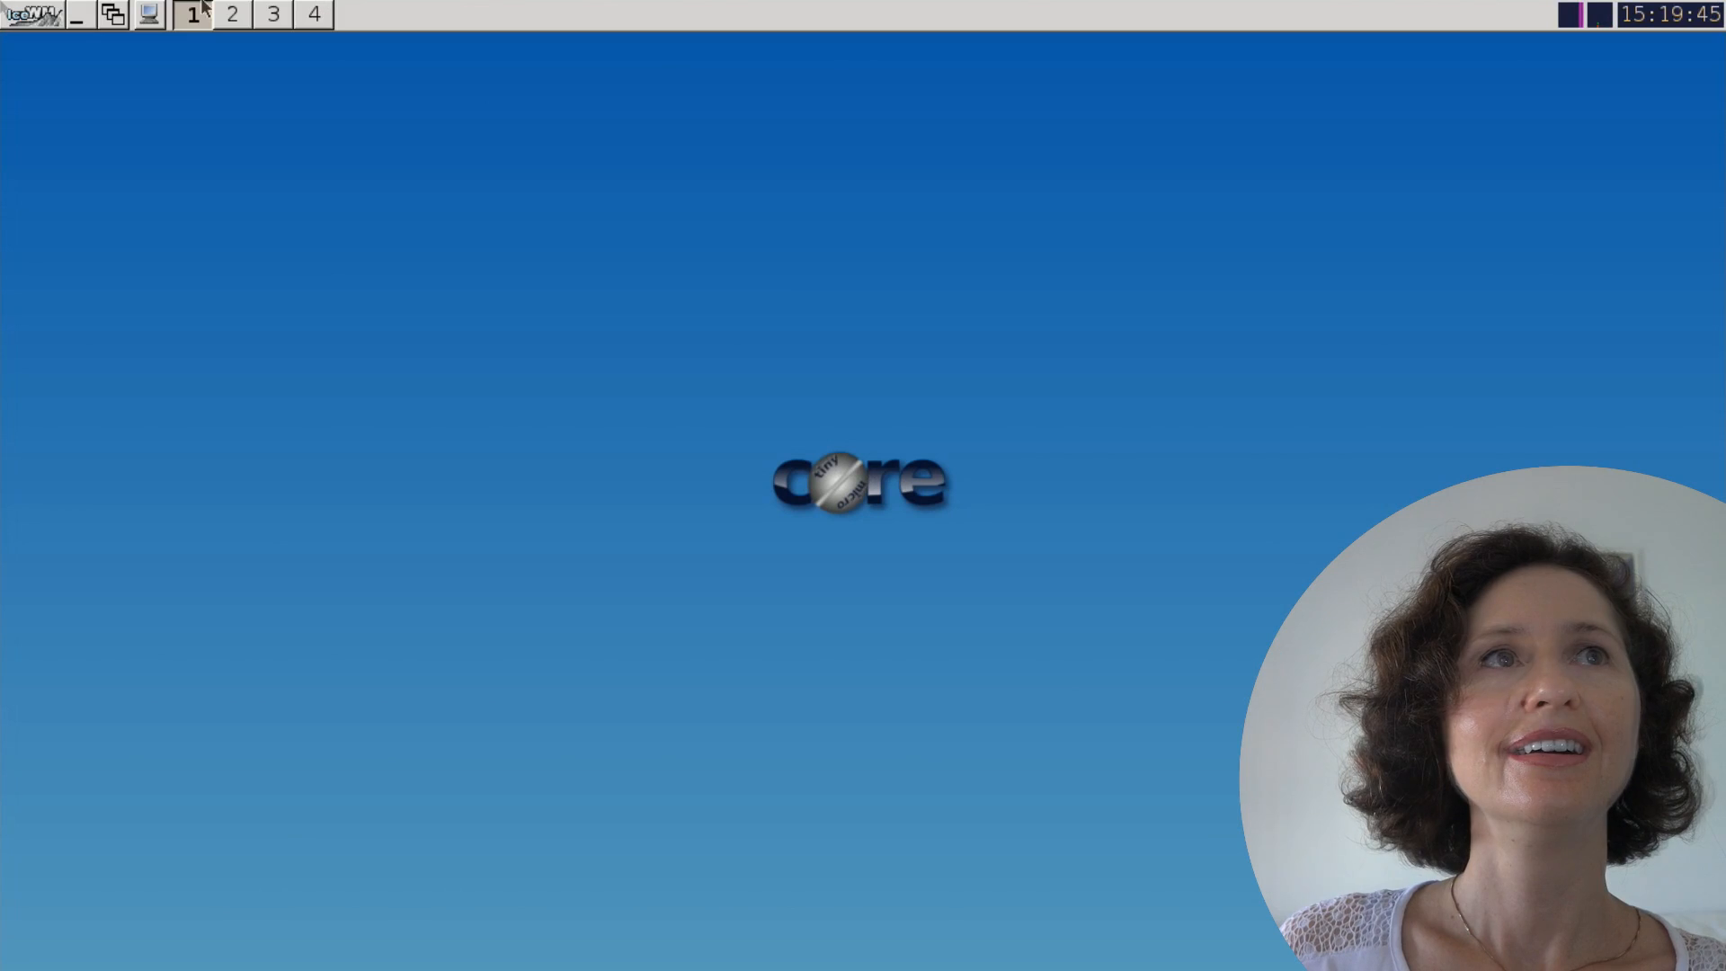
# - Launch Xfe as super user from the installed applications and accept the warning about running as root
pyautogui.click(33, 14)
pyautogui.moveTo(37, 54)
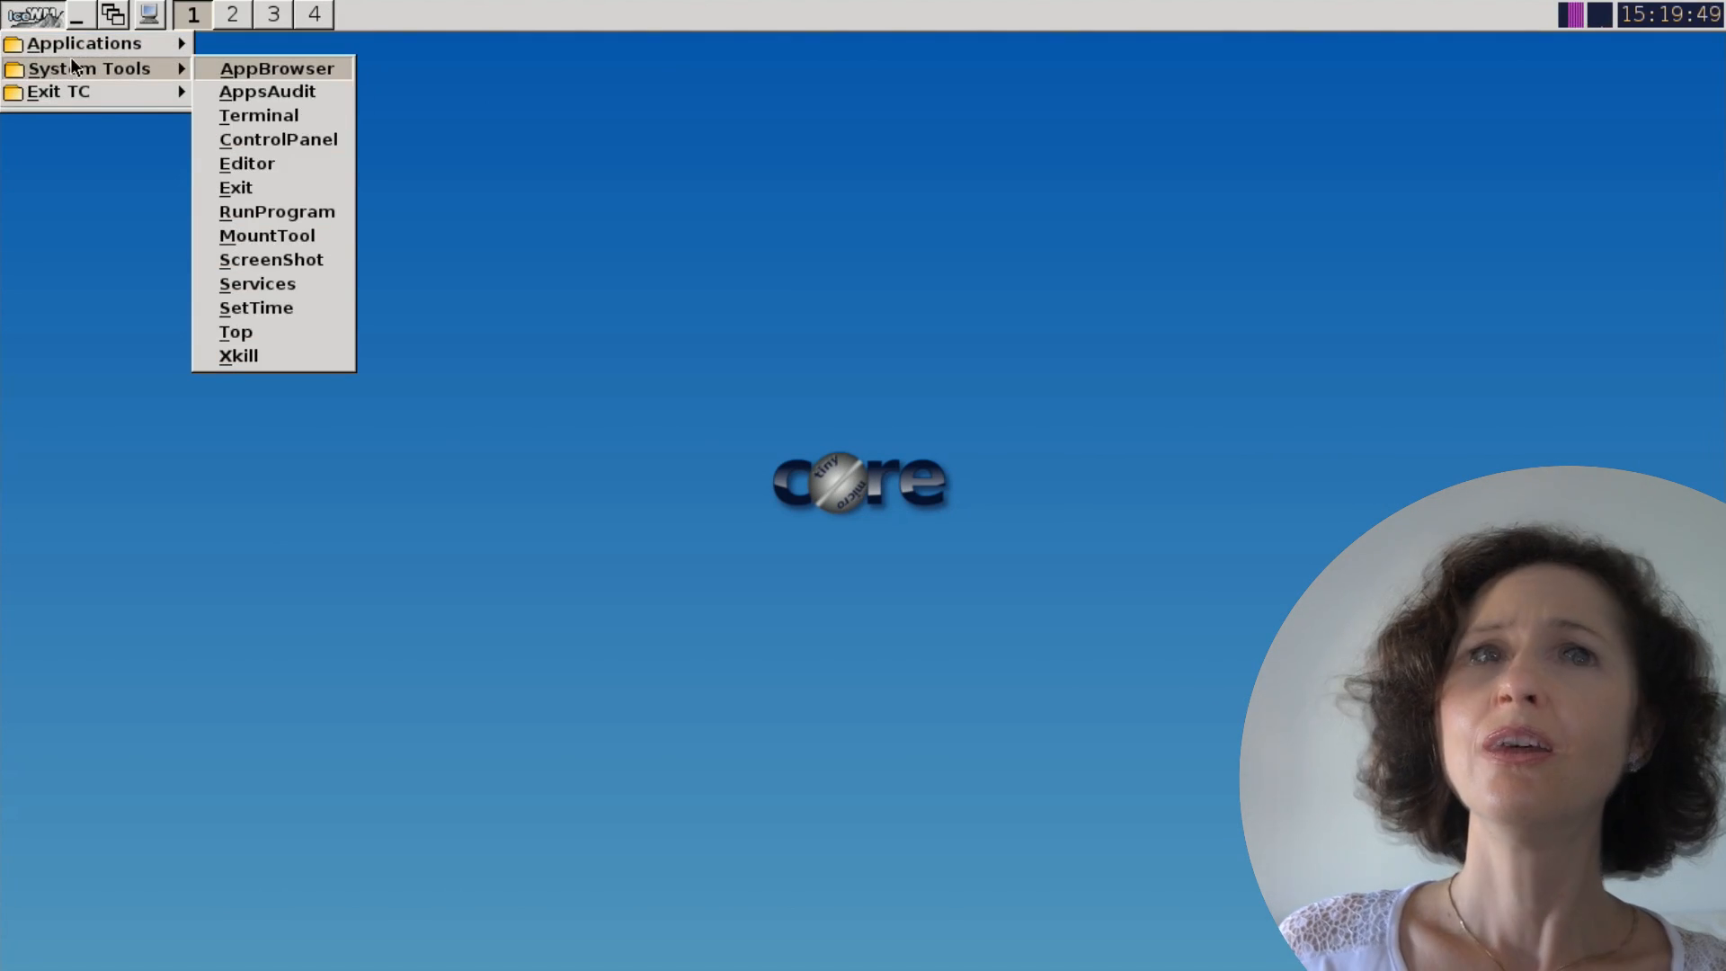
pyautogui.moveTo(95, 45)
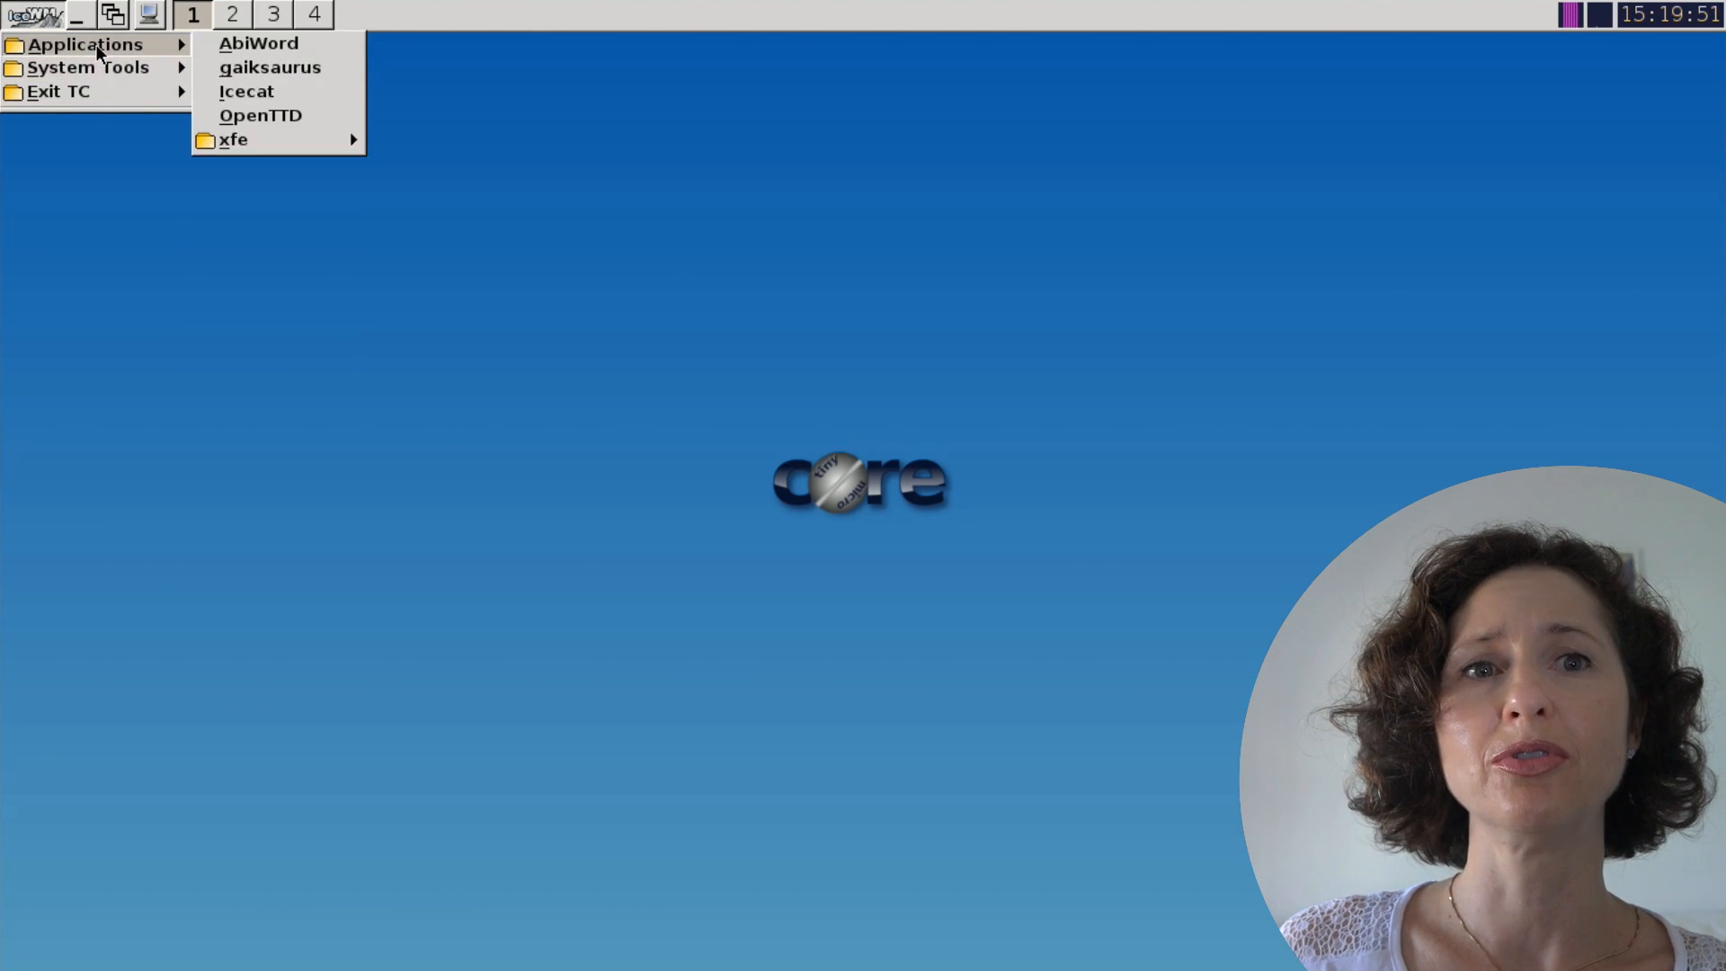
pyautogui.moveTo(259, 144)
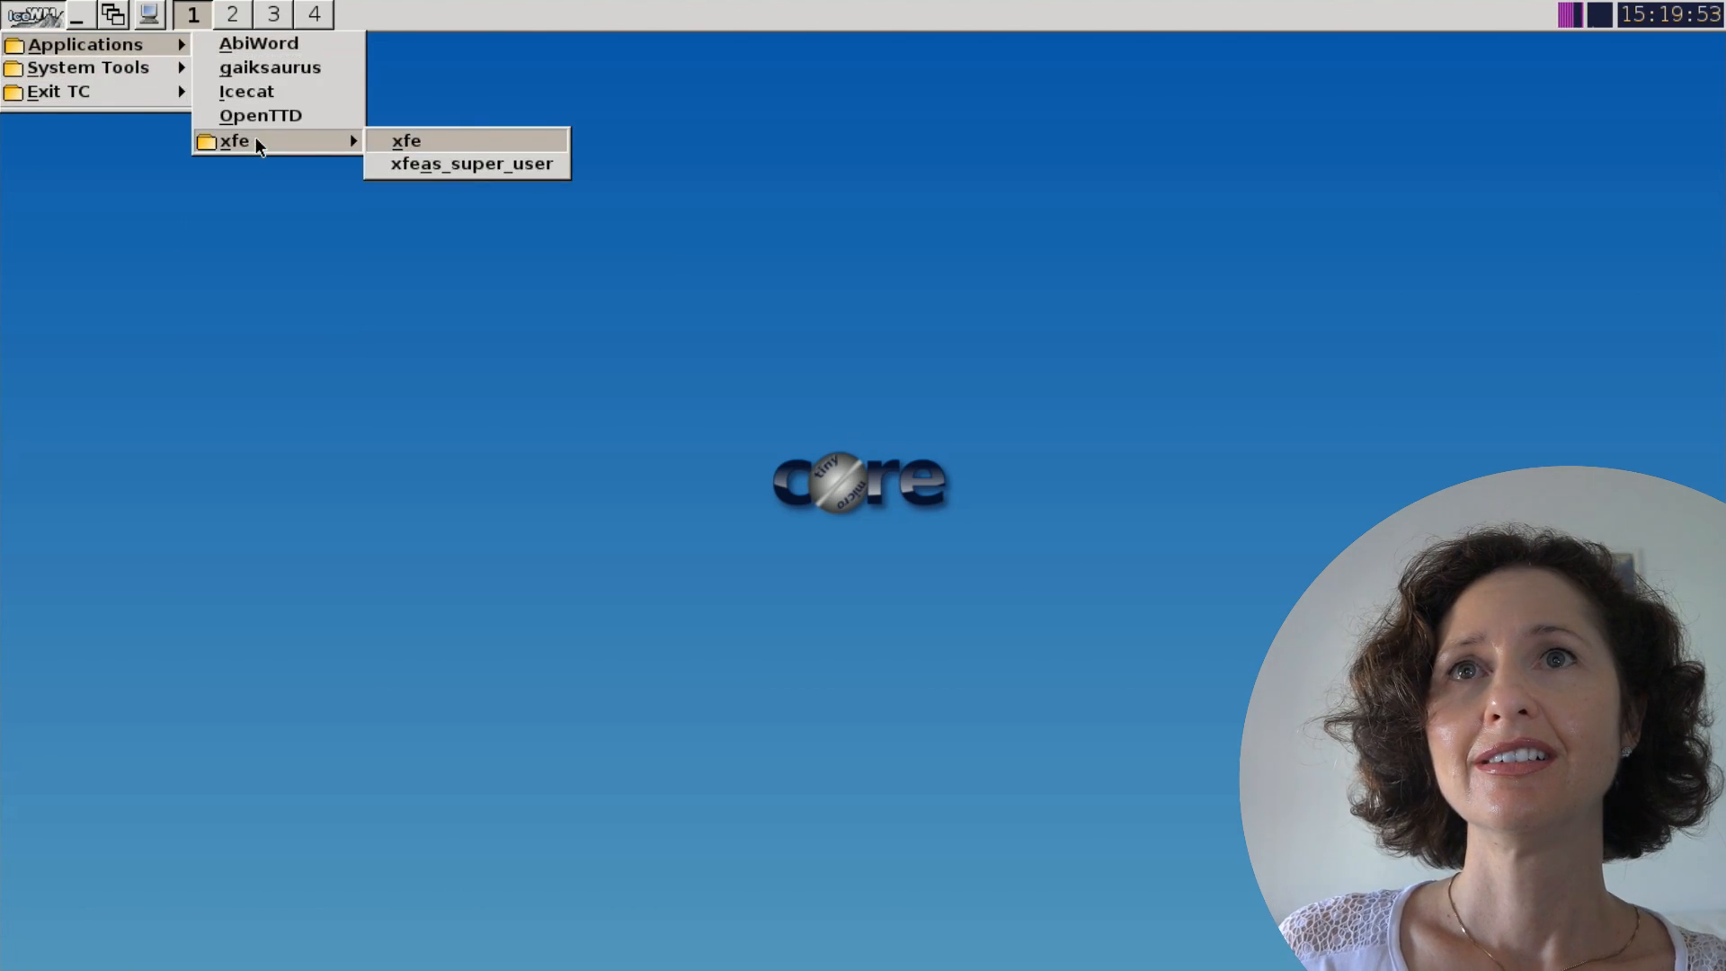
pyautogui.click(411, 165)
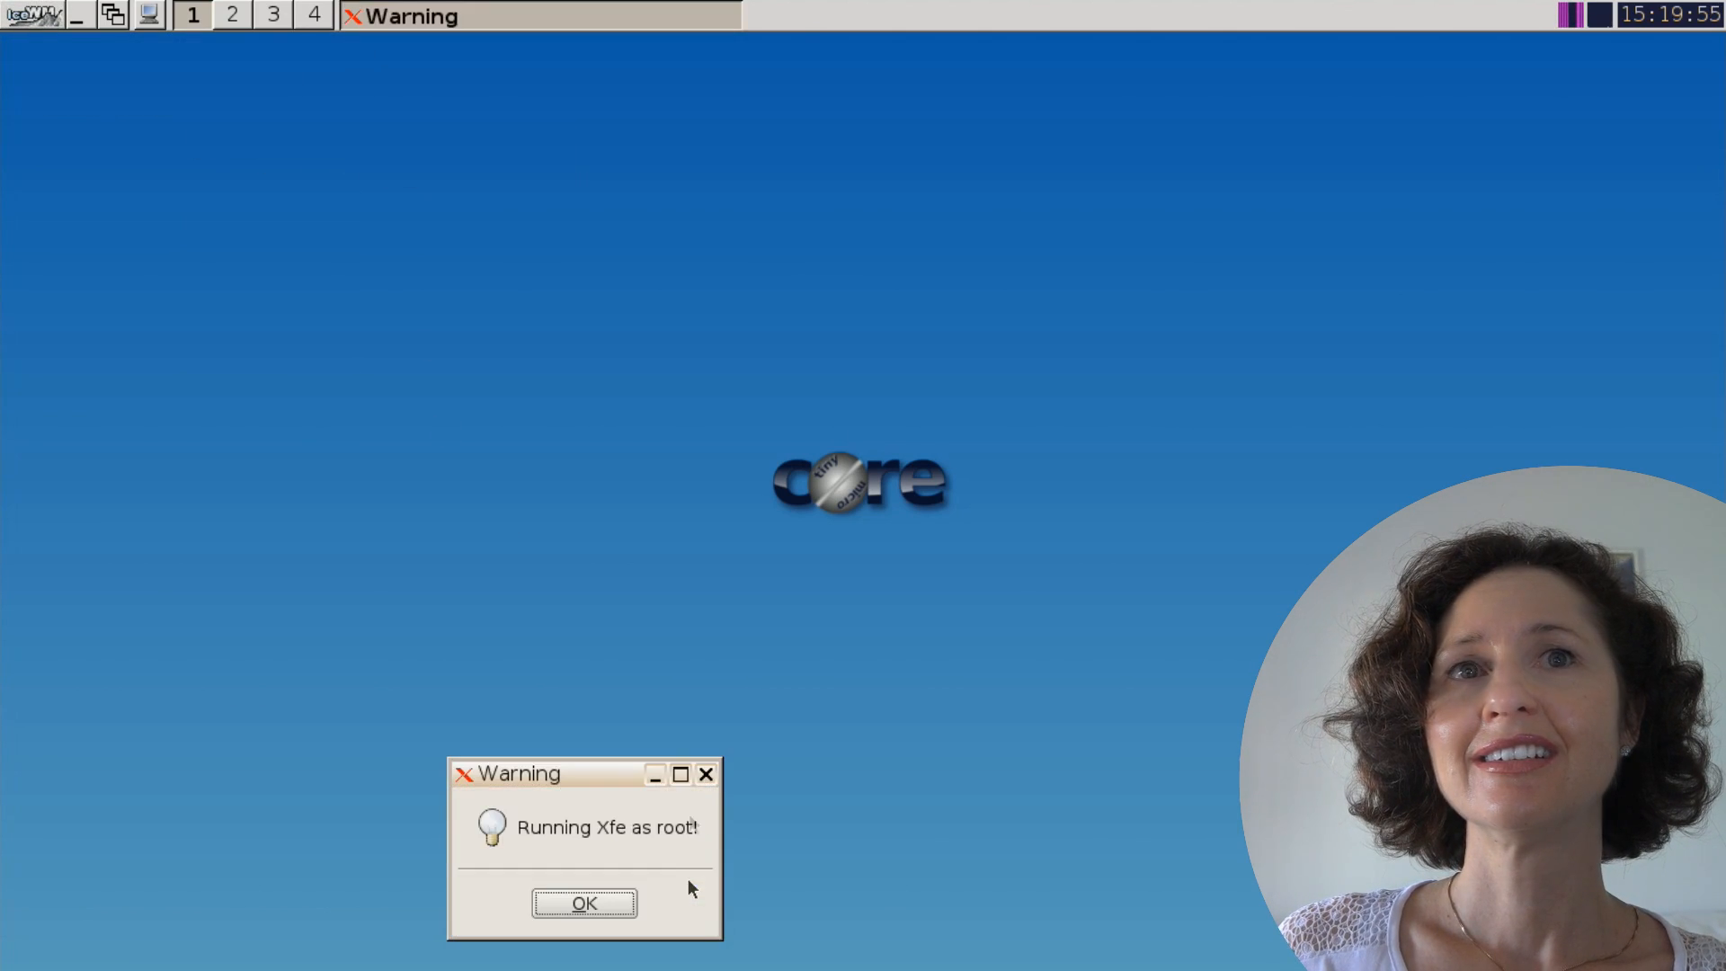
pyautogui.click(570, 901)
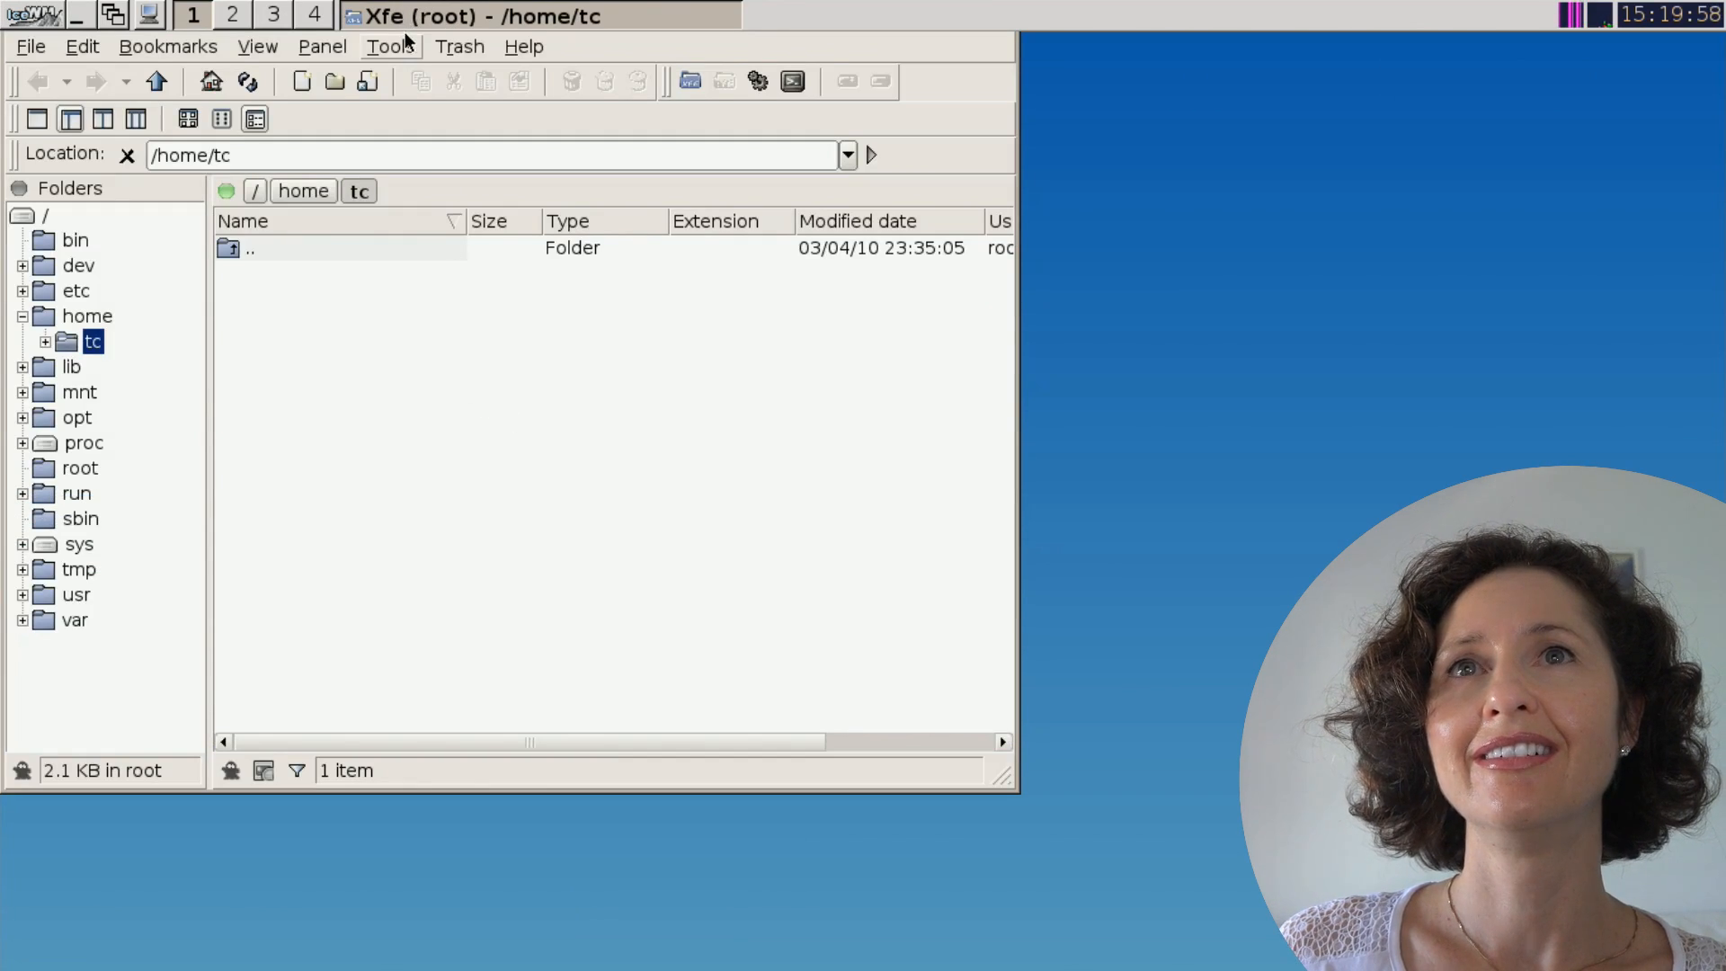
pyautogui.moveTo(56, 538)
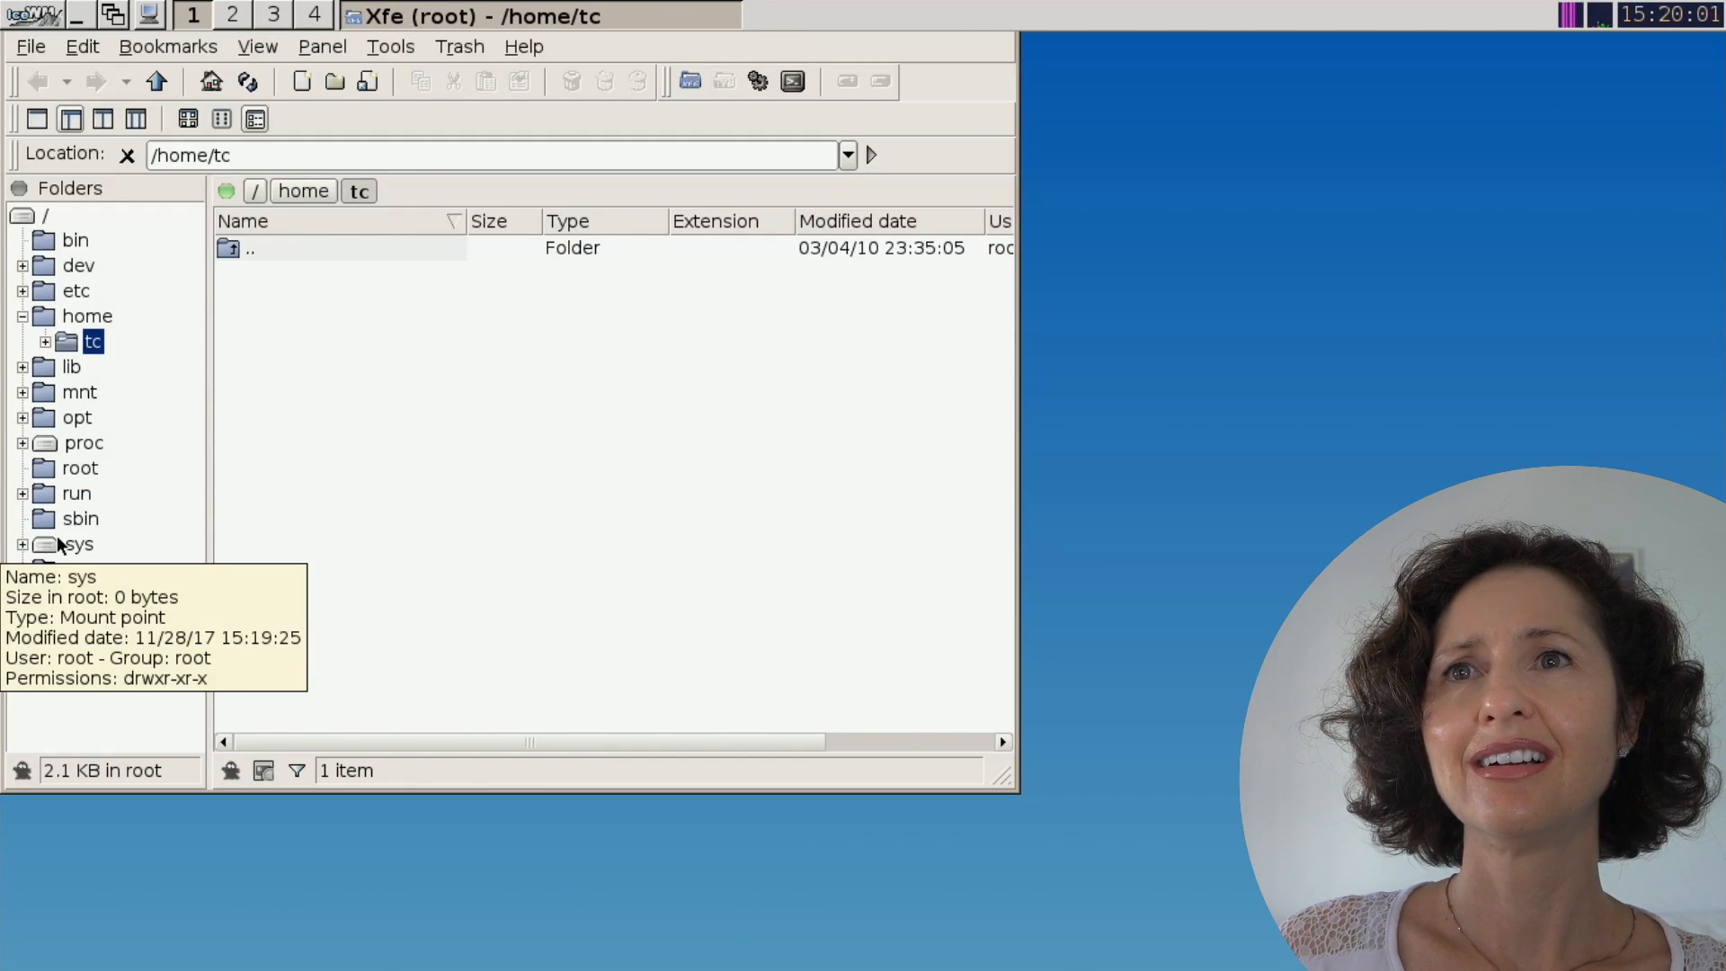
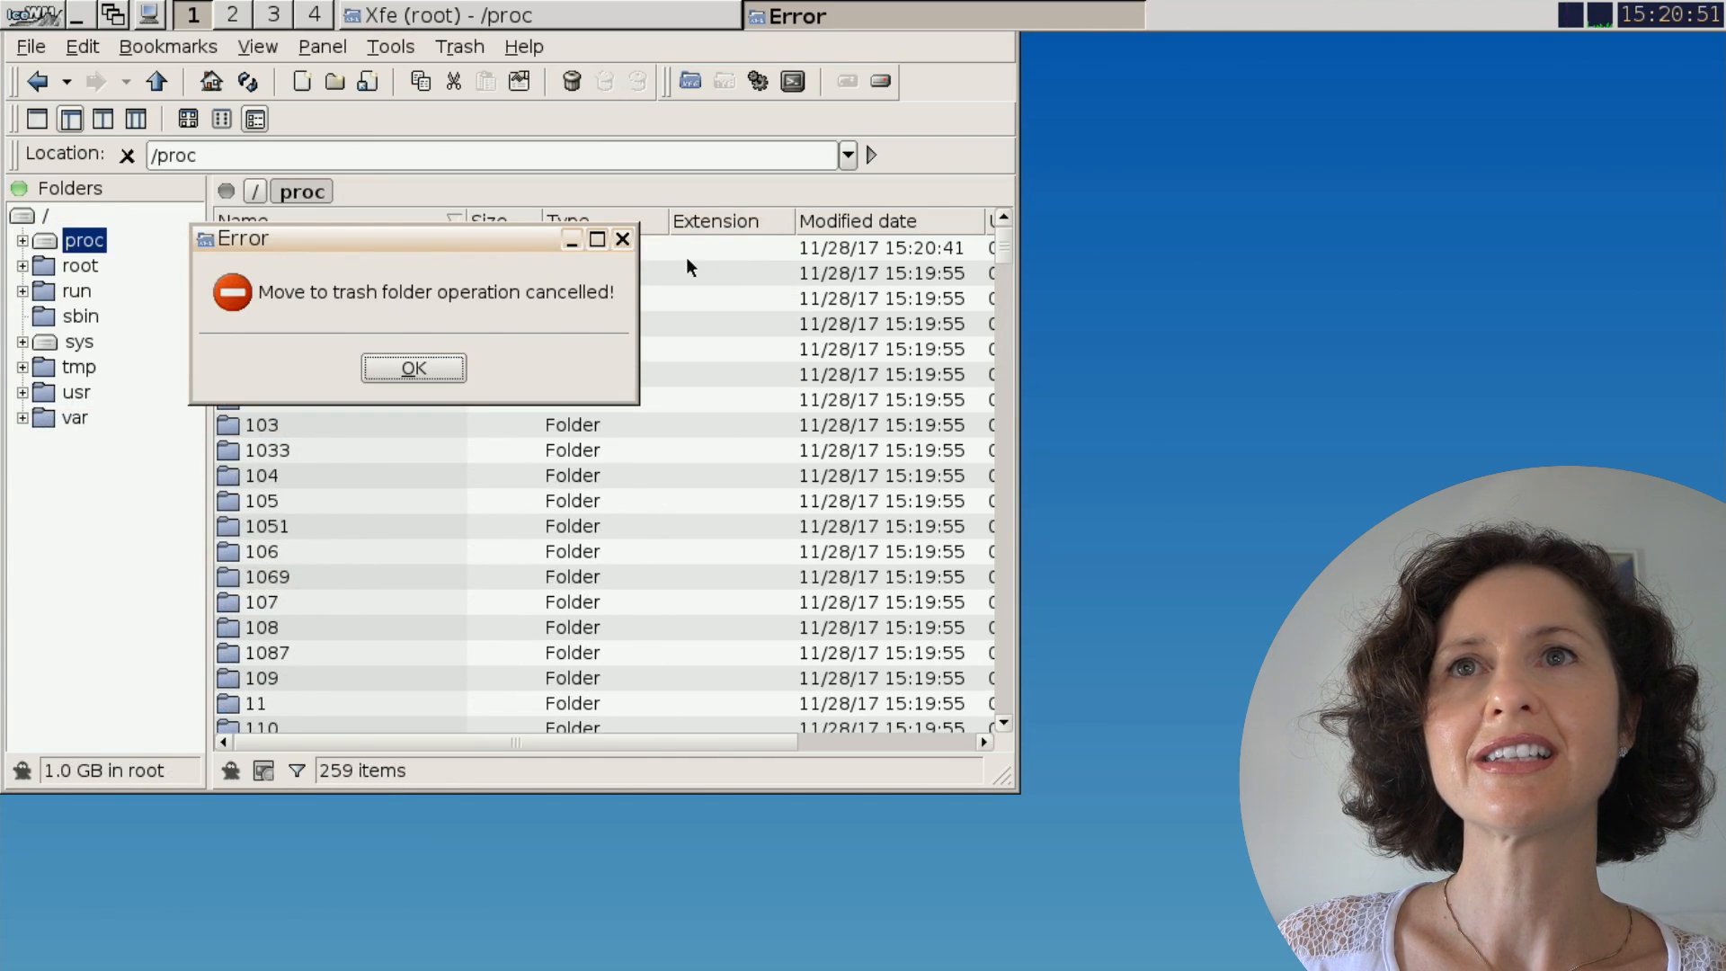
# - Dismiss the cancelled-operation error for /proc and try to move the /root folder to the trash
pyautogui.click(614, 237)
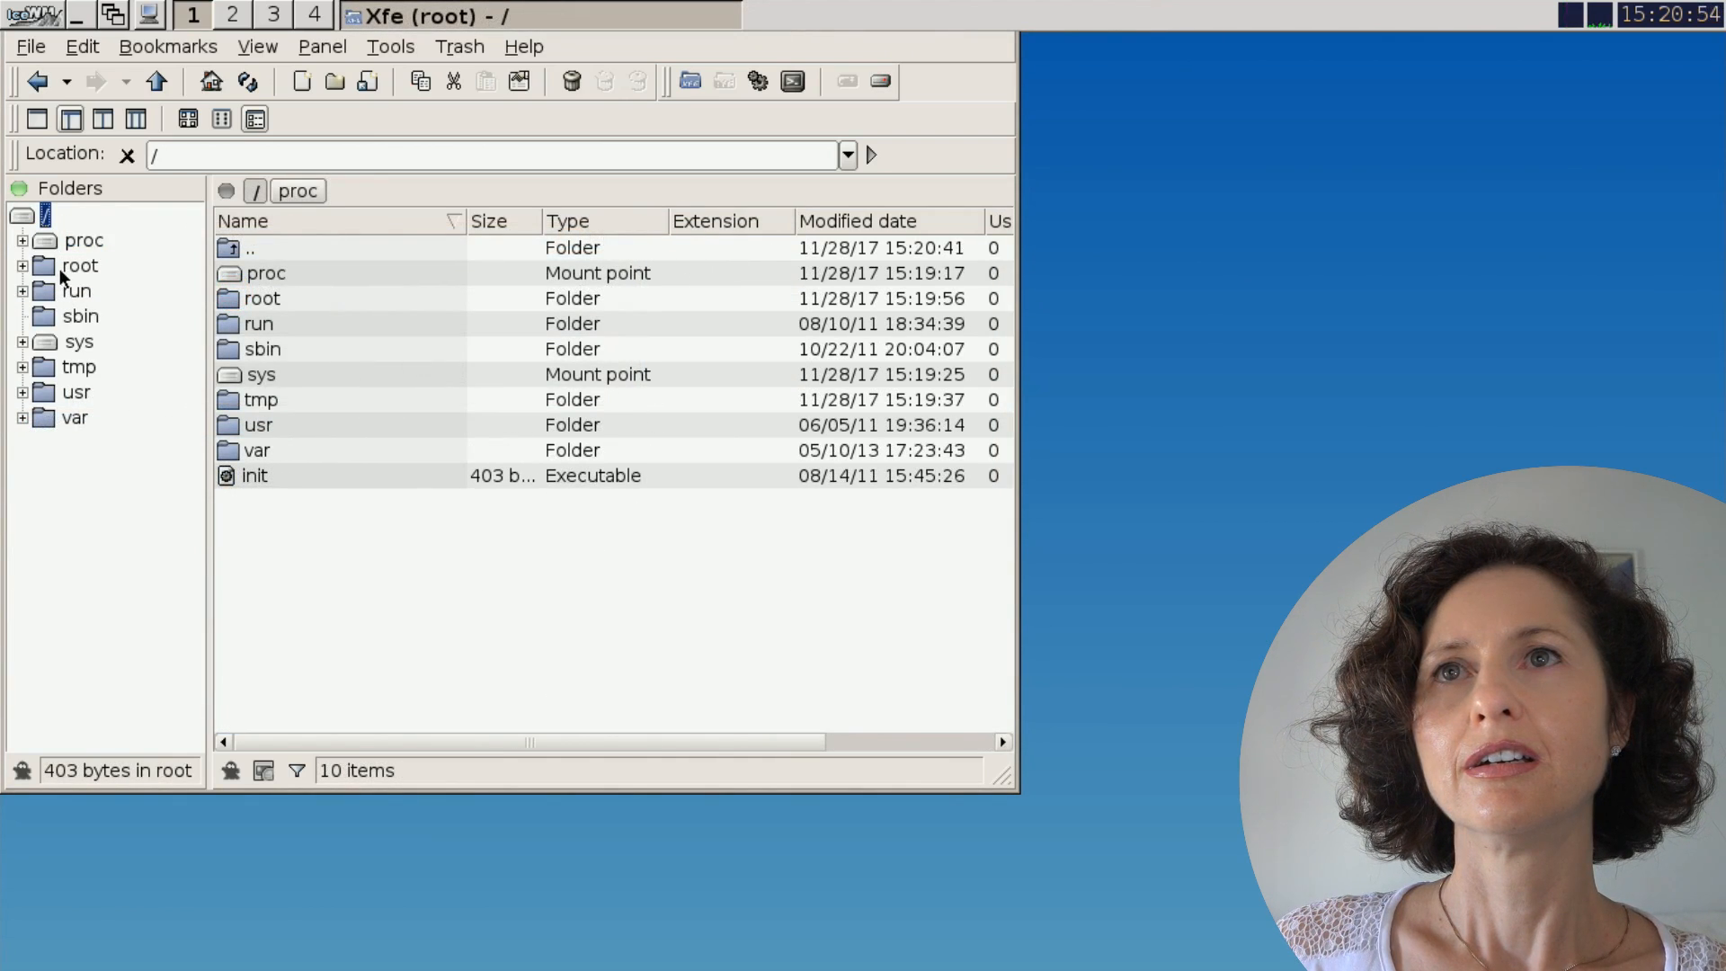
pyautogui.click(61, 269)
pyautogui.rightClick(61, 270)
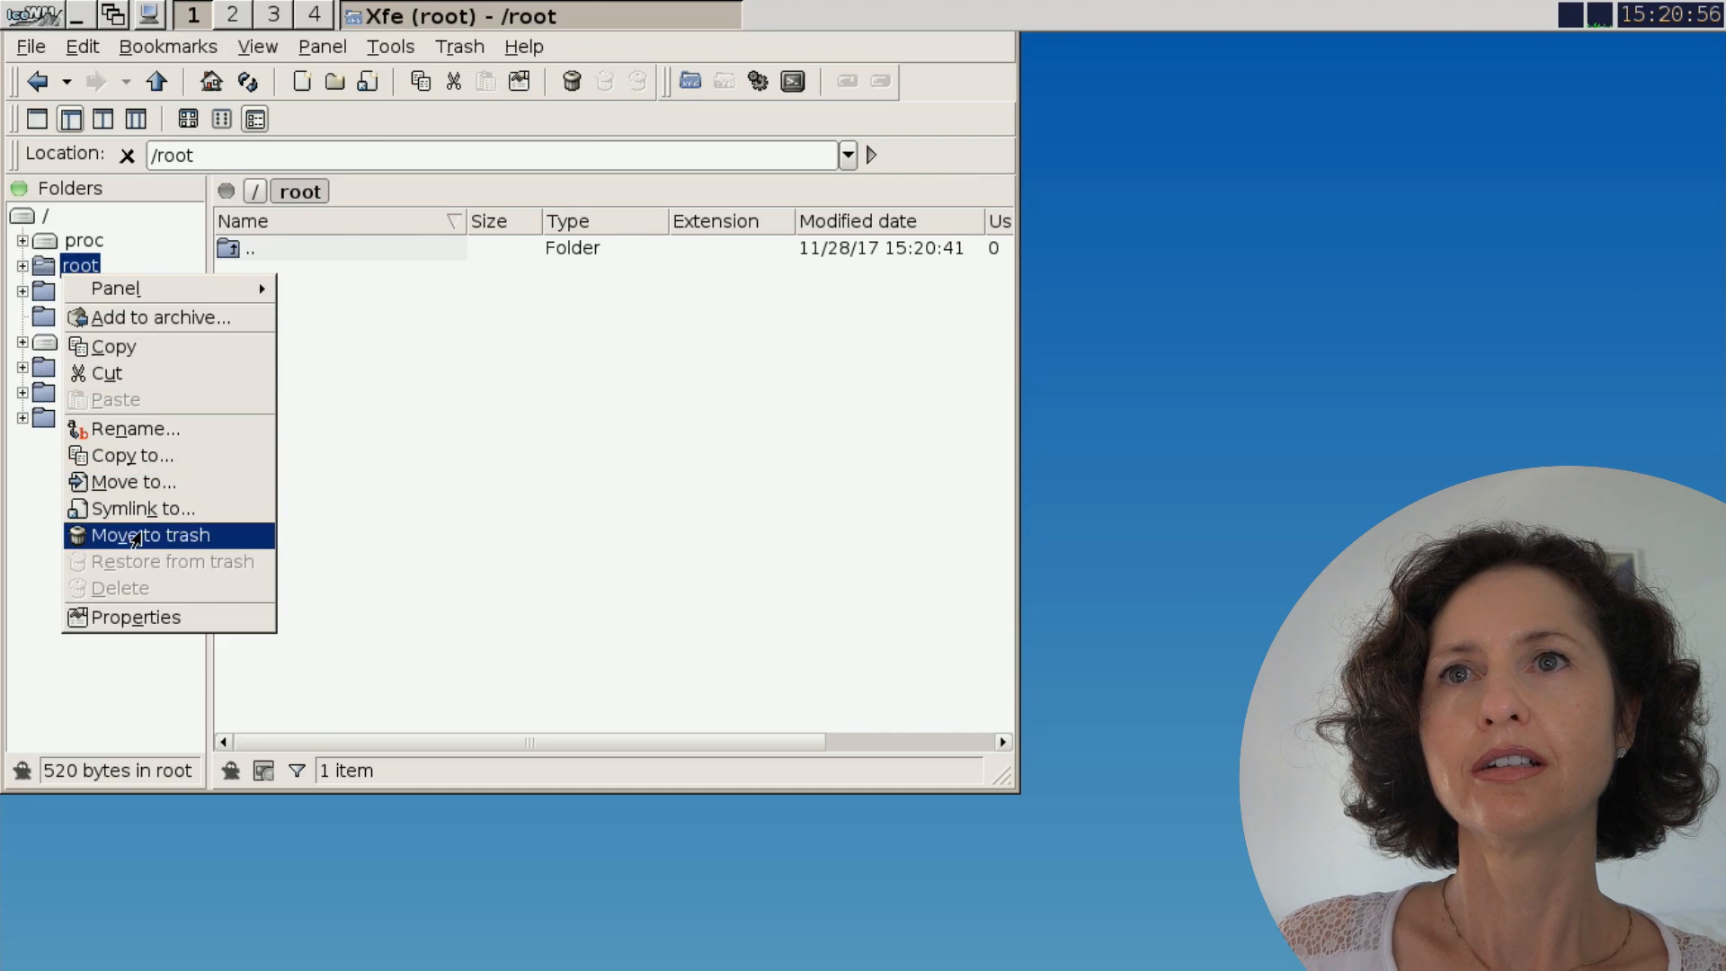
pyautogui.click(142, 537)
pyautogui.click(163, 553)
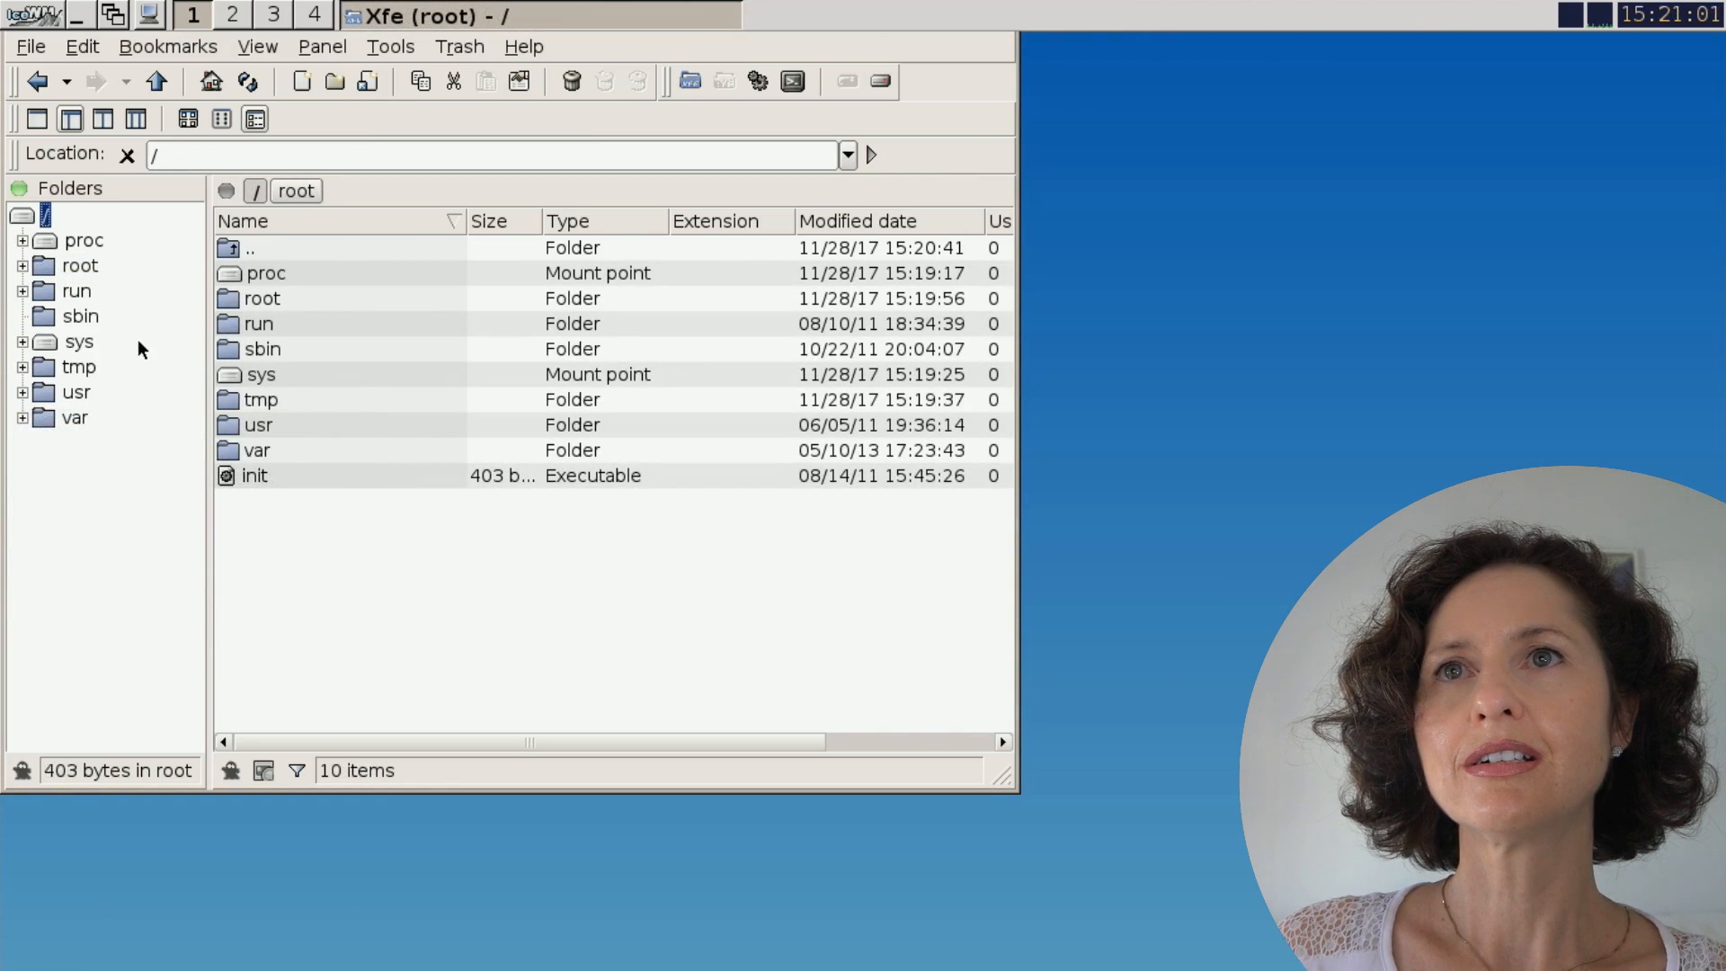
# - Move the /run, /usr and /tmp folders to the trash, confirming each removal
pyautogui.click(71, 271)
pyautogui.click(67, 298)
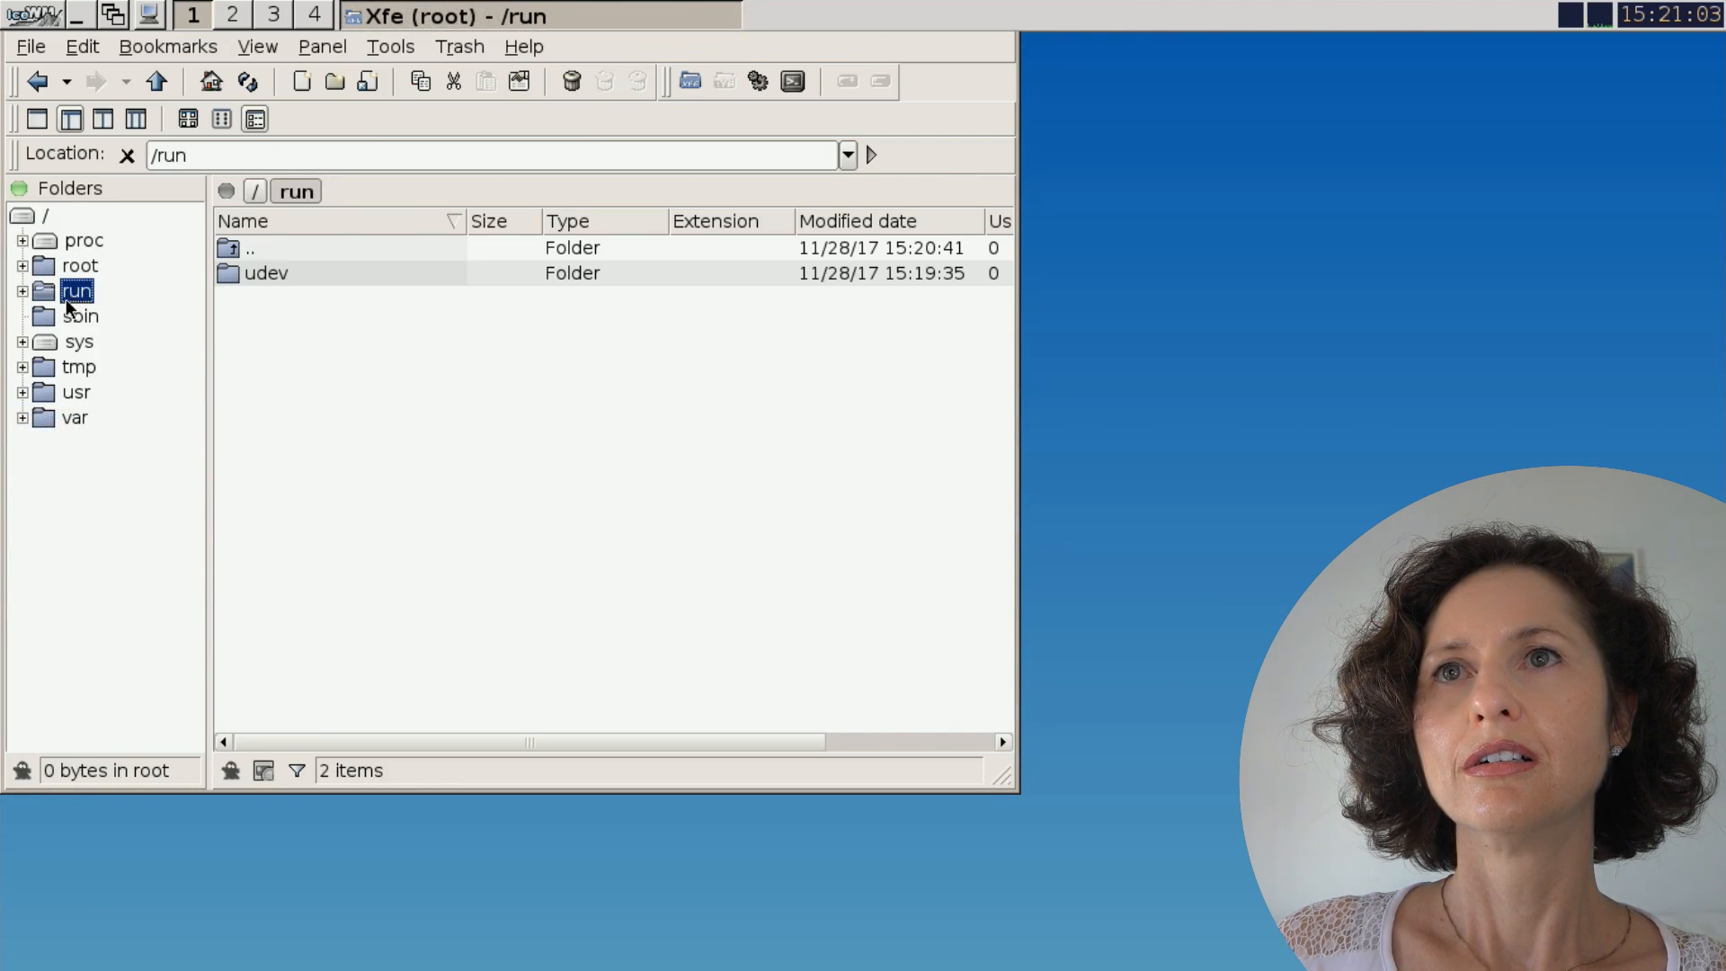
pyautogui.rightClick(67, 298)
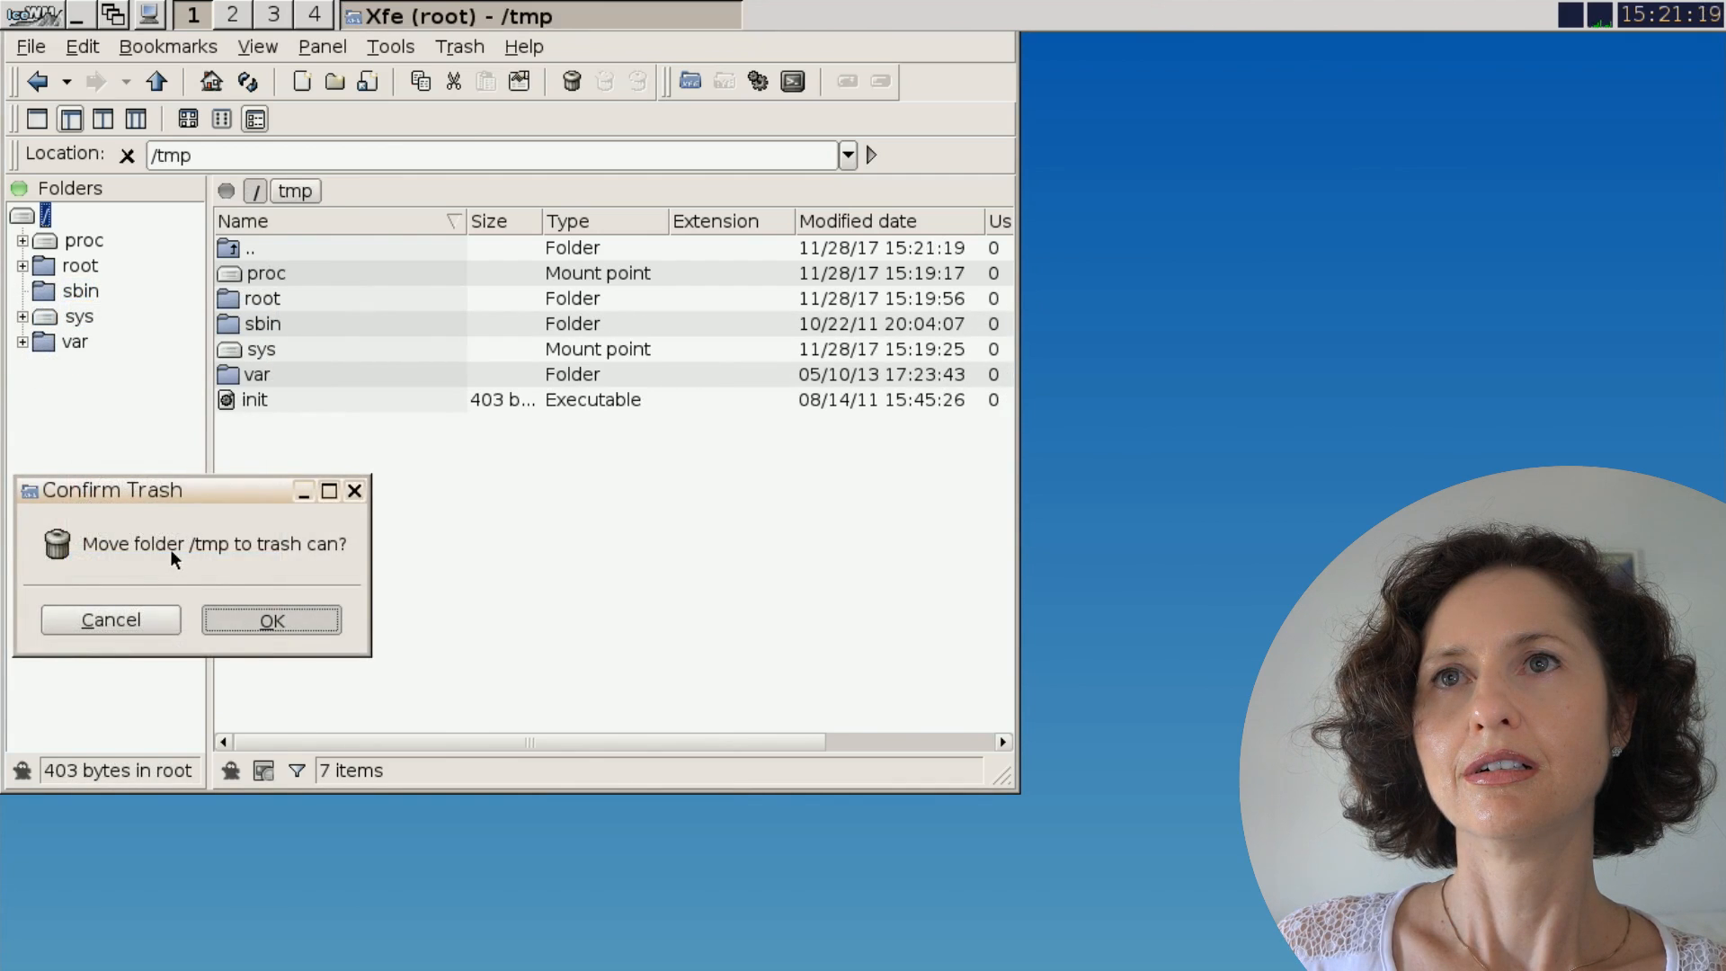
pyautogui.press('Escape')
# - Move the /var folder to the trash and confirm the removal
pyautogui.click(67, 346)
pyautogui.rightClick(67, 345)
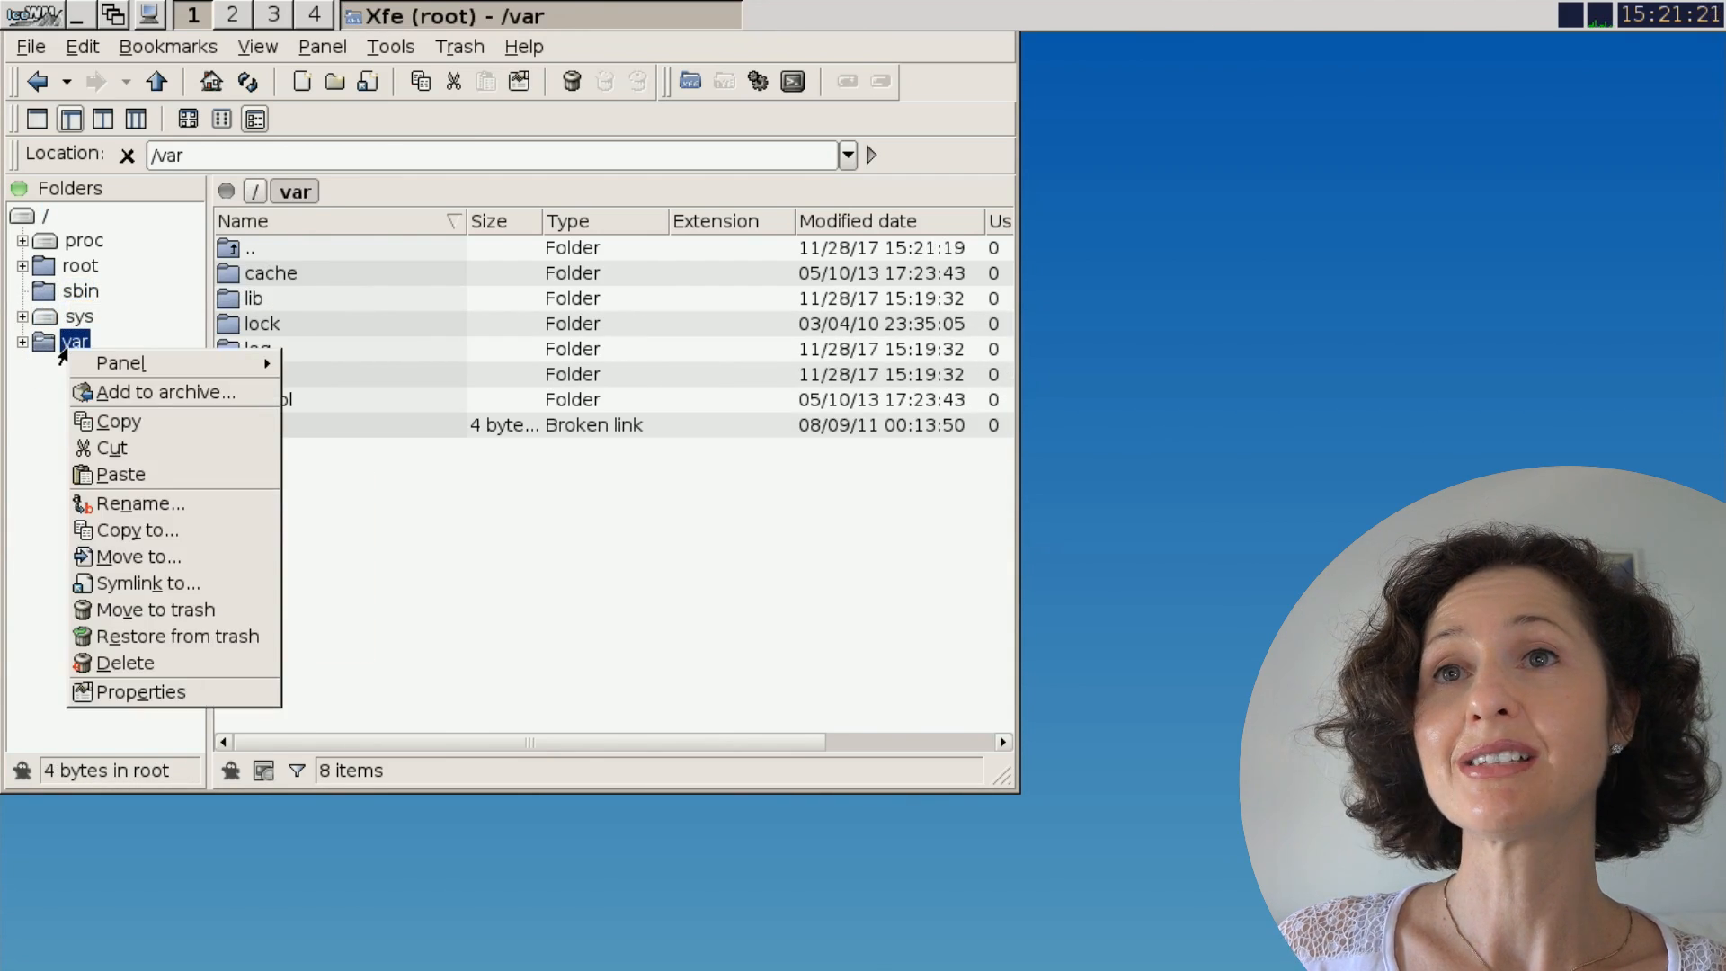
pyautogui.click(176, 611)
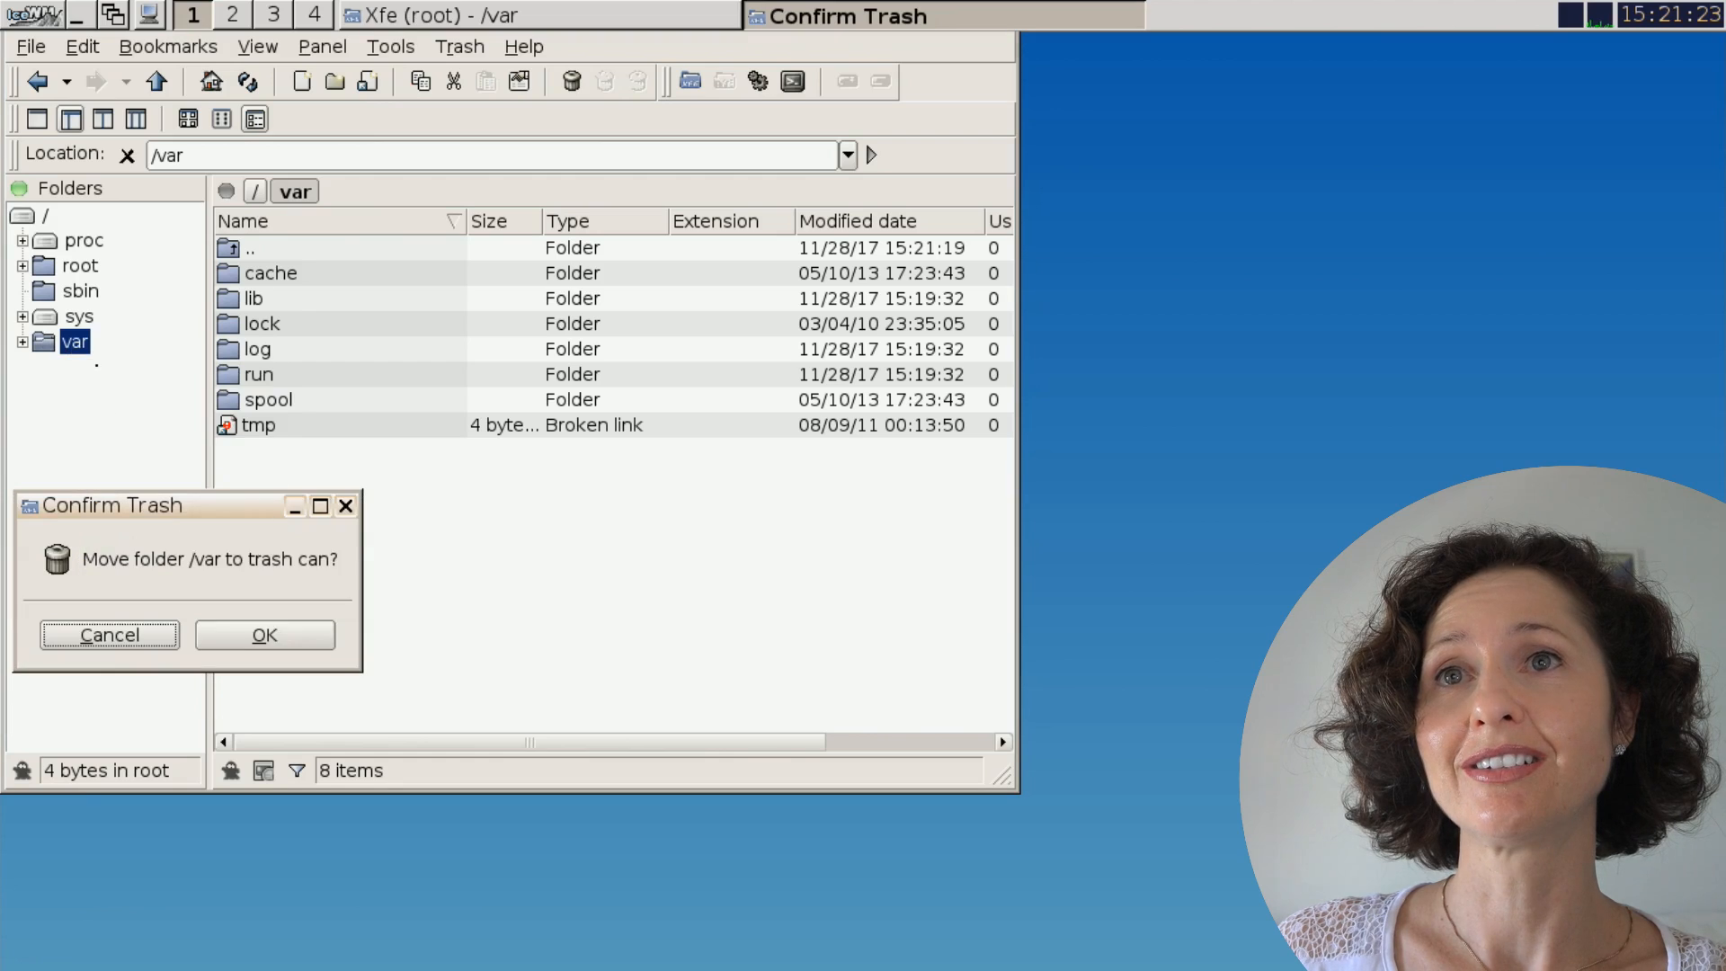
pyautogui.click(221, 636)
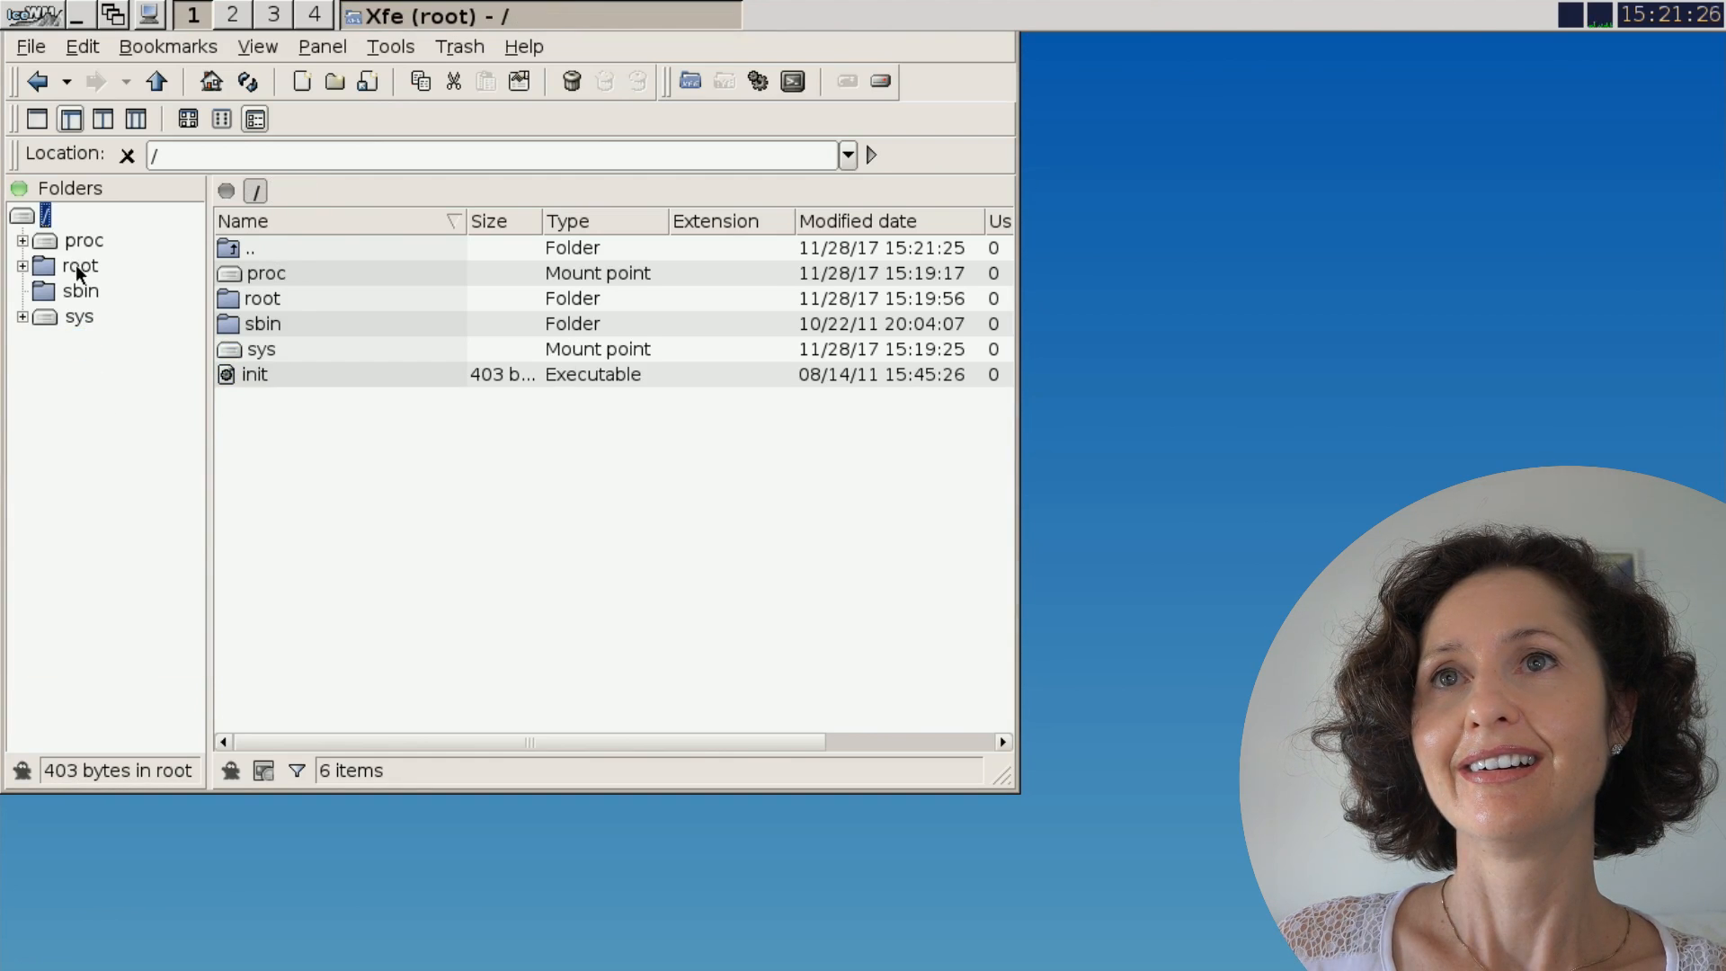
# - Try to move the /root folder to the trash from the folder tree and dismiss the error
pyautogui.click(79, 268)
pyautogui.rightClick(79, 268)
pyautogui.click(152, 528)
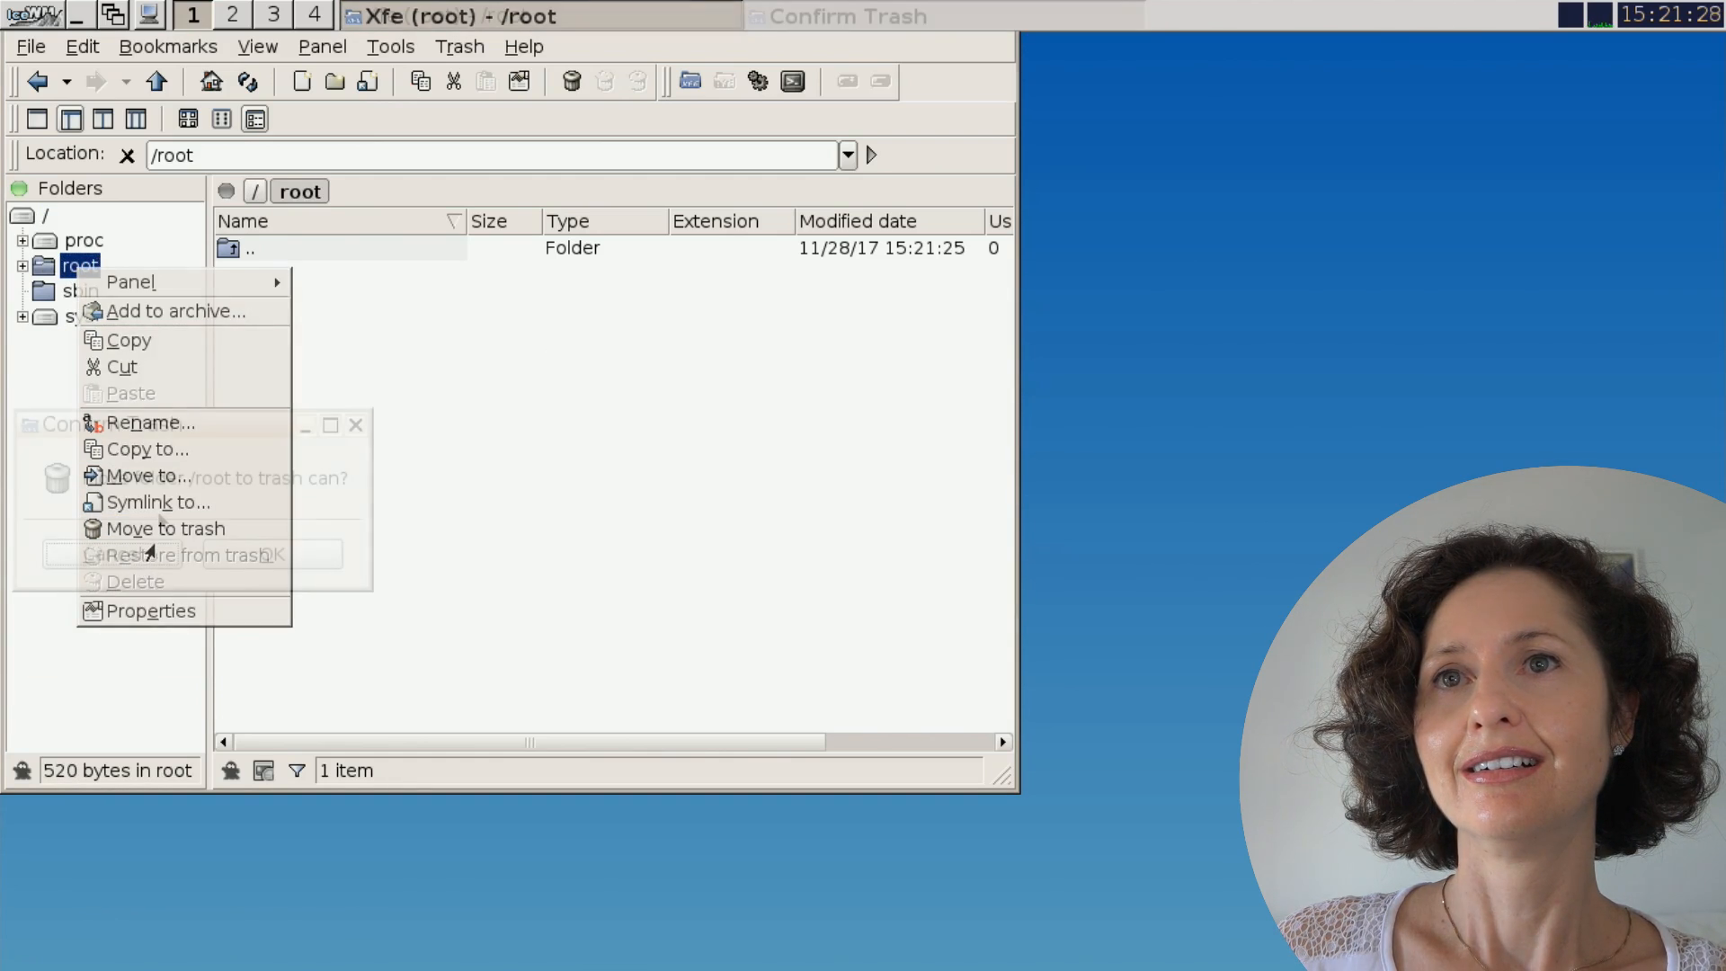
pyautogui.click(214, 545)
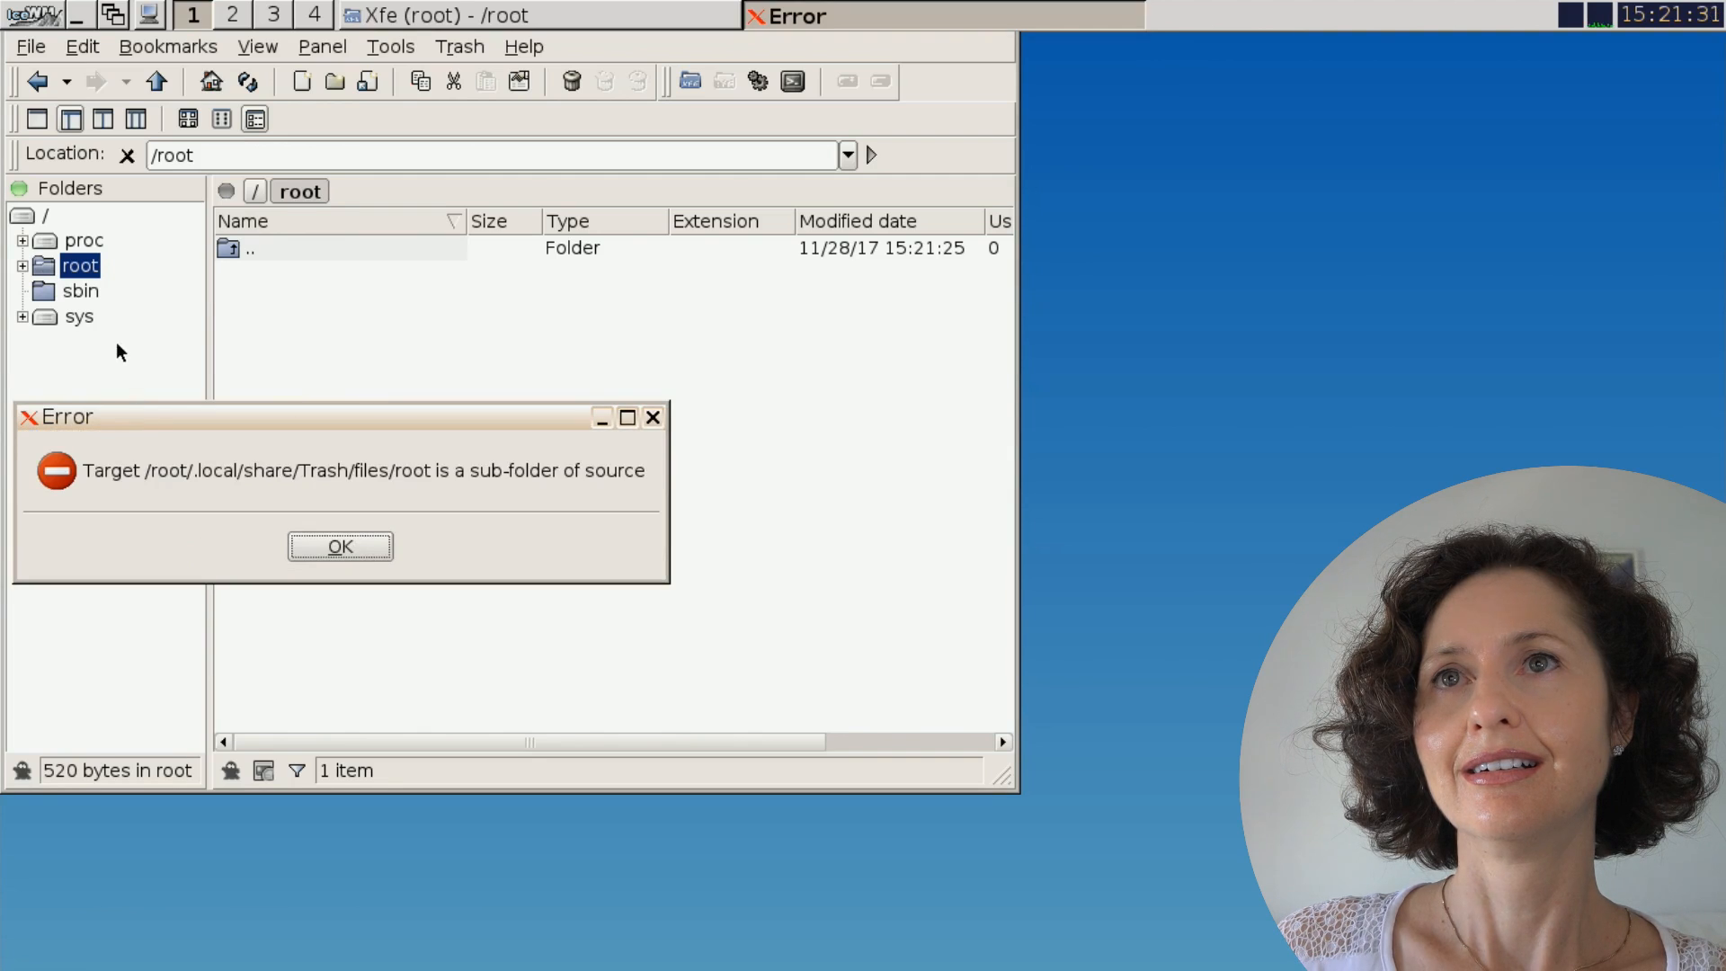
pyautogui.click(291, 547)
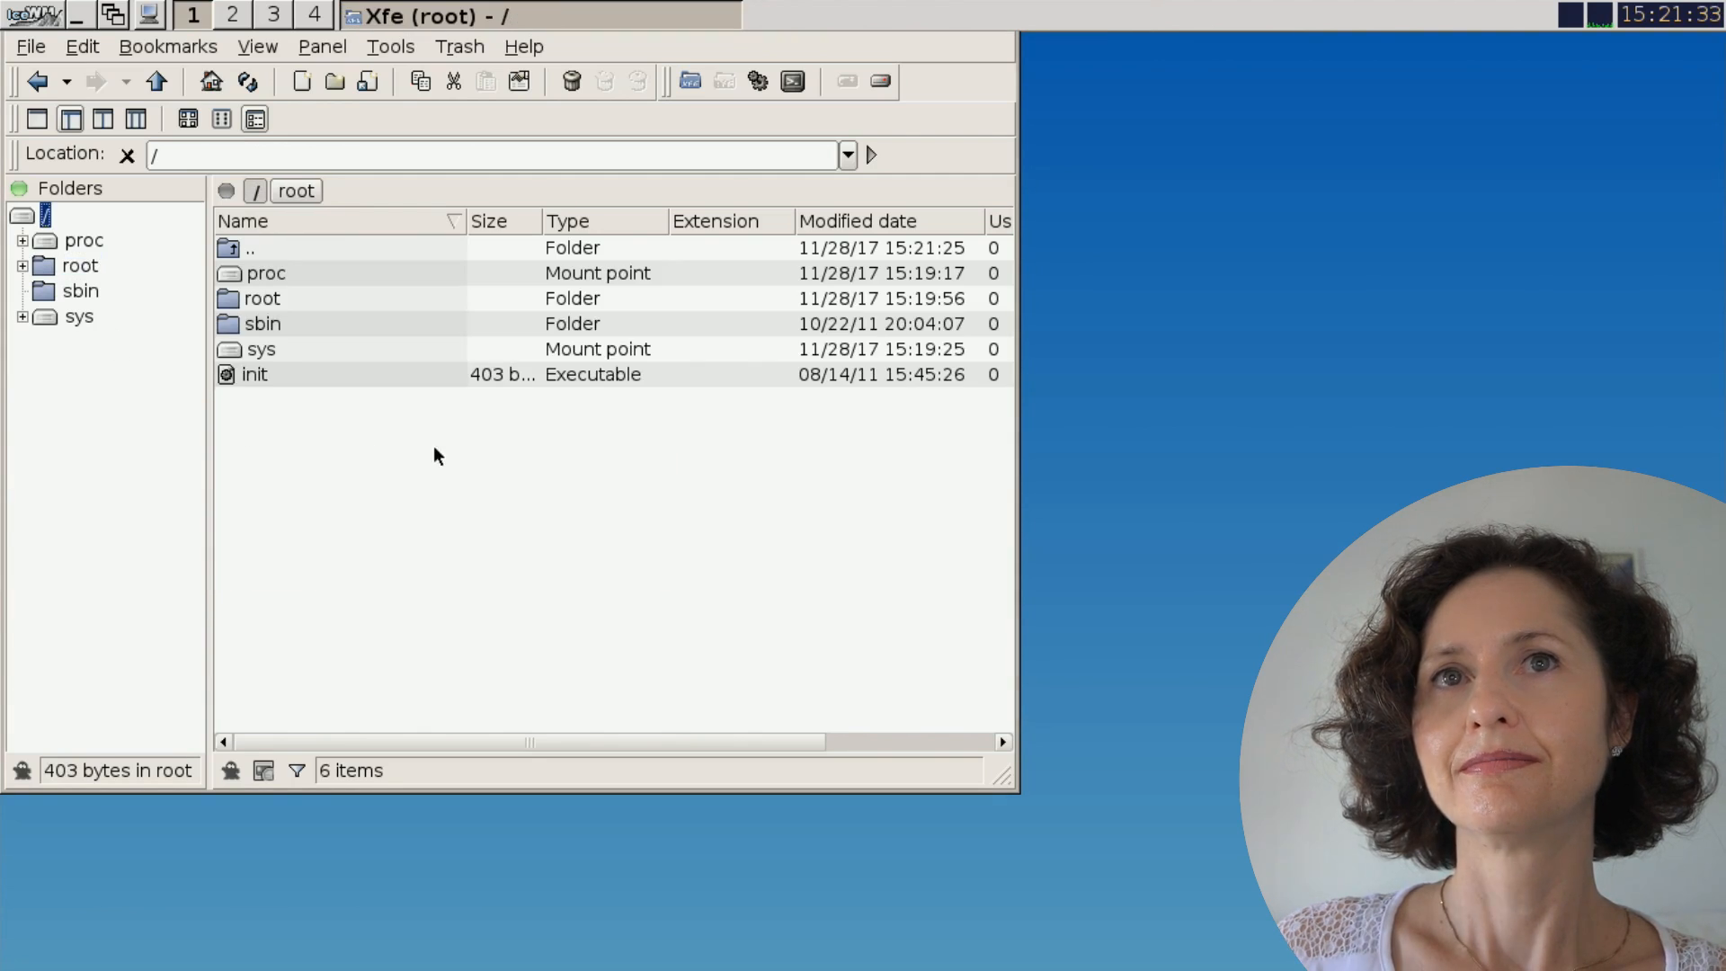
# - Move the /sbin folder to the trash and confirm the removal
pyautogui.click(79, 293)
pyautogui.rightClick(56, 296)
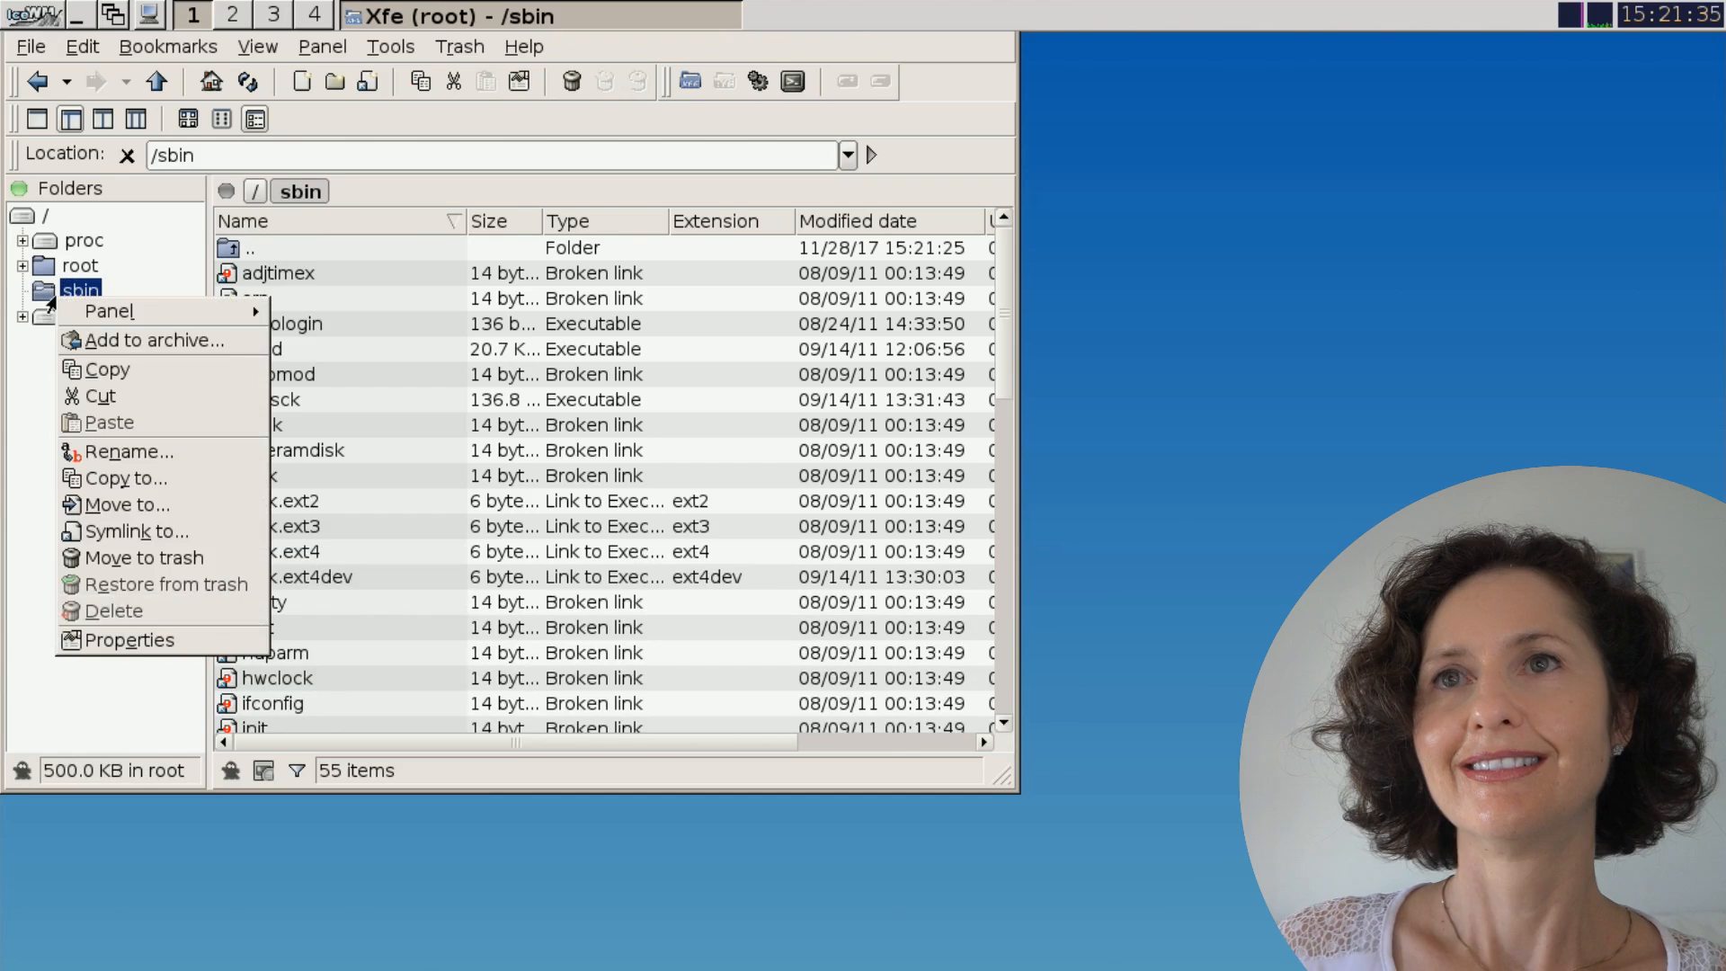
pyautogui.click(153, 556)
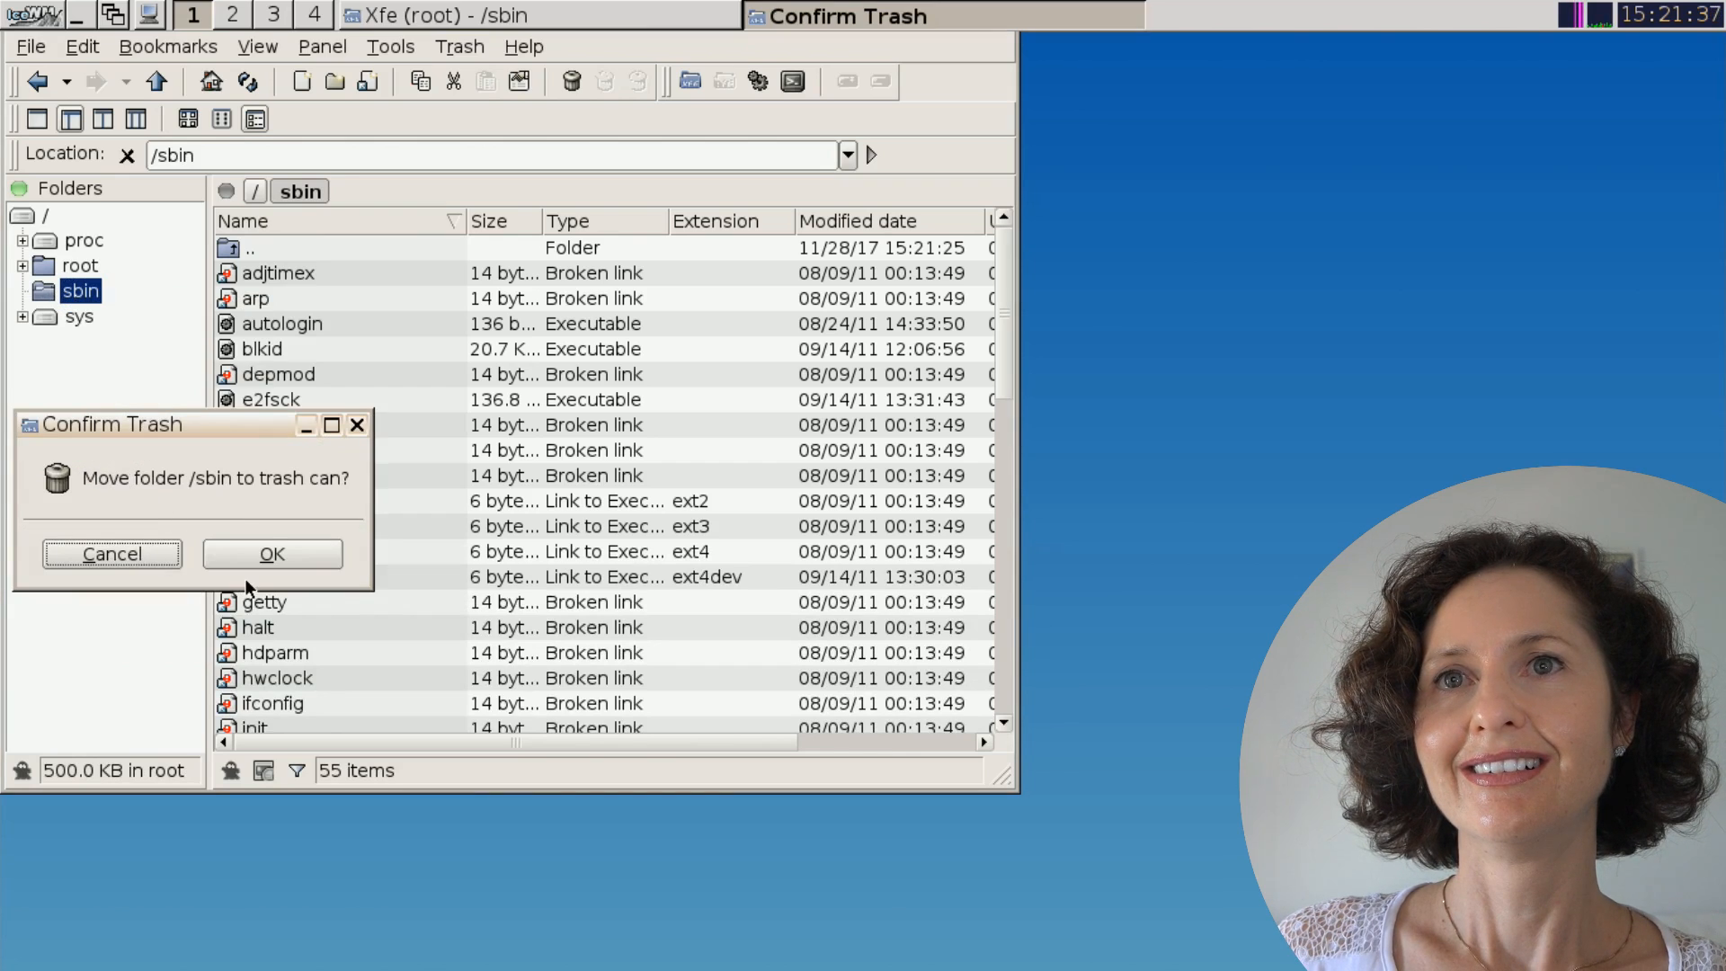
pyautogui.click(261, 557)
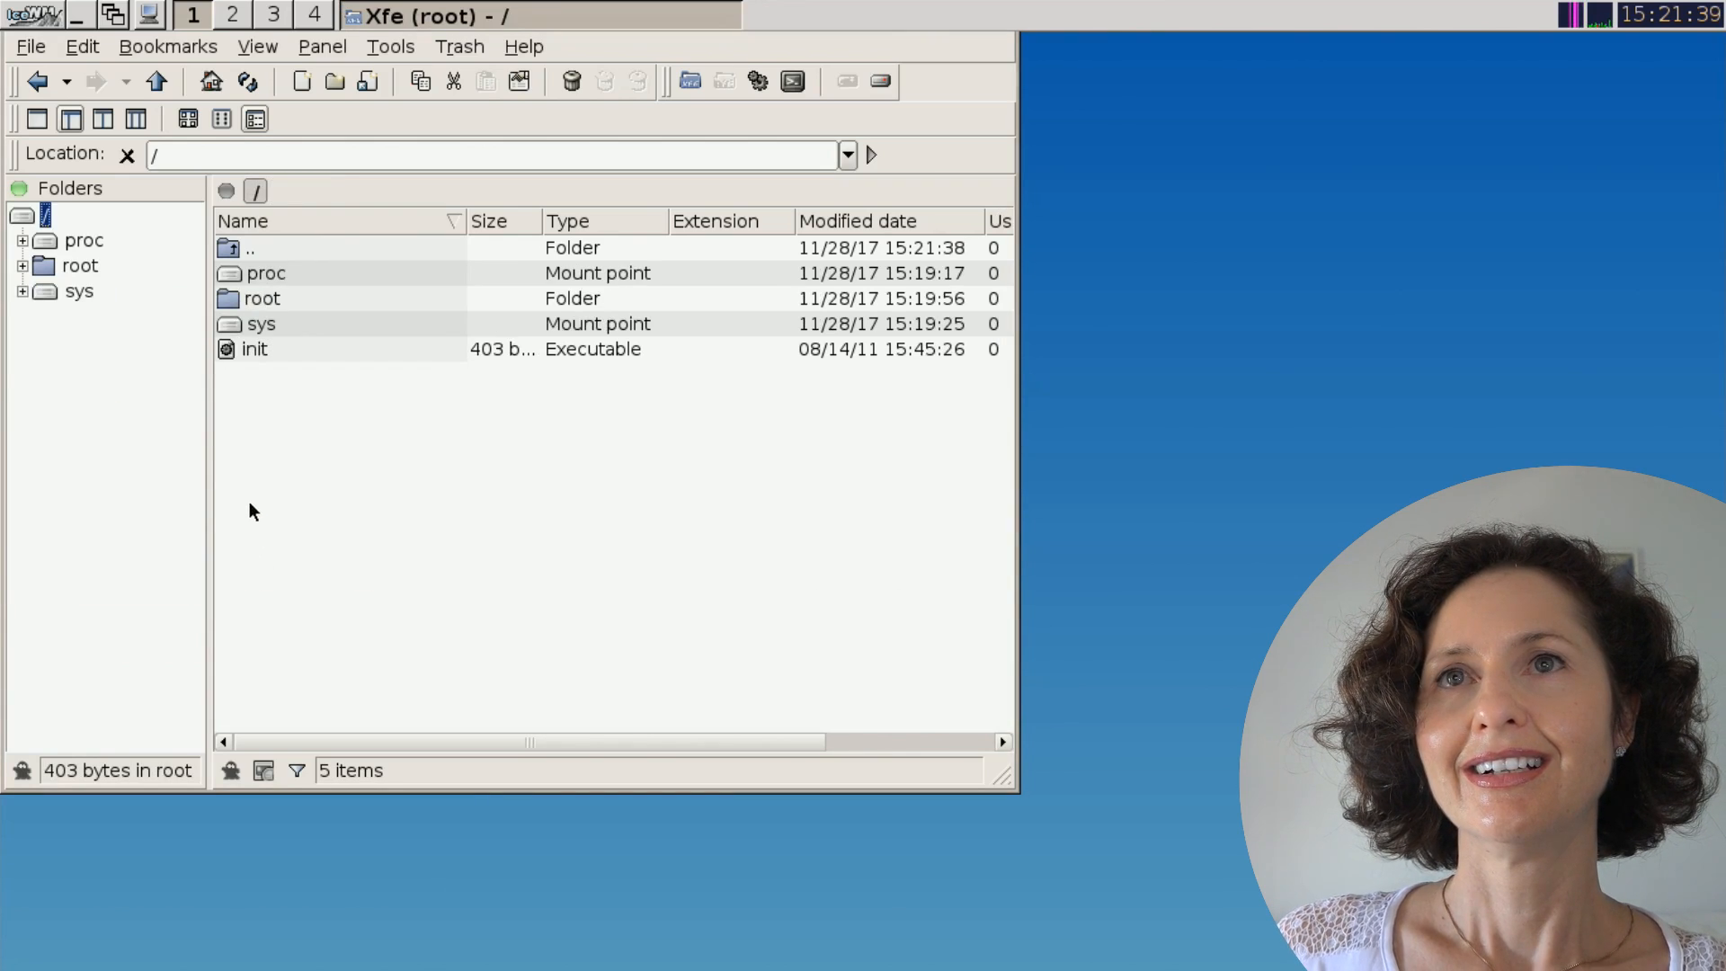
# - Try to trash the root folder again from the file list of / and close the error
pyautogui.rightClick(280, 296)
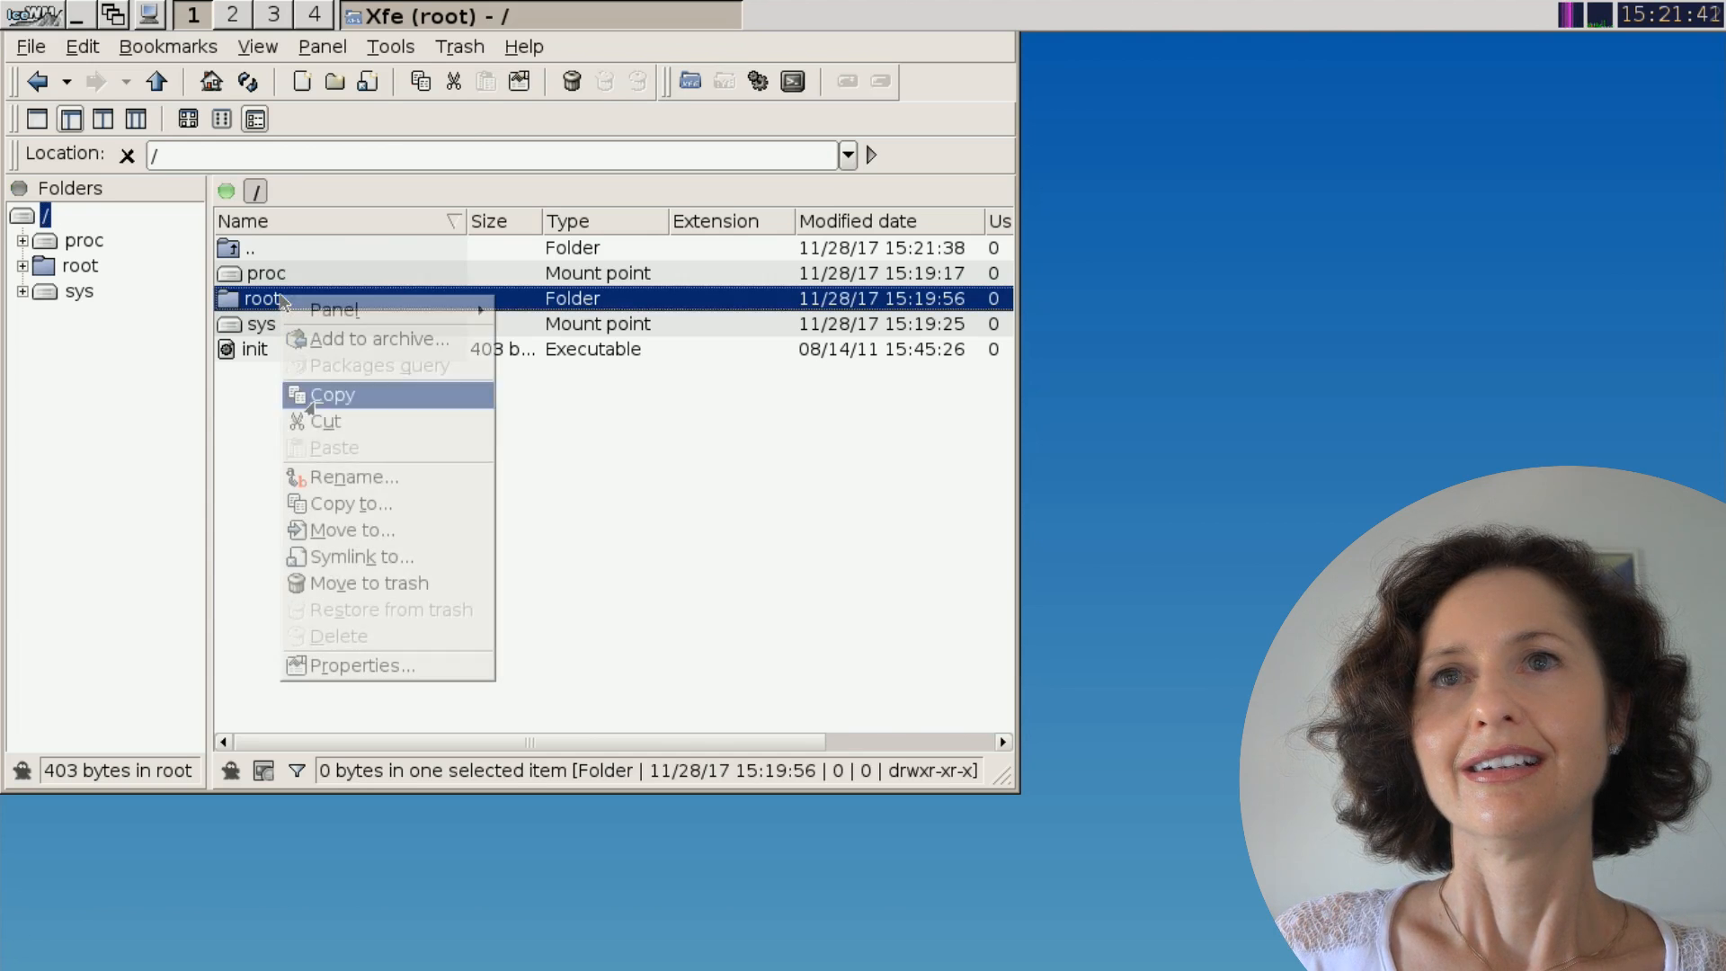
pyautogui.click(370, 583)
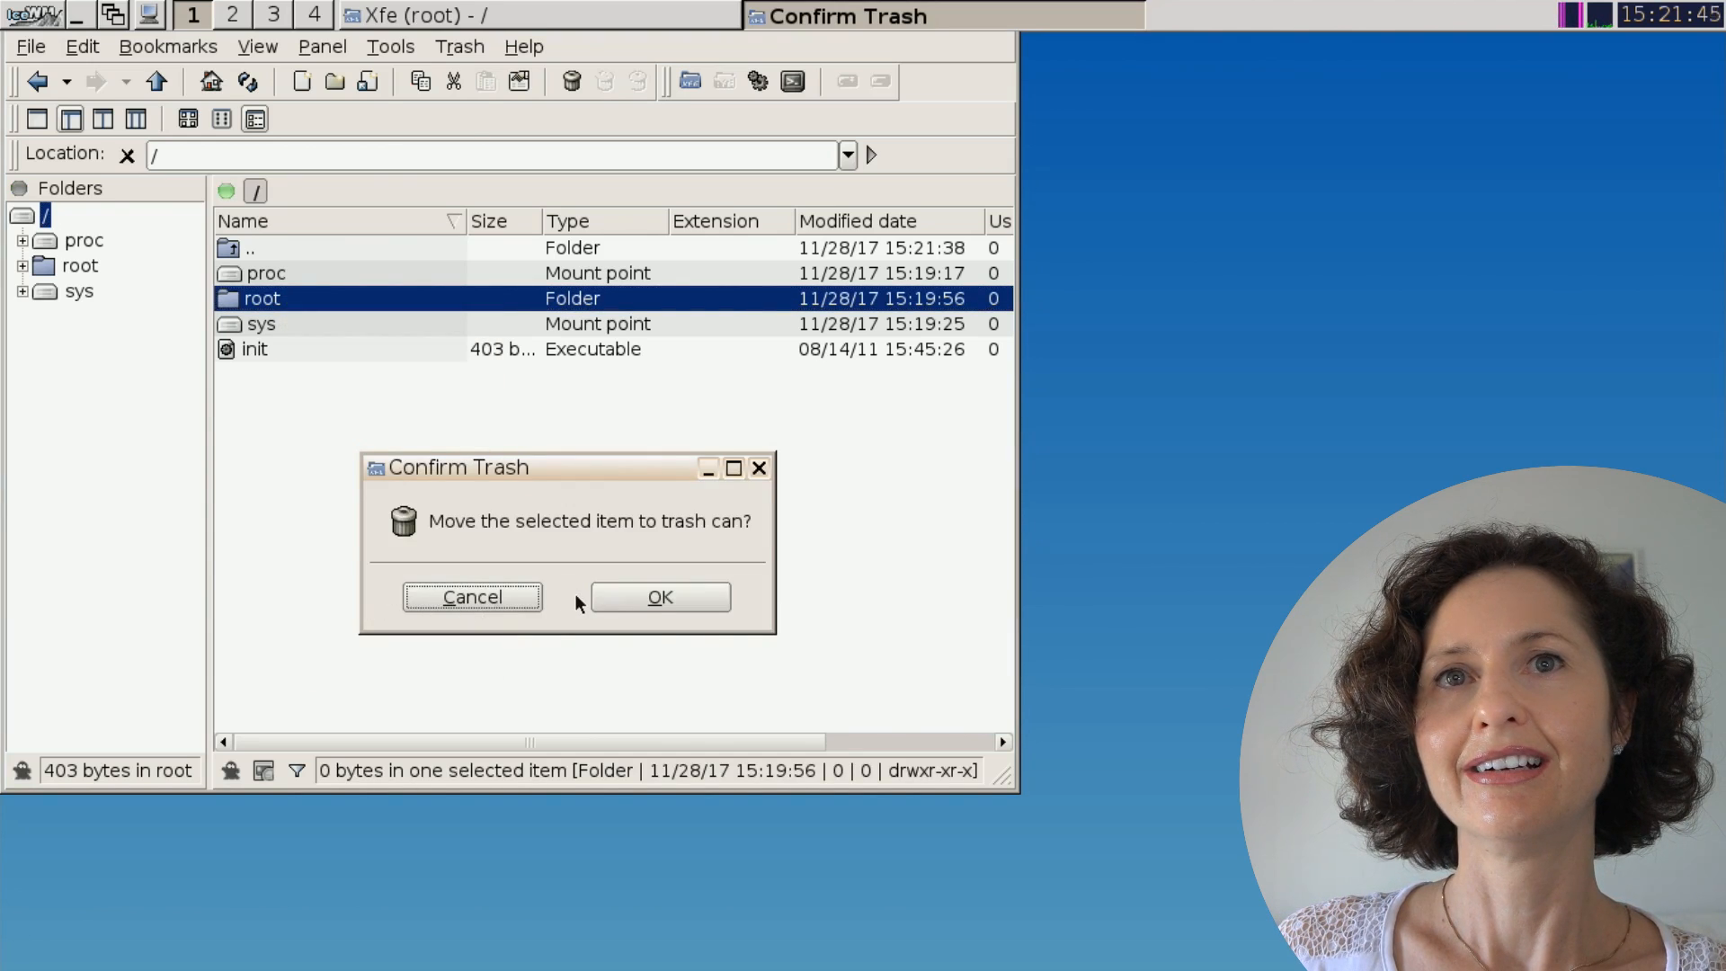
pyautogui.click(601, 600)
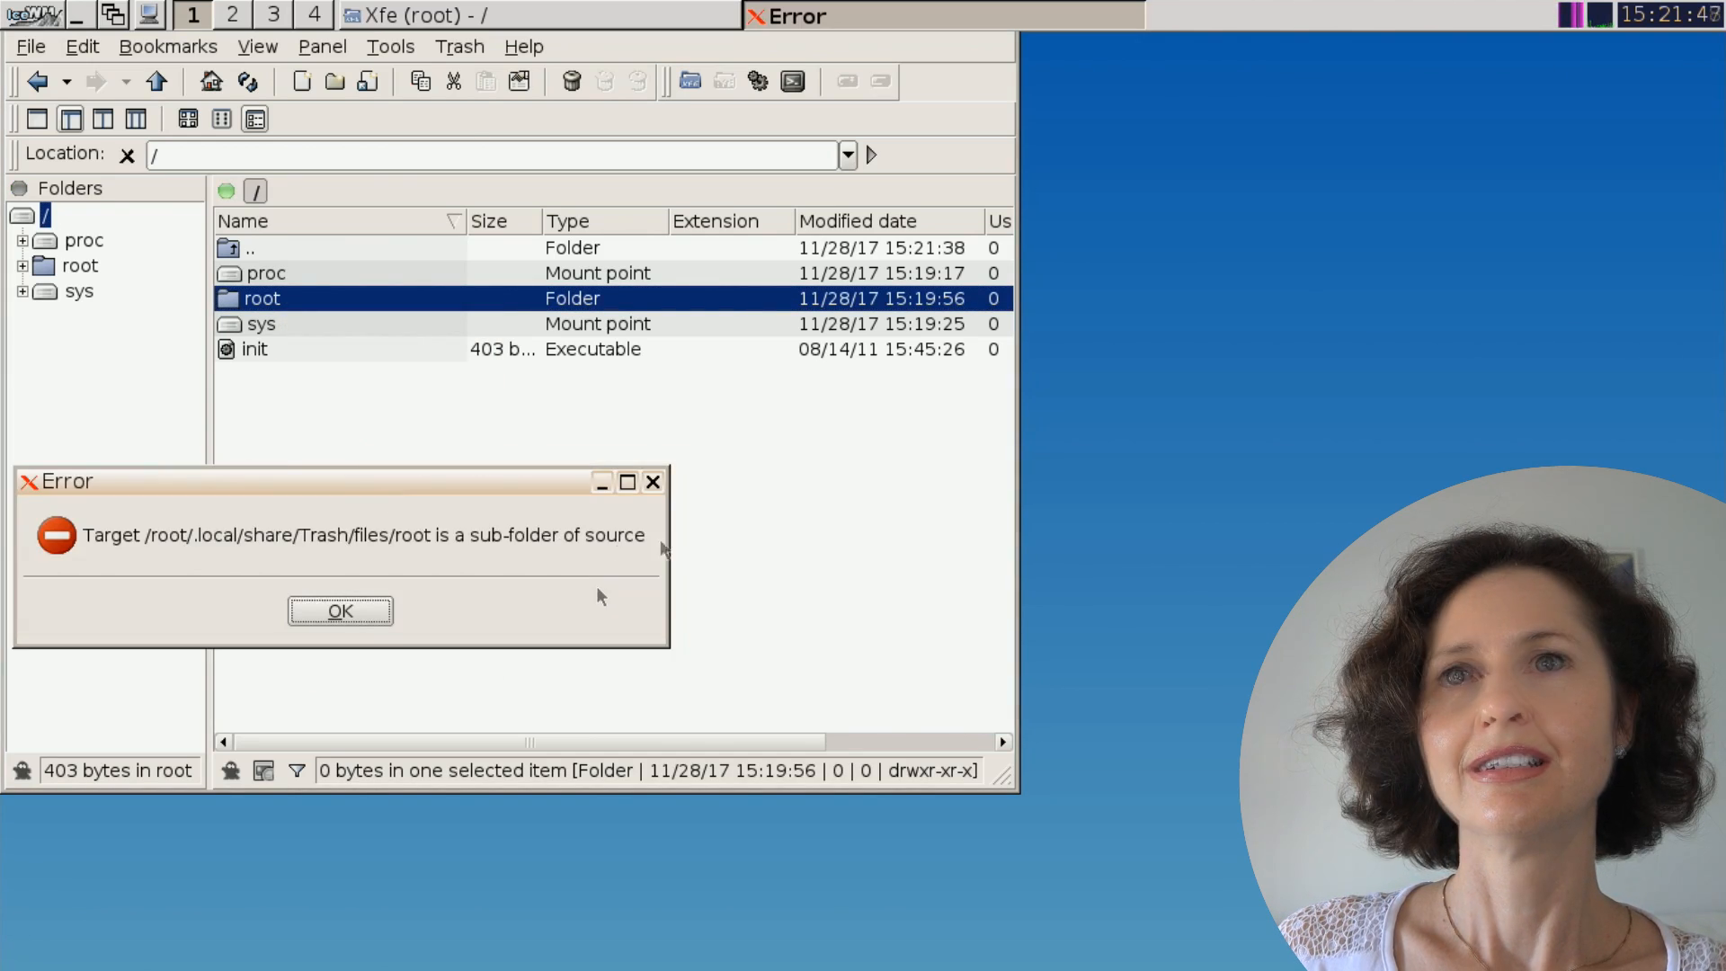
pyautogui.click(651, 484)
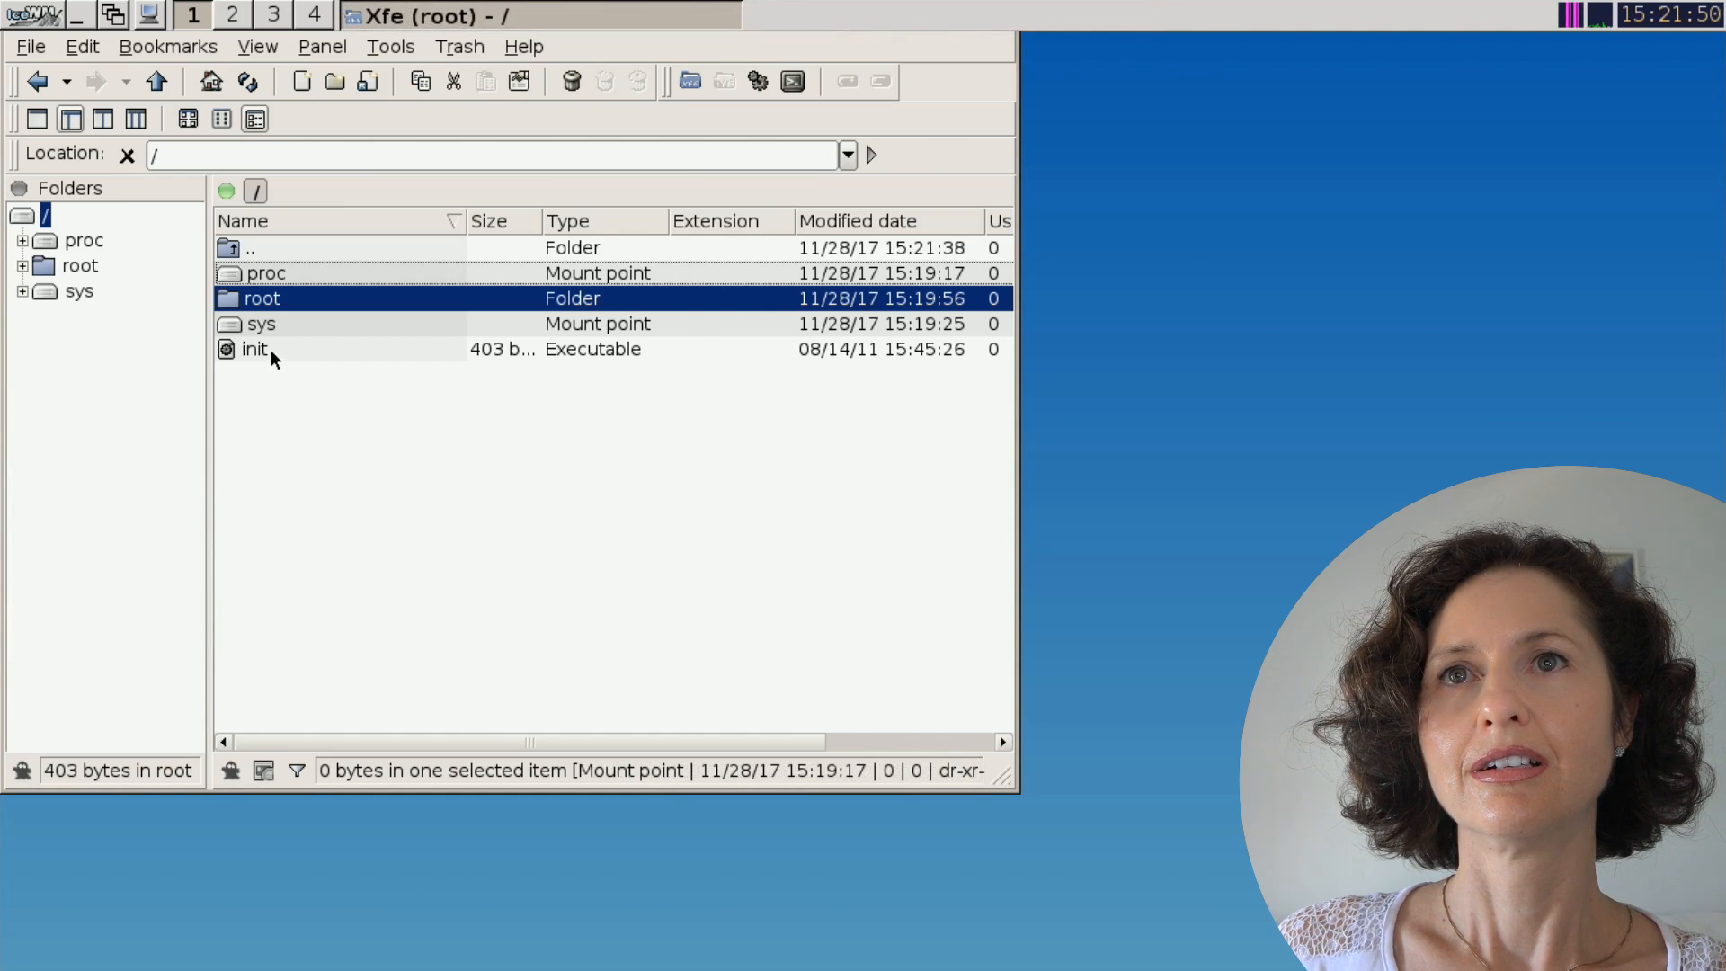
# - Move the init executable in / to the trash and confirm the removal
pyautogui.click(271, 349)
pyautogui.rightClick(272, 348)
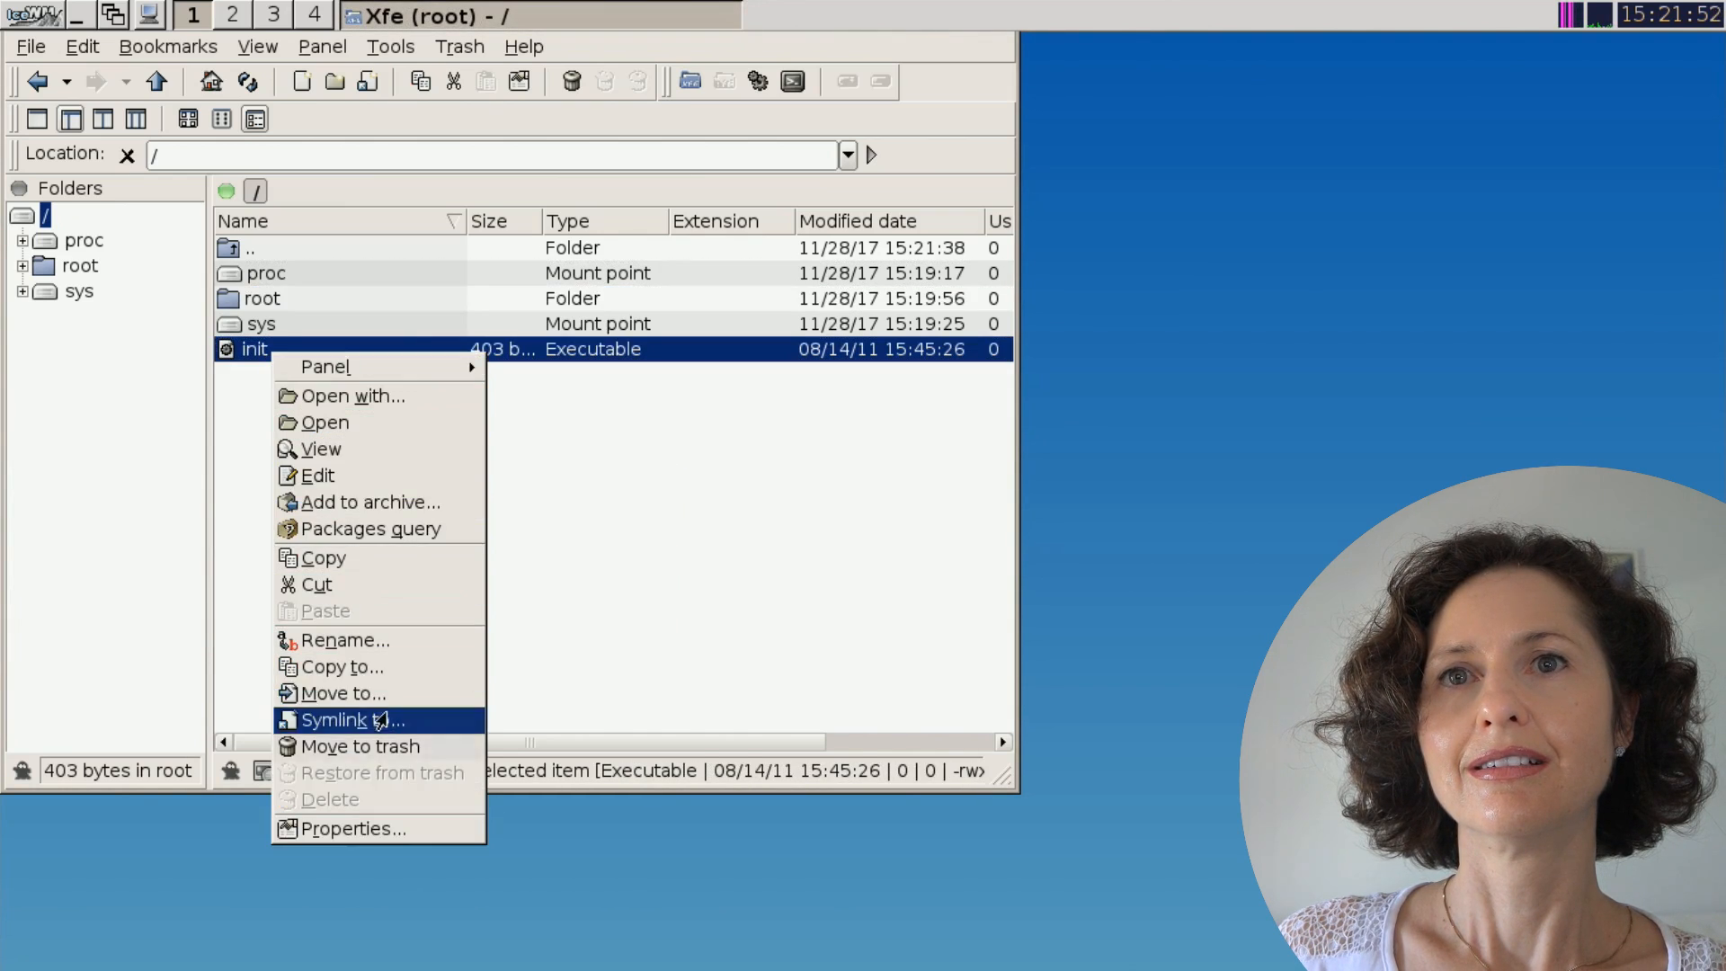
pyautogui.click(392, 741)
pyautogui.click(710, 764)
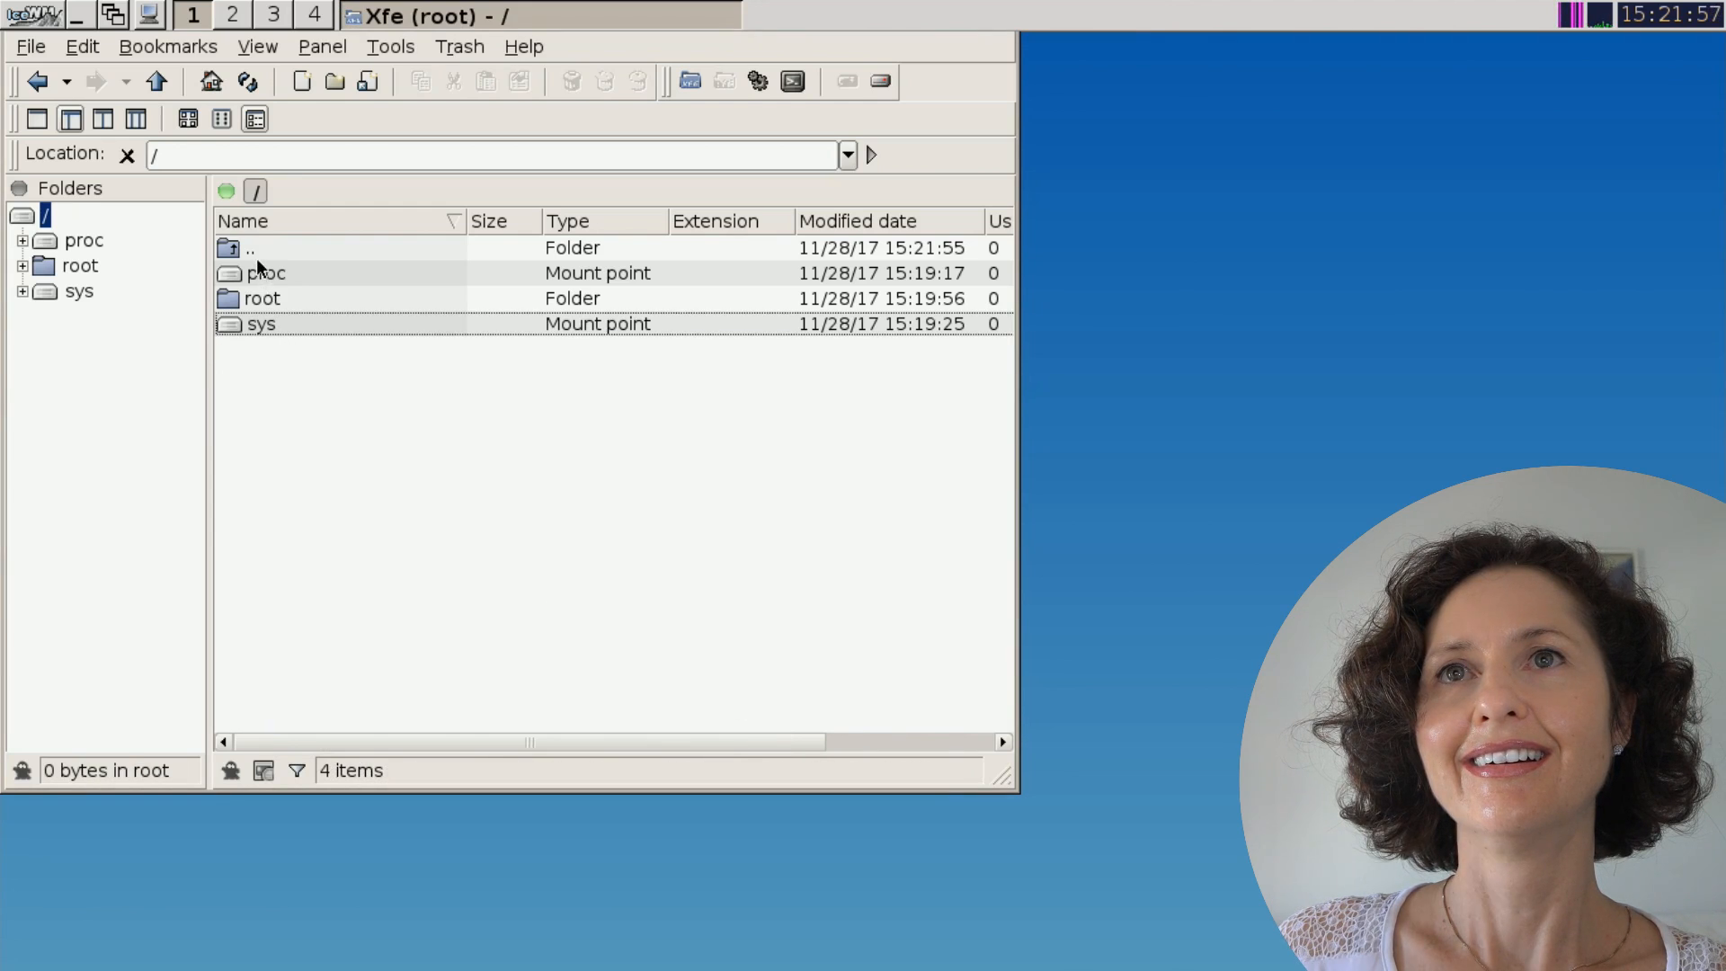
# - Try to move the sys mount point to the trash, cancel at the copy error and dismiss the cancellation notice
pyautogui.rightClick(266, 324)
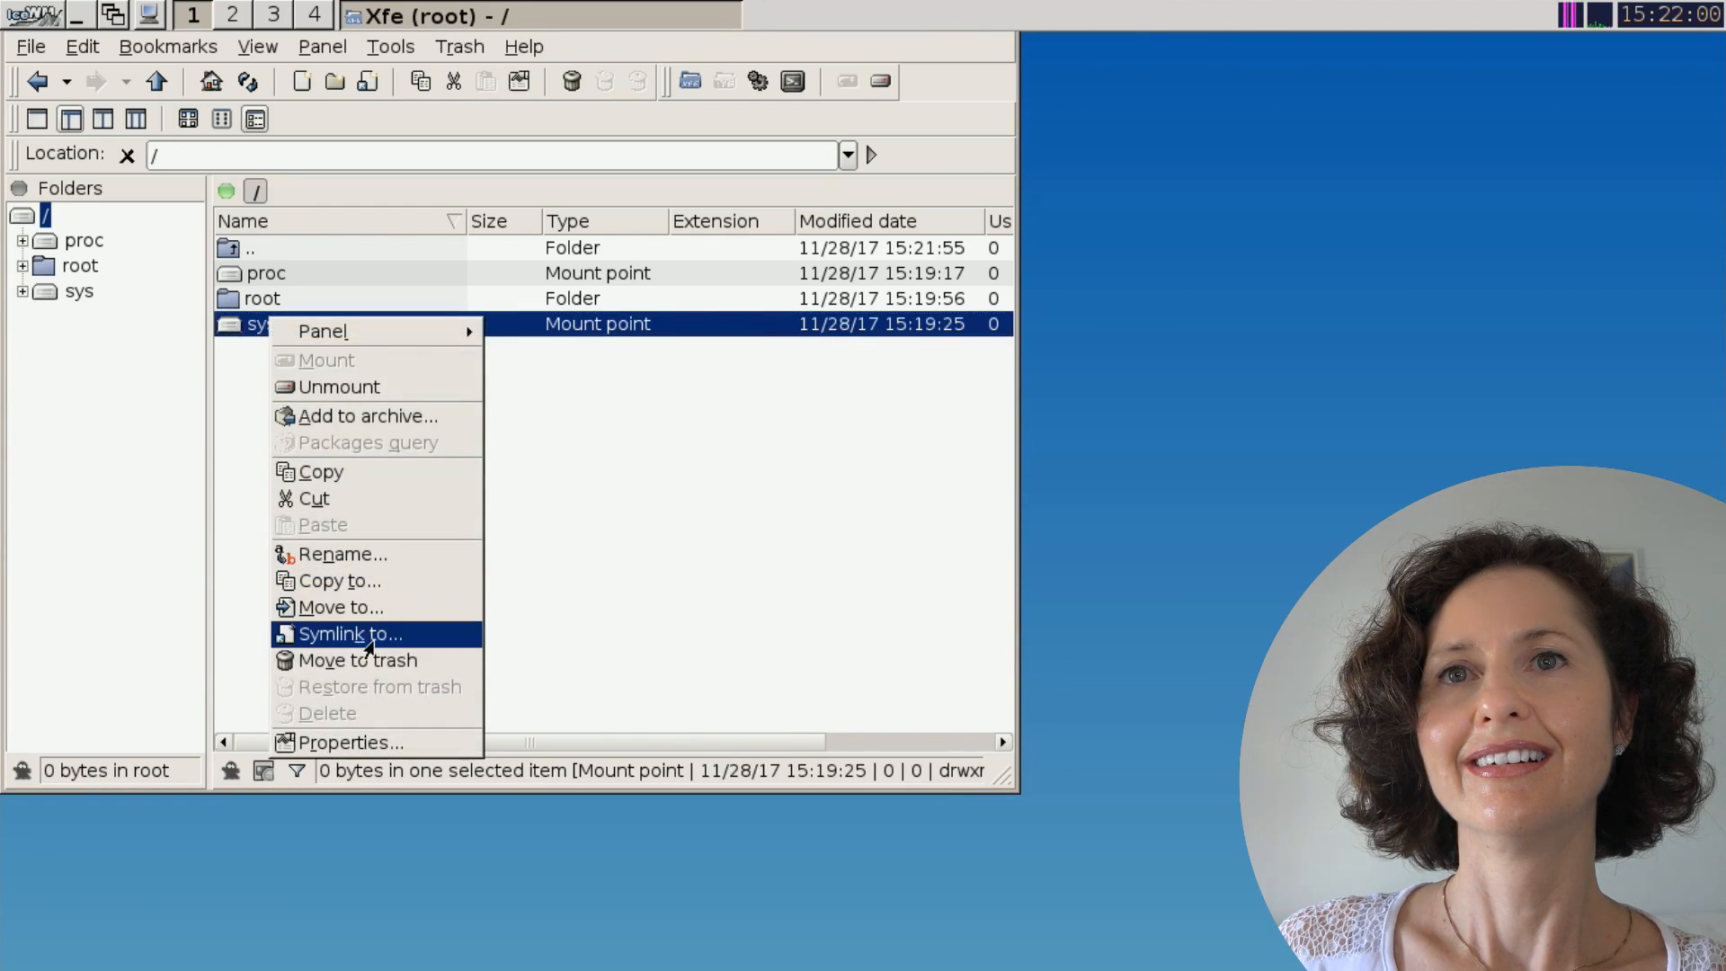
pyautogui.click(375, 662)
pyautogui.press('Return')
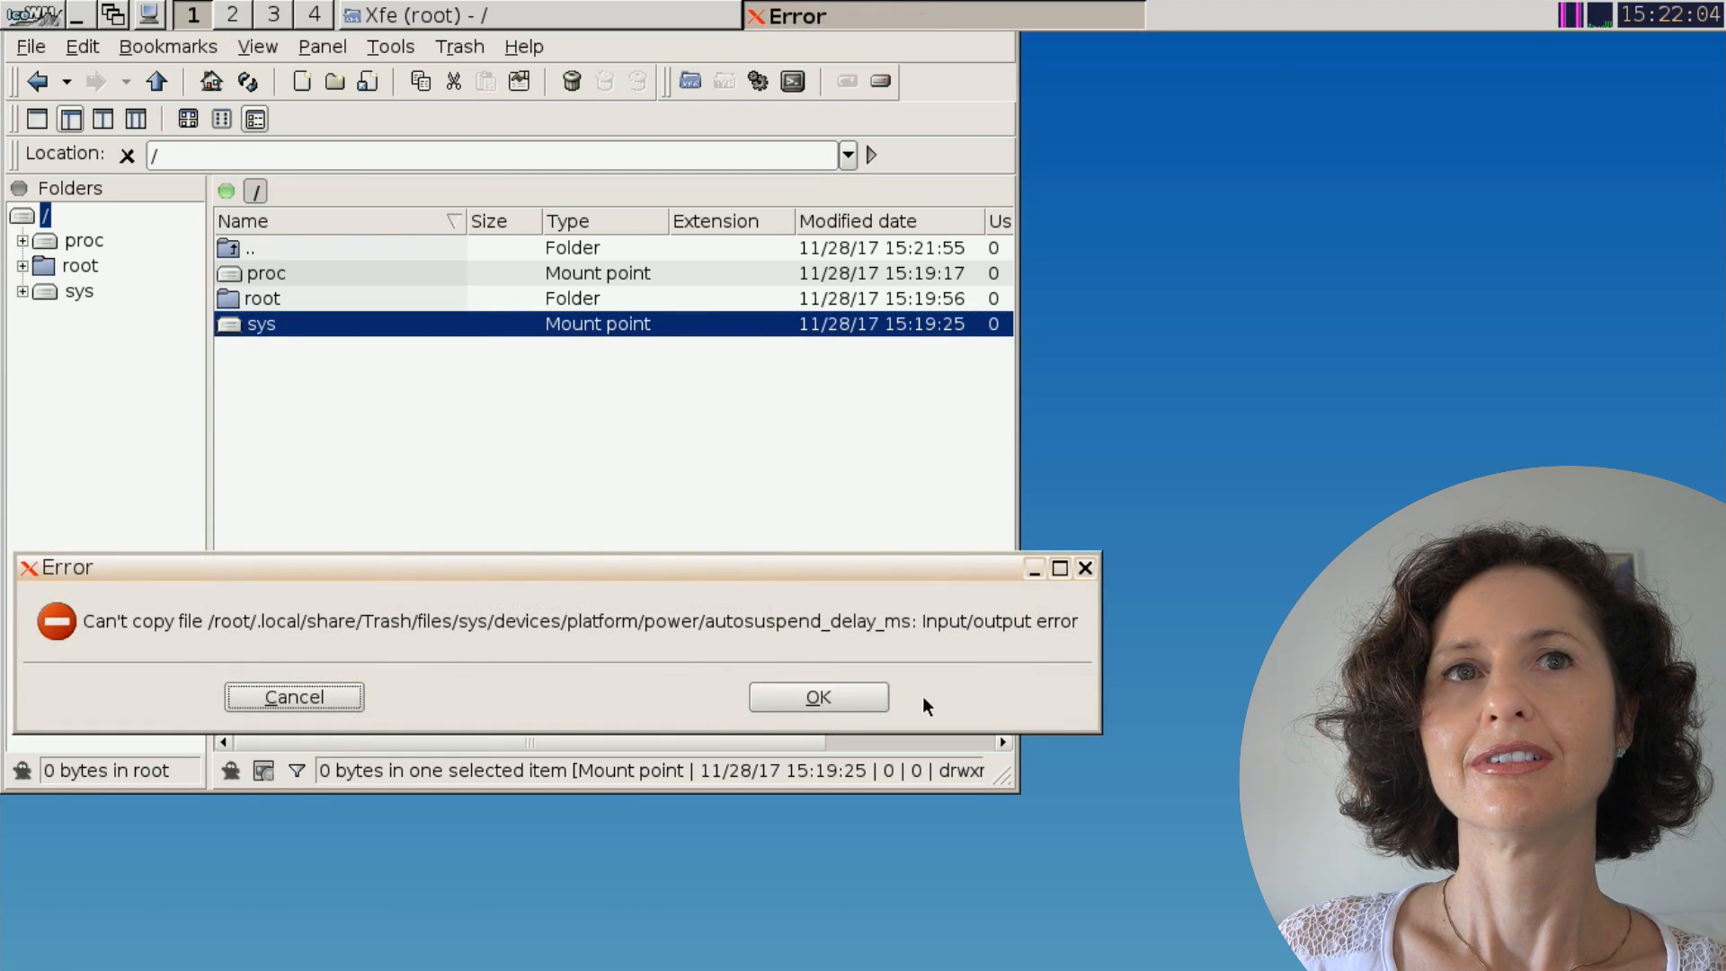
pyautogui.click(1083, 567)
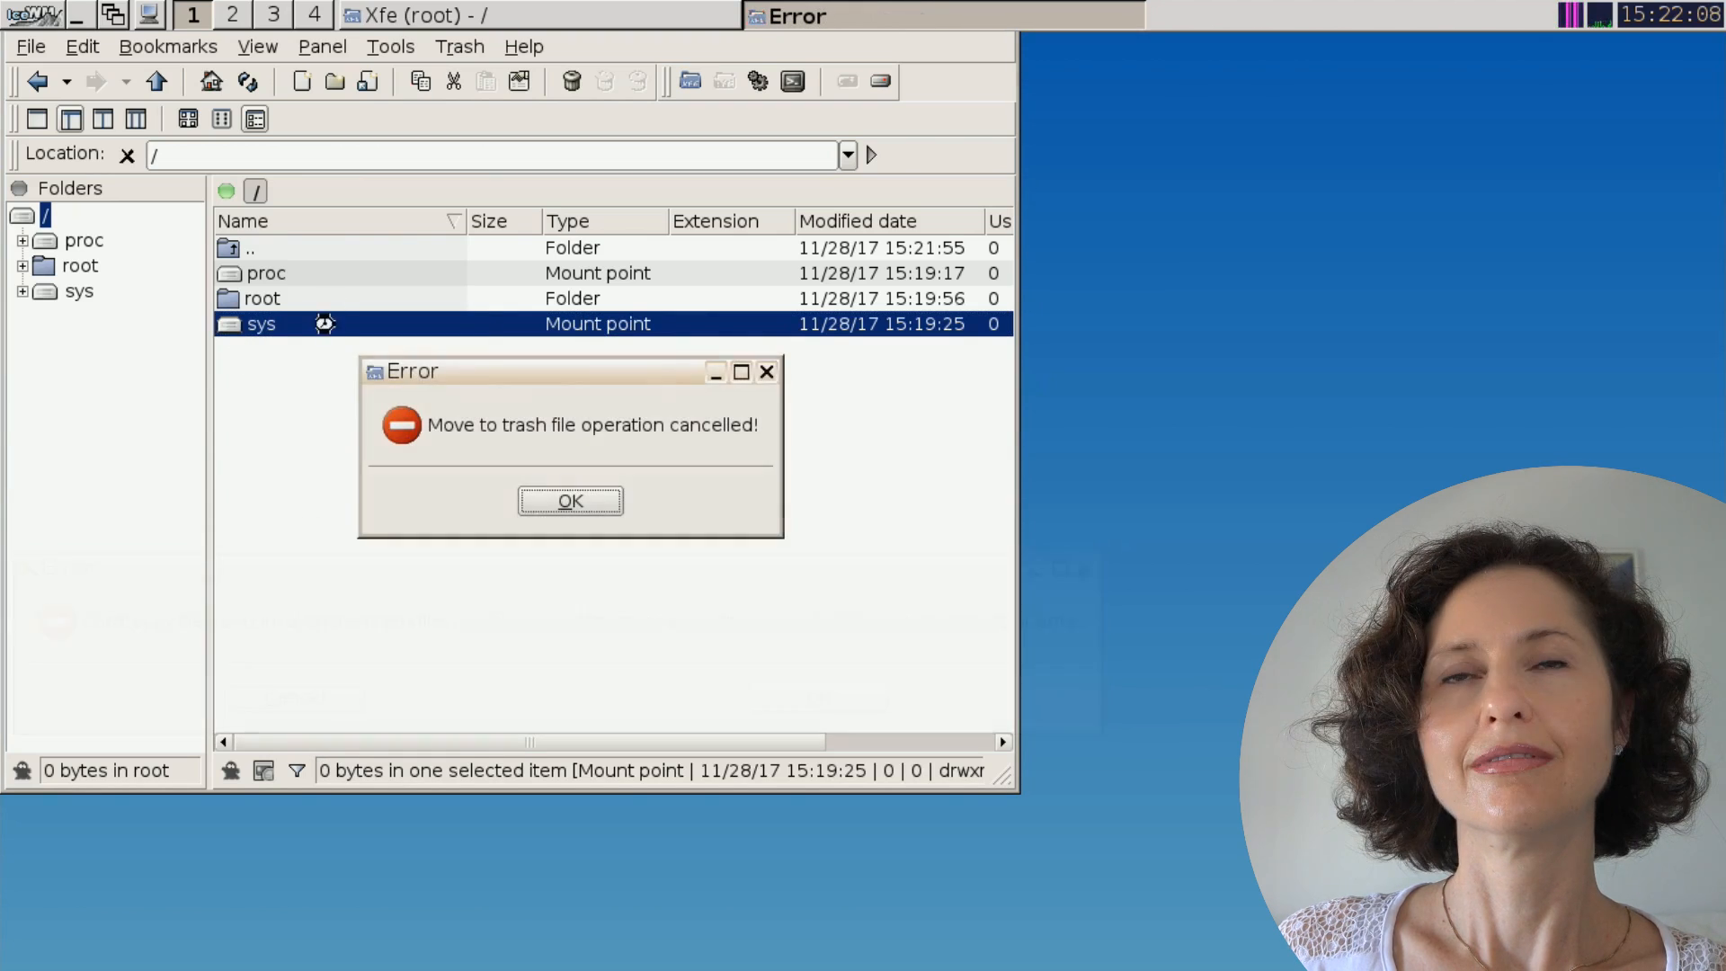
pyautogui.click(586, 501)
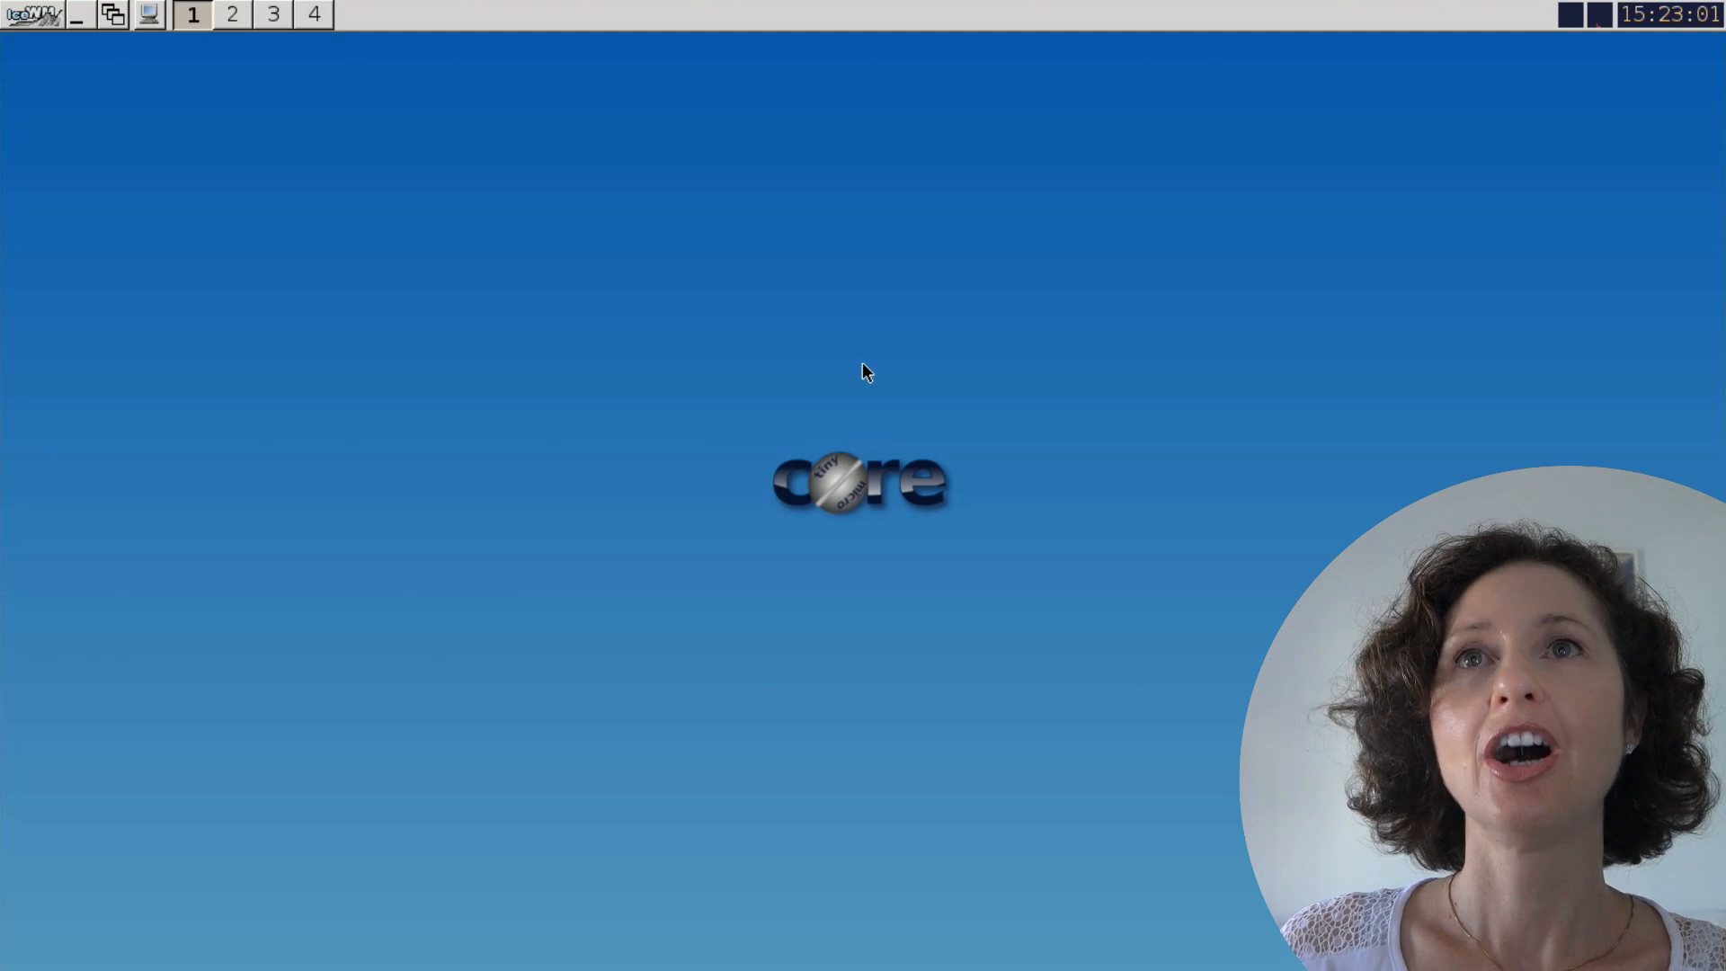
# - Launch Xfe as super user from the installed applications and accept the root warning to check the system folders
pyautogui.click(49, 8)
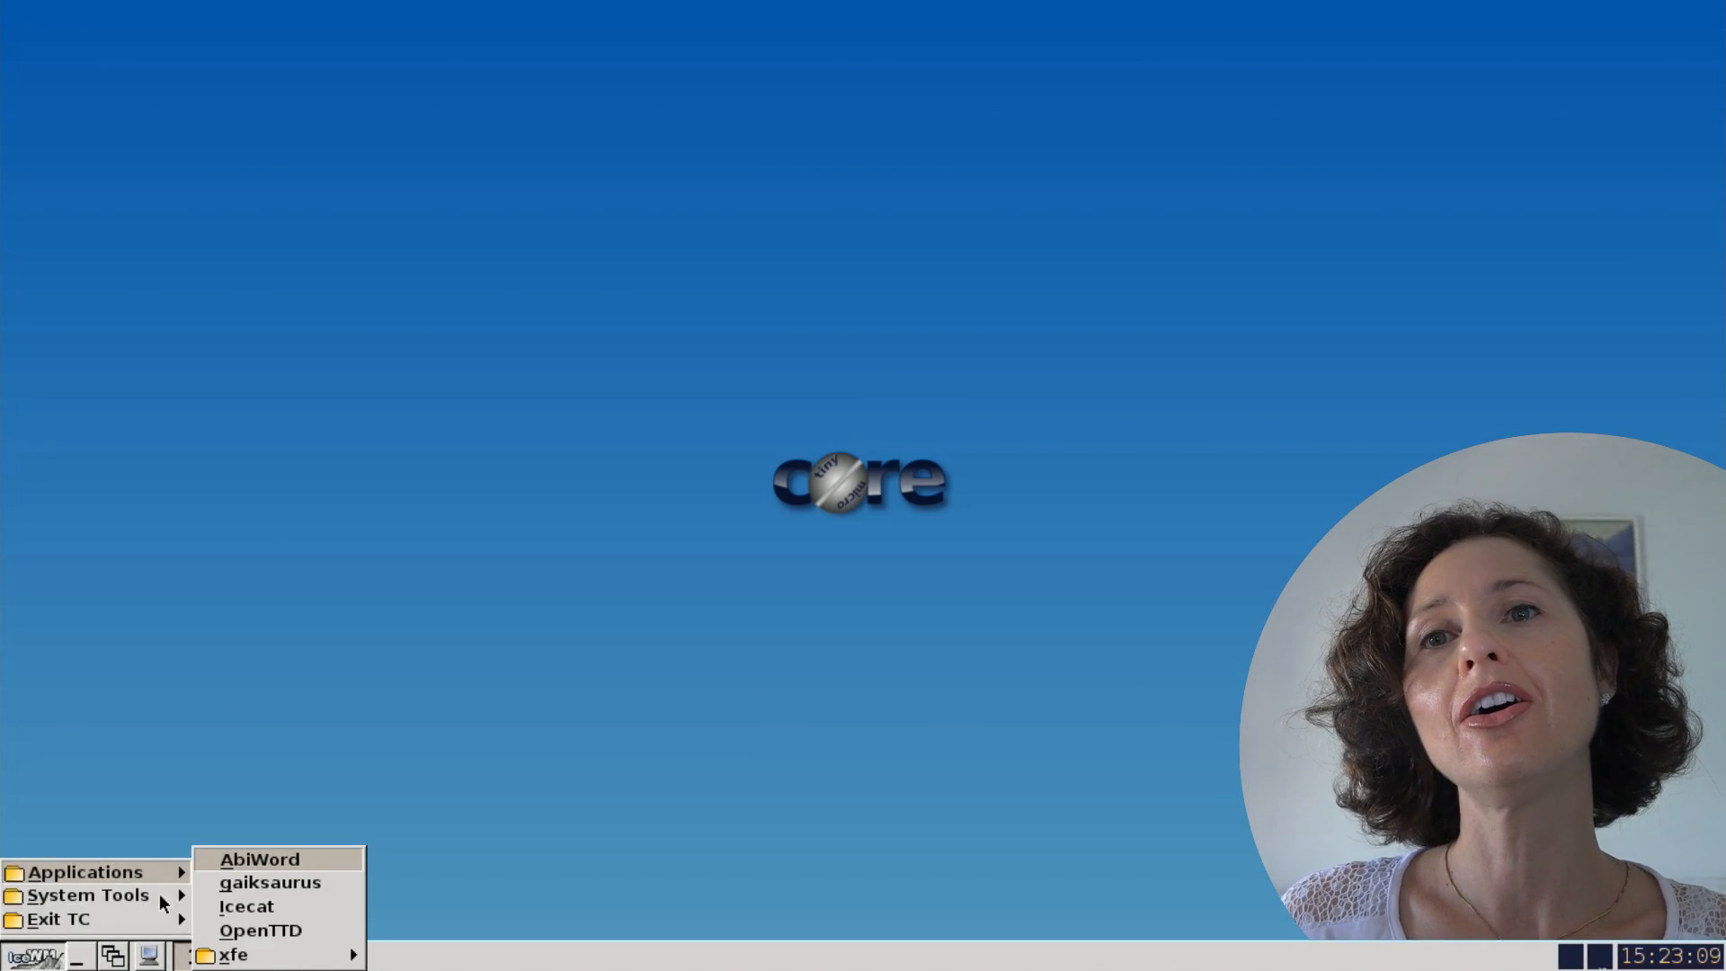
pyautogui.click(233, 958)
pyautogui.click(452, 957)
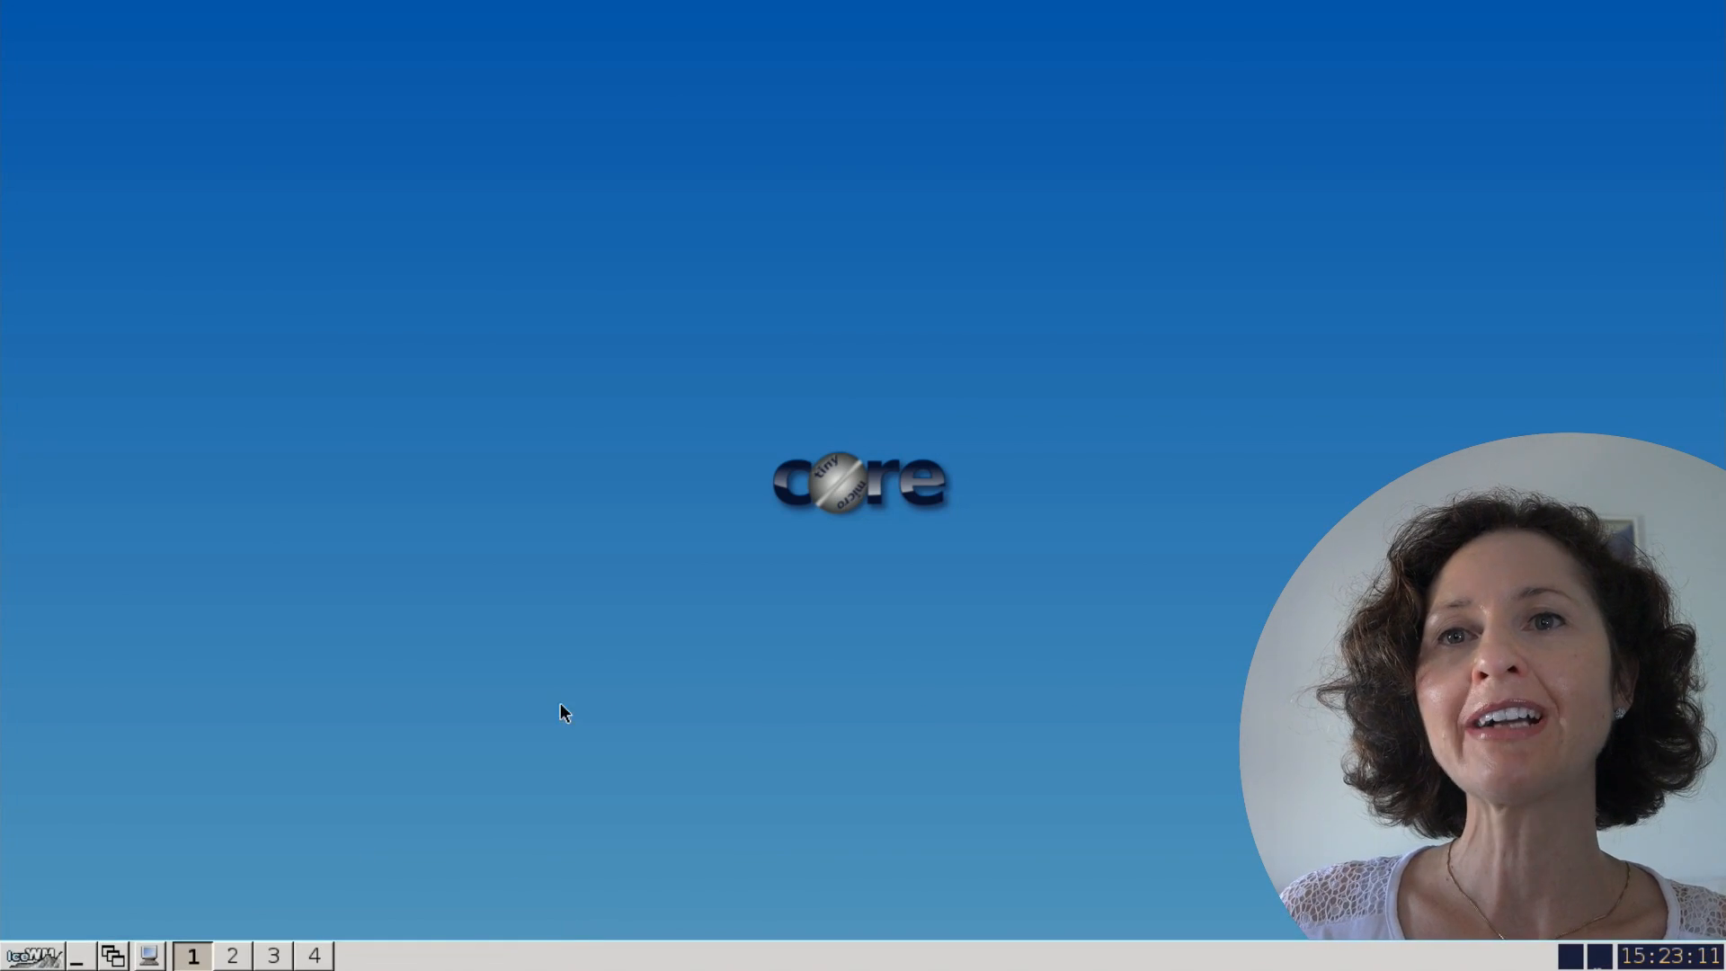
pyautogui.click(527, 582)
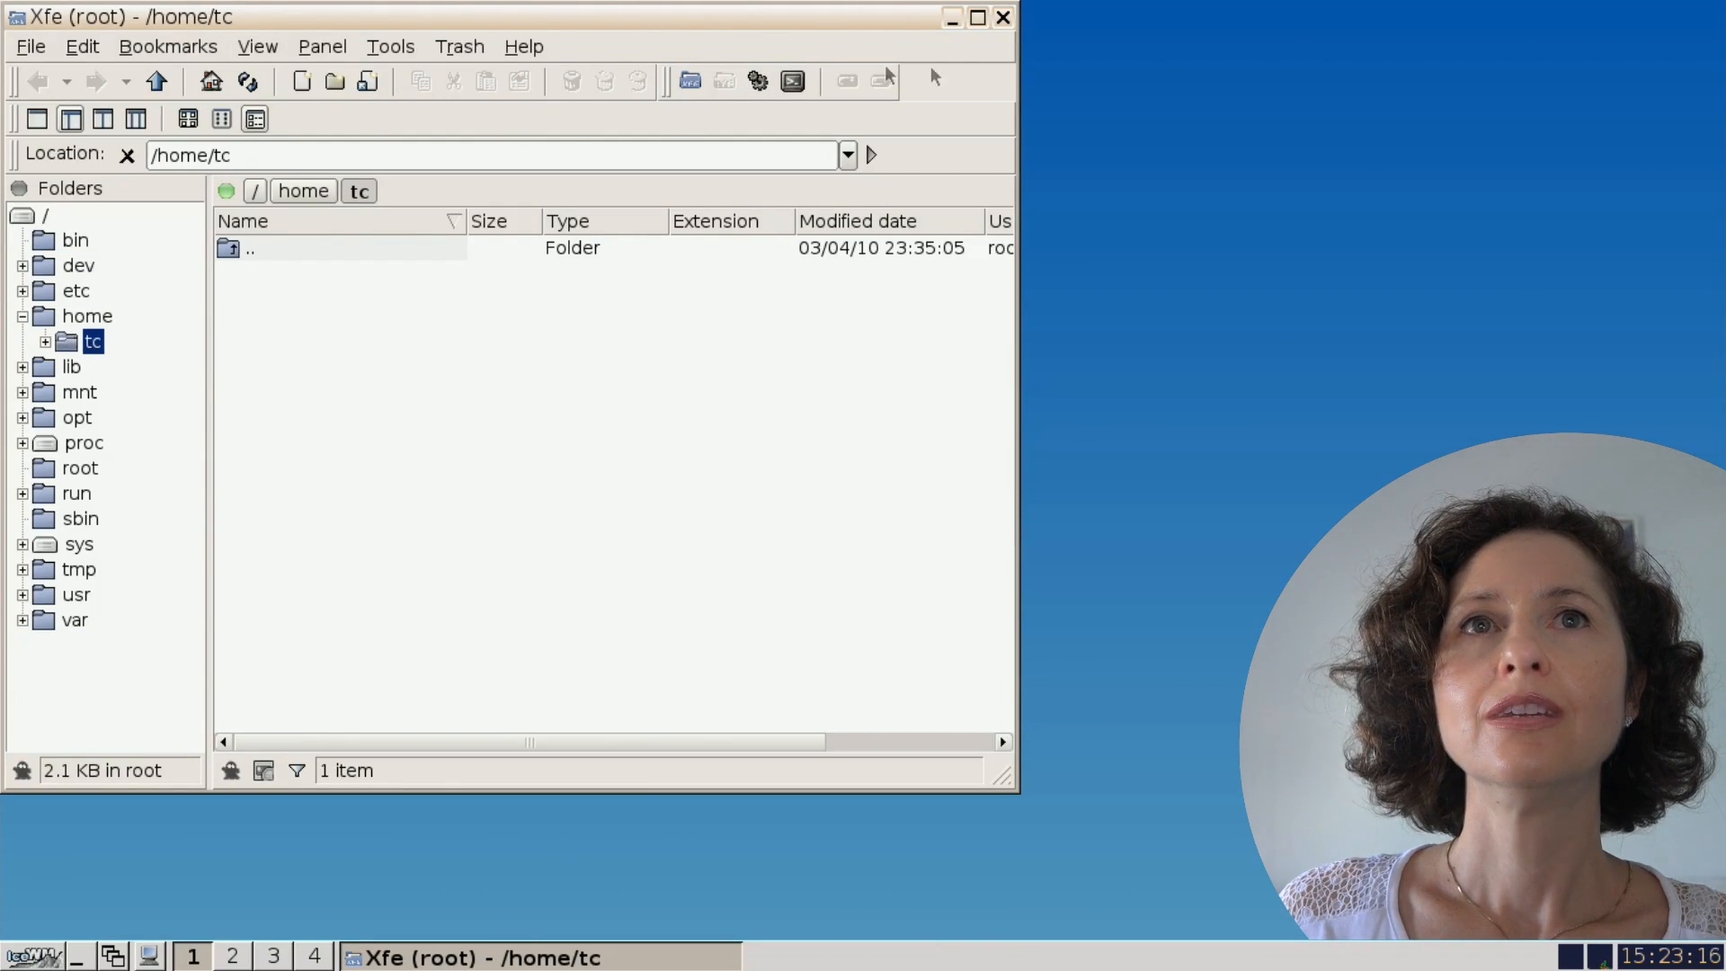
# - Quit Xfe, confirming the prompt, and open a terminal window
pyautogui.click(1003, 18)
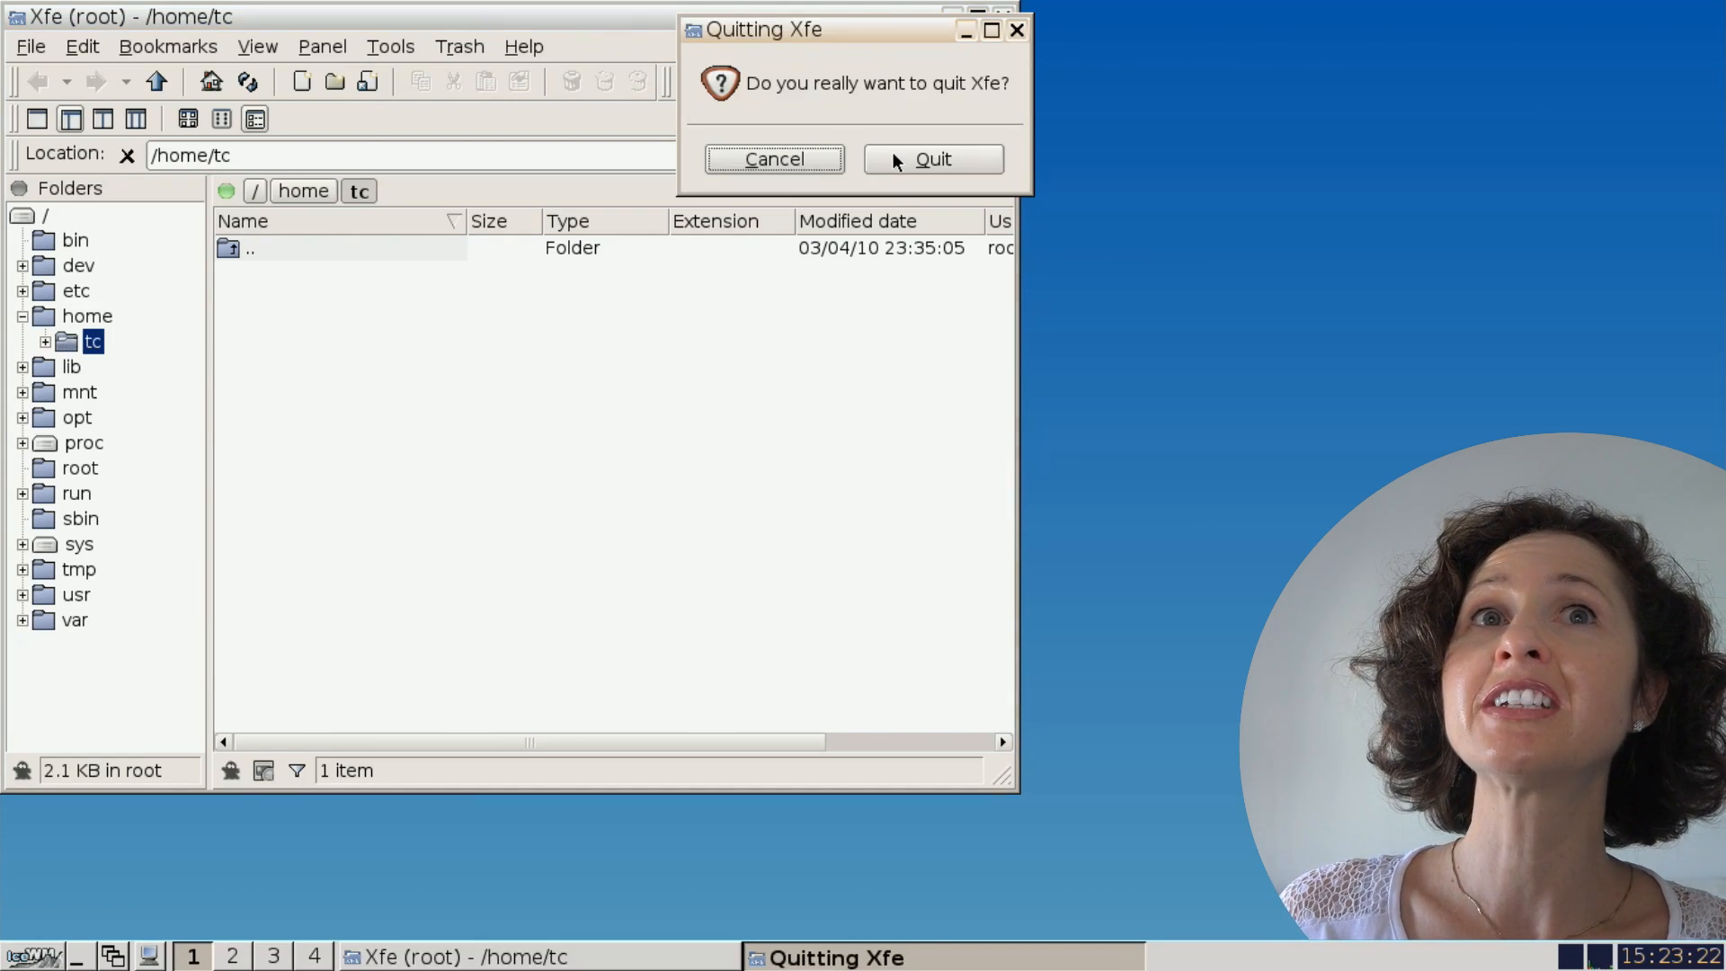
pyautogui.click(894, 160)
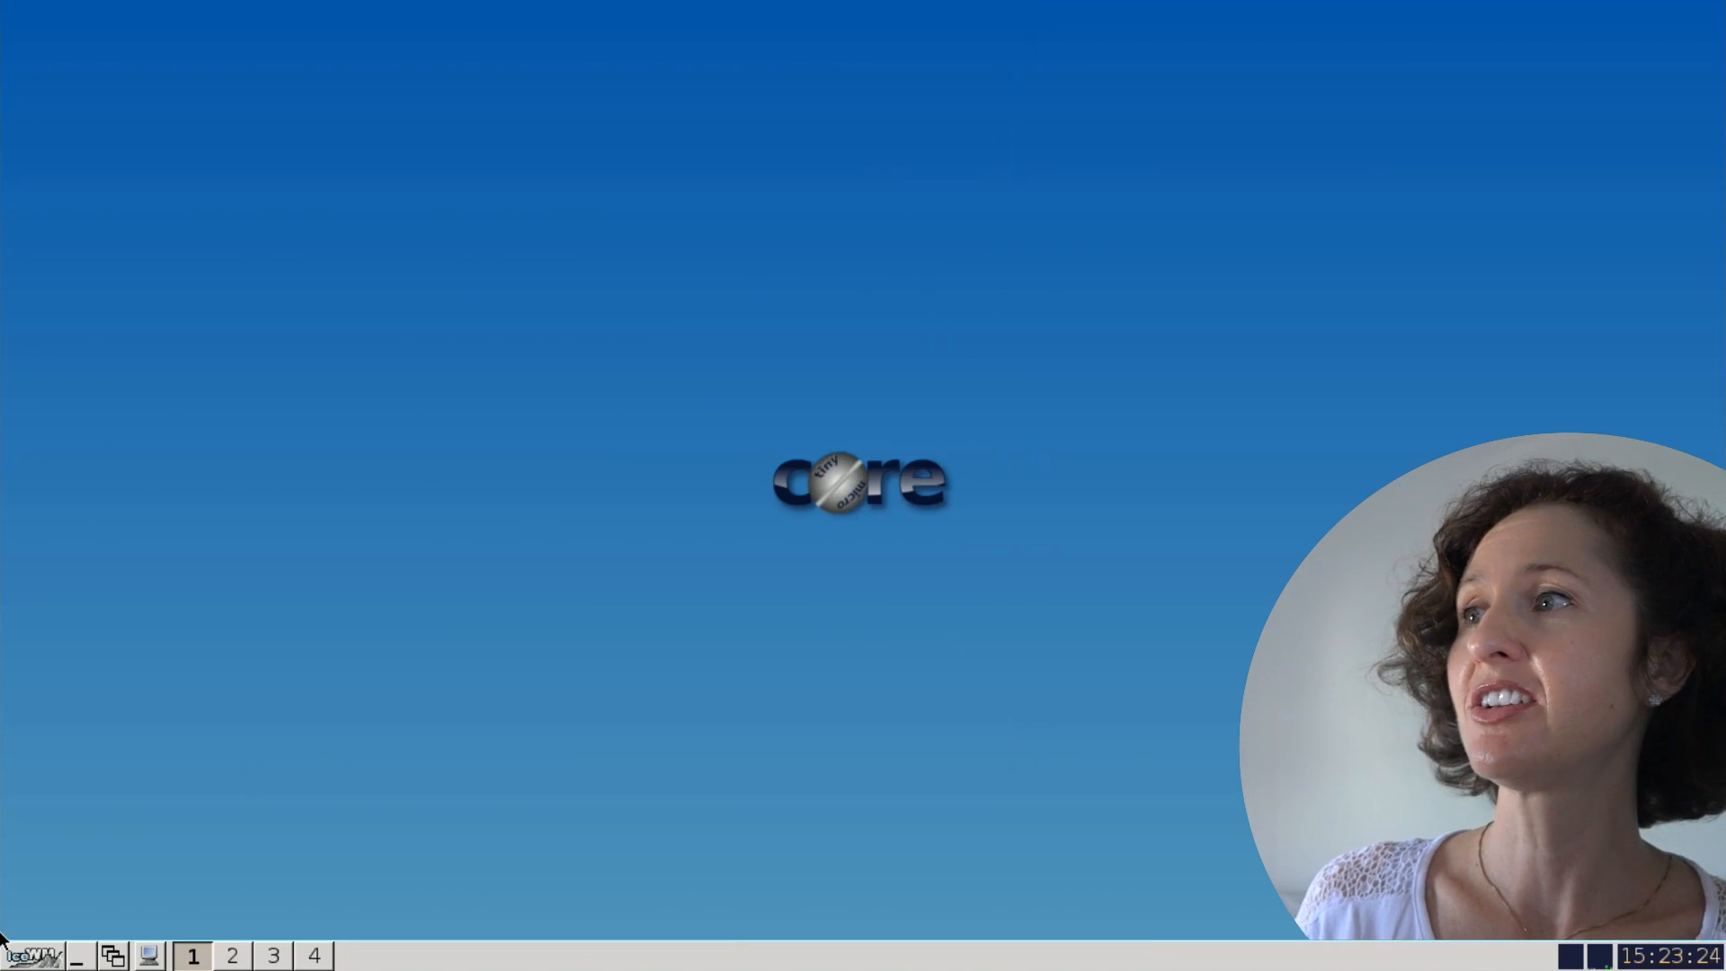
pyautogui.click(5, 960)
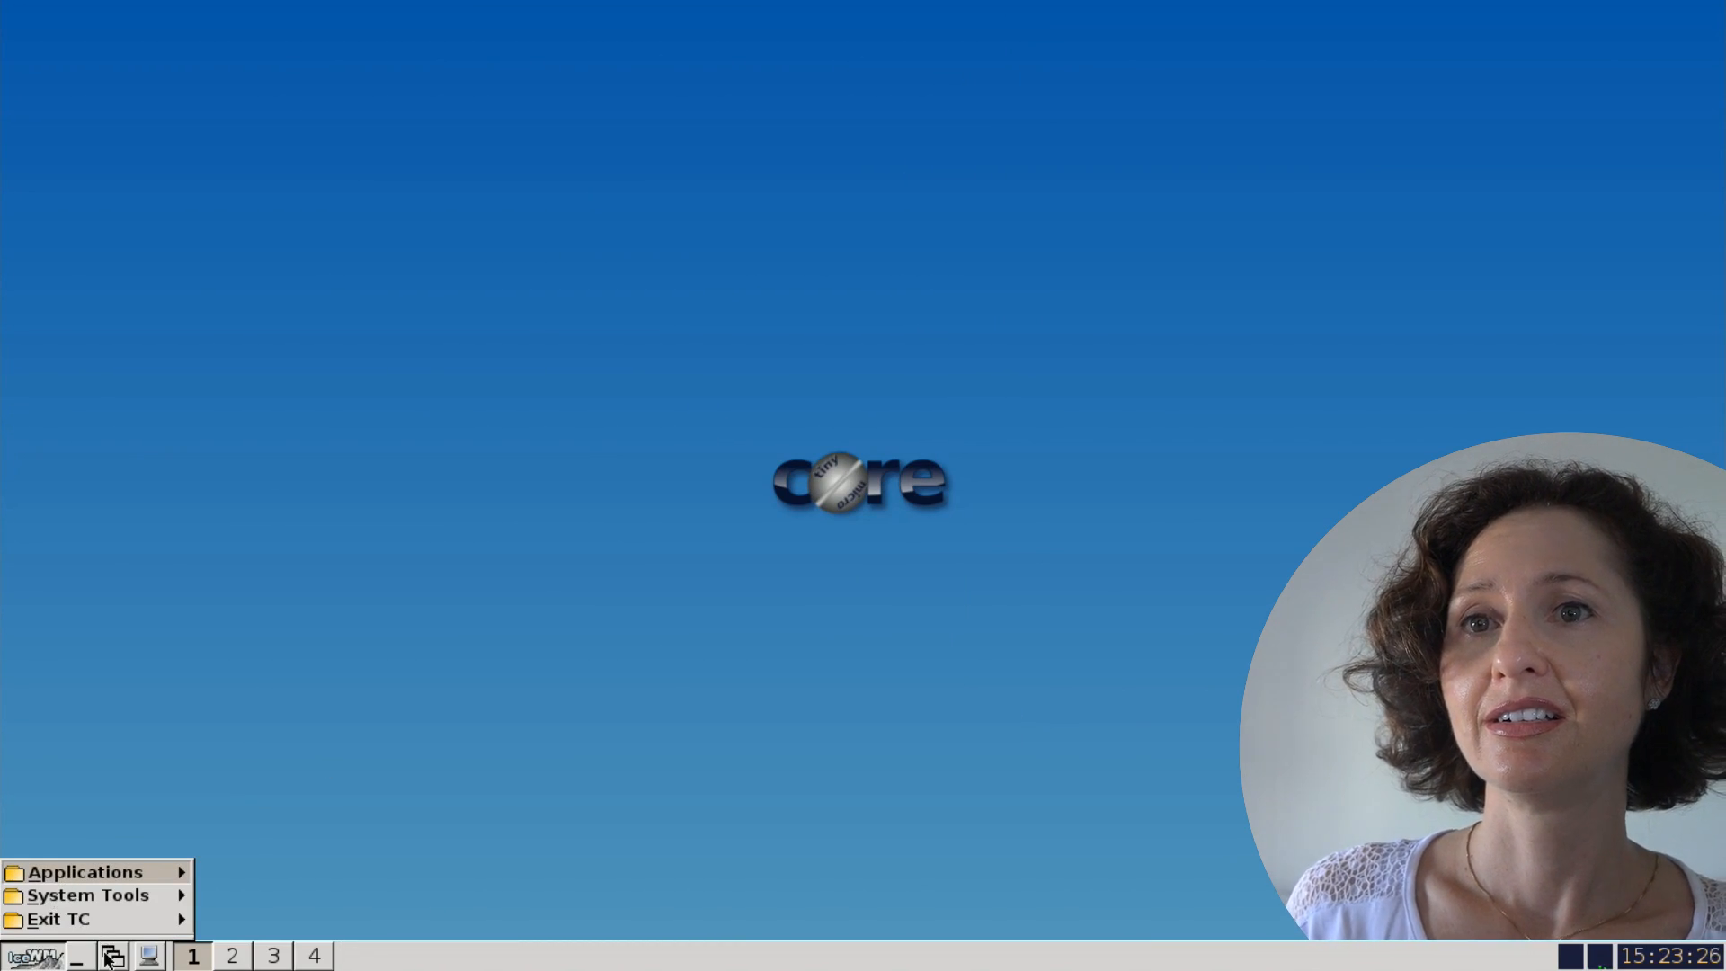
pyautogui.click(106, 958)
pyautogui.click(148, 955)
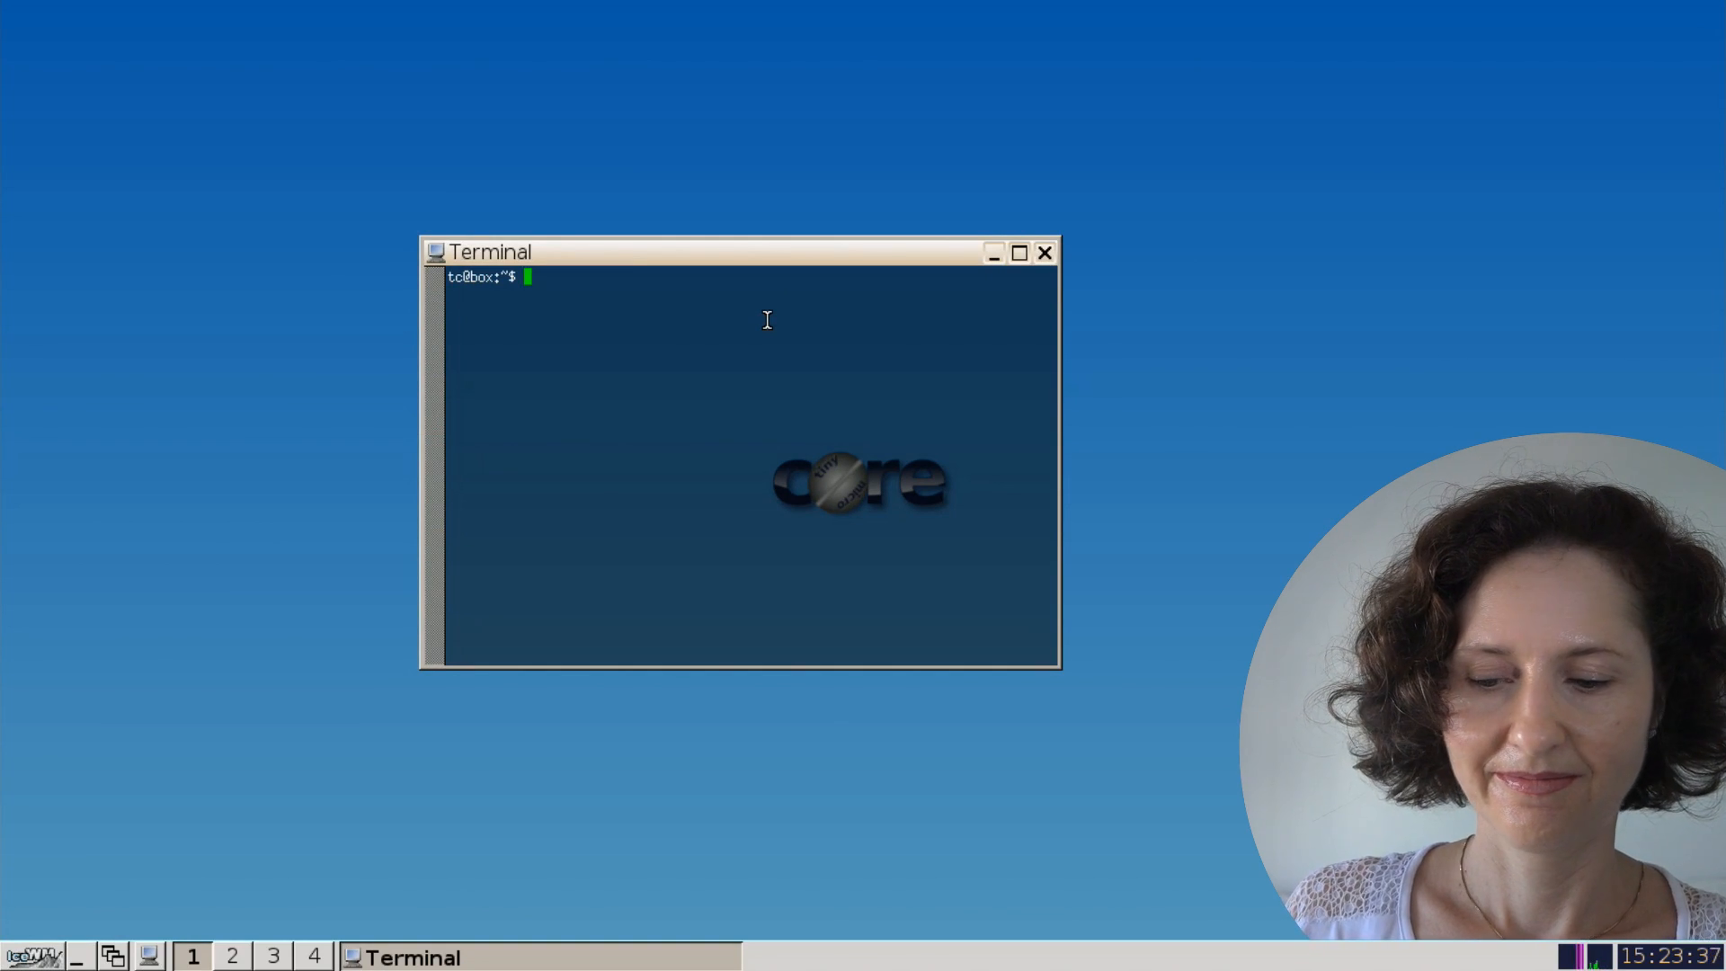
# - Try the removal commands rmrf, rm rf and rm -rf in the terminal
pyautogui.write('rmrf')
pyautogui.press('Return')
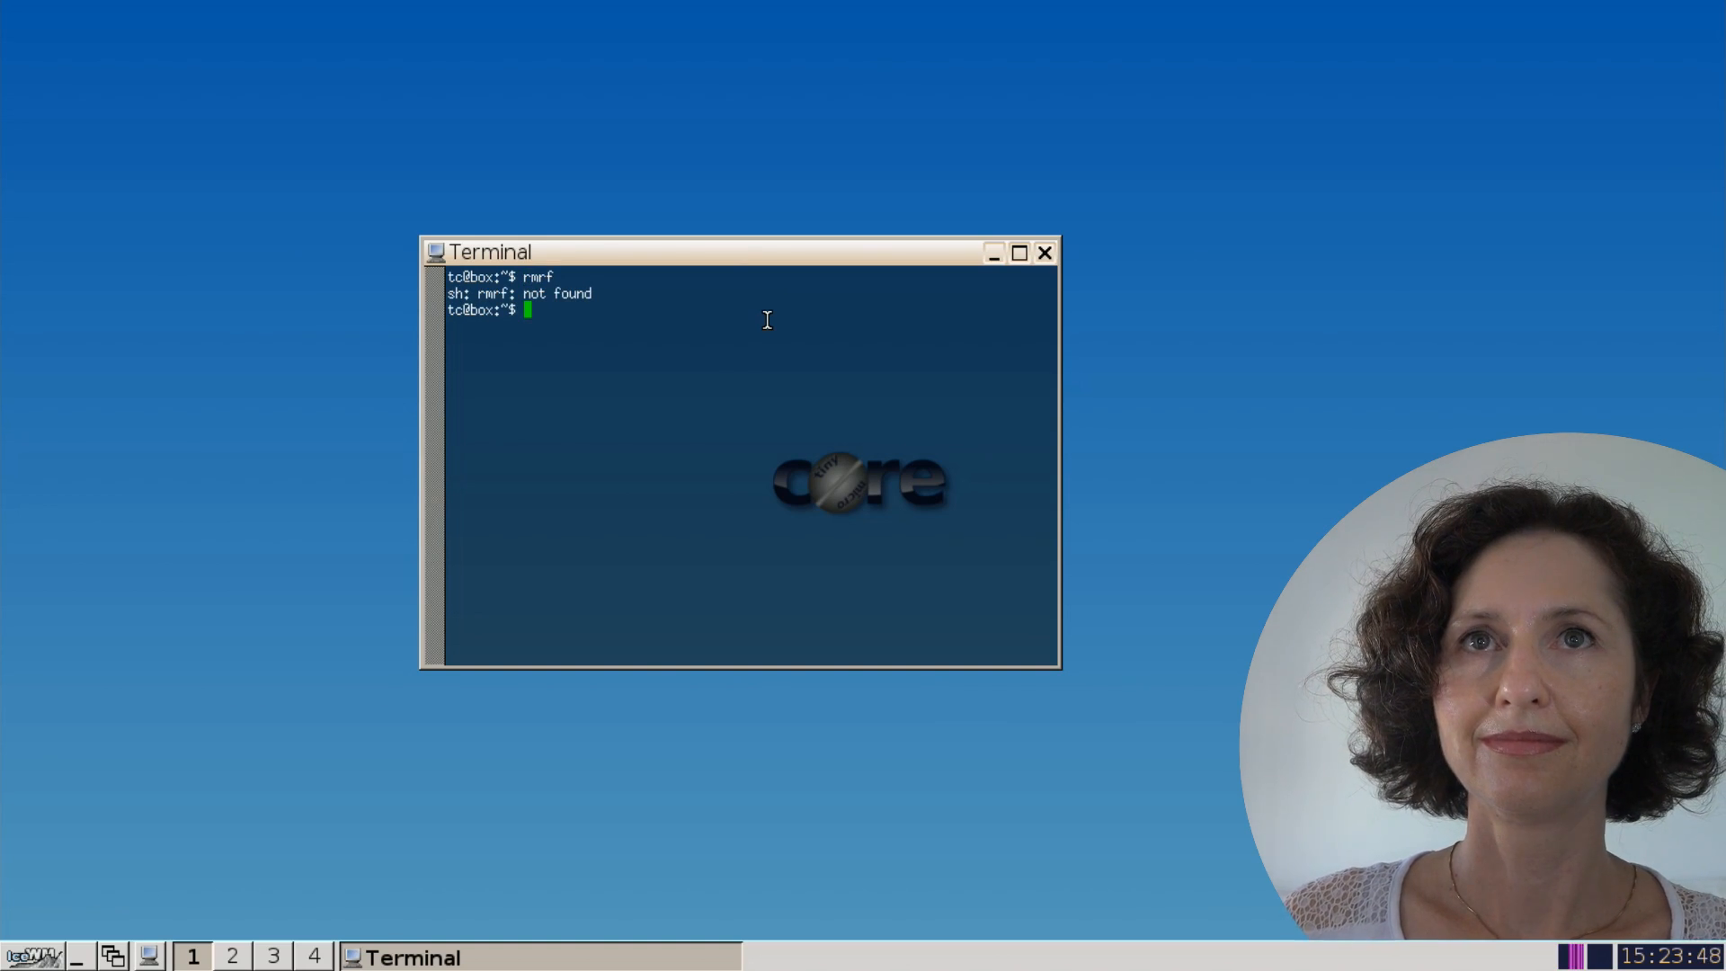
pyautogui.write('rm rf')
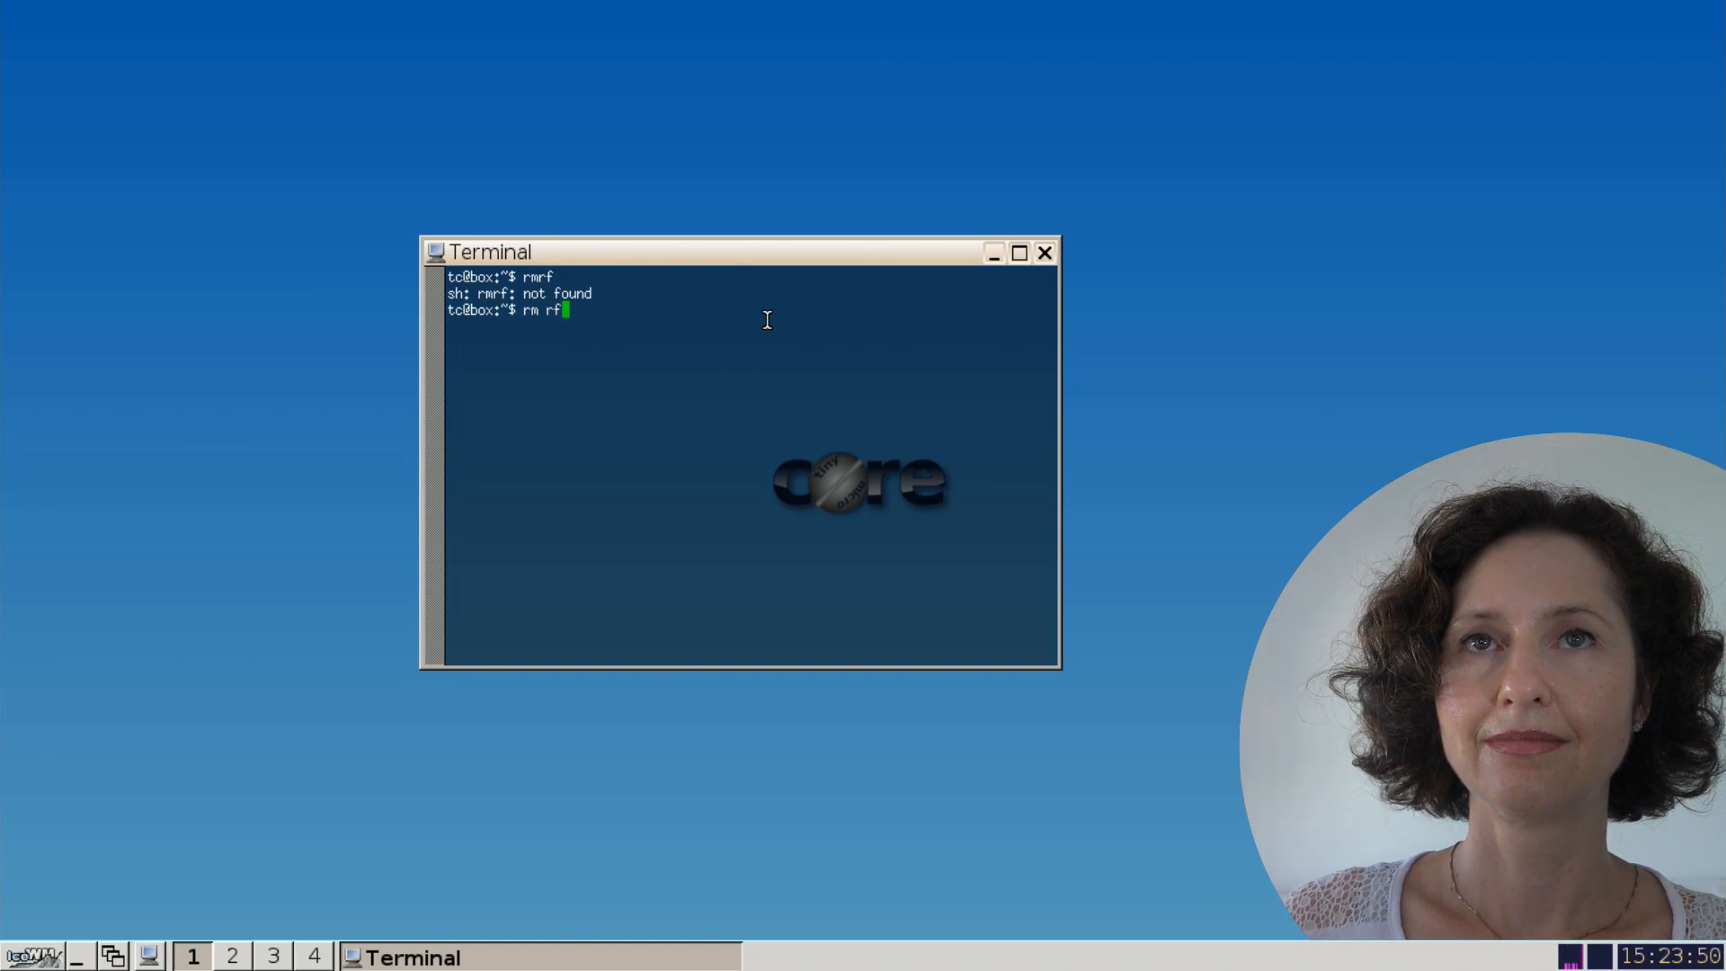
pyautogui.press('Return')
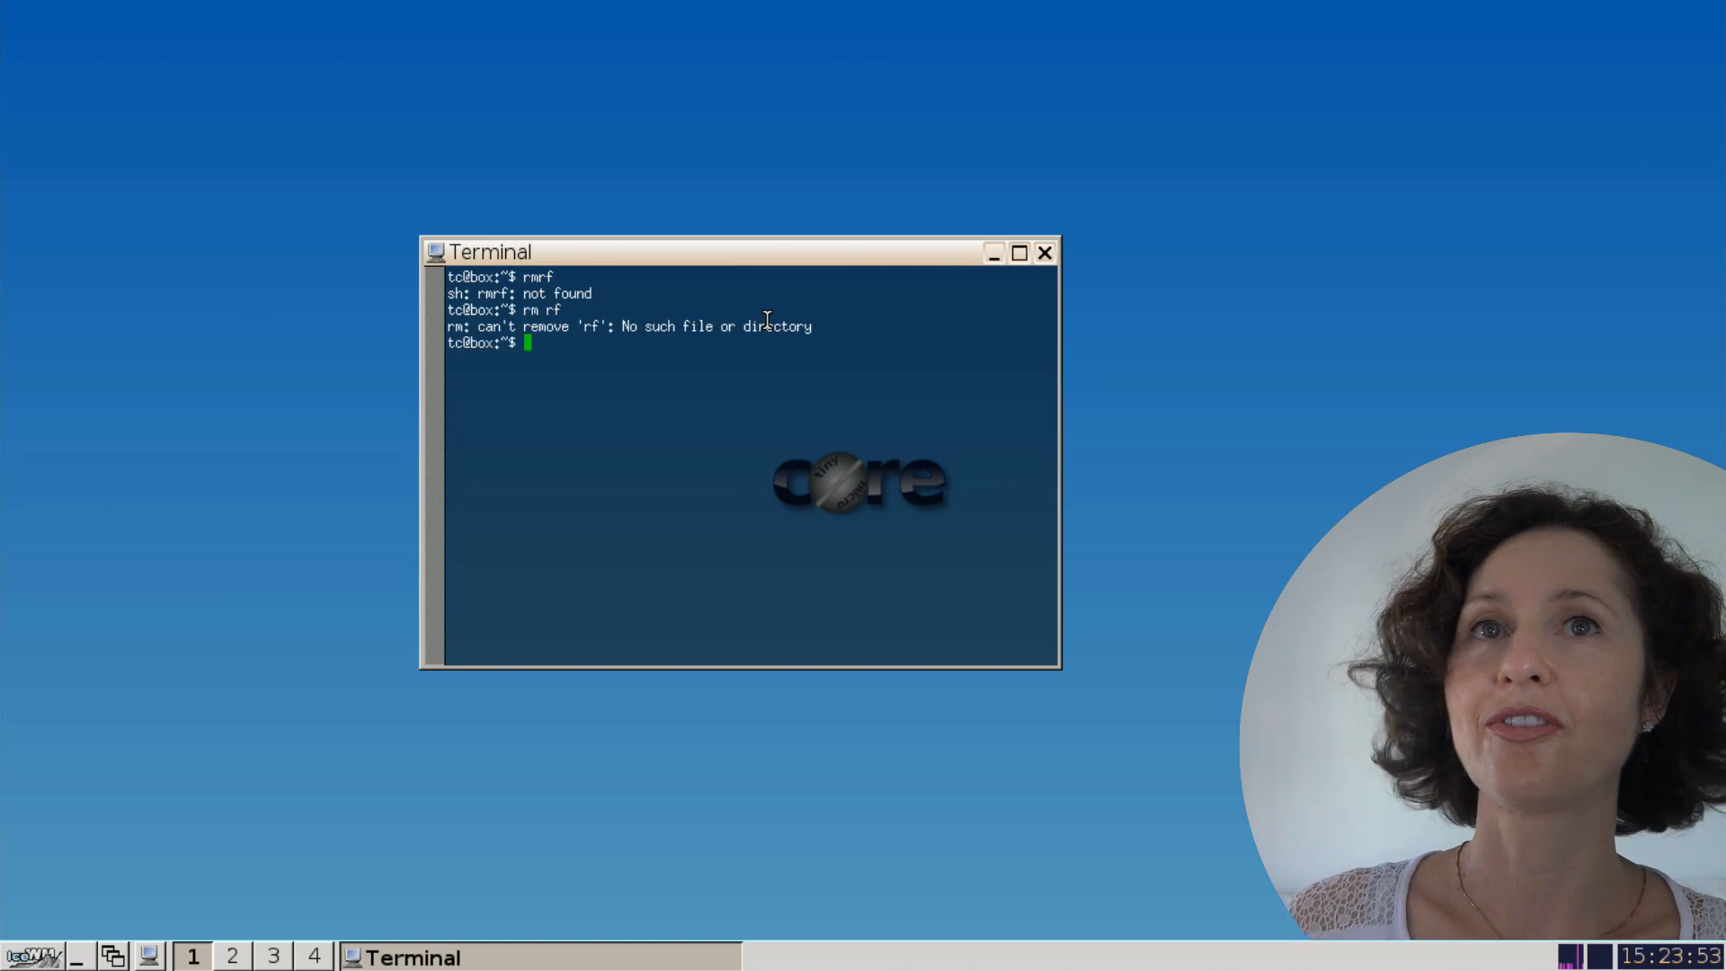
pyautogui.write('rm -rf')
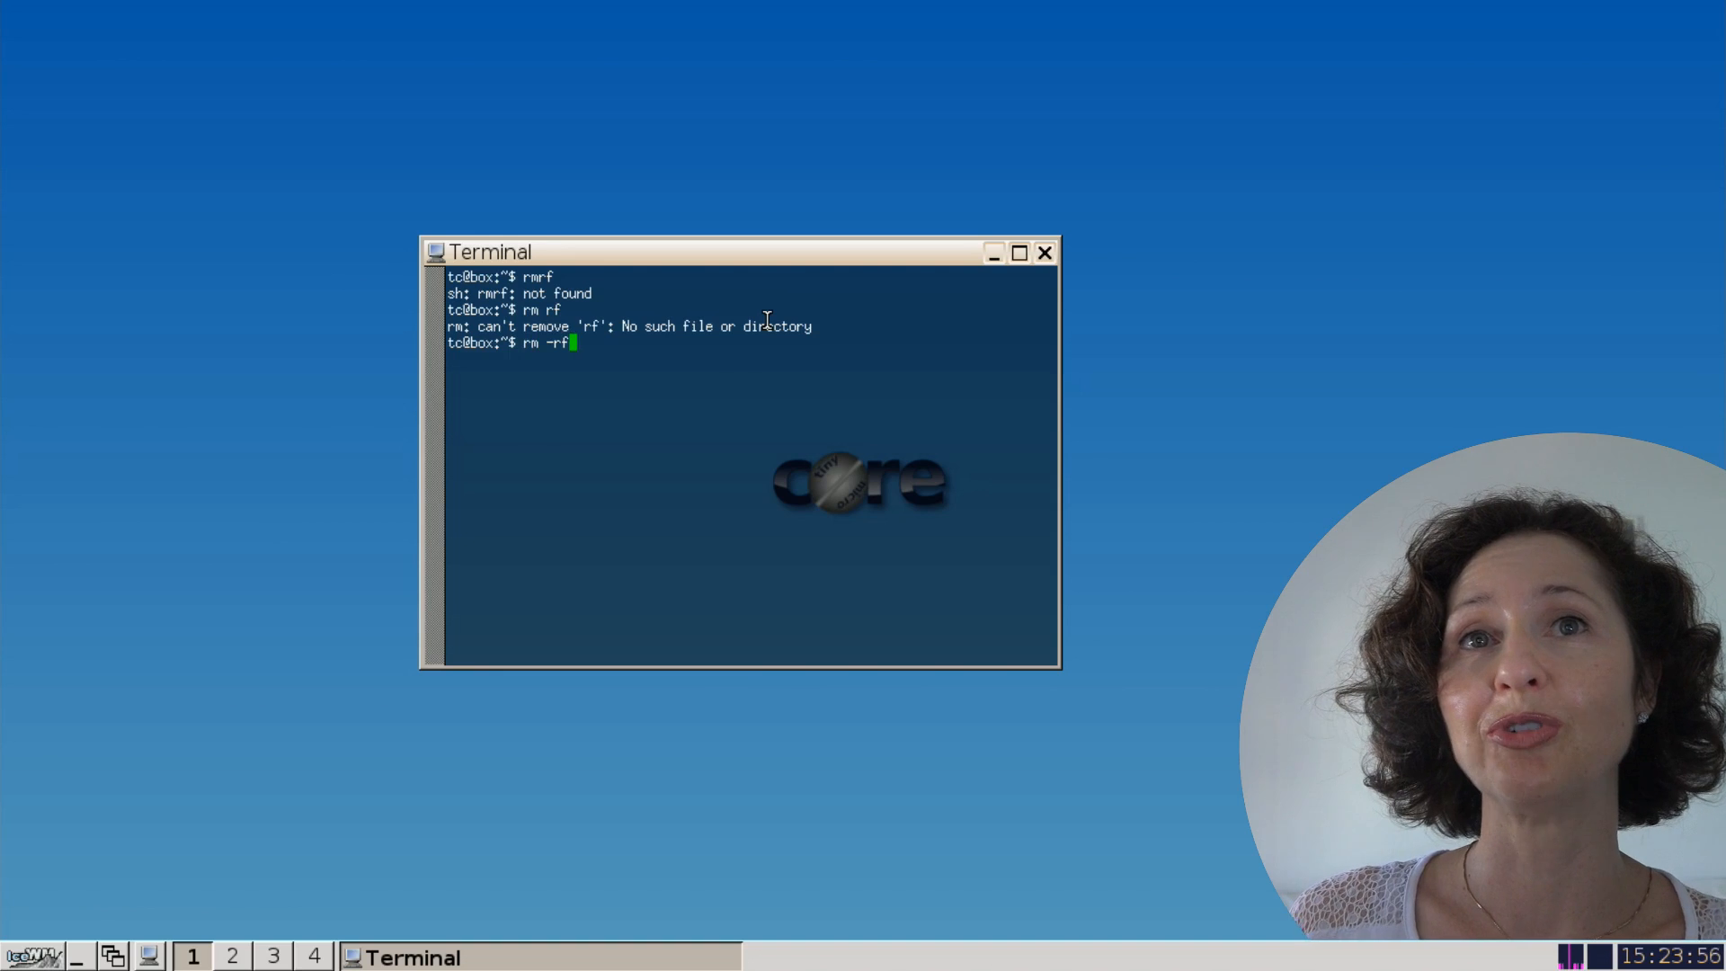
pyautogui.press('Return')
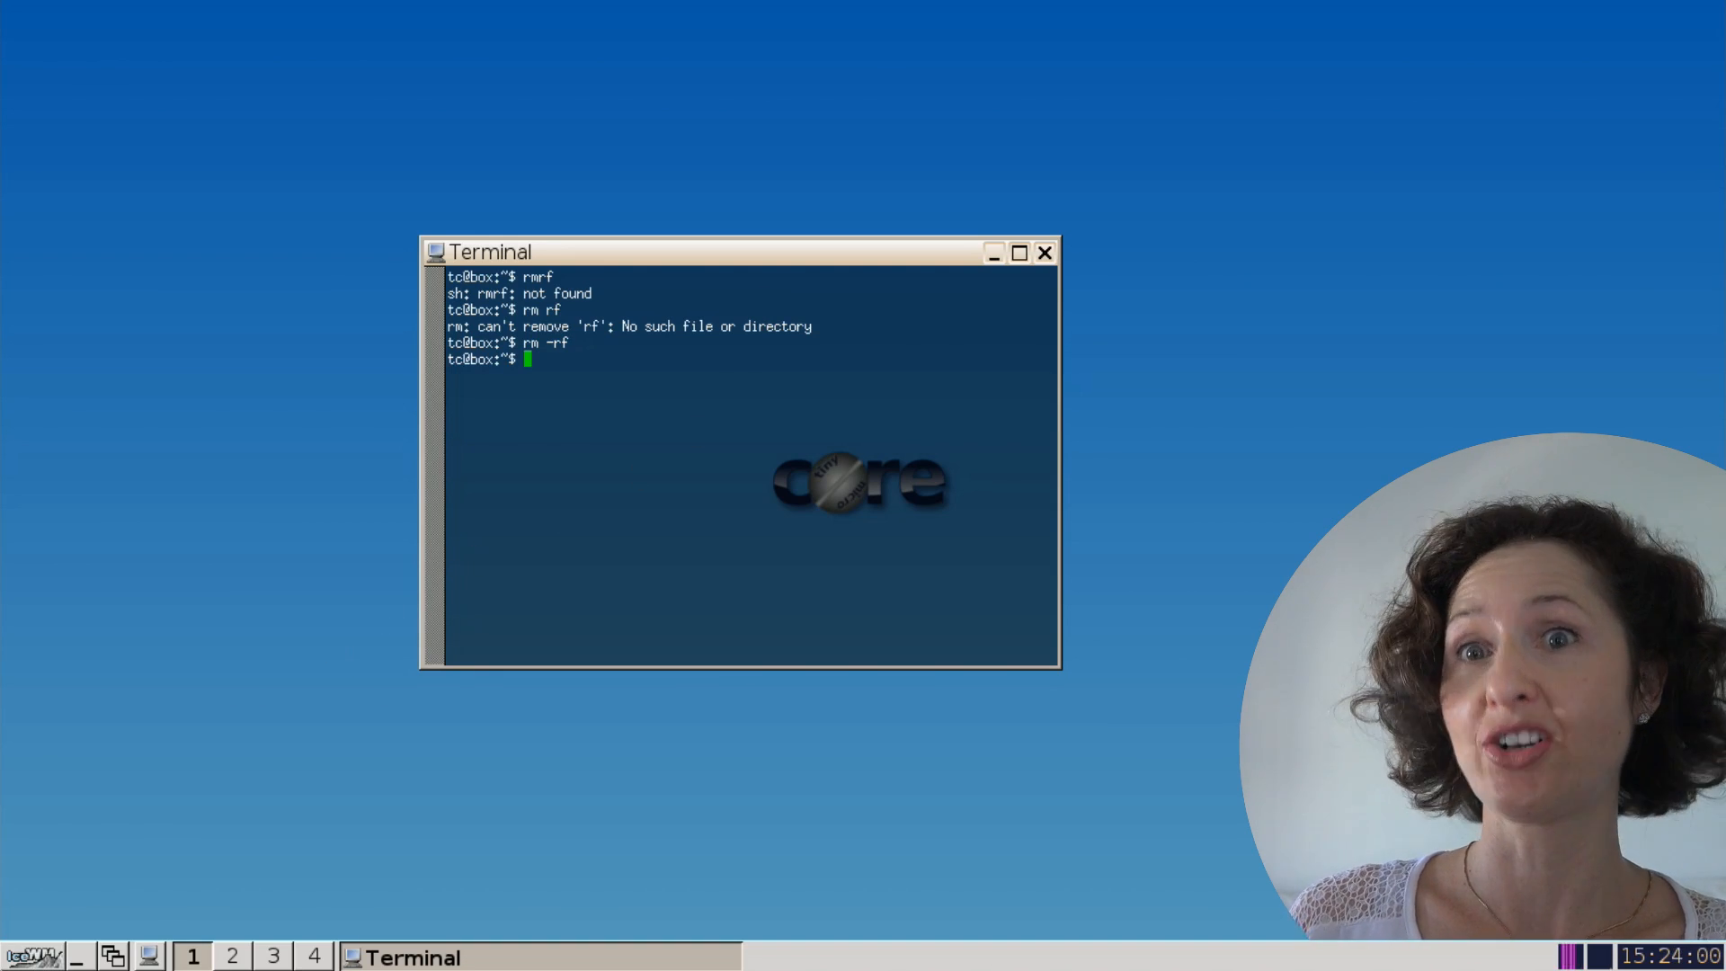
# - Start a root shell in the terminal with sudo -s
pyautogui.click(20, 958)
pyautogui.click(84, 849)
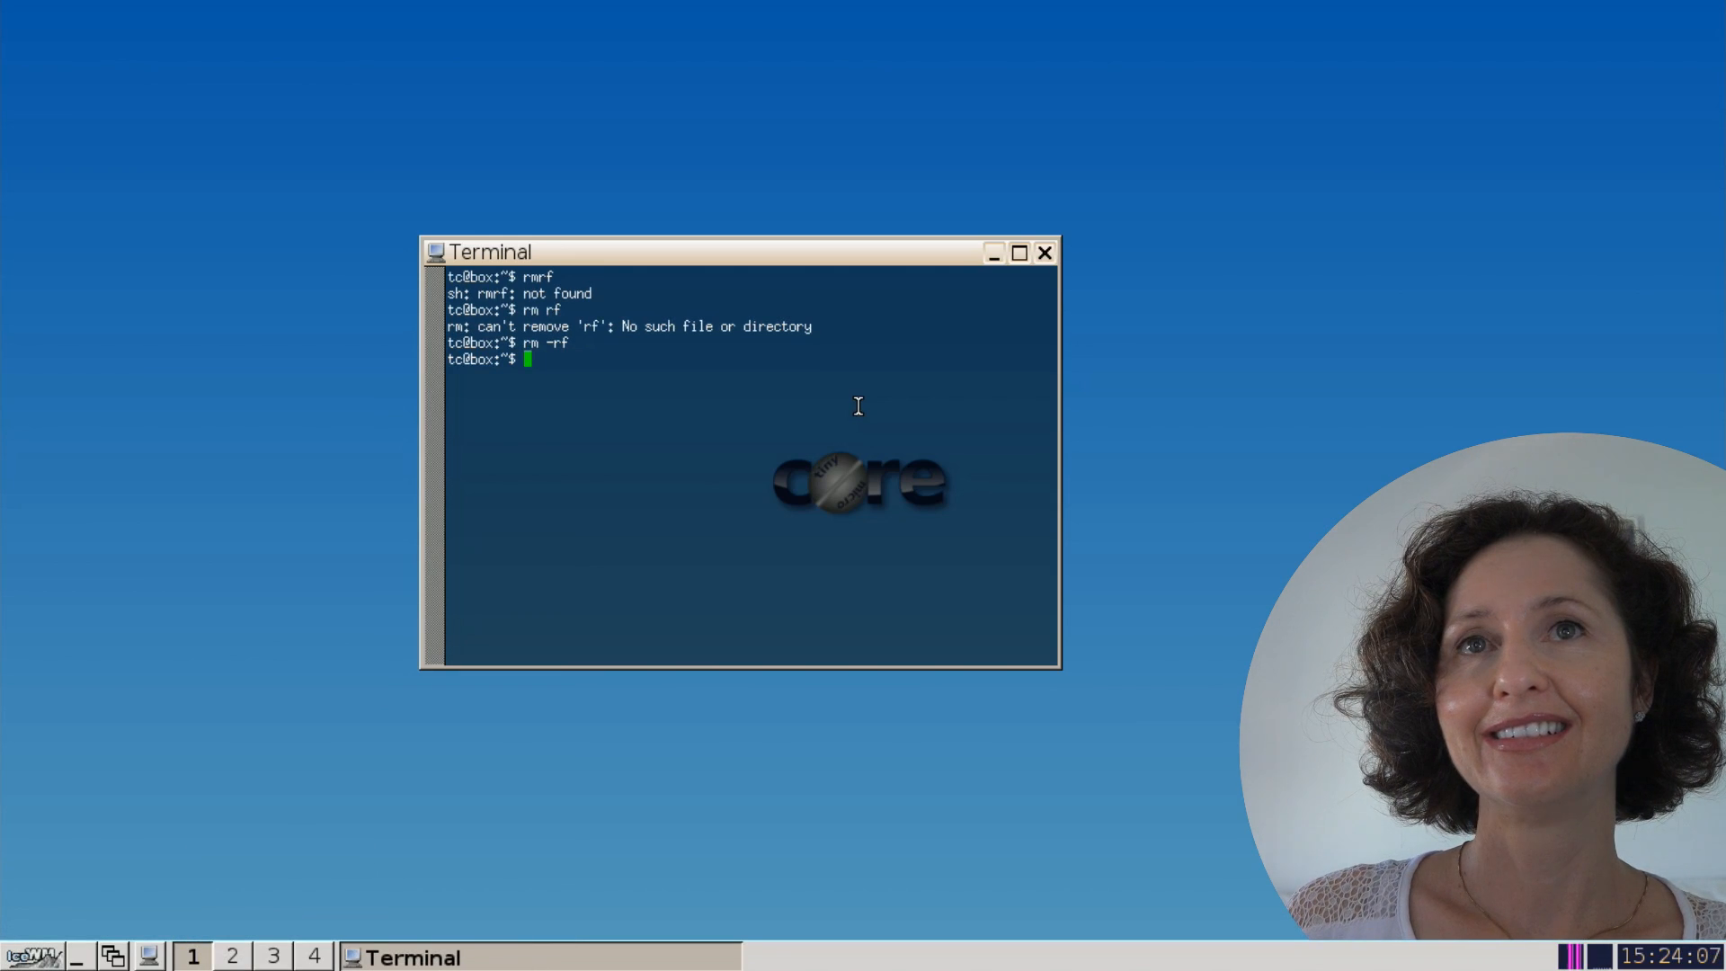
pyautogui.write('su')
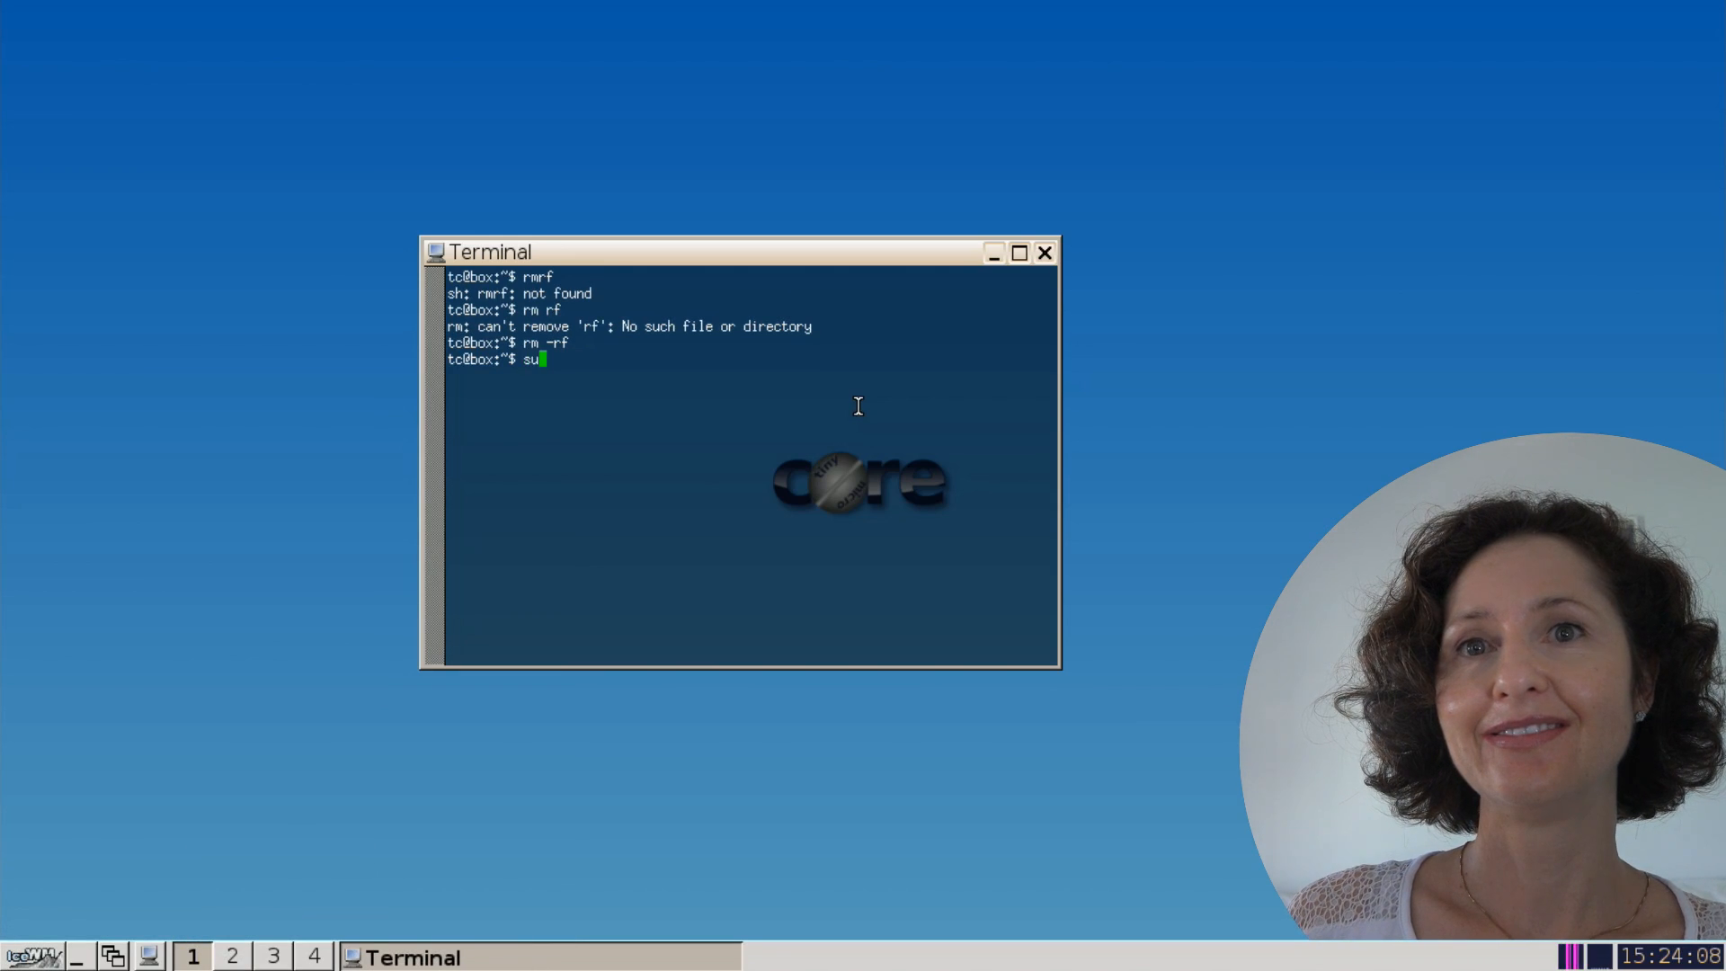
pyautogui.write('do -s')
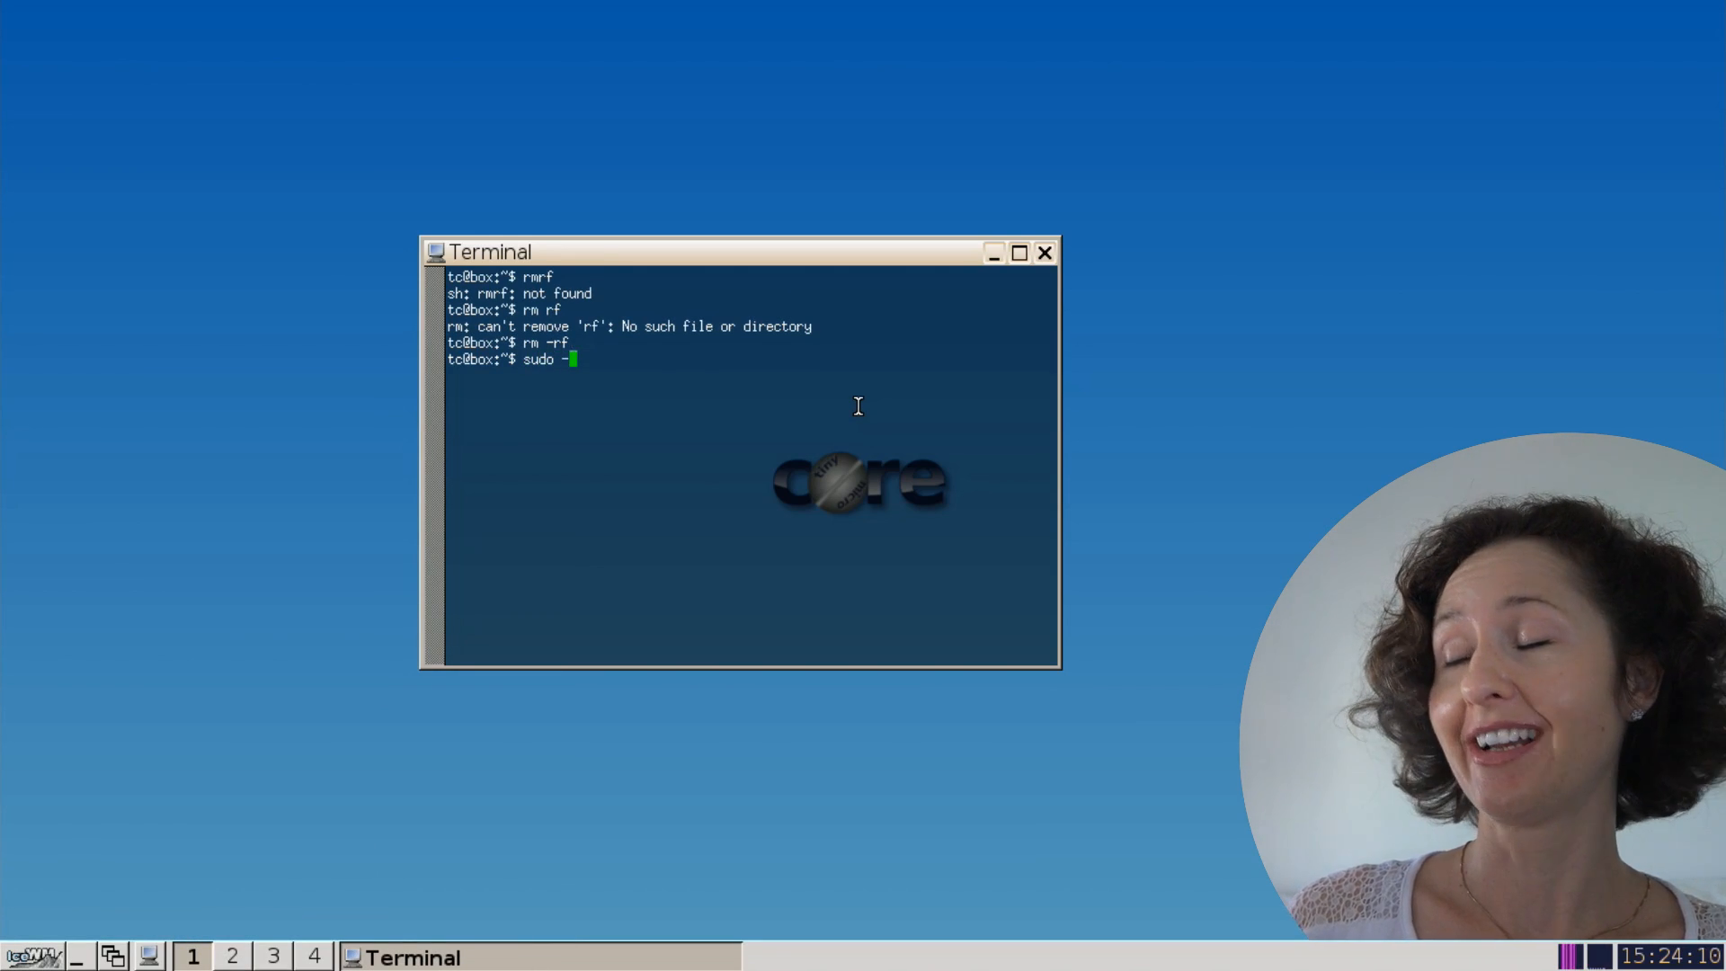
pyautogui.press('Return')
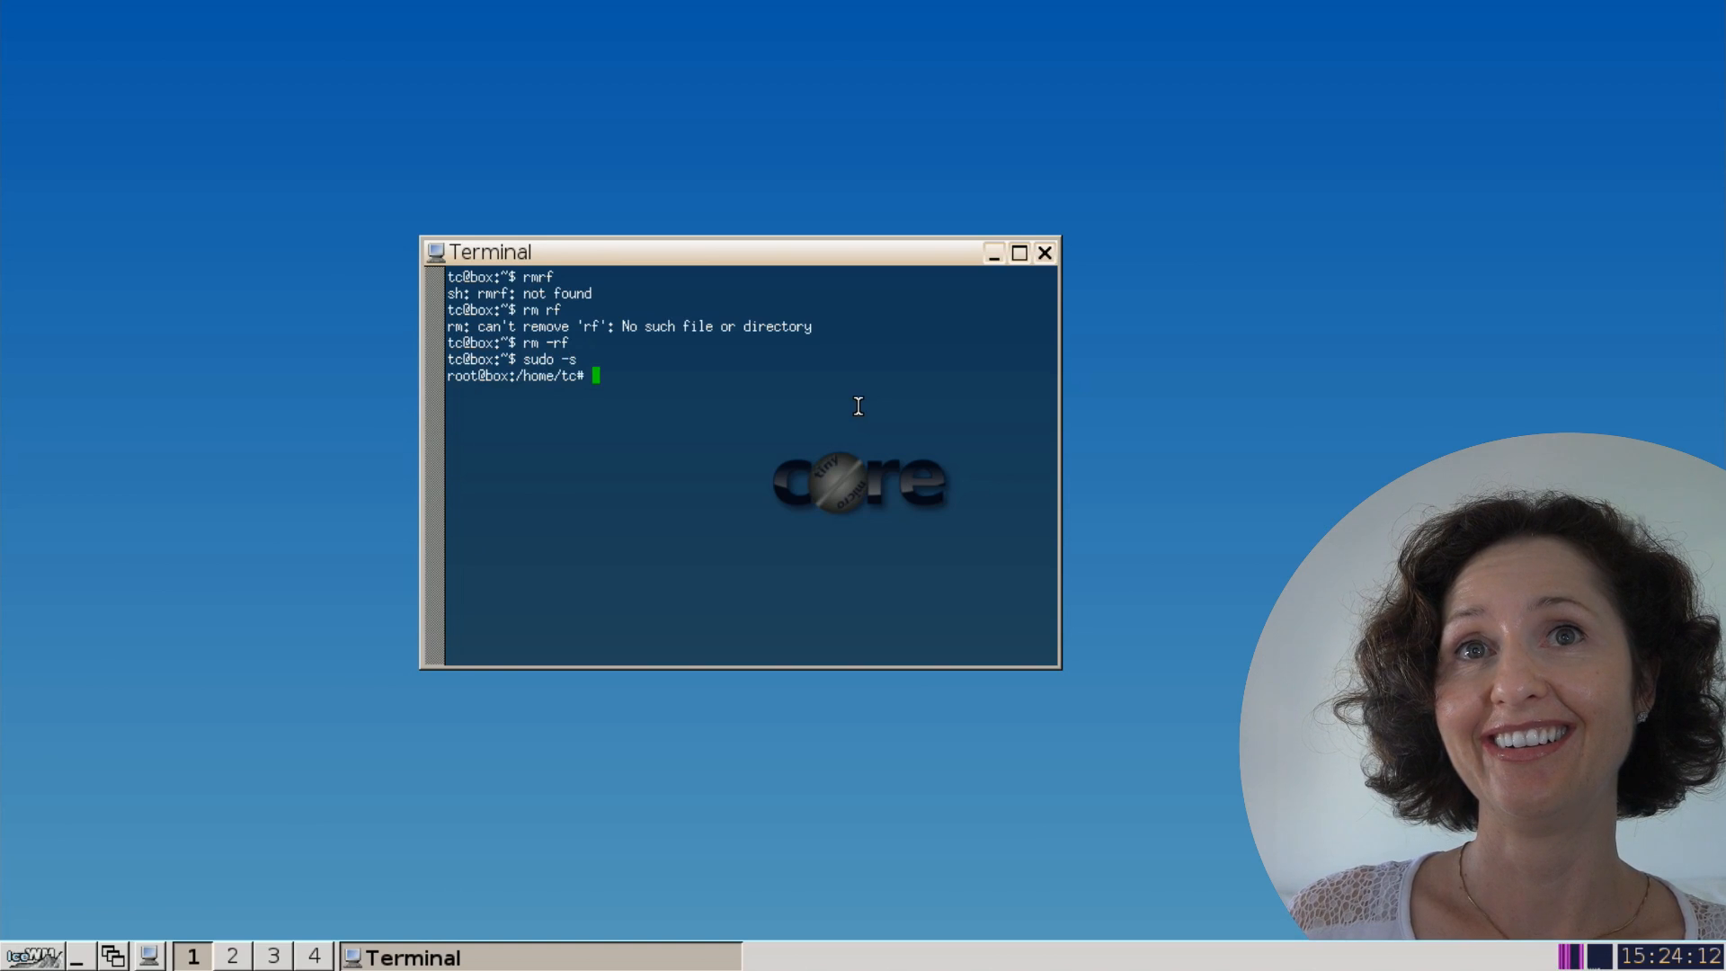
# - Run rm -rf at the root prompt, correcting the mistyped option
pyautogui.write('rm rf')
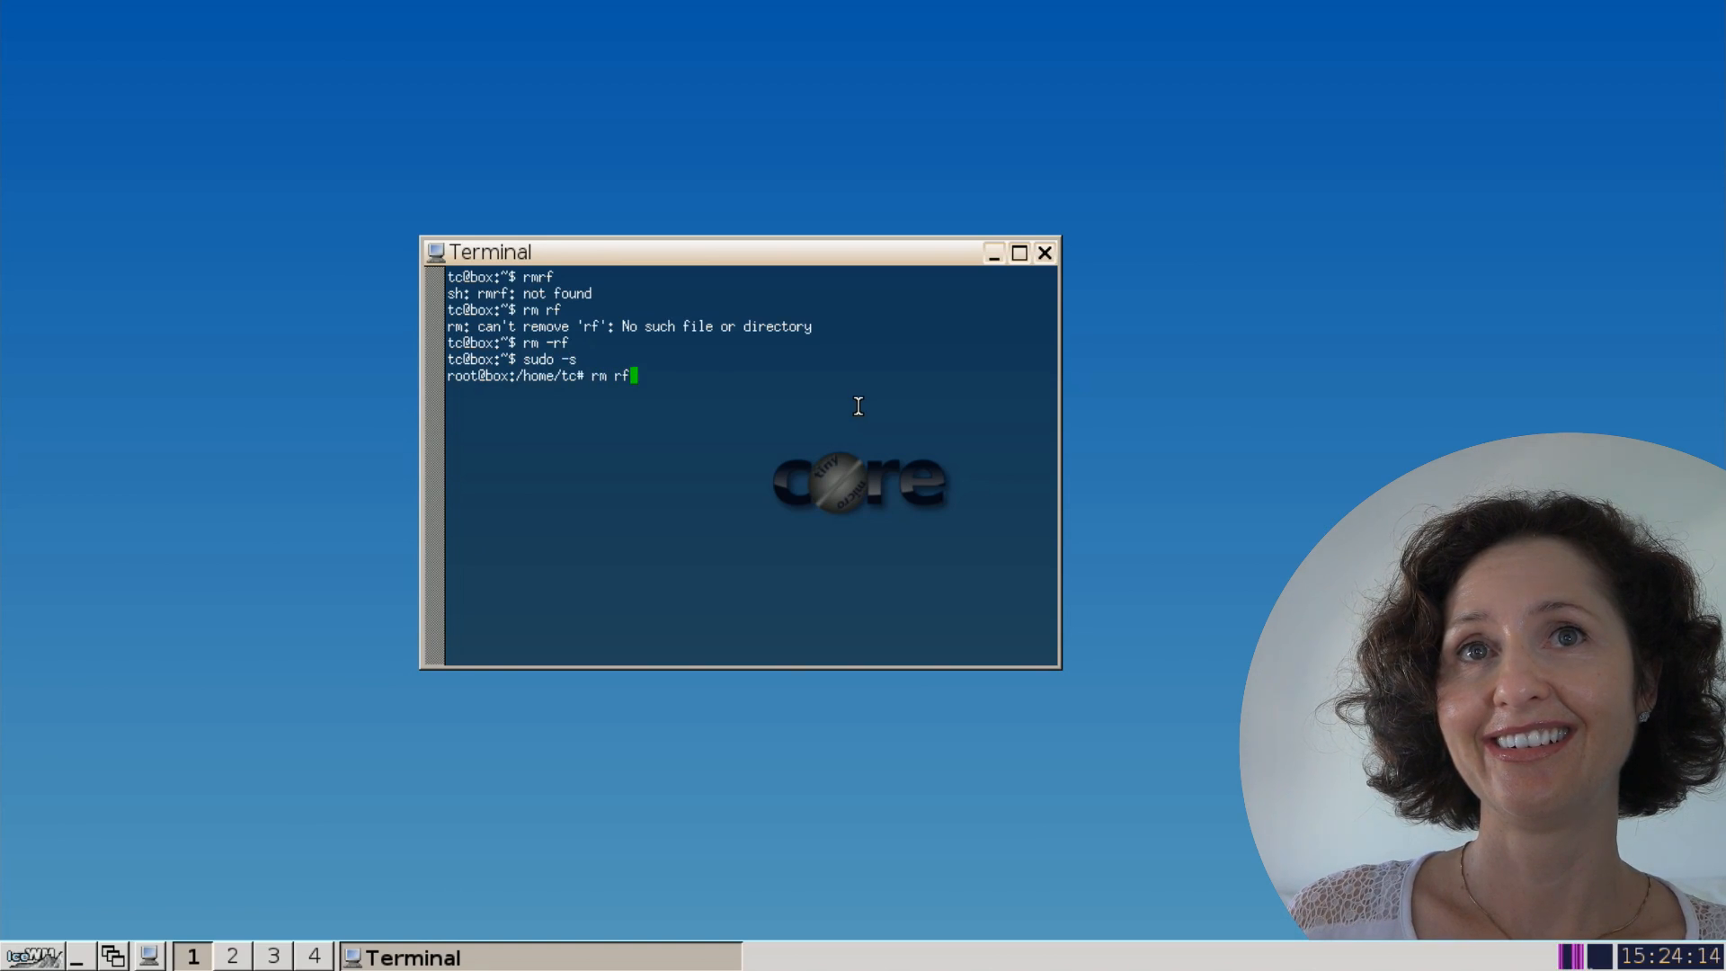
pyautogui.press('BackSpace')
pyautogui.press('BackSpace')
pyautogui.write('-rf')
pyautogui.press('BackSpace')
pyautogui.press('BackSpace')
pyautogui.press('BackSpace')
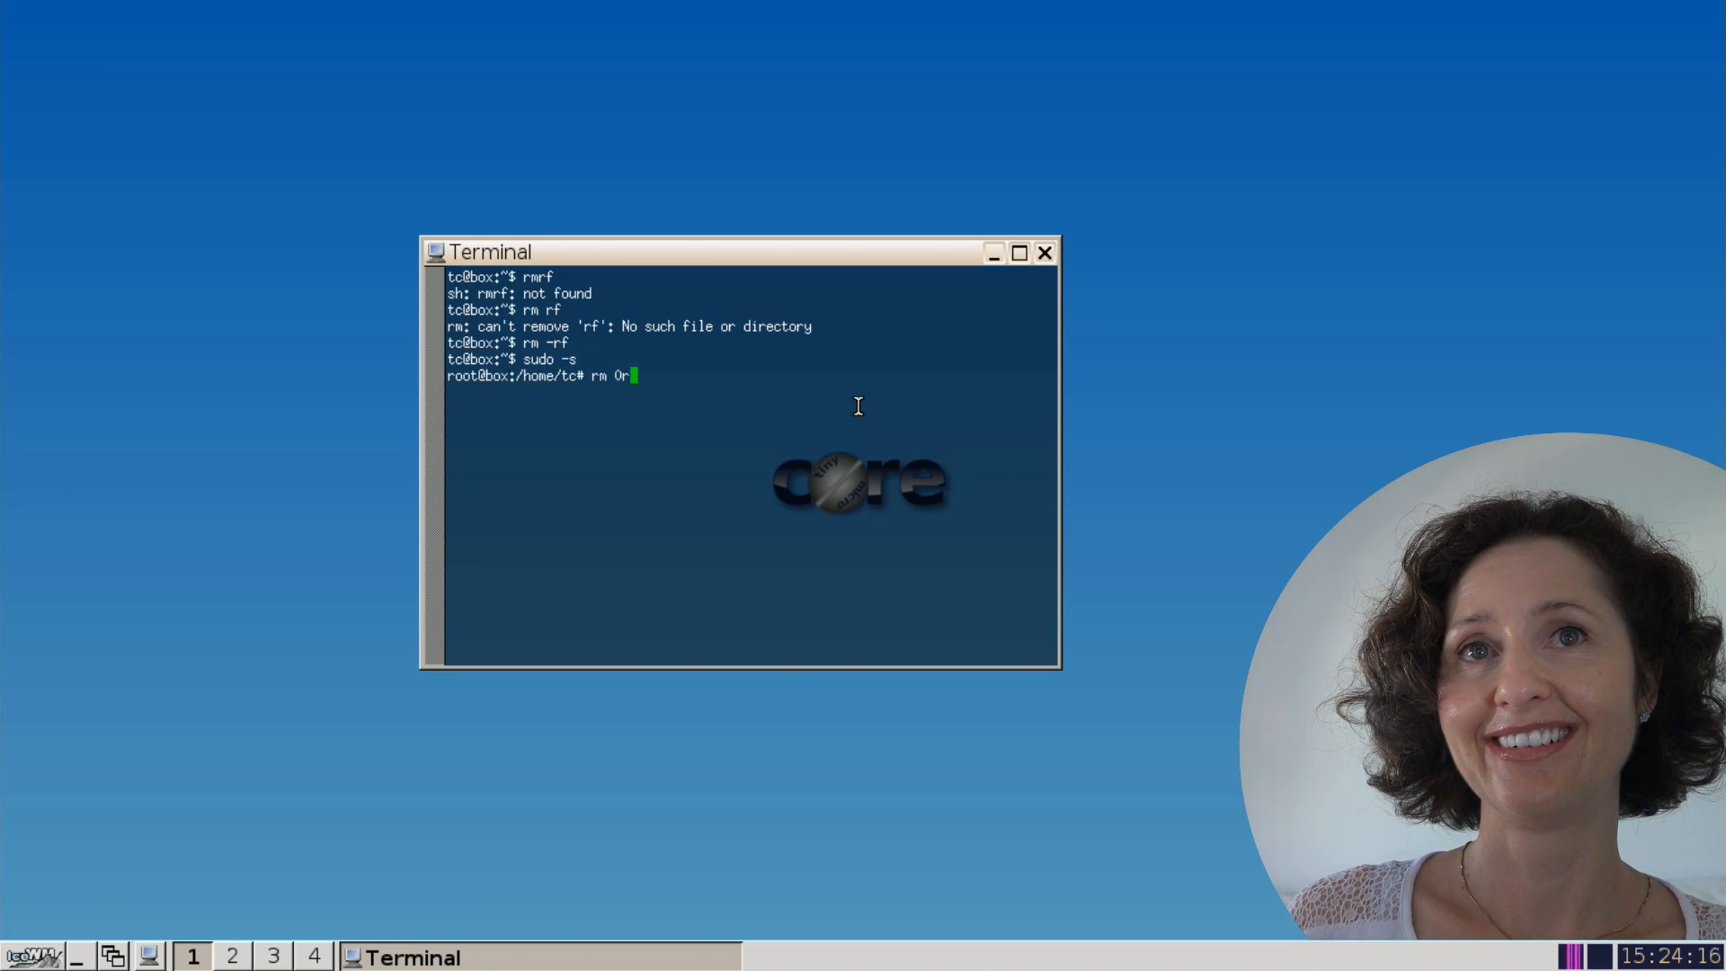
pyautogui.write('-rf')
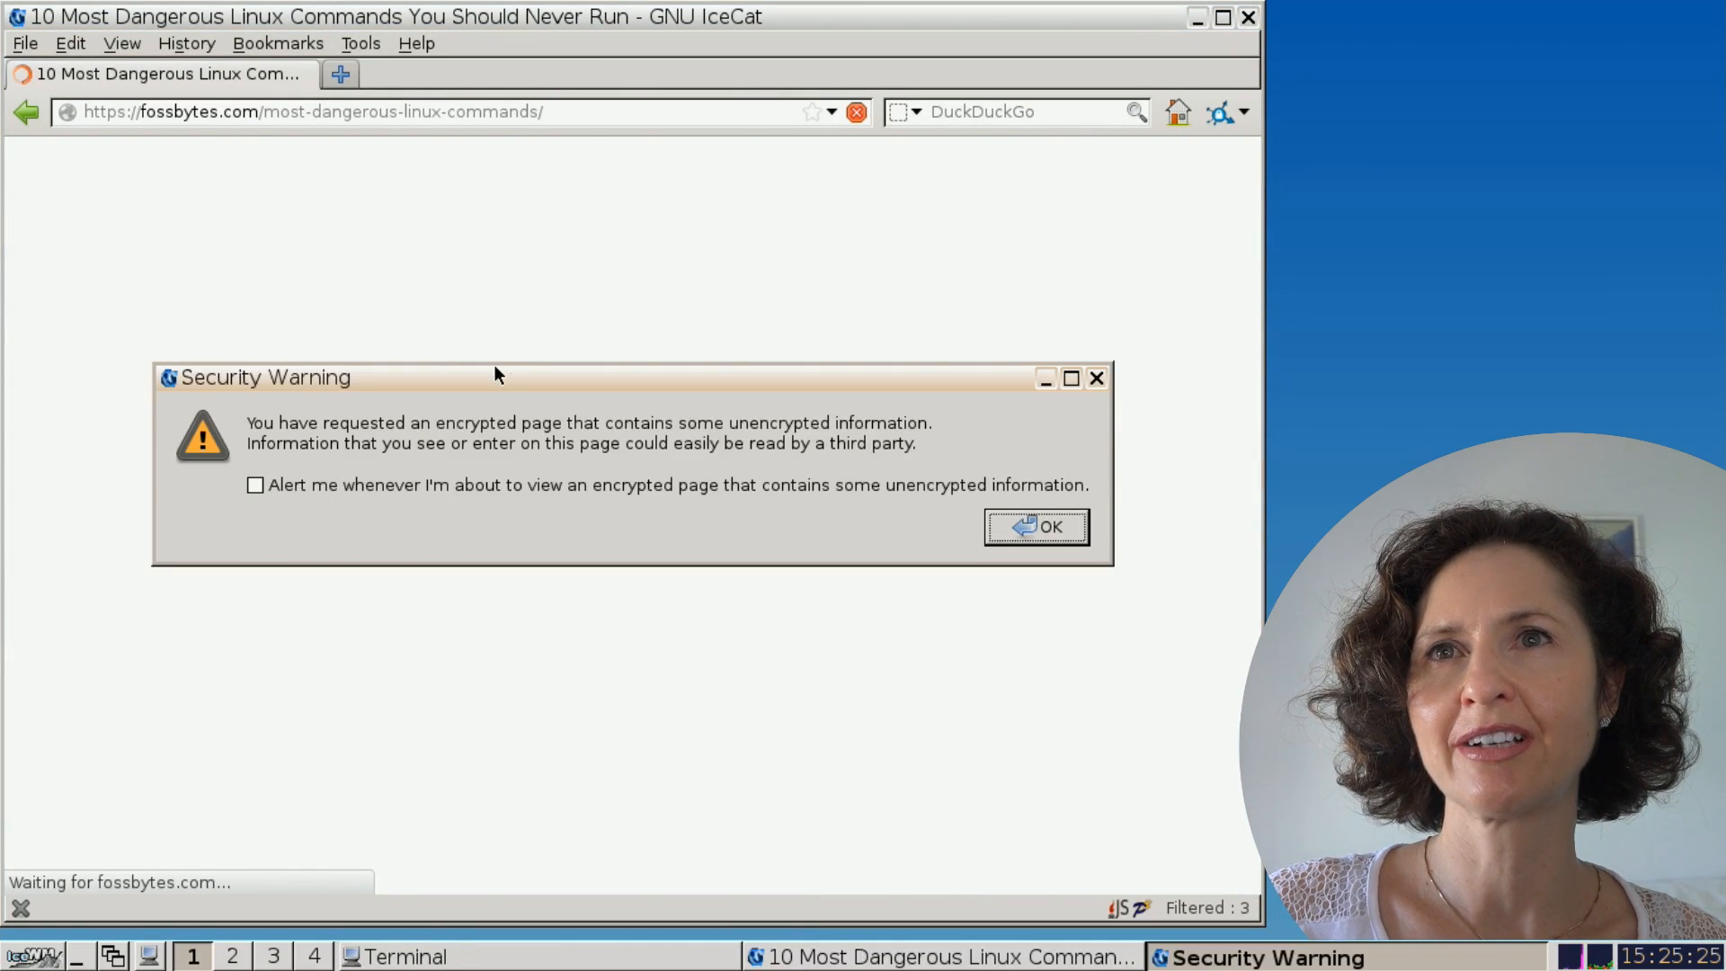
# - Dismiss the browser's security warning and look up the rm -Rf / command in the fossbytes article on dangerous Linux commands
pyautogui.click(1000, 532)
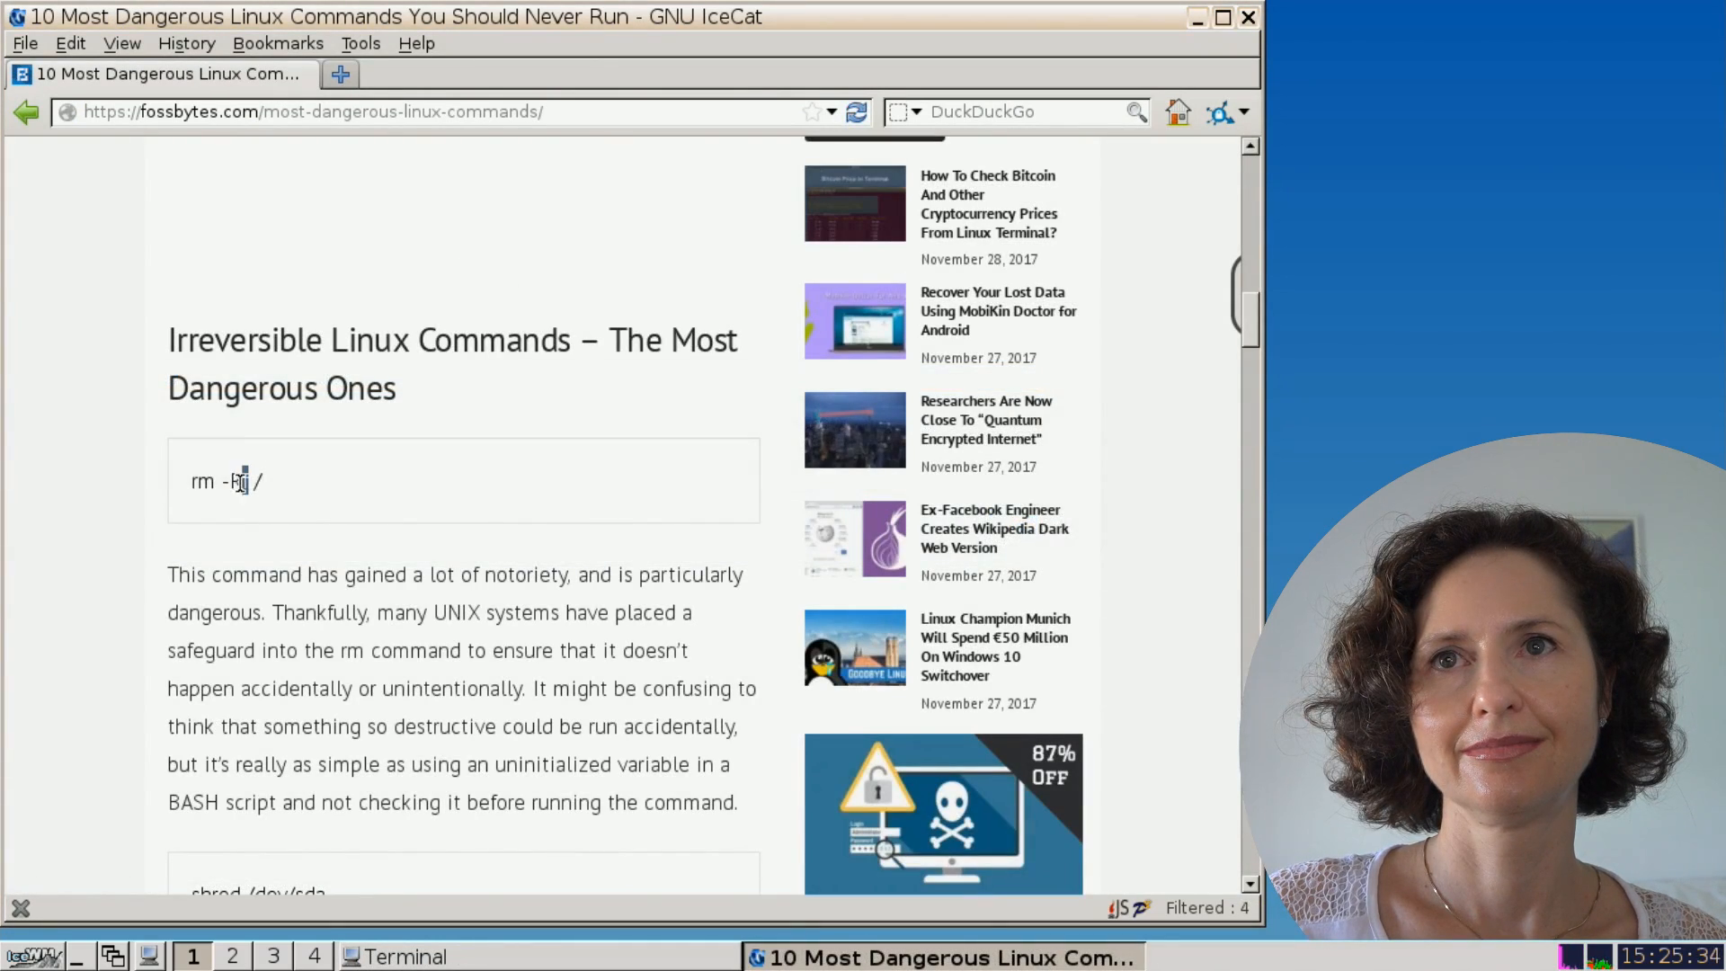
pyautogui.moveTo(249, 482); pyautogui.dragTo(192, 482)
pyautogui.click(311, 483)
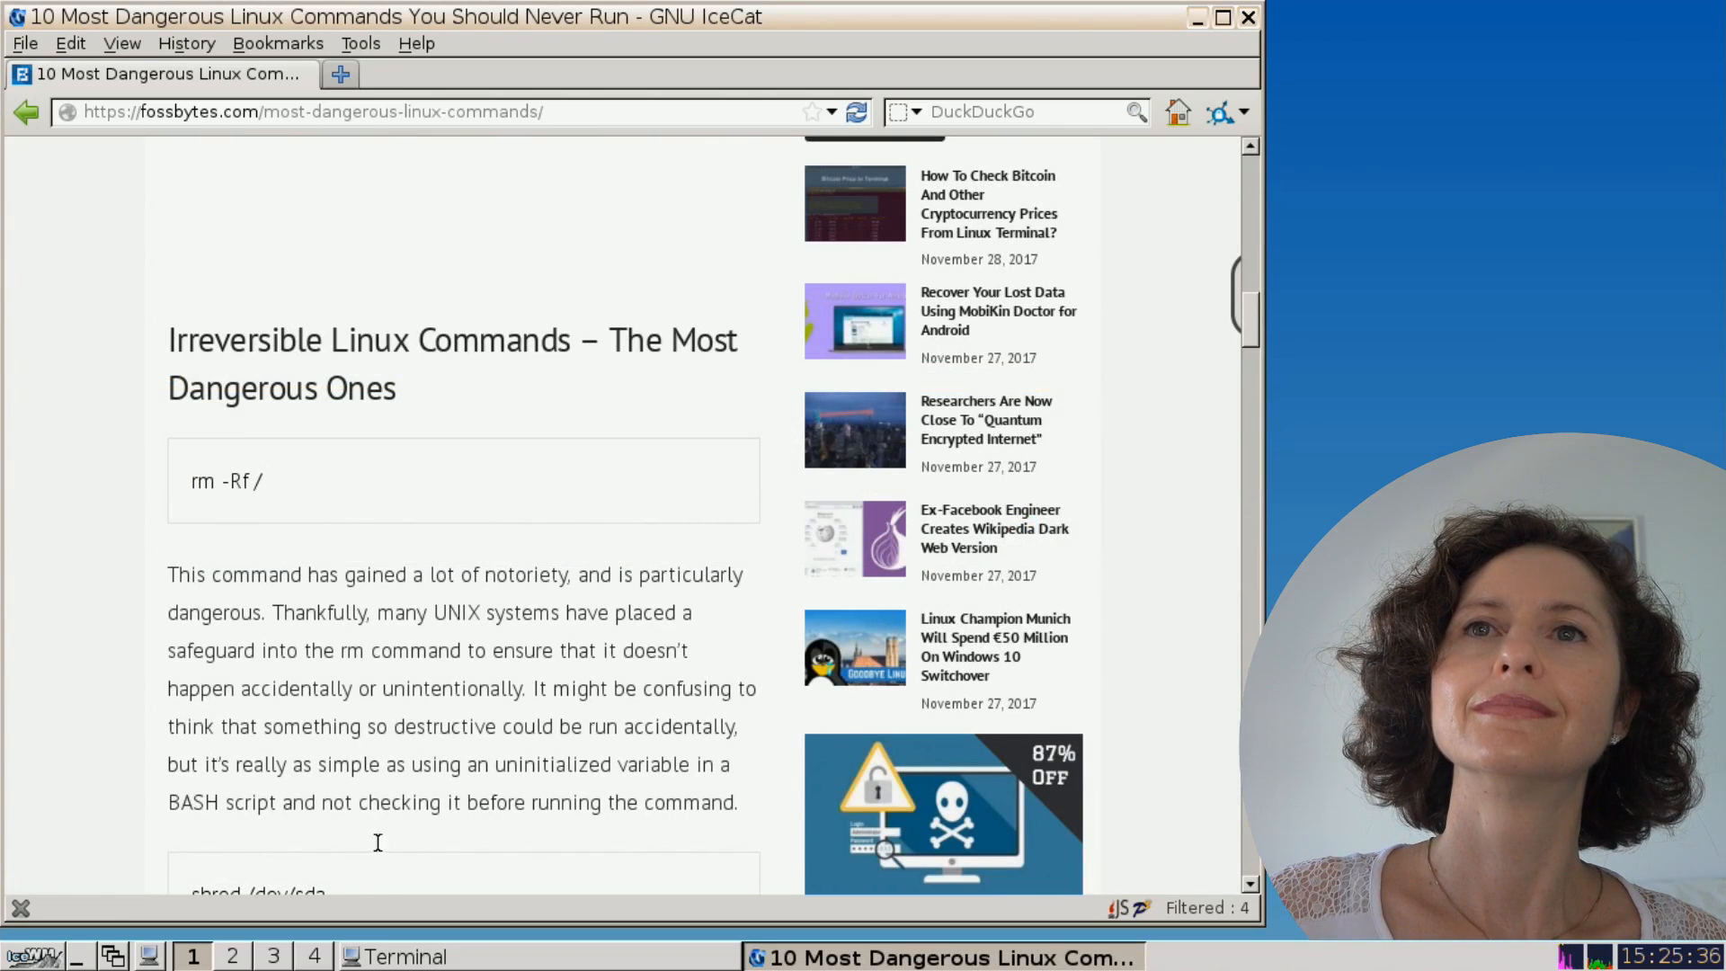
# - Return to the terminal and enter rm -Rf with a capital R at the root prompt
pyautogui.click(454, 958)
pyautogui.write('r')
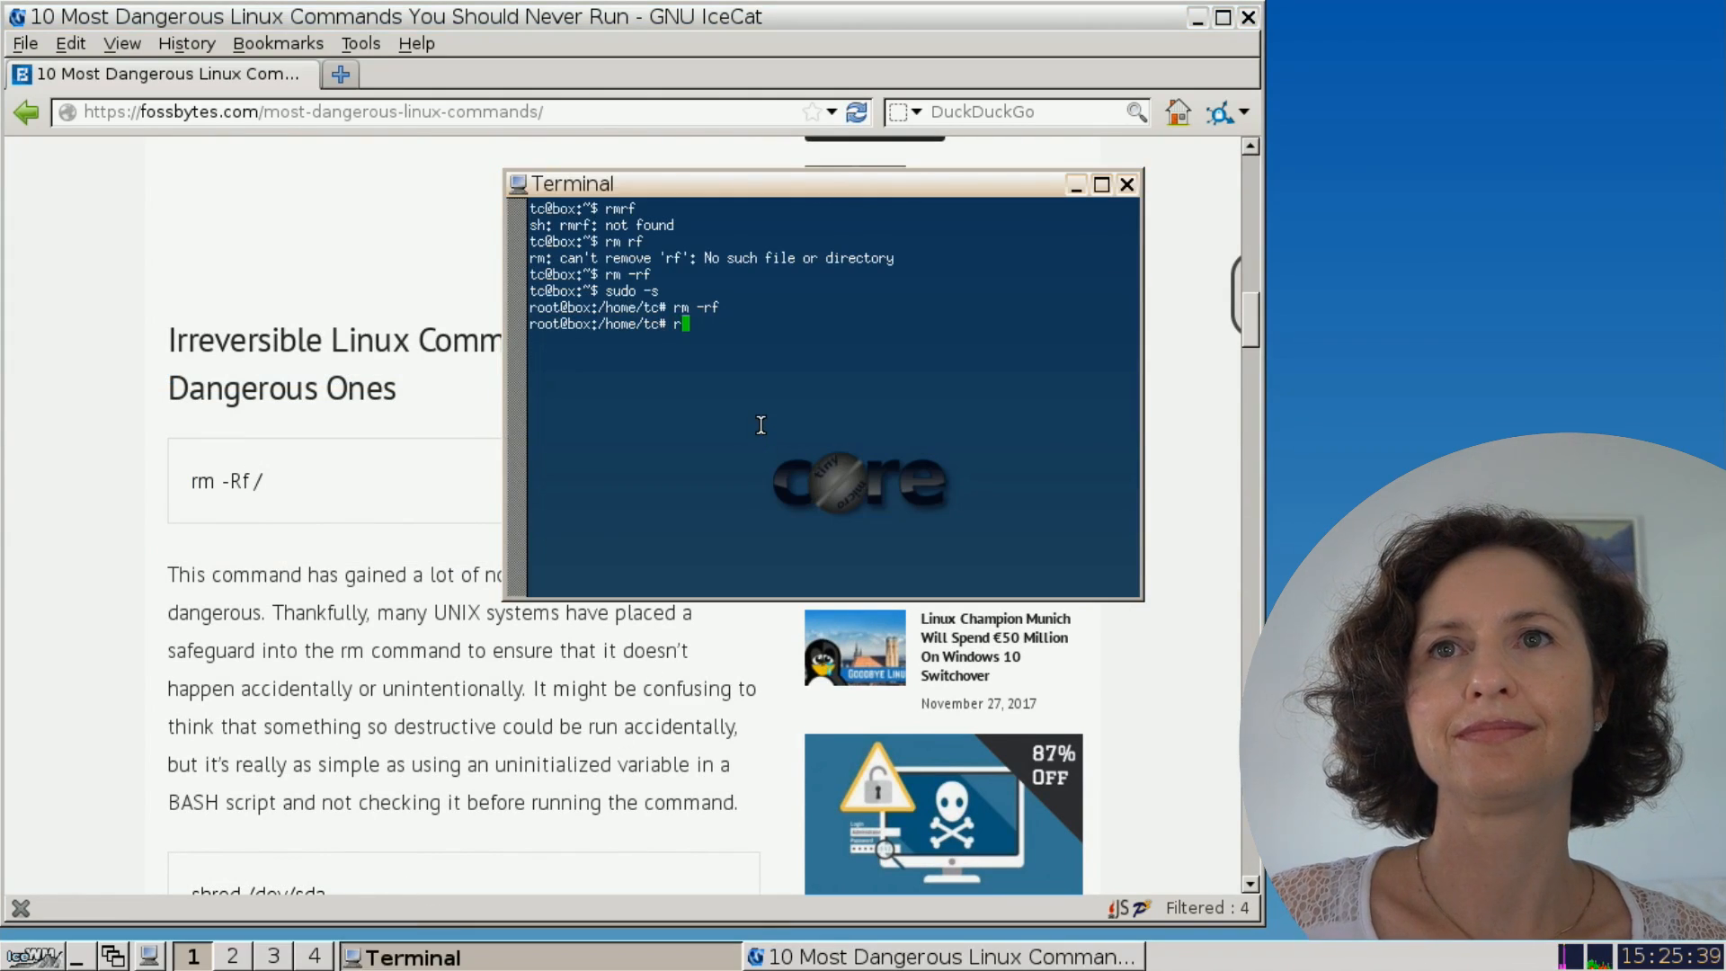
pyautogui.write('m -Rf')
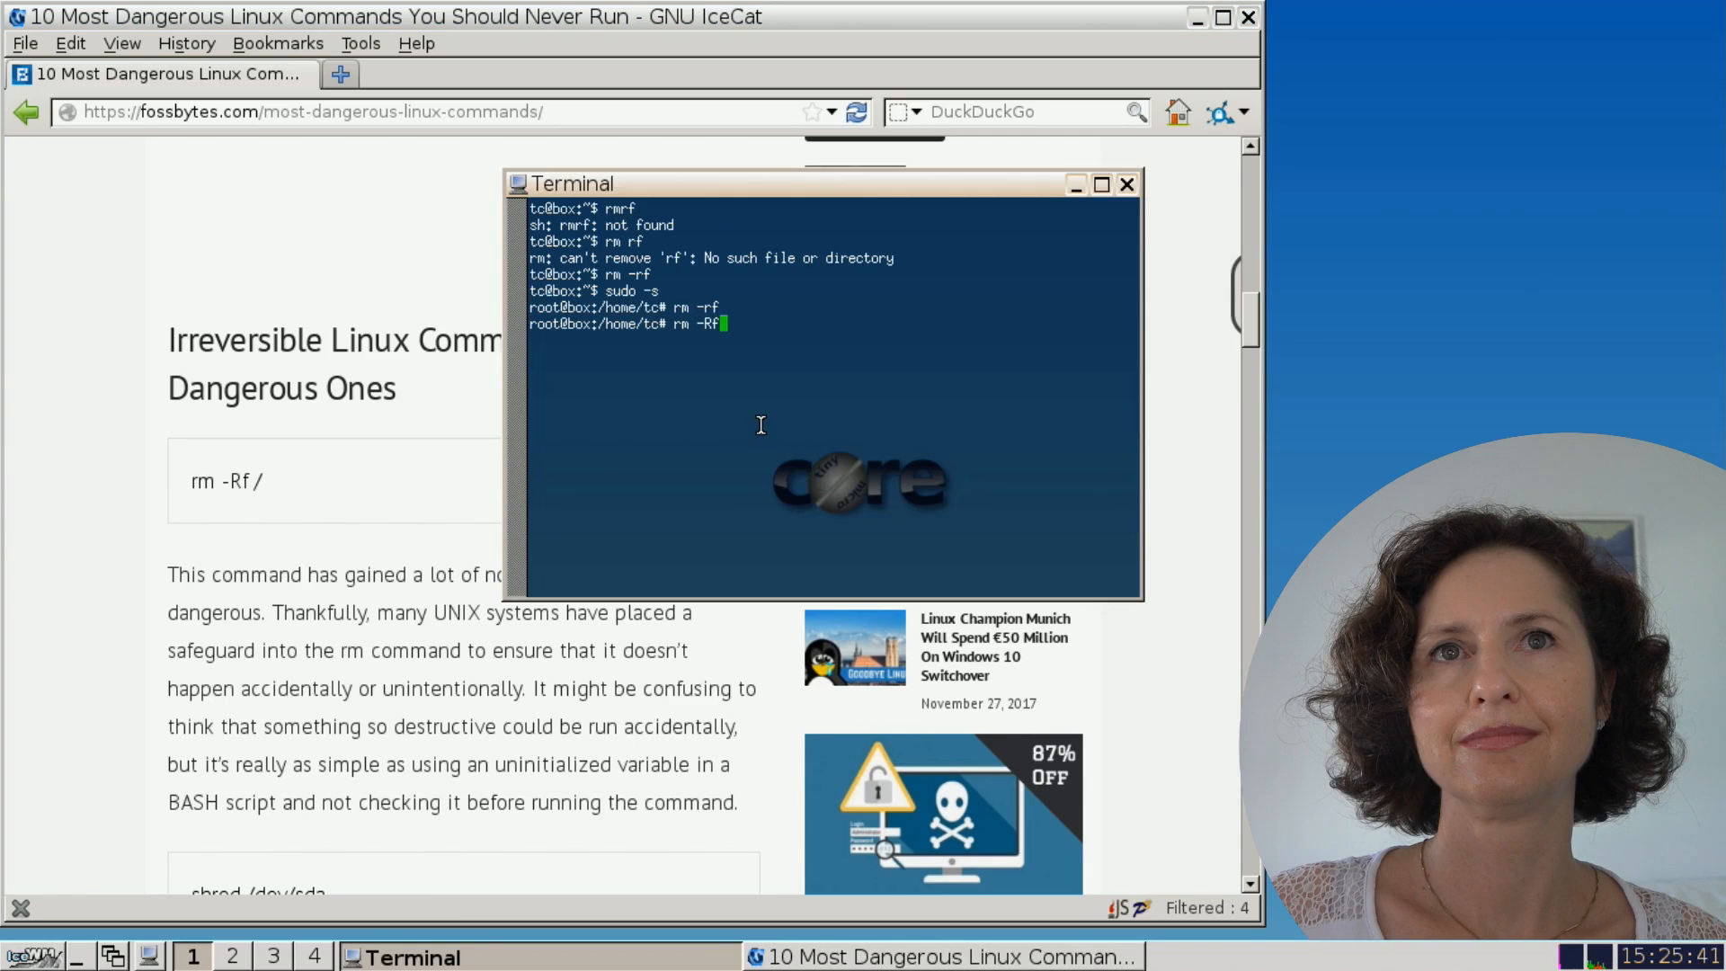
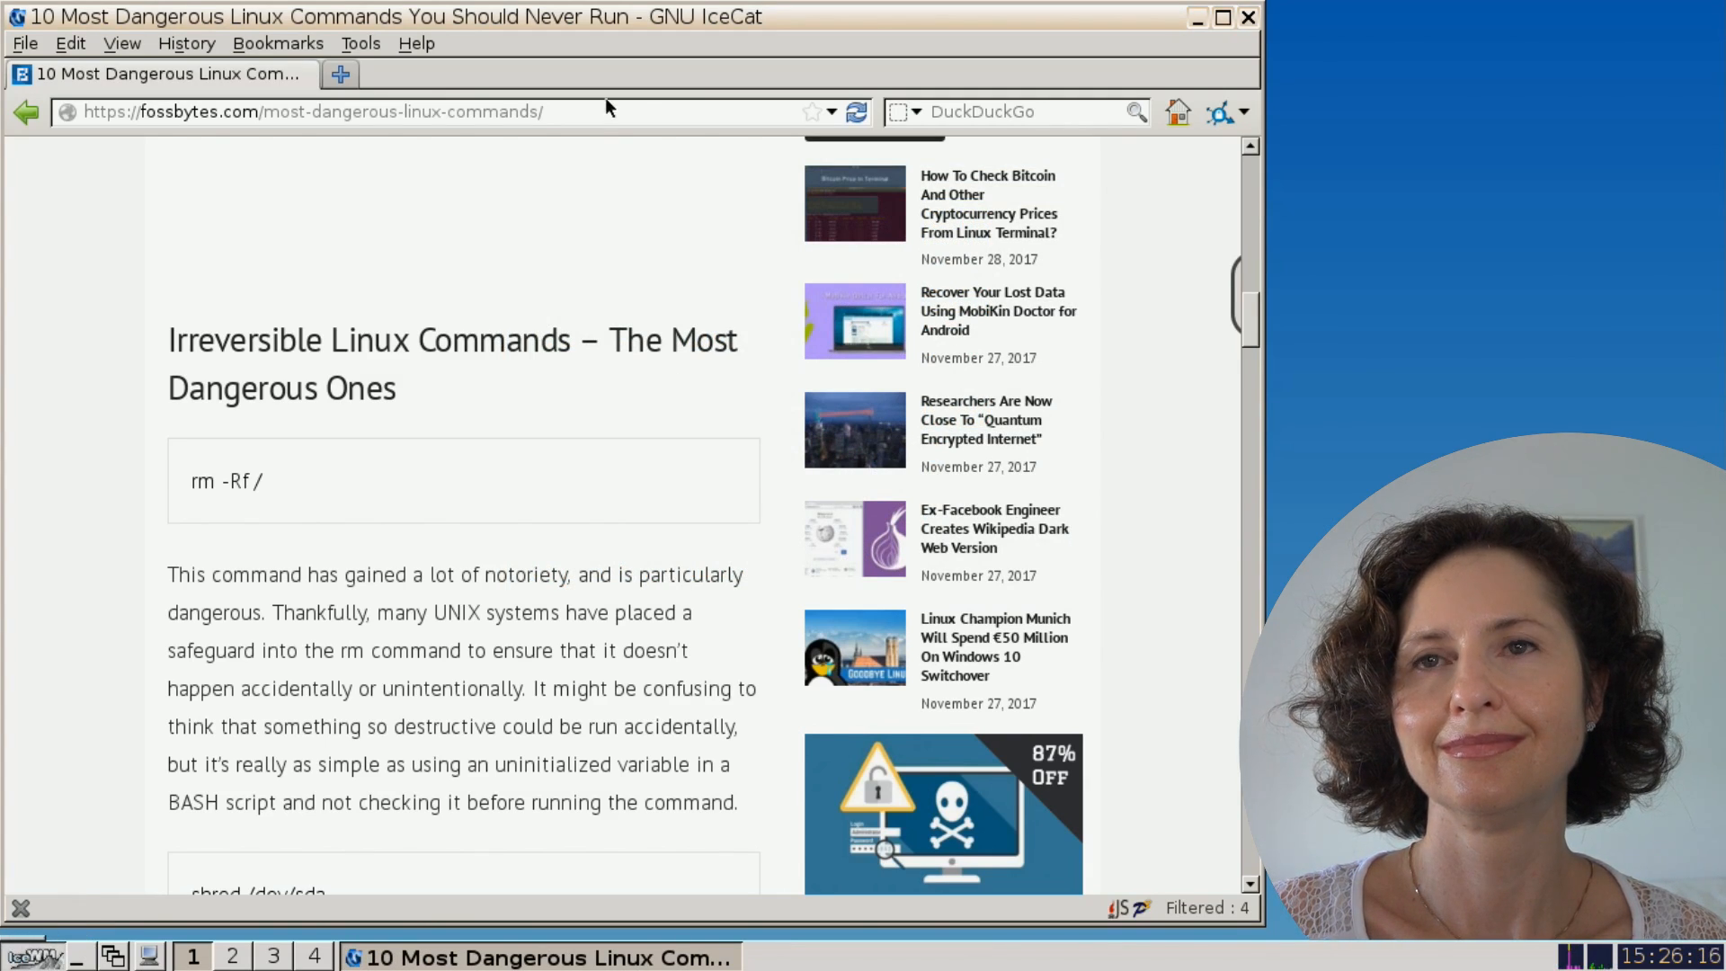
# - Close the IceCat browser and restart the virtual machine, confirming the restart
pyautogui.click(1248, 17)
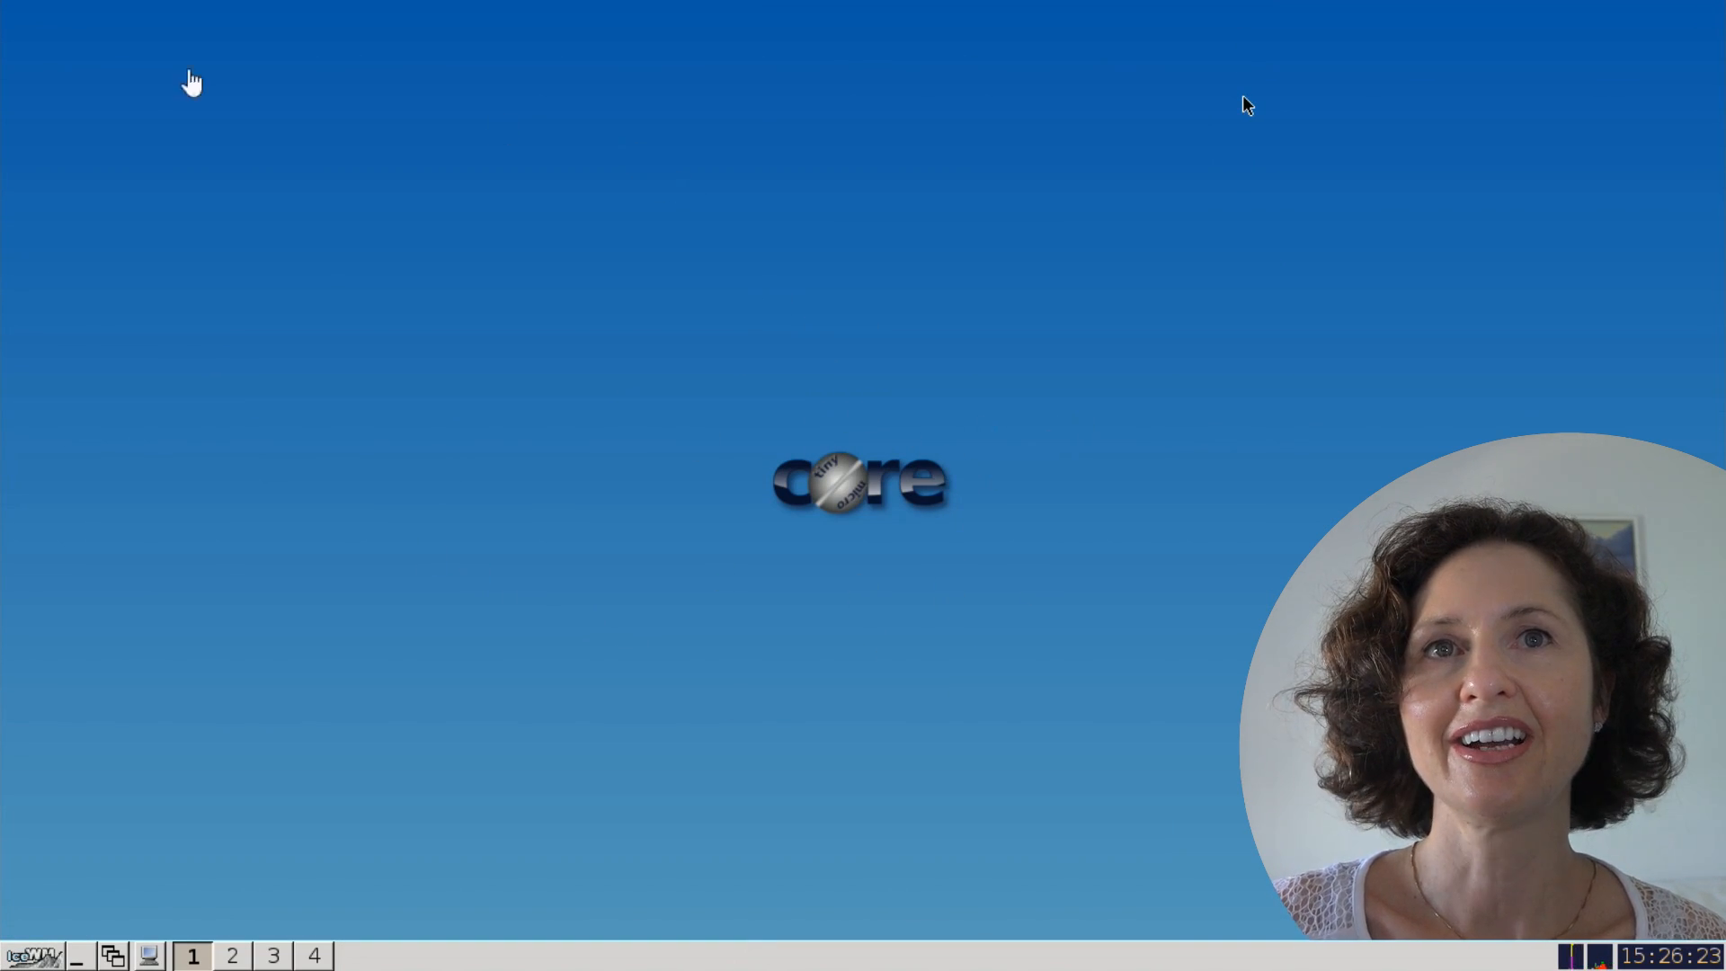
pyautogui.click(2, 1)
pyautogui.click(36, 34)
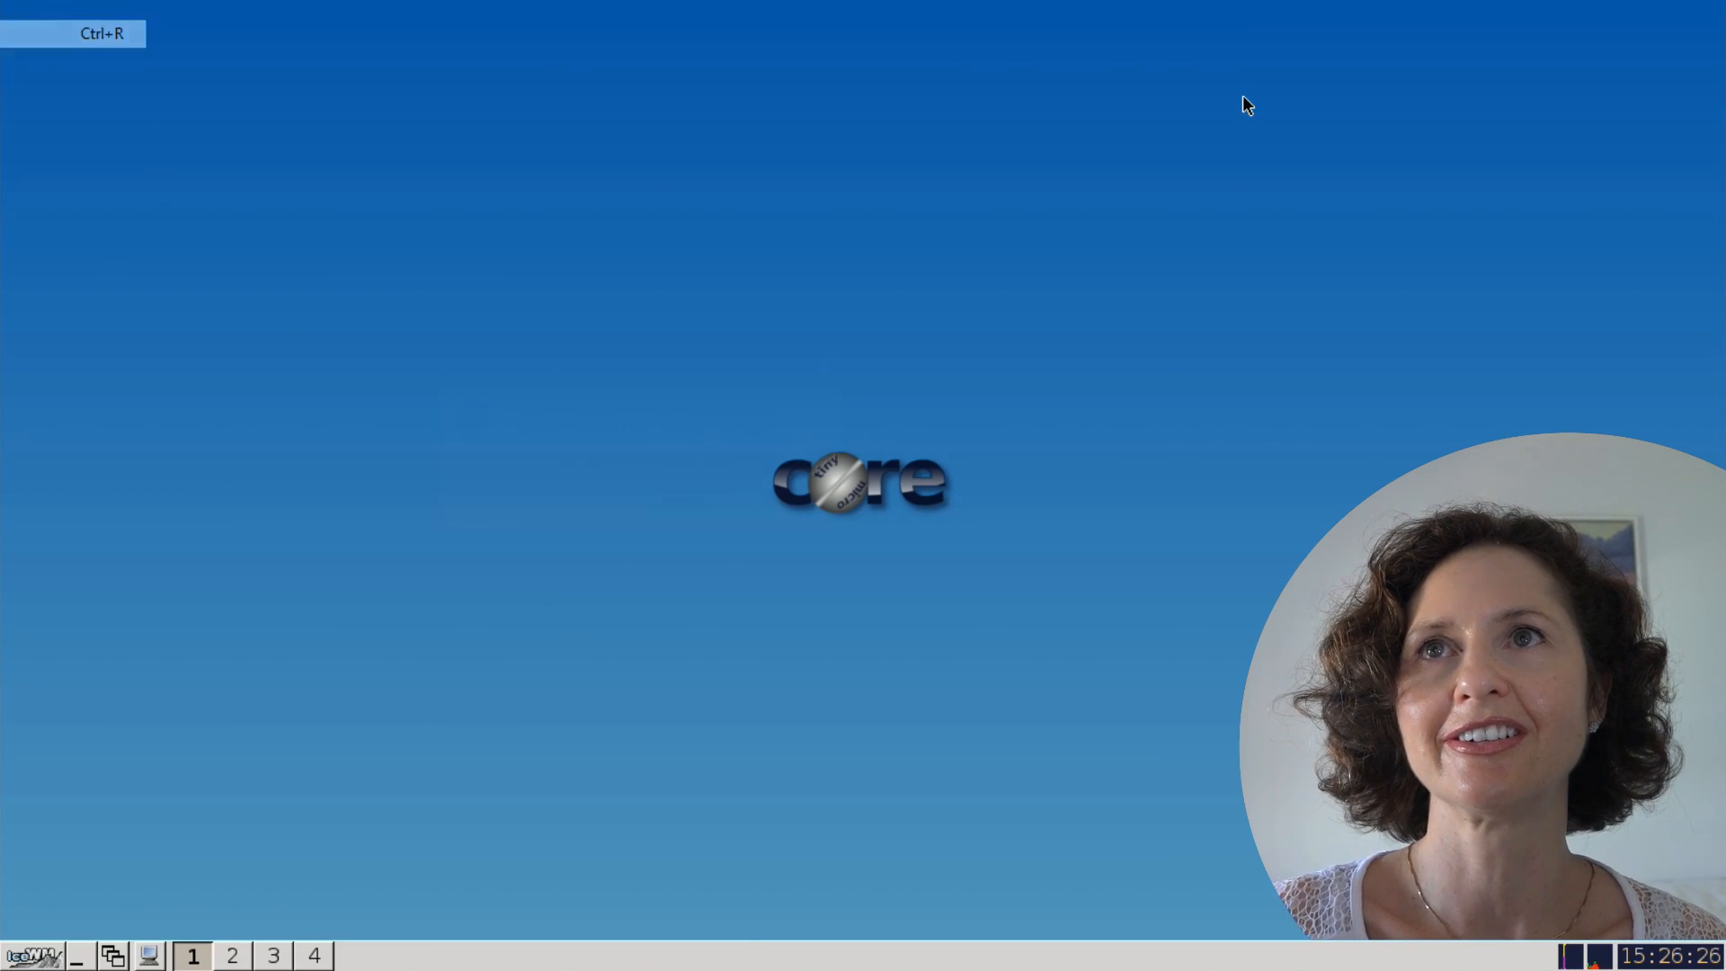
pyautogui.press('Return')
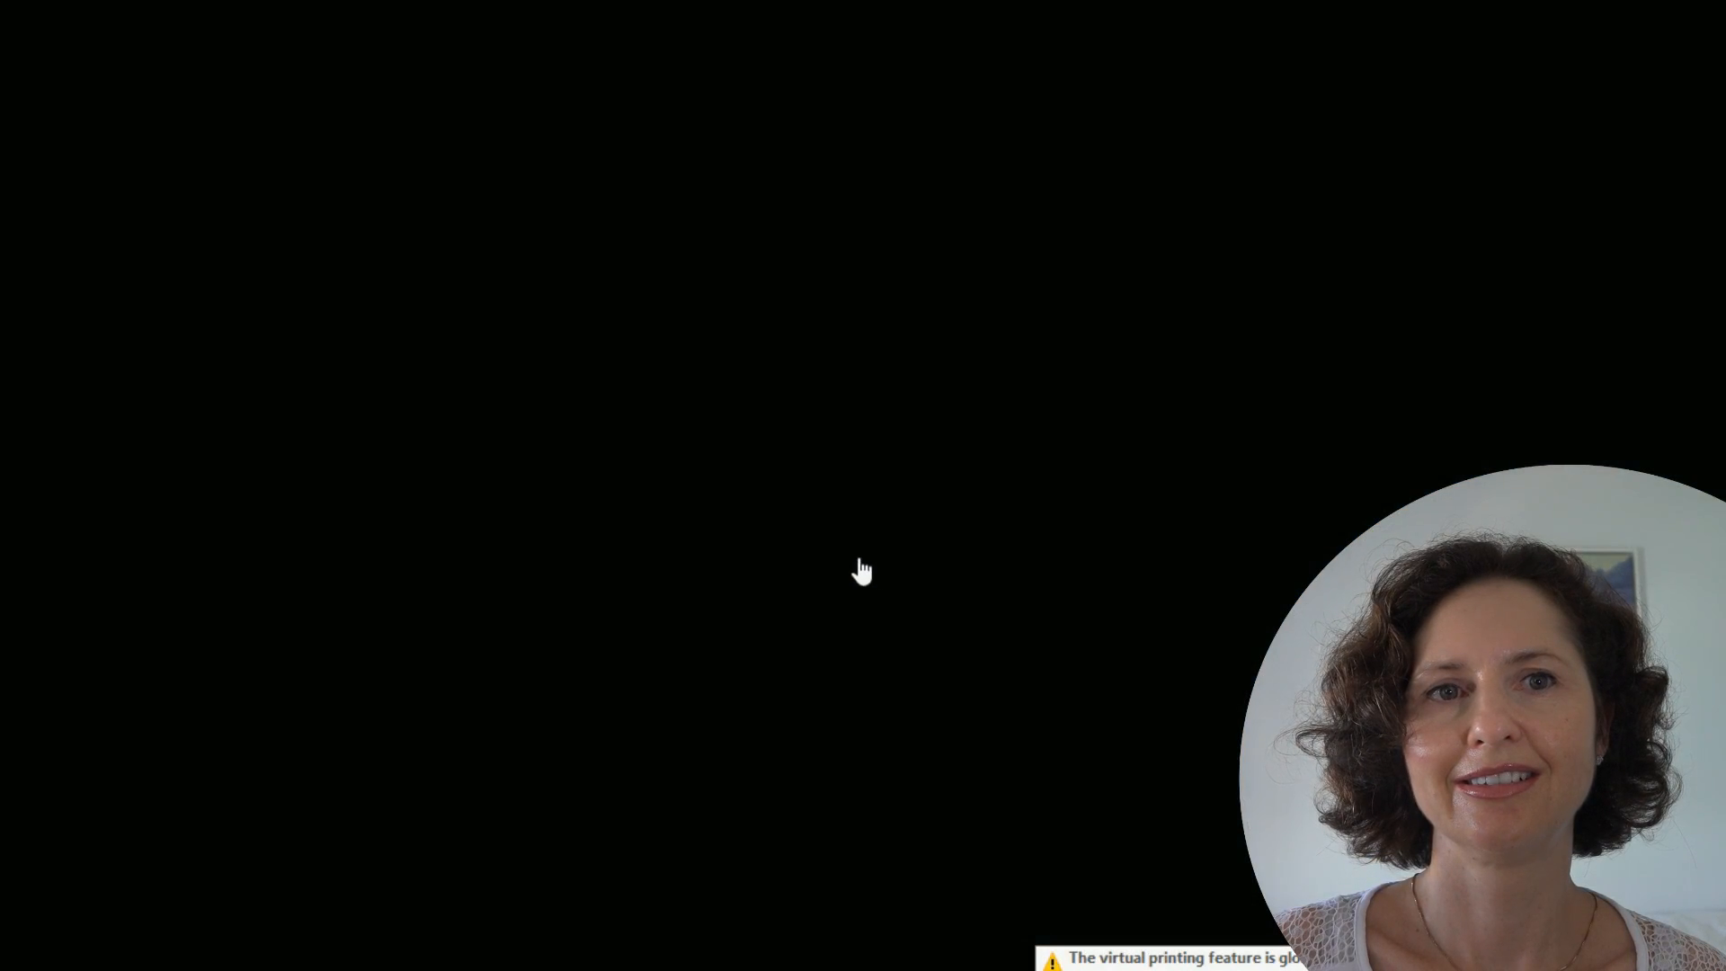